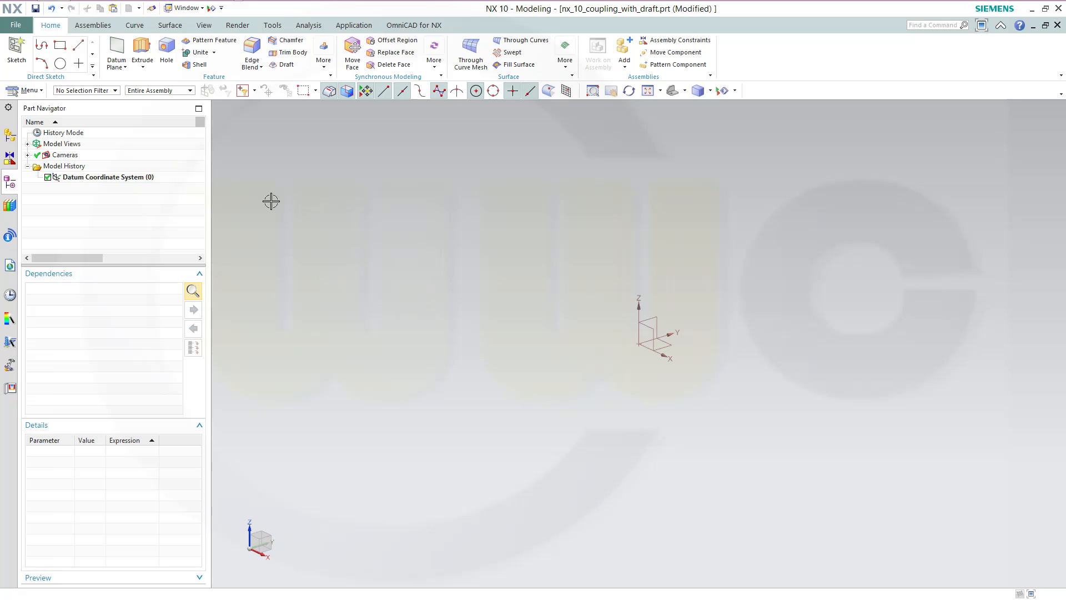
- Create an associative datum plane offset 205 mm from the XZ plane along the Y axis
left_click(117, 51)
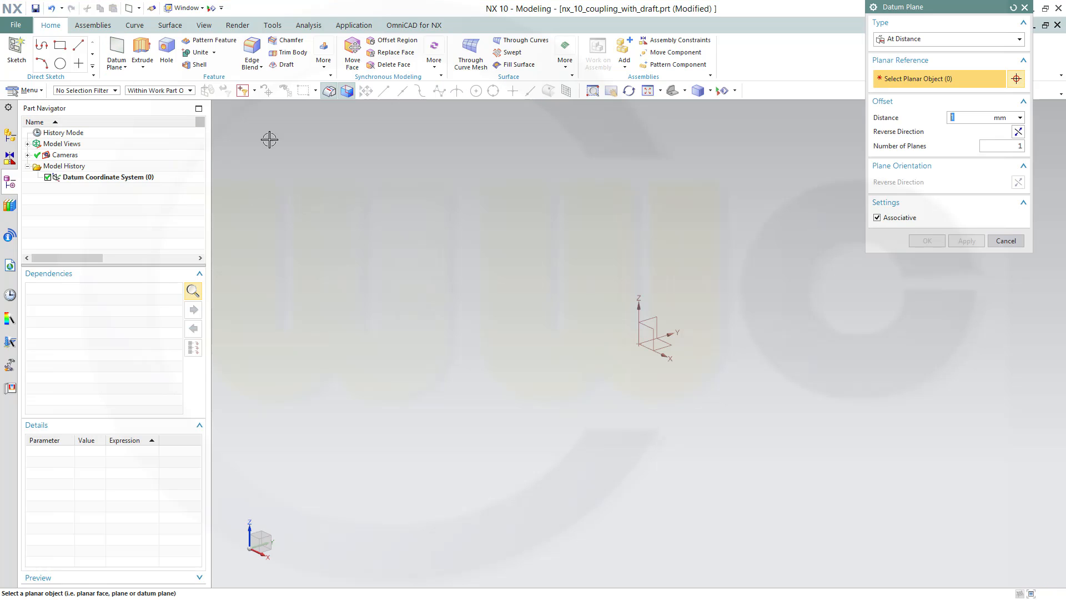
left_click(648, 331)
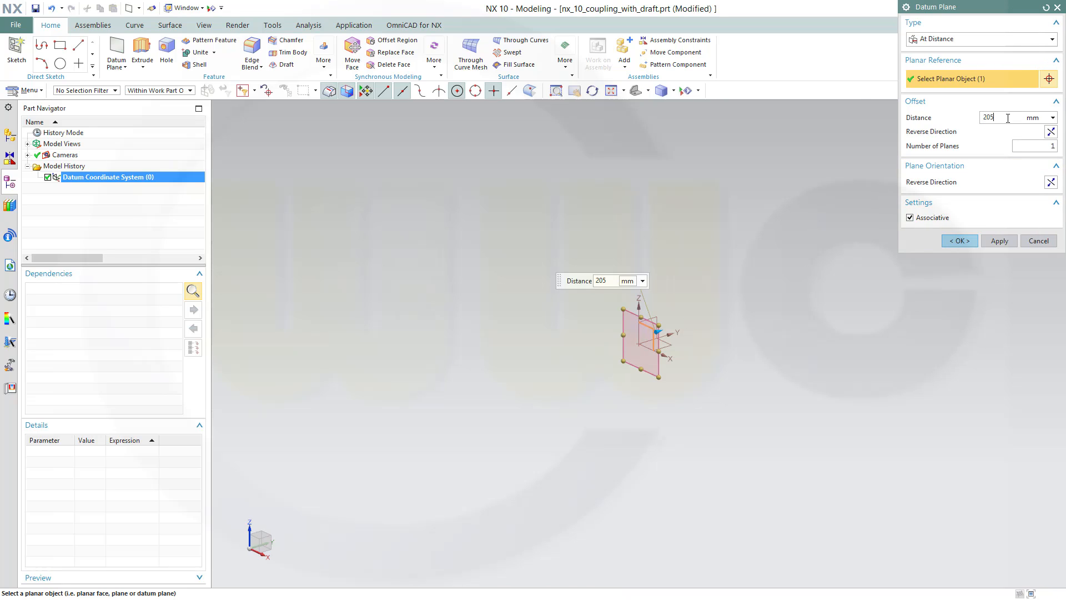
key("Return")
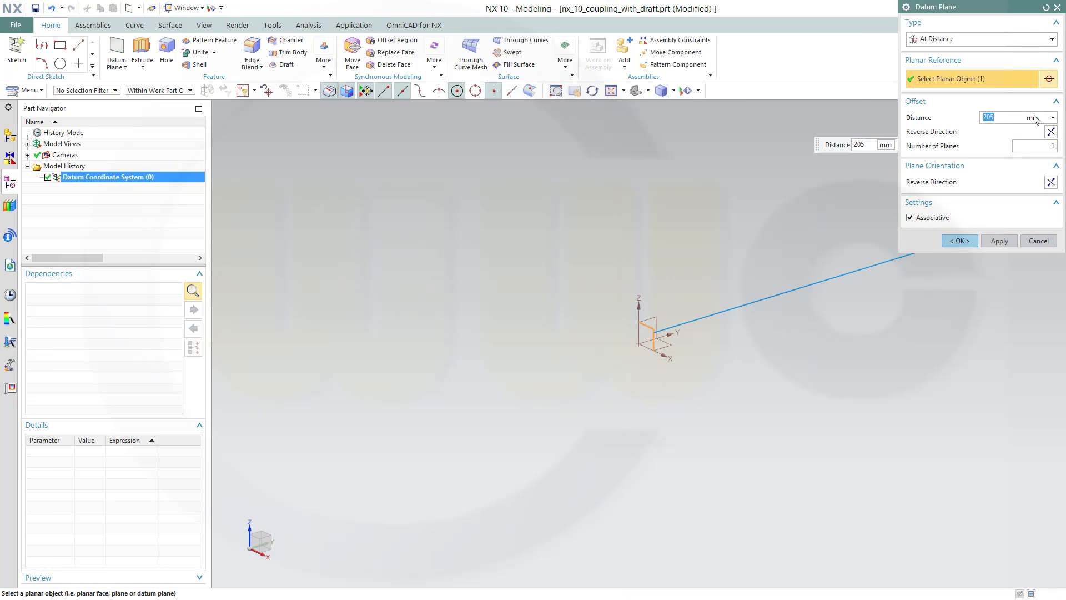
left_click(1000, 241)
- Create a datum plane offset 1 mm above the XY plane
middle_click_drag(783, 272, 489, 330, "shift")
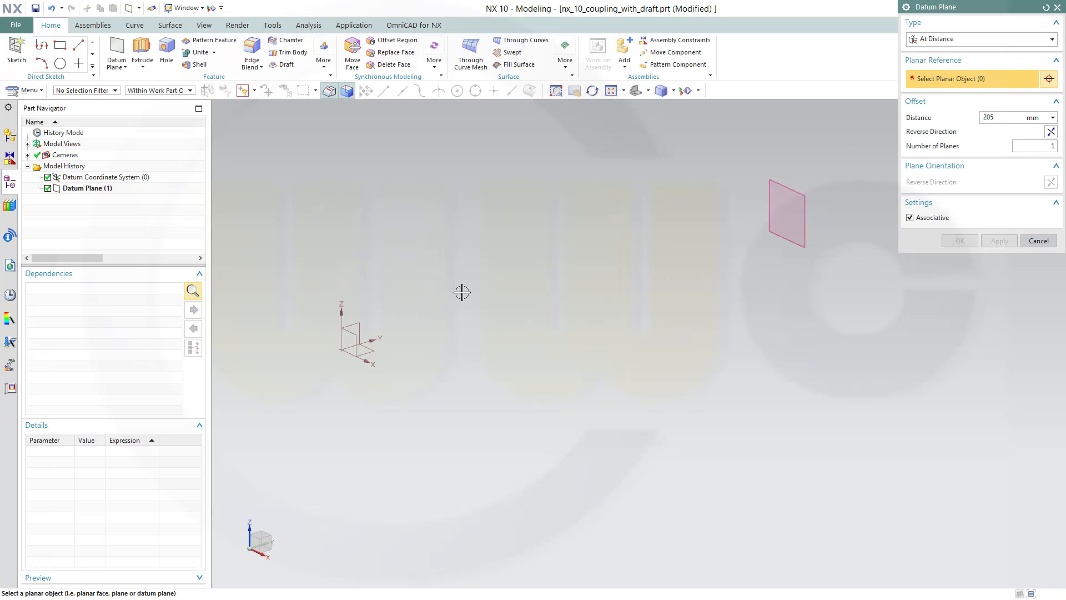
scroll(471, 285, "up", 2)
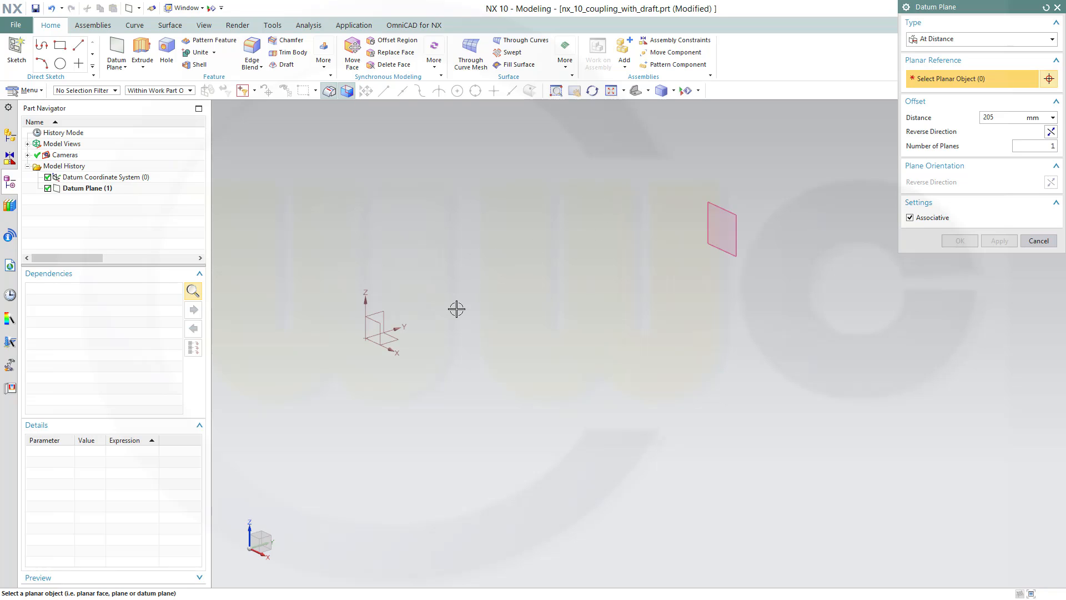
left_click(389, 340)
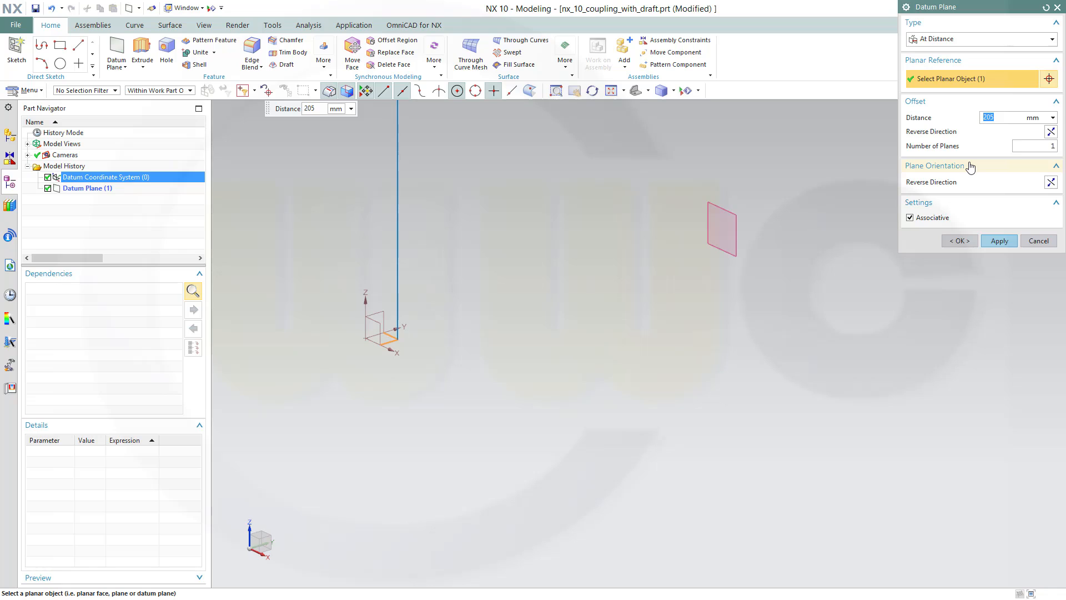
left_click(998, 242)
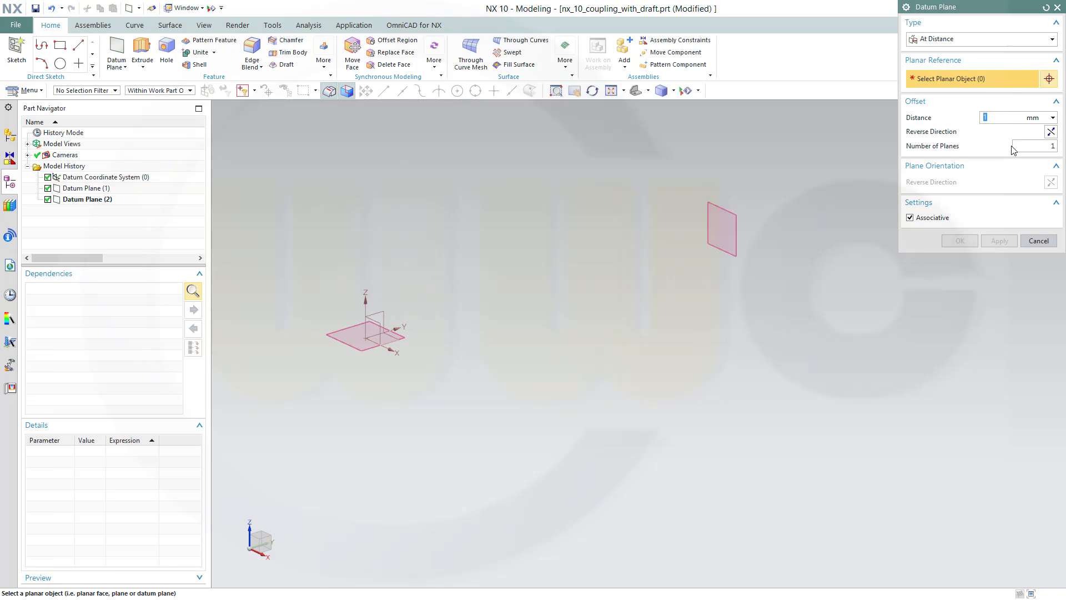
- Create a datum plane offset 1 mm below the XY plane by reversing the offset direction
scroll(375, 366, "up", 2)
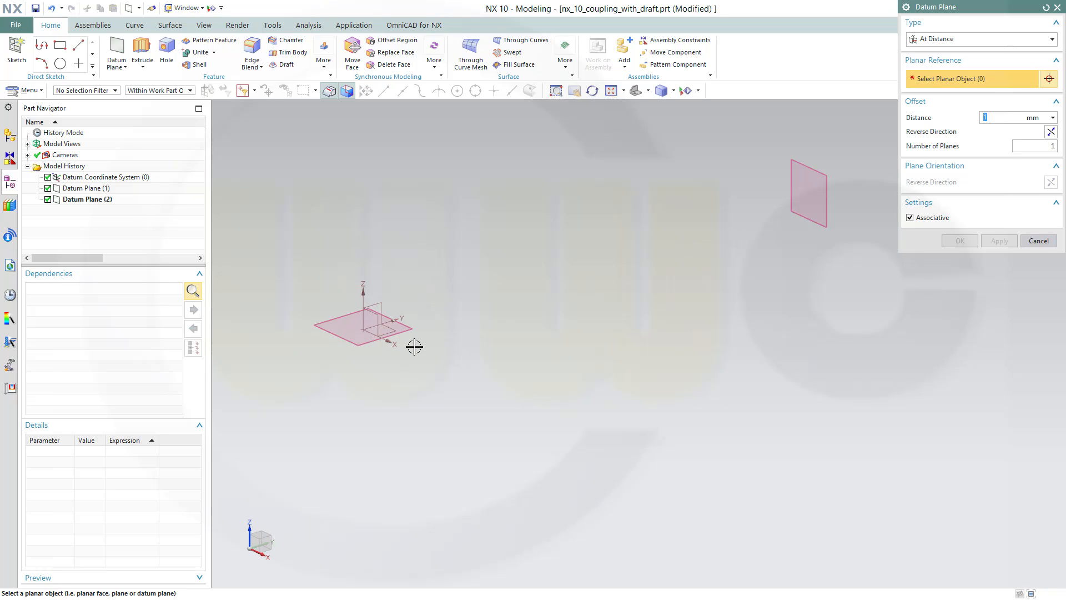
left_click(395, 326)
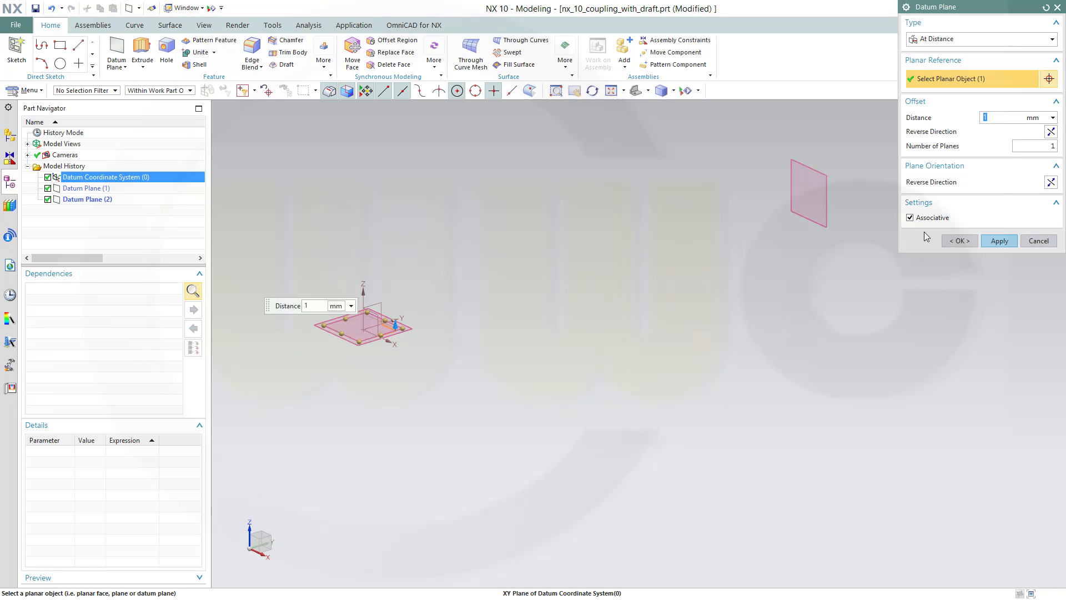
left_click(1050, 133)
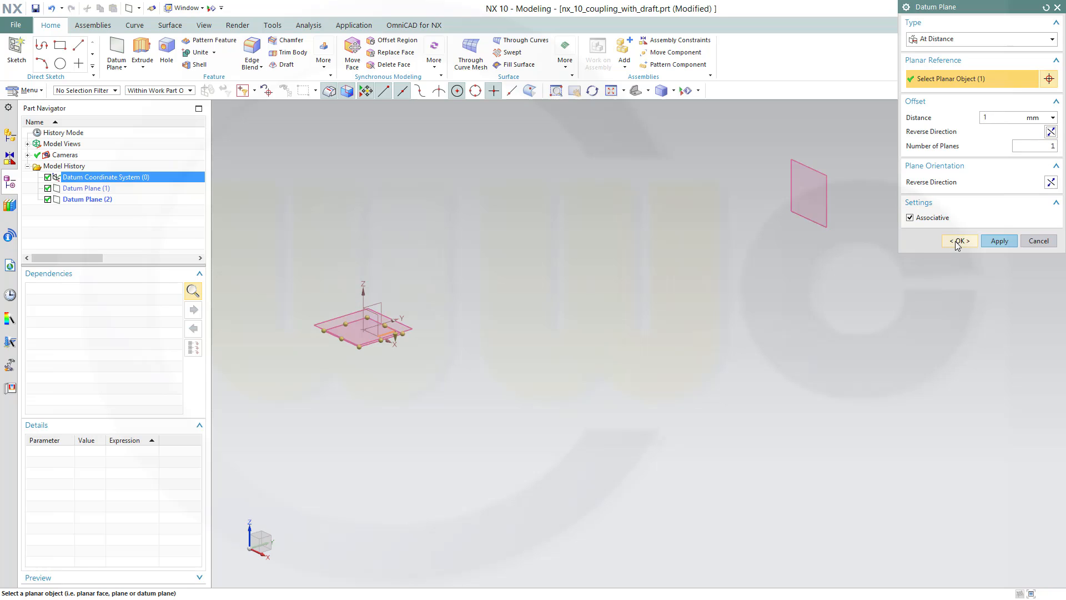
left_click(998, 243)
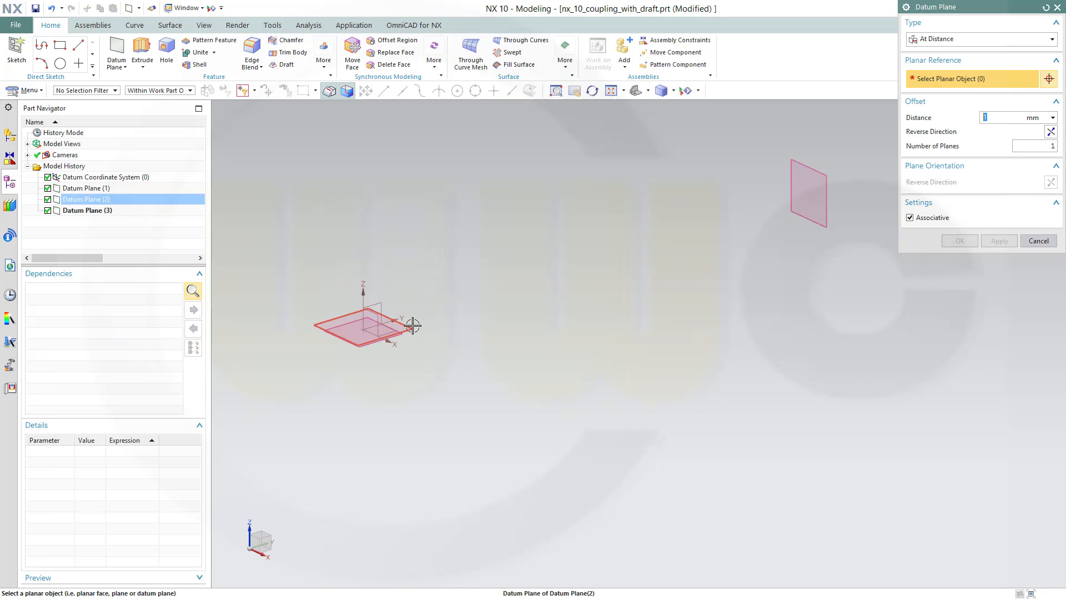
- Create a datum plane offset 60 mm above the XY plane of the datum coordinate system
middle_click_drag(425, 317, 476, 341)
scroll(358, 264, "up", 3)
scroll(409, 284, "down", 3)
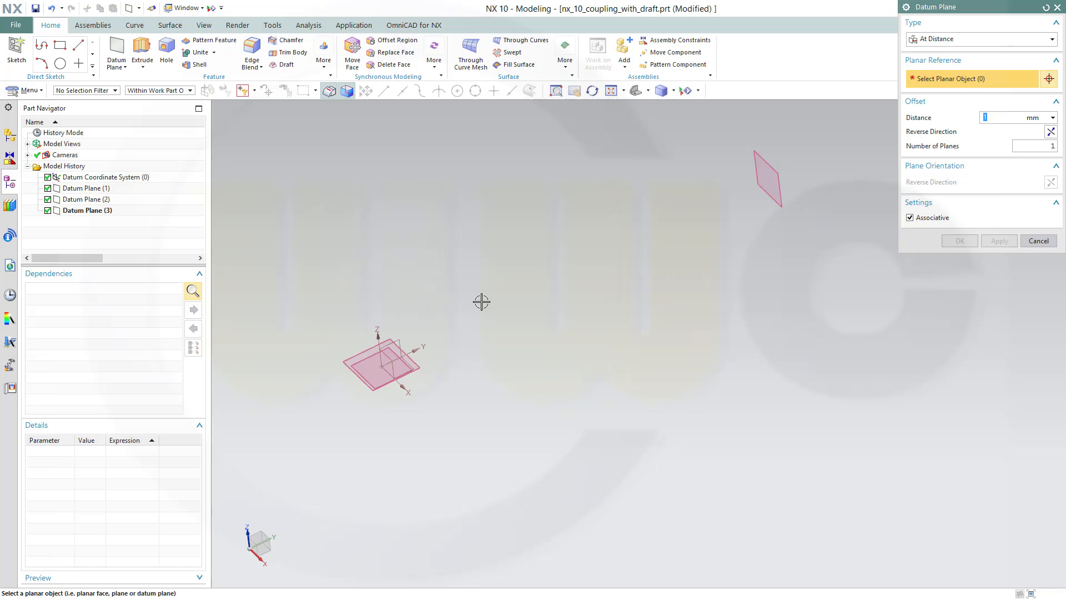
middle_click_drag(481, 300, 459, 277)
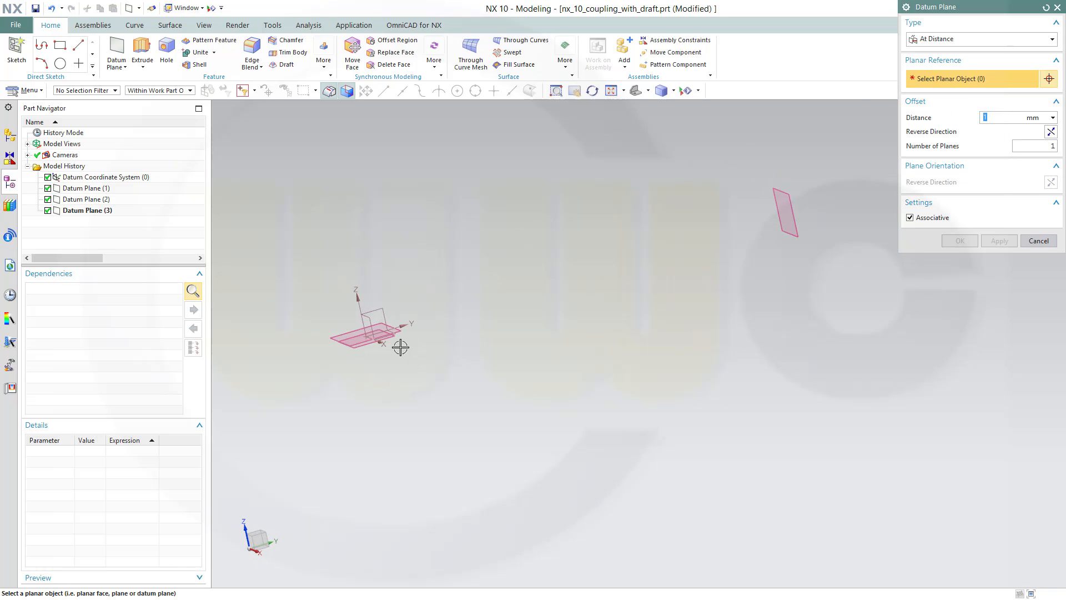
scroll(391, 356, "up", 5)
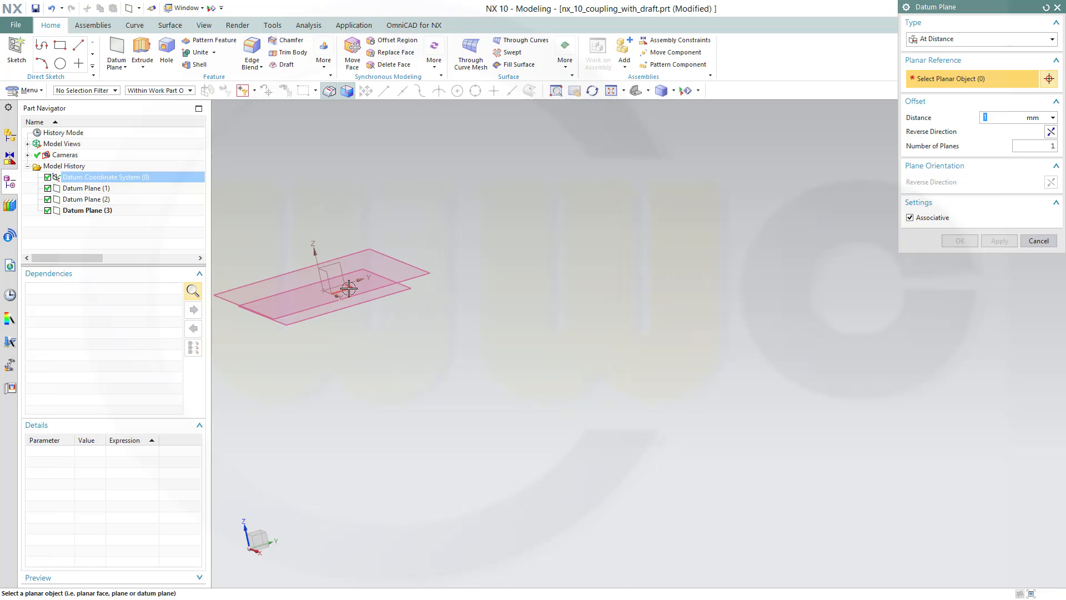
left_click(348, 288)
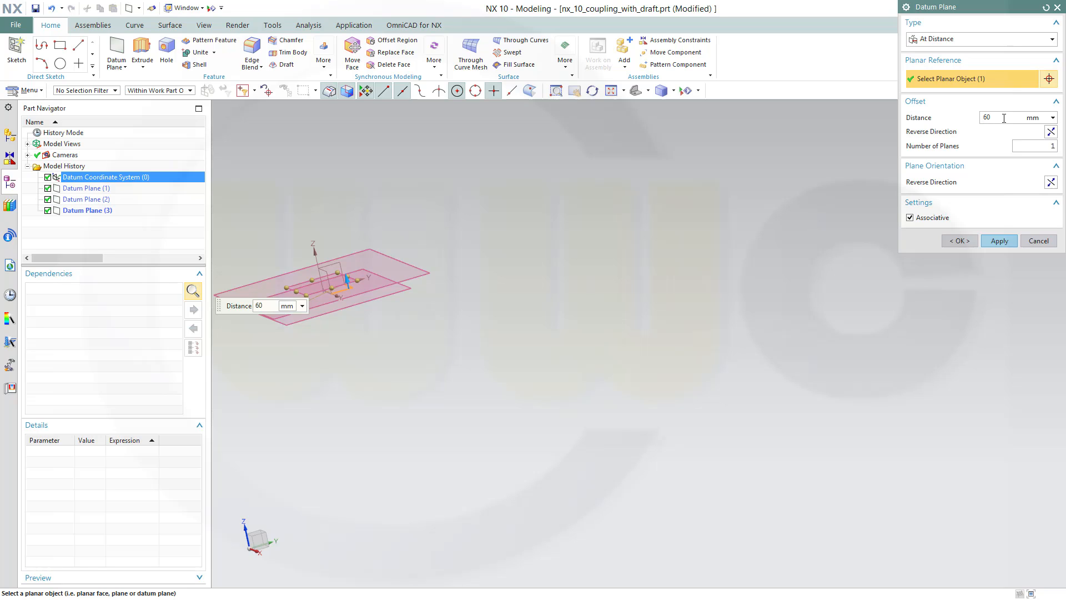
left_click(1000, 241)
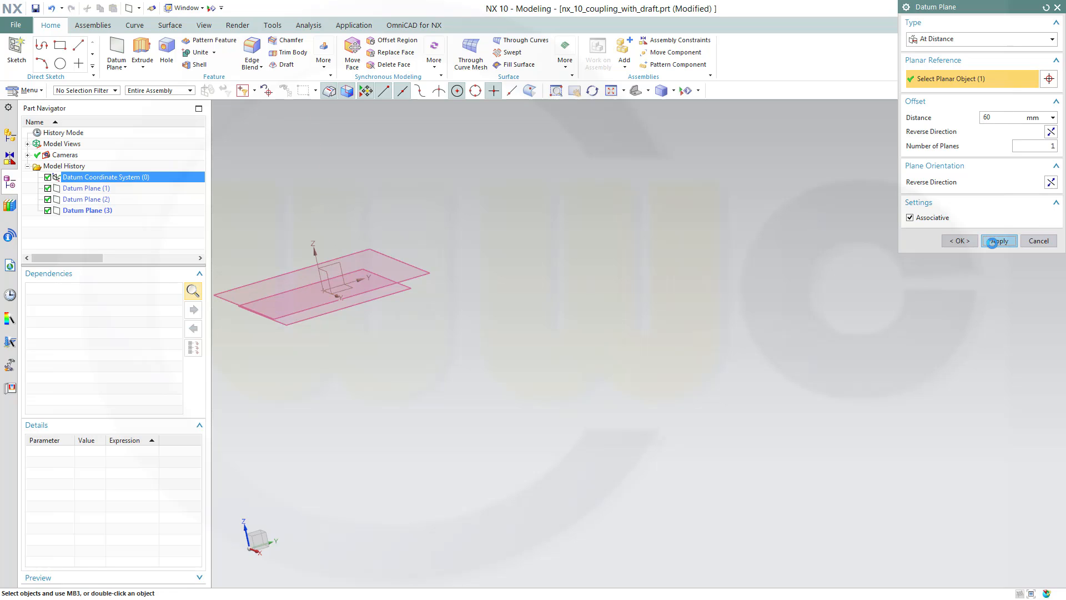
- Create a datum plane offset 1 mm above the 60 mm datum plane
scroll(639, 239, "down", 3)
scroll(662, 215, "down", 1)
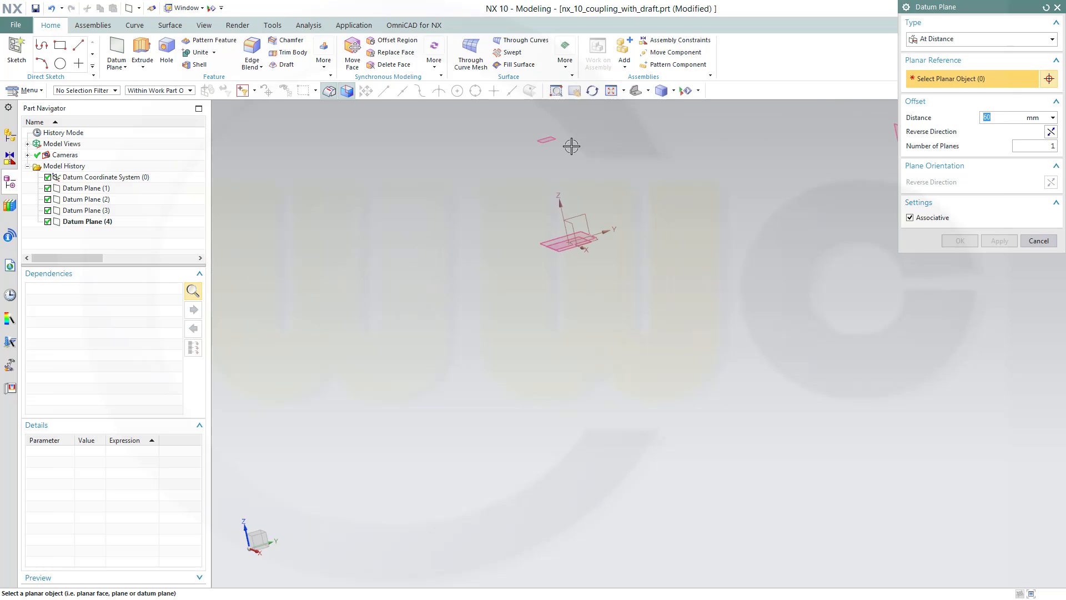
left_click(550, 140)
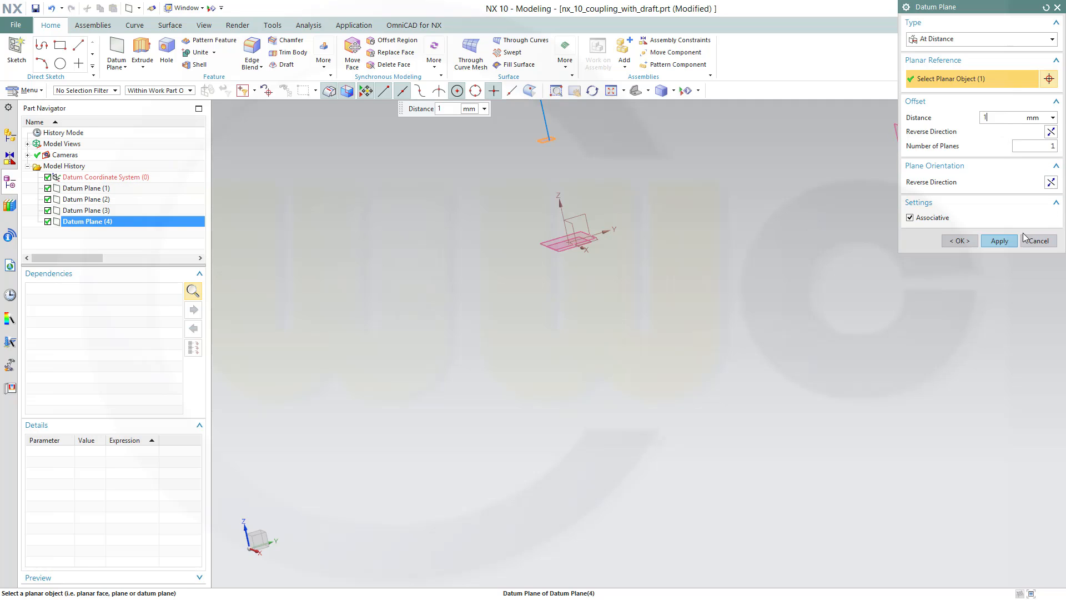
left_click(1000, 241)
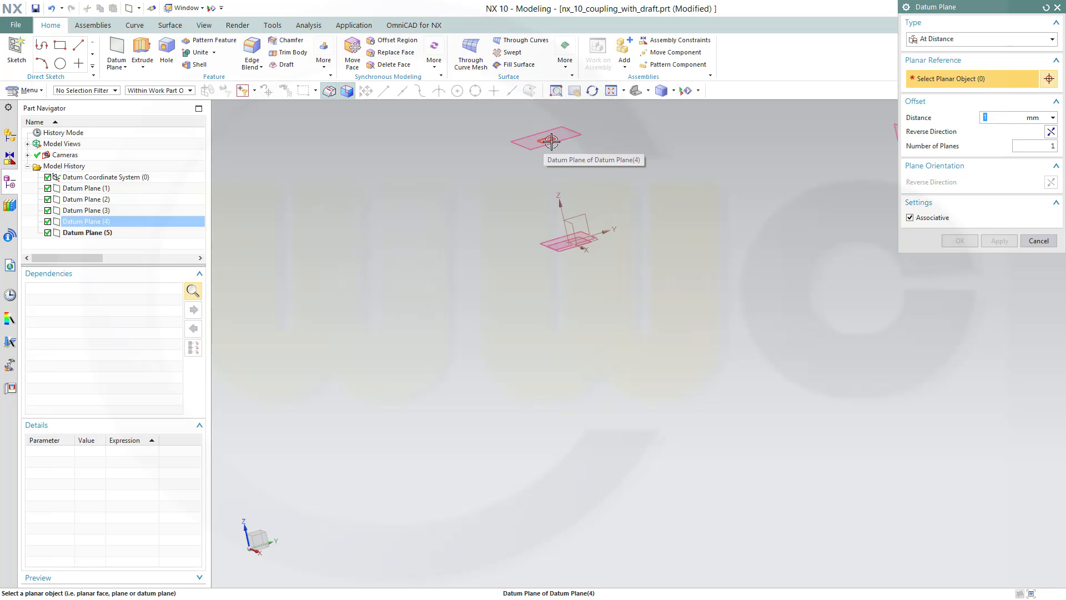
- Create a datum plane offset 1 mm below the 60 mm datum plane with the direction reversed, and finish creating planes
left_click(551, 139)
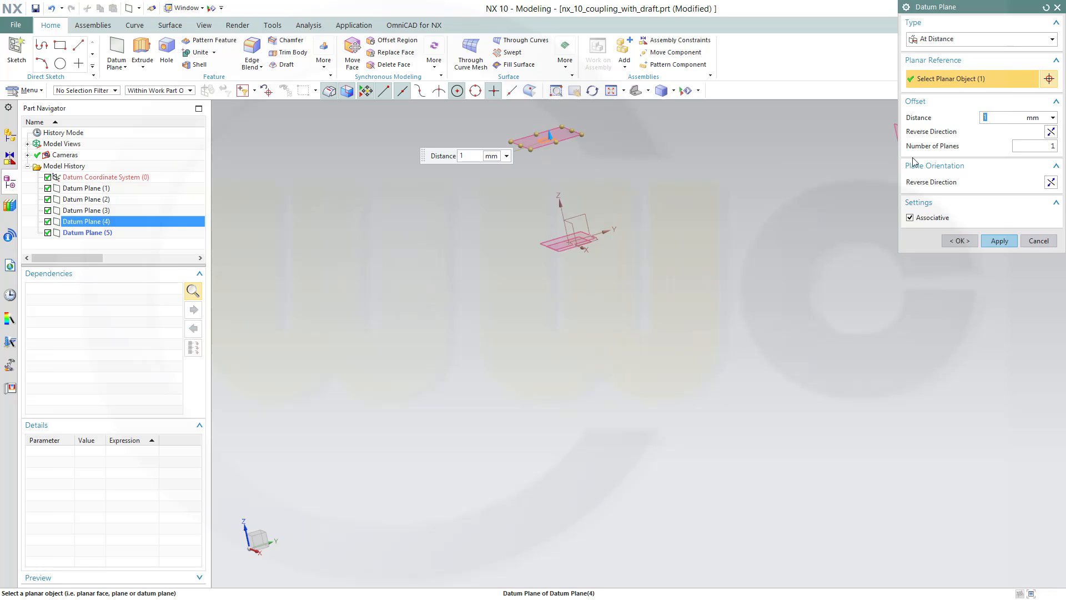
left_click(1052, 132)
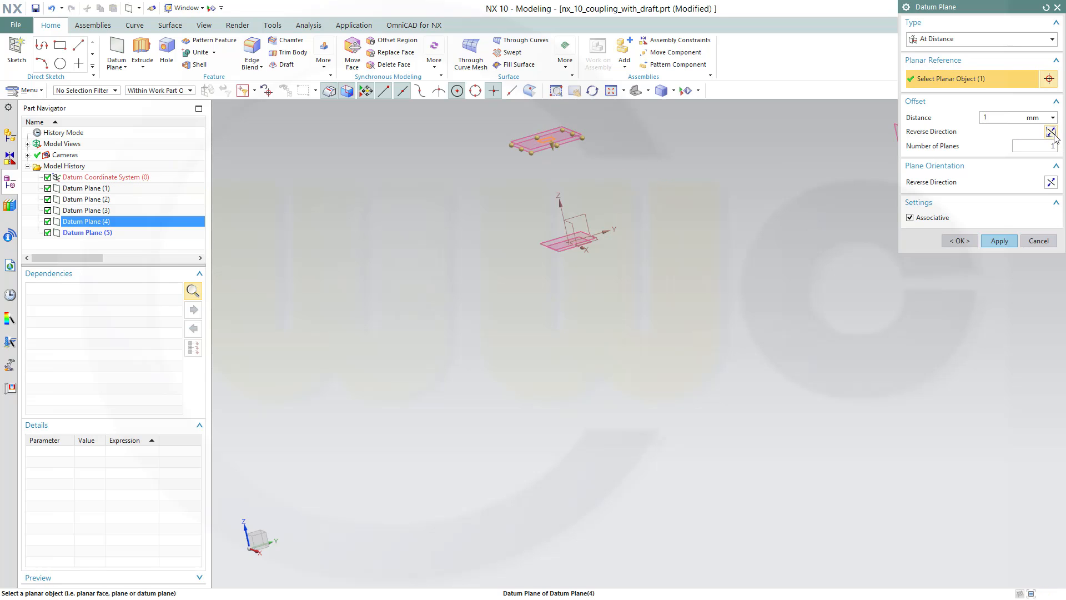
left_click(998, 242)
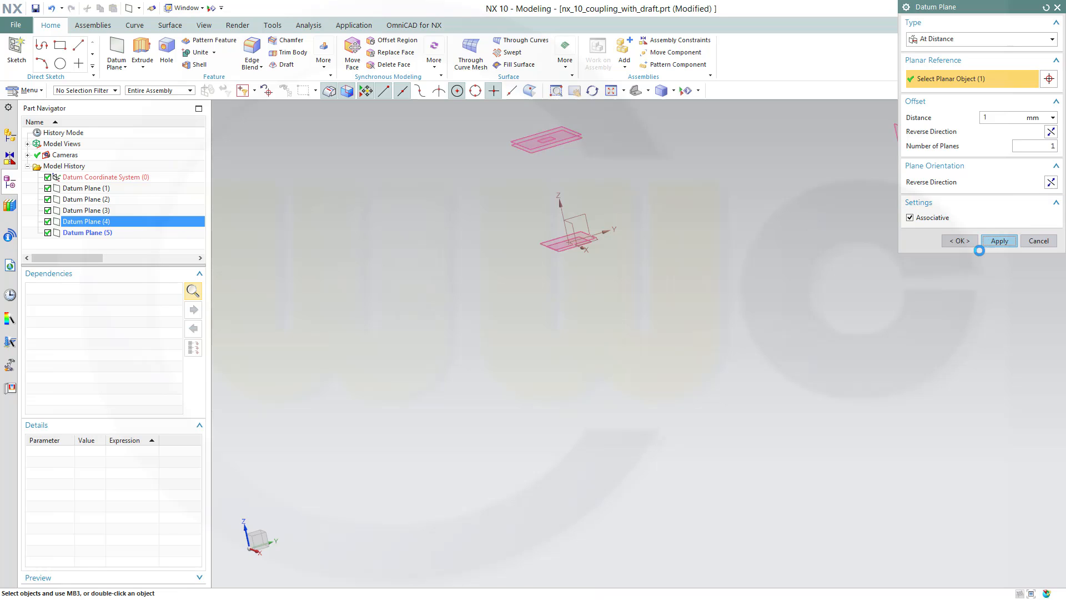
left_click(1038, 241)
- Start a new sketch on the YZ plane of the datum coordinate system
scroll(728, 201, "down", 2)
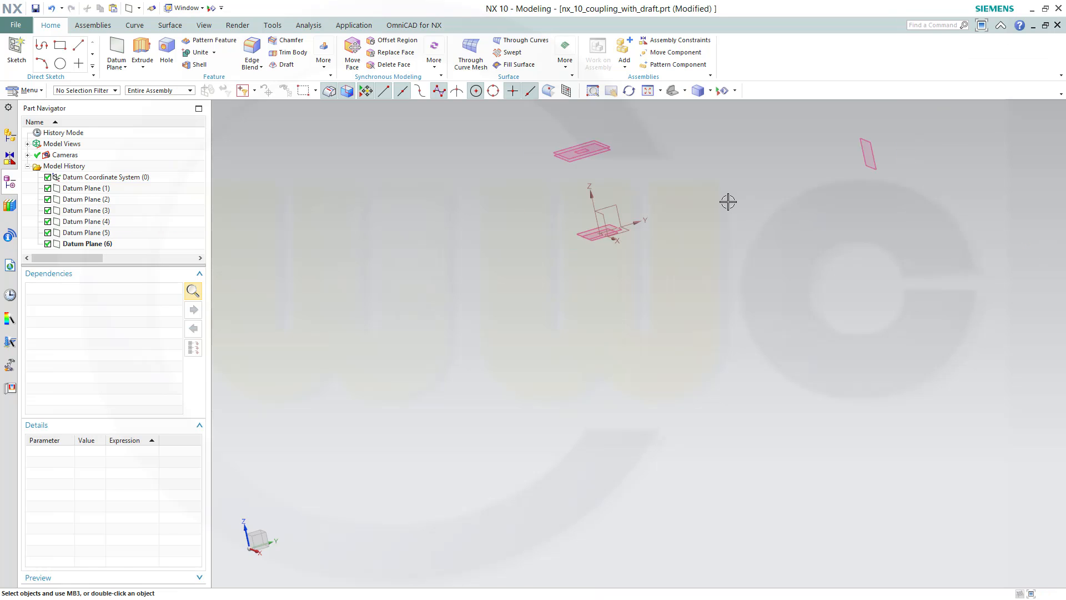
middle_click_drag(668, 185, 600, 307)
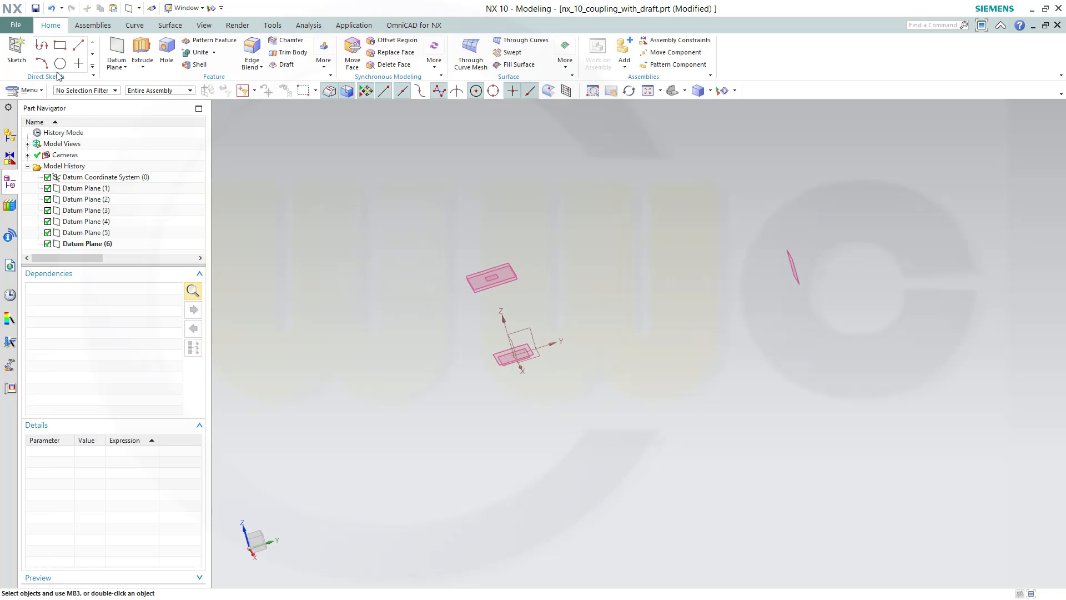
left_click(16, 50)
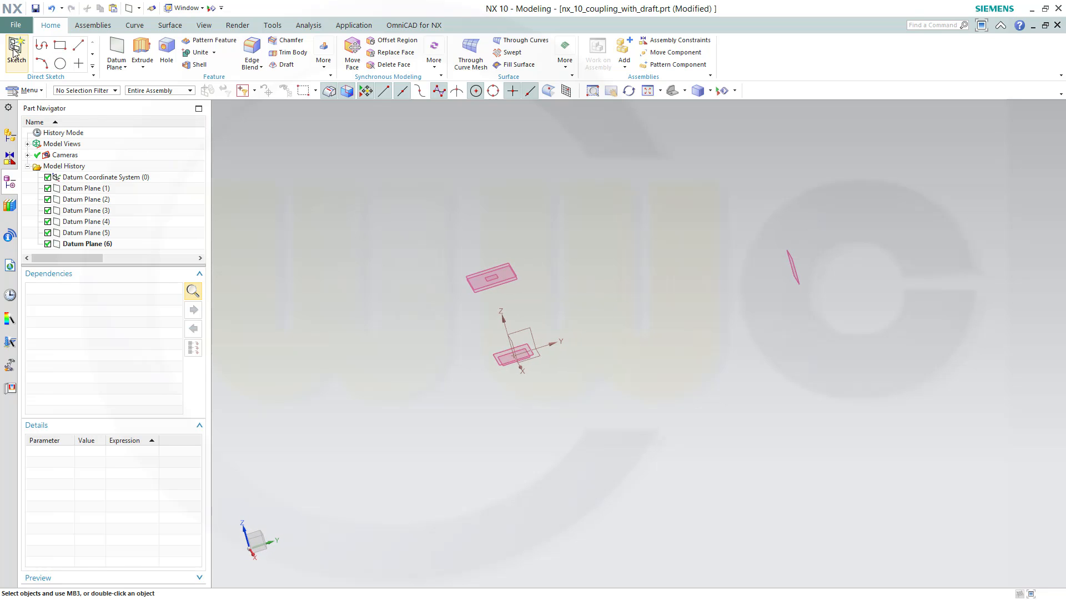
left_click(527, 330)
left_click(991, 305)
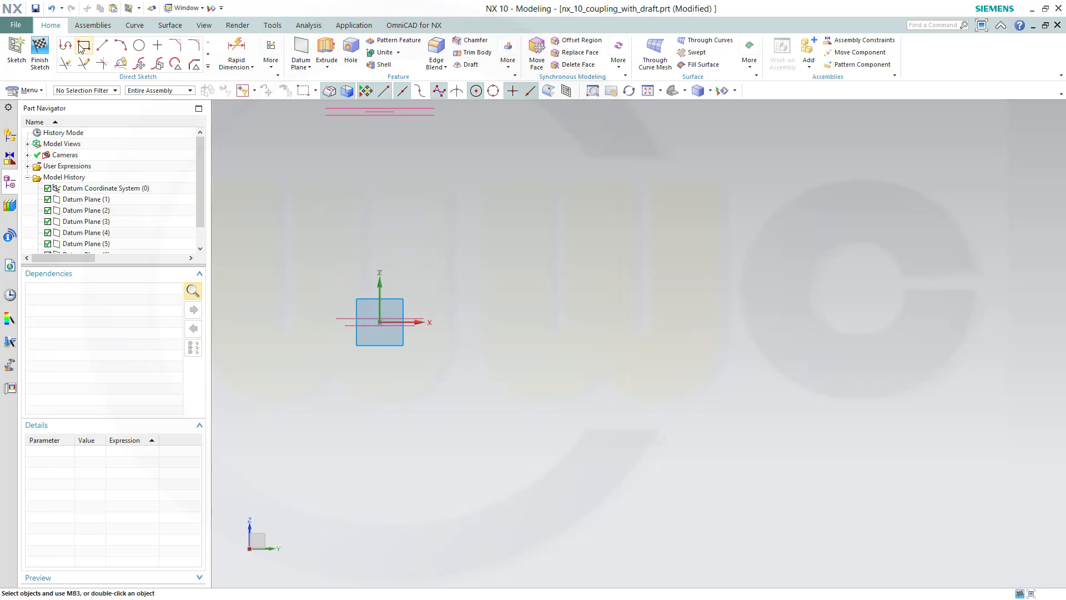
- Sketch an open three-line profile from the origin: a horizontal line, a line rising obliquely, and a second, upper horizontal line
left_click(65, 49)
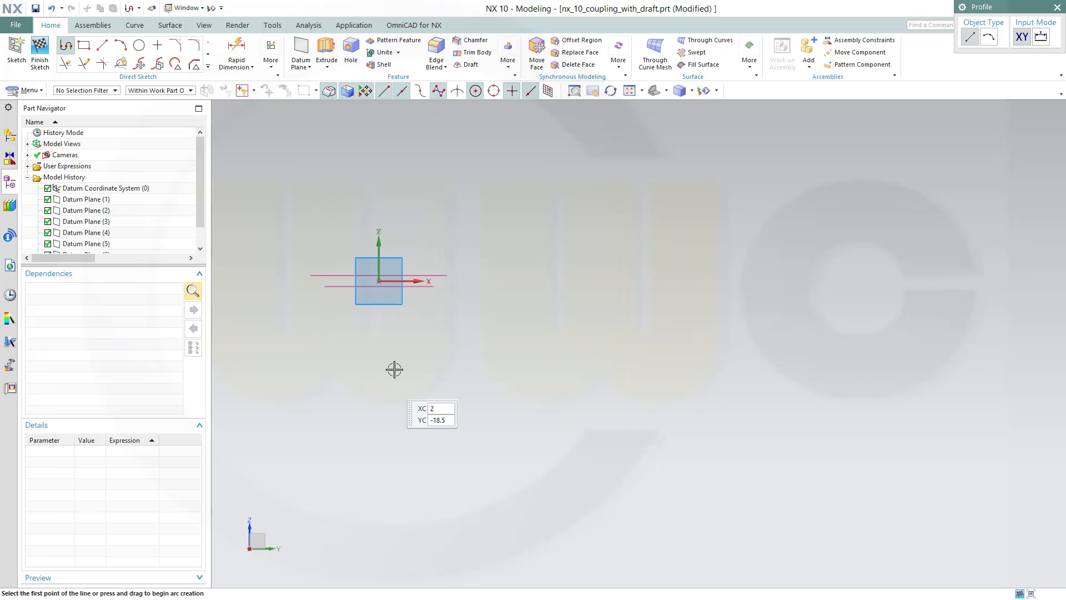
left_click(379, 281)
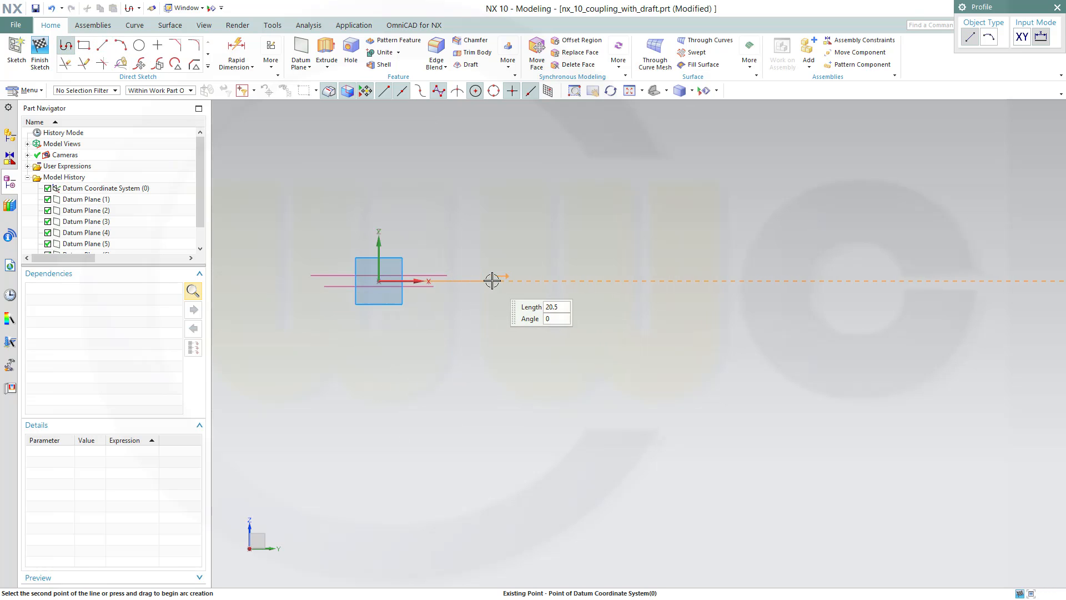
left_click(600, 284)
scroll(718, 183, "down", 4)
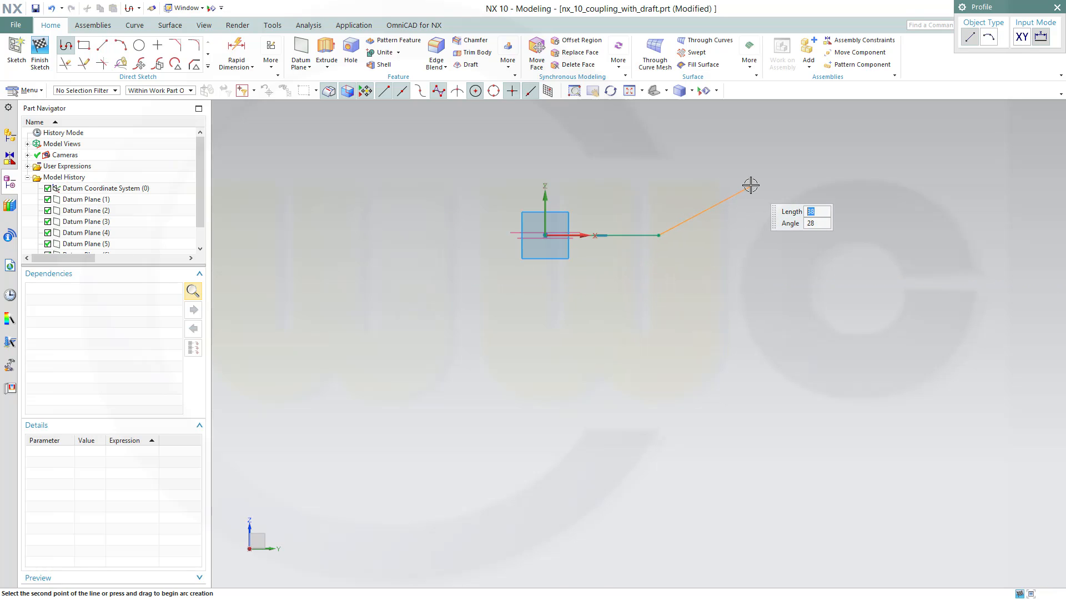
scroll(750, 185, "down", 1)
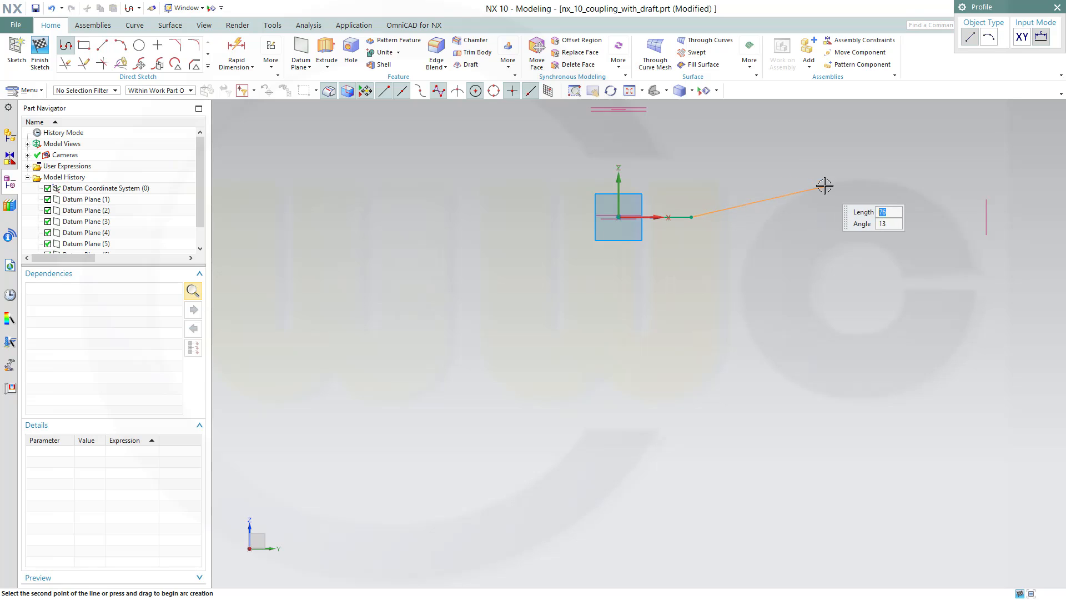
left_click(811, 120)
left_click(933, 120)
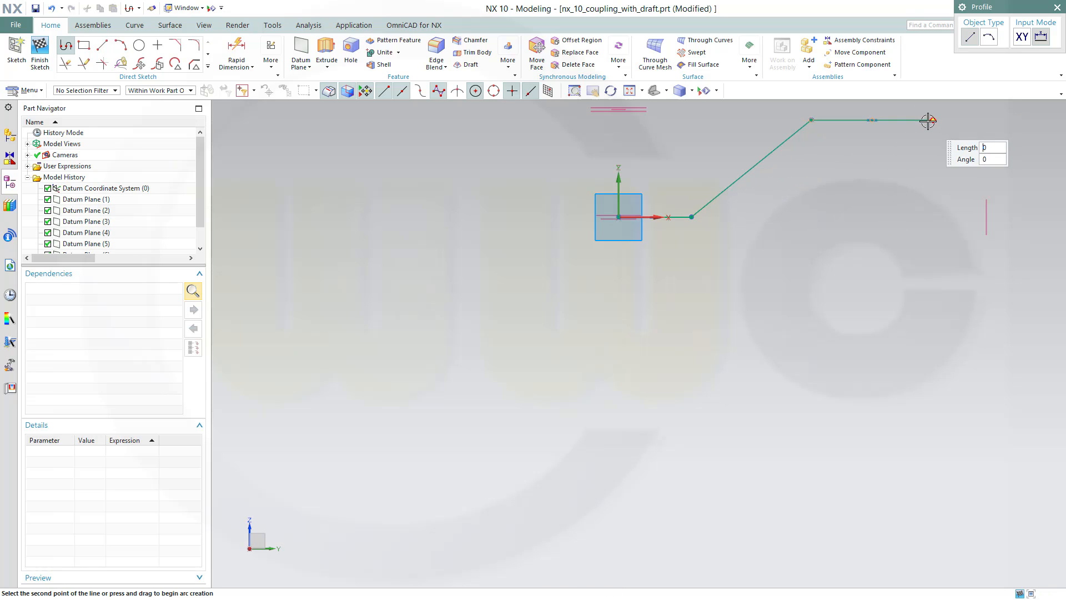
key("Escape")
- Constrain the profile's upper horizontal line collinear with the middle plane of the three upper datum planes
mouse_move(857, 190)
middle_mouse_down("shift")
mouse_move(761, 321)
mouse_move(750, 376)
middle_mouse_up("shift")
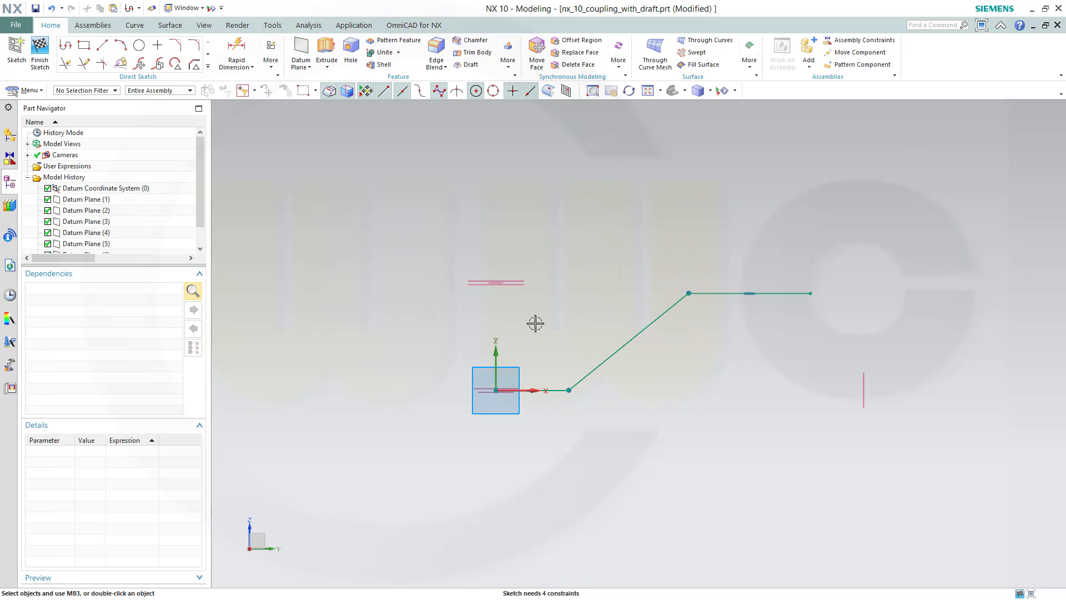
scroll(535, 313, "up", 3)
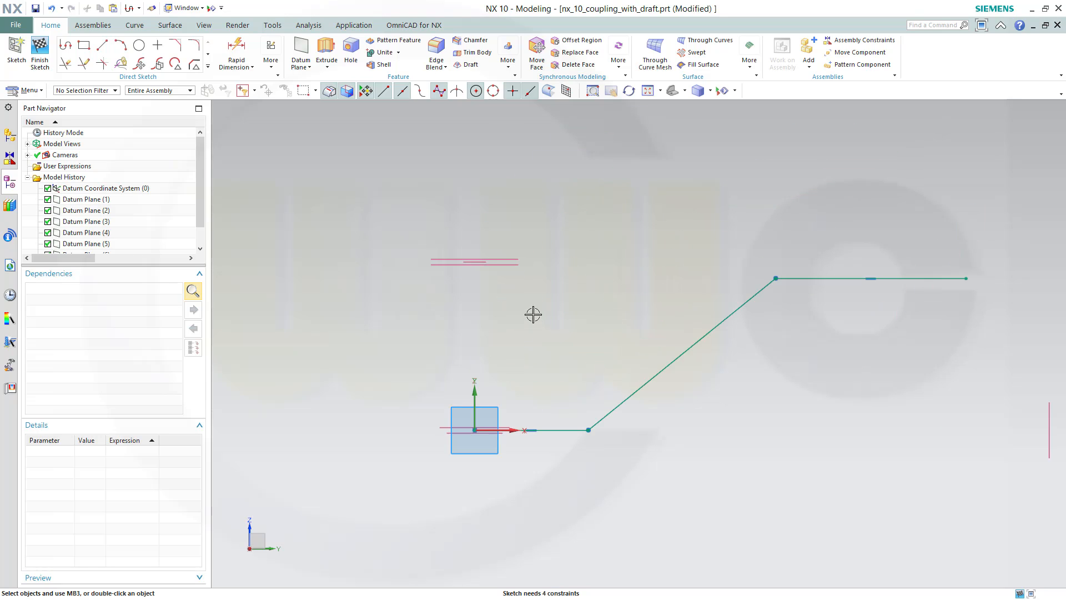
left_click(885, 271)
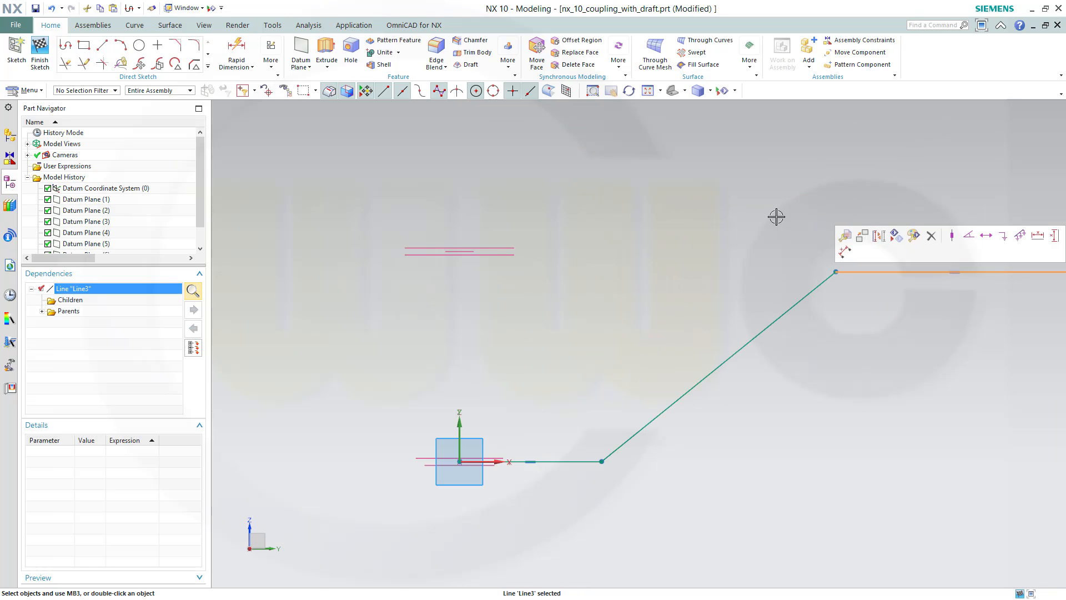
left_click(469, 251)
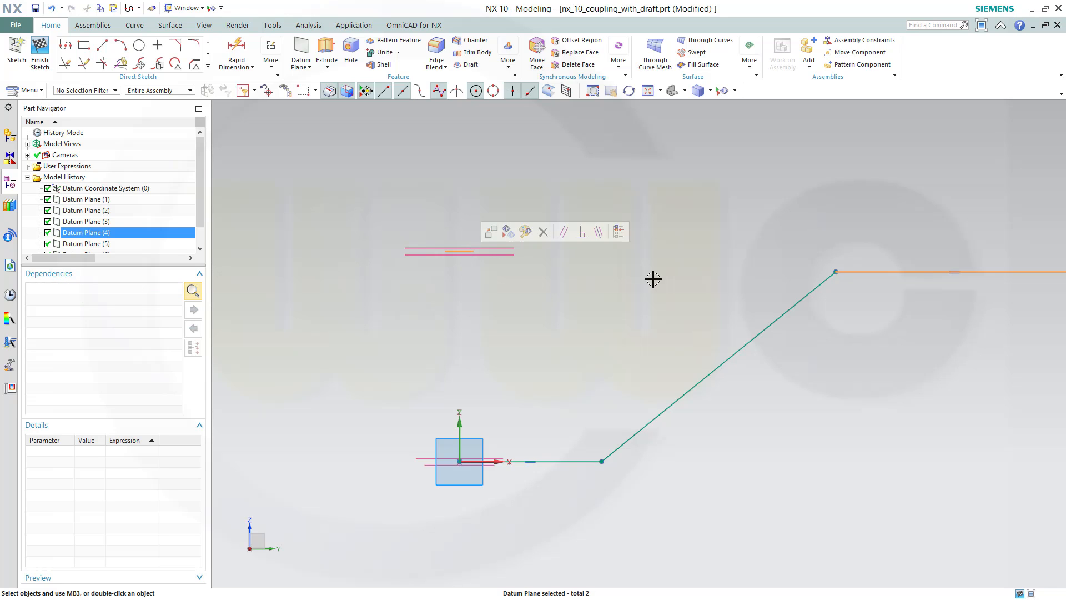
left_click(598, 231)
- Constrain the free endpoint of the upper horizontal line to lie on the vertical datum plane
middle_click_drag(880, 352, 441, 362, "shift")
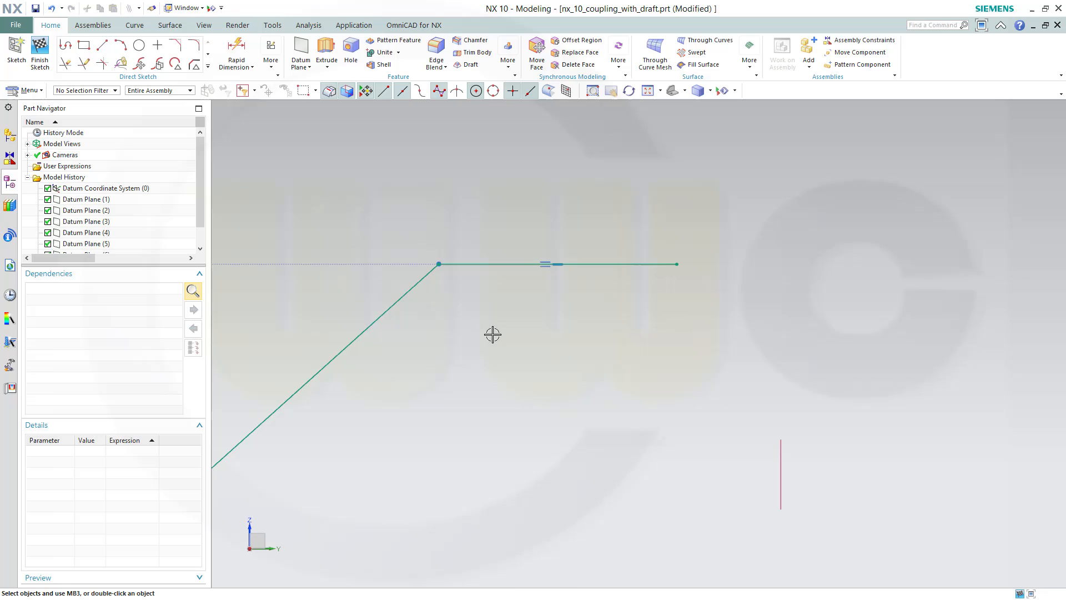
left_click(678, 265)
left_click(781, 442)
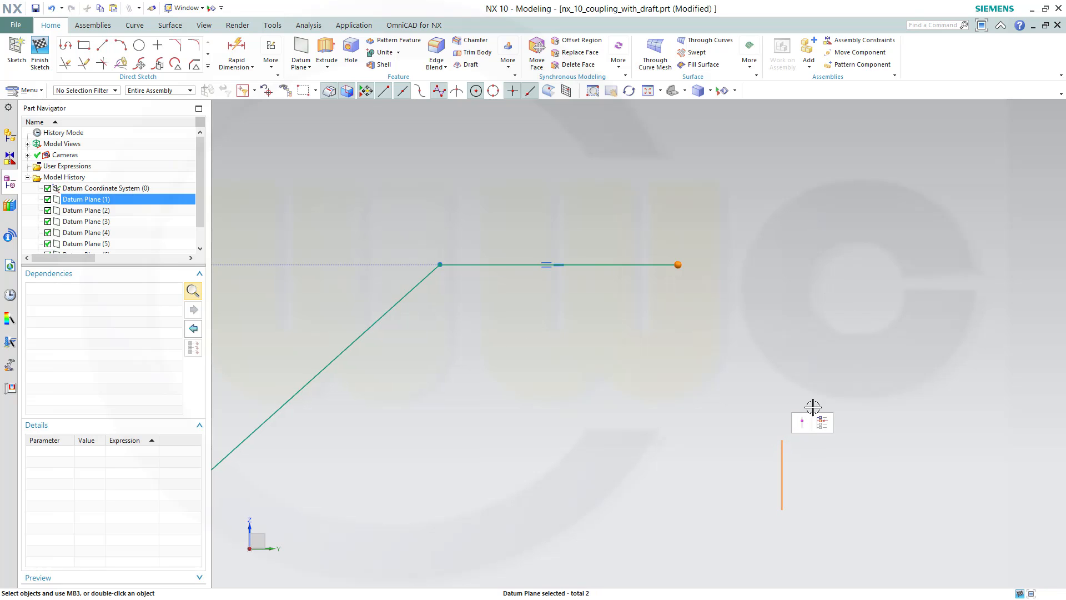
left_click(802, 423)
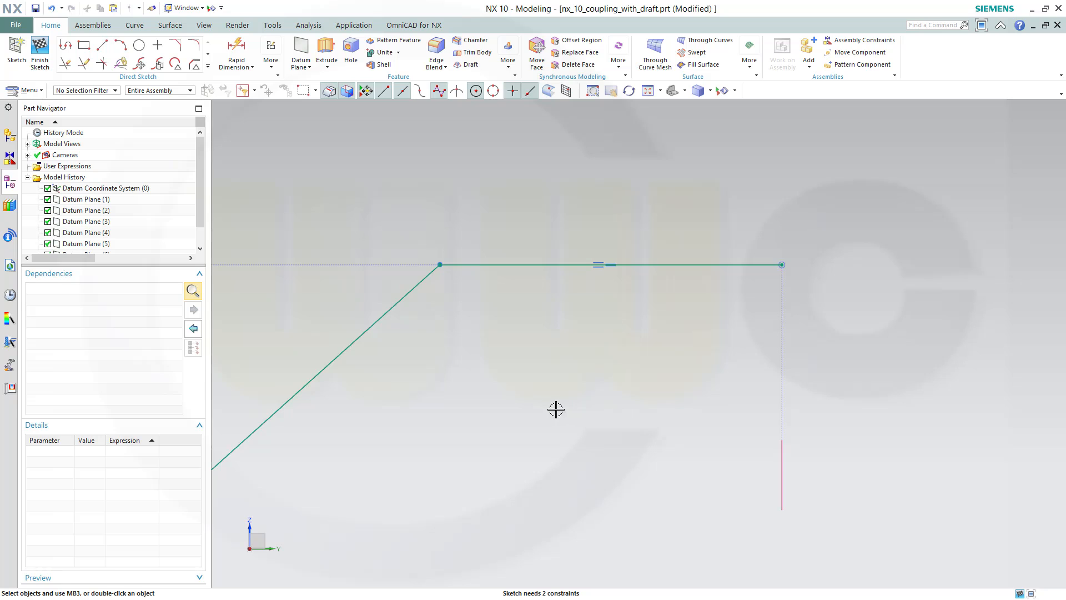
- Dimension the upper horizontal line with Rapid Dimension and set its length to 42.4 mm
middle_click_drag(550, 356, 856, 323, "shift")
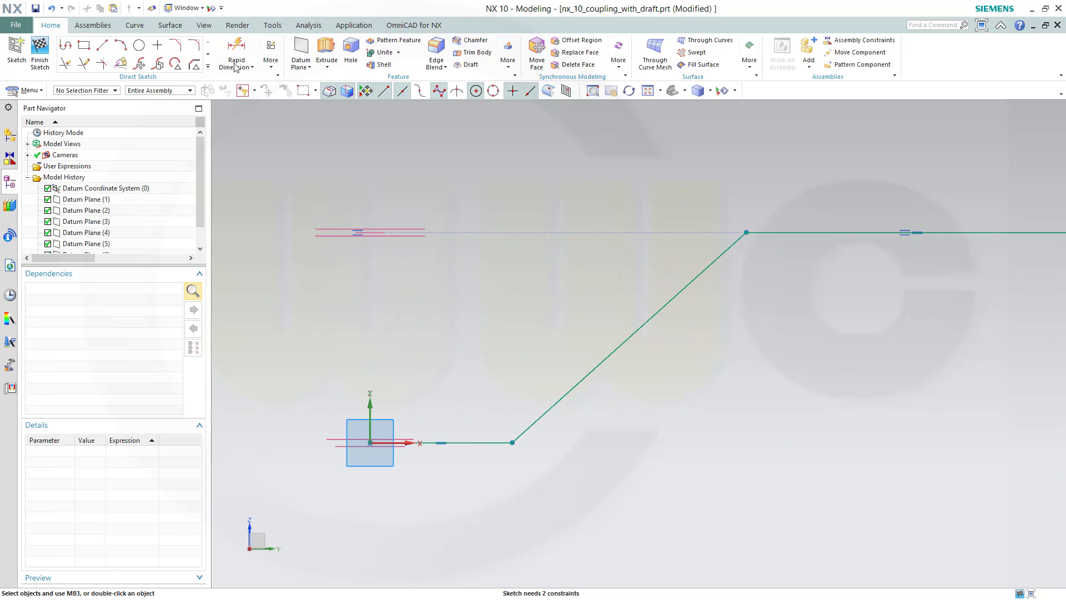
left_click(795, 232)
left_click(813, 162)
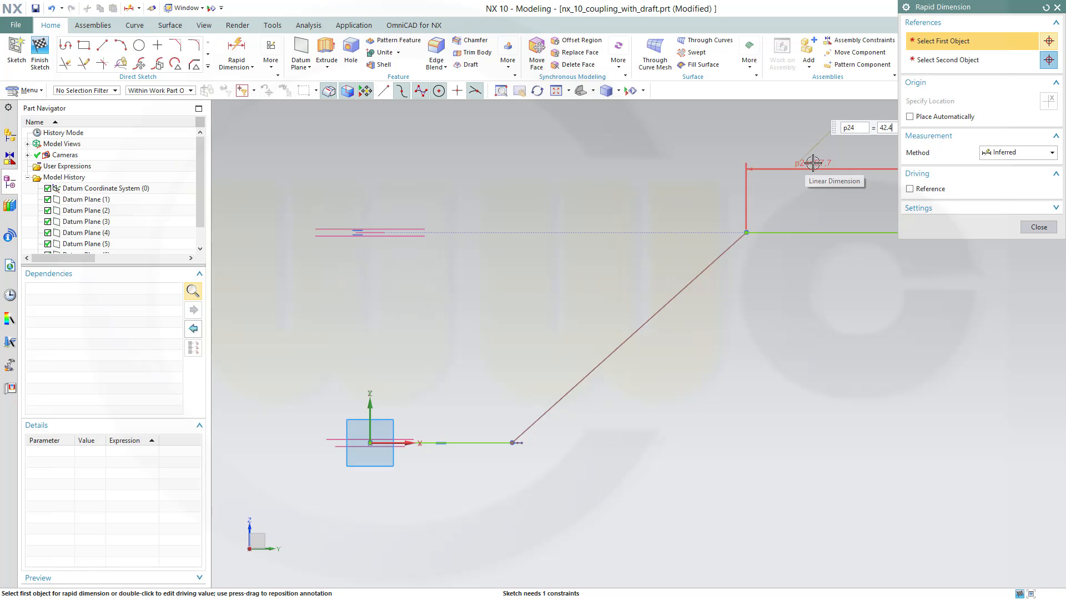
key("Return")
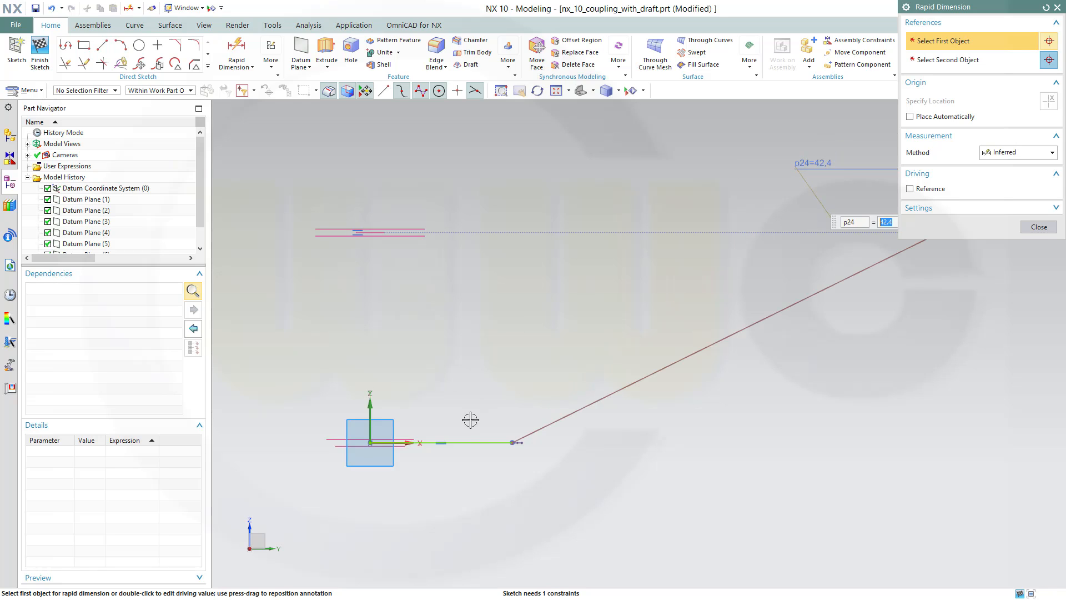
- Dimension the lower horizontal line, set its length to 46.4 mm, and finish dimensioning
left_click(467, 441)
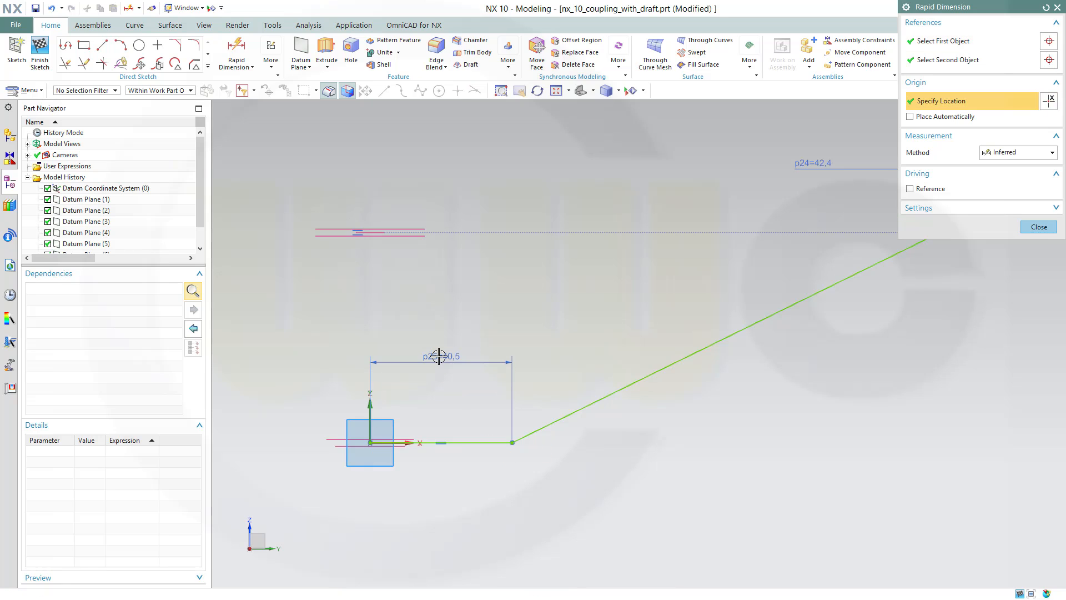
left_click(439, 356)
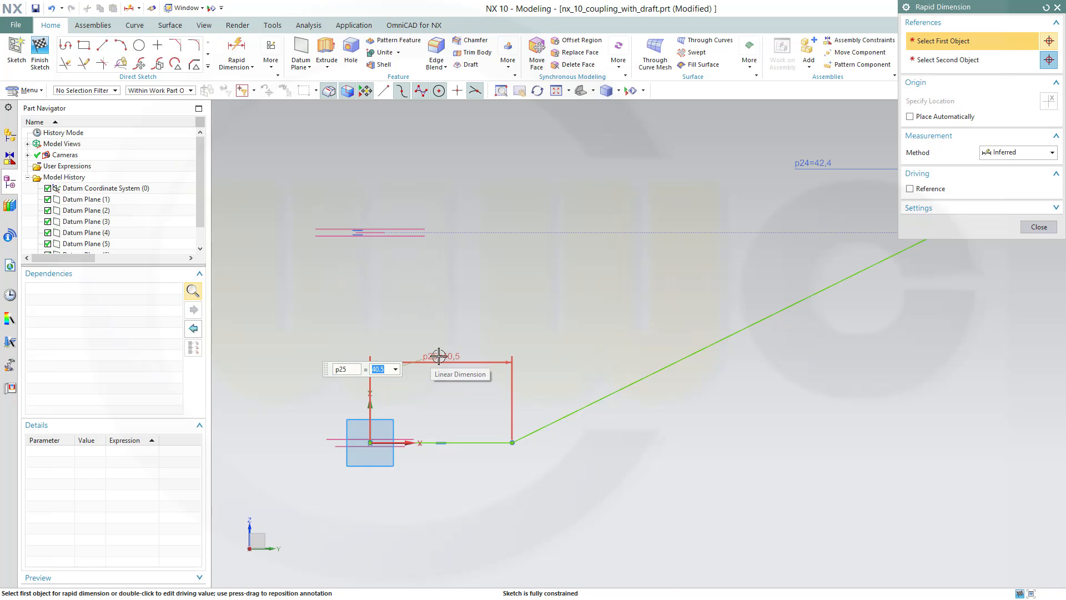
type("46.4")
key("Return")
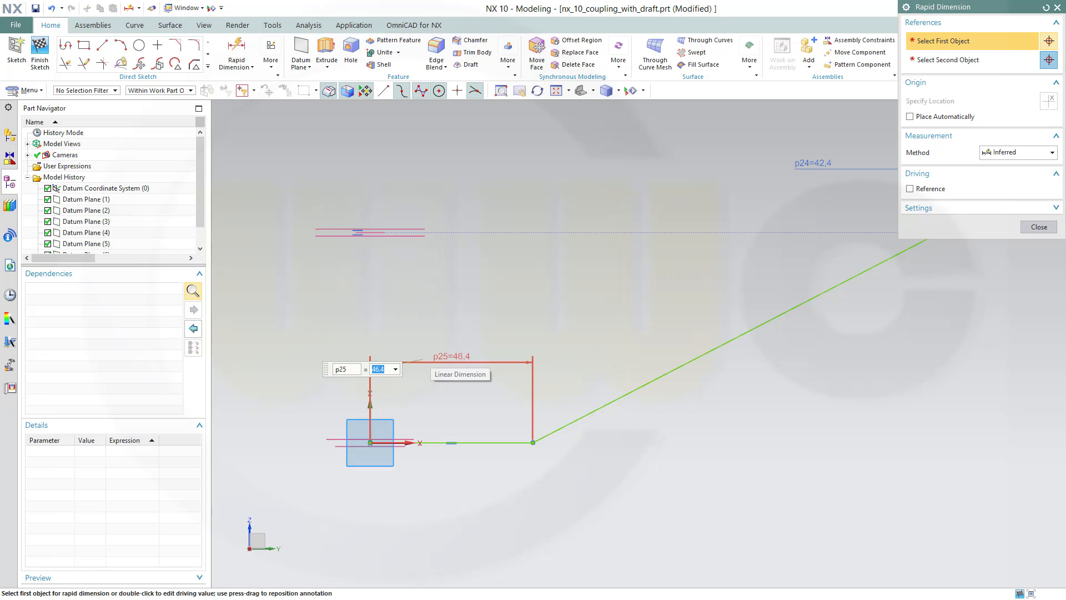
left_click(1038, 228)
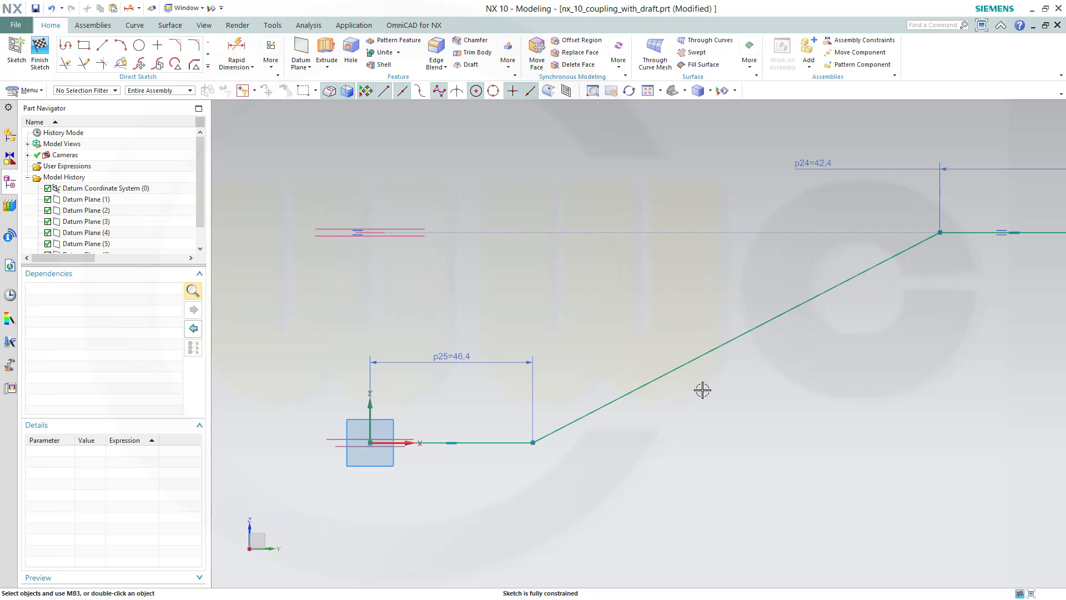
- Switch to Windows Photo Viewer to check the coupling drawing's dimensions, and return to the NX sketch
scroll(712, 373, "up", 1)
scroll(809, 371, "down", 2)
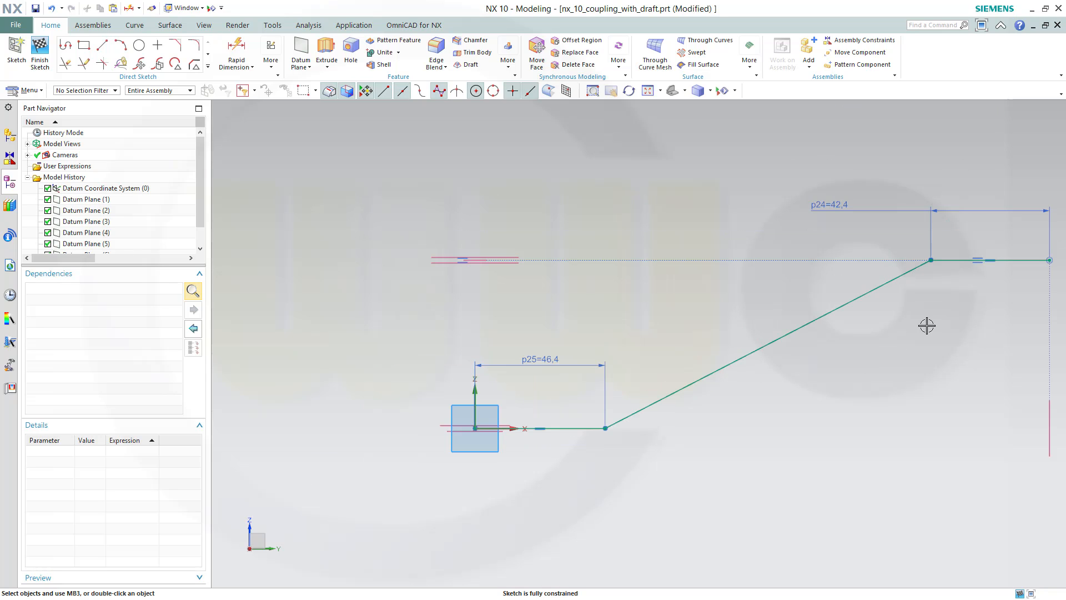
mouse_move(928, 323)
middle_mouse_down("shift")
mouse_move(802, 365)
mouse_move(666, 348)
middle_mouse_up("shift")
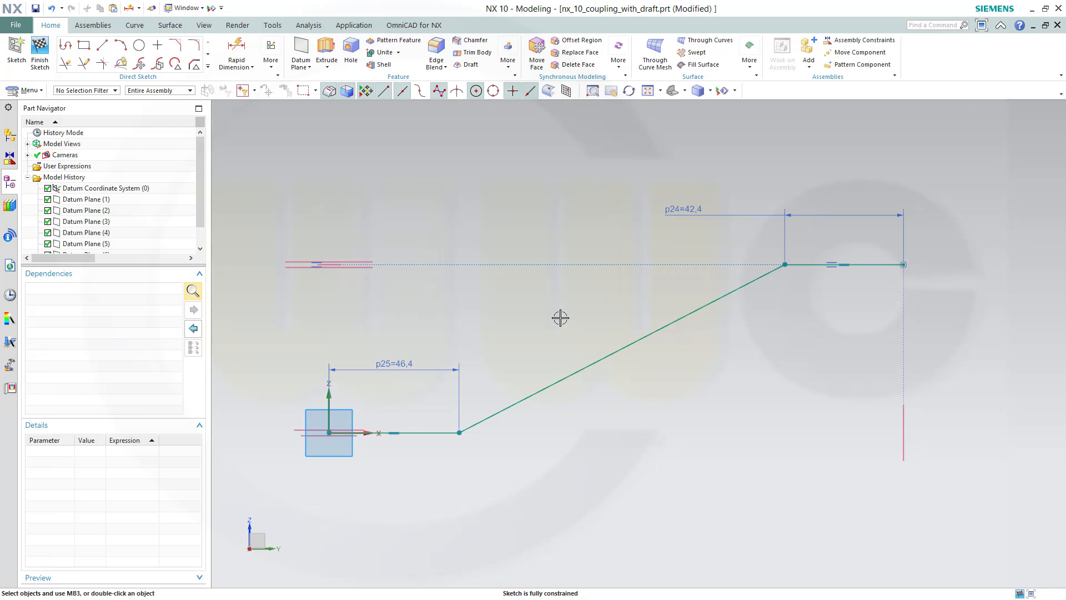
key("alt+Tab")
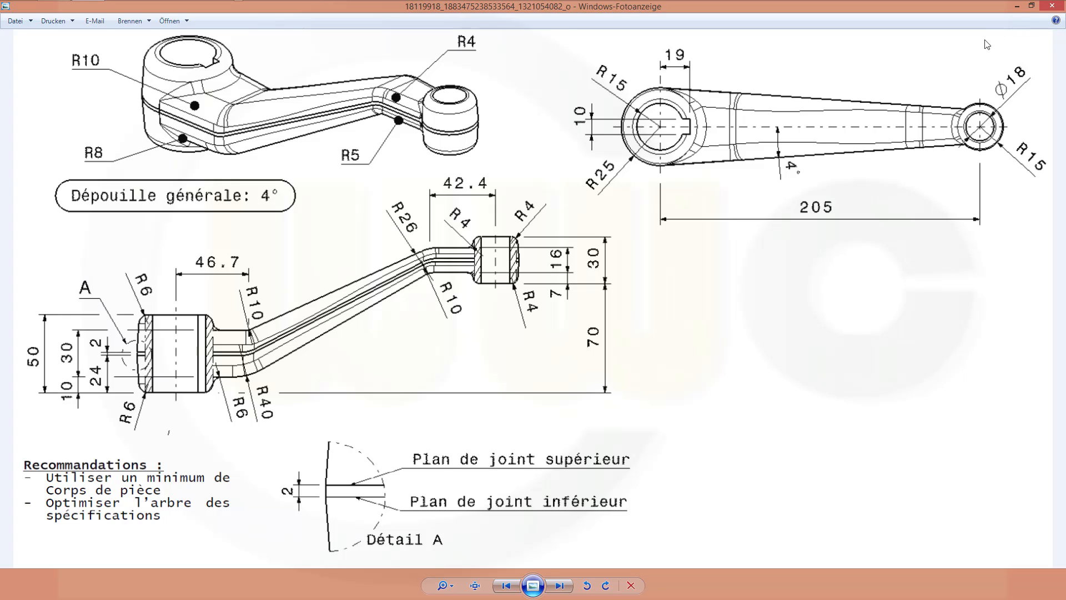
key("alt+Tab")
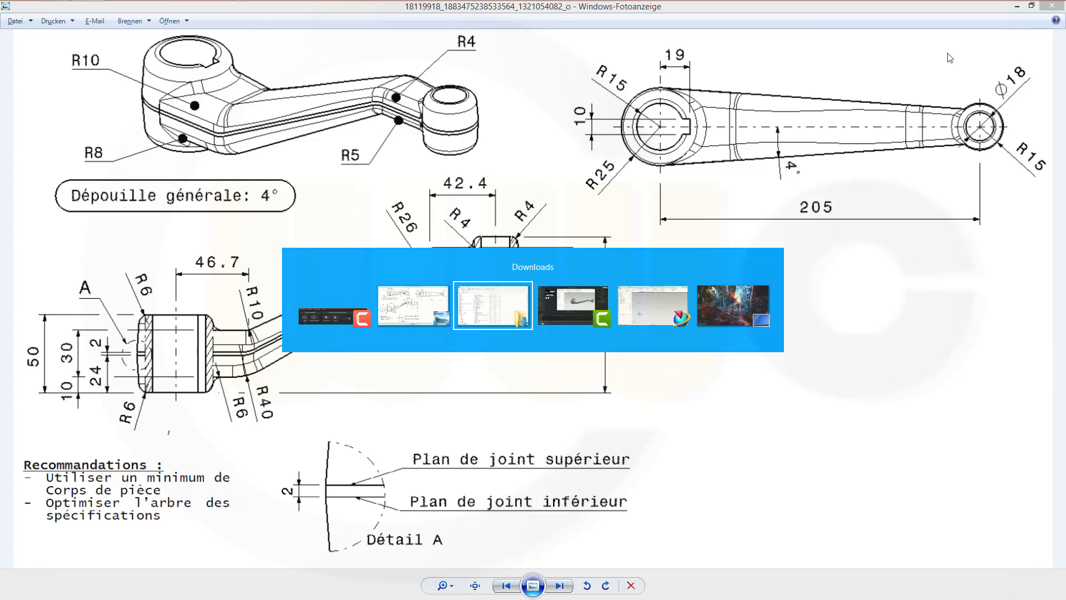
key("alt+Tab")
key("alt+Tab")
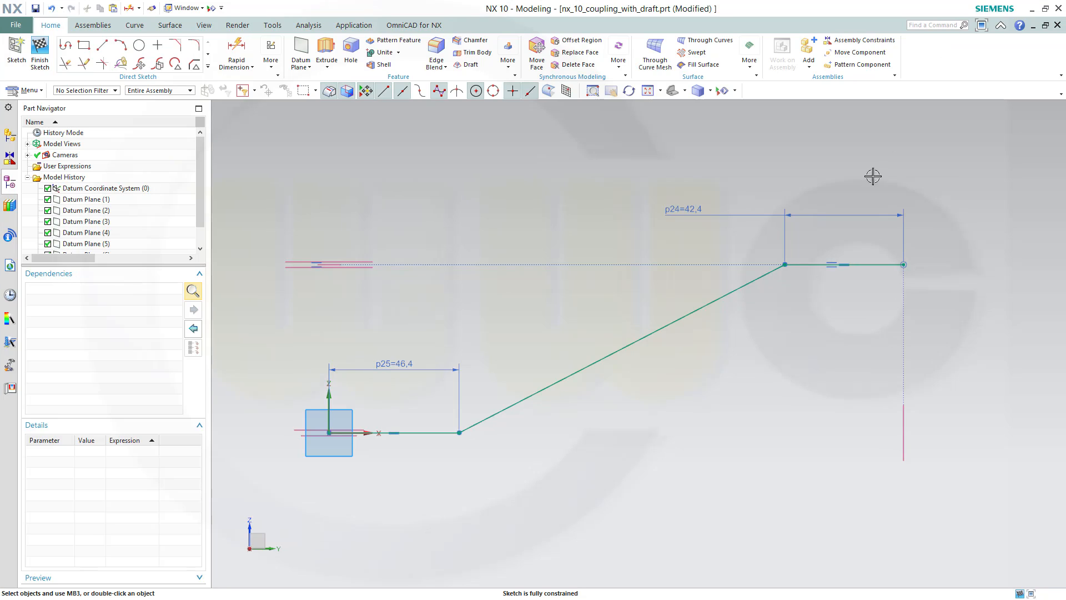
- Convert all three lines of the dimensioned open profile to reference lines
mouse_move(740, 290)
middle_mouse_down("shift")
mouse_move(638, 350)
mouse_move(740, 302)
mouse_move(650, 316)
middle_mouse_up("shift")
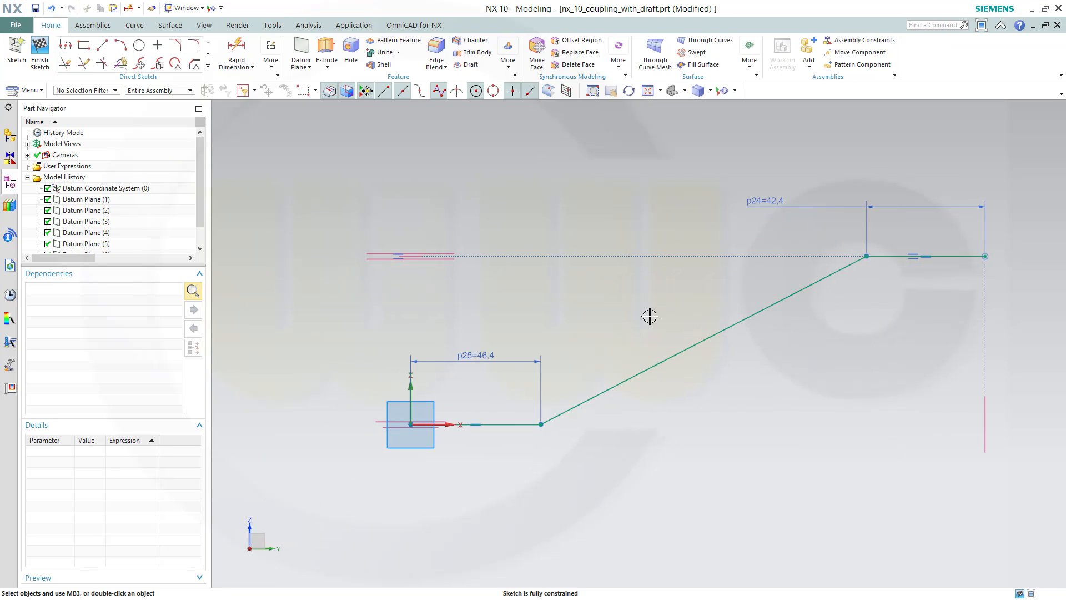
left_click(500, 424)
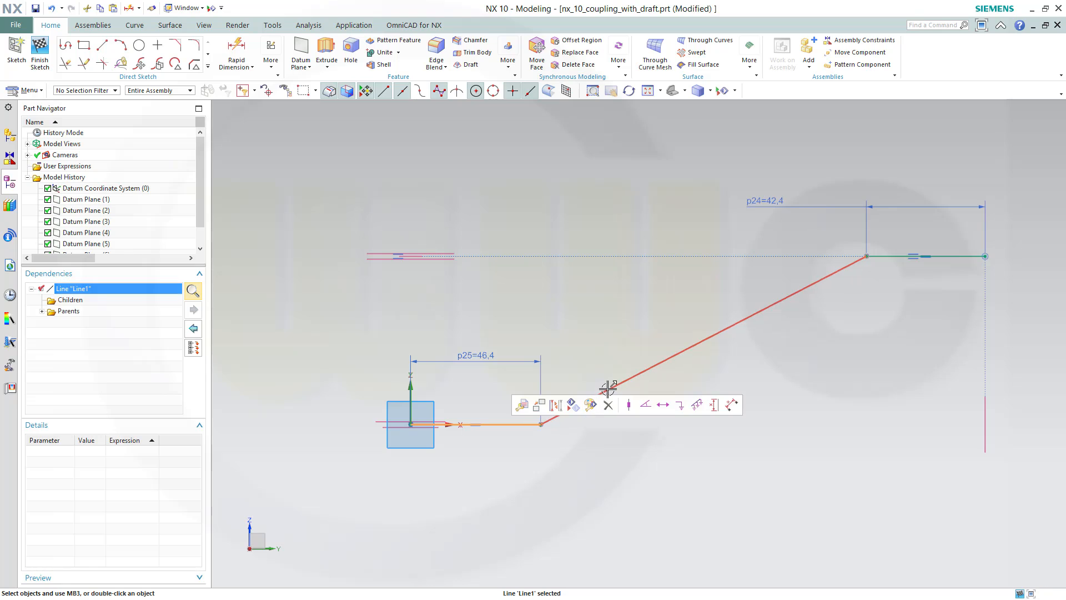
left_click(556, 404)
left_click(653, 370)
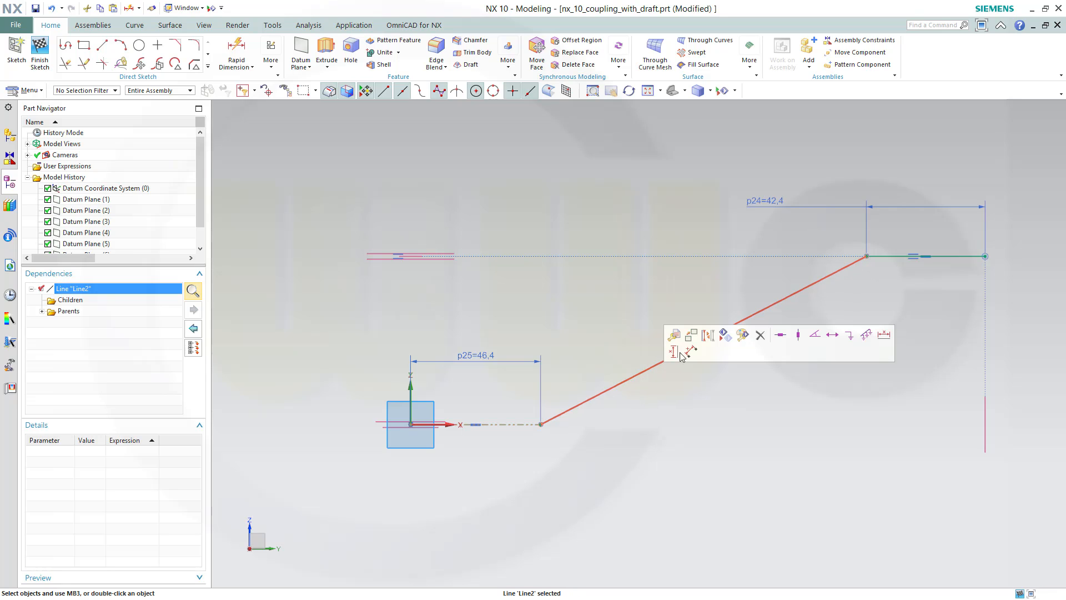
left_click(710, 338)
left_click(894, 257)
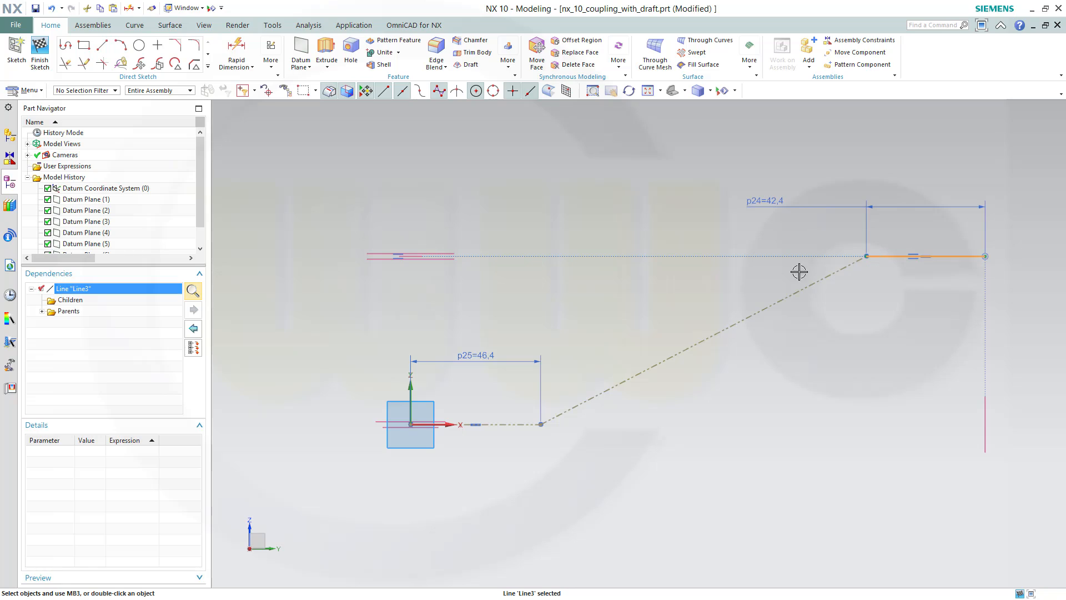
left_click(879, 265)
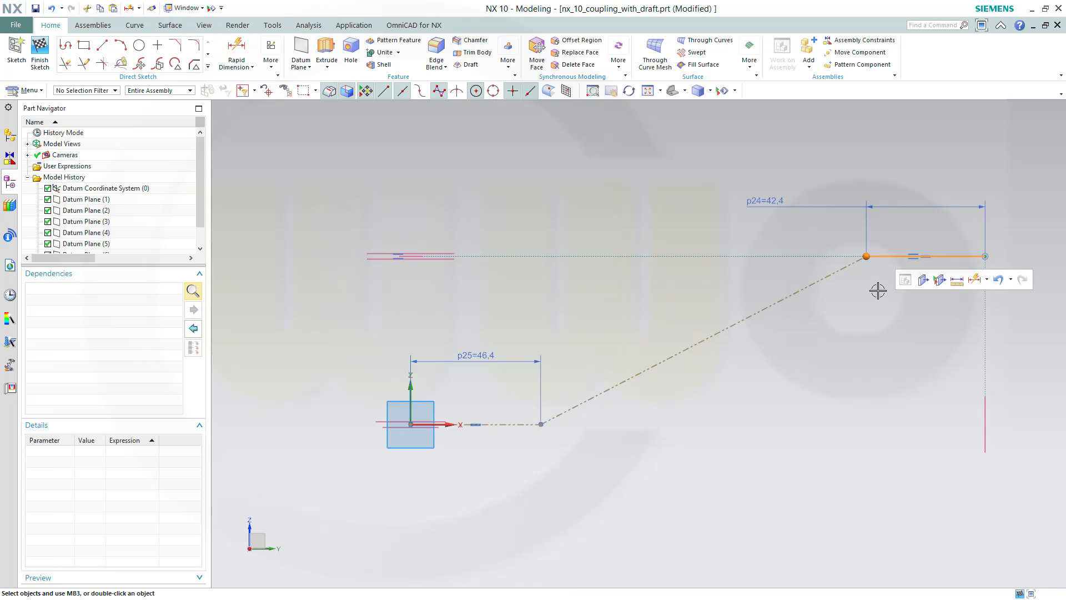
key("Escape")
left_click(889, 260)
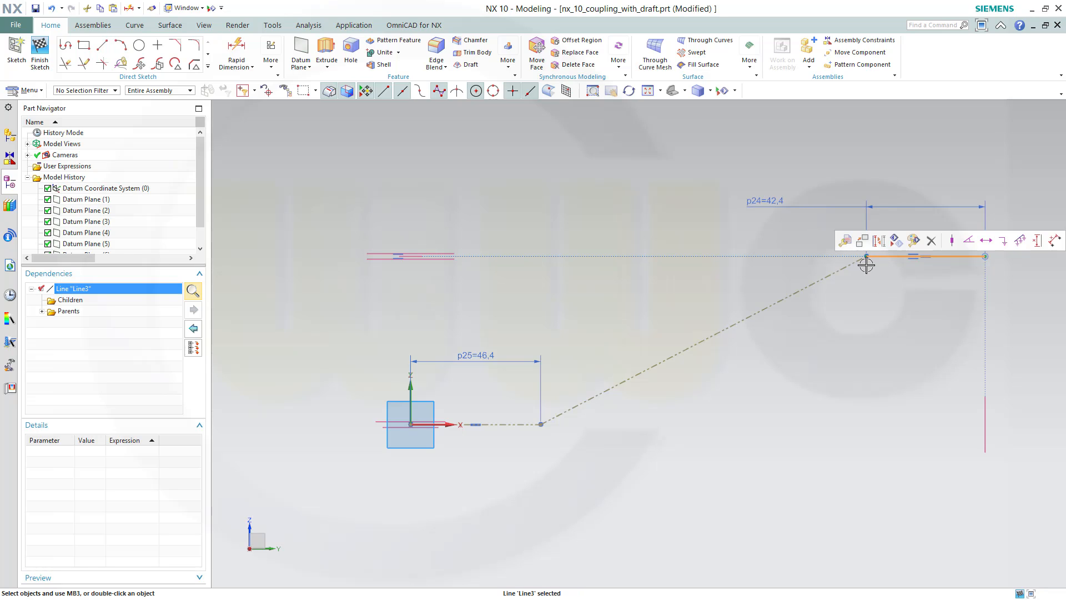
left_click(888, 241)
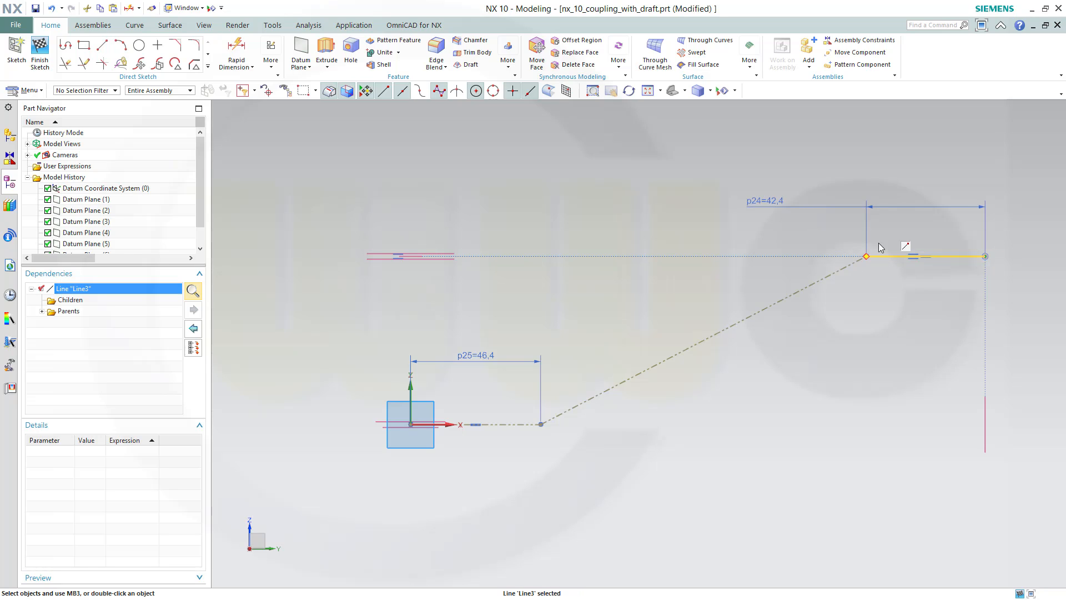
- Sketch a closed eight-line outline around the reference profile, with its oblique sides parallel to the oblique reference line and a right edge about 45 mm high
left_click(65, 44)
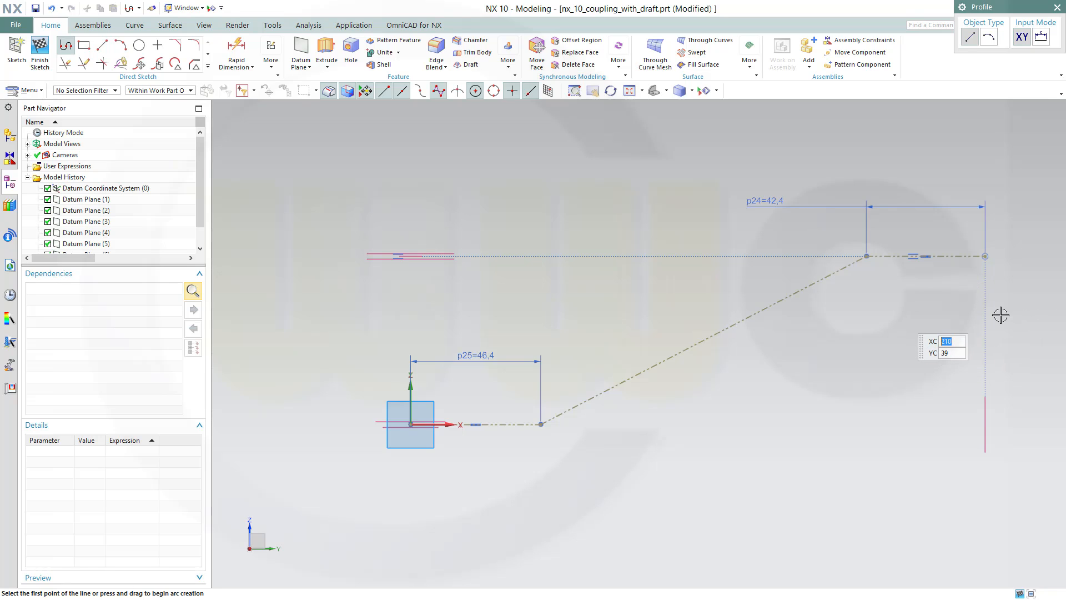
left_click(1000, 314)
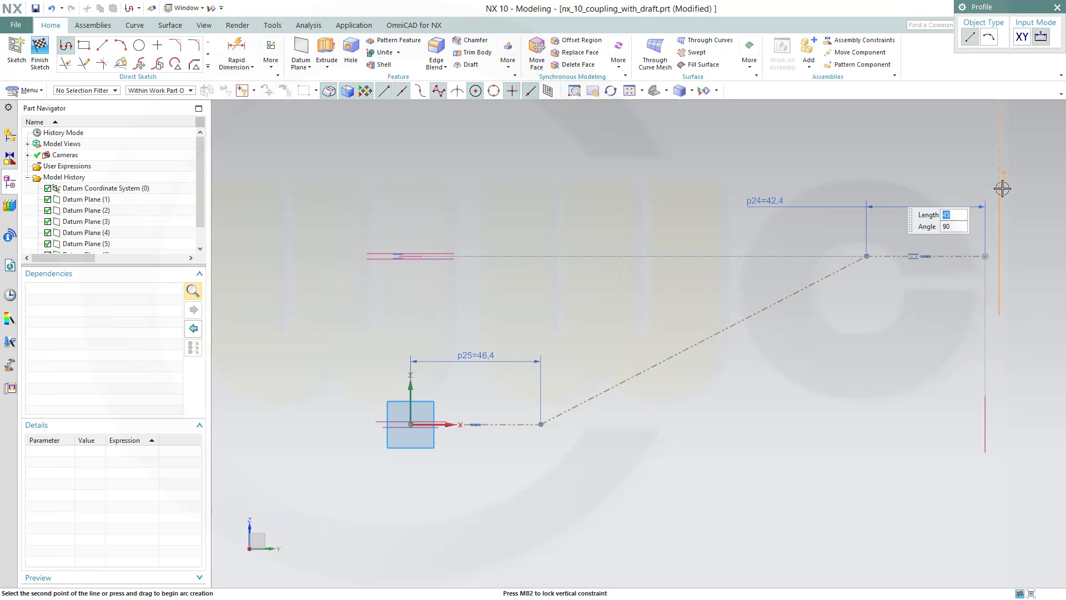
left_click(1002, 189)
left_click(848, 182)
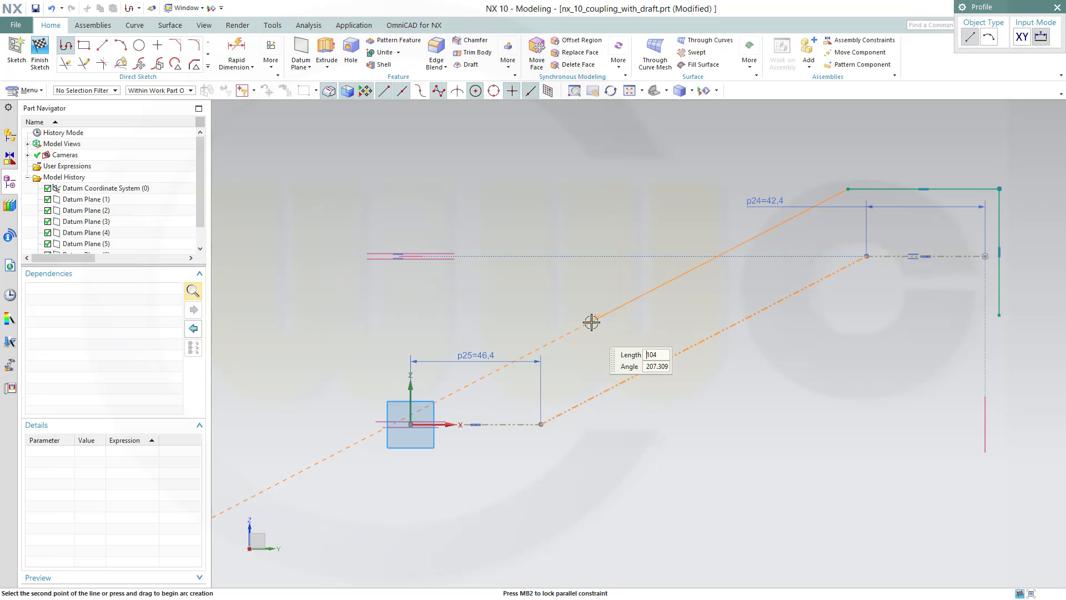
left_click(566, 345)
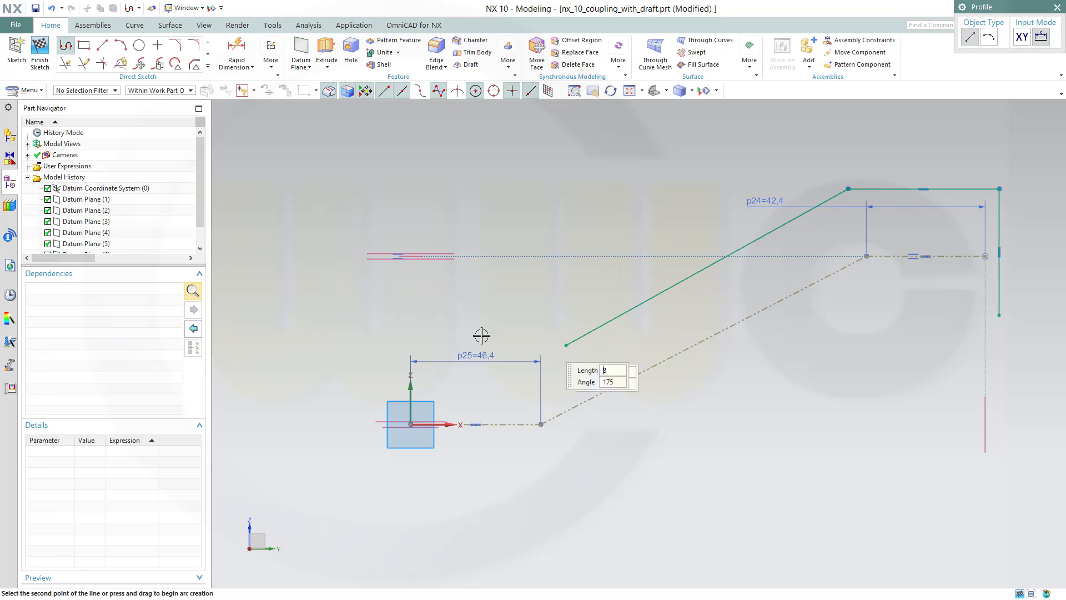
left_click(386, 344)
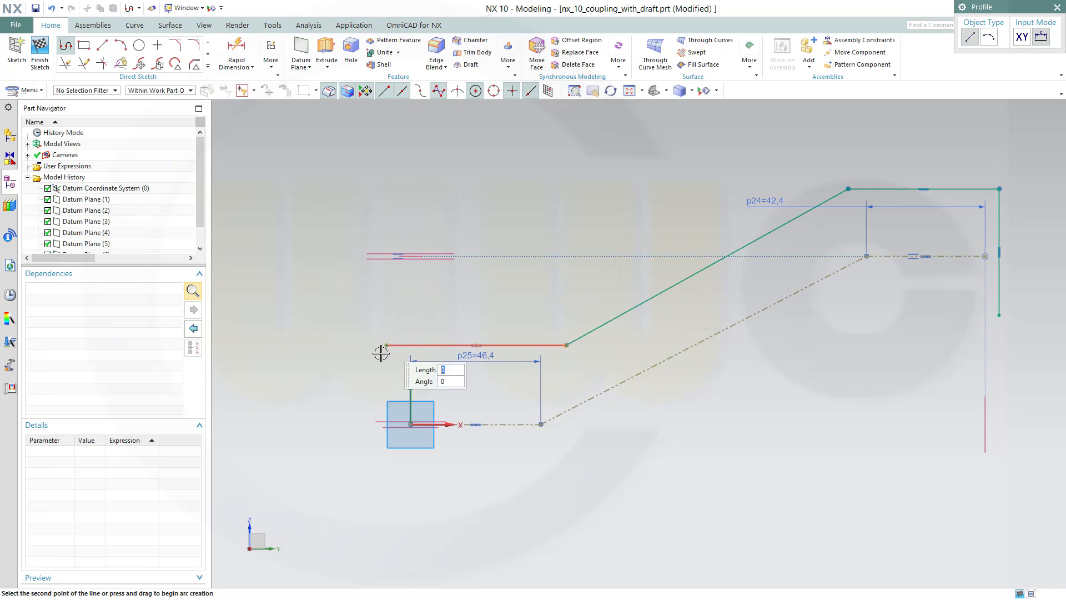
left_click(392, 480)
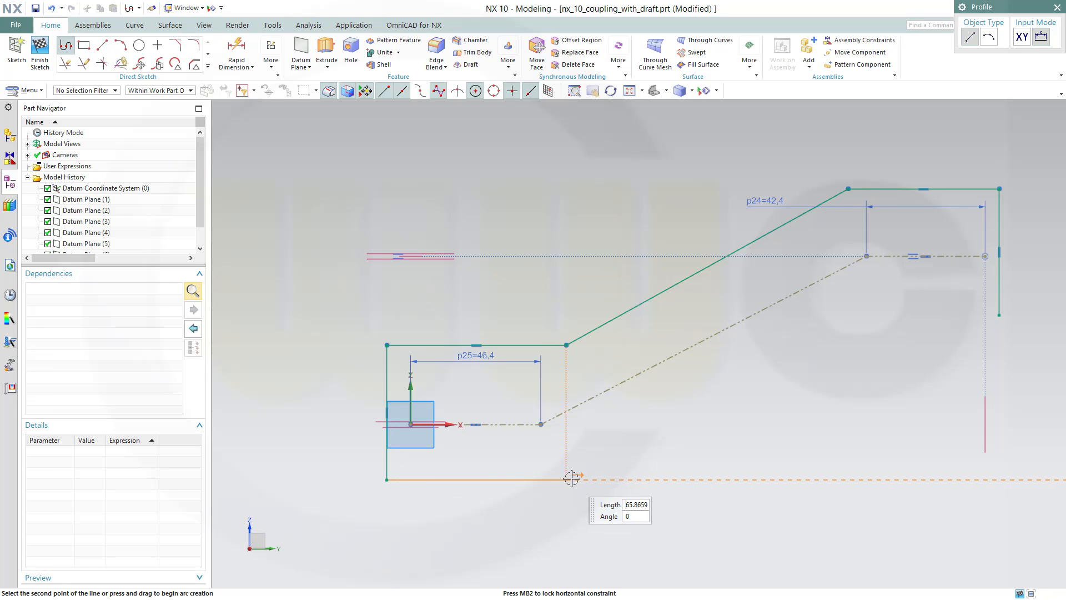
left_click(566, 479)
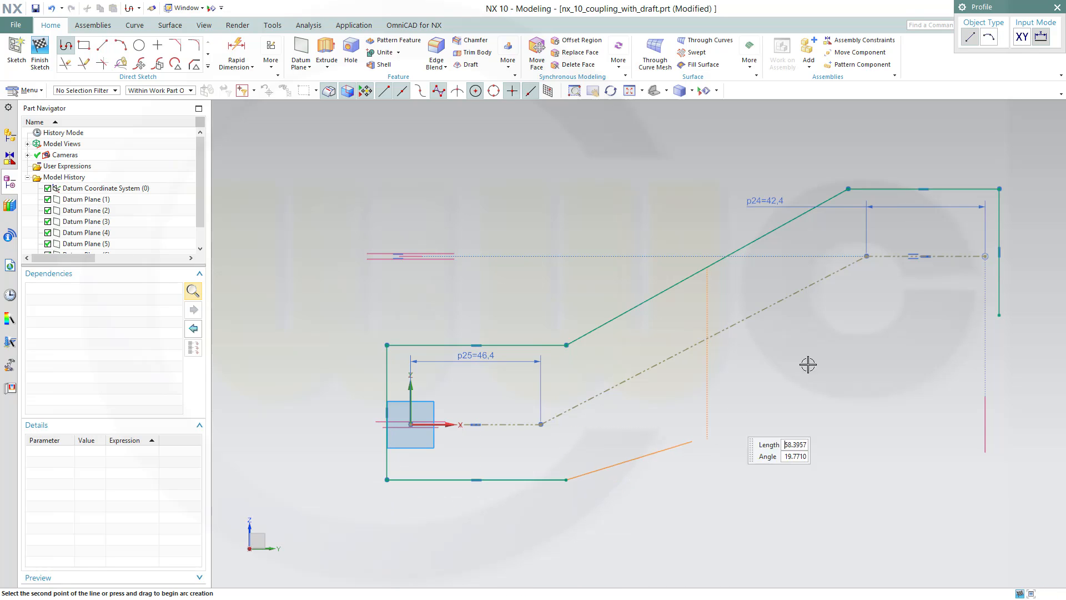
left_click(862, 308)
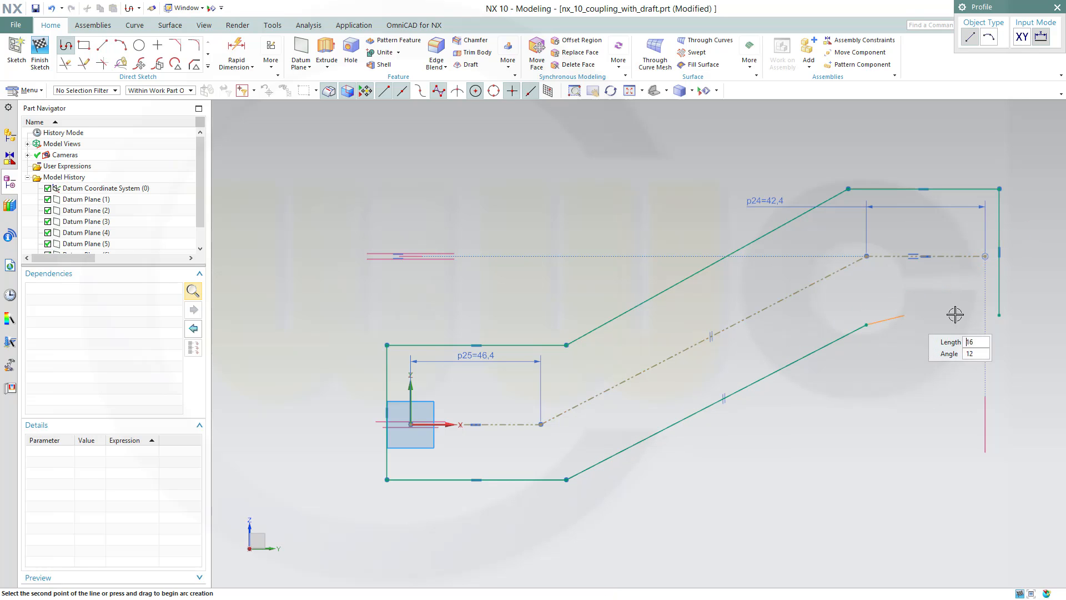
left_click(995, 315)
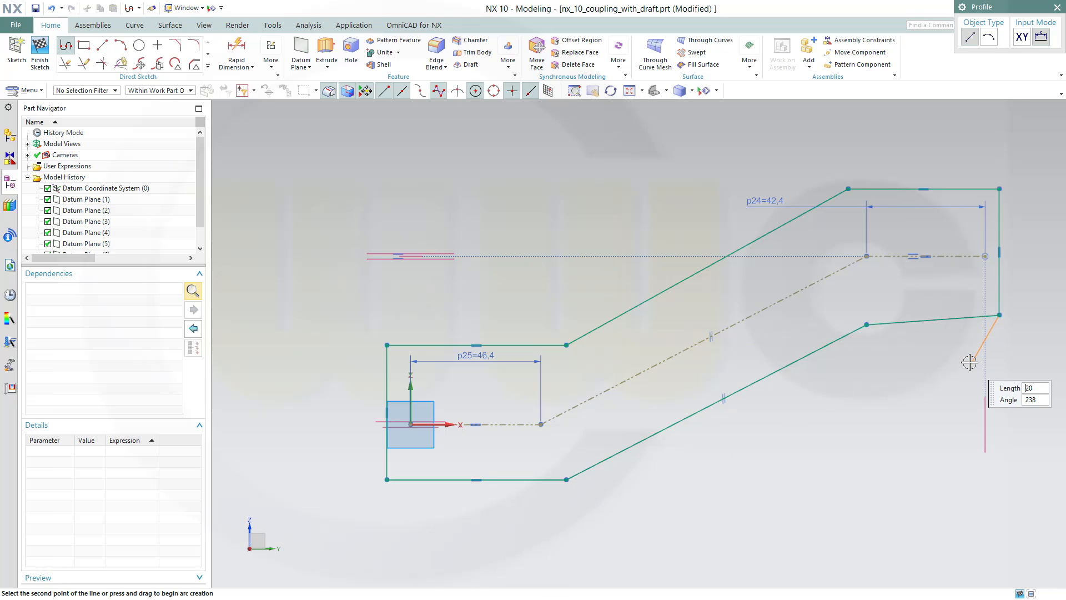
- Finish the profile outline and make the lower line of its upper-right end horizontal
key("Escape")
key("Escape")
left_click(898, 322)
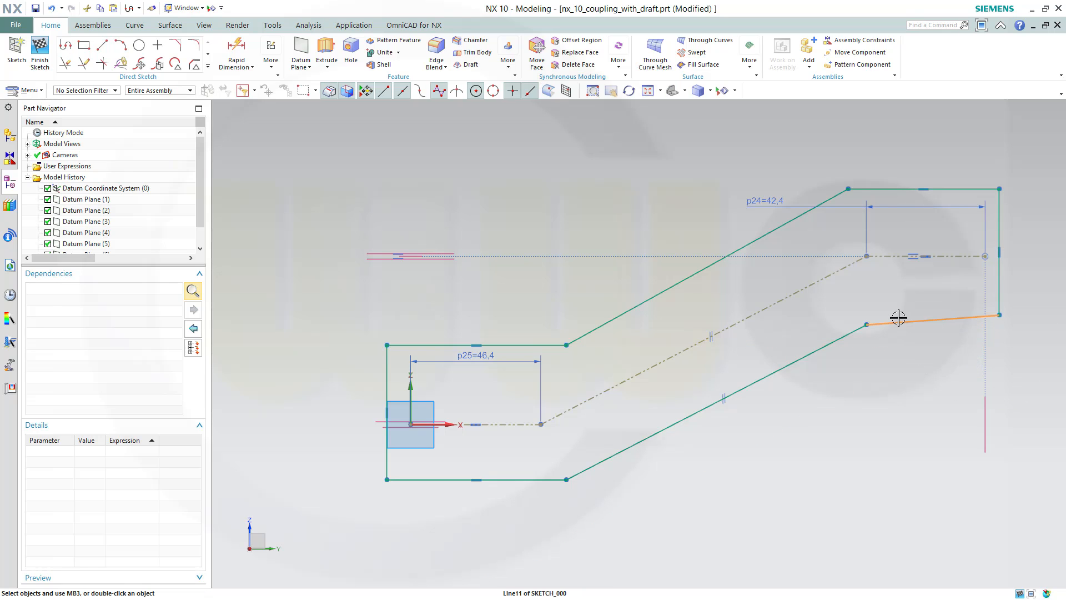
left_click(951, 283)
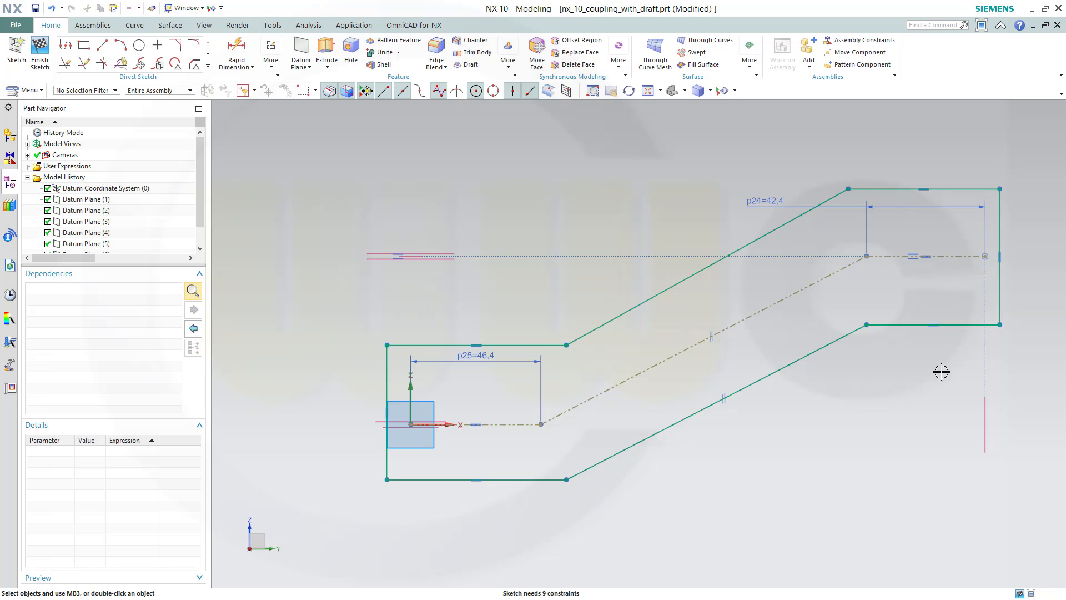
- Draw two lines across the outline, each joining the upper and lower corners at a bend
left_click(65, 44)
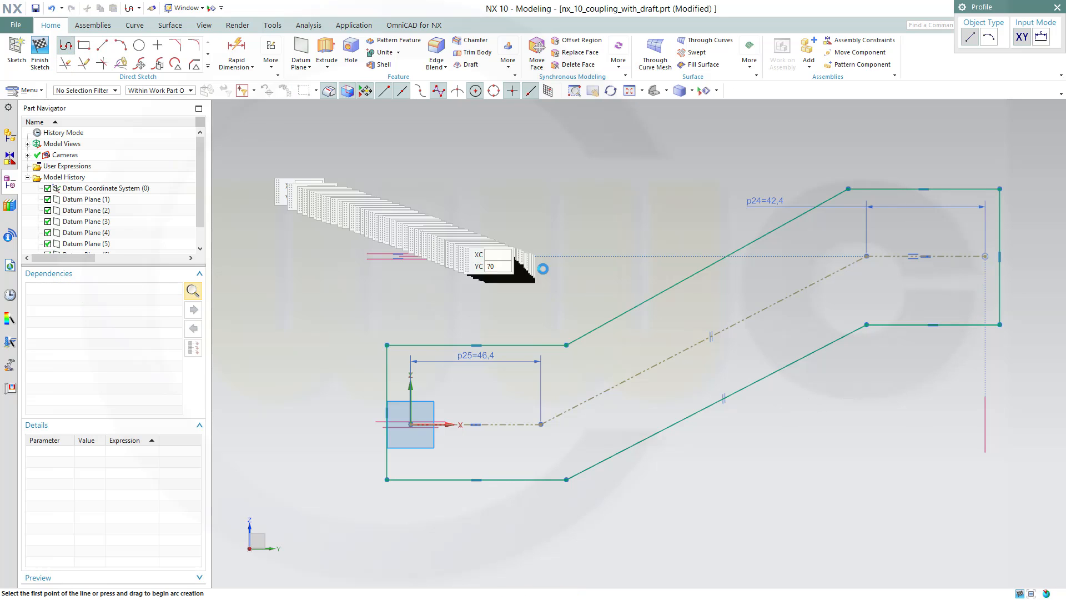
left_click(566, 345)
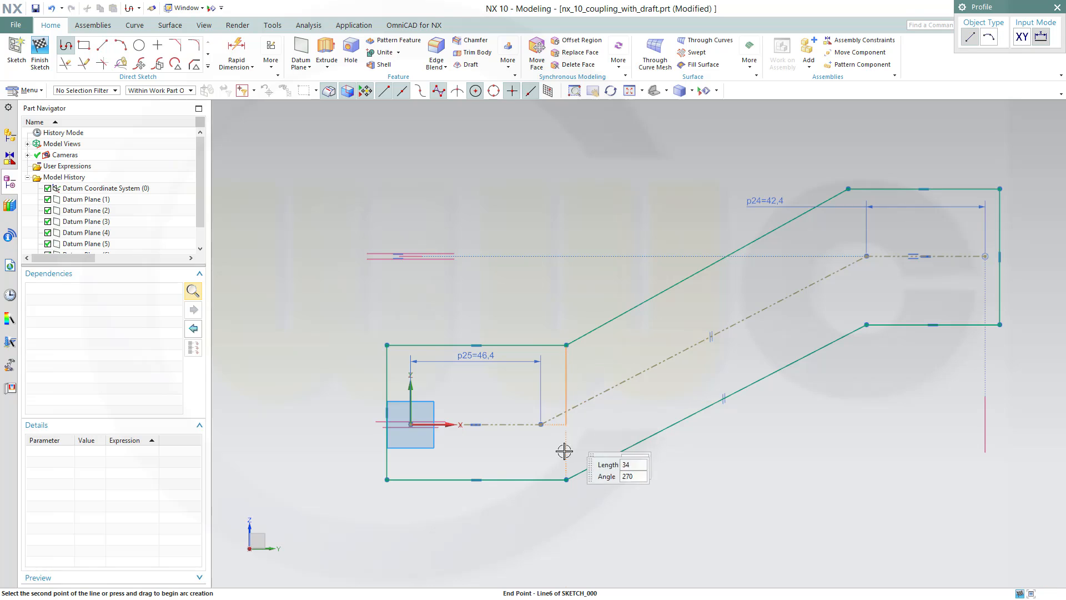
left_click(566, 479)
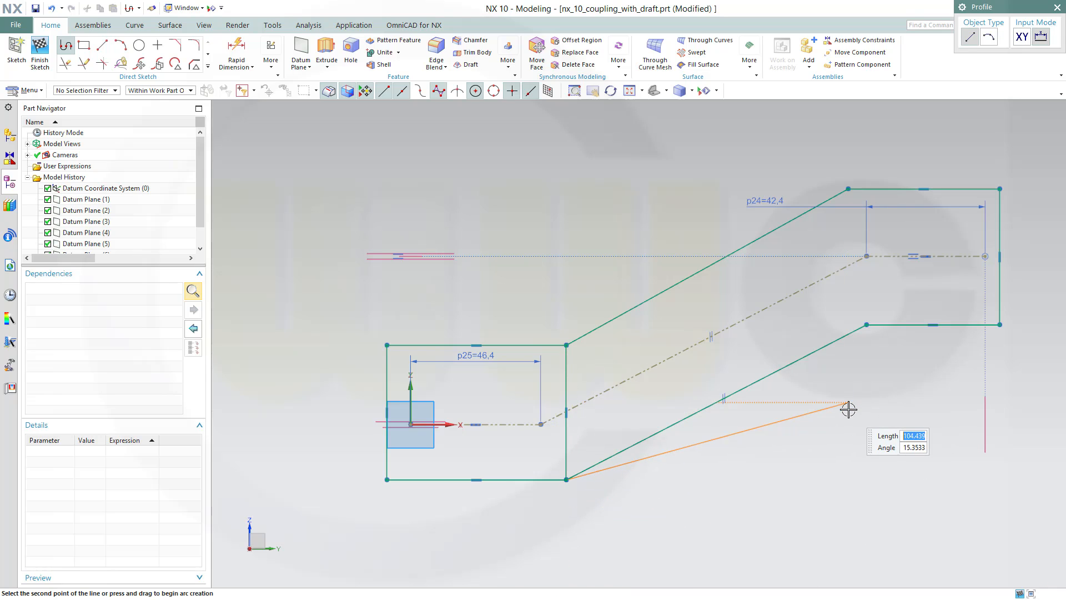
key("Escape")
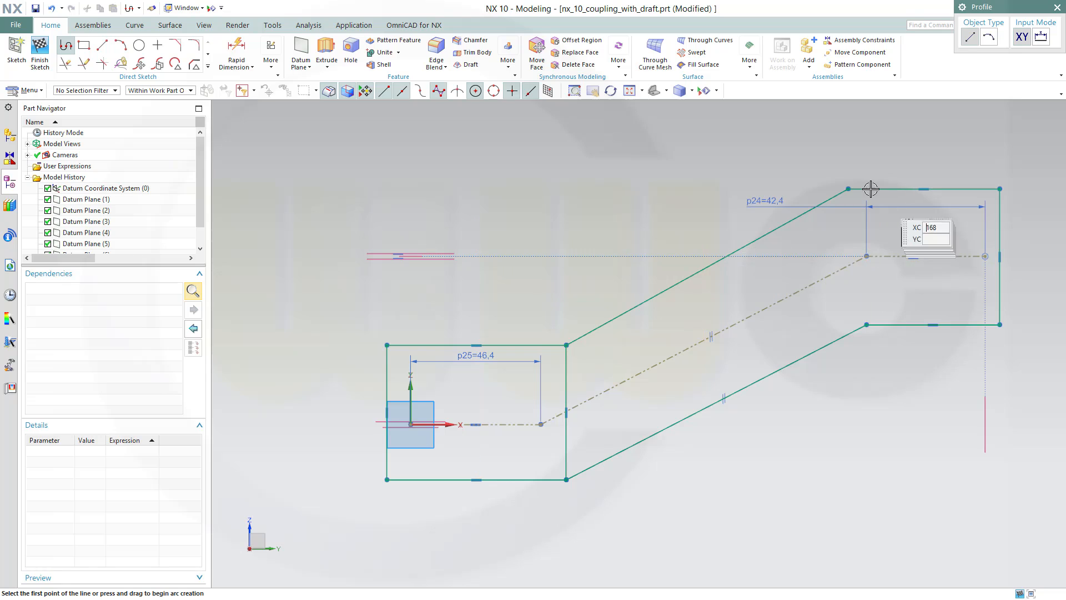
left_click(846, 190)
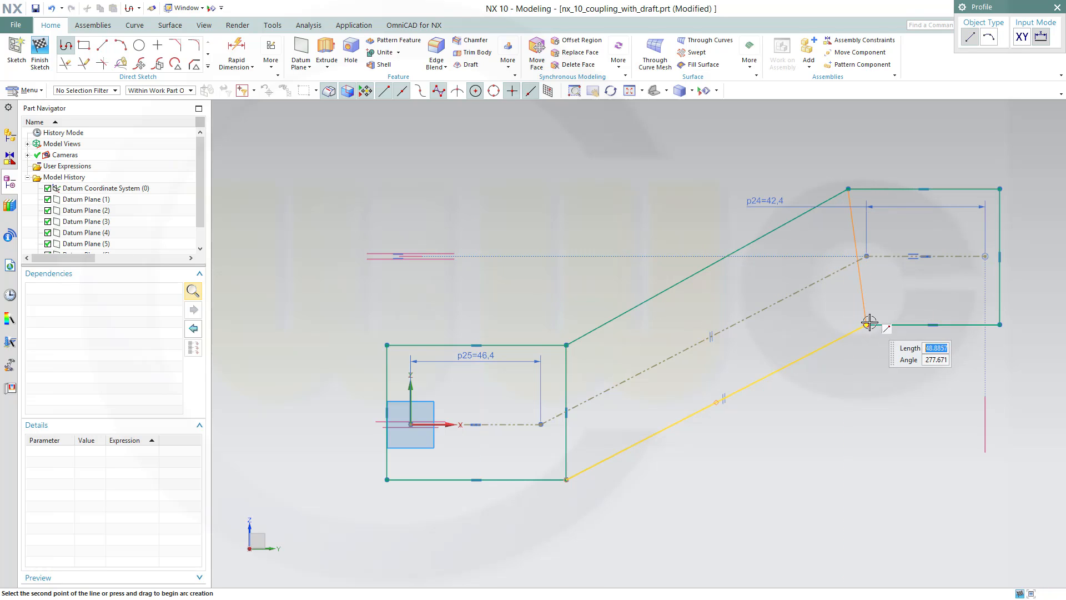
left_click(866, 323)
key("Escape")
key("Escape")
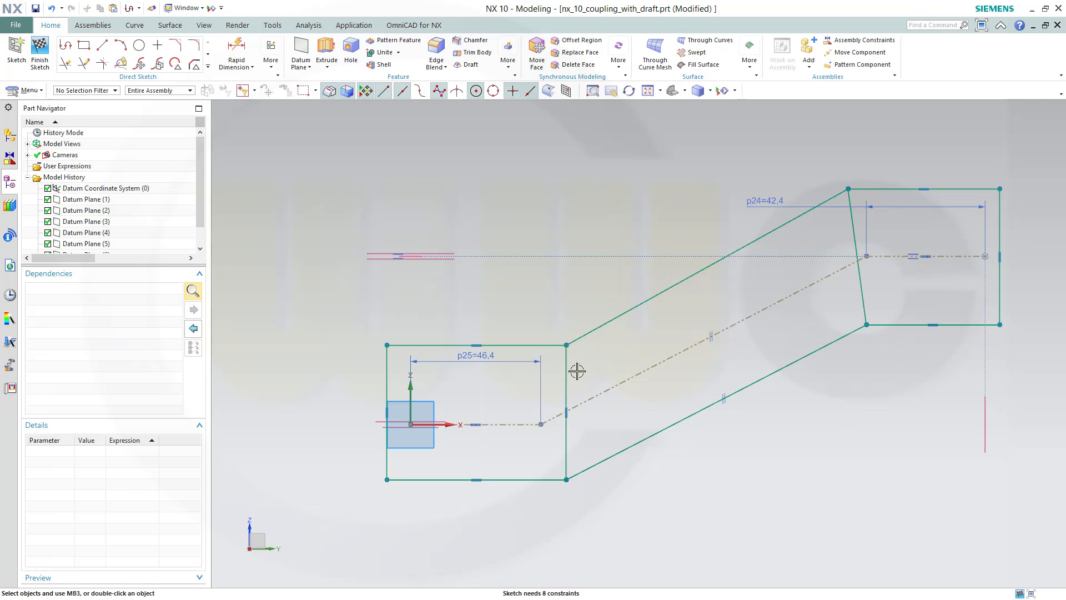
- Convert both cross lines at the bends to reference lines and constrain the one at the upper bend to vertical
left_click(570, 371)
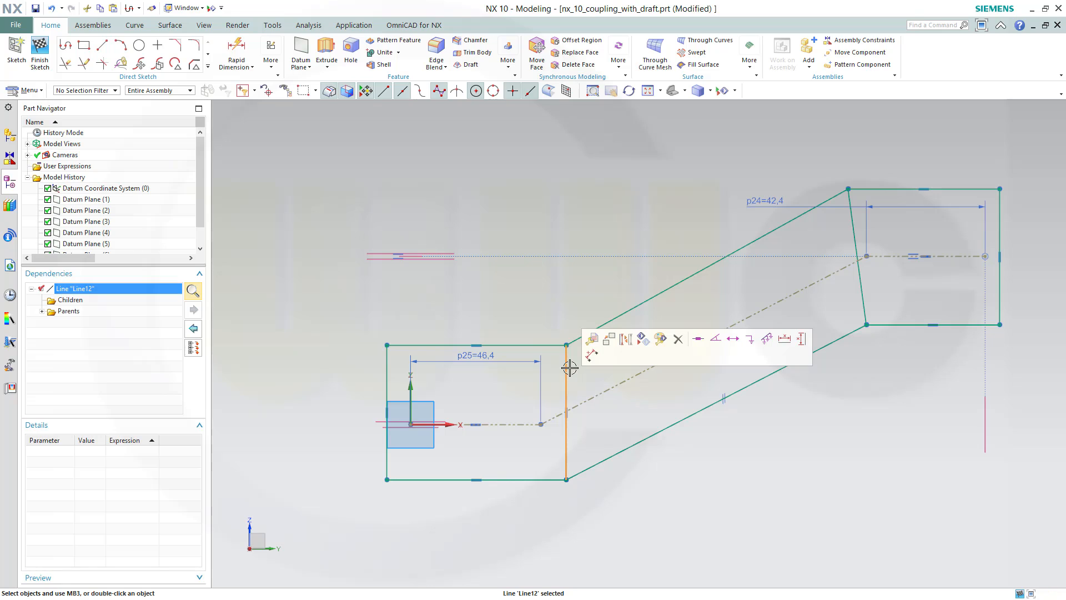
left_click(628, 341)
left_click(853, 228)
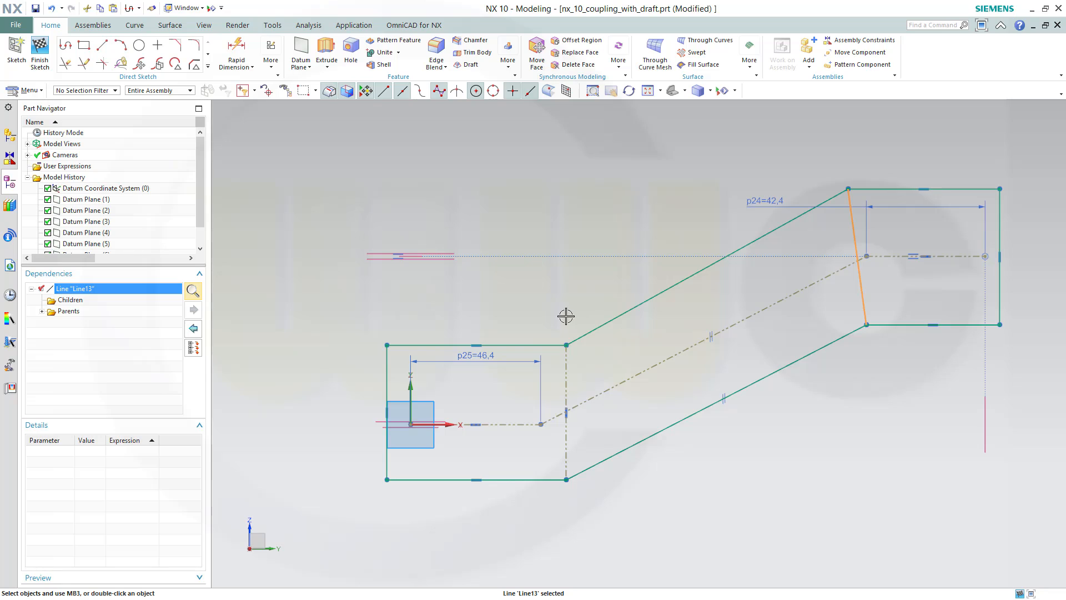
left_click_drag(854, 227, 855, 225)
left_click(855, 224)
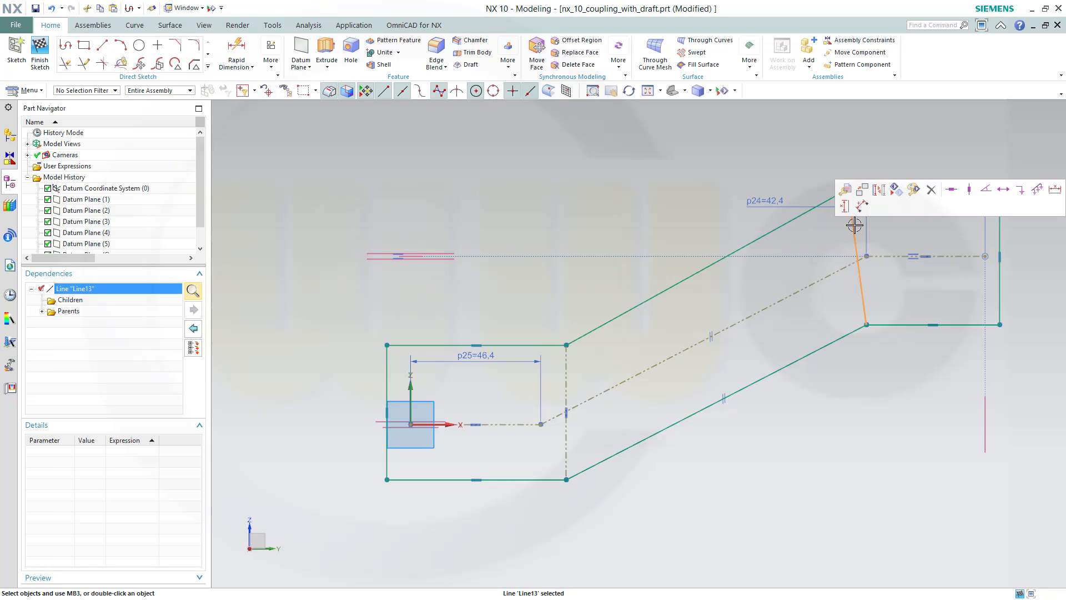
left_click(888, 197)
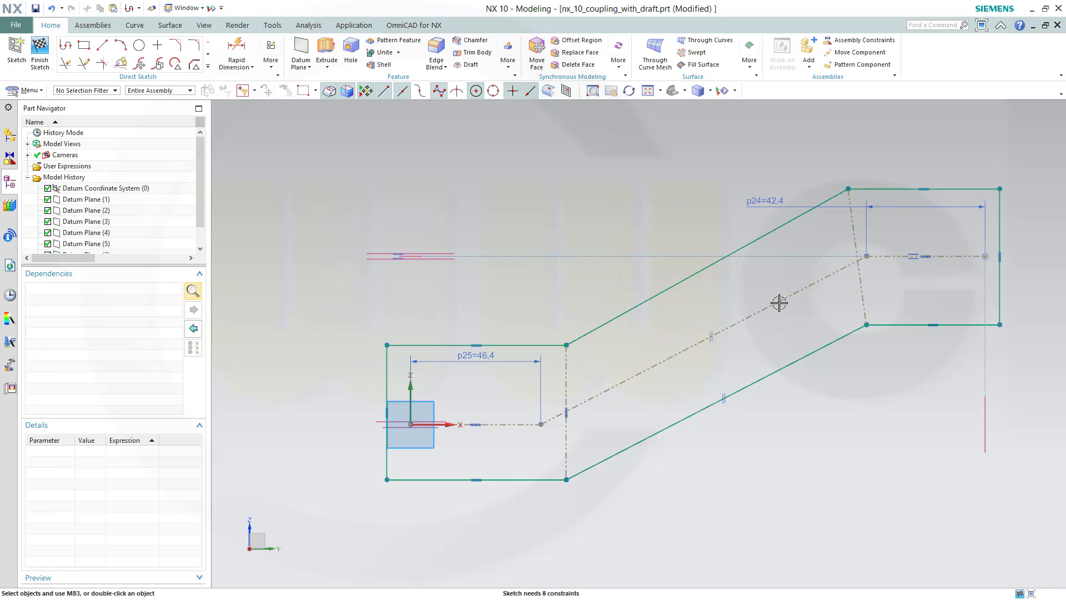
left_click(857, 230)
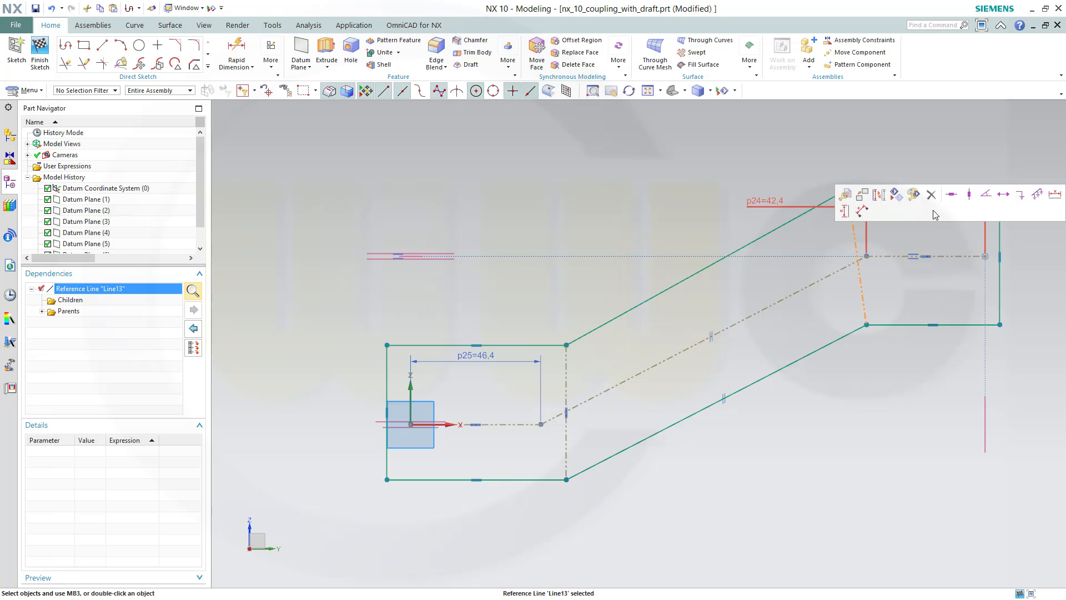
left_click(980, 195)
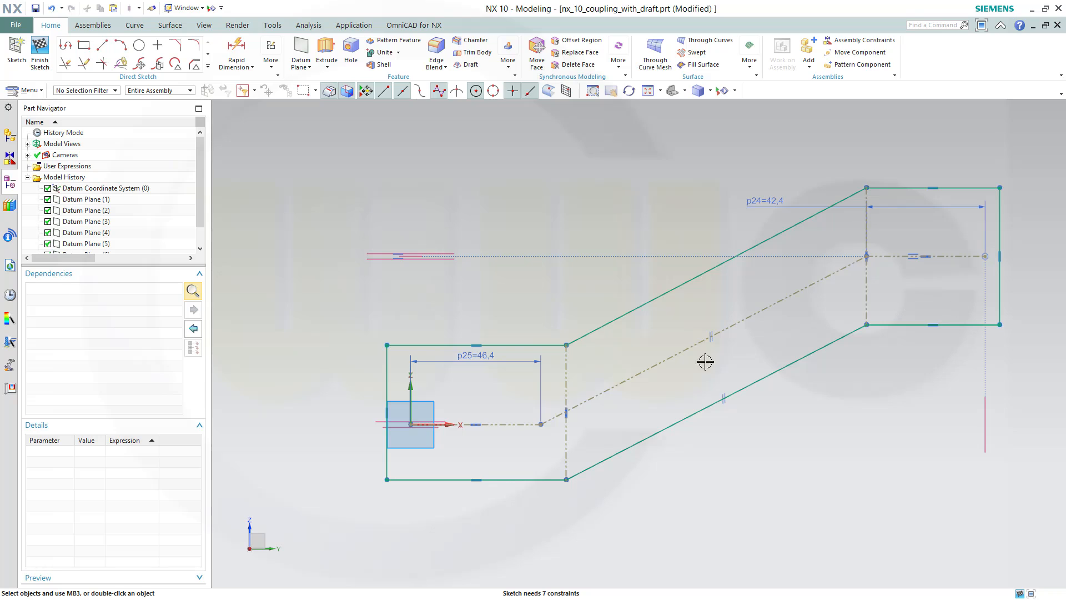
- Constrain the lower bend's cross line with midpoint and point-on-curve constraints to the lower corner of the reference profile
left_click(540, 425)
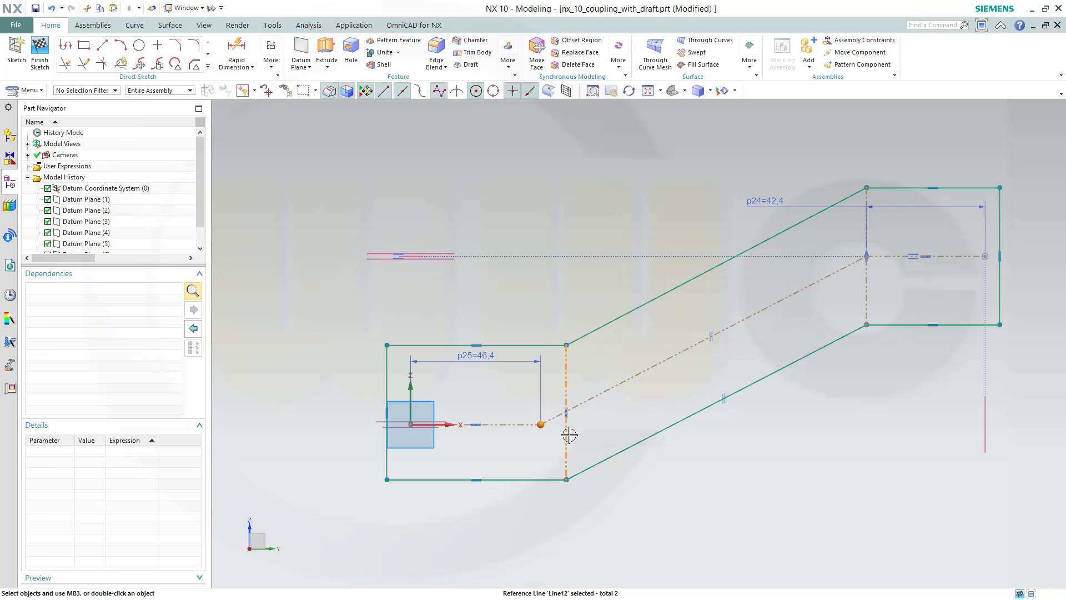
left_click(566, 432)
left_click(603, 420)
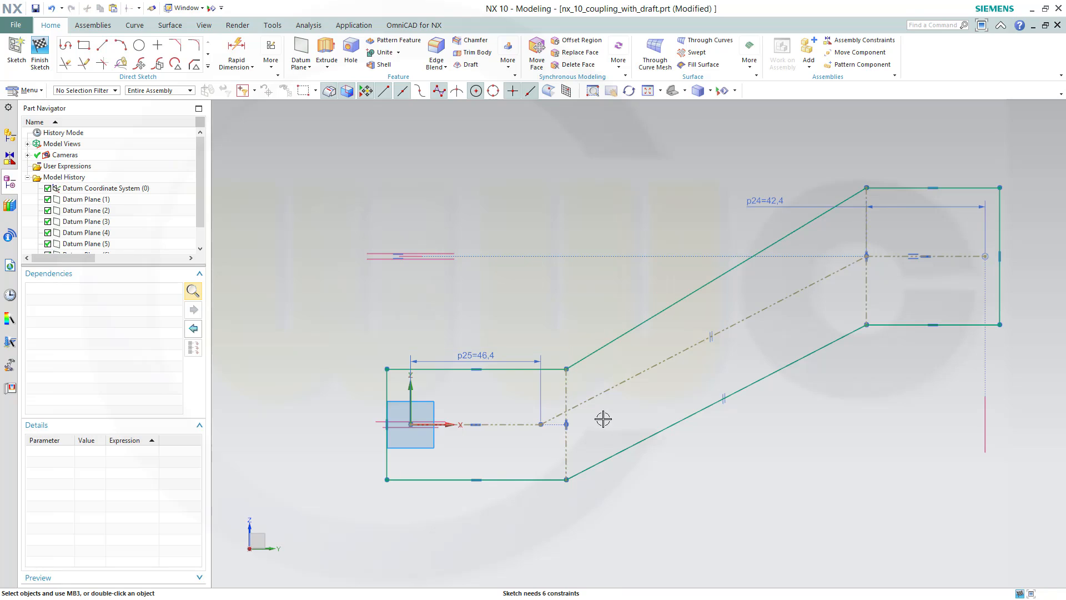
left_click(540, 425)
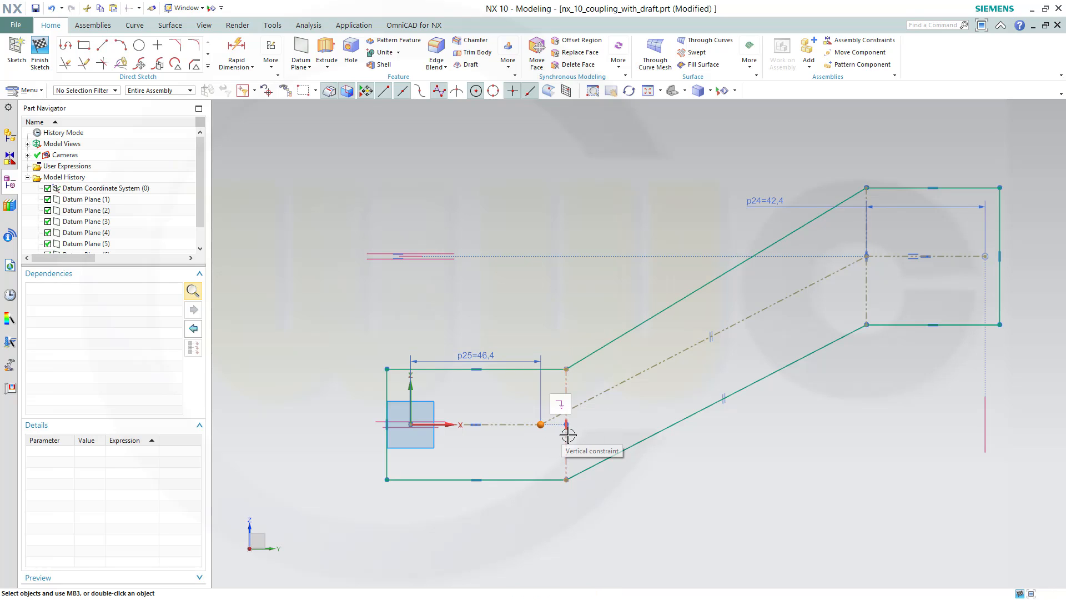
left_click(569, 432)
left_click(566, 433)
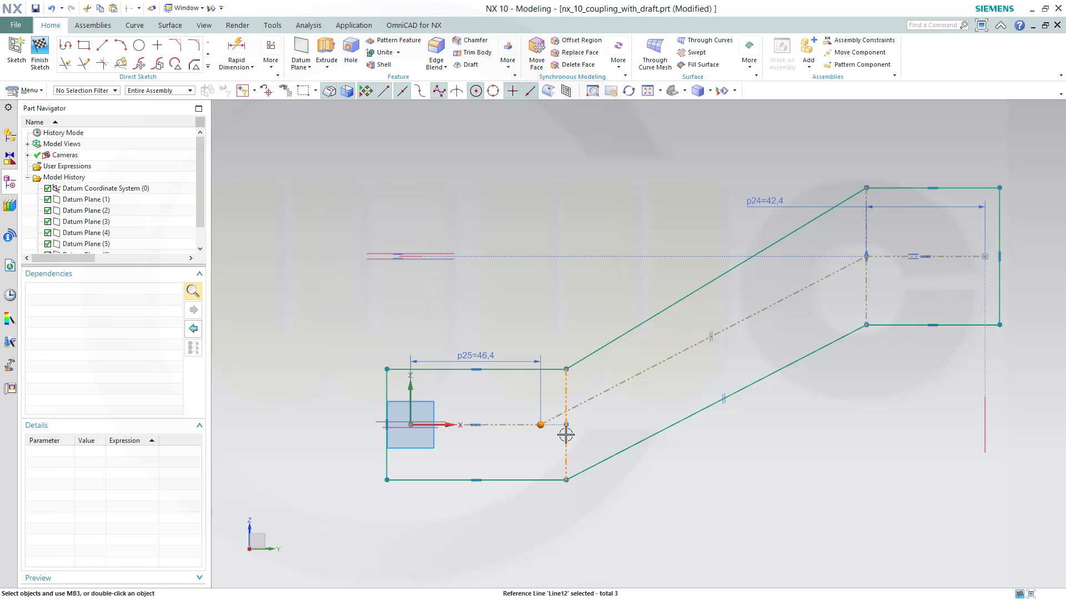
left_click(542, 424, "shift")
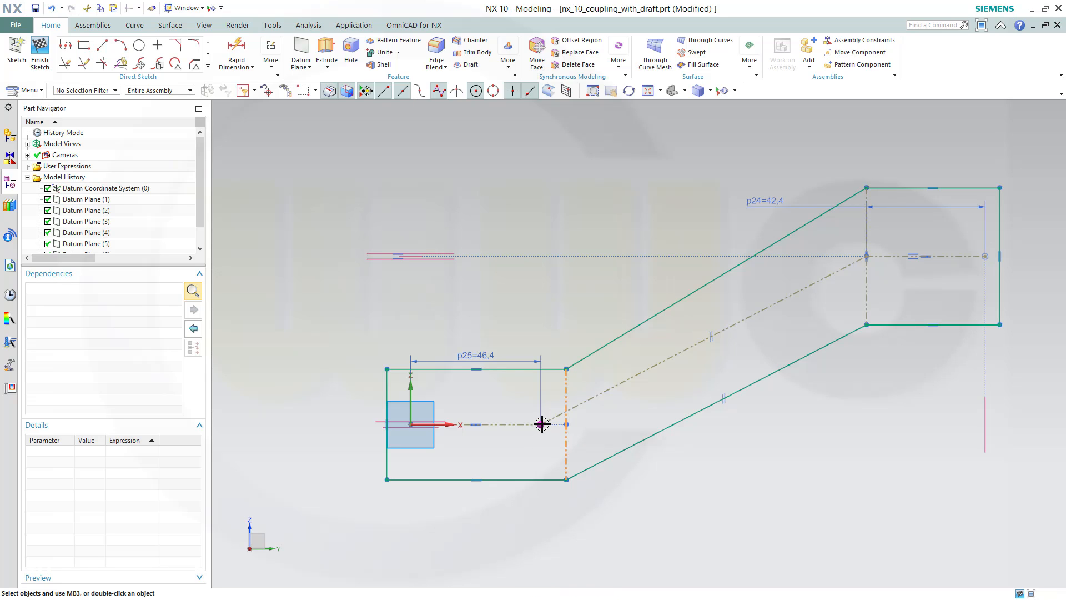
left_click(542, 425)
key("Escape")
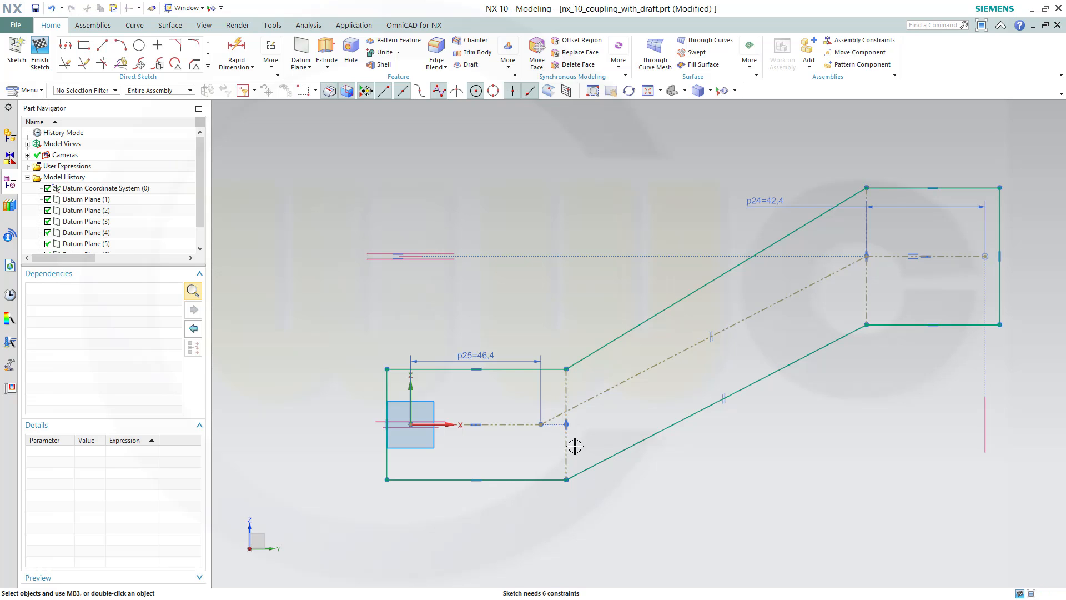
left_click(566, 441)
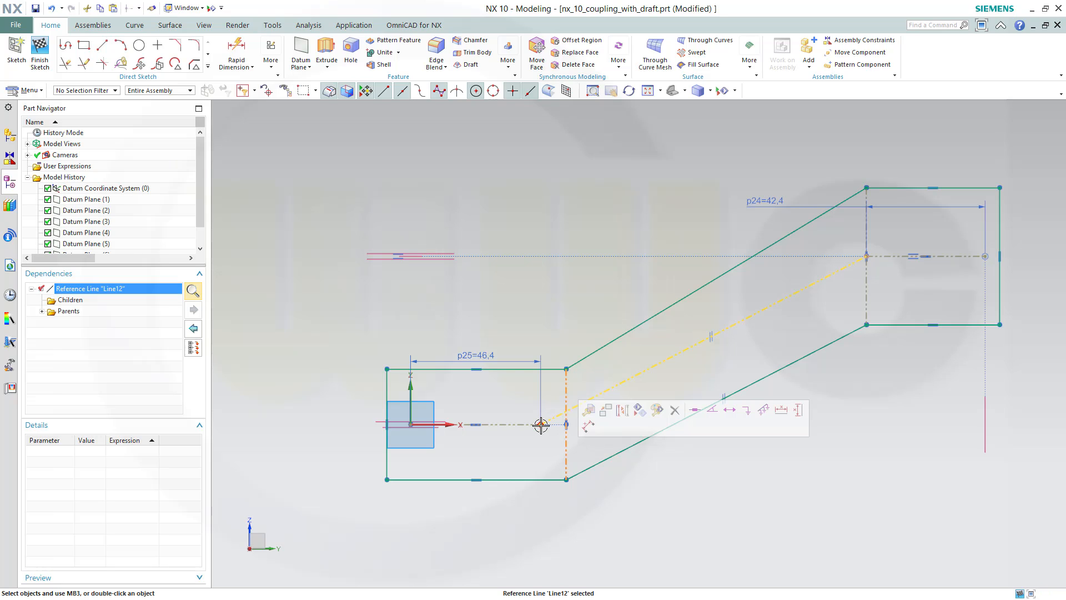
left_click(541, 425)
left_click(562, 407)
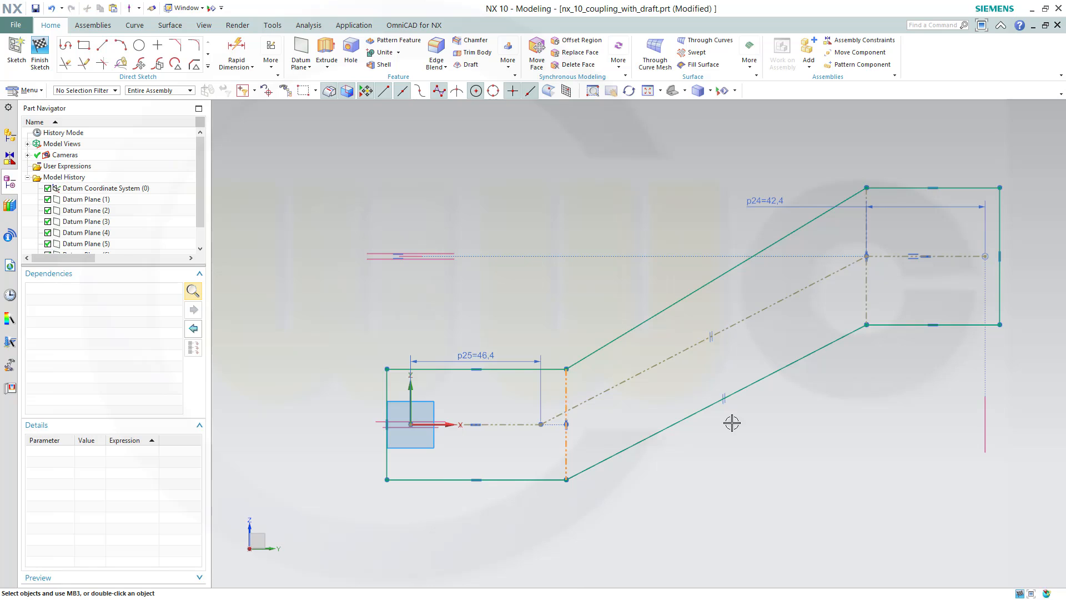
- Constrain the upper bend's cross line with midpoint and point-on-curve constraints to the upper corner of the reference profile
left_click(867, 256)
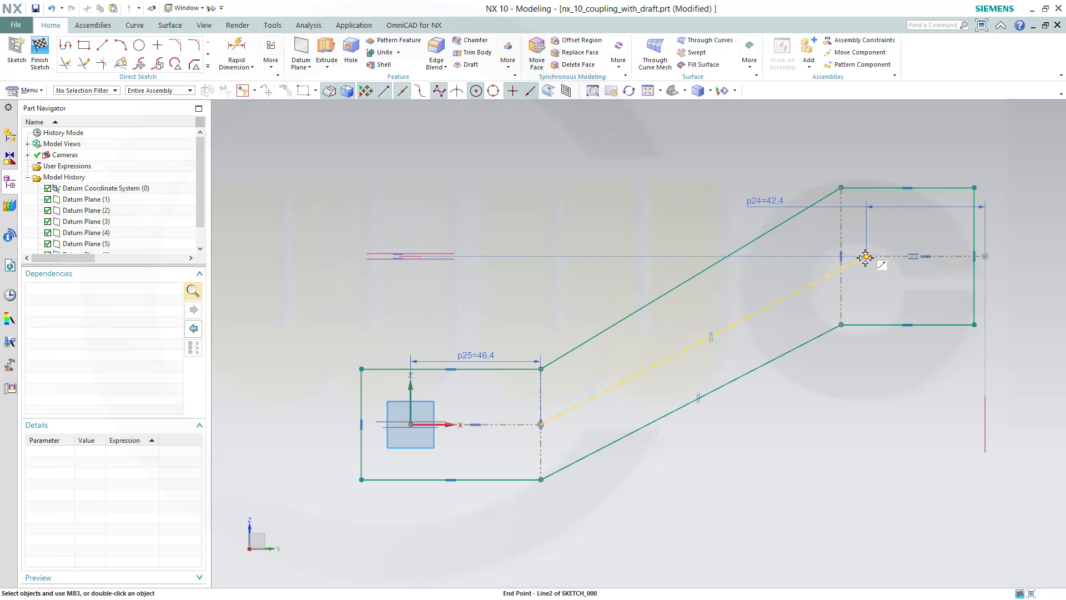
left_click(840, 236)
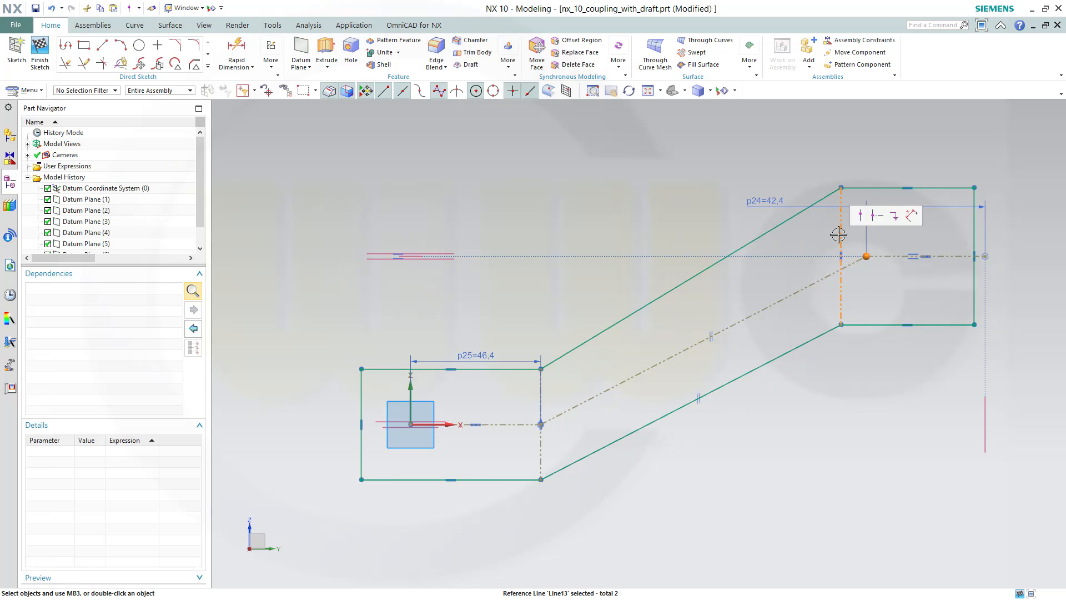
left_click(877, 217)
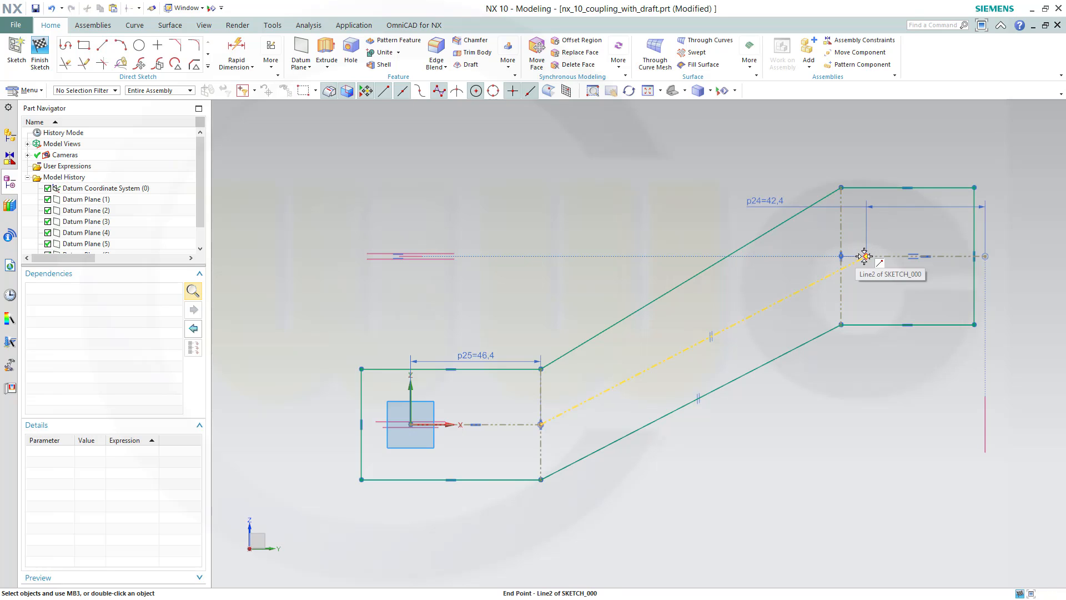
left_click(866, 256)
left_click(843, 234)
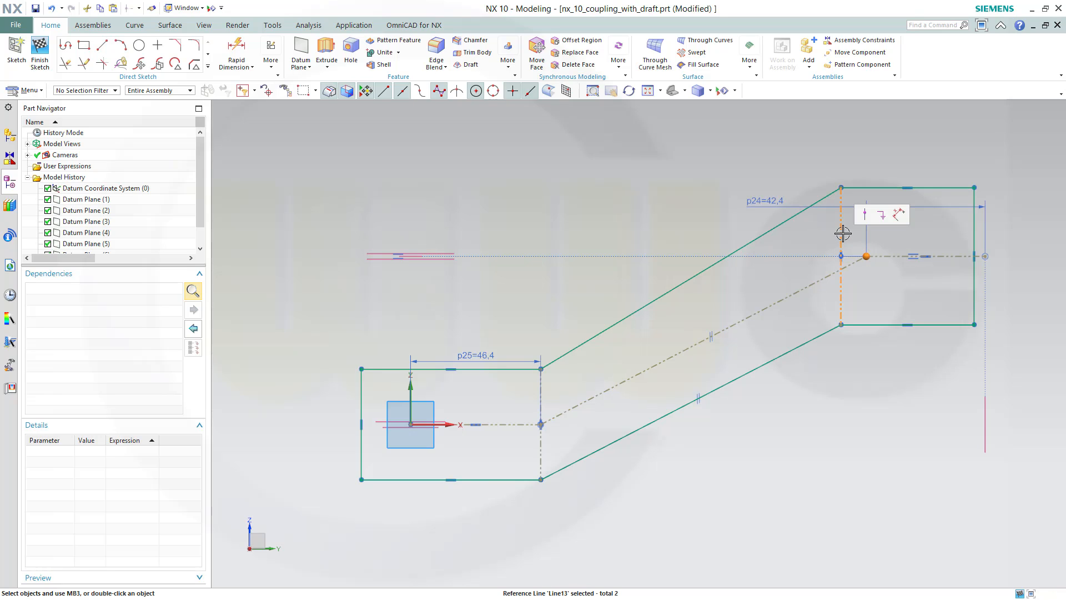
left_click(866, 215)
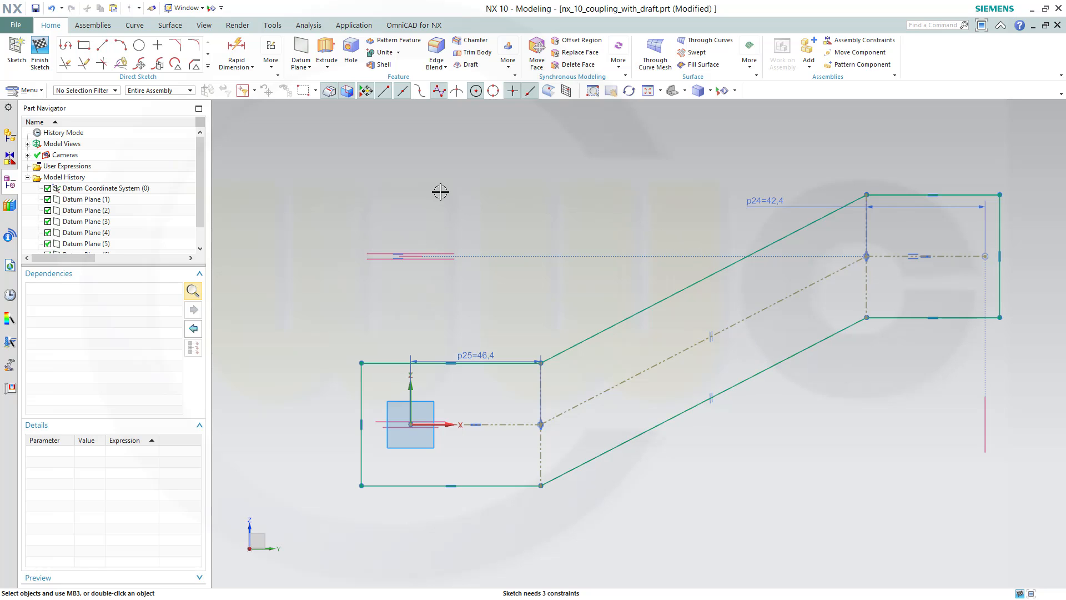
- Dimension the height between the horizontal lines of the outline's lower-left end and set it to 30 mm
left_click(238, 48)
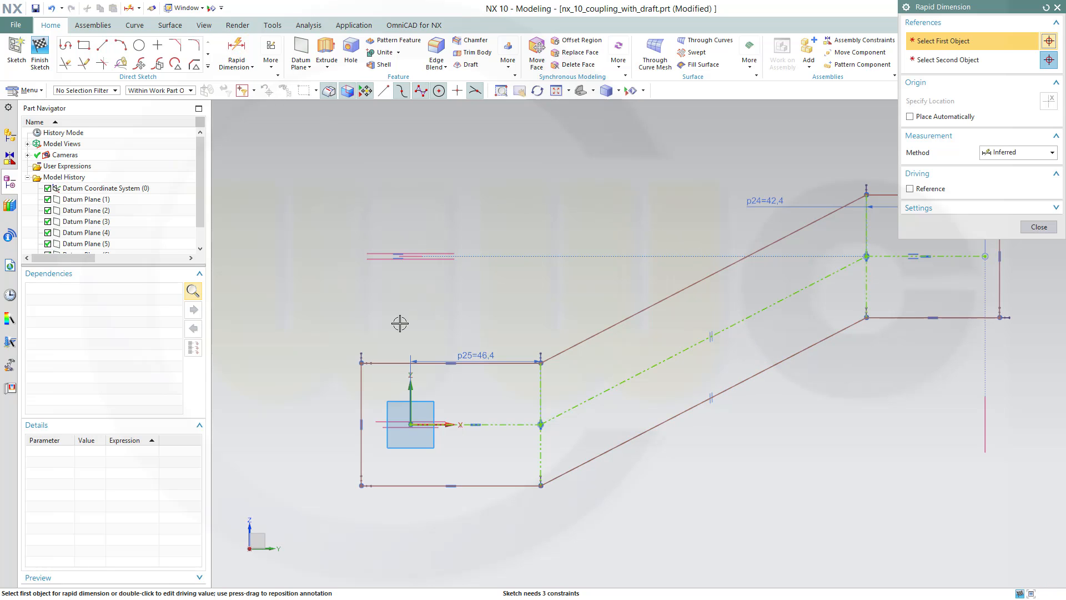
left_click(376, 361)
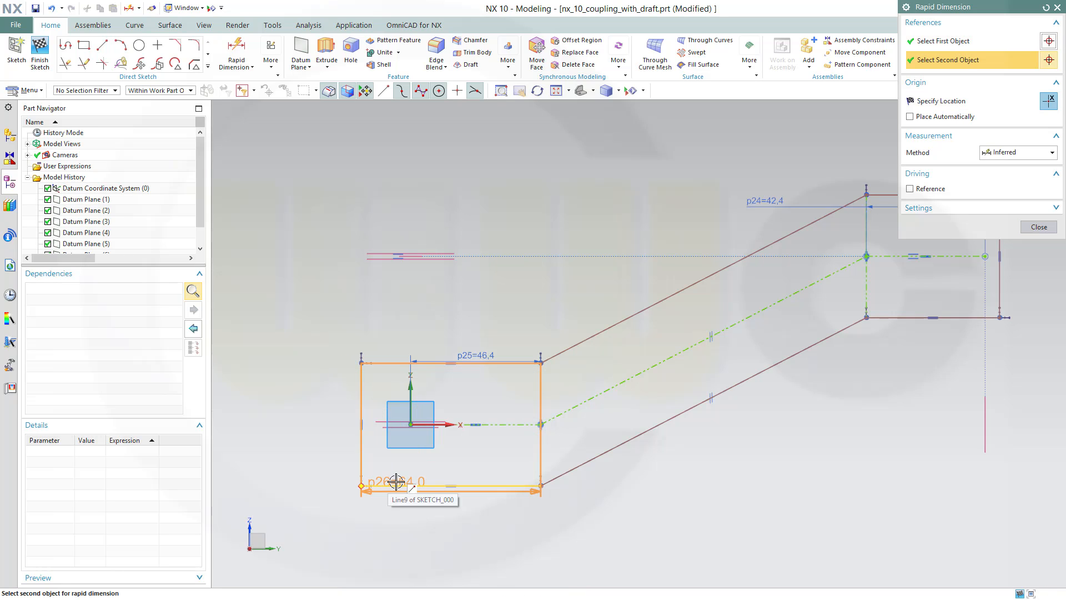
left_click(395, 484)
left_click(321, 432)
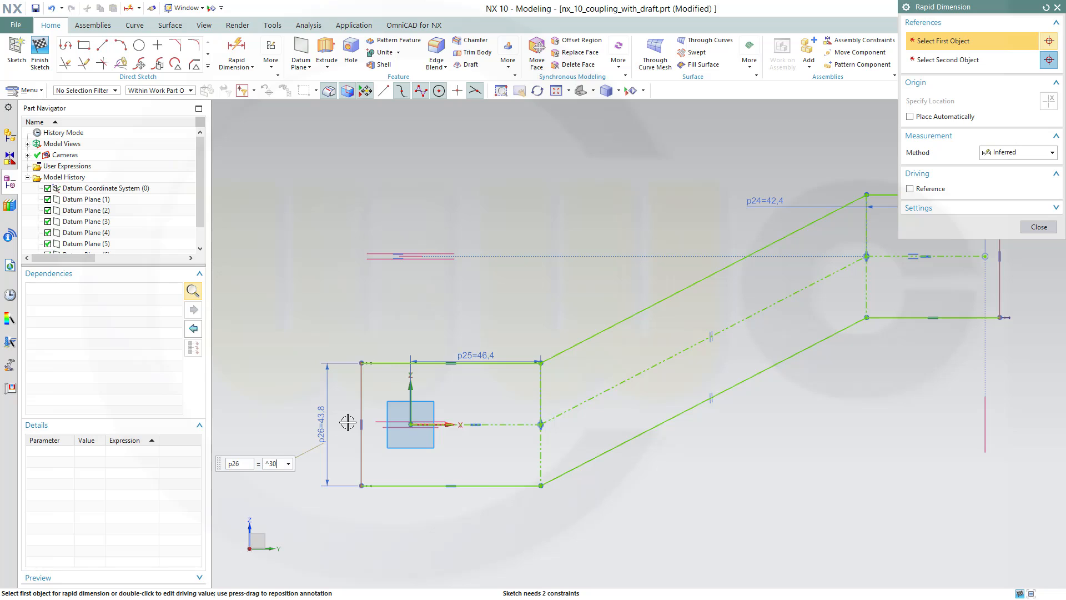
key("Return")
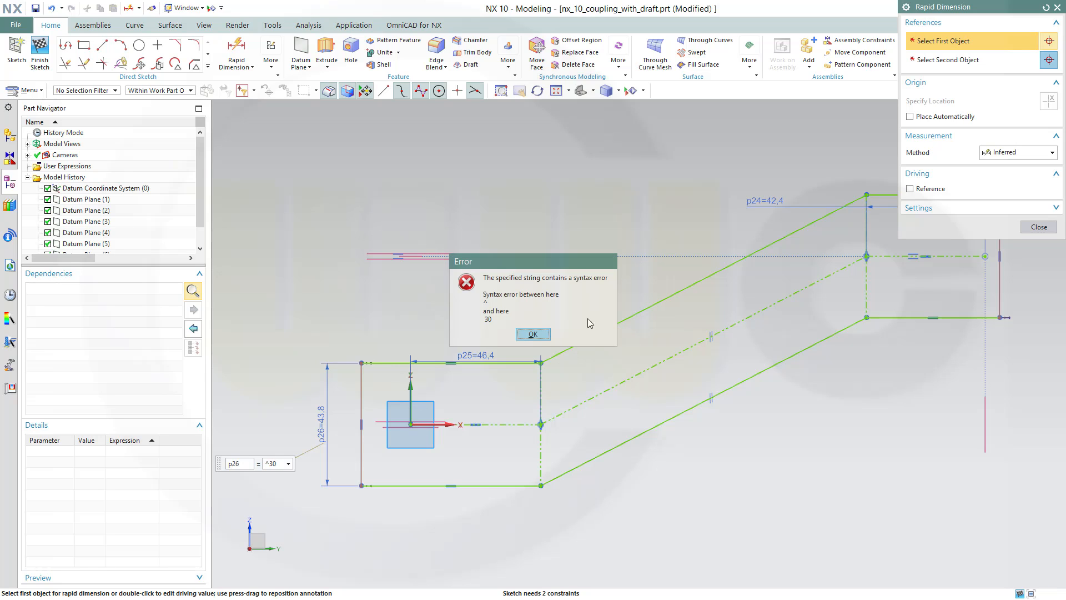
left_click(535, 335)
type("3")
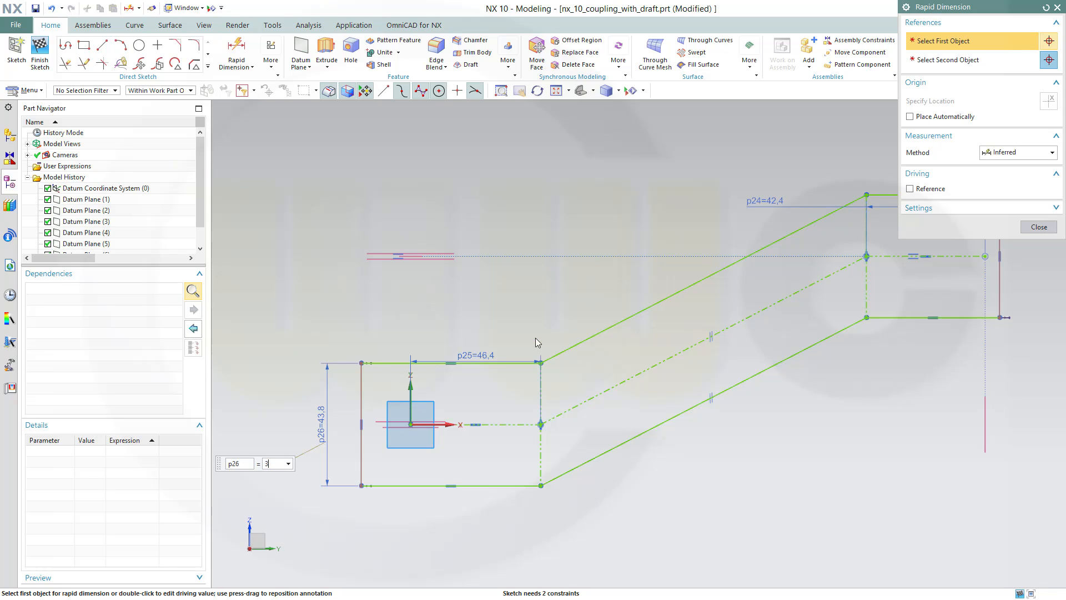
type("0")
key("Return")
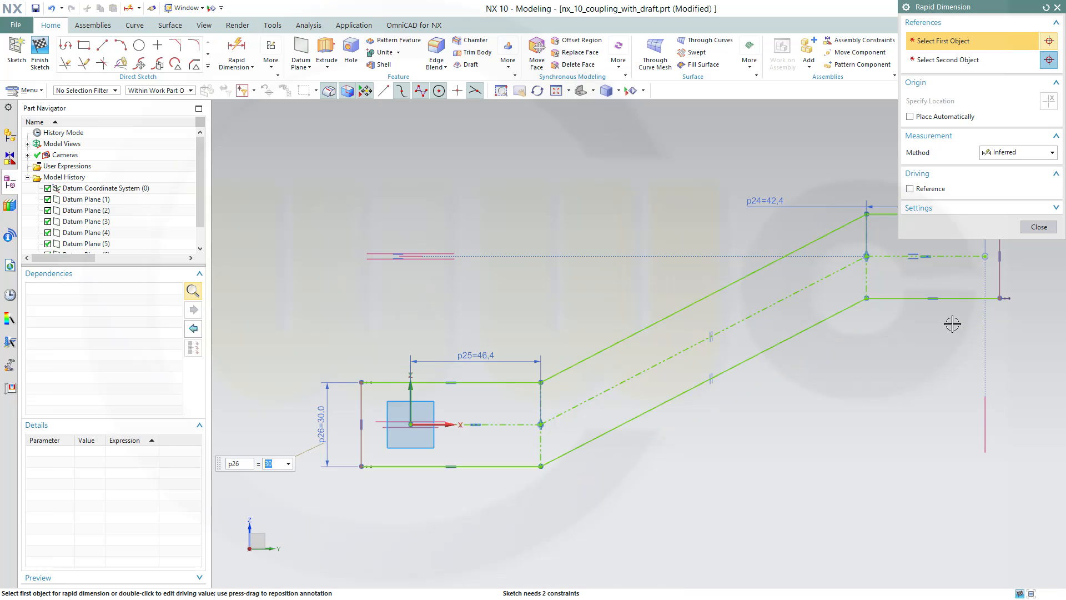
- Dimension the outline's upper-right end height to 16 mm and delete the conflicting parallel constraint between the lower slanted line and the slanted reference line
middle_click_drag(896, 356, 662, 361, "shift")
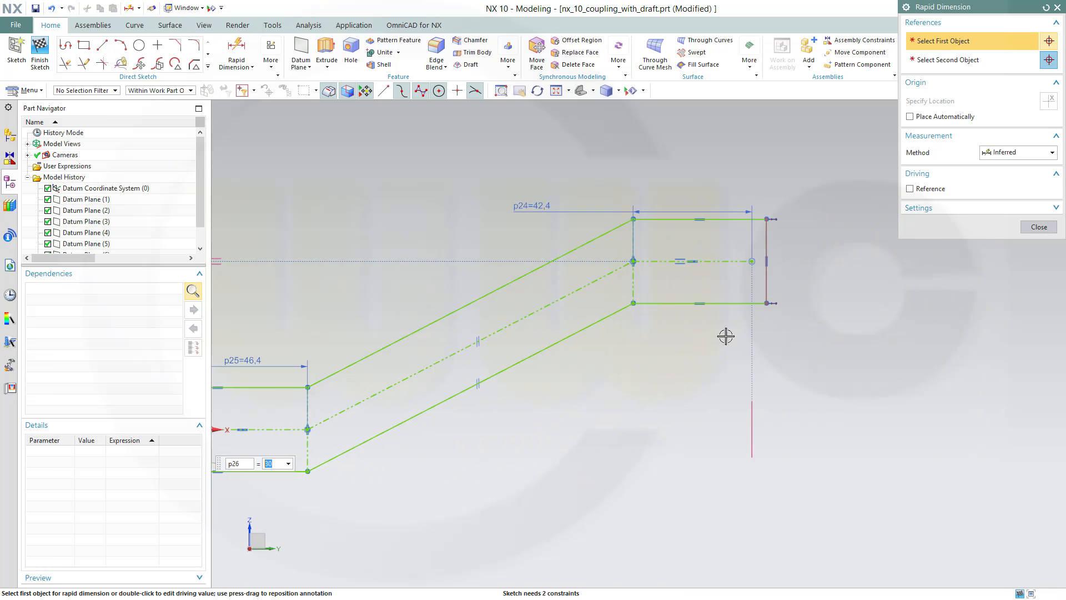
left_click(727, 219)
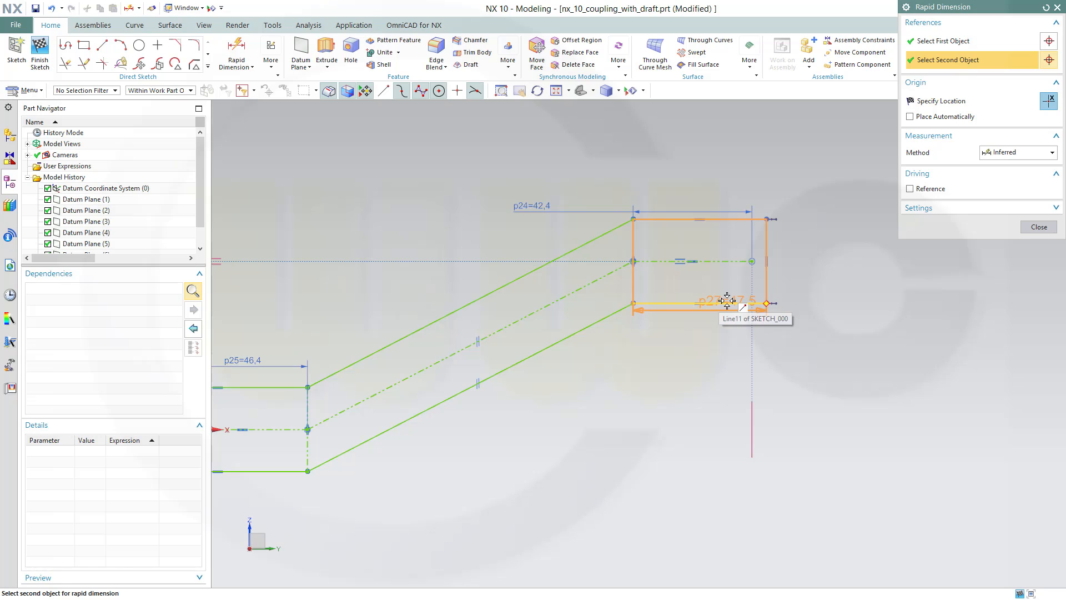
left_click(727, 300)
left_click(804, 266)
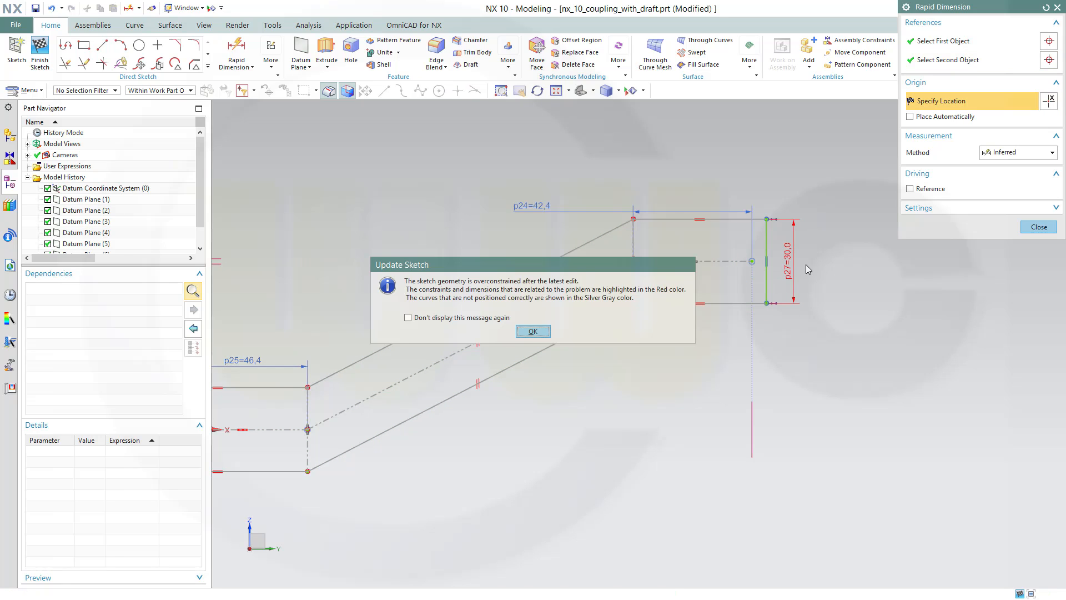
left_click(533, 332)
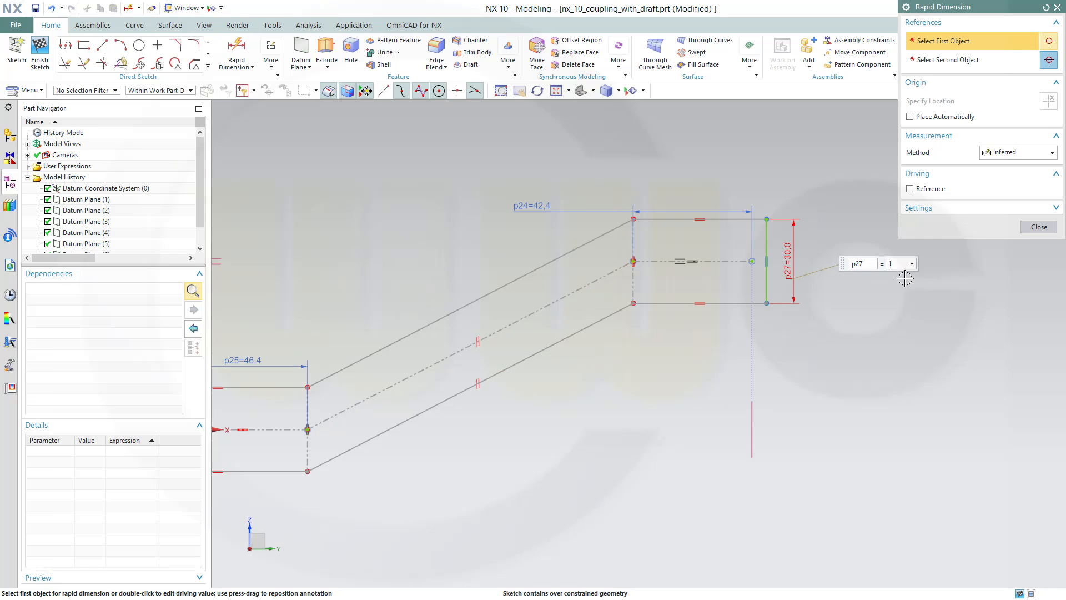
key("Return")
left_click(1039, 227)
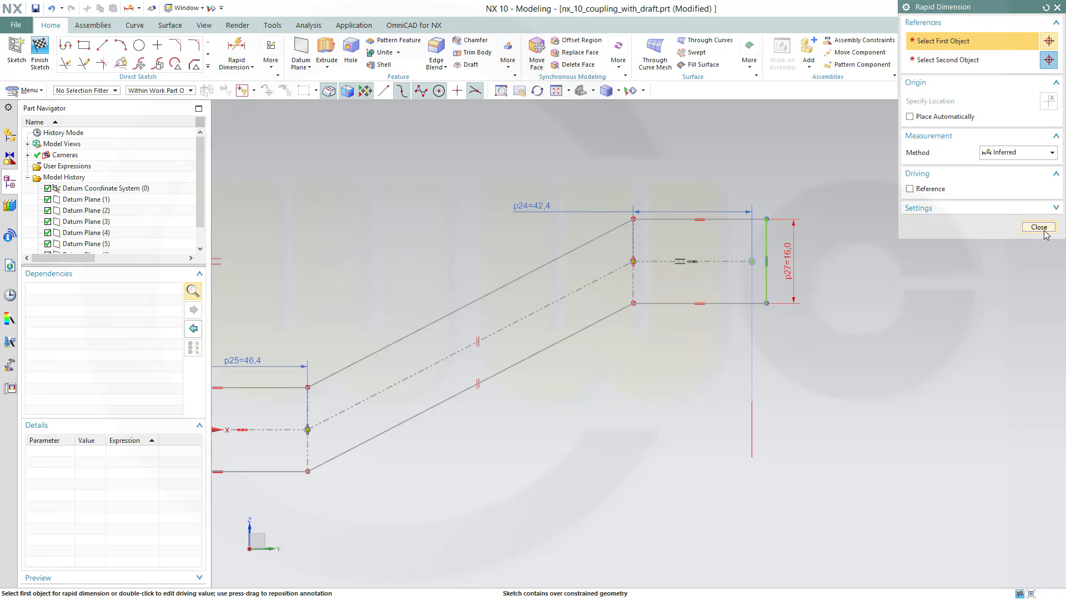
left_click(475, 378)
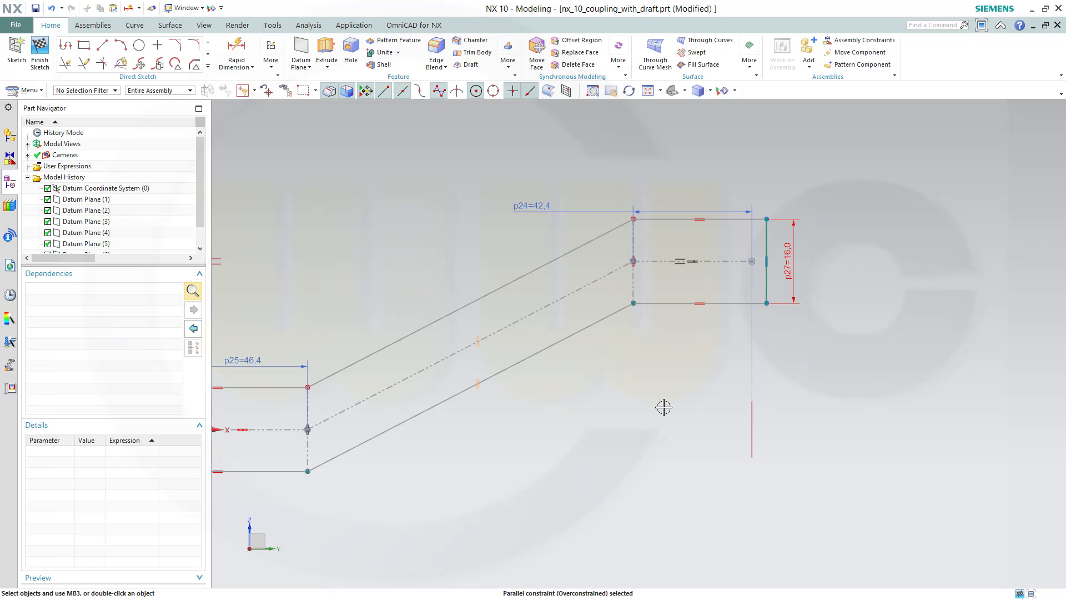
key("Delete")
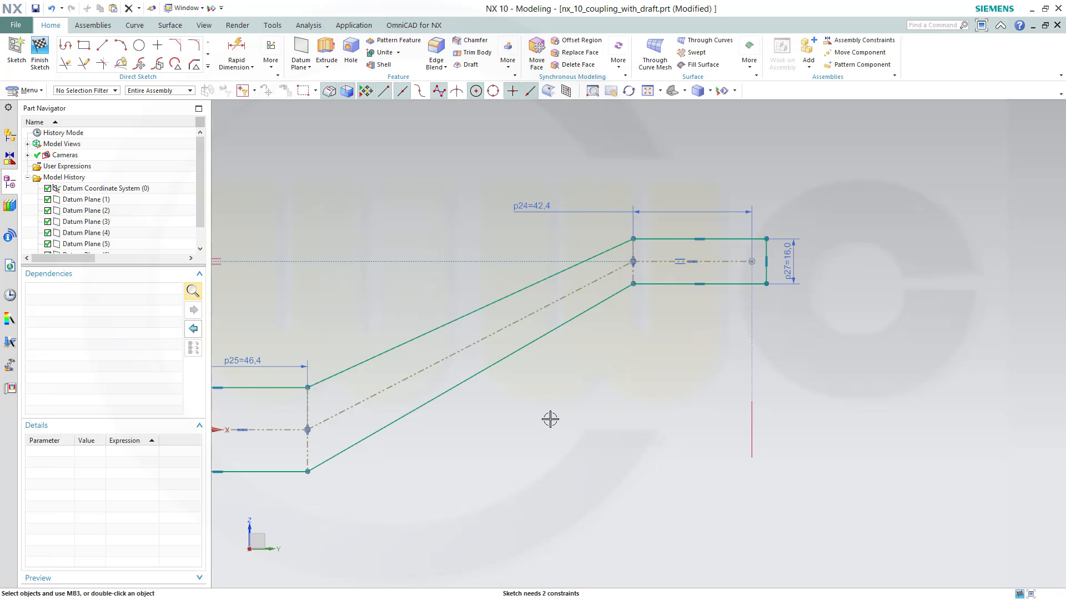
- Make the vertical end line of the outline's lower-left end collinear with the sketch's vertical axis
middle_click_drag(551, 419, 757, 416, "shift")
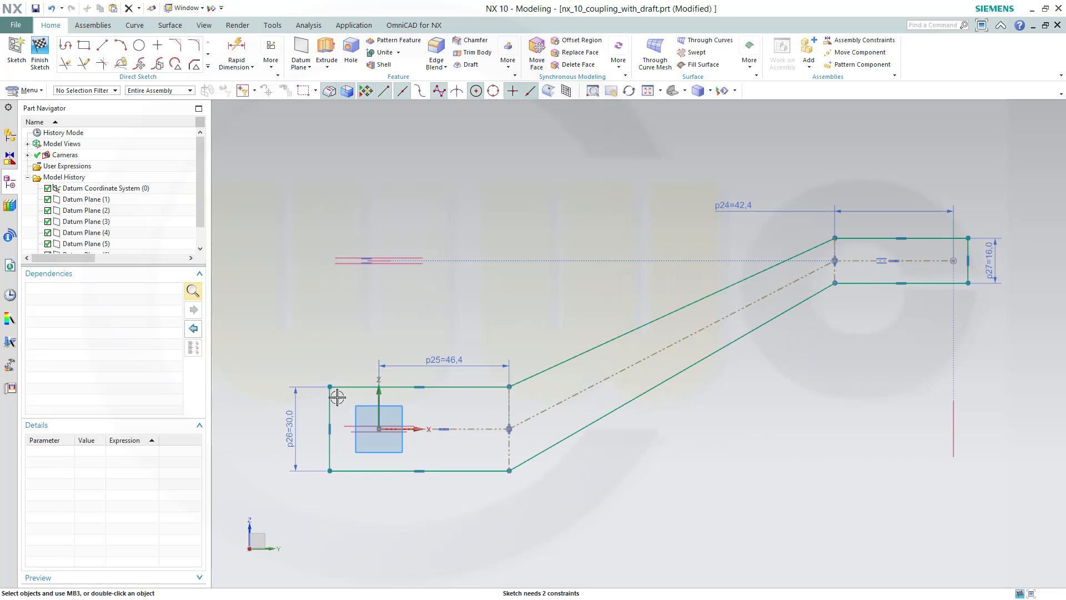
left_click(326, 405)
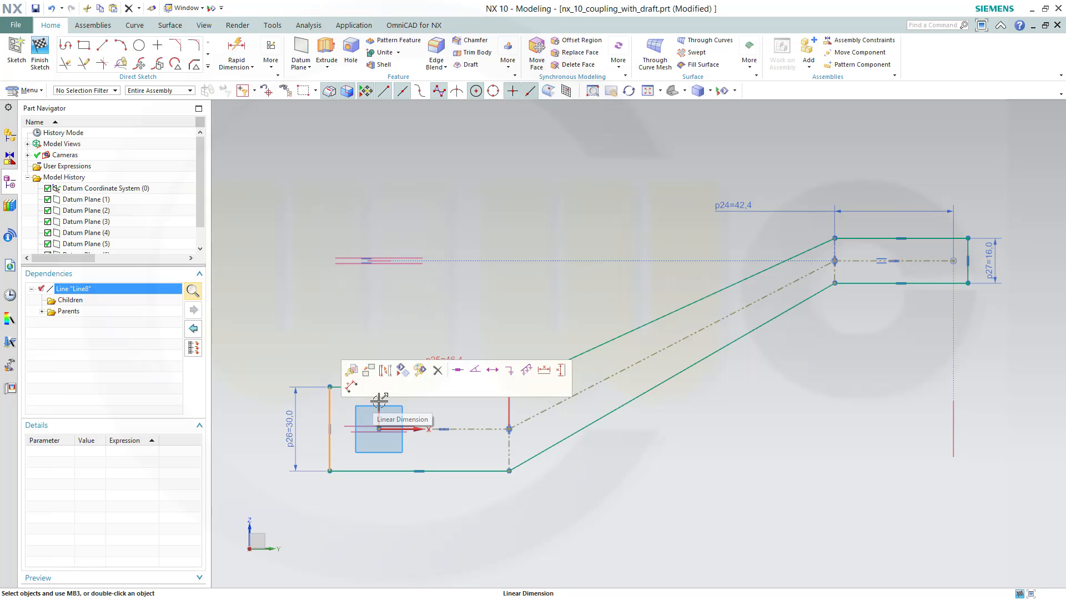
left_click(379, 400)
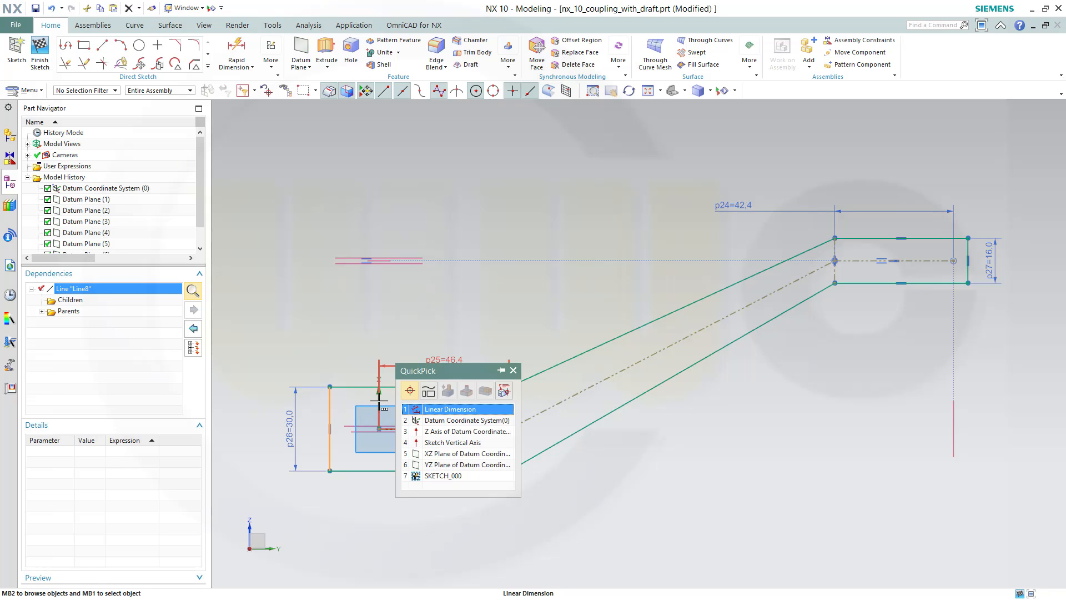
left_click(445, 442)
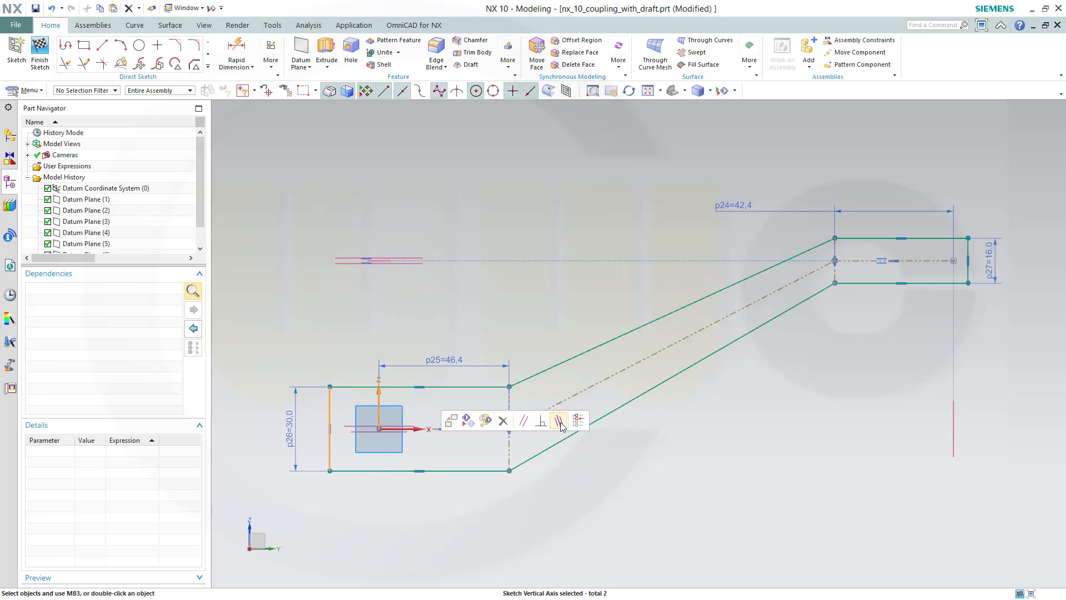
left_click(557, 422)
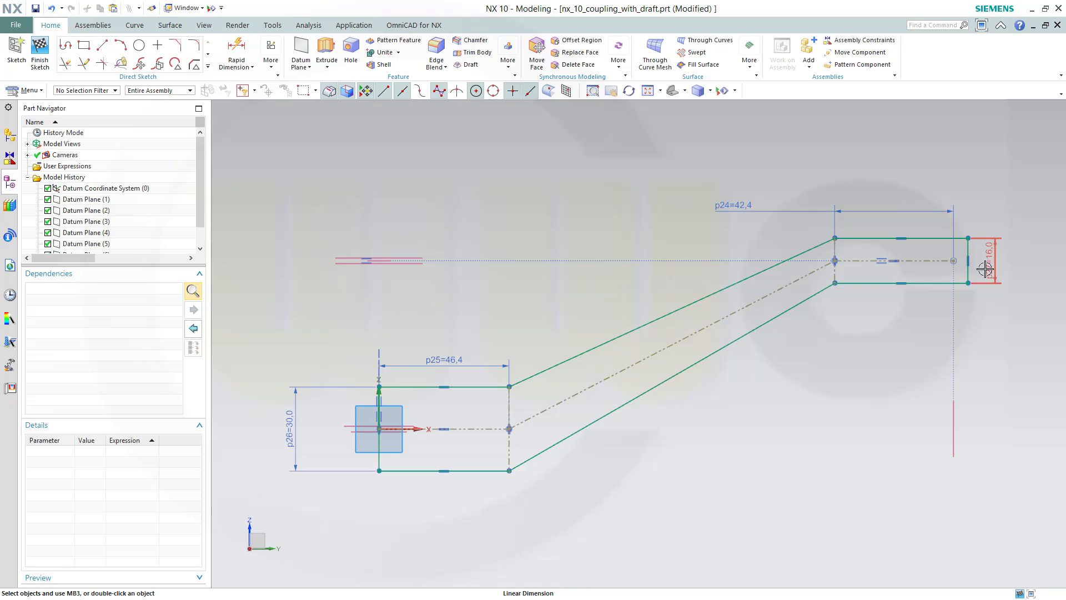
- Make the vertical end line of the upper-right end collinear with the vertical datum plane and finish the sketch
left_click(954, 409)
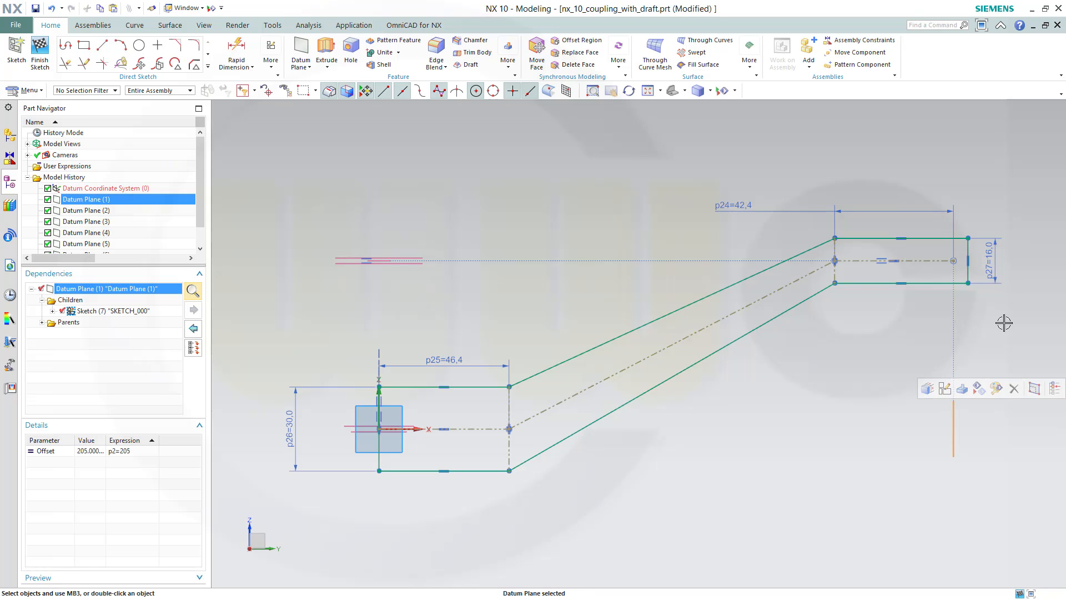
left_click(967, 269)
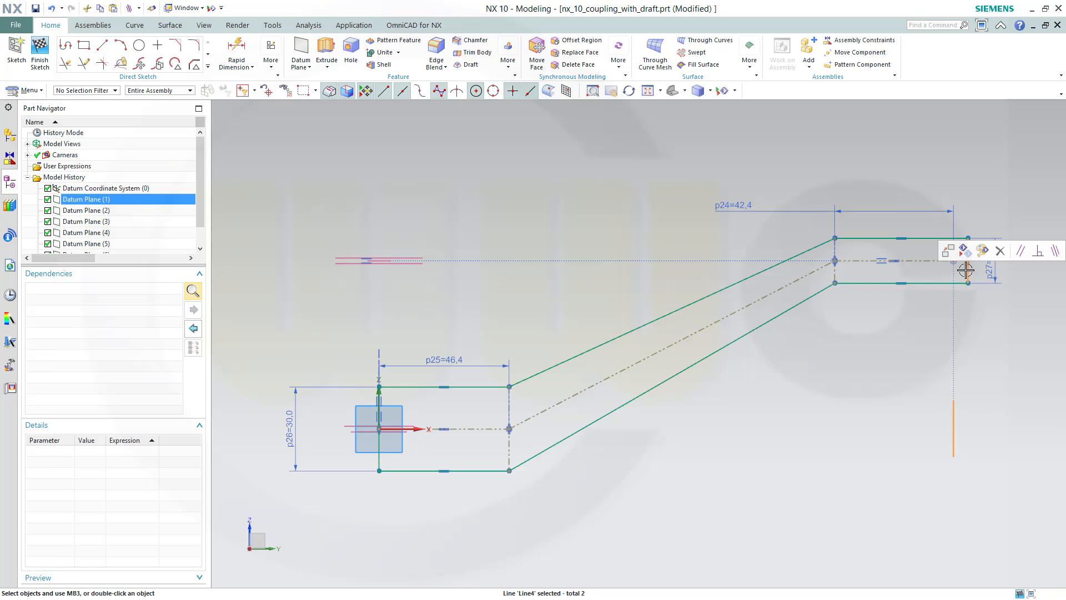
left_click(1037, 253)
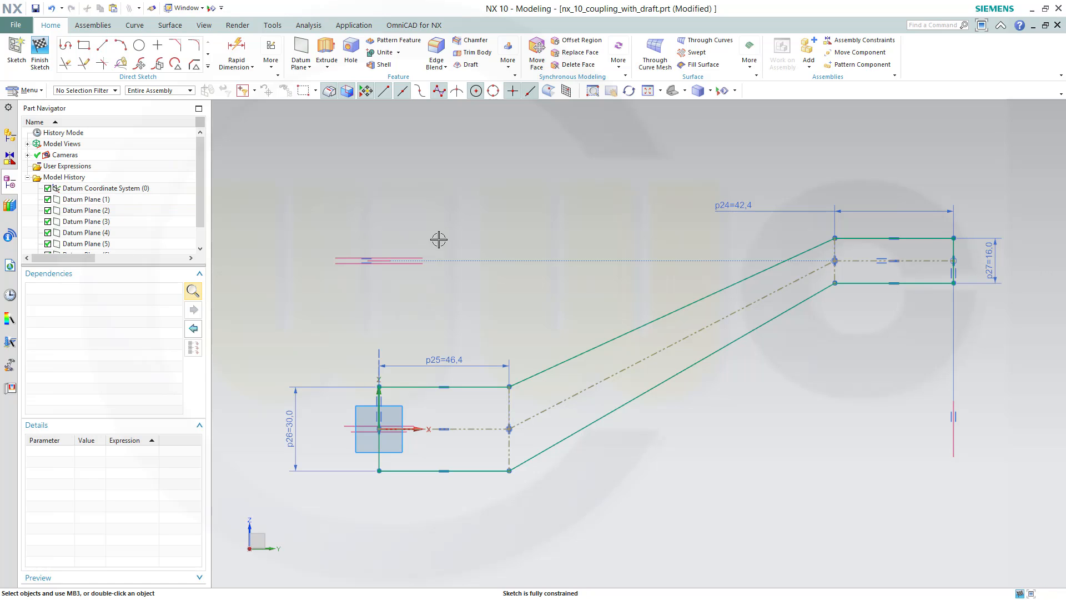
left_click(39, 50)
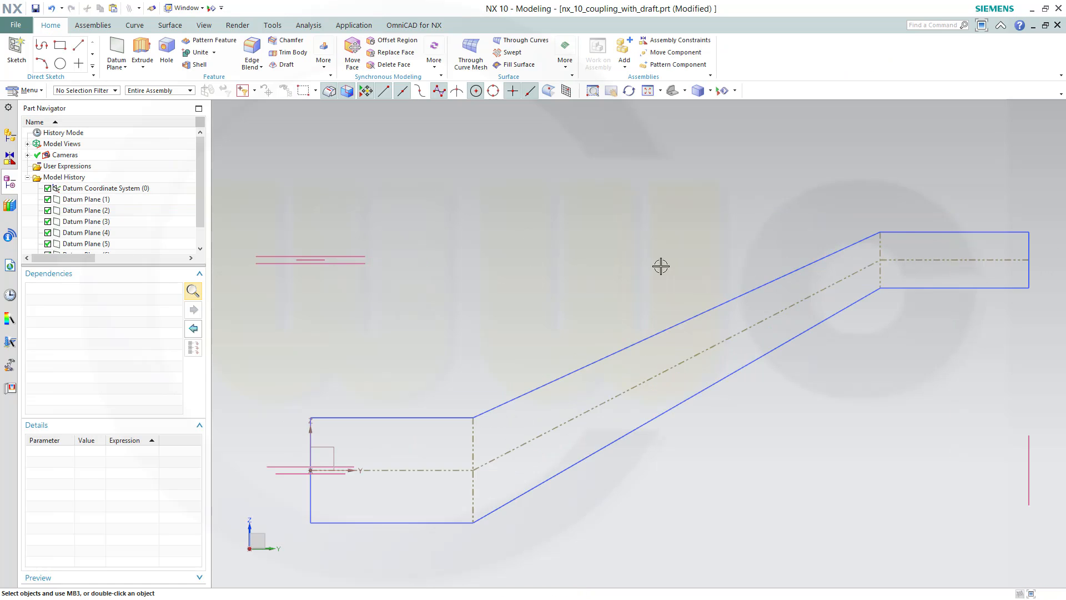
- Extrude the arm outline along the XC direction as a solid, with a symmetric distance of 30 mm
mouse_move(750, 366)
middle_mouse_down()
mouse_move(774, 380)
mouse_move(714, 450)
mouse_move(511, 280)
middle_mouse_up()
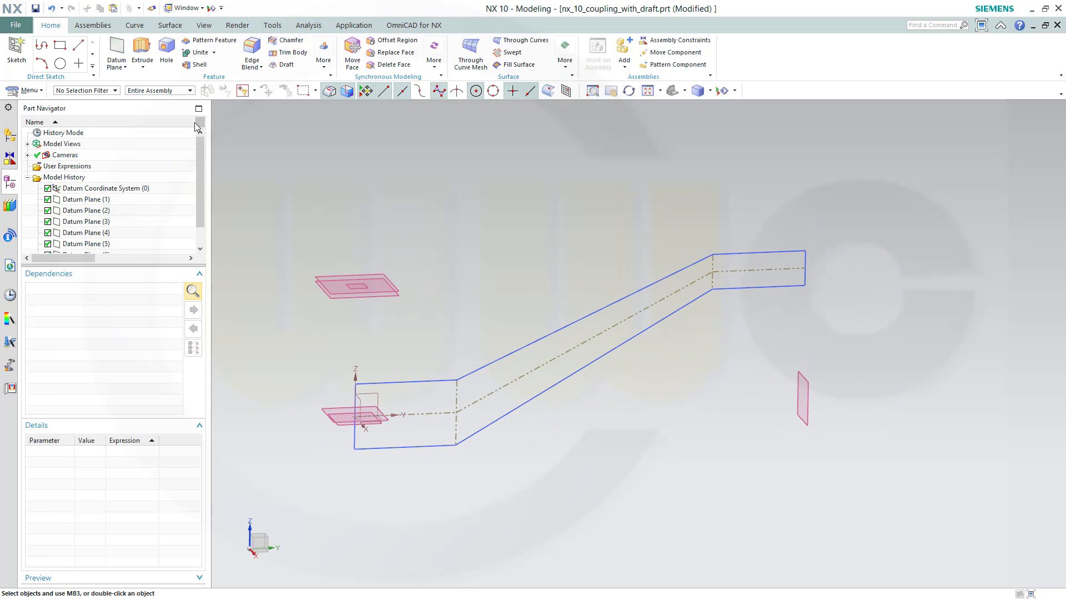
left_click(142, 50)
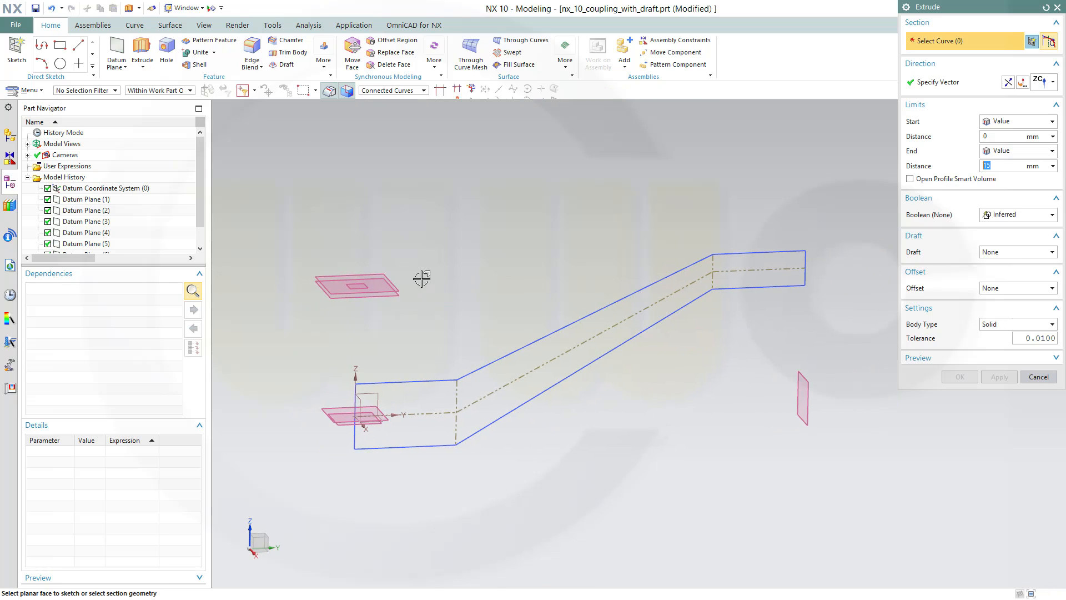
left_click(426, 381)
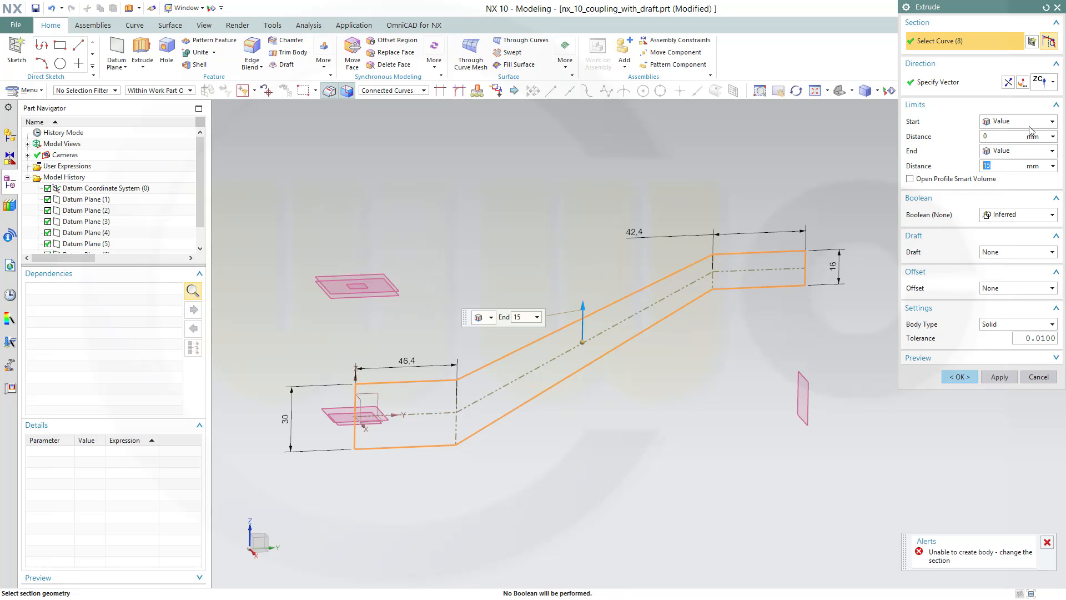
left_click(1052, 83)
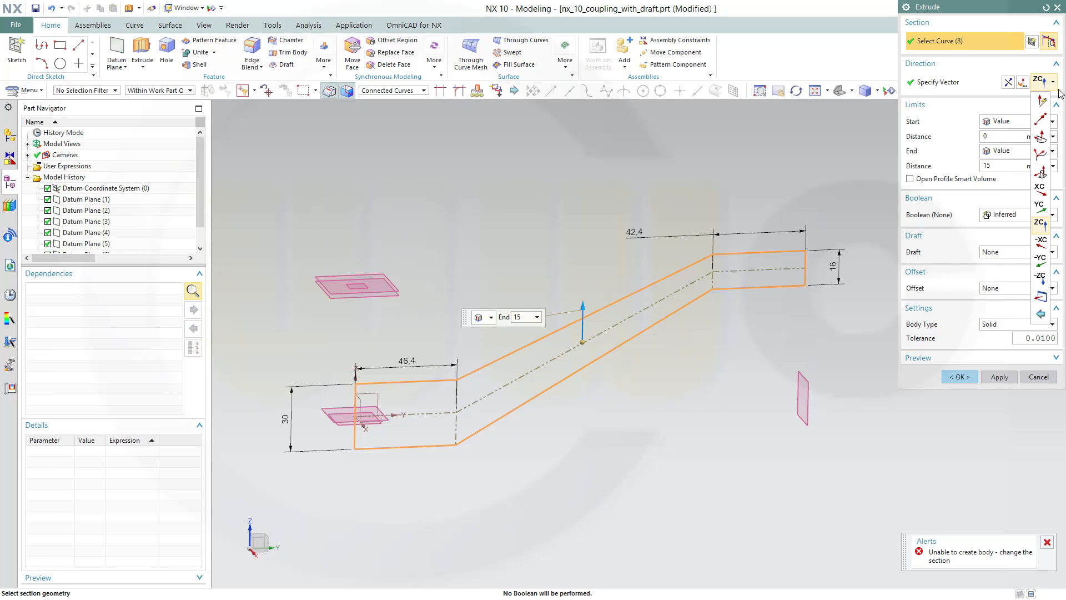
left_click(1040, 189)
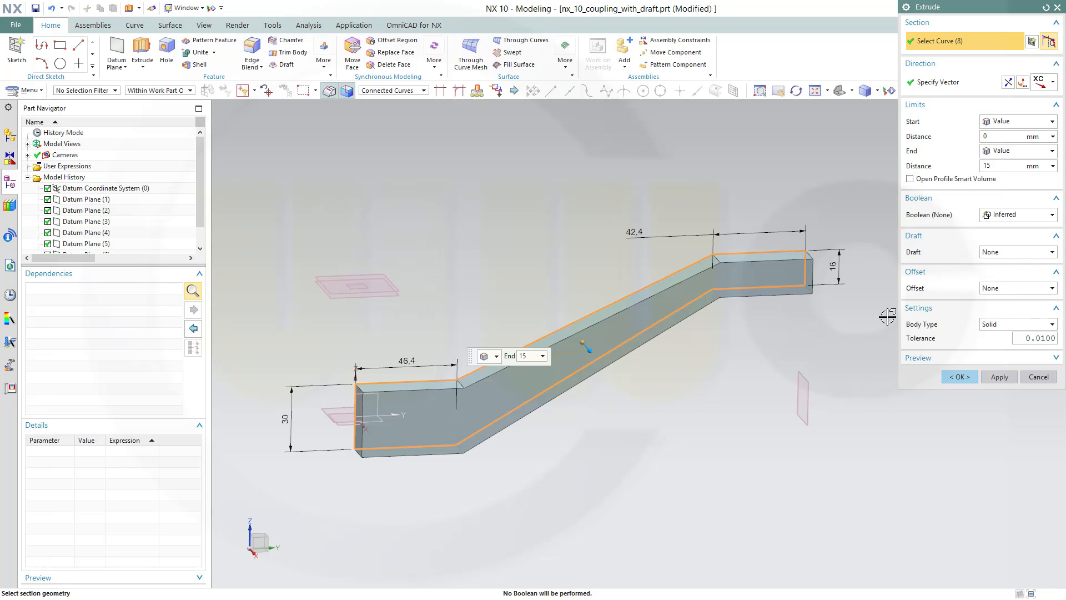
left_click(1053, 121)
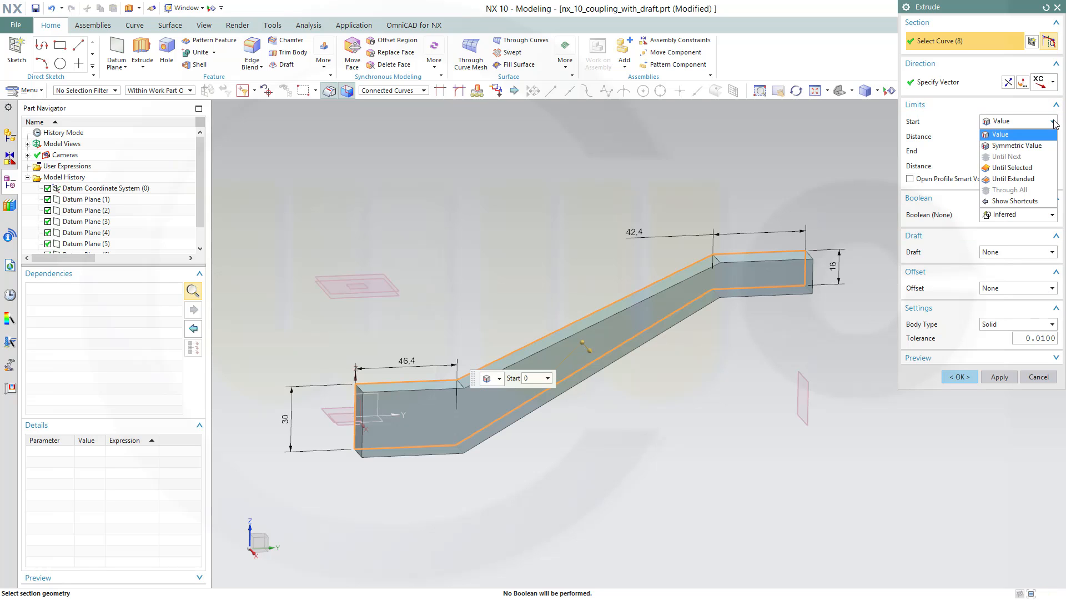
left_click(1005, 133)
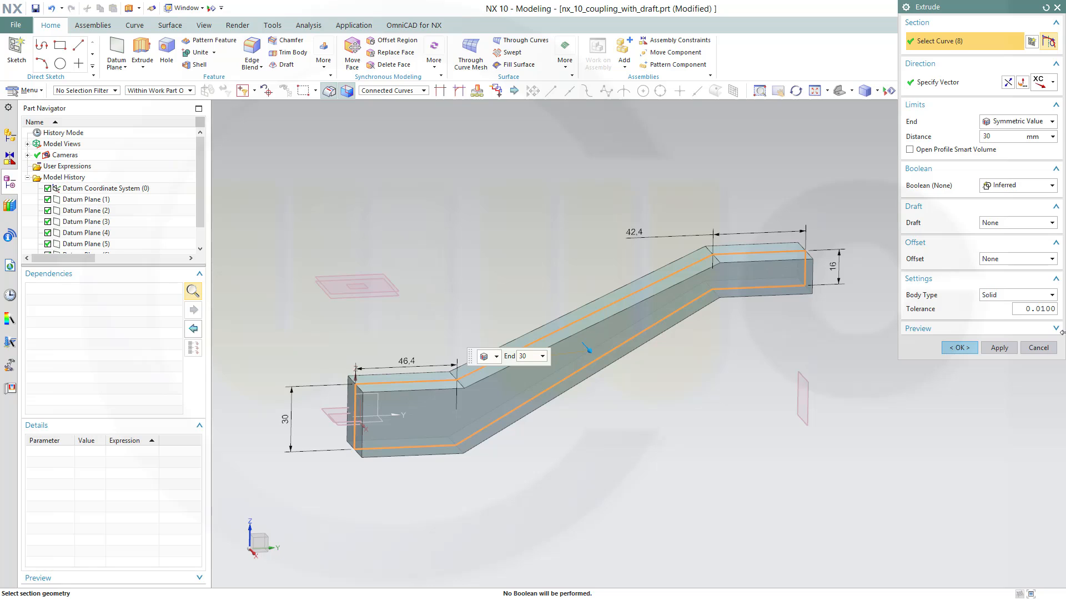
key("Return")
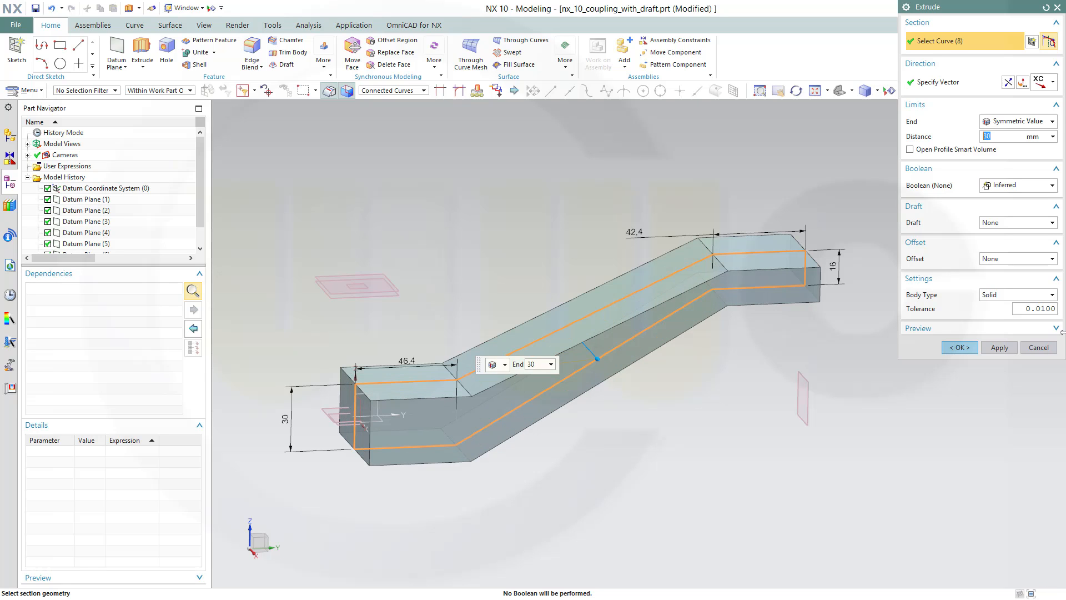
left_click(960, 348)
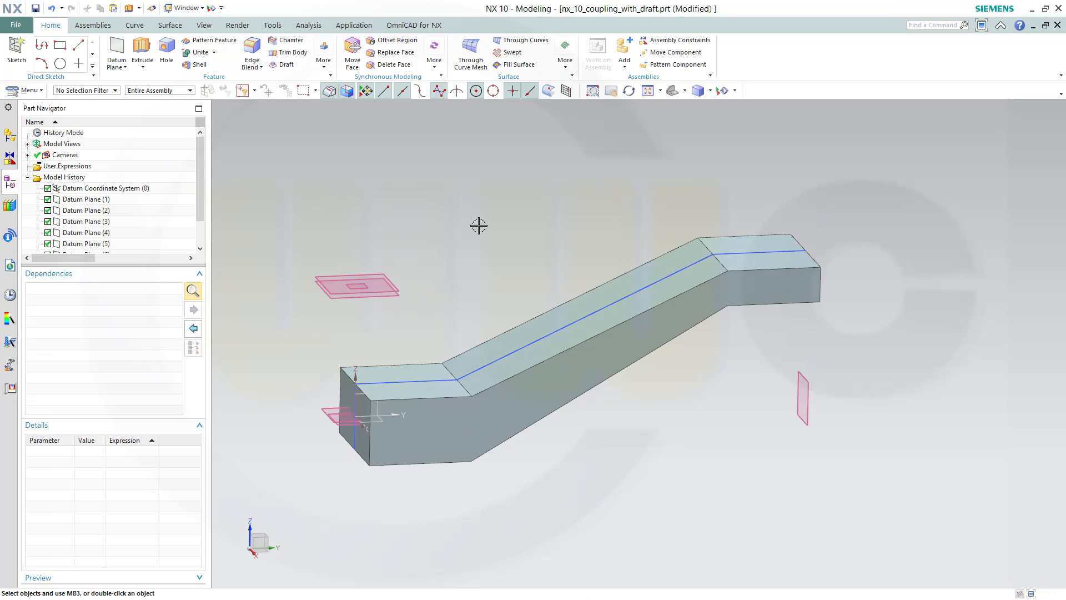
- Hide the extruded solid body, turning timestamp order off to reach it and back on again
middle_click_drag(479, 225, 455, 219)
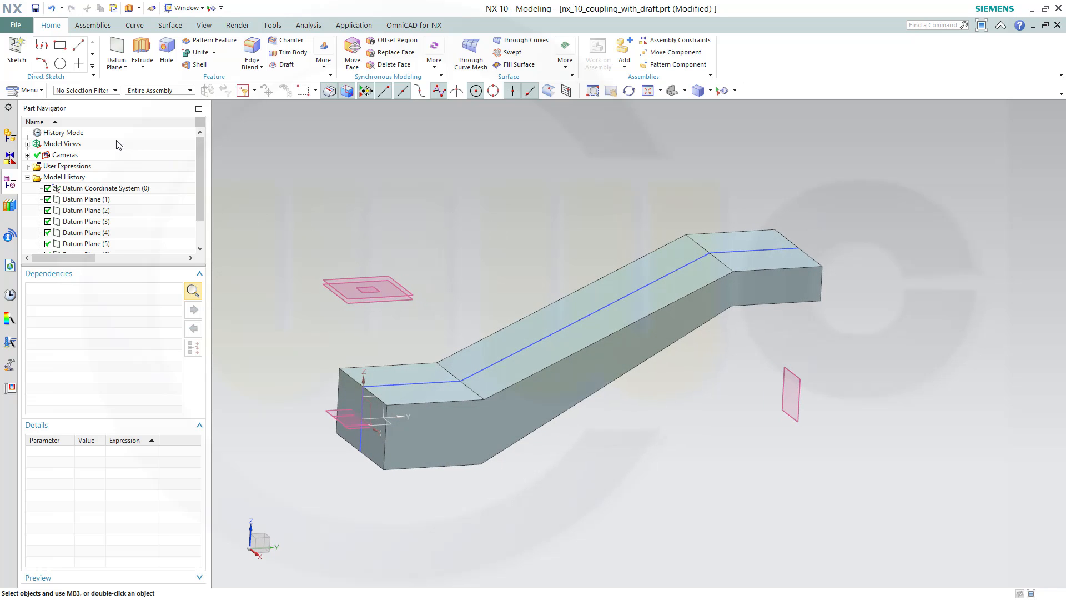
right_click(105, 126)
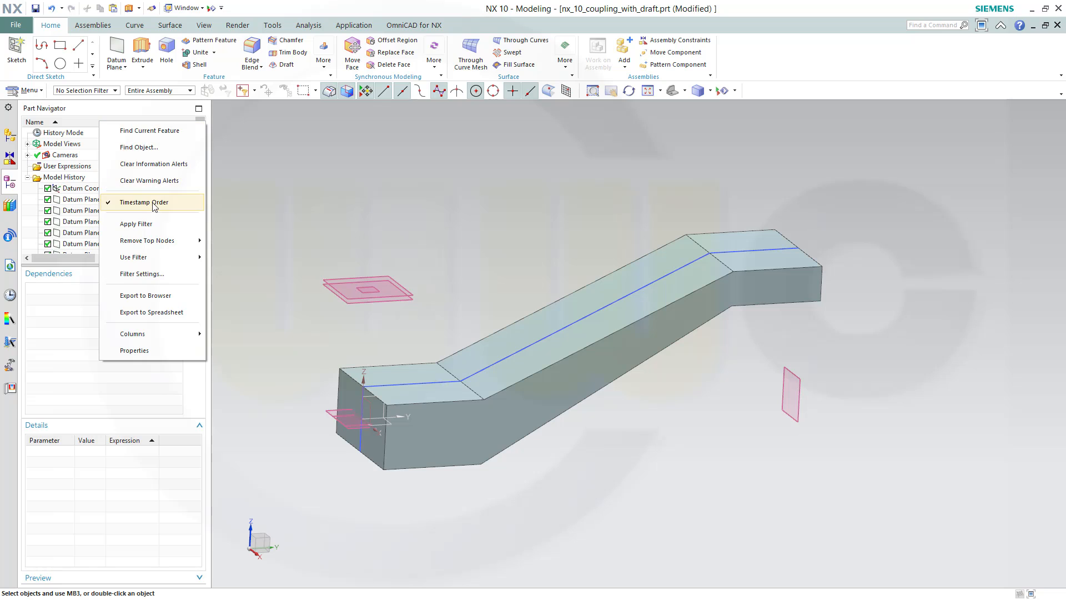
left_click(133, 204)
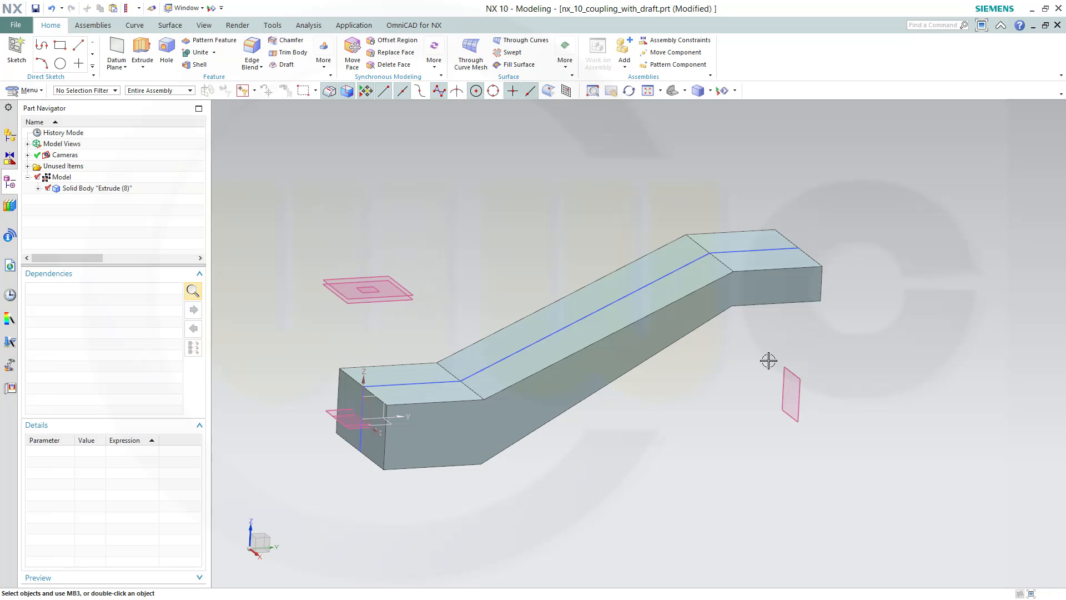
left_click(47, 188)
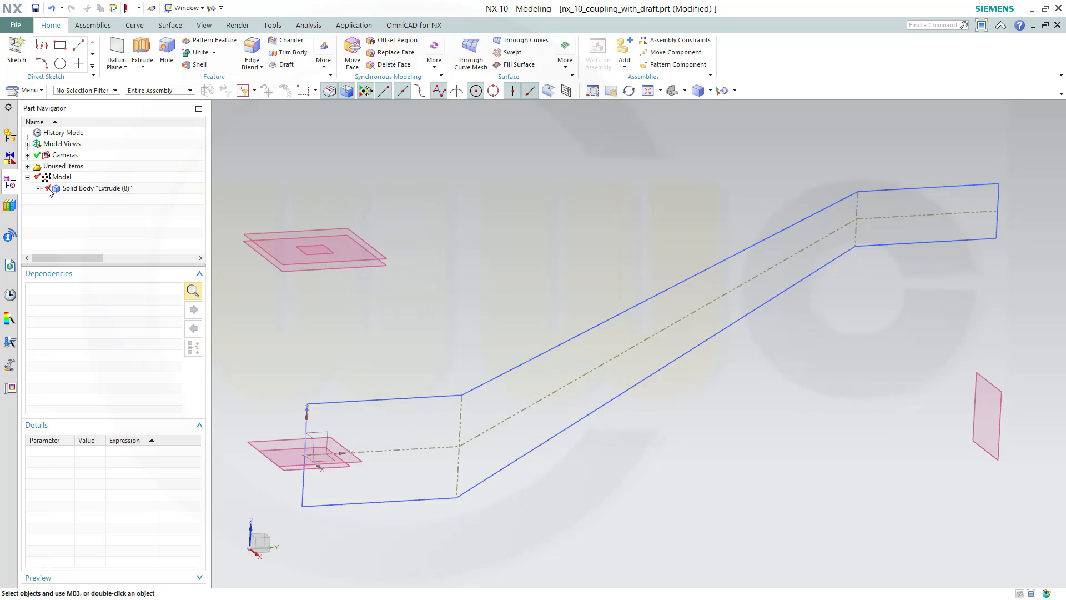
right_click(127, 122)
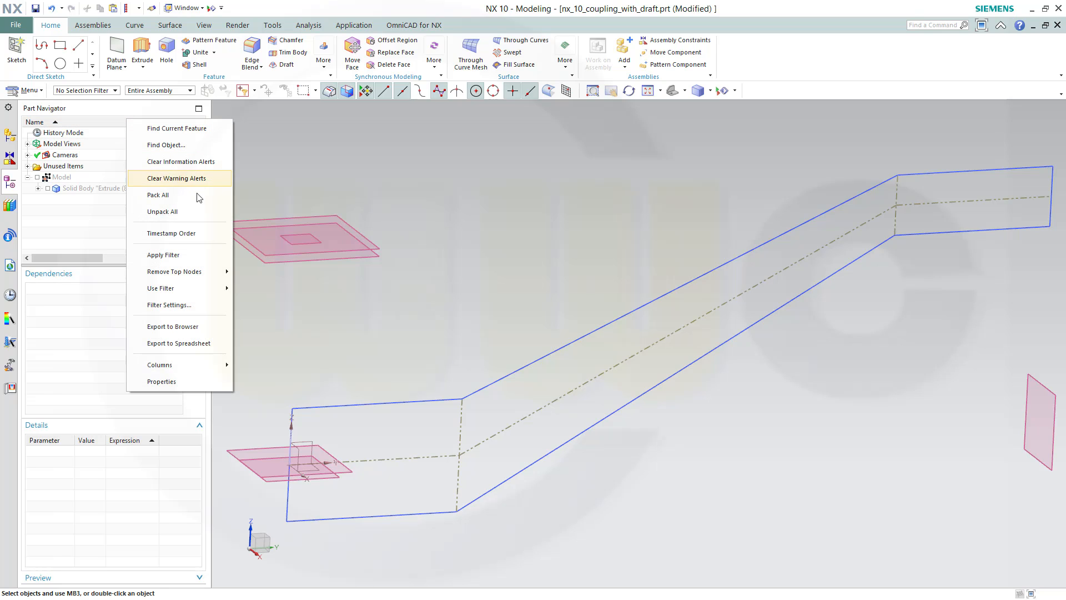
left_click(186, 231)
- Create a new sketch on the XY plane of the datum coordinate system
middle_click_drag(541, 311, 325, 201)
left_click(16, 49)
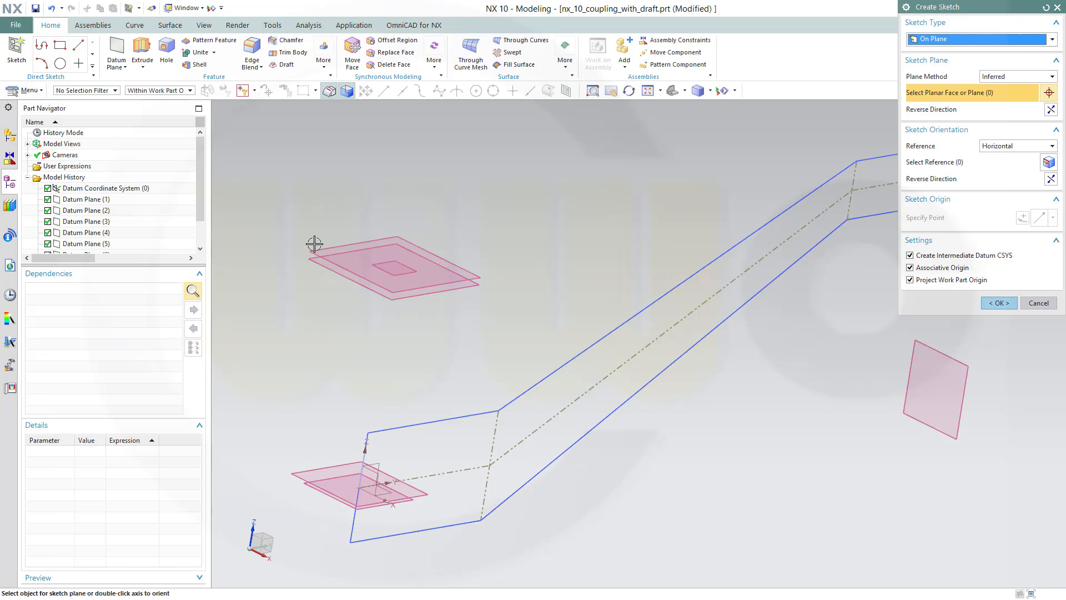
left_click(387, 493)
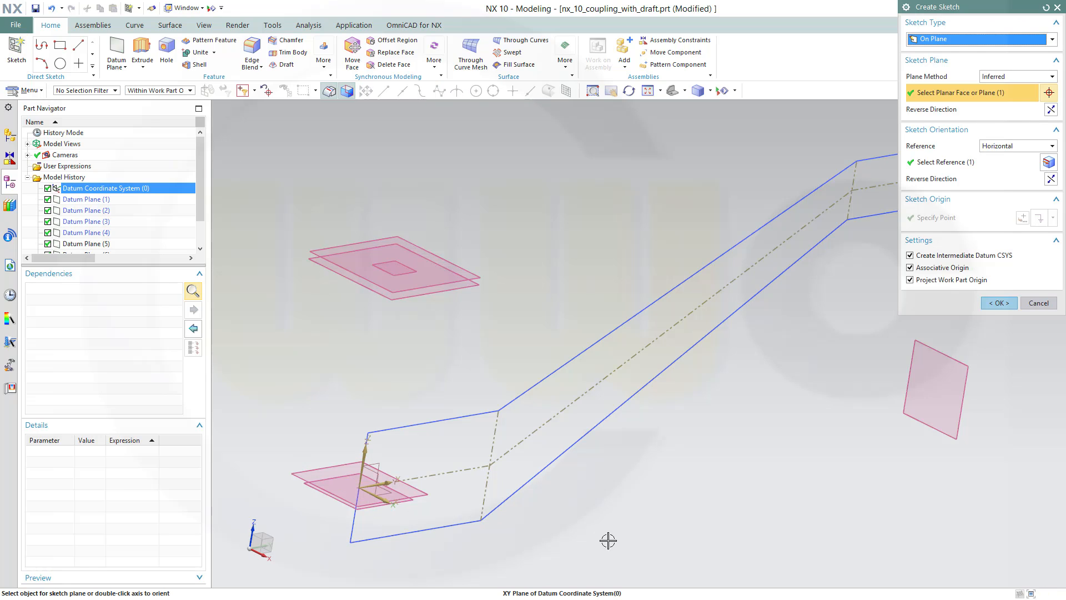
left_click(999, 302)
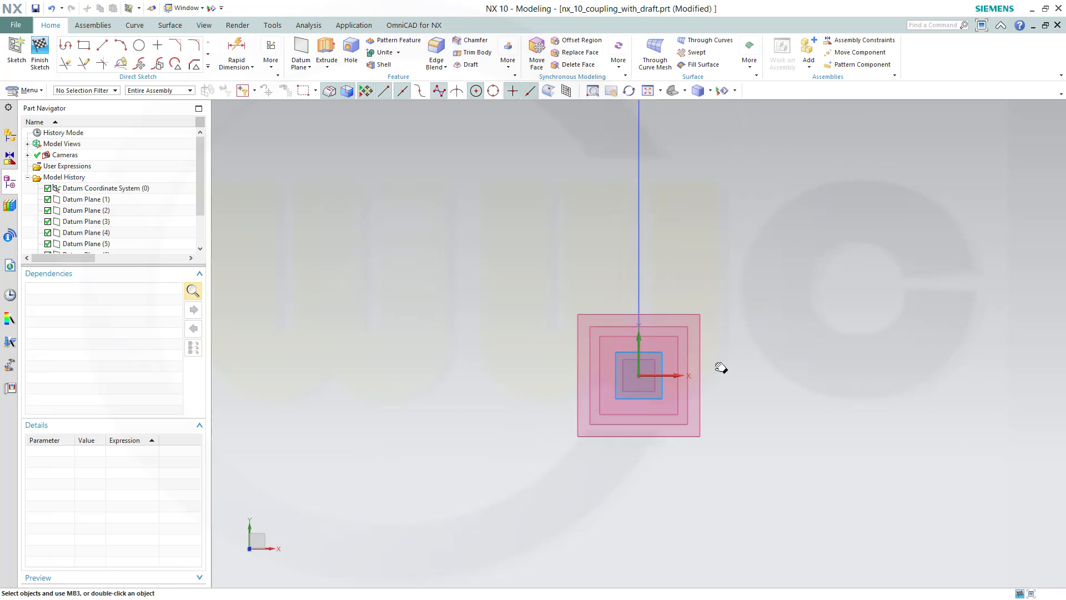
scroll(716, 339, "down", 5)
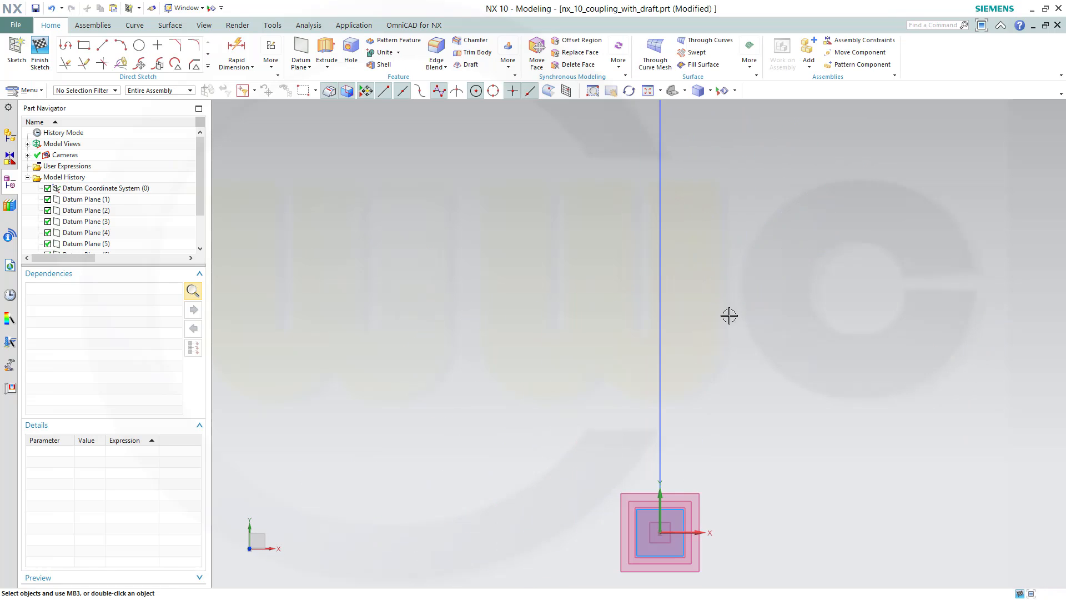
middle_click_drag(737, 299, 673, 340, "shift")
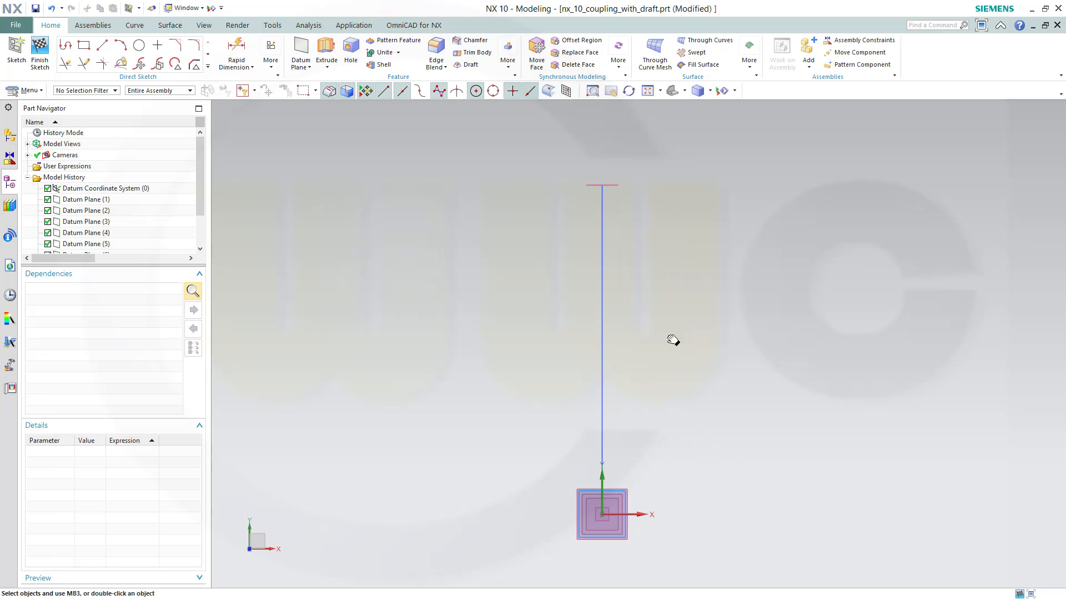
- Sketch a closed trapezoid around the vertical axis with the Profile tool, narrow at the far end and about 110 mm wide at the base
left_click(66, 45)
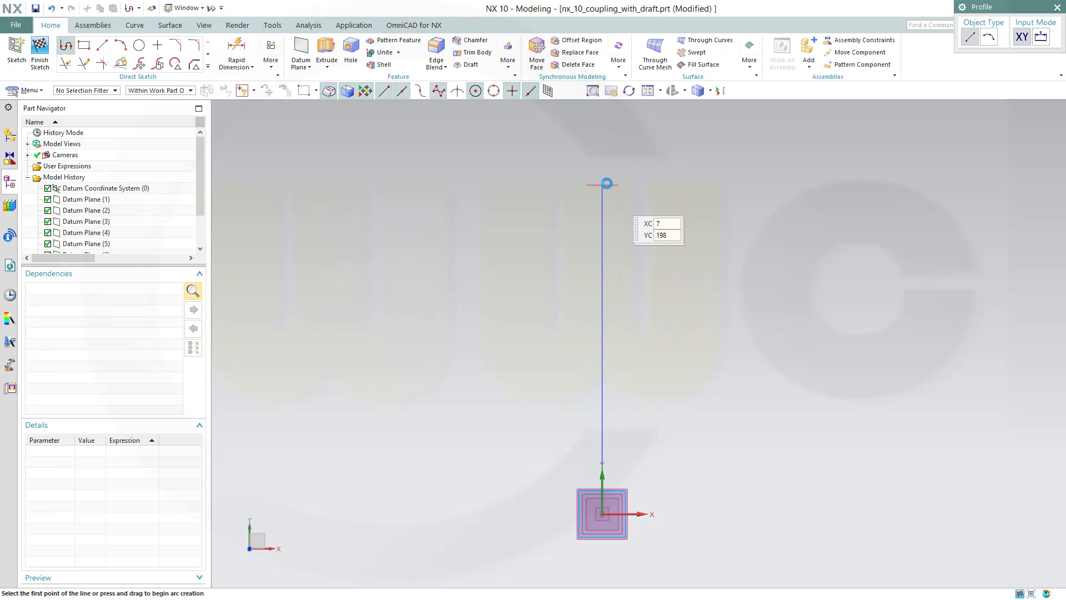
left_click(571, 211)
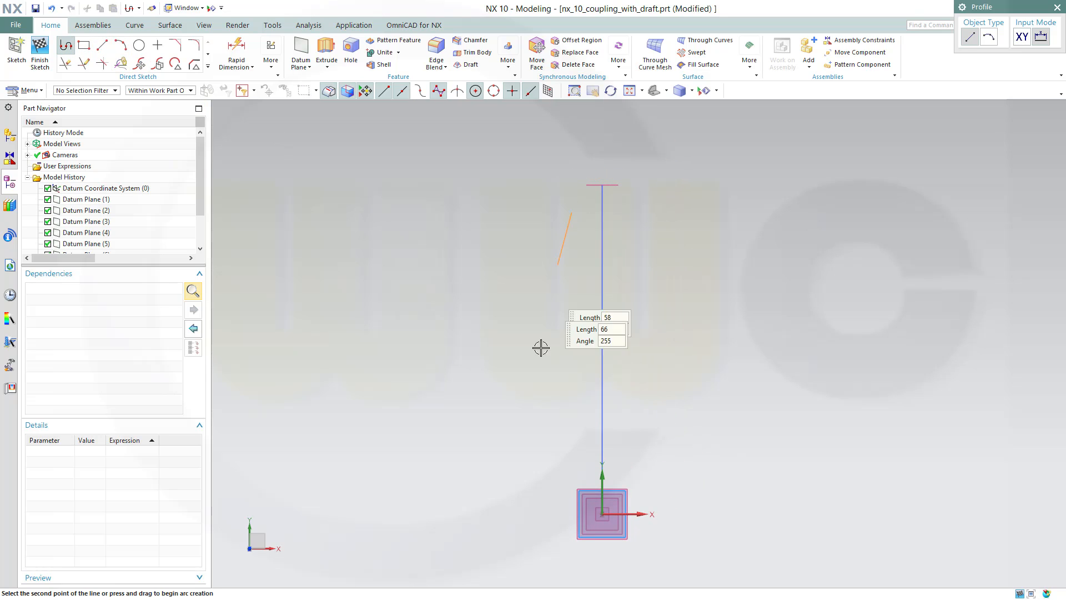
left_click(521, 497)
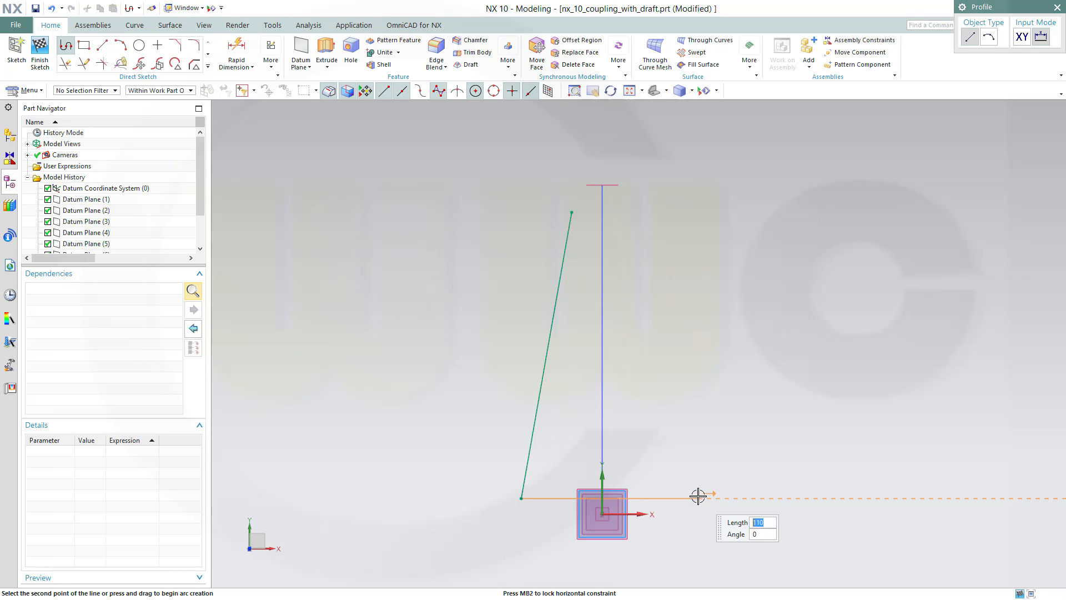
left_click(698, 498)
left_click(642, 211)
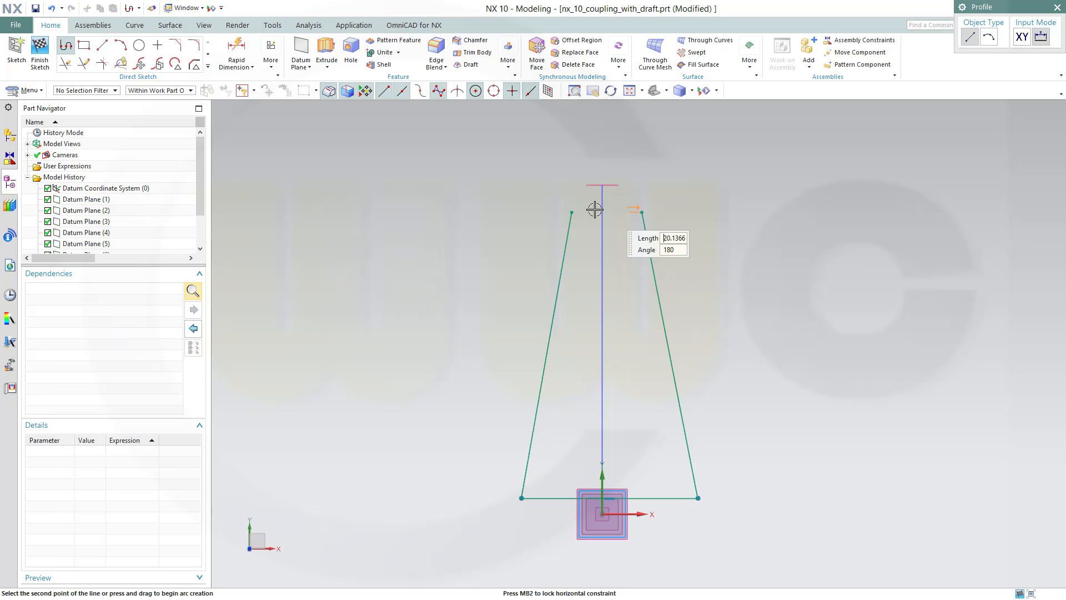
left_click(641, 210)
key("Escape")
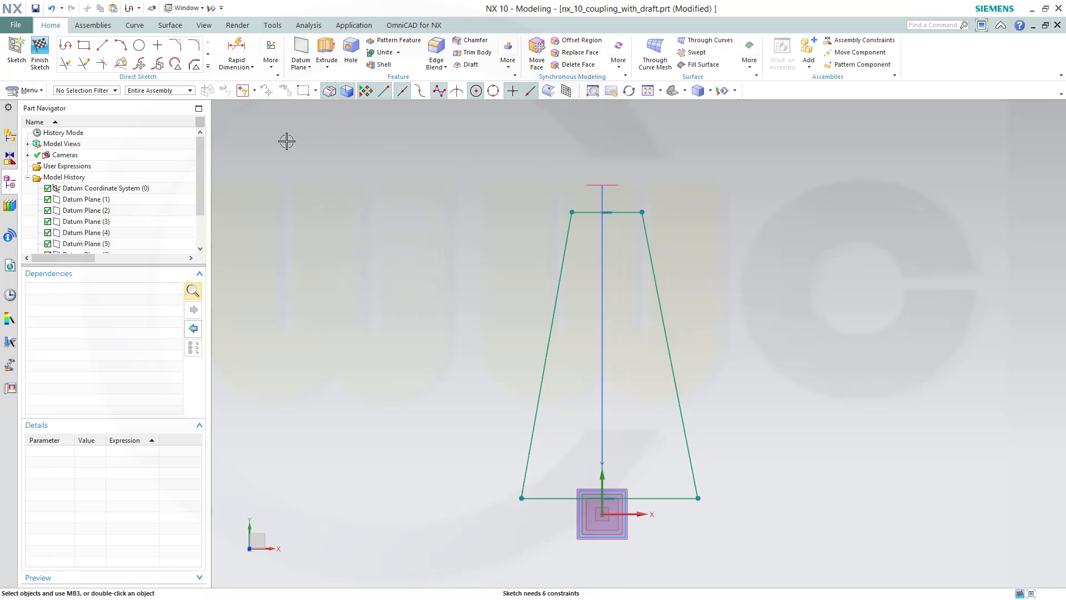
- Add an angular dimension of 4 degrees between the trapezoid's left slanted side and the sketch vertical axis
left_click(252, 68)
left_click(245, 127)
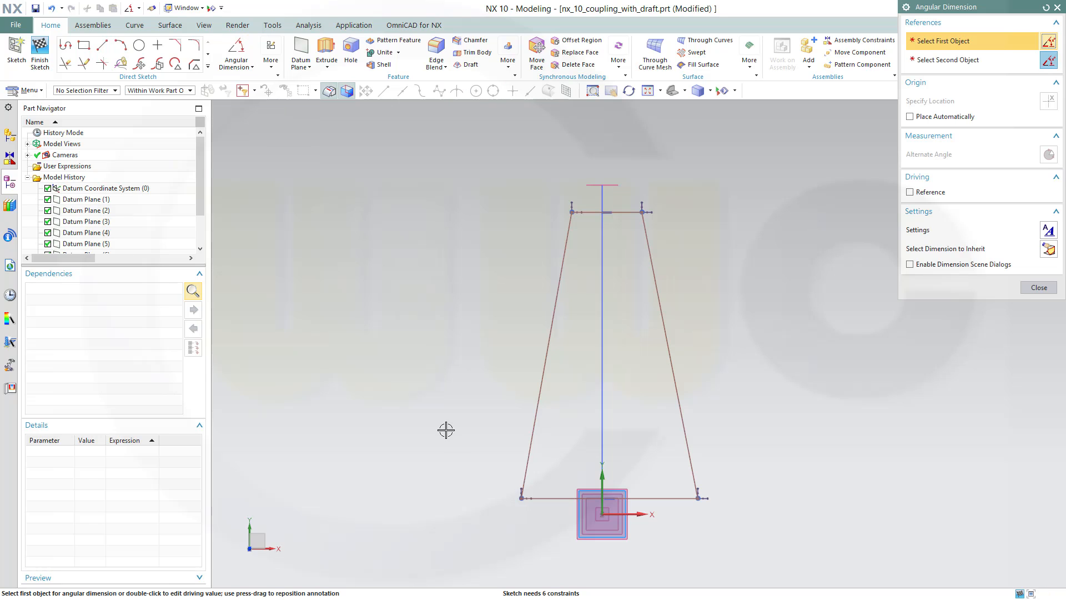
left_click(533, 413)
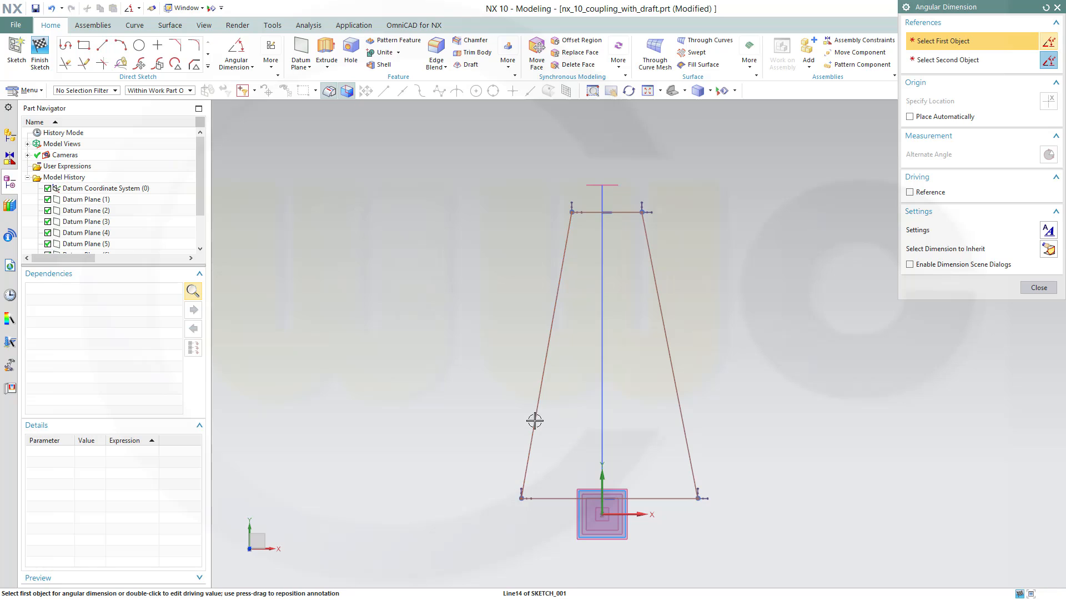
left_click(601, 477)
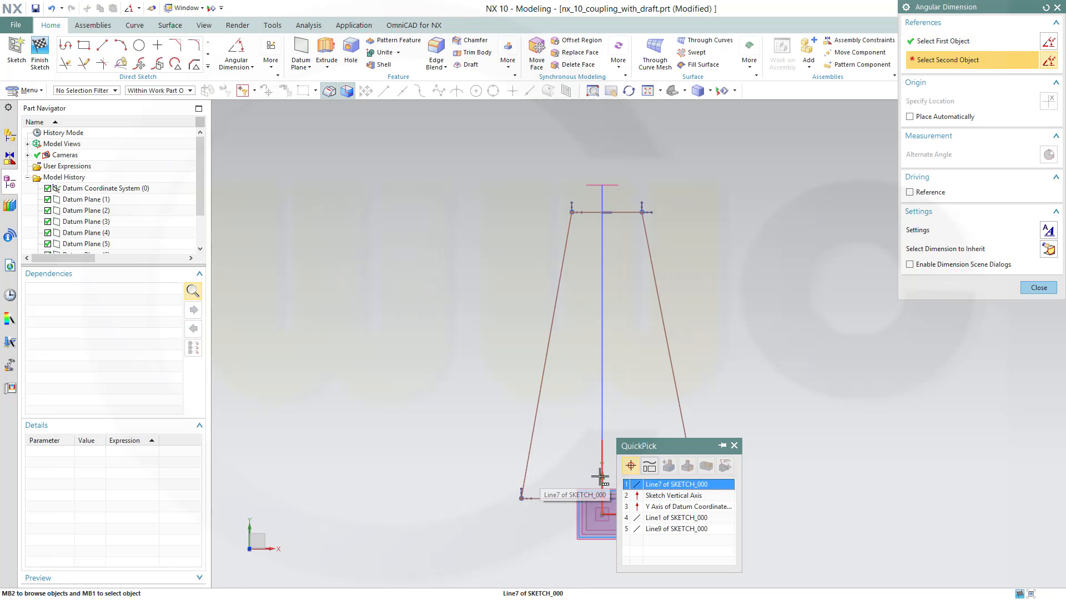
left_click(672, 495)
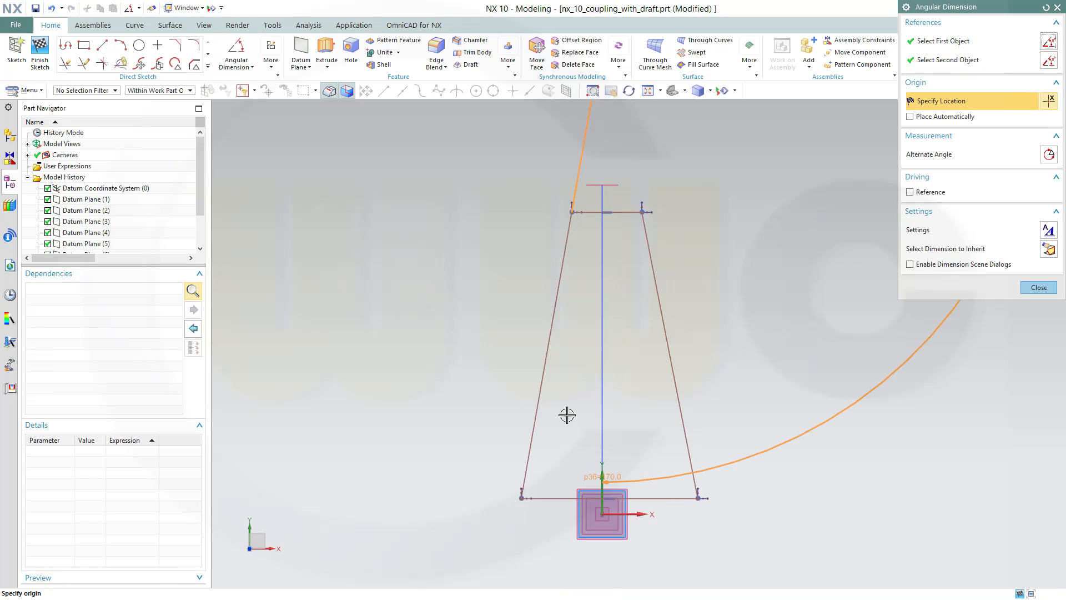
left_click(567, 393)
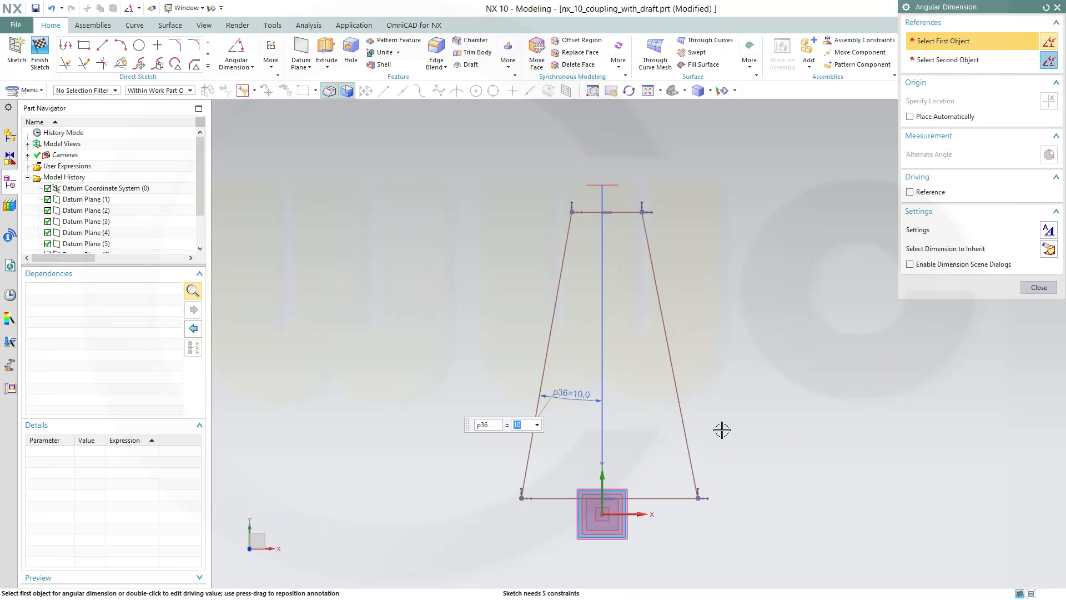
key("Return")
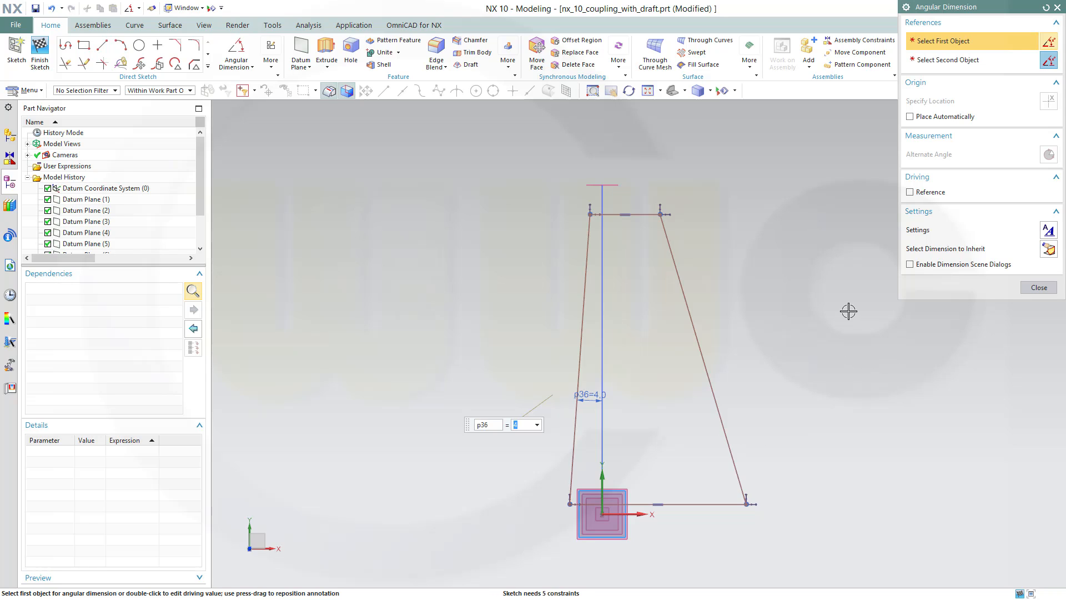
left_click(1039, 288)
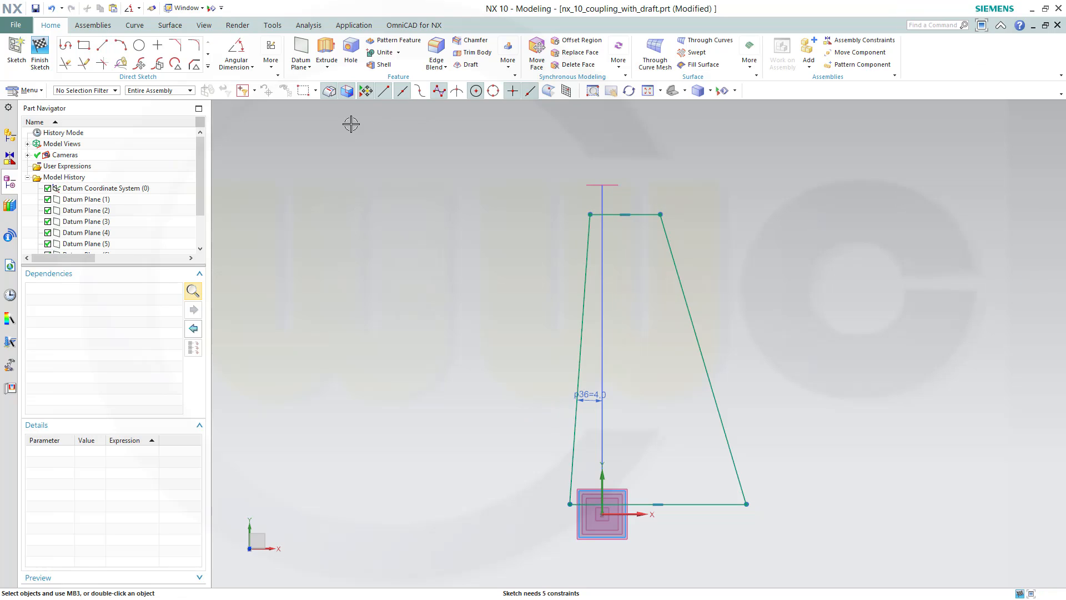
- Make the two slanted sides of the trapezoid symmetric about the sketch vertical axis
left_click(270, 66)
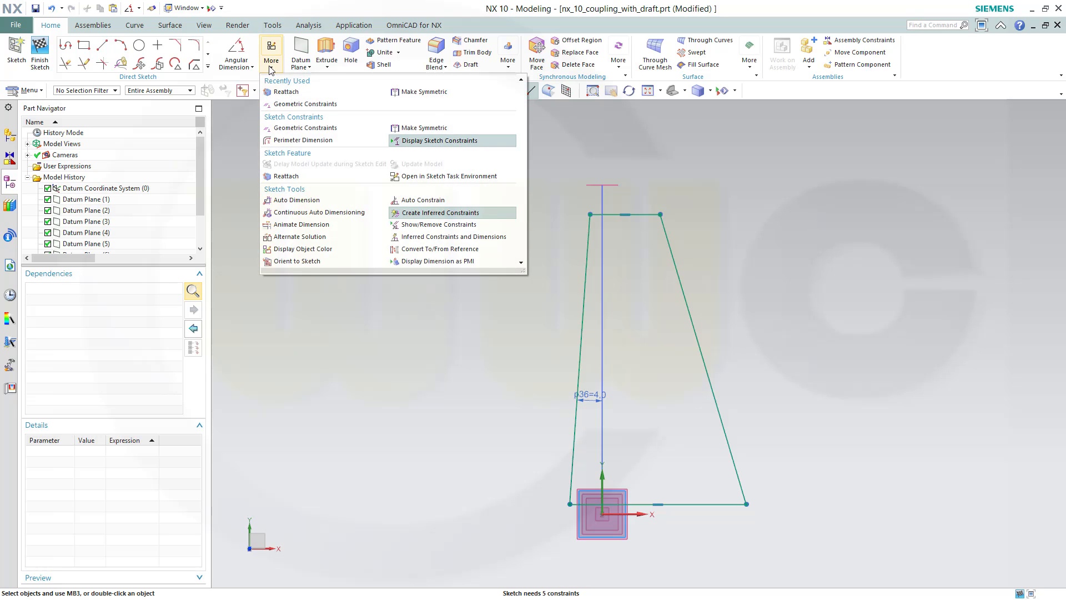
left_click(427, 92)
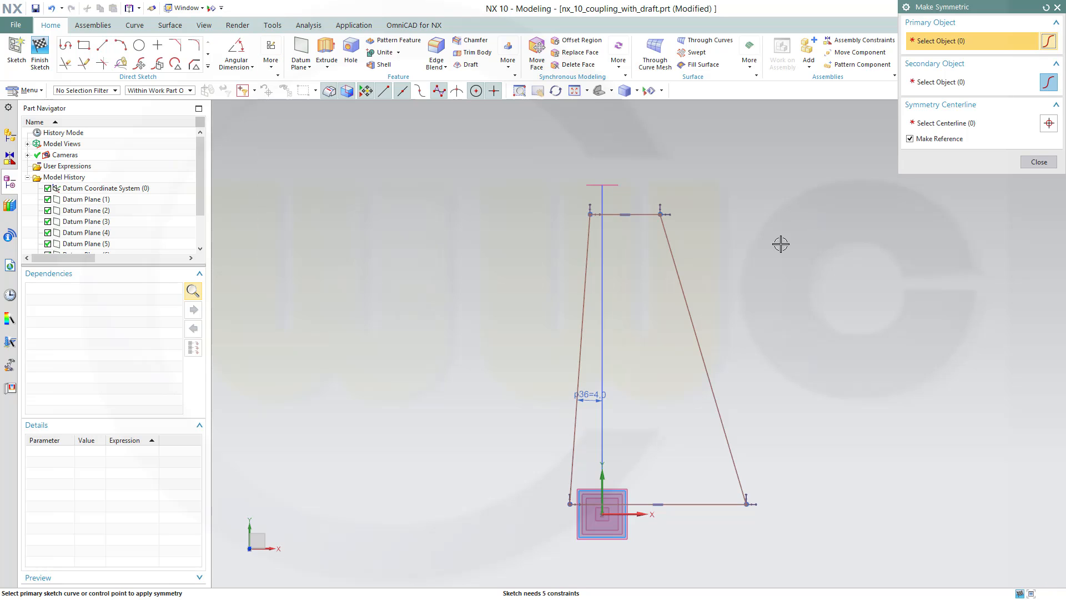
left_click(683, 292)
left_click(587, 295)
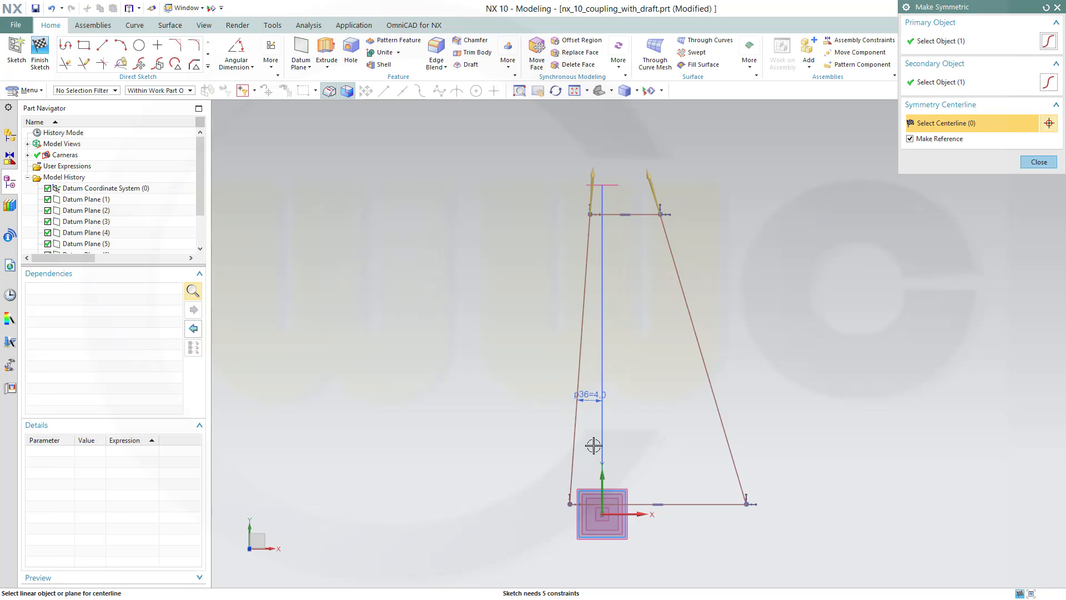
left_click(600, 478)
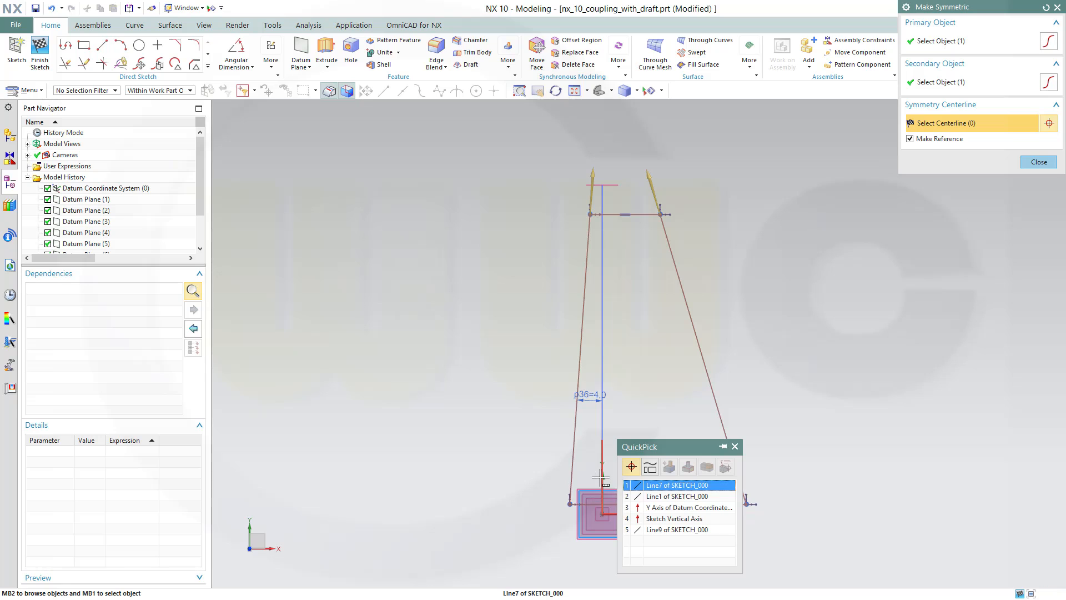
left_click(660, 519)
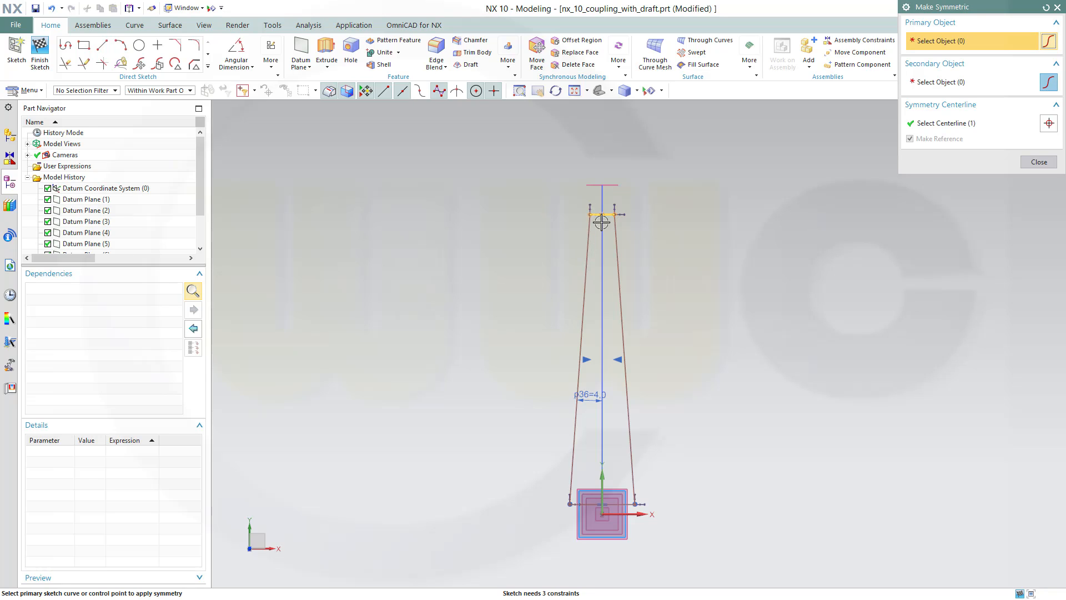
scroll(661, 244, "up", 3)
key("Escape")
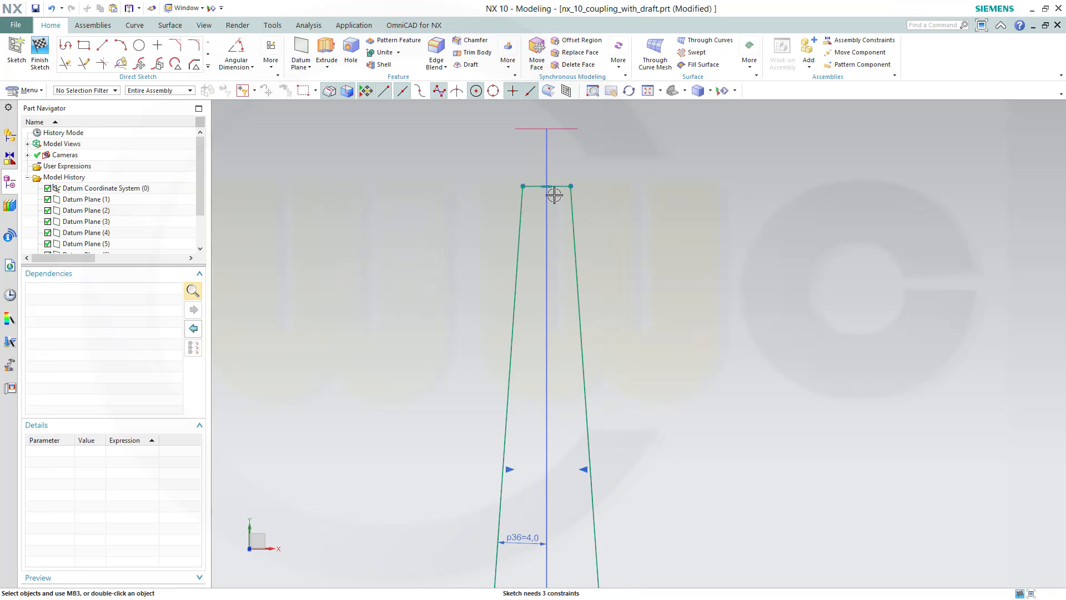
left_click(560, 129)
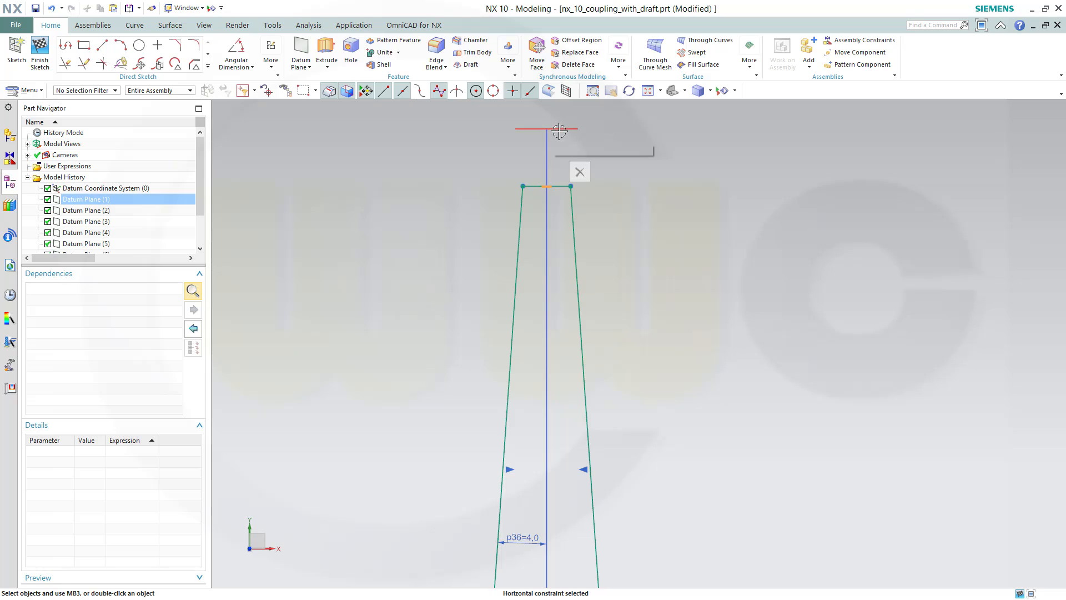
left_click(563, 186)
key("Escape")
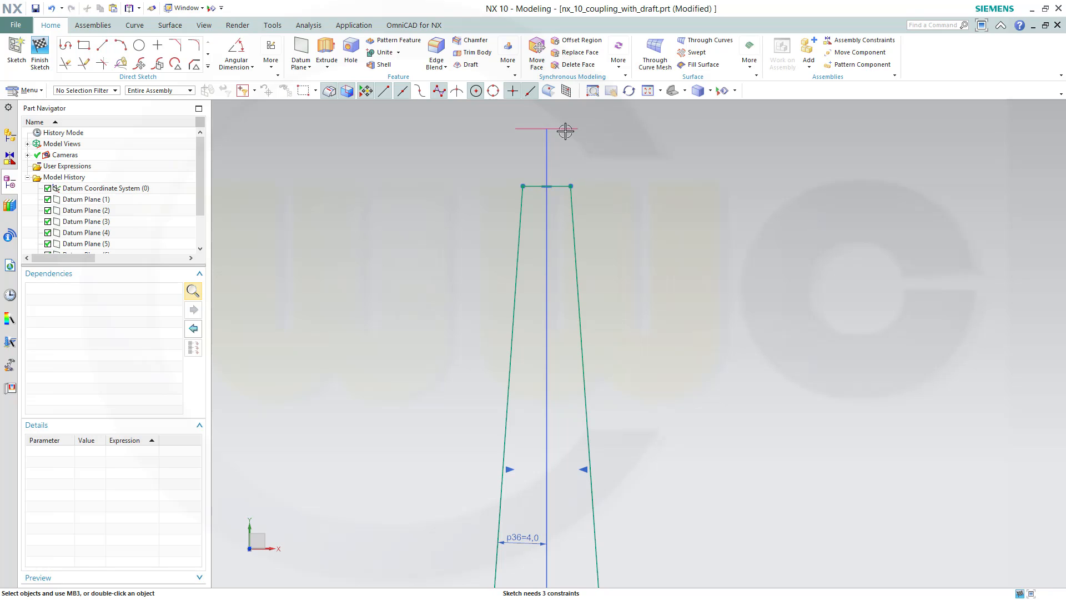
- Make the trapezoid's short upper line collinear with Datum Plane (1)
left_click(565, 129)
left_click(563, 186)
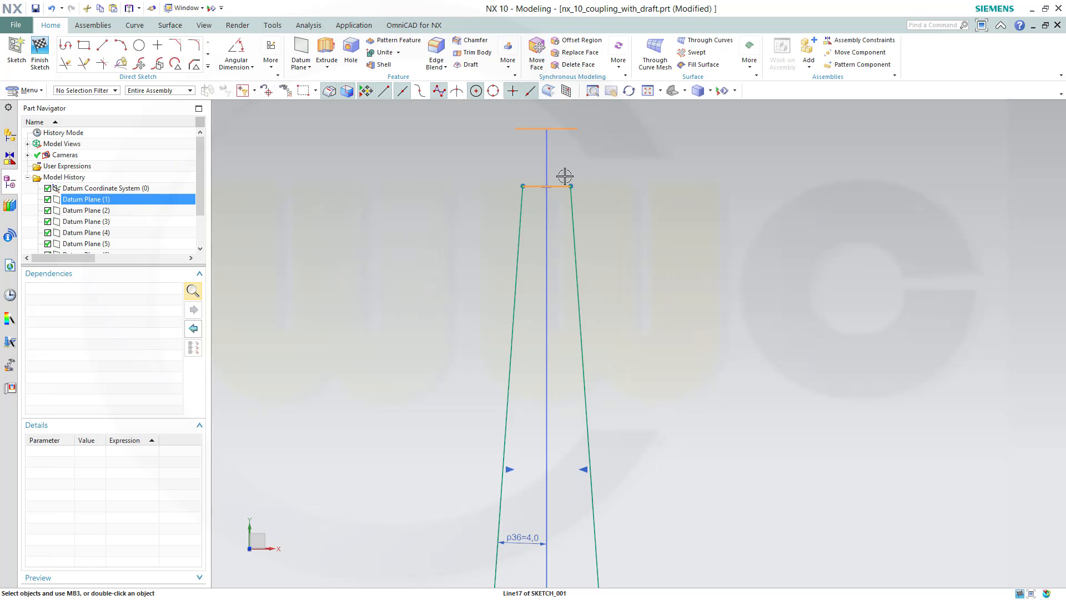
left_click(689, 167)
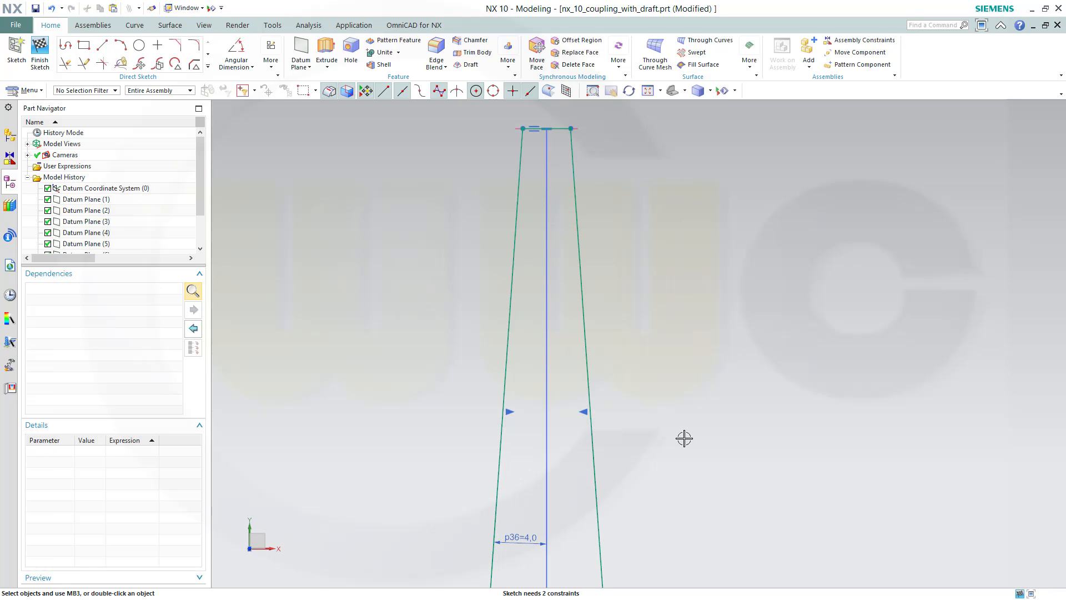
- Make the trapezoid's base line collinear with the sketch horizontal axis
middle_click_drag(685, 457, 699, 153, "shift")
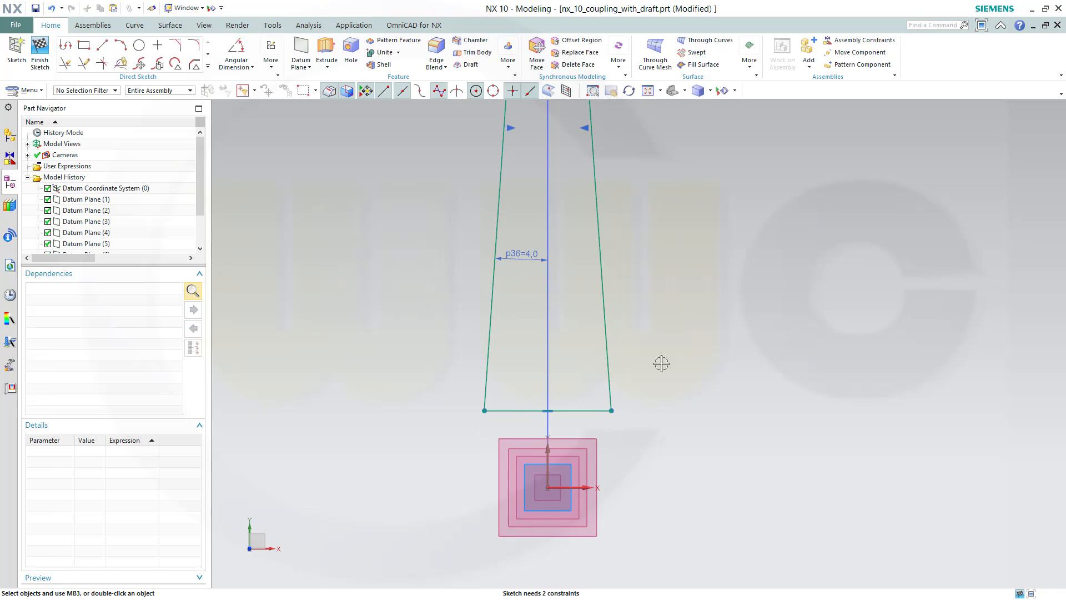
left_click(574, 411)
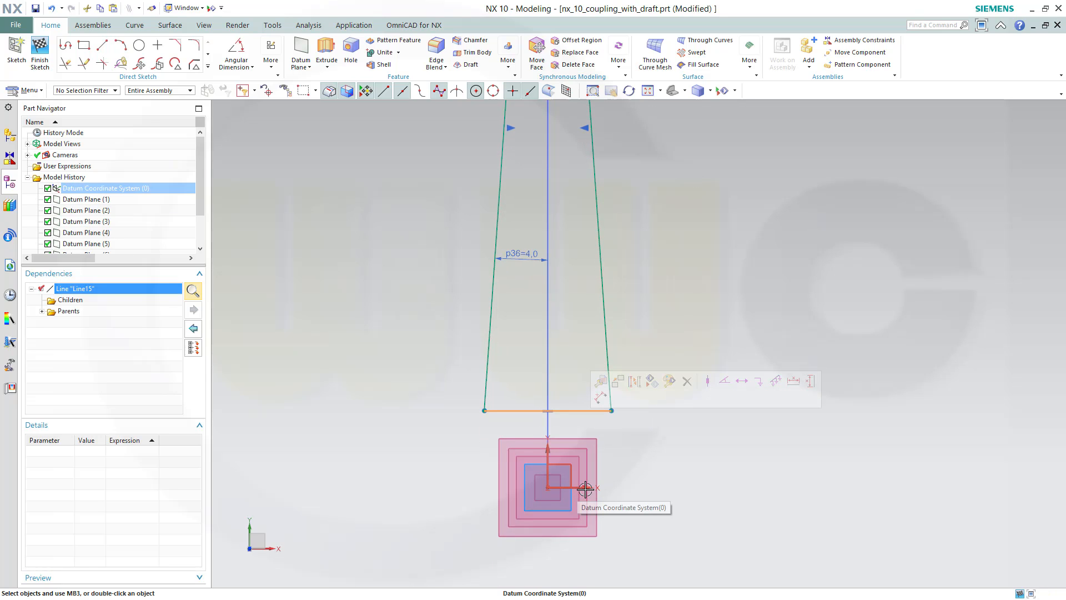
left_click(585, 489)
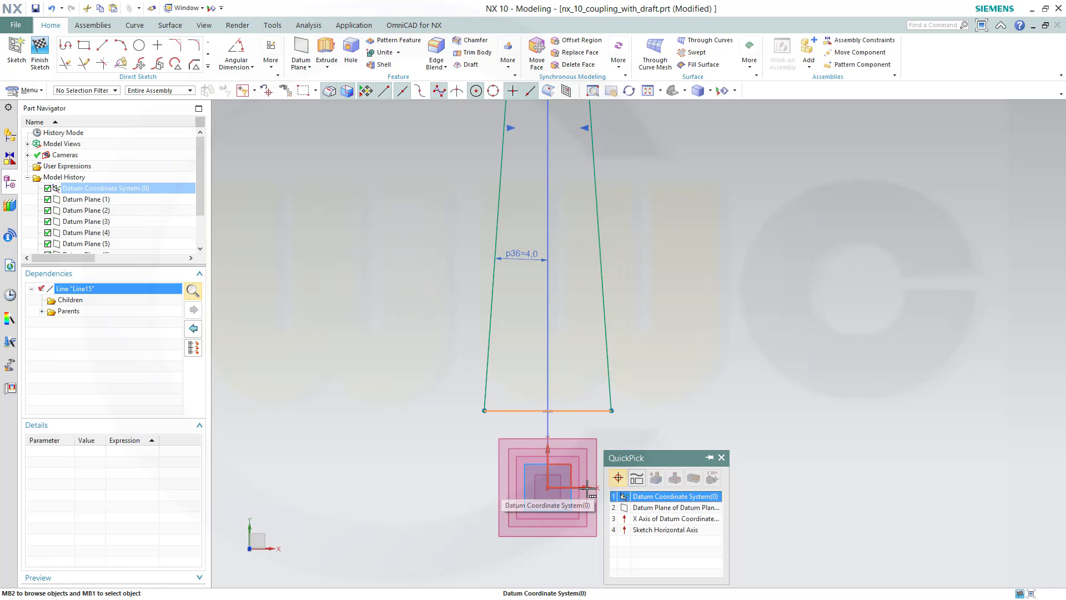
left_click(652, 530)
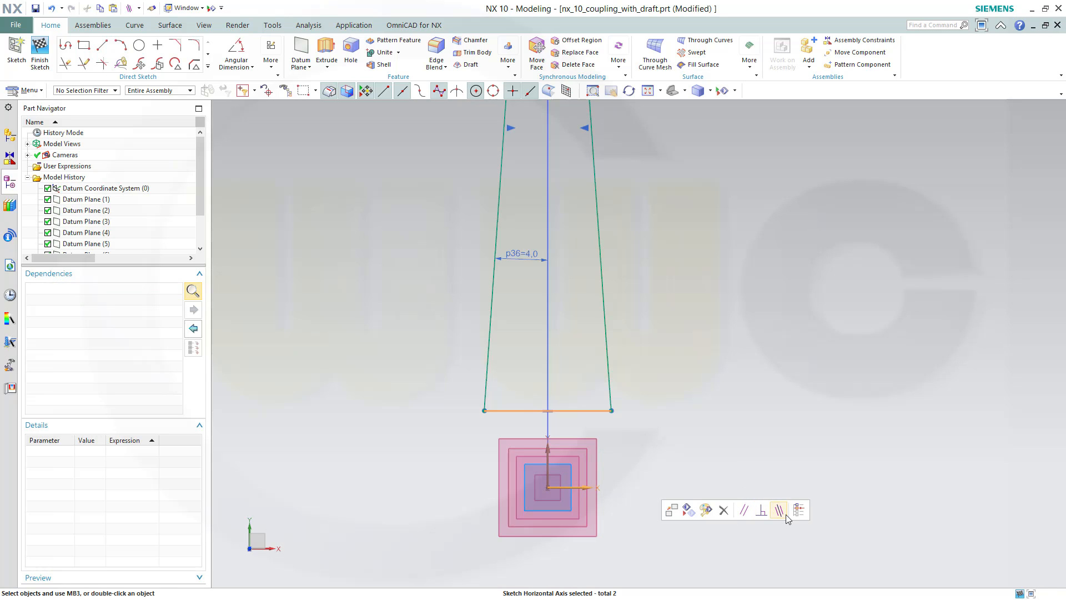
left_click(780, 510)
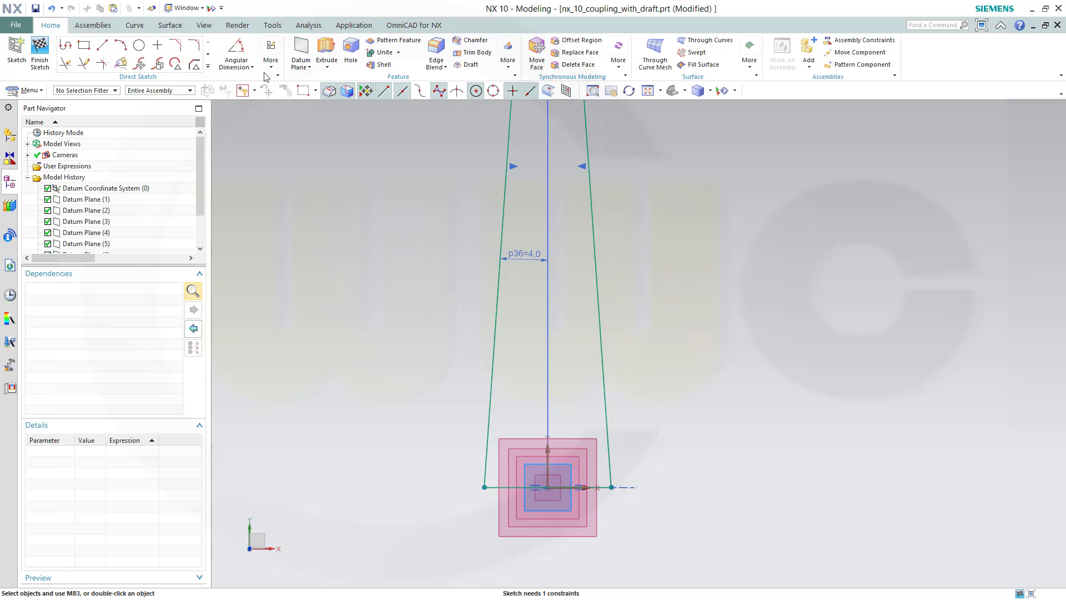
- Dimension the trapezoid's base line to 50 mm with Rapid Dimension and finish the sketch
left_click(244, 65)
left_click(237, 84)
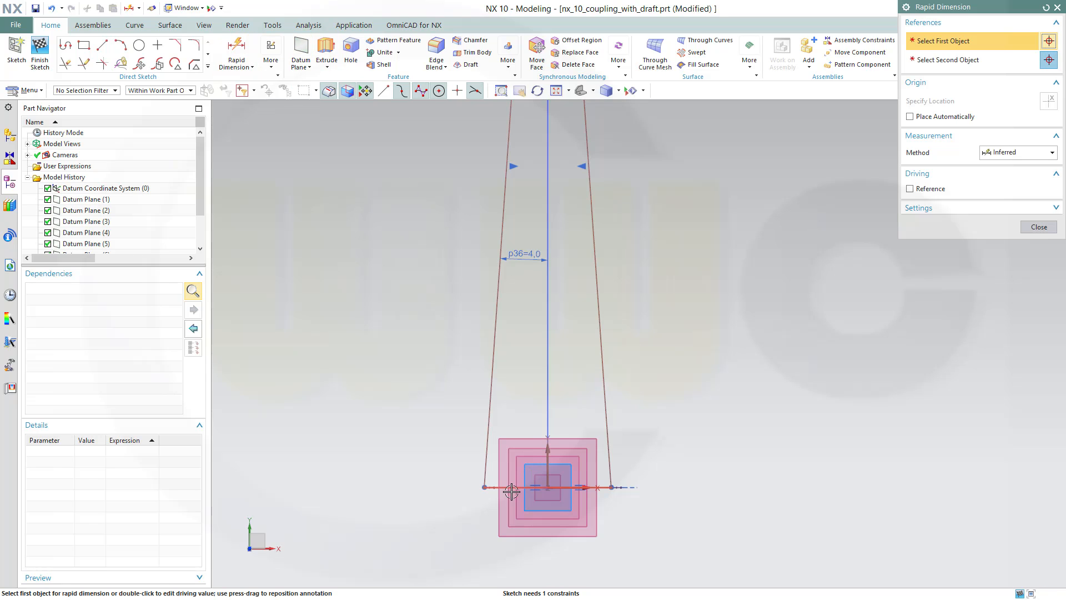
left_click(525, 553)
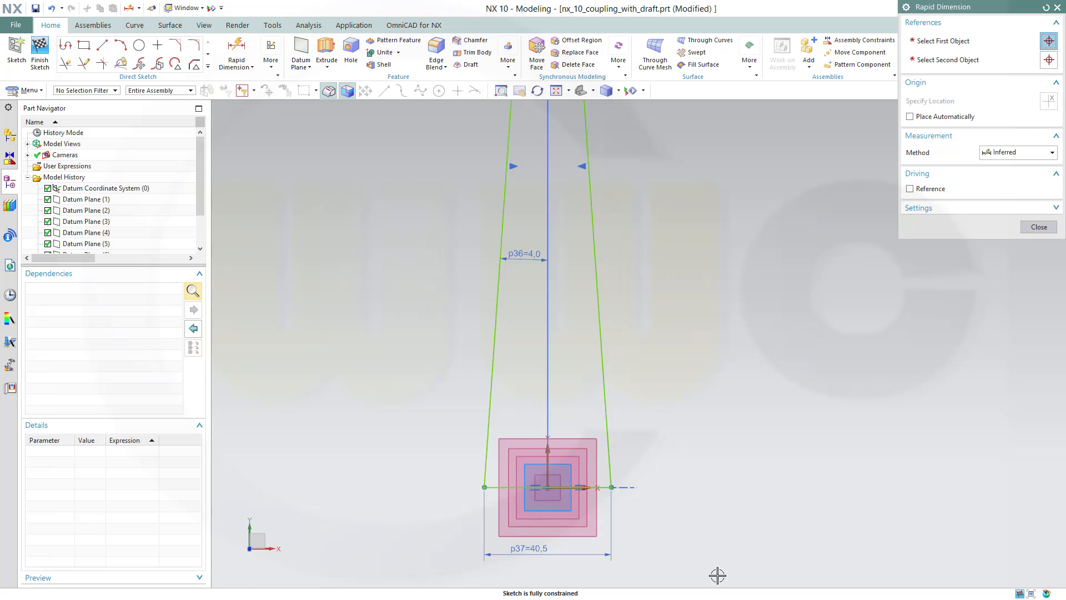
type("50")
key("Return")
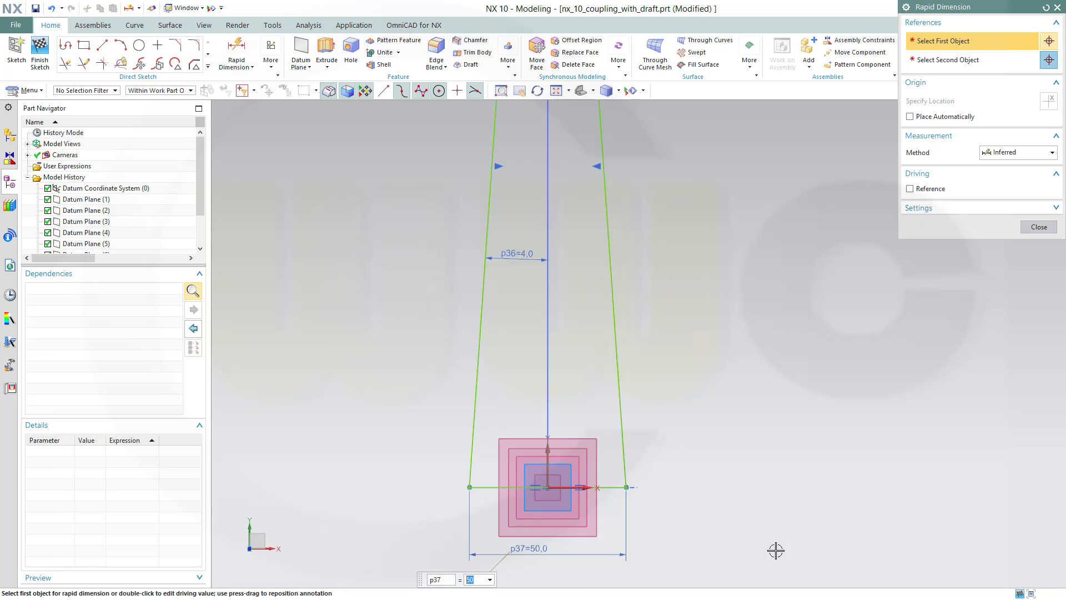
left_click(1036, 228)
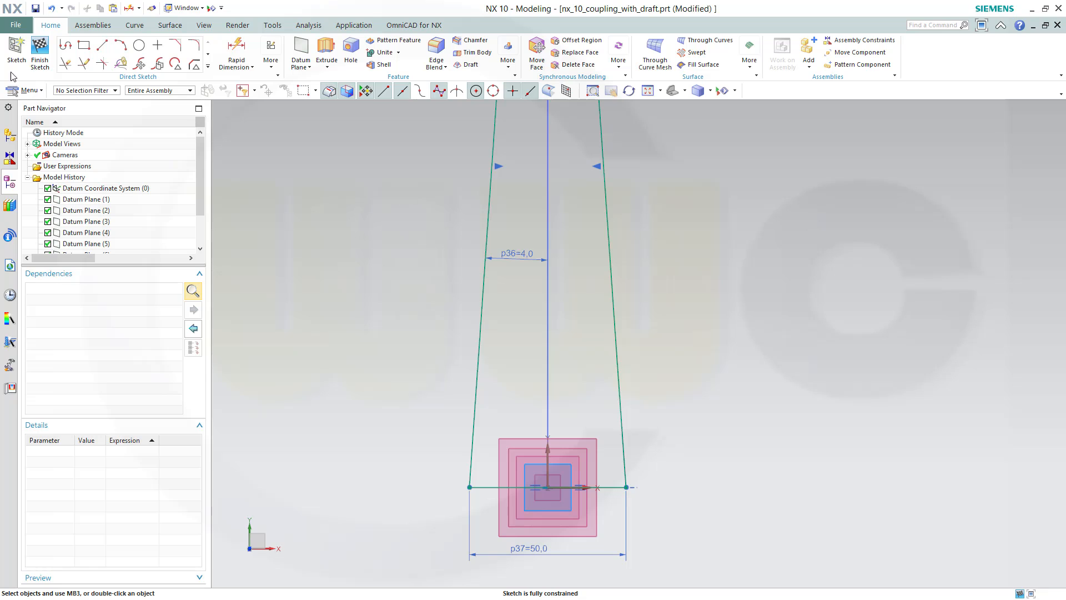
left_click(39, 53)
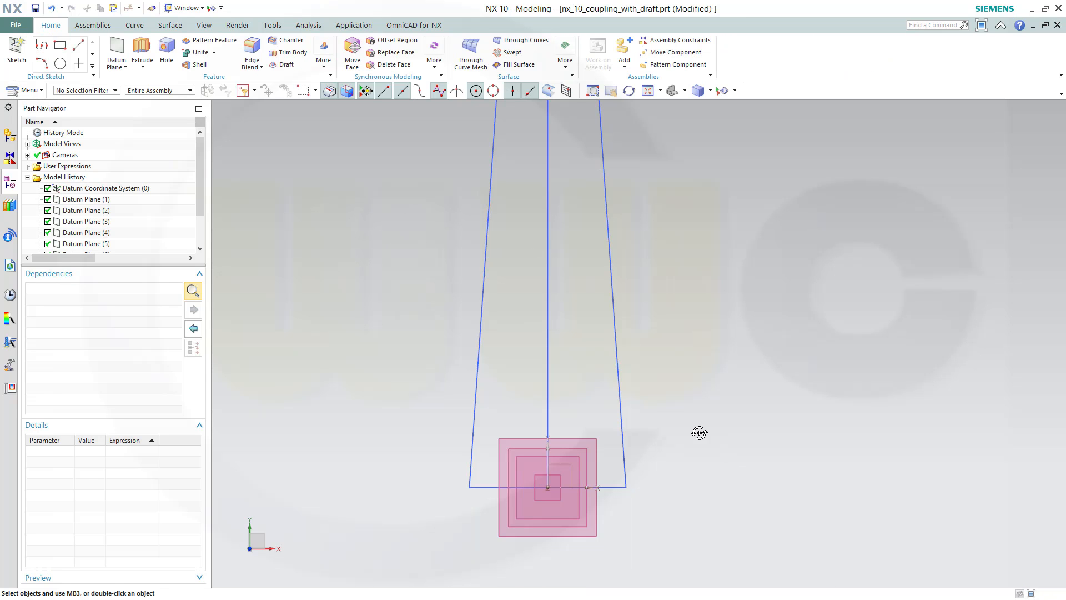
- Turn off timestamp order in the Part Navigator and show the hidden solid body of the extruded arm
mouse_move(699, 433)
middle_mouse_down()
mouse_move(661, 390)
mouse_move(643, 235)
mouse_move(661, 252)
mouse_move(711, 225)
mouse_move(676, 191)
mouse_move(645, 271)
mouse_move(676, 240)
mouse_move(541, 163)
middle_mouse_up()
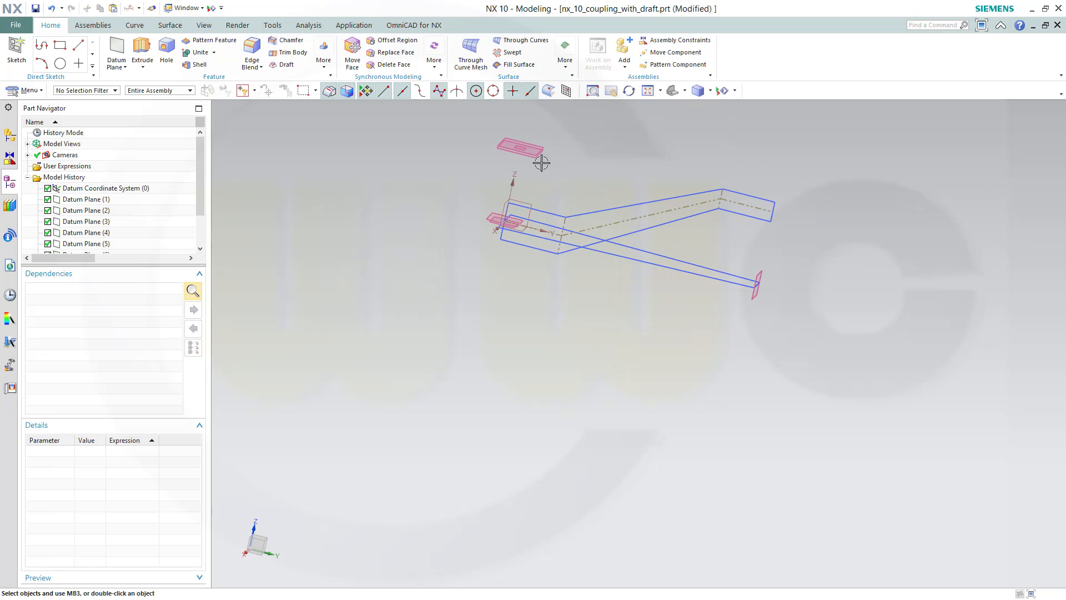
scroll(542, 162, "up", 2)
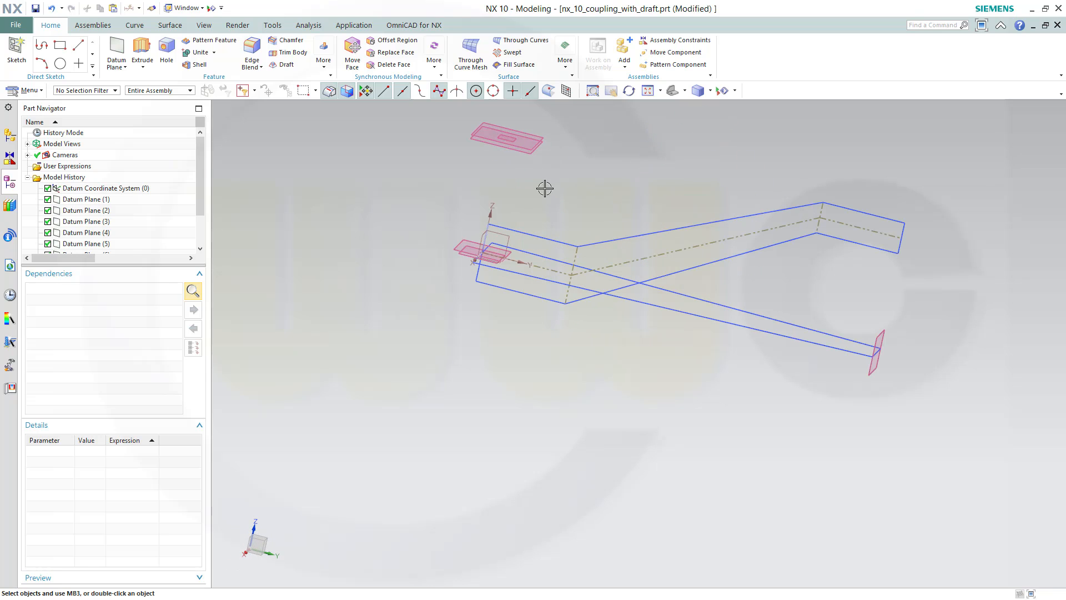
right_click(83, 129)
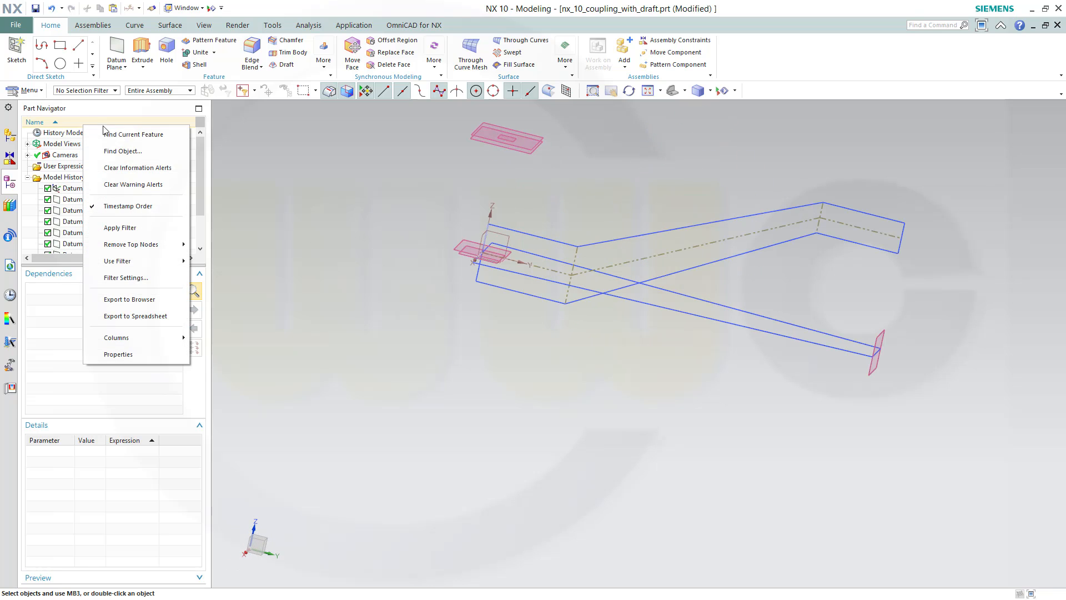
left_click(119, 207)
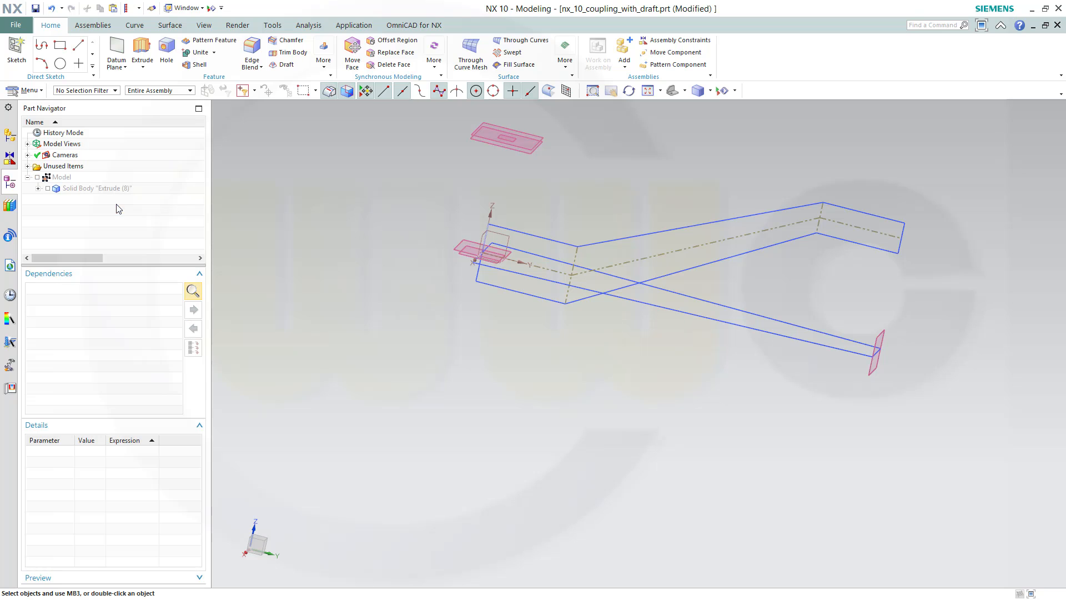
left_click(47, 188)
key("ctrl+f")
middle_click_drag(578, 512, 605, 524)
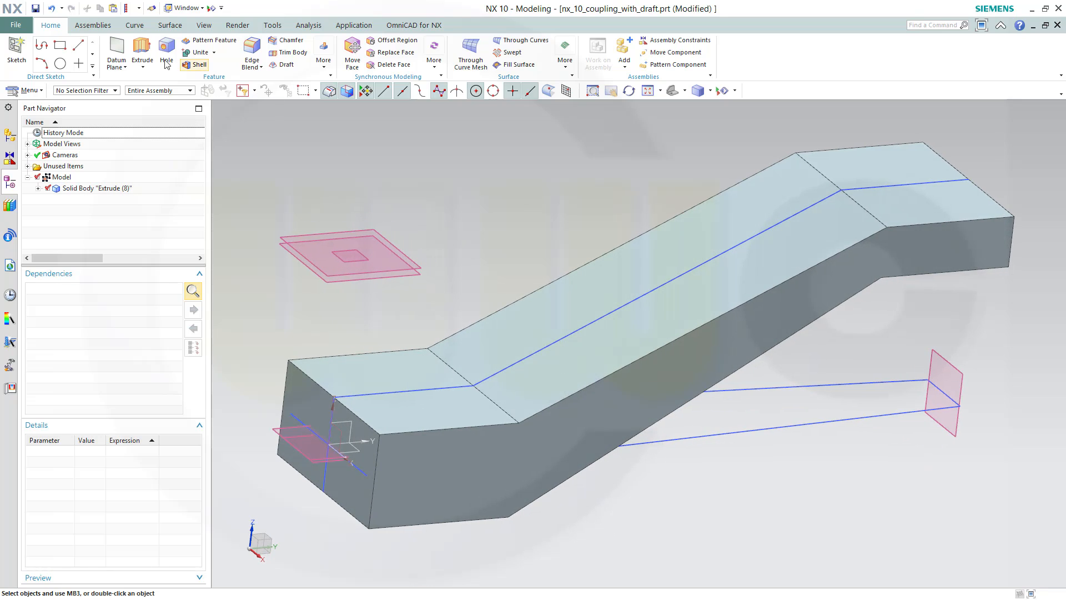
- Start an Extrude of the trapezoid sketch along ZC with the Boolean set to Intersect with the arm body
left_click(142, 53)
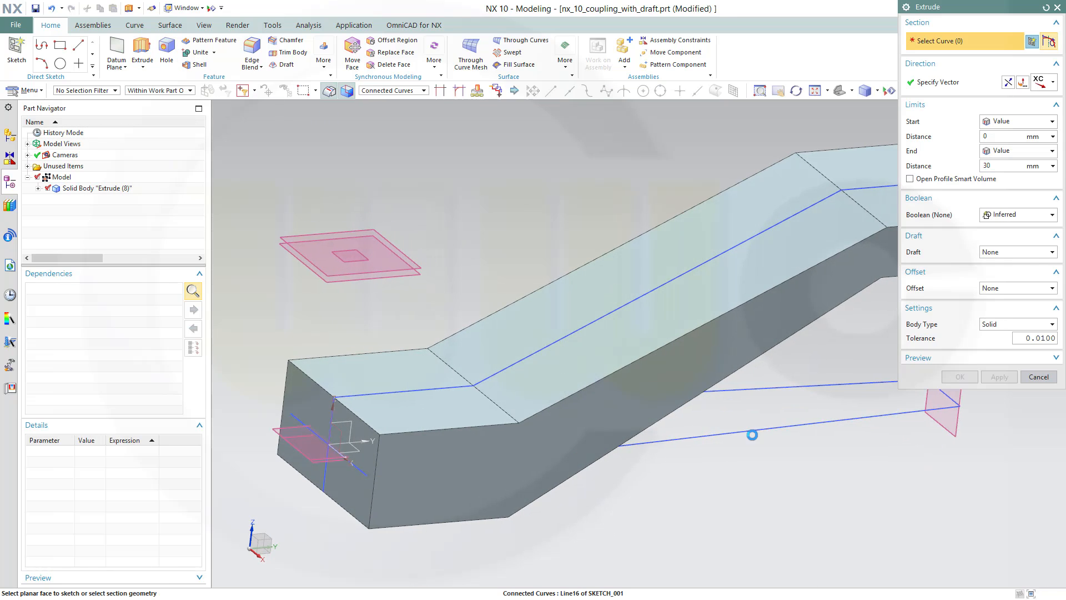
left_click(743, 427)
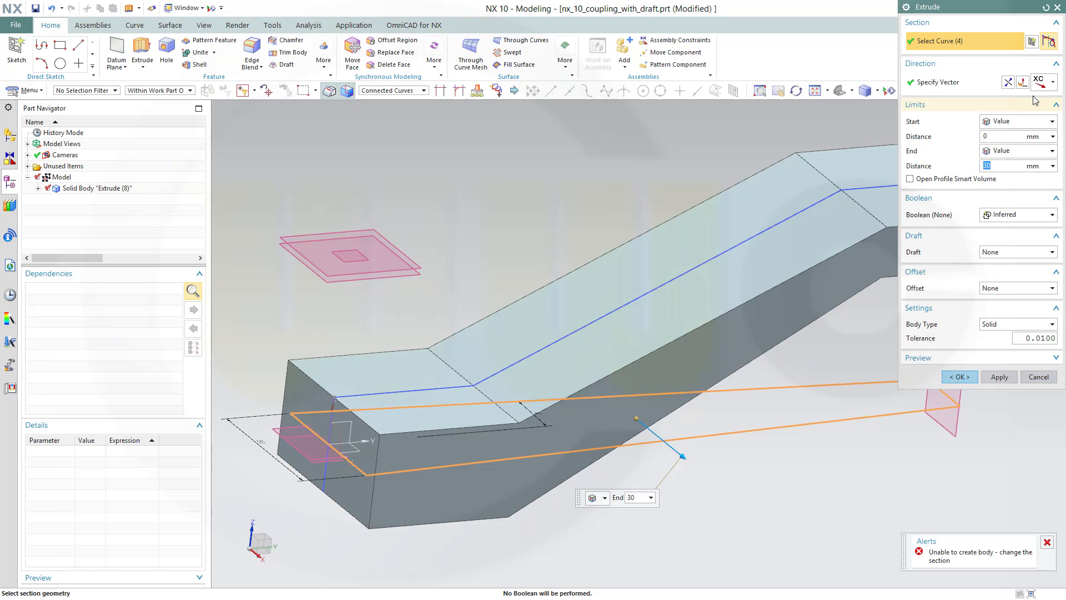
left_click(1055, 83)
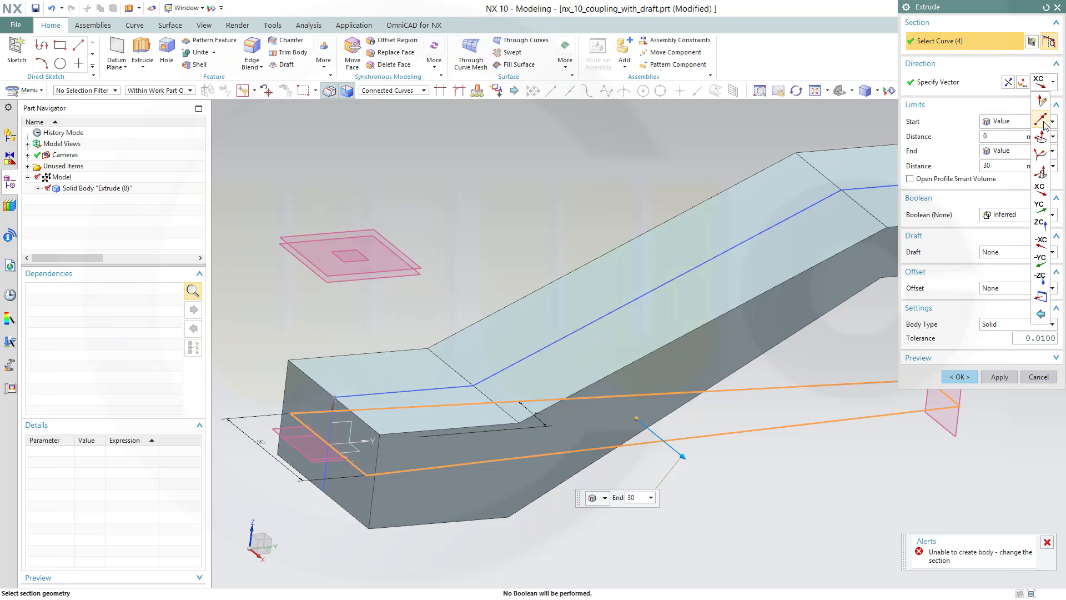
left_click(1042, 224)
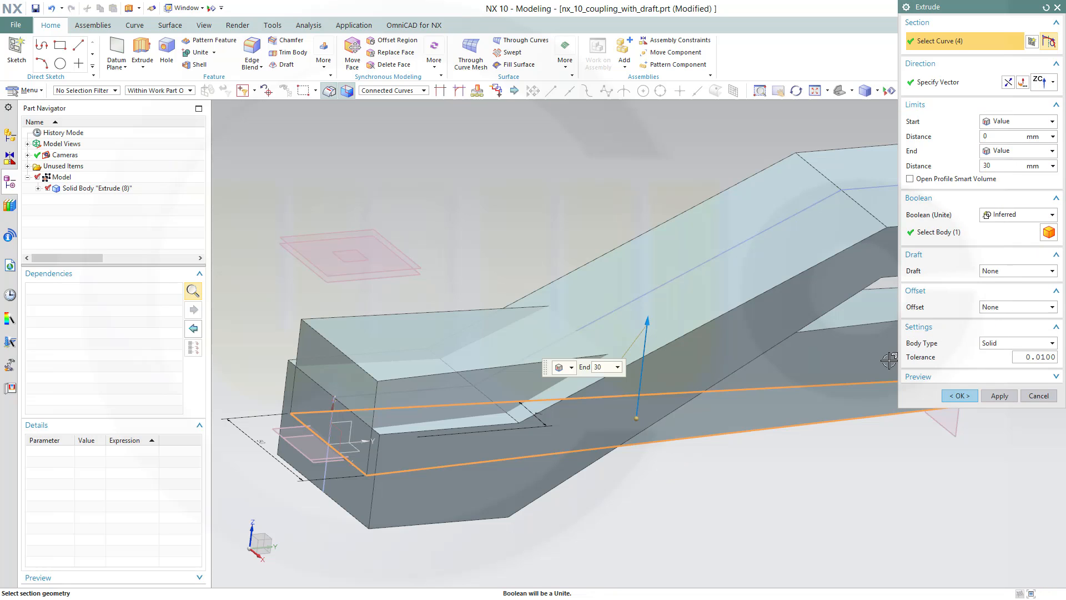
left_click(1054, 215)
left_click(1005, 261)
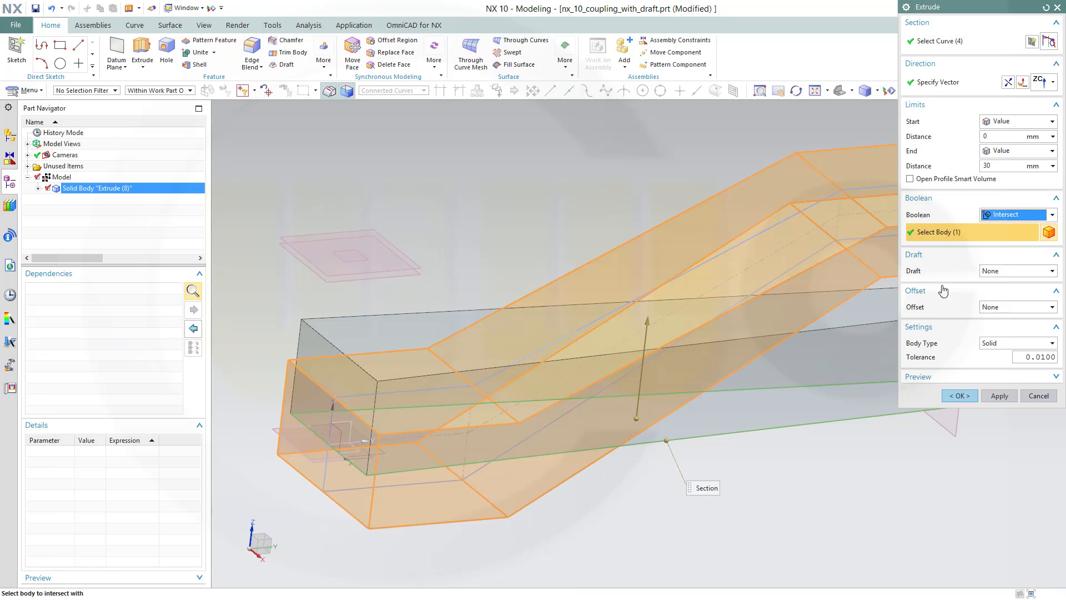
- Set both the start and end limits of the trapezoid extrusion to Through All and create the feature
left_click(1053, 123)
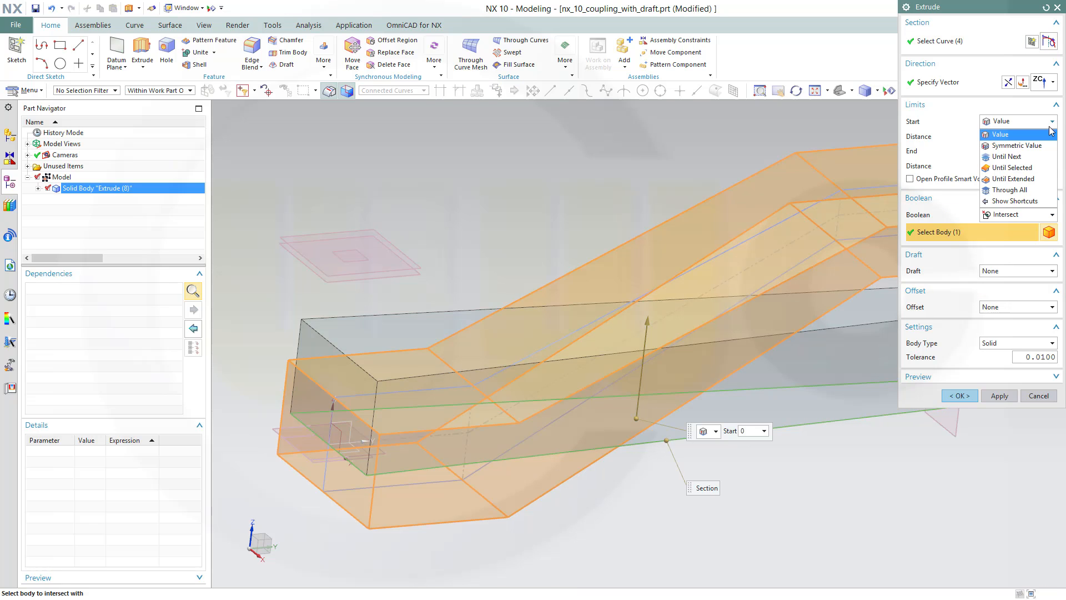
left_click(1017, 201)
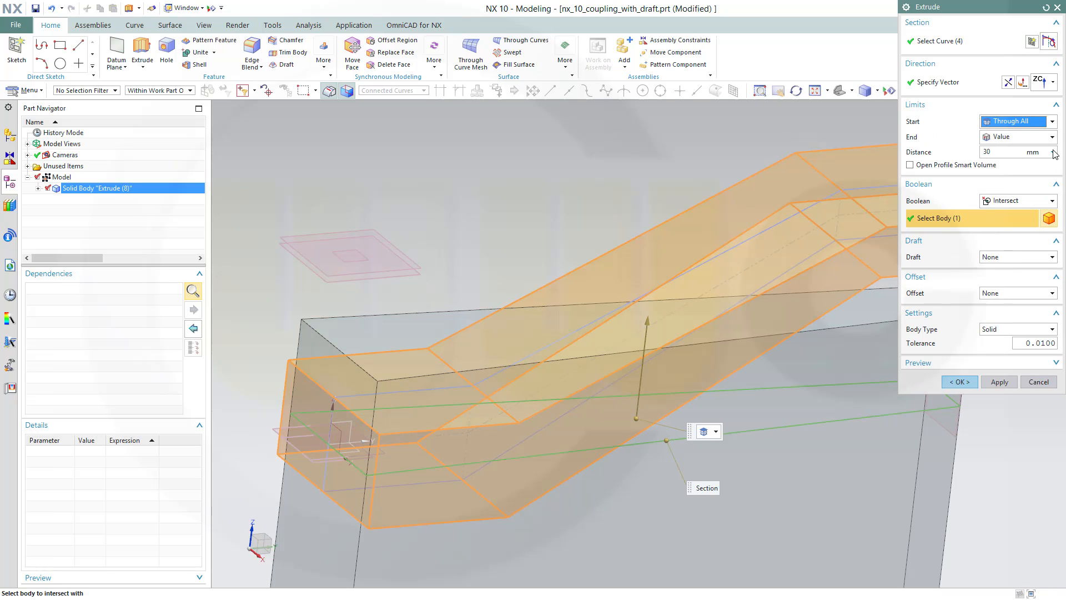
left_click(1052, 152)
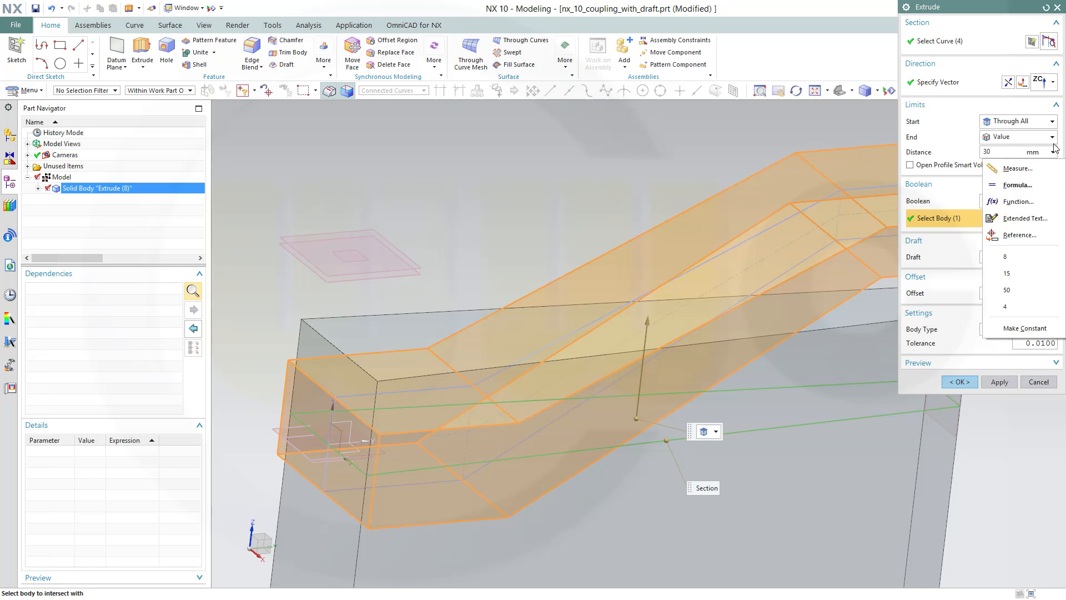
left_click(1054, 148)
left_click(1053, 137)
left_click(1016, 210)
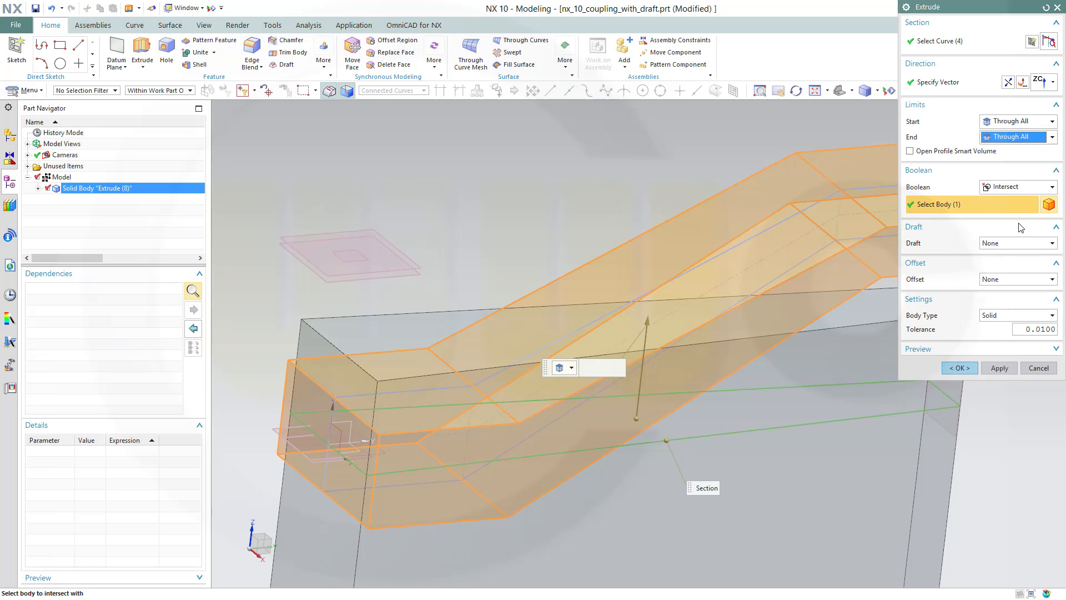
left_click(962, 368)
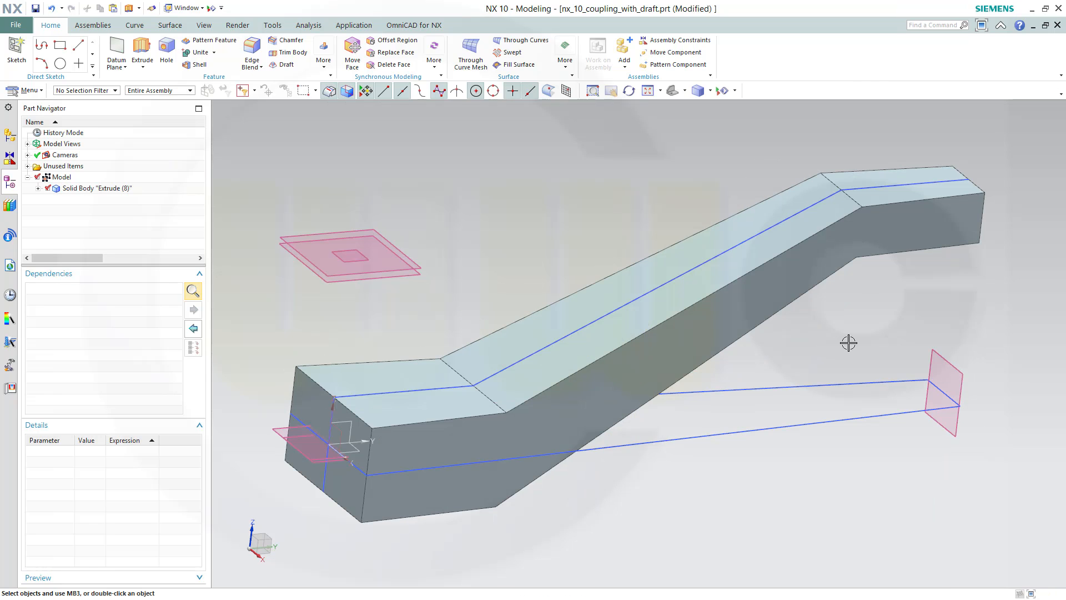
- Restore timestamp order in the Part Navigator and hide the trapezoid sketch SKETCH_001
mouse_move(845, 343)
middle_mouse_down()
mouse_move(831, 333)
mouse_move(832, 311)
mouse_move(833, 333)
middle_mouse_up()
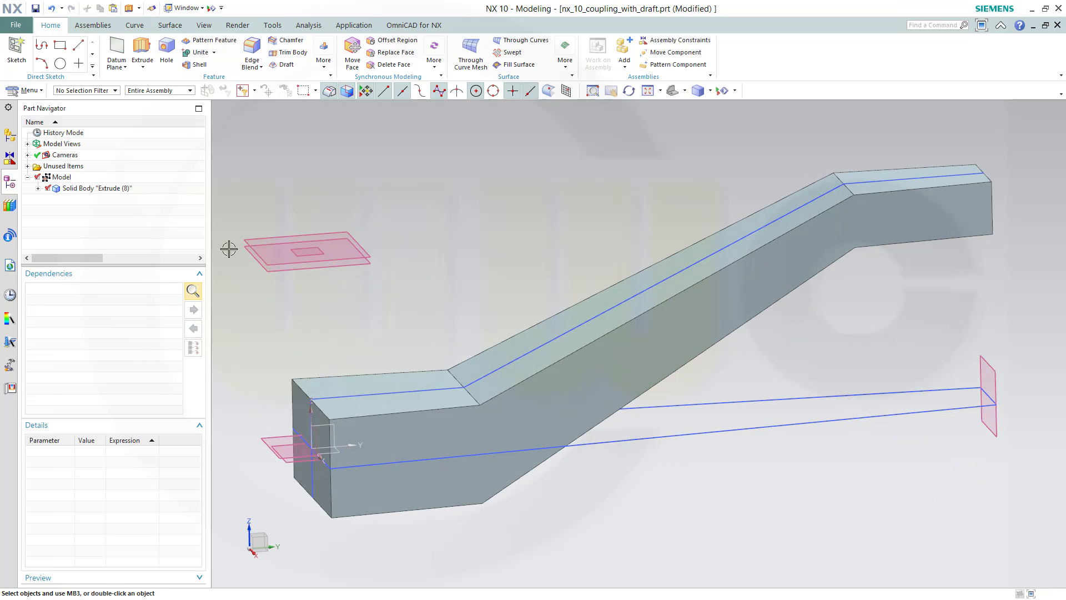
right_click(94, 125)
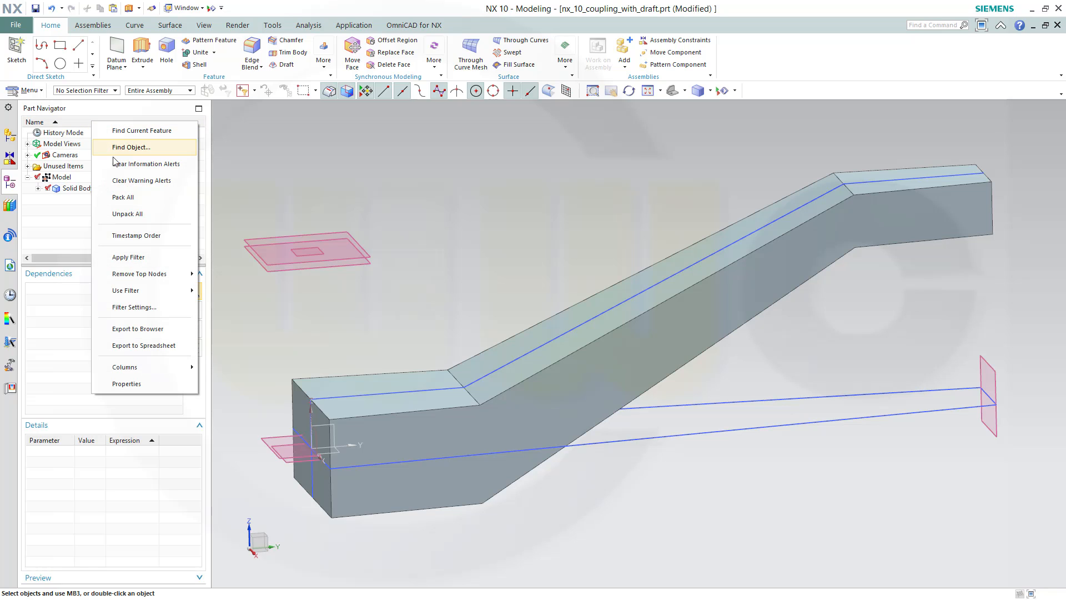
left_click(123, 240)
scroll(119, 240, "down", 2)
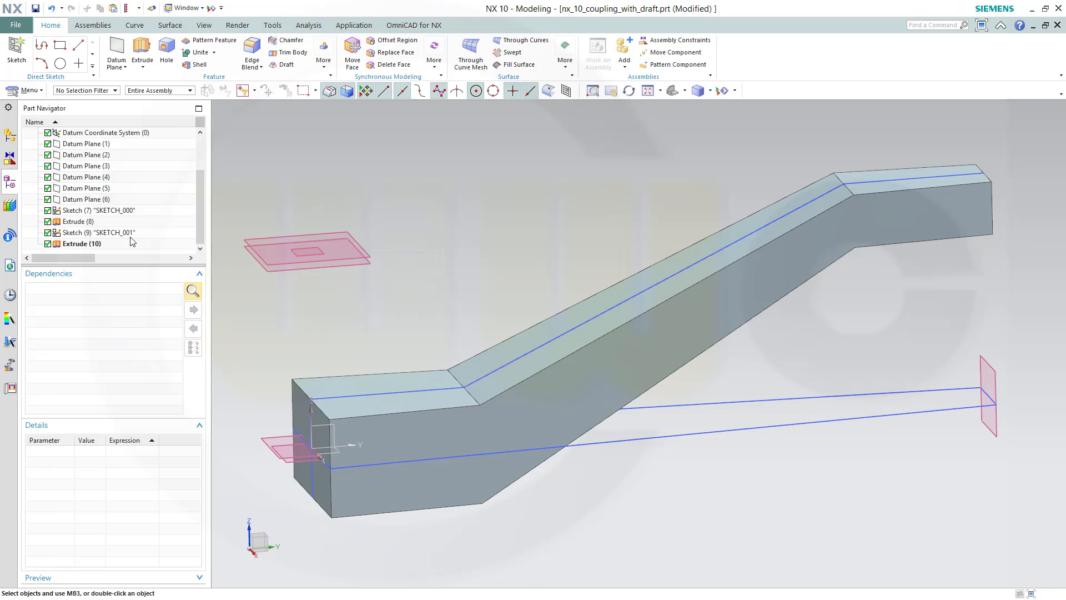
right_click(123, 239)
left_click(145, 153)
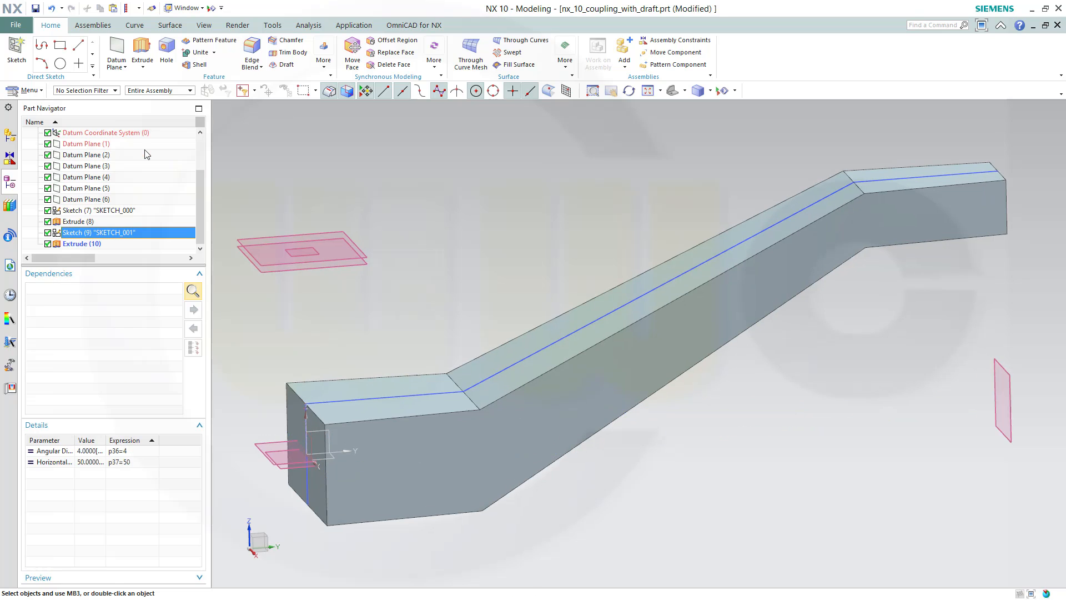
scroll(428, 236, "down", 1)
scroll(427, 236, "down", 2)
scroll(509, 301, "up", 3)
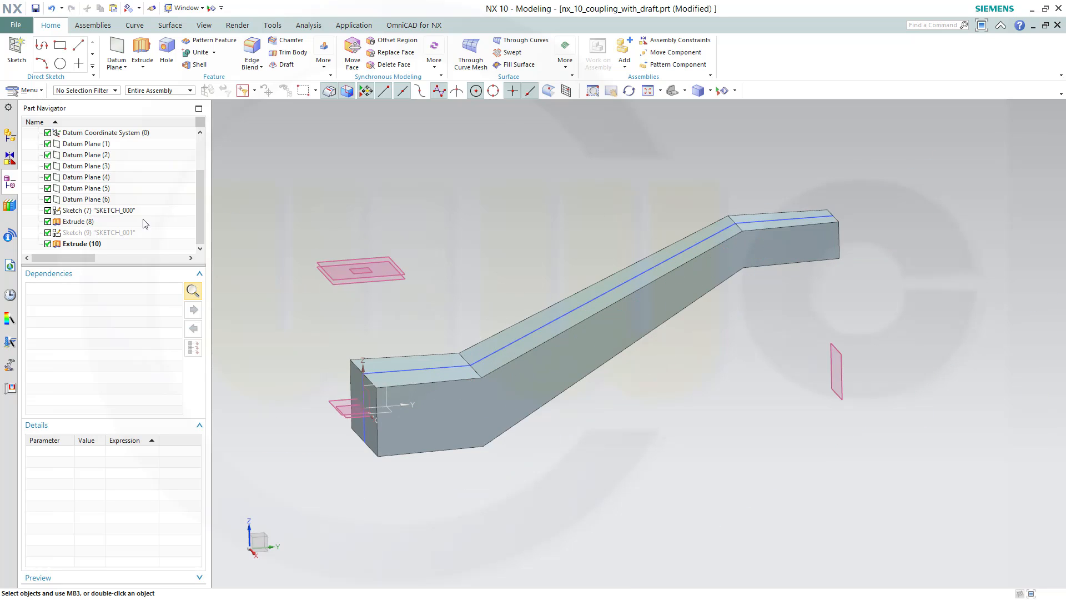
- Copy the arm outline sketch SKETCH_000 and paste it as a new feature with its default references
left_click(78, 211)
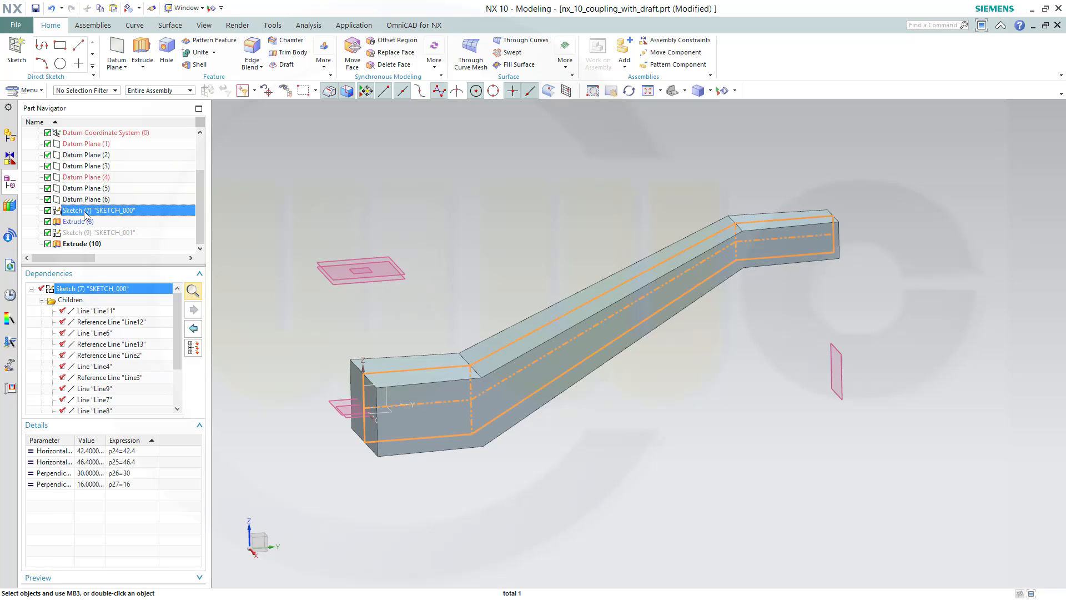
right_click(84, 211)
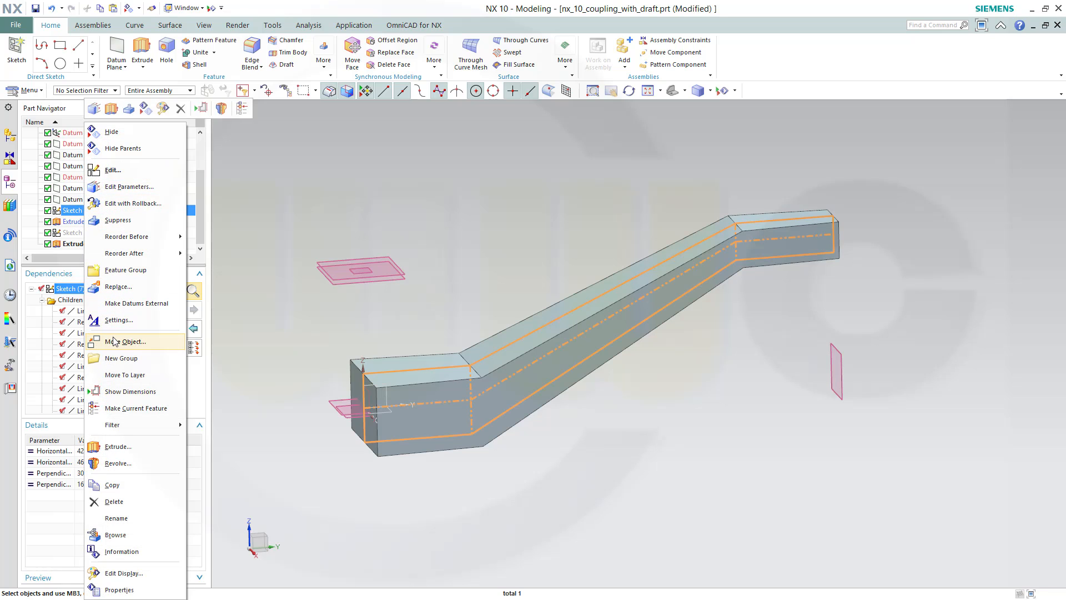
left_click(112, 487)
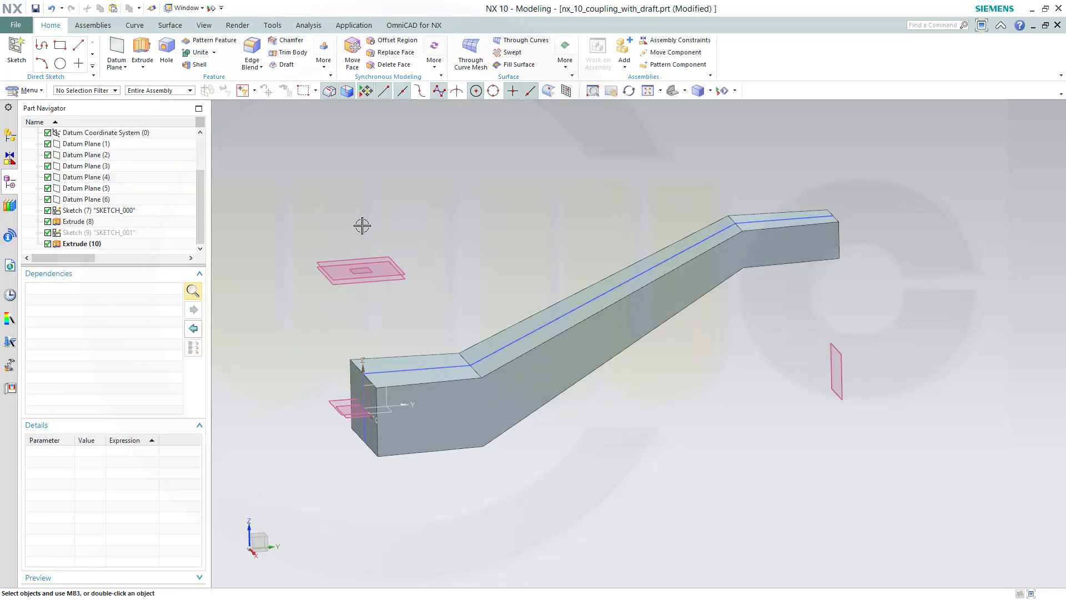
key("ctrl+v")
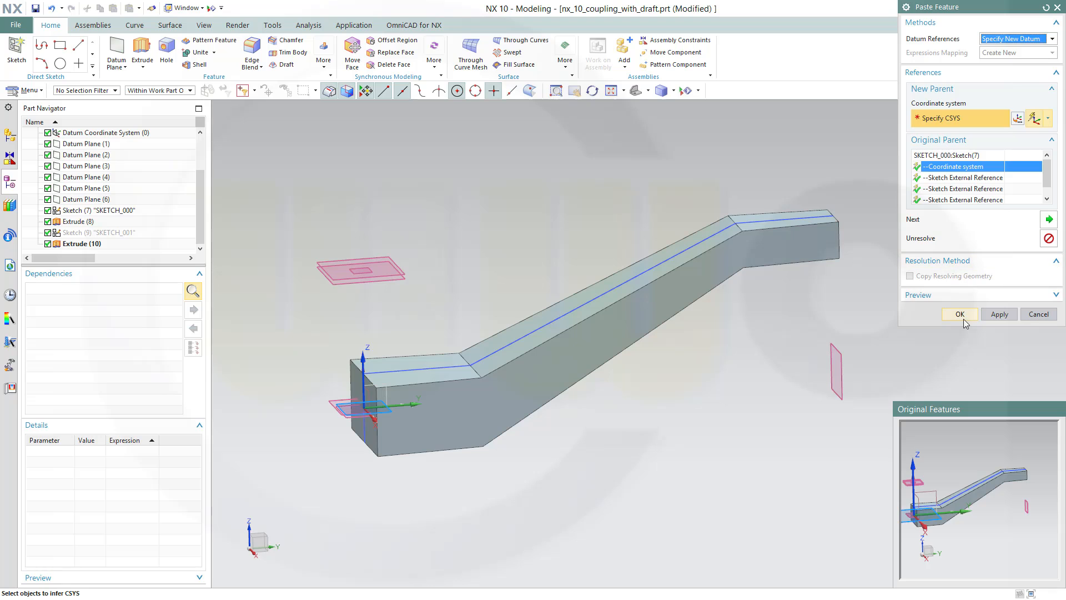
left_click(960, 313)
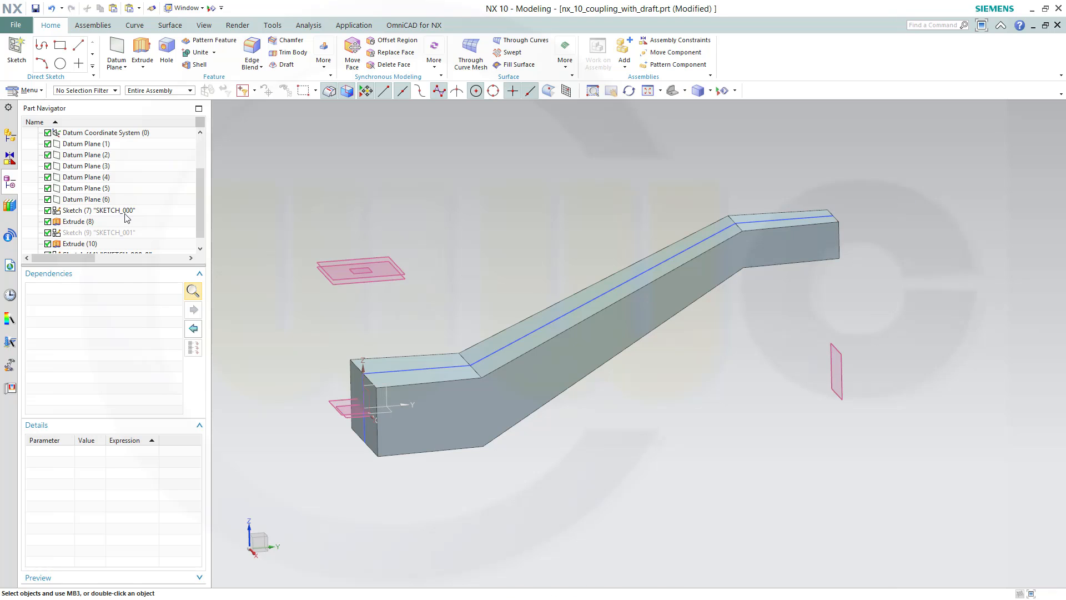
- Hide the original arm outline sketch SKETCH_000
right_click(125, 217)
left_click(155, 133)
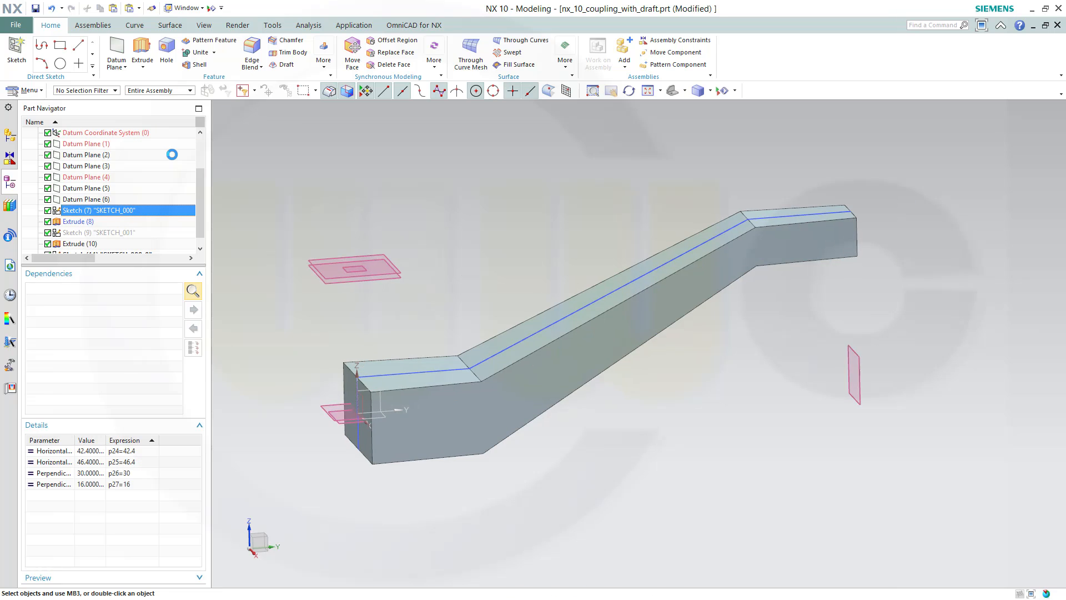
scroll(278, 322, "up", 2)
scroll(344, 369, "down", 3)
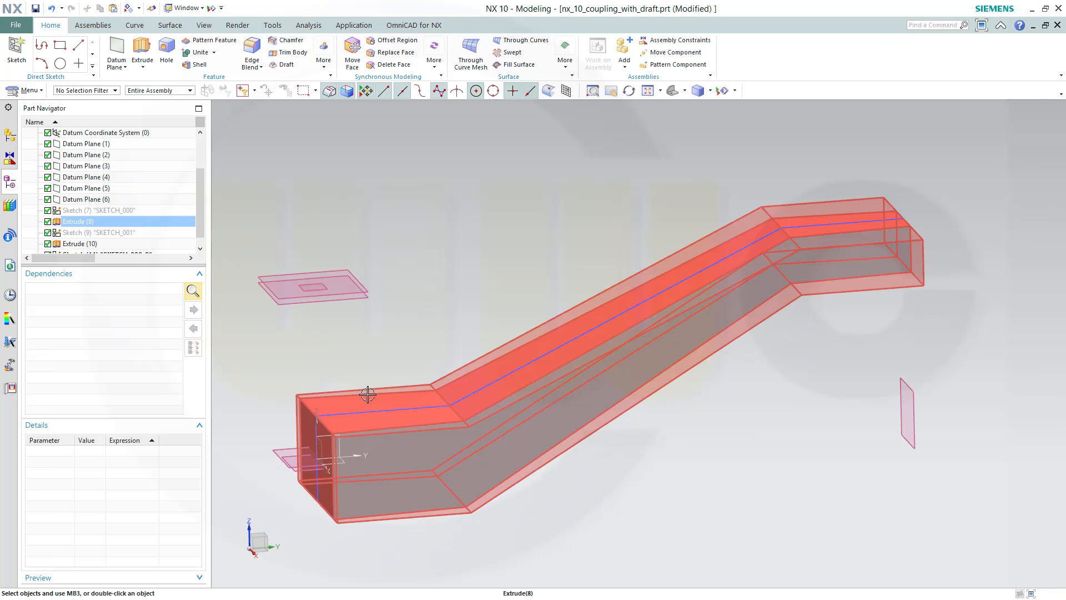
- Open the pasted sketch copy for editing and convert the vertical lines closing both ends of the arm outline to reference
left_click(200, 249)
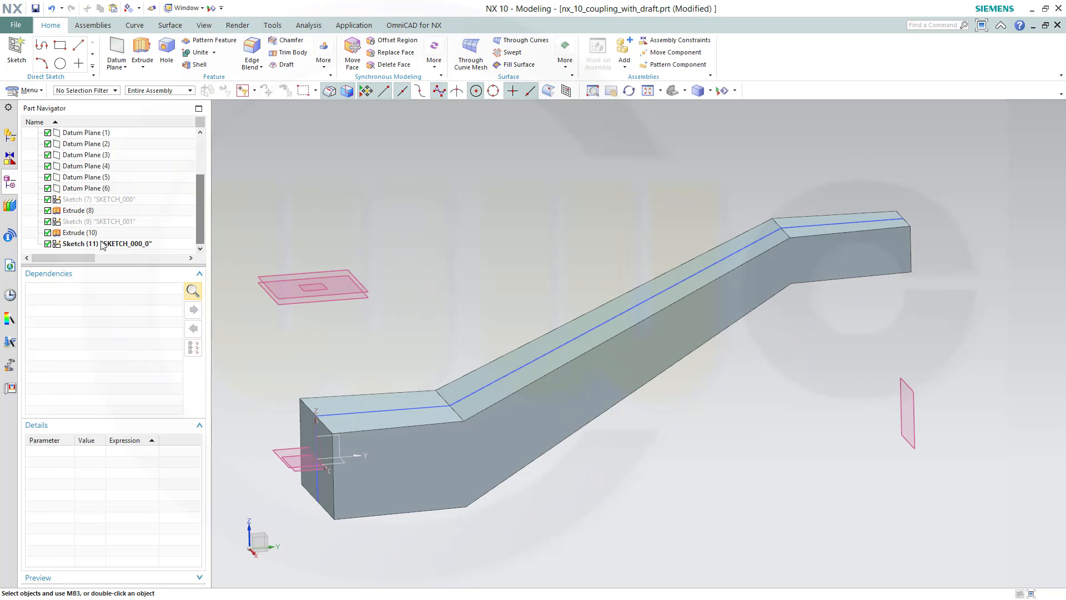
left_click(96, 245)
double_click(97, 244)
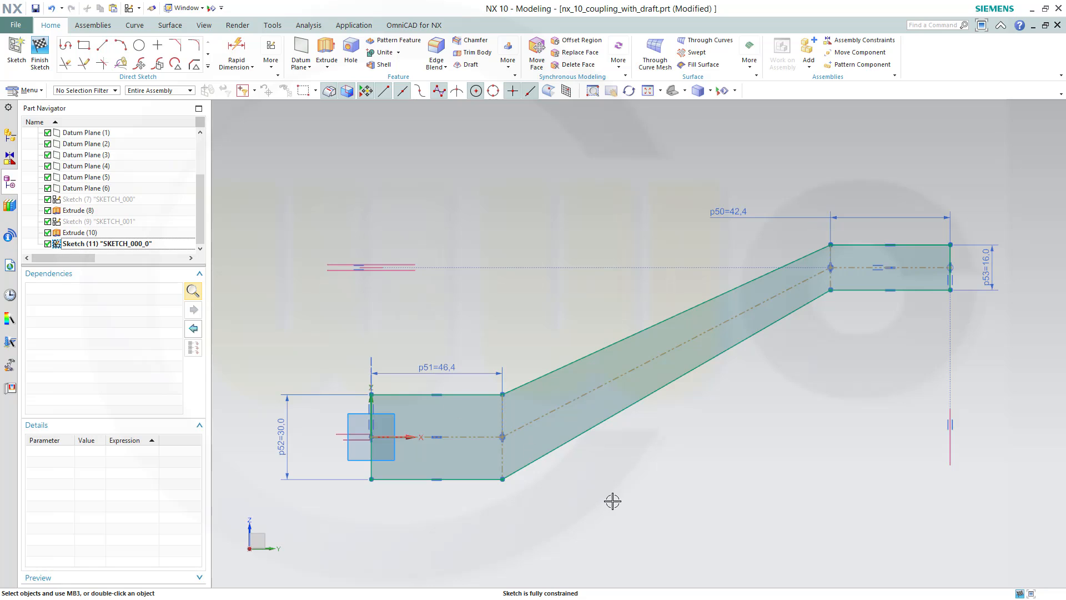
scroll(622, 486, "up", 1)
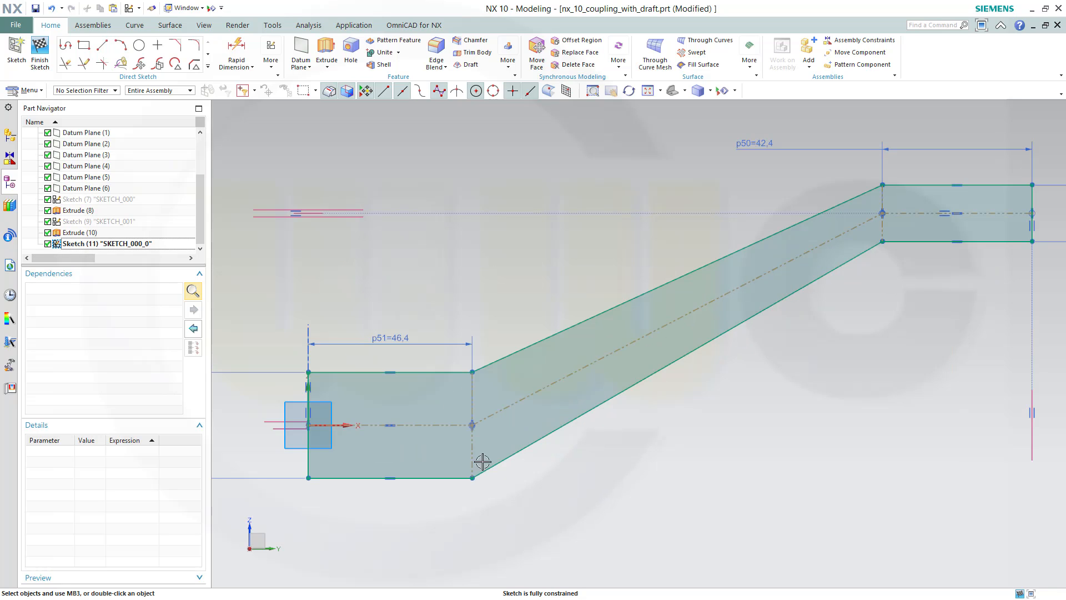
left_click(308, 463)
left_click(359, 429)
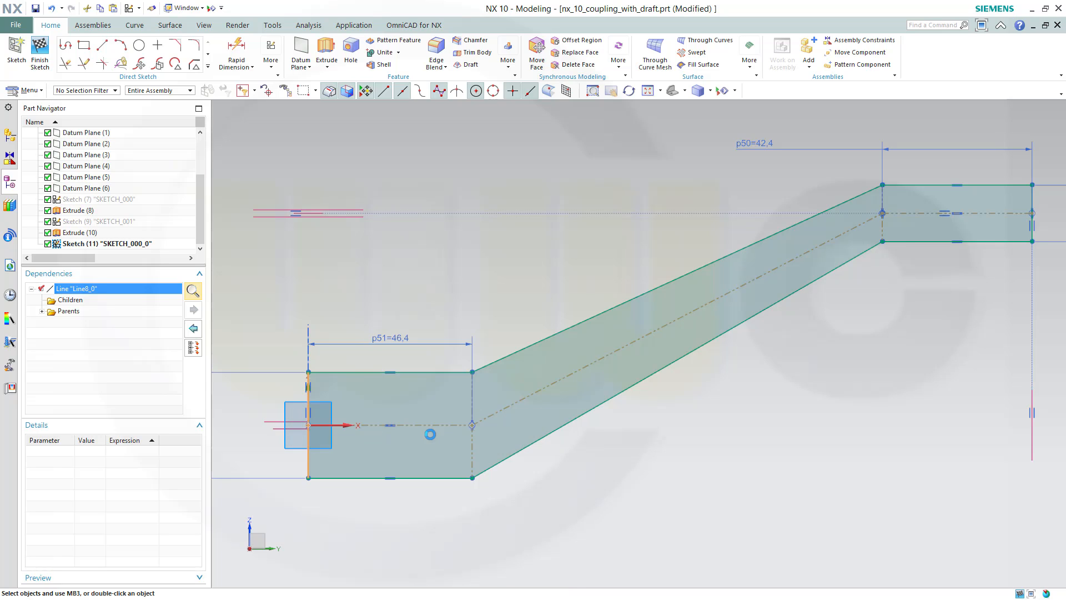
middle_click_drag(825, 368, 674, 431, "shift")
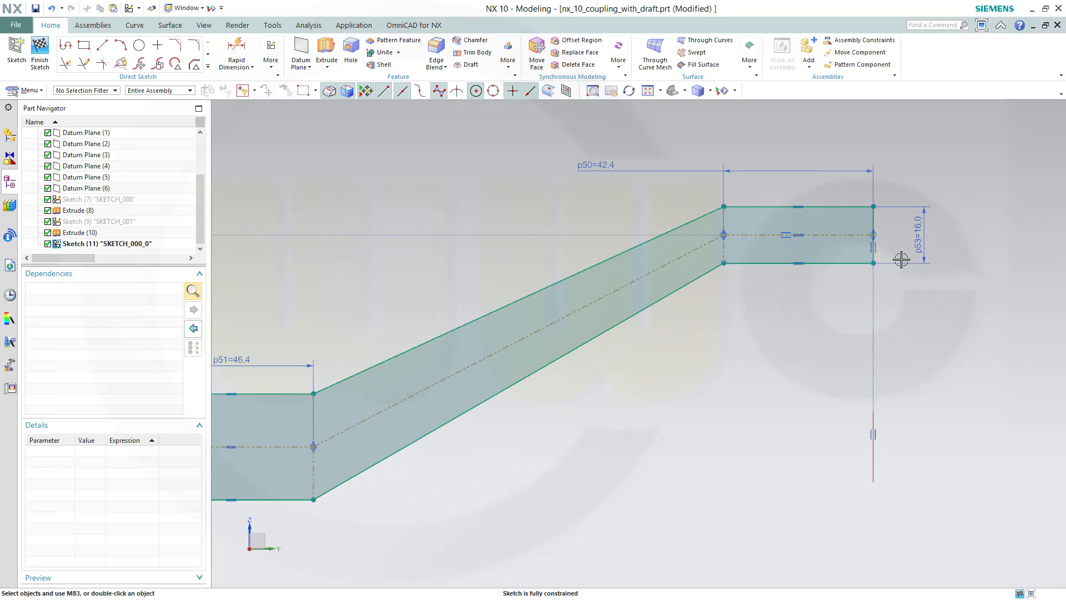
left_click(875, 220)
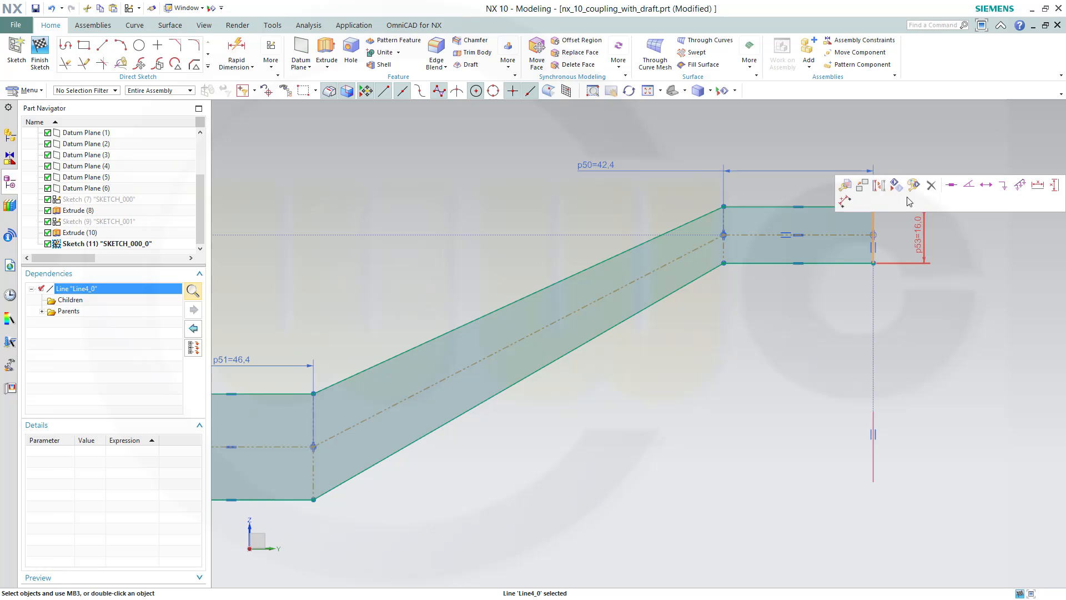
left_click(882, 187)
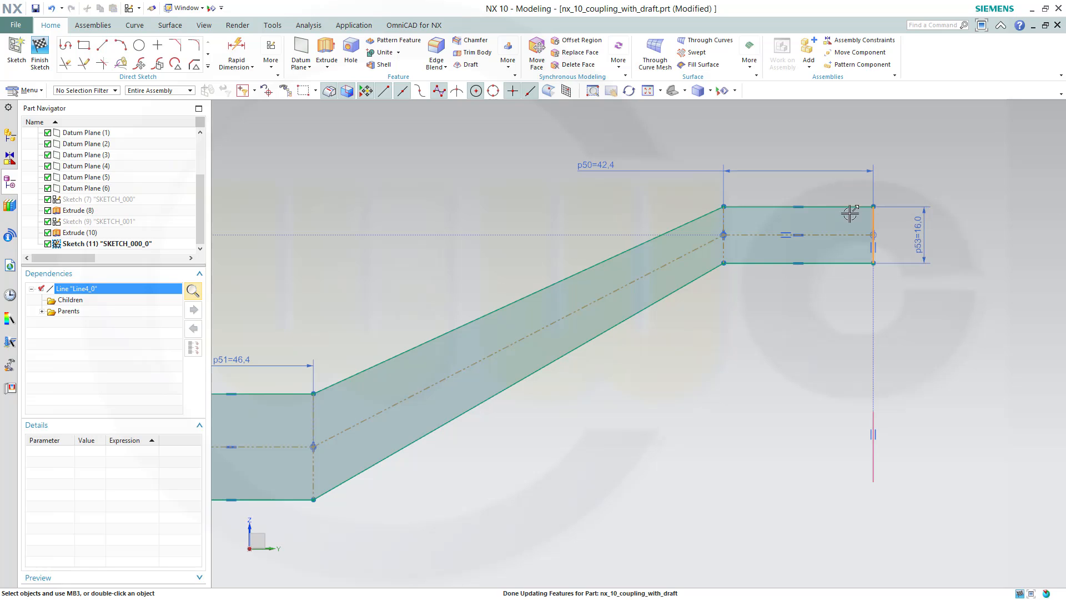
- Convert the arm's three reference centerline segments to active lines and finish editing the sketch copy
left_click(763, 237)
left_click(817, 220)
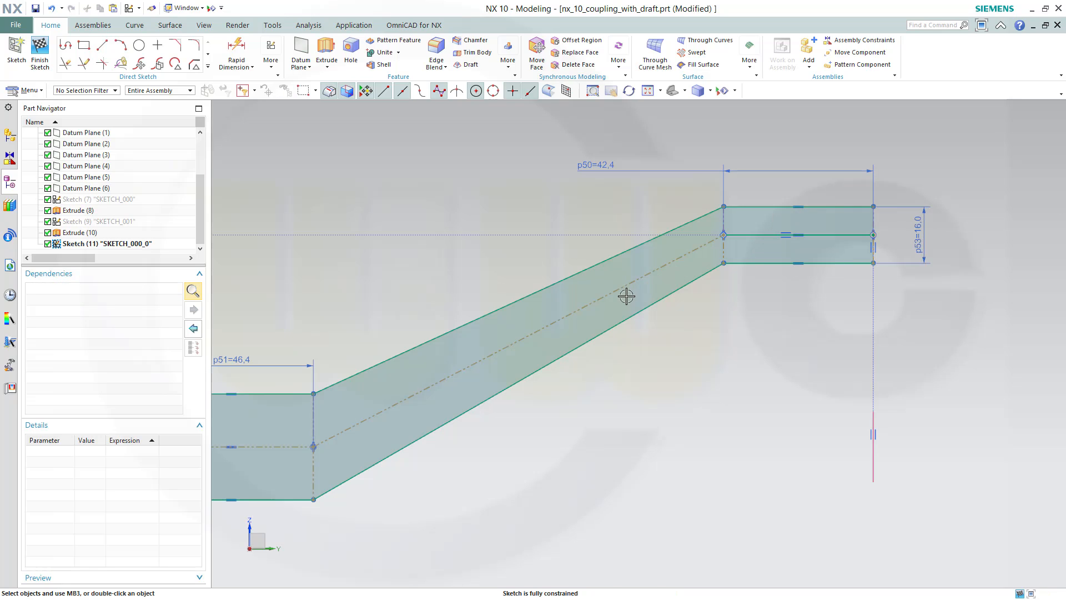
left_click(604, 297)
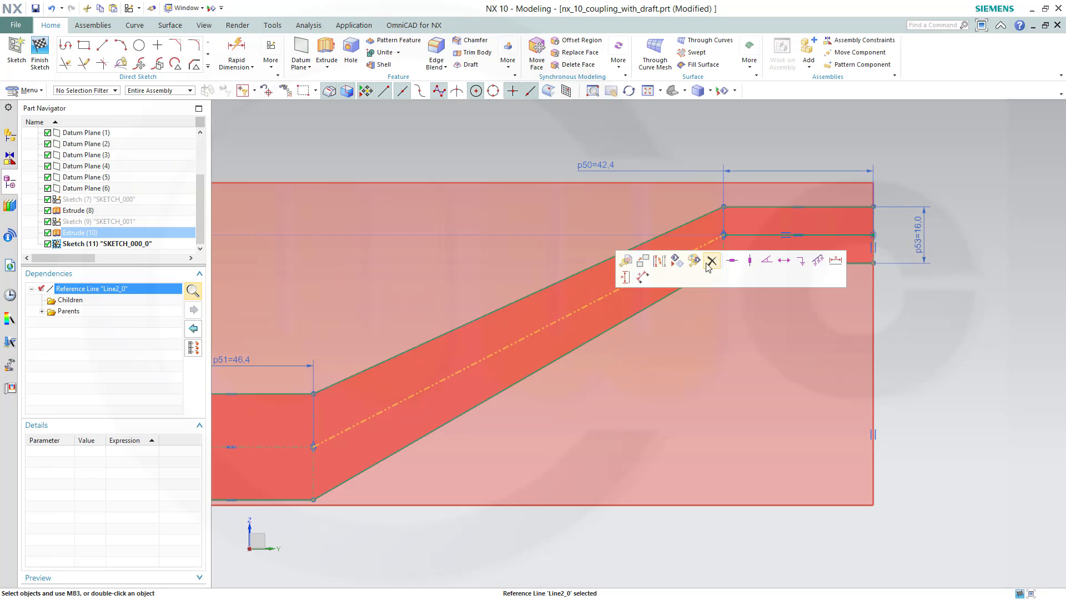
left_click(659, 262)
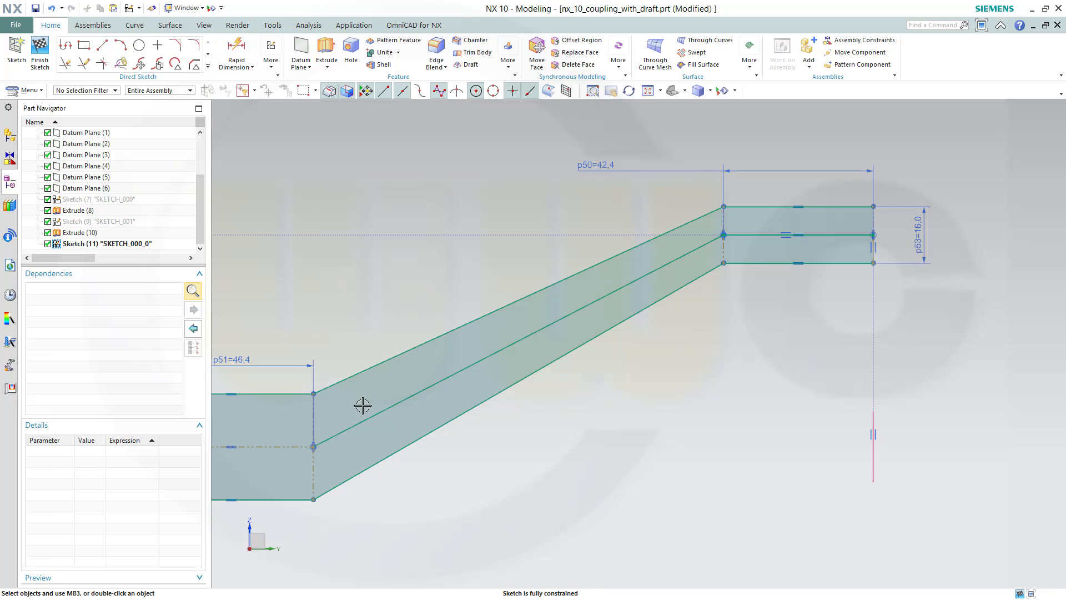
left_click(272, 446)
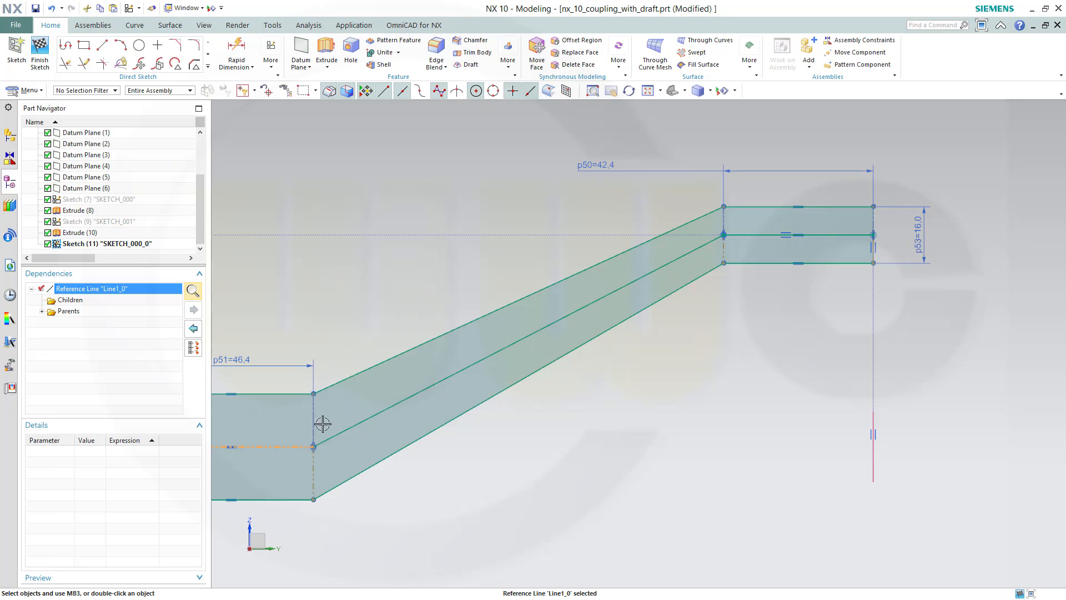
key("Escape")
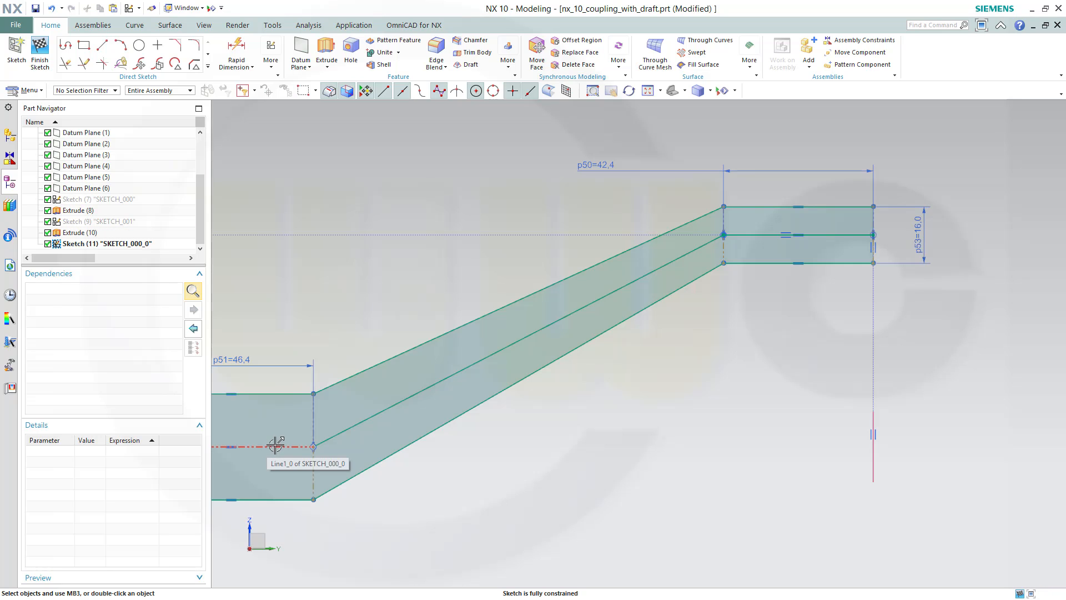
left_click(276, 445)
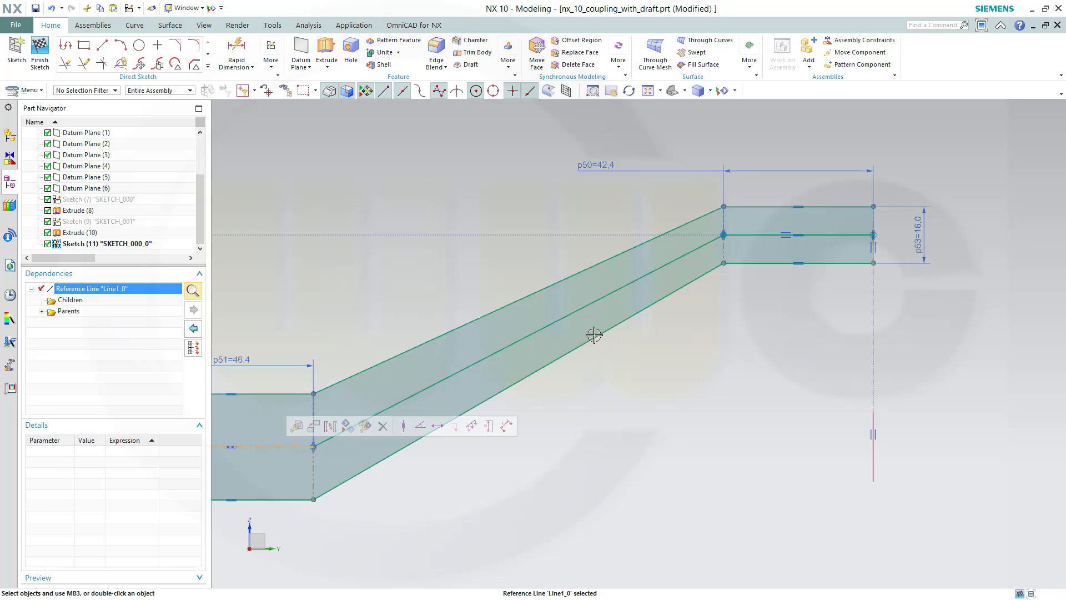
left_click(329, 427)
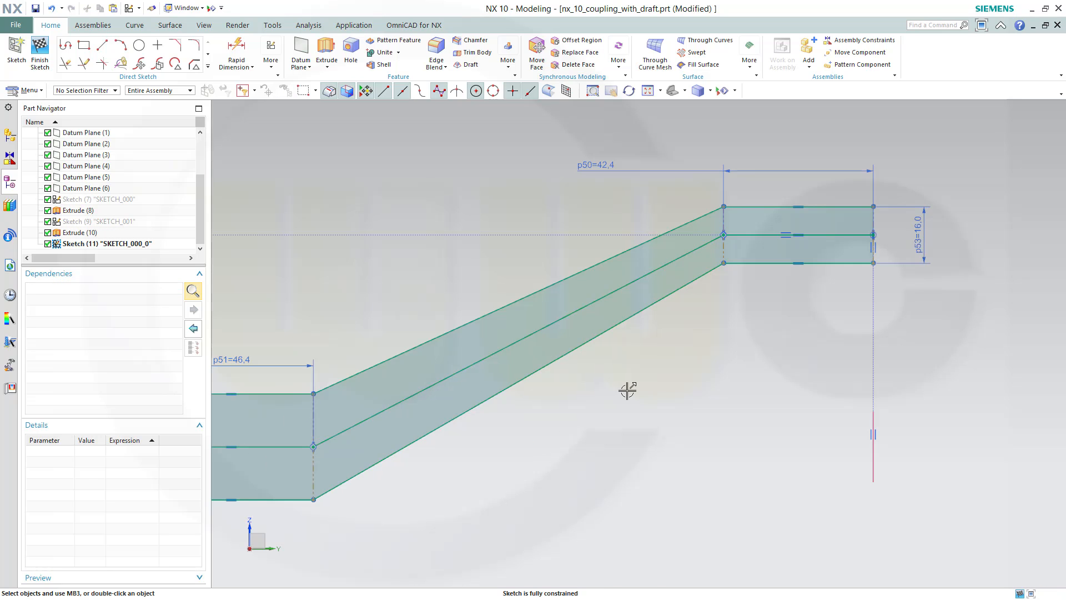
left_click(40, 54)
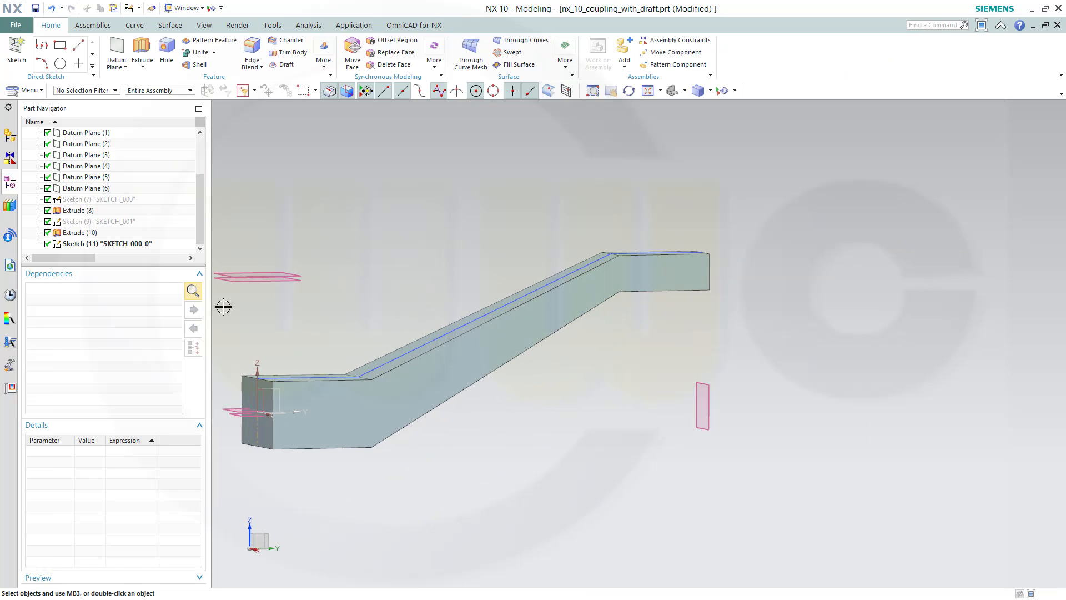
- Turn off timestamp order in the Part Navigator and hide the arm's solid body
right_click(66, 124)
left_click(123, 205)
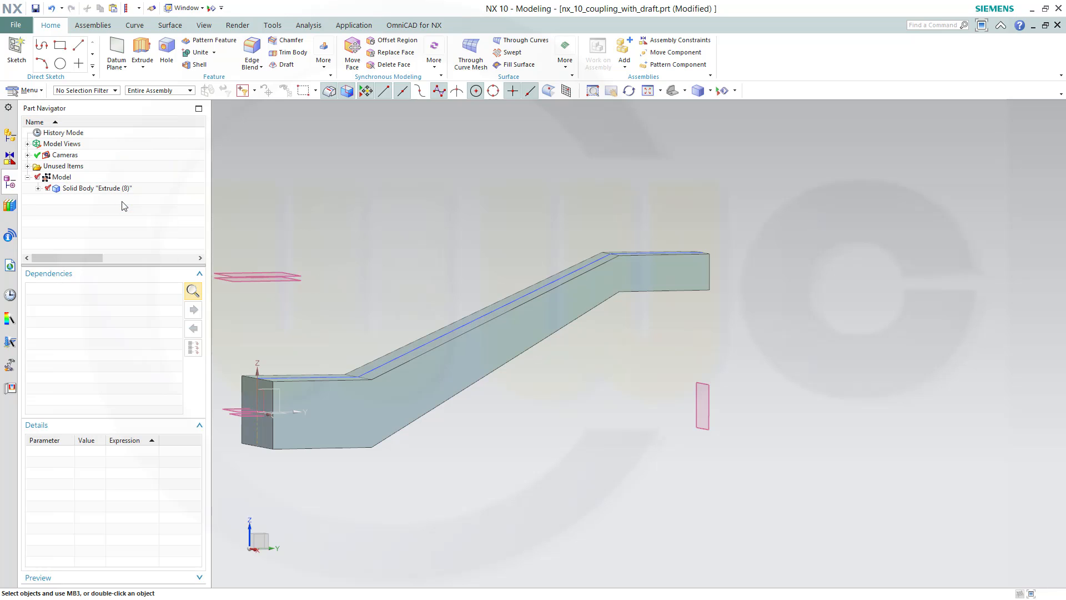
left_click(48, 188)
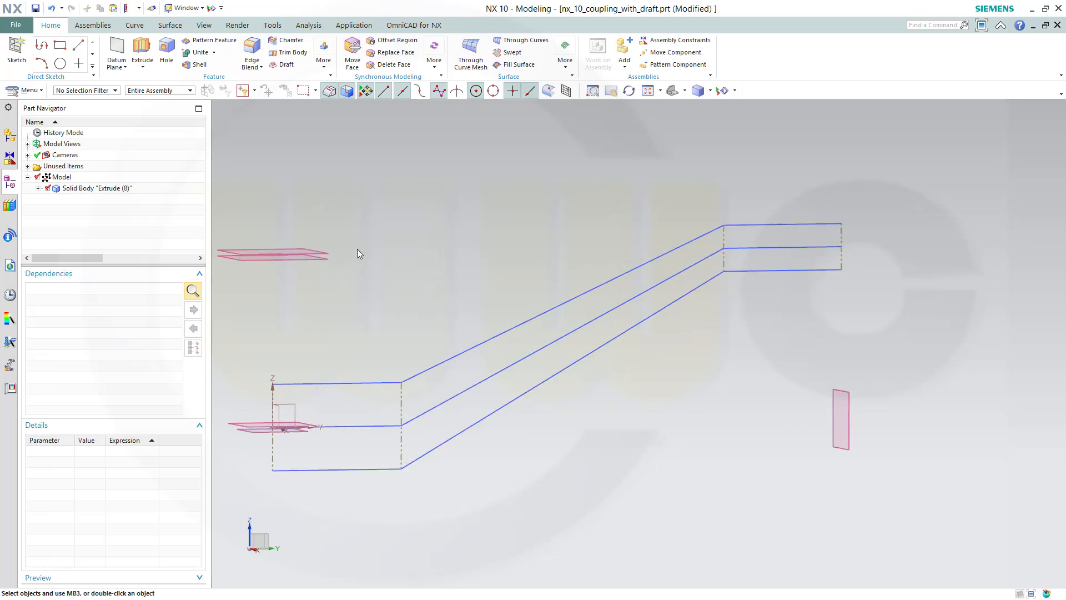
- Extrude the connected centerline segments of the sketch copy along XC as a sheet with a symmetric distance of 30 mm
key("ctrl+f")
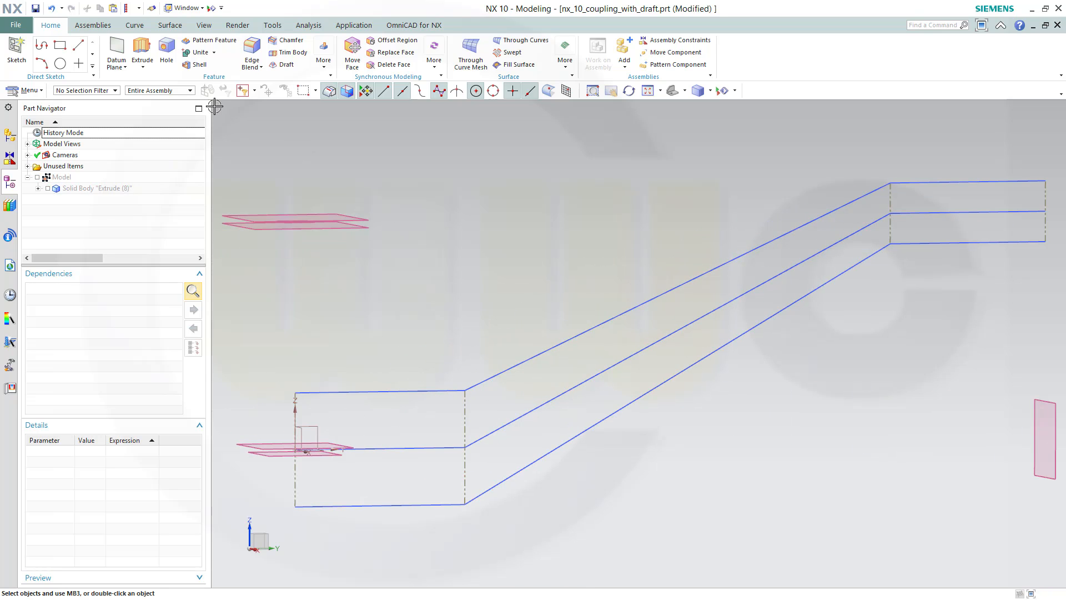
left_click(142, 53)
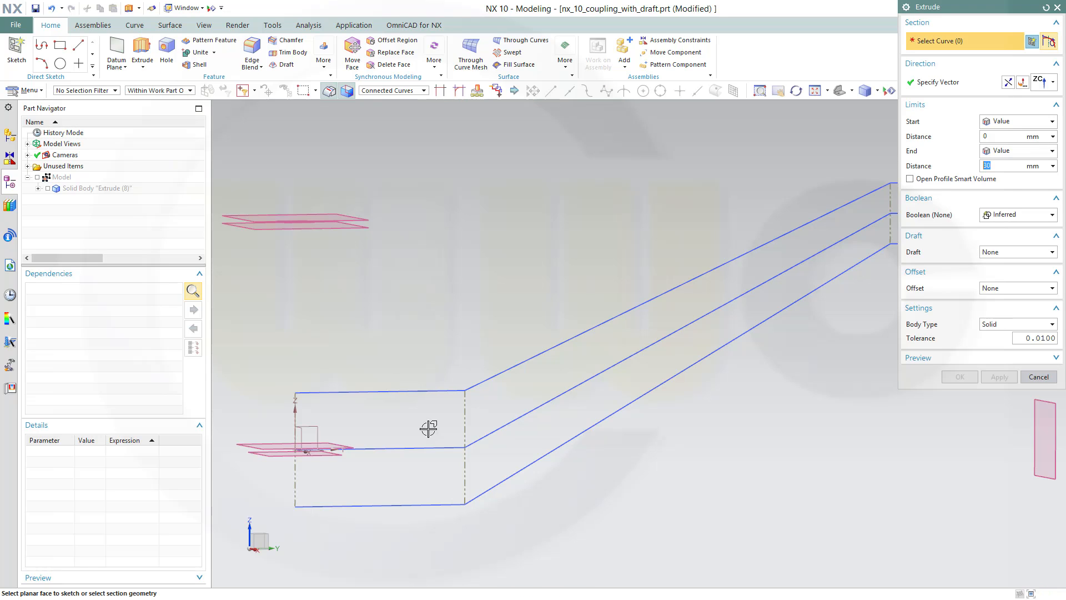
left_click(422, 447)
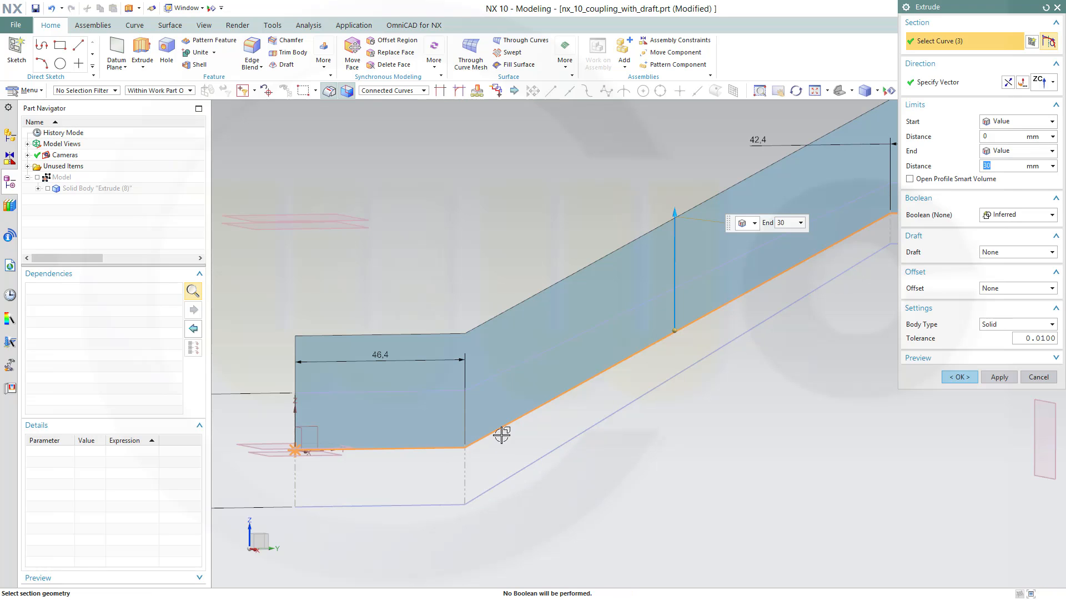
left_click(1054, 83)
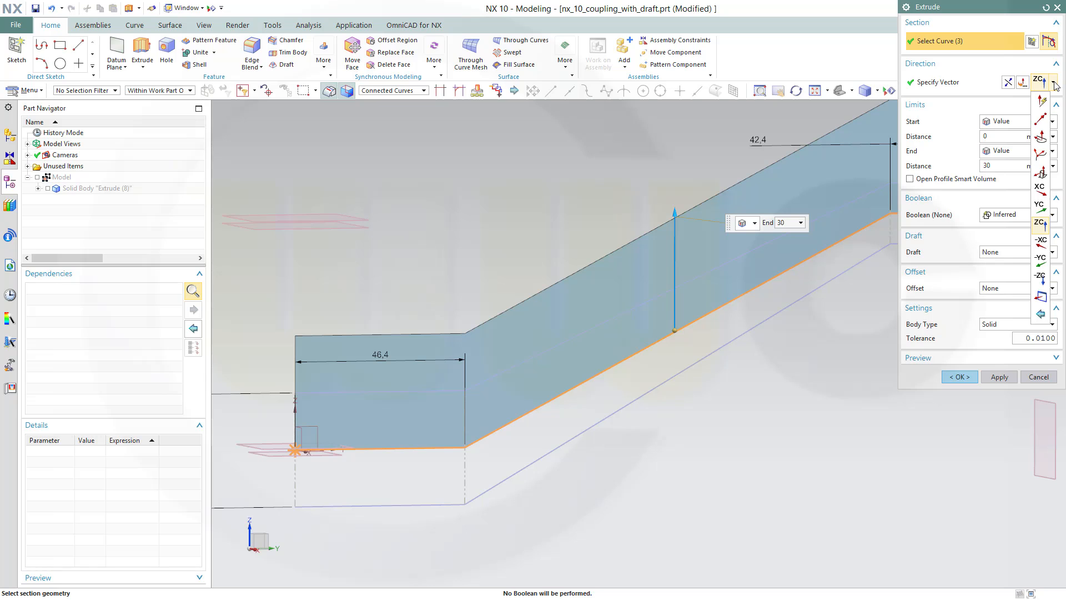
left_click(1040, 188)
middle_click_drag(710, 398, 746, 423)
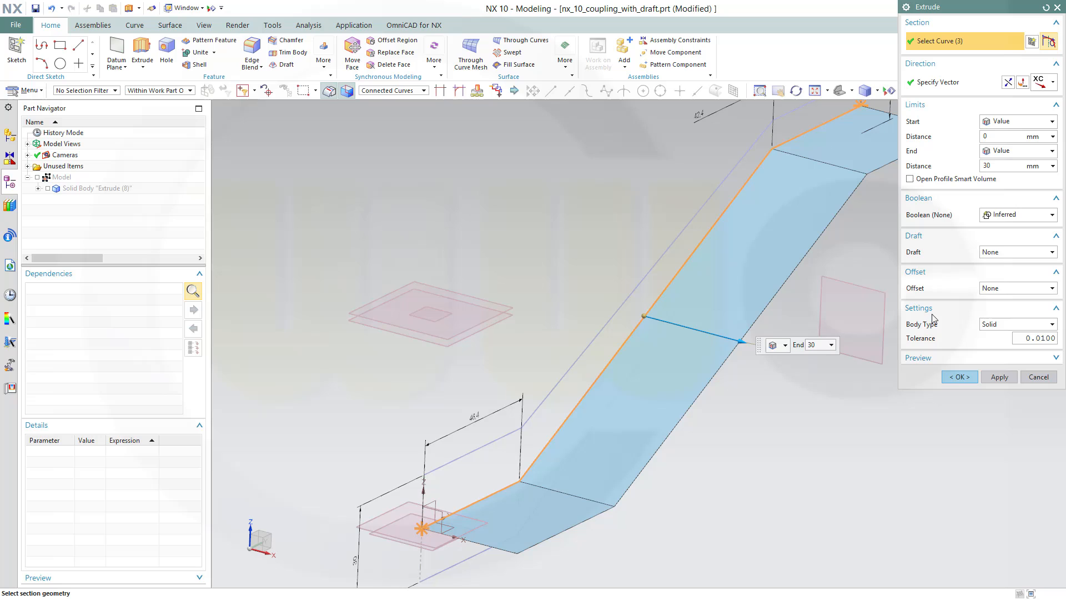
left_click(1052, 123)
left_click(1023, 146)
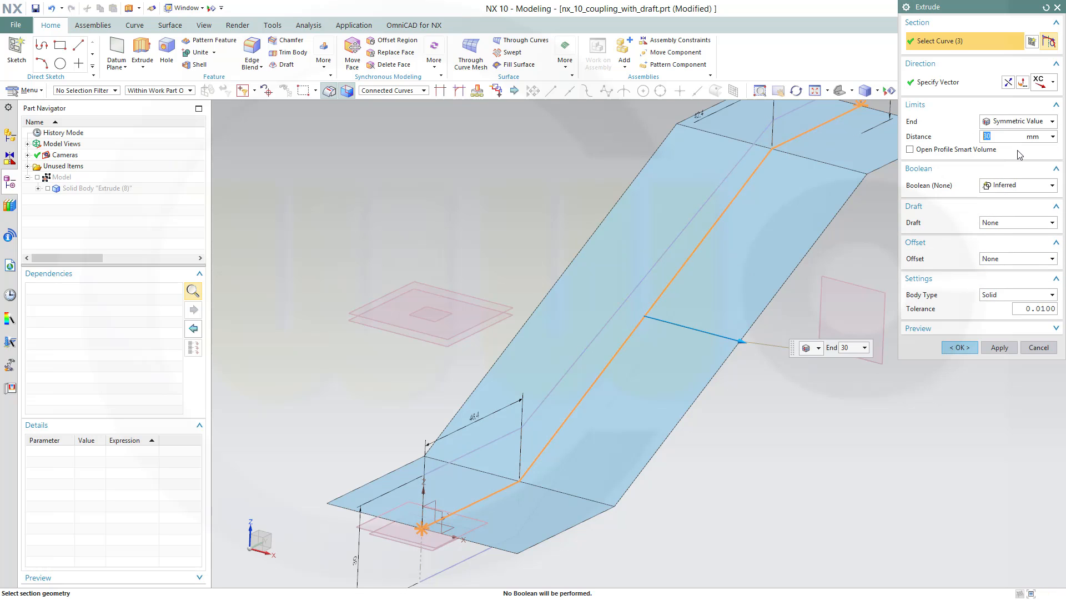
left_click(963, 350)
- Hide the centerline sketch SKETCH_000_0 that belongs to the new sheet body
middle_click_drag(872, 383, 772, 395)
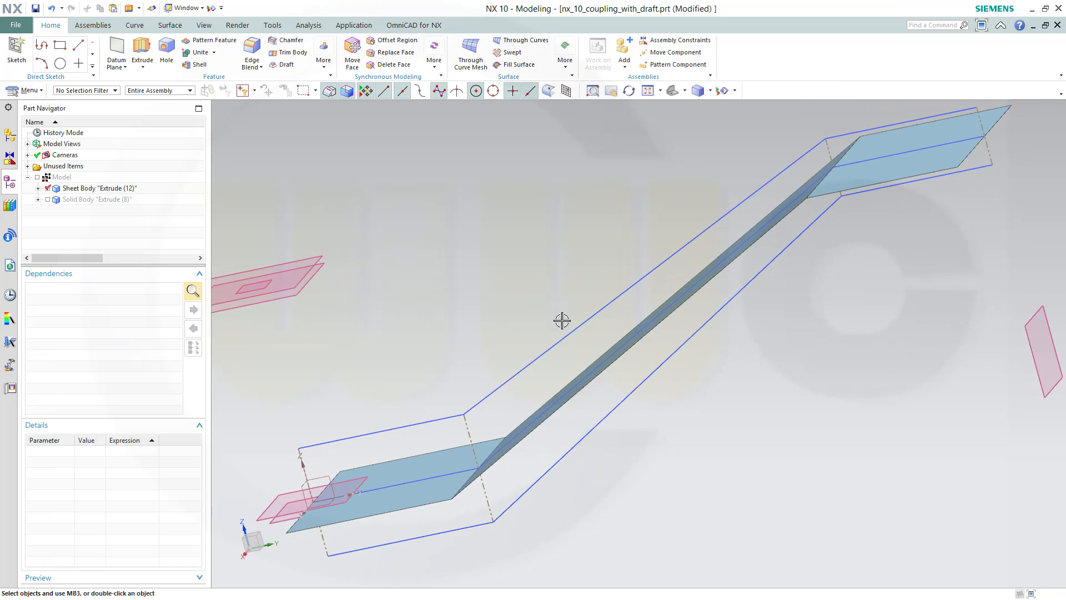
left_click(39, 189)
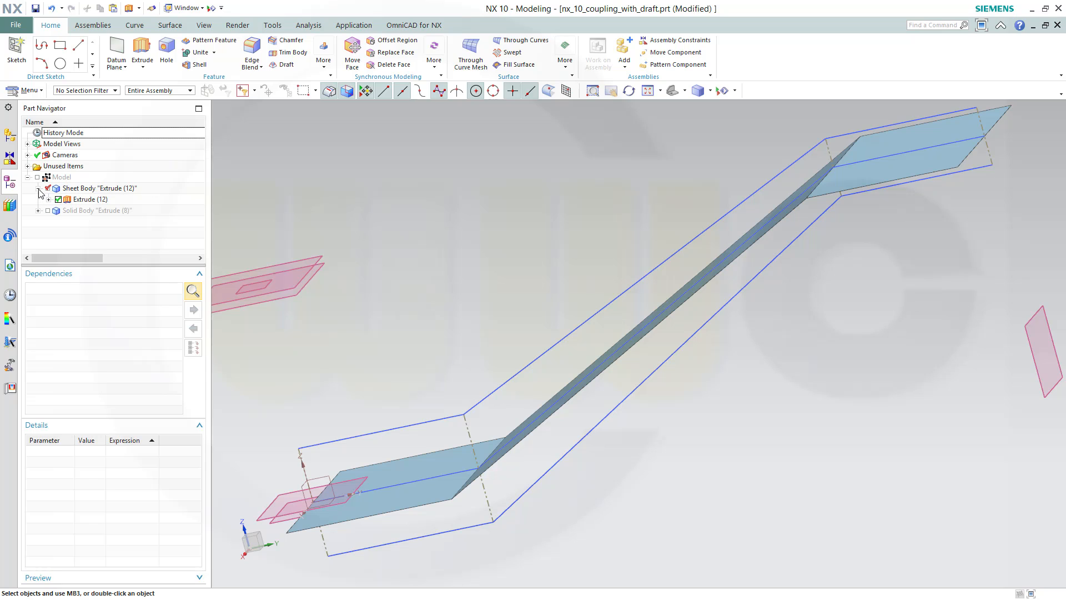
left_click(49, 200)
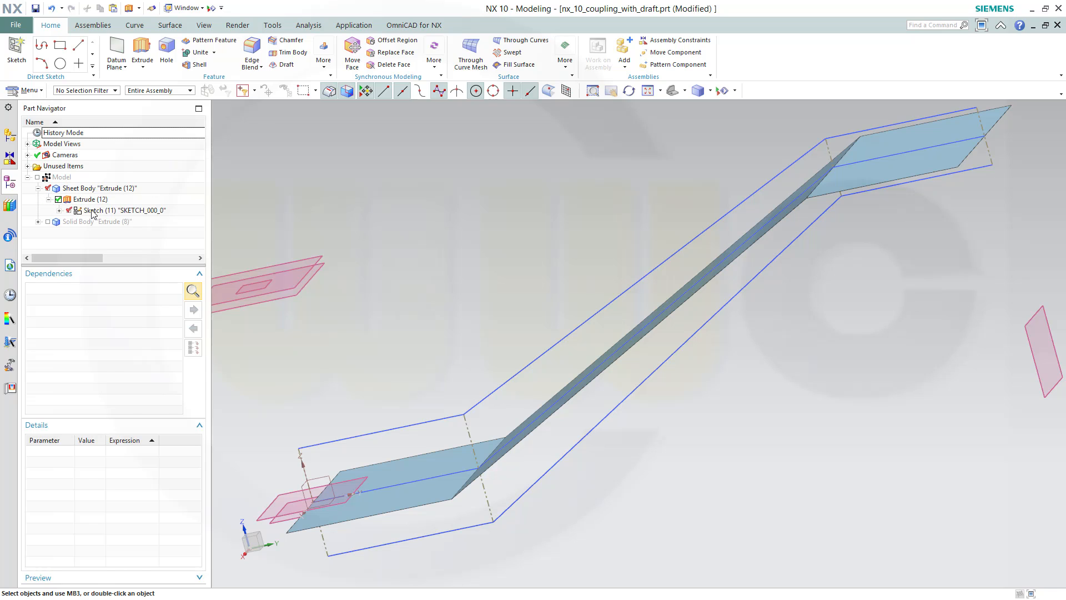
right_click(93, 213)
left_click(129, 131)
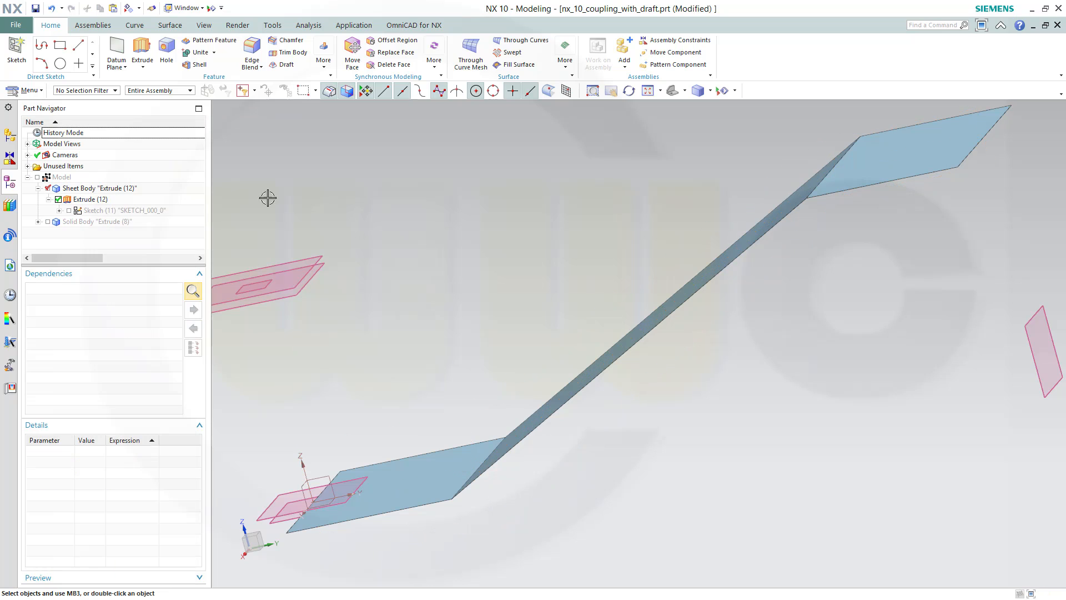
- Edge-blend the sheet's lower bend with a 25 mm radius and its upper bend with an 18 mm radius
middle_click_drag(268, 198, 340, 210)
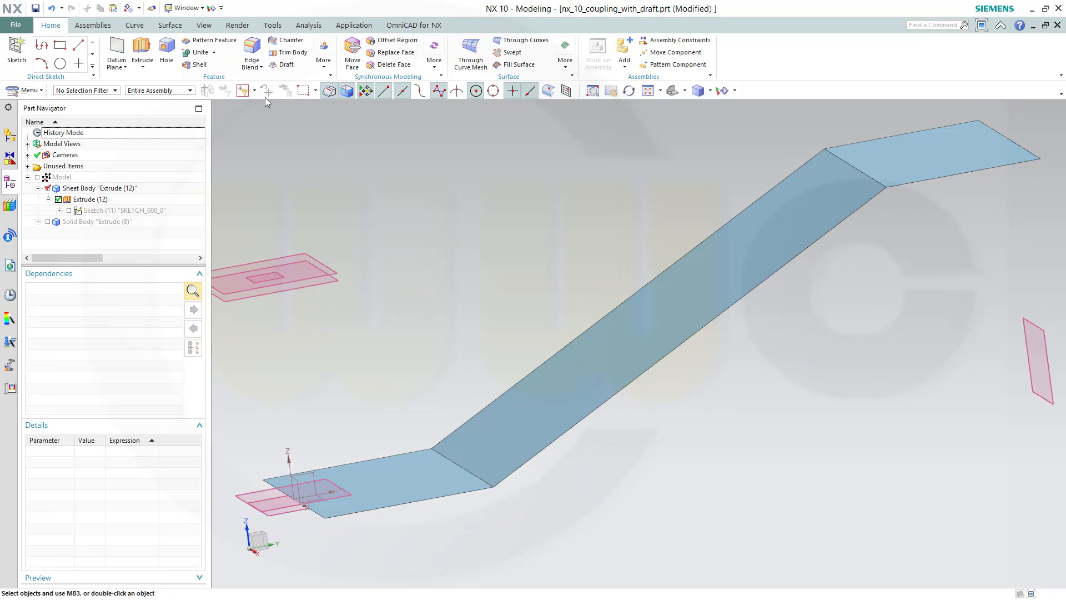
left_click(170, 25)
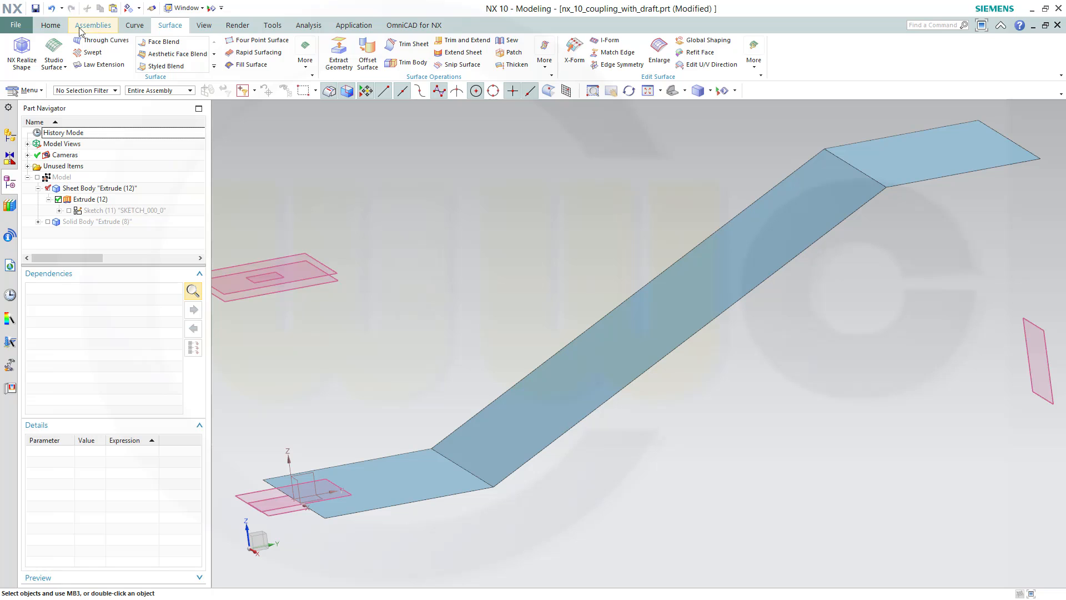
left_click(51, 26)
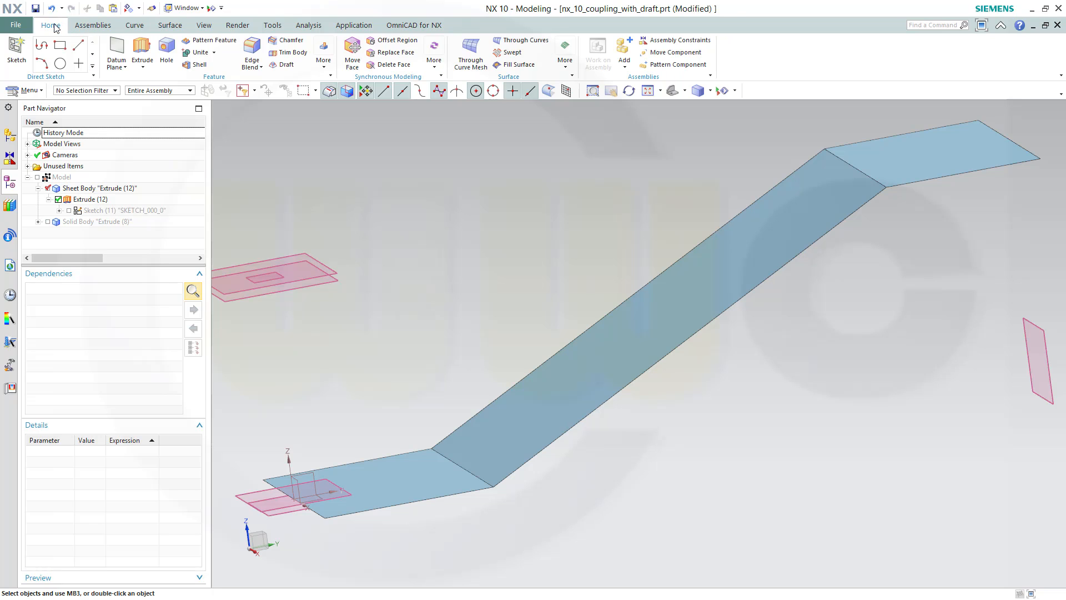
left_click(253, 51)
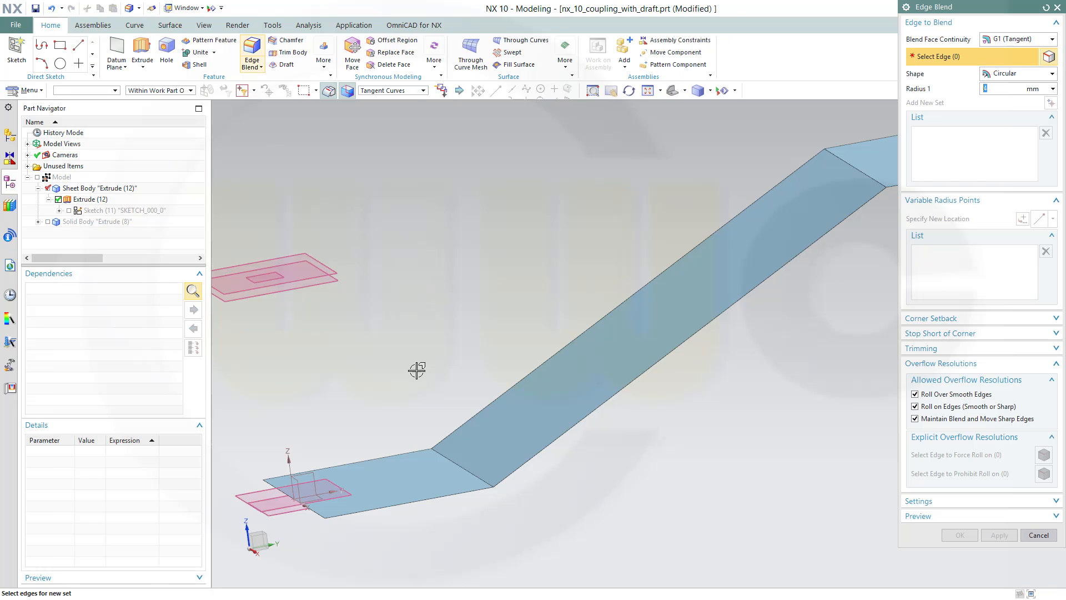
left_click(452, 461)
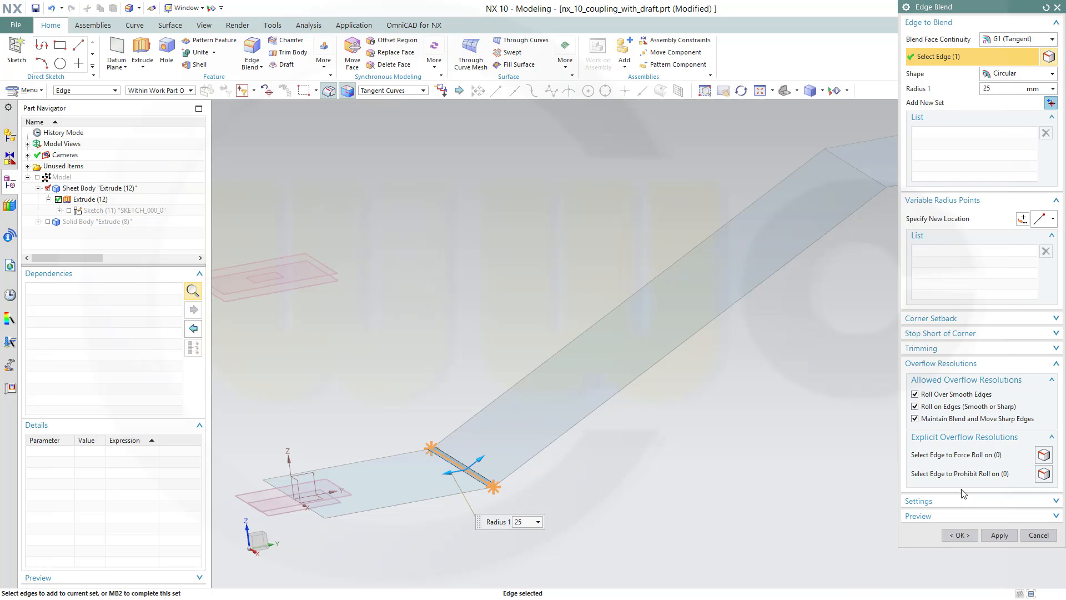
left_click(1000, 535)
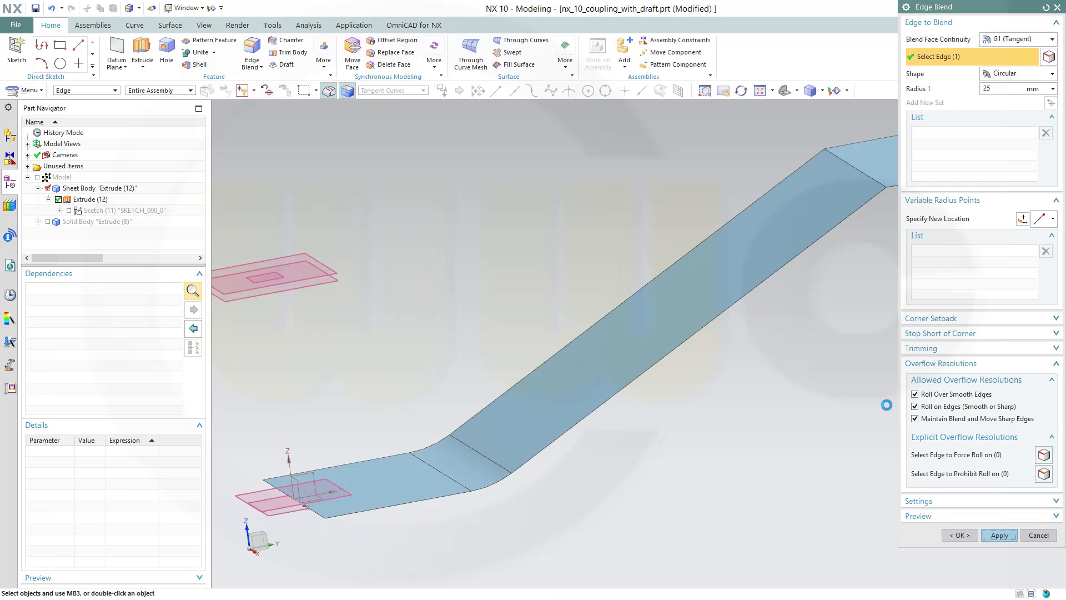
left_click(856, 164)
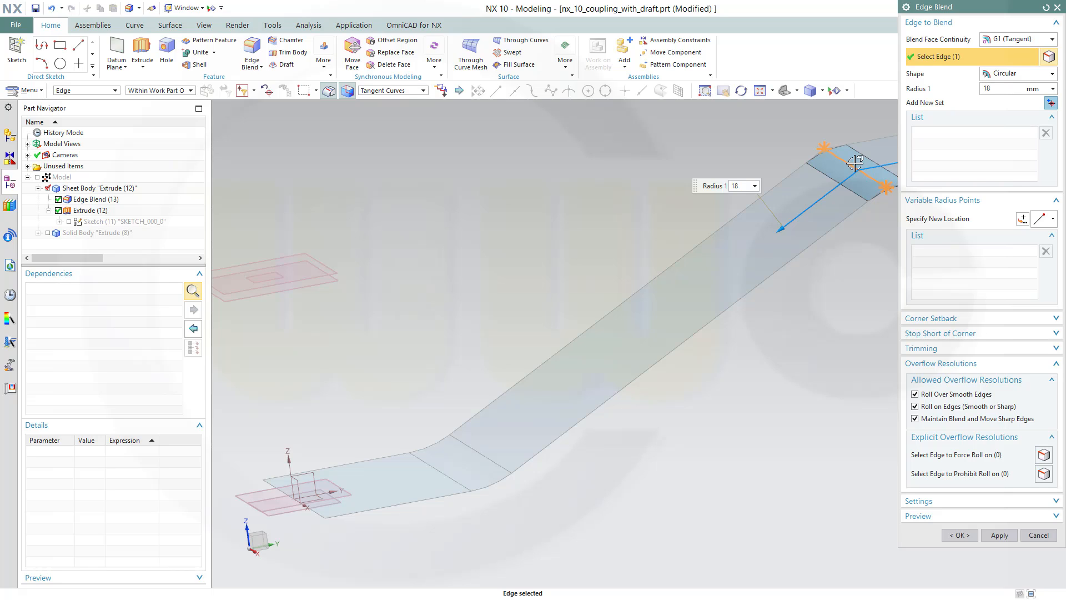
left_click(959, 535)
- Create an offset surface from all tangent faces of the blended sheet at 1 mm with the direction reversed
scroll(828, 364, "up", 2)
scroll(818, 376, "down", 4)
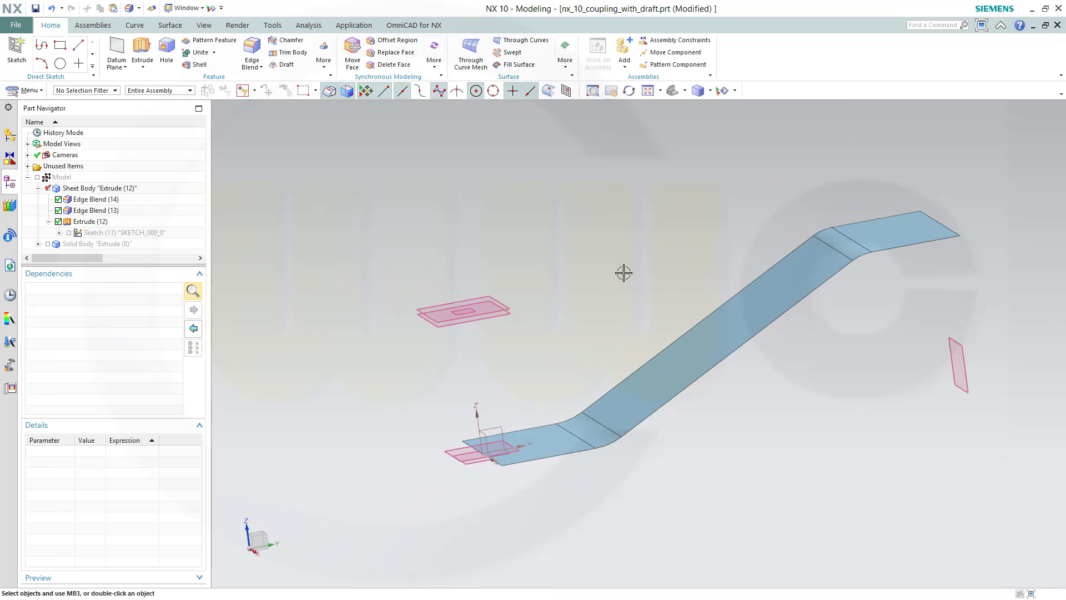
mouse_move(624, 272)
middle_mouse_down()
mouse_move(583, 255)
mouse_move(688, 238)
mouse_move(719, 258)
mouse_move(710, 269)
mouse_move(762, 178)
middle_mouse_up()
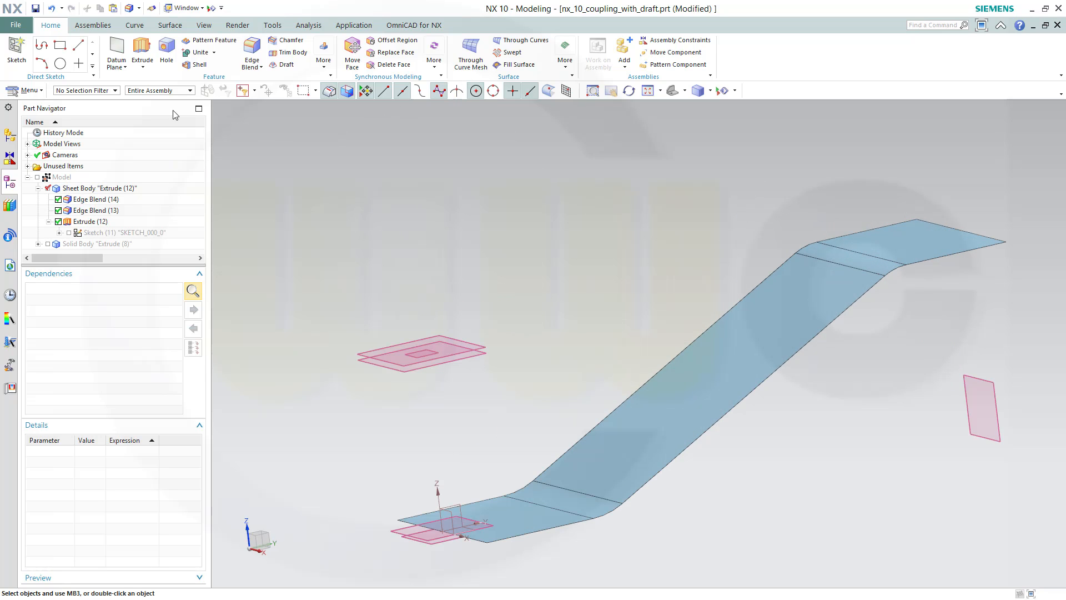
left_click(170, 27)
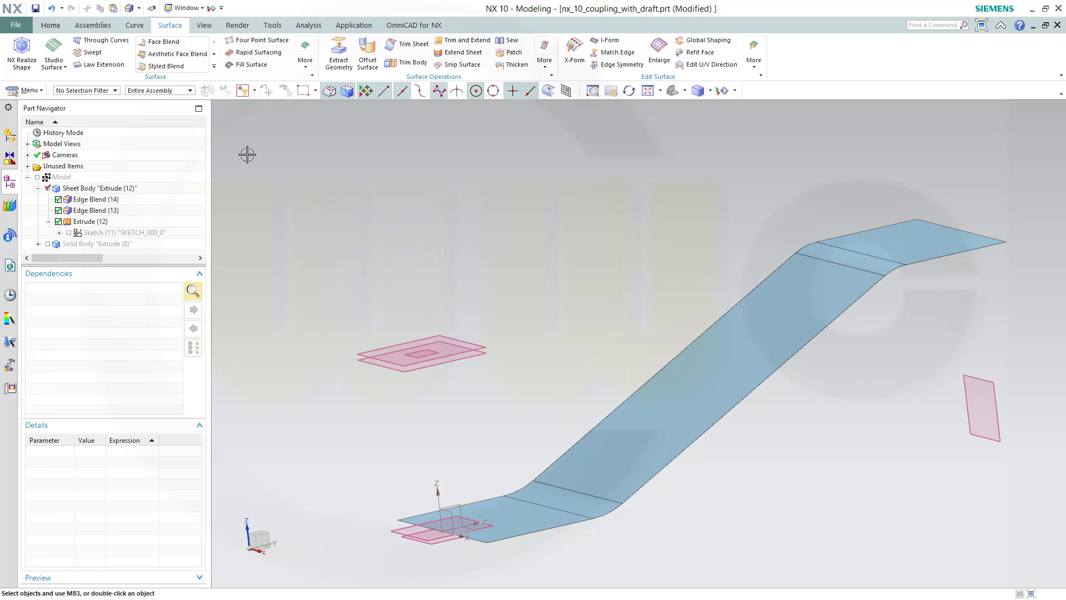
left_click(367, 56)
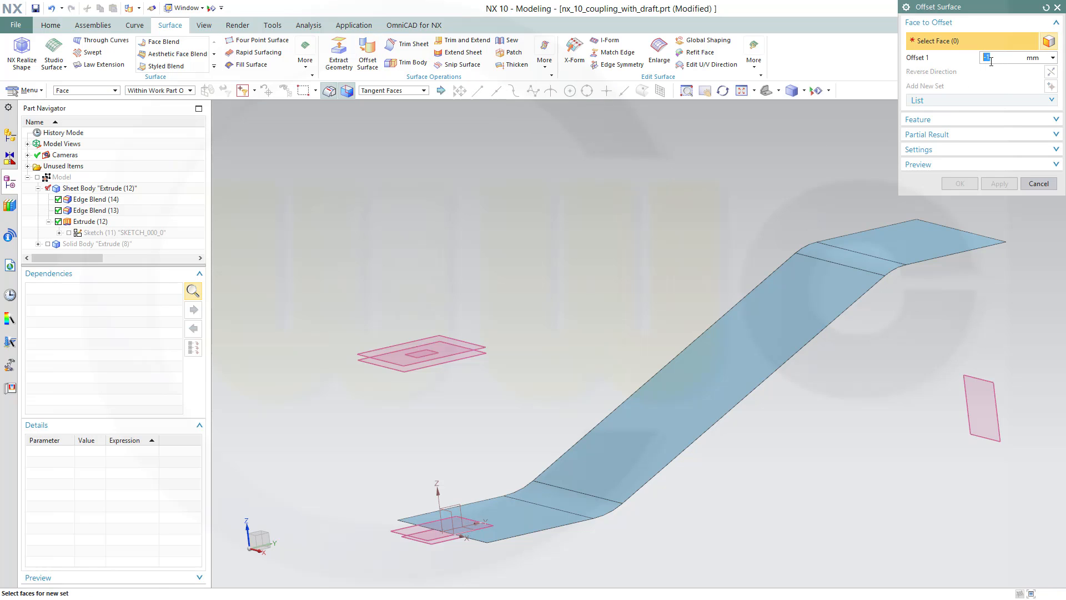
left_click(810, 287)
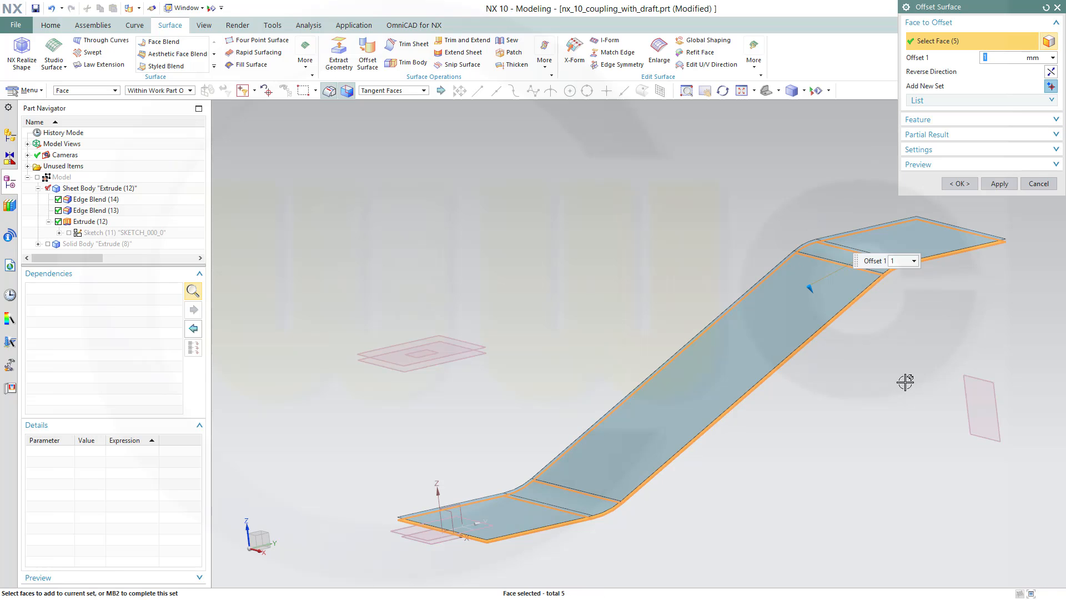
middle_click_drag(905, 381, 784, 425)
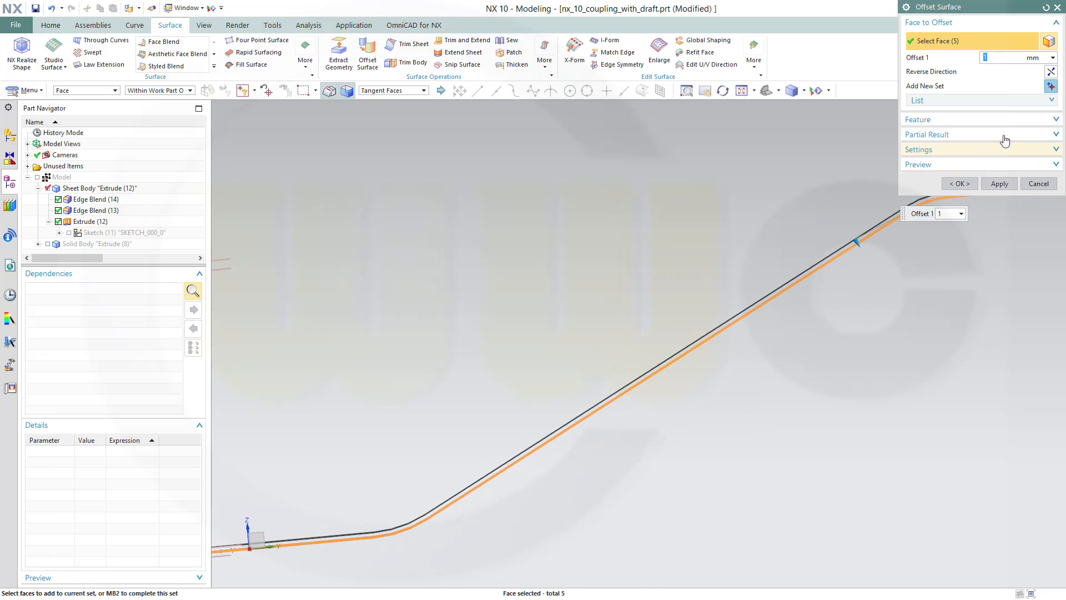
left_click(1051, 72)
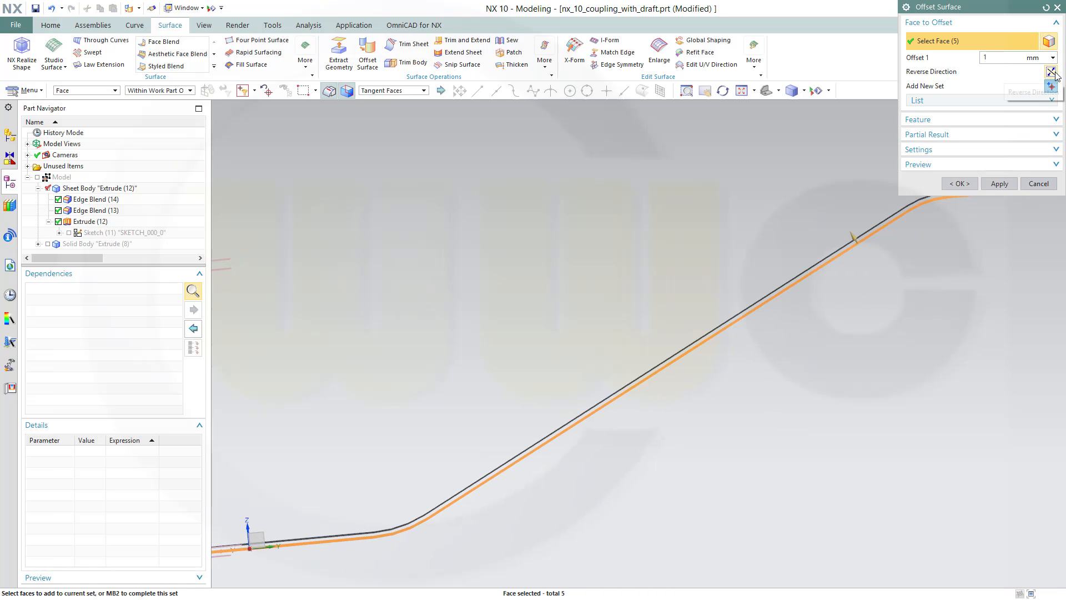
left_click(1003, 189)
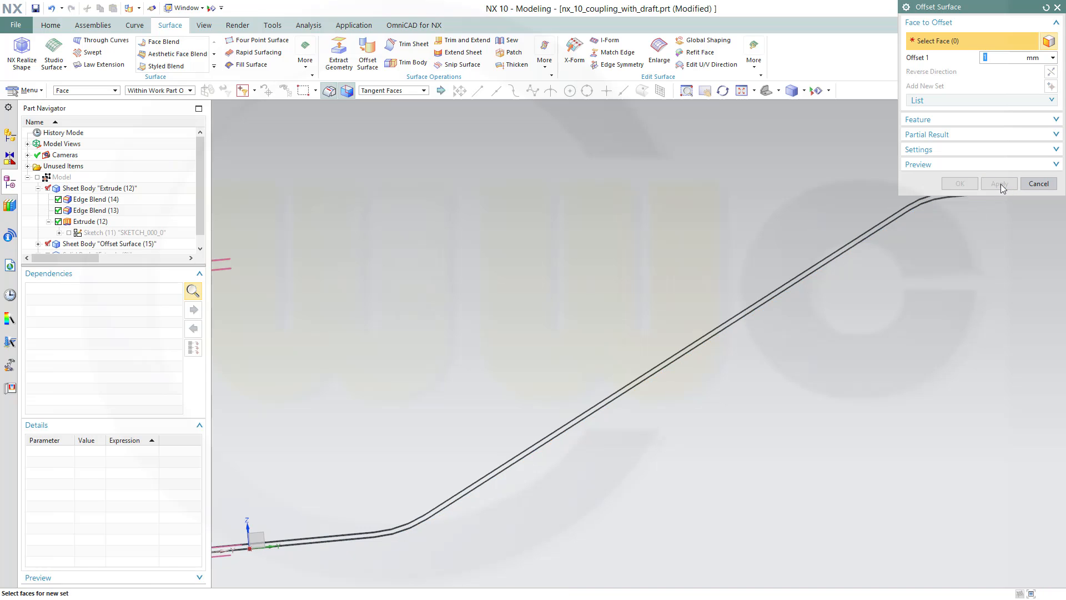
- Create a second 1 mm offset surface from the tangent faces of the blended centerline sheet, on the side opposite the first offset
left_click(881, 234)
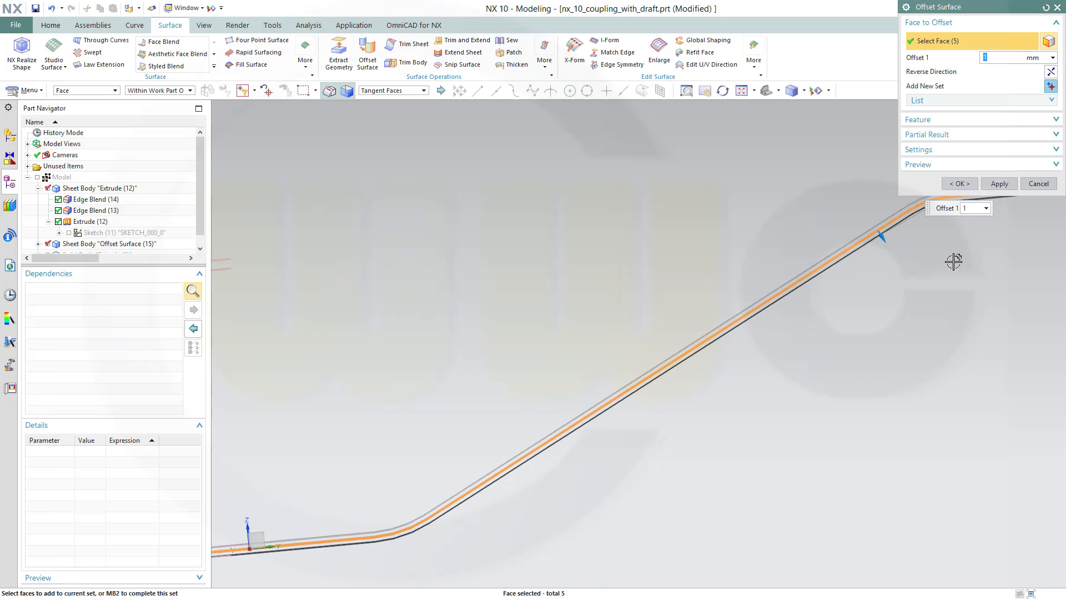
left_click(1051, 73)
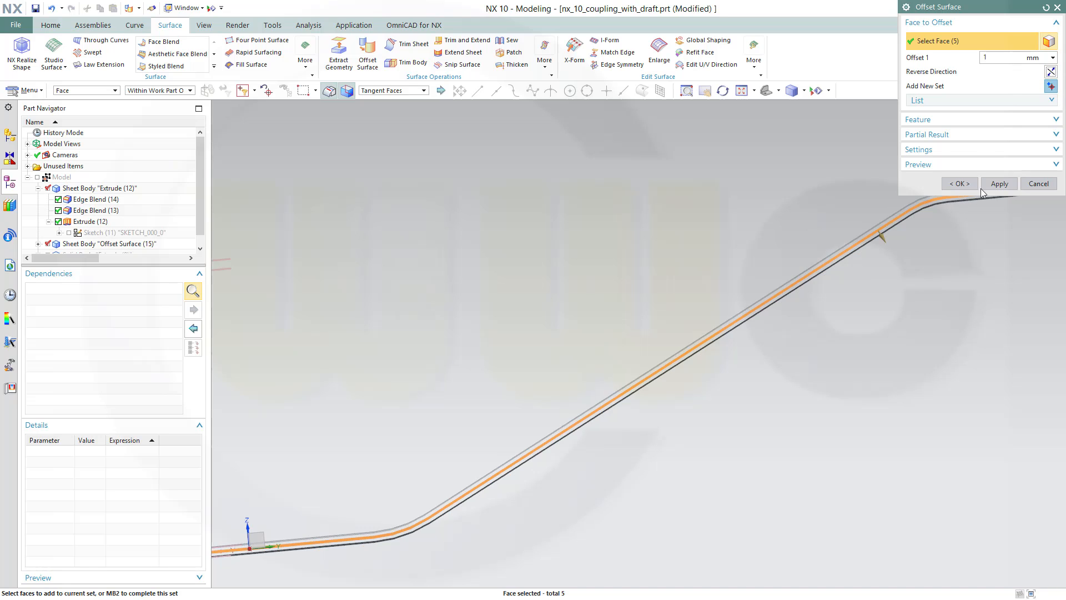
left_click(1000, 183)
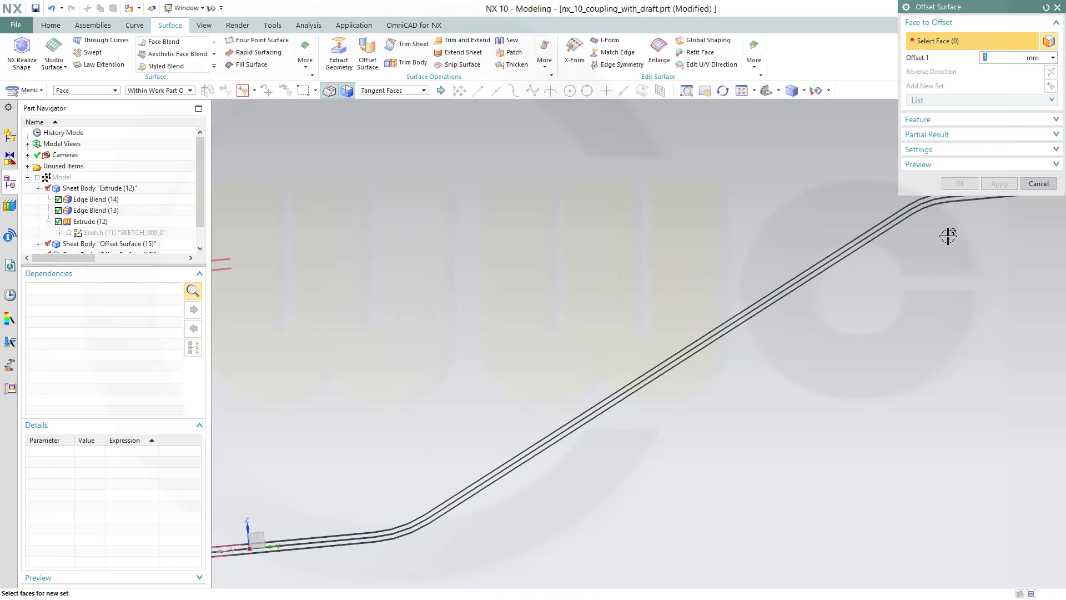
left_click(1039, 183)
- Examine the centerline sheet and its two offset surfaces around the lower bend and near the datum planes
scroll(399, 450, "up", 2)
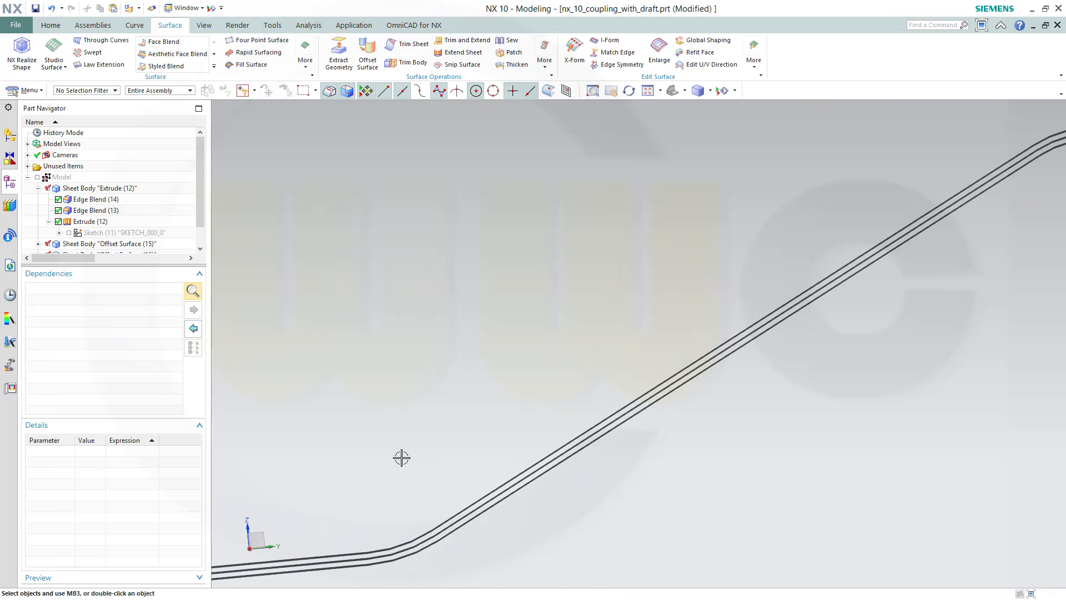
scroll(402, 458, "down", 2)
middle_click_drag(462, 443, 664, 414, "shift")
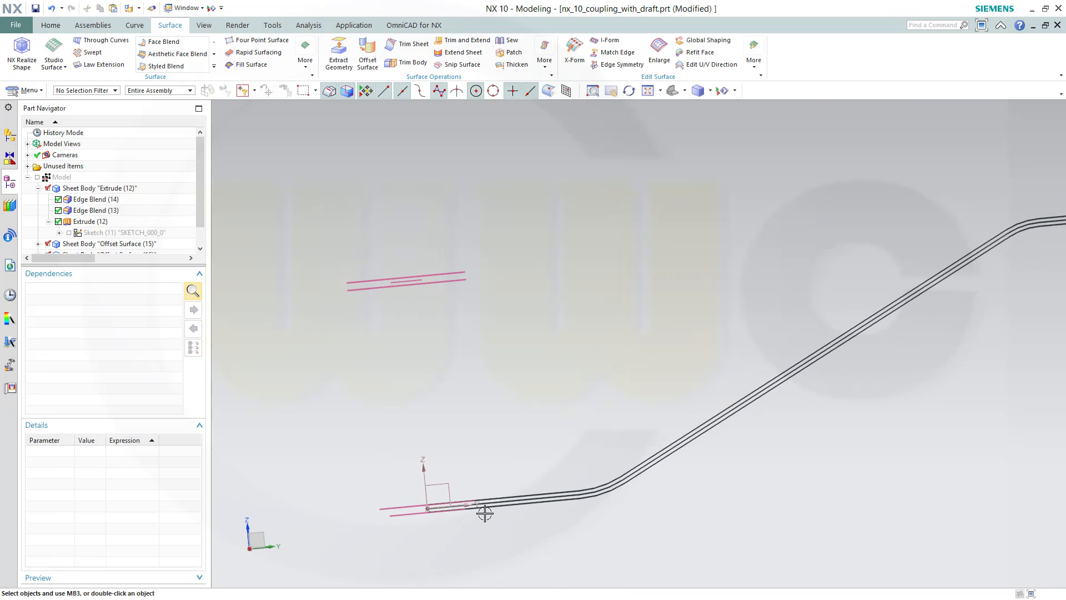
scroll(485, 515, "up", 3)
scroll(510, 519, "up", 1)
scroll(512, 517, "down", 3)
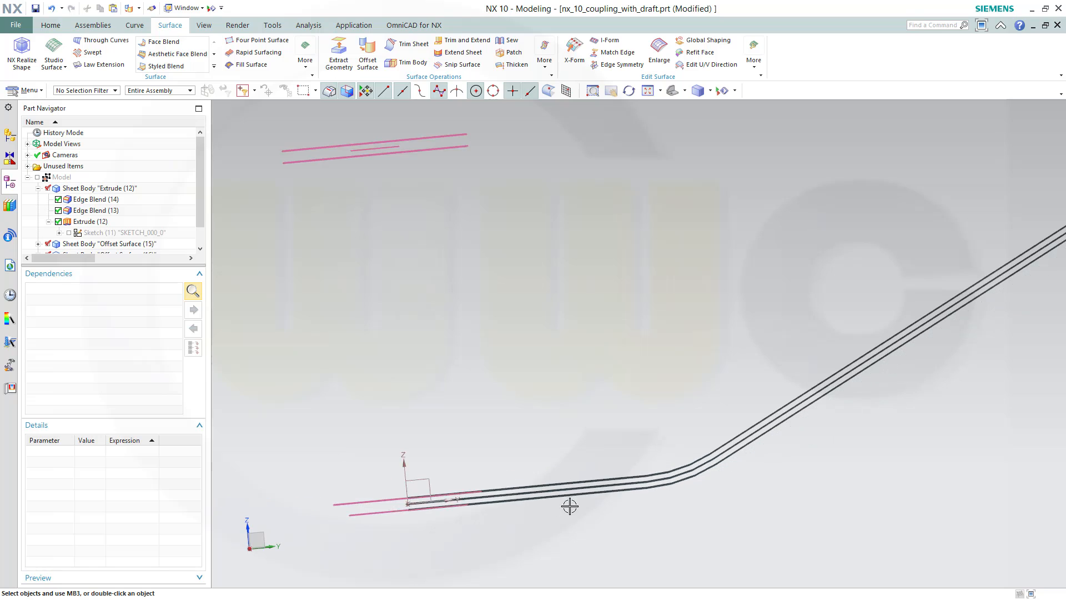
scroll(922, 366, "down", 1)
scroll(903, 376, "up", 2)
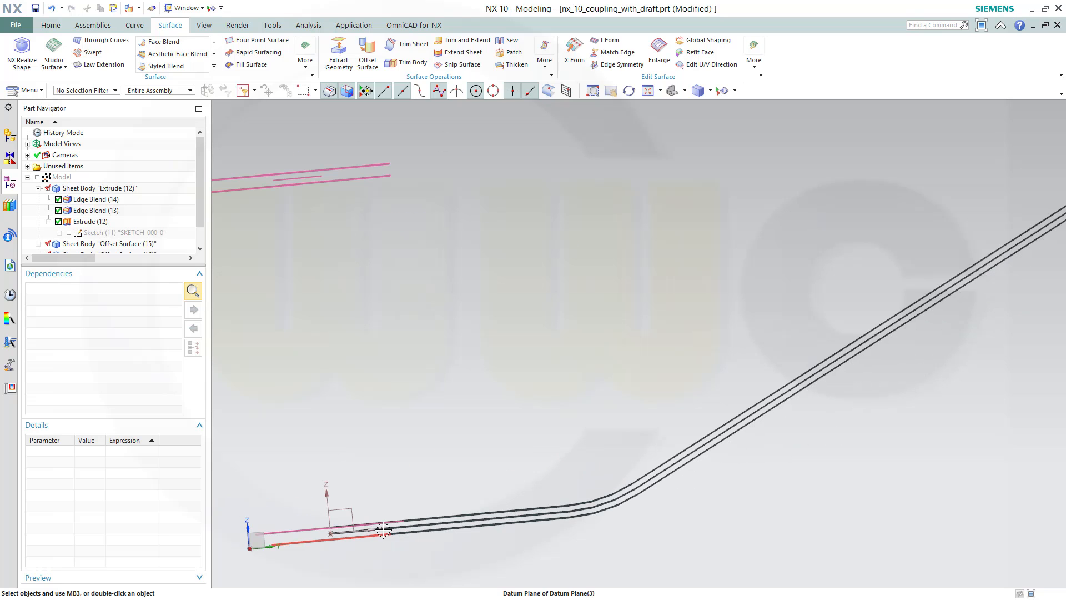
- List the model's features in timestamp order
scroll(201, 208, "down", 1)
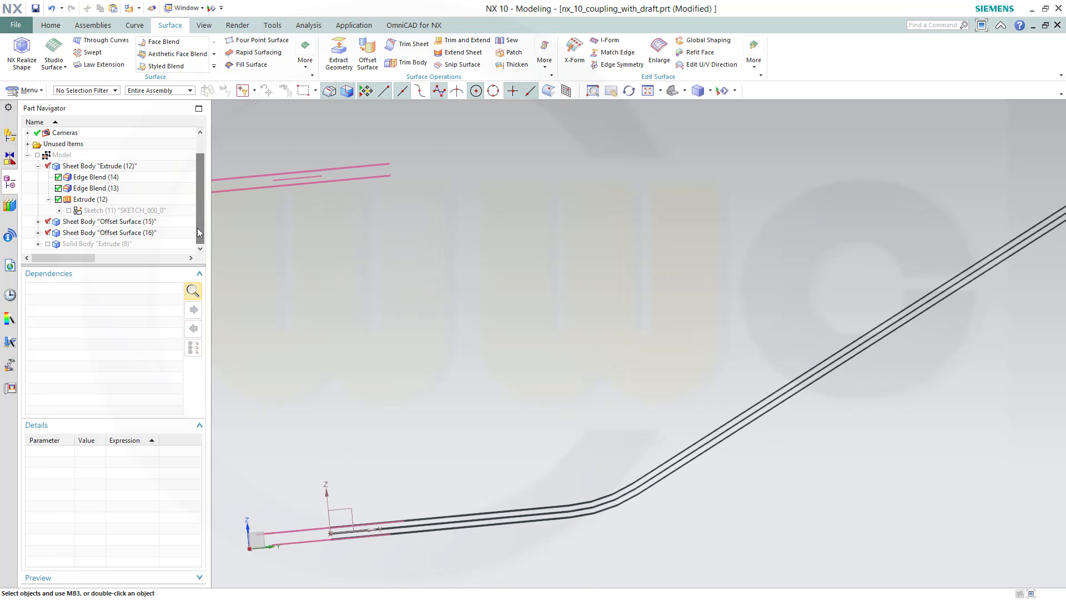
right_click(98, 125)
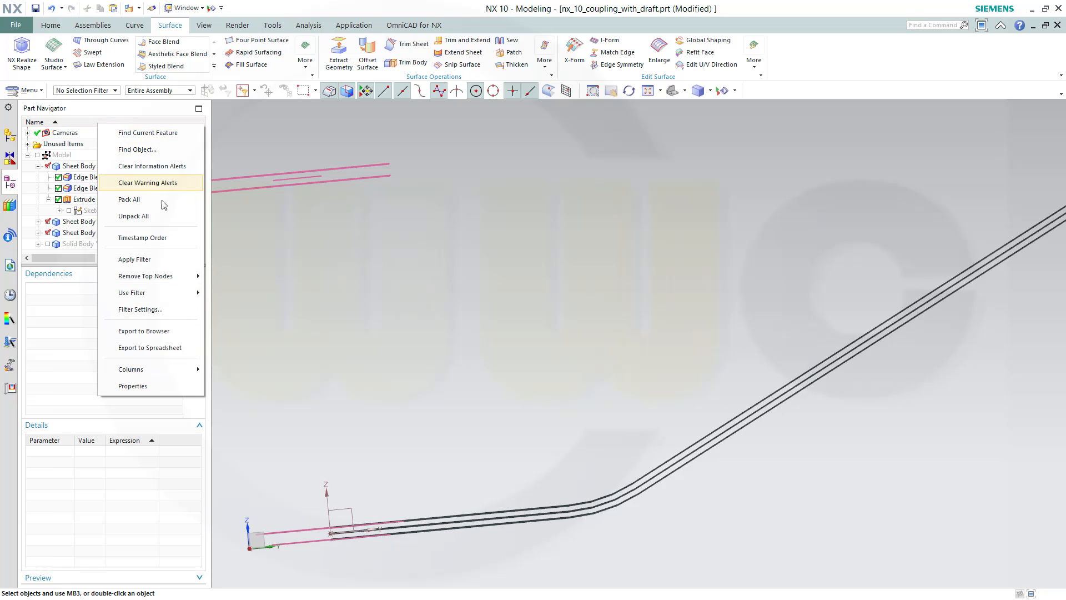
left_click(157, 239)
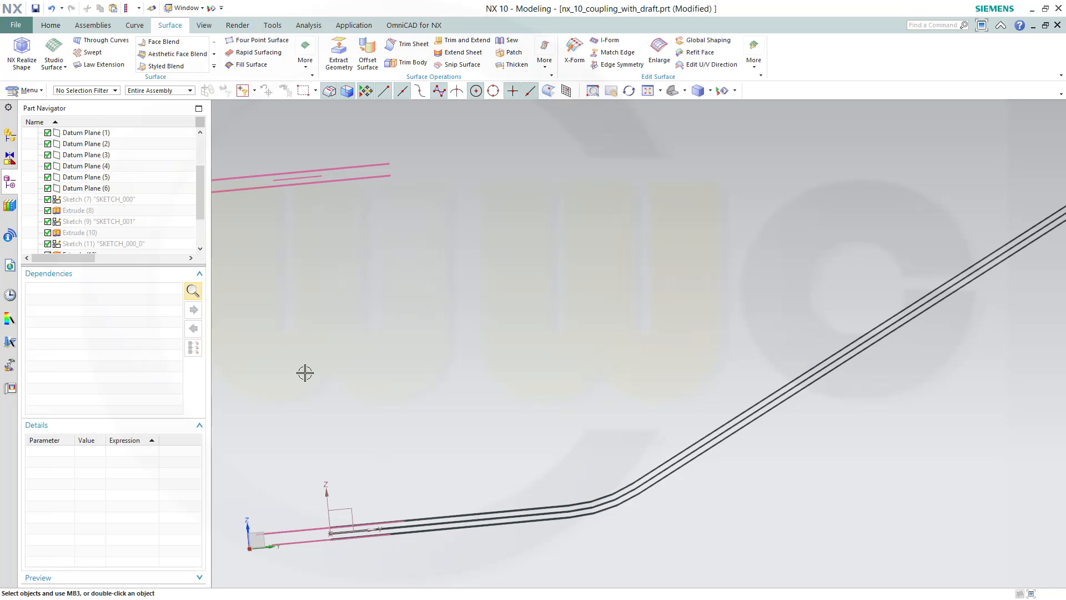
- Hide the blended centerline sheet by hiding Extrude (12)
scroll(202, 214, "down", 2)
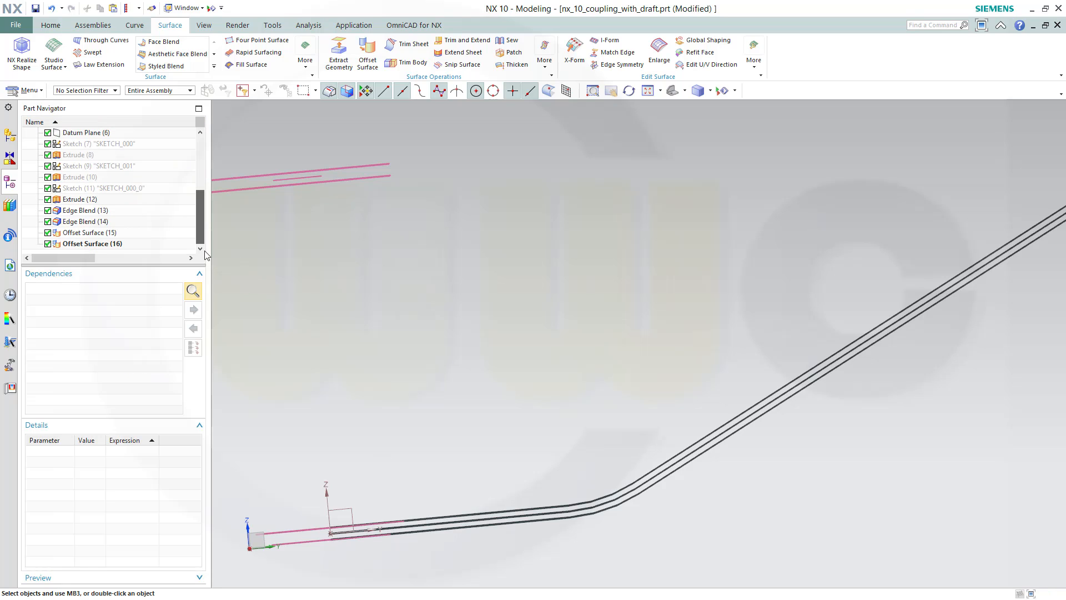
left_click(75, 200)
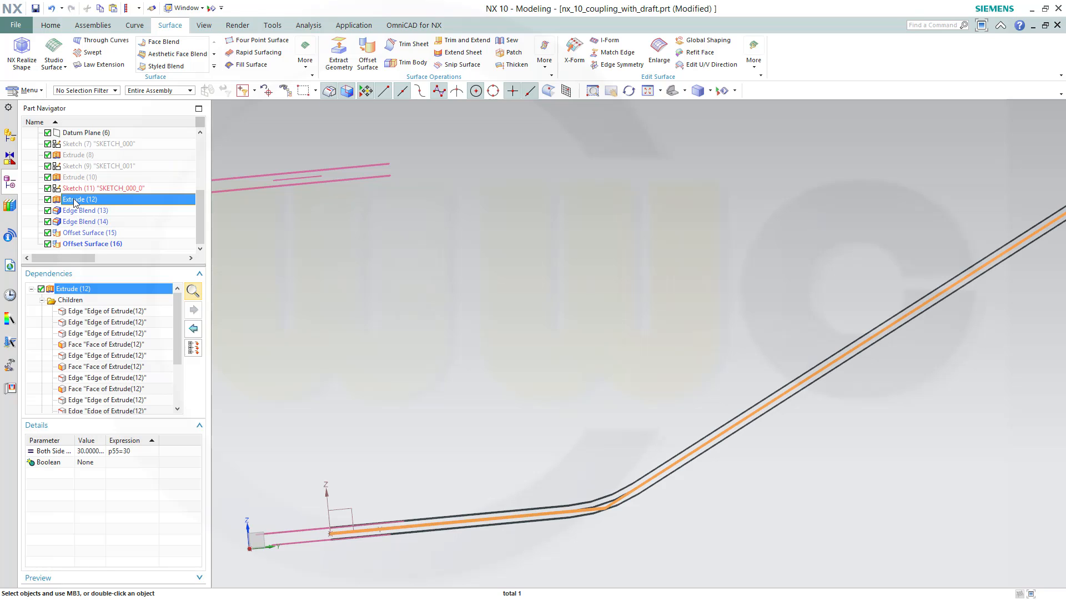
right_click(75, 200)
left_click(101, 209)
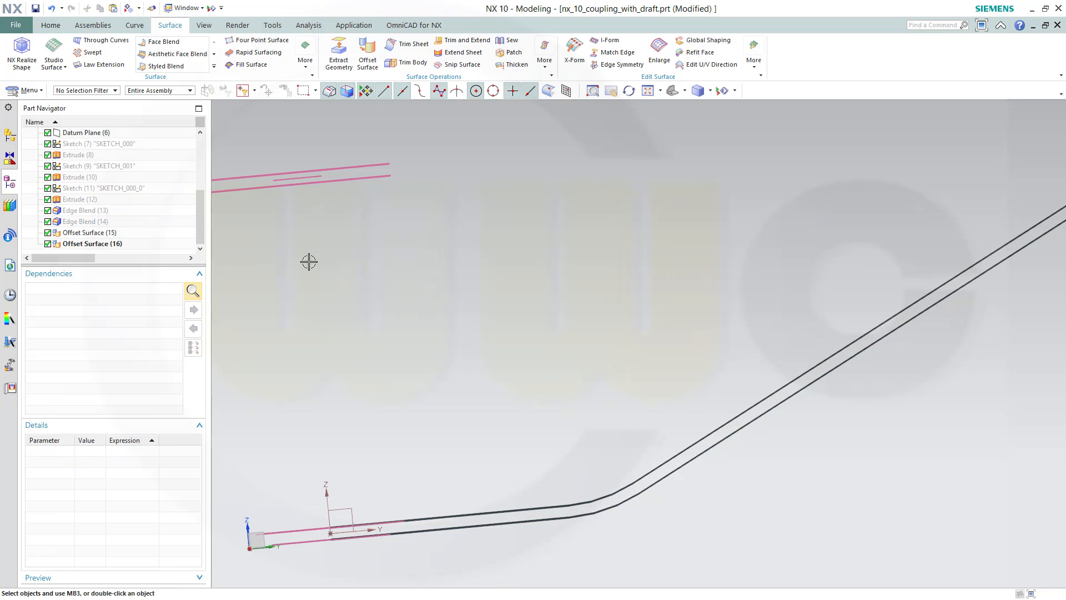
- Hide both offset surfaces, Offset Surface (15) and Offset Surface (16)
middle_click_drag(574, 392, 661, 384)
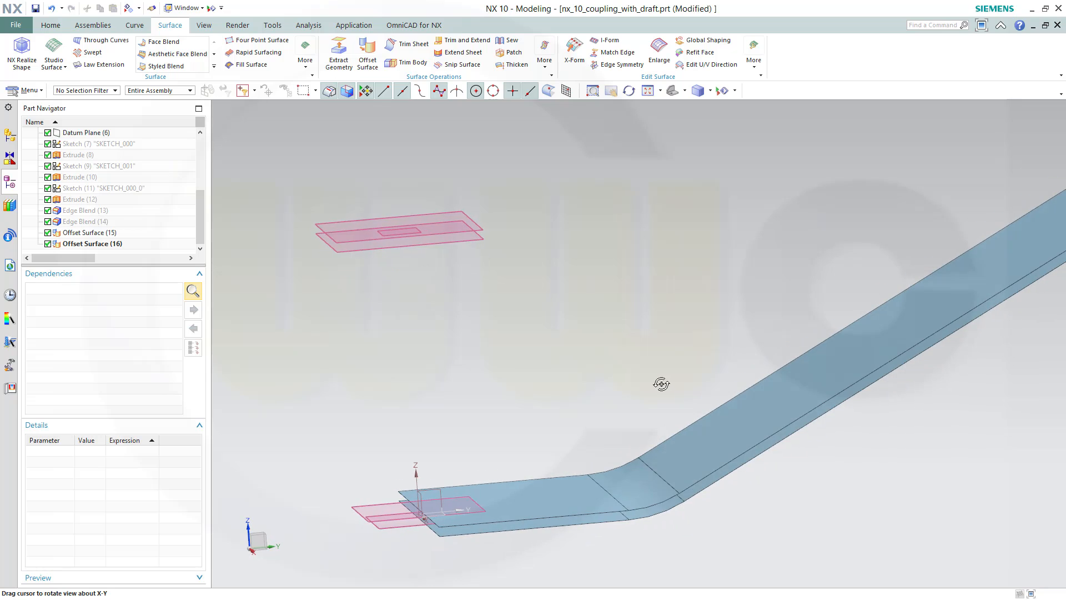
scroll(718, 362, "up", 2)
scroll(719, 362, "down", 4)
scroll(1024, 346, "down", 2)
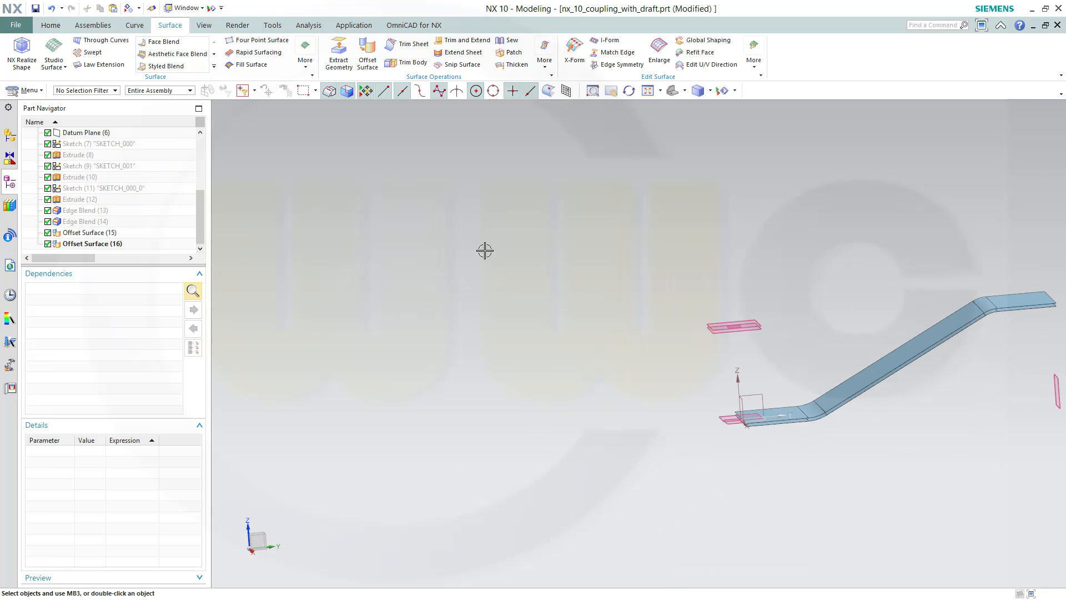
middle_click_drag(516, 258, 295, 328, "shift")
middle_click_drag(535, 267, 516, 258)
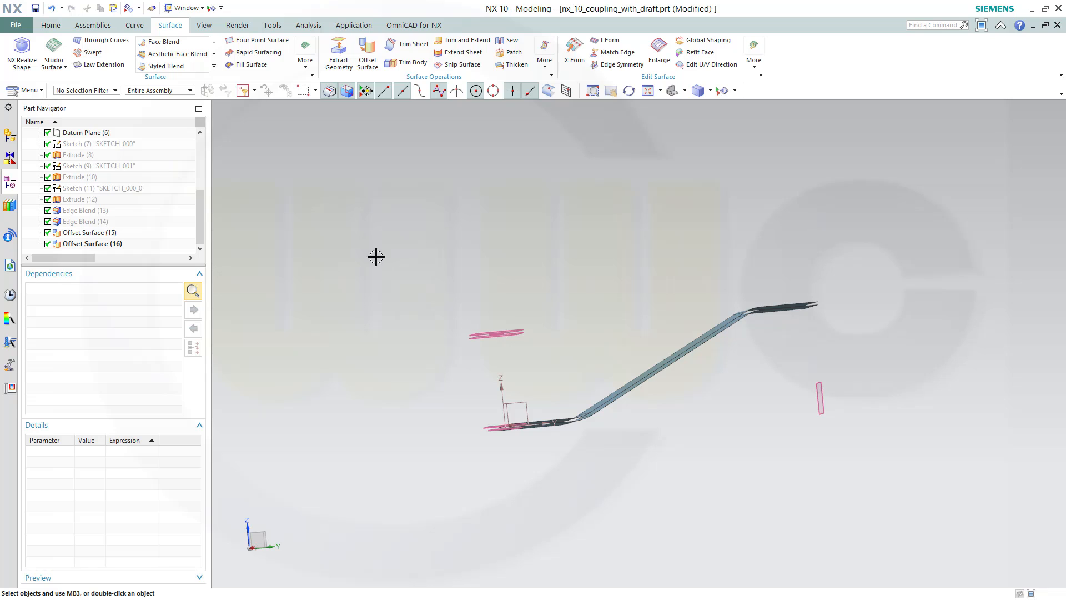
left_click(95, 236)
left_click(91, 243, "ctrl")
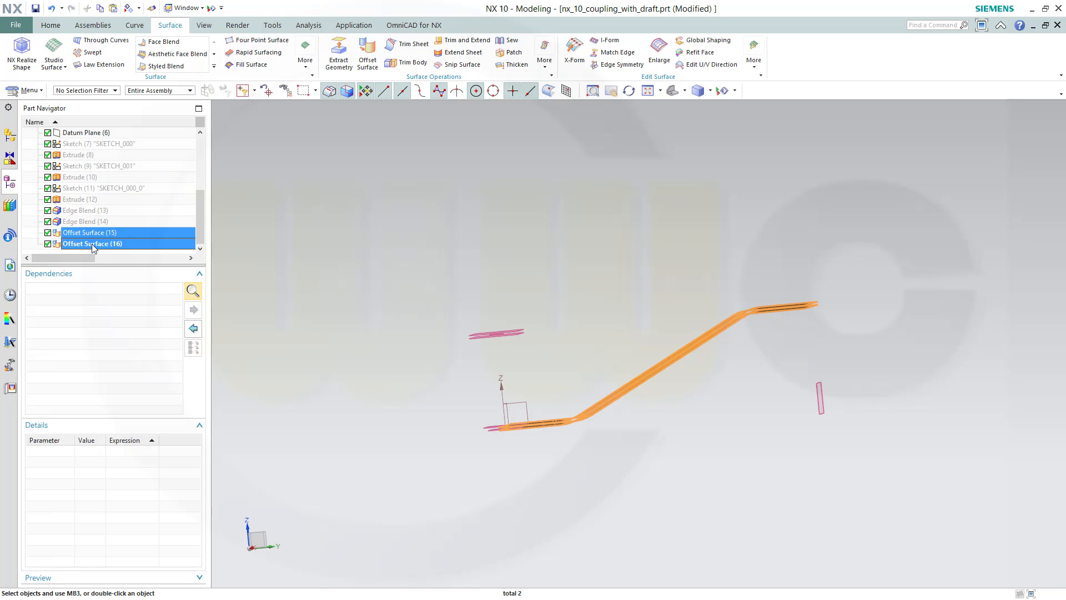
right_click(92, 245)
left_click(114, 256)
- Create a new sketch on the XY plane of the datum coordinate system
scroll(416, 262, "down", 5)
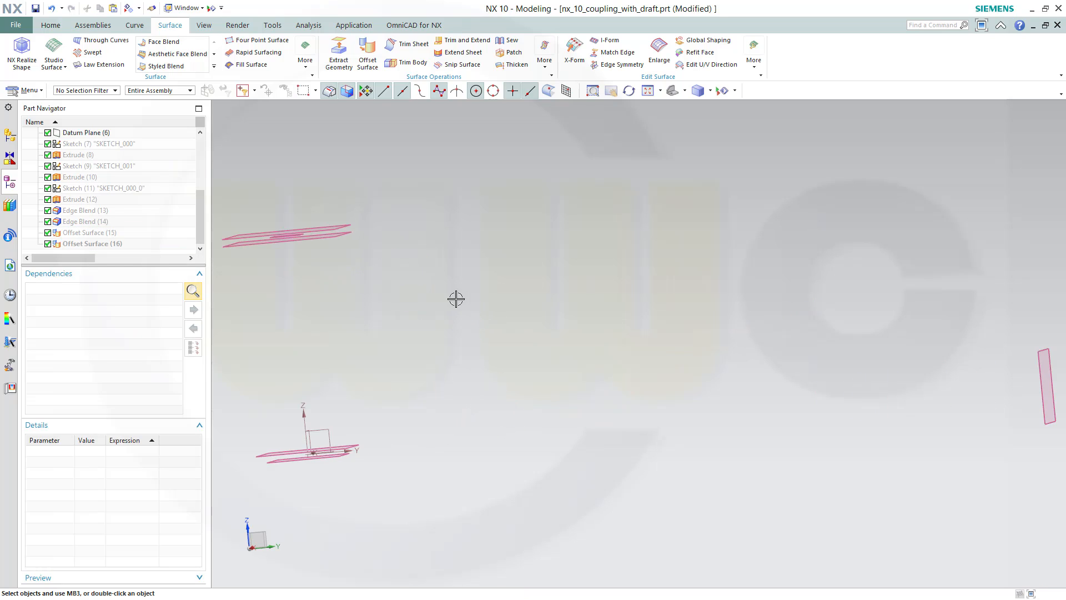
scroll(425, 359, "up", 2)
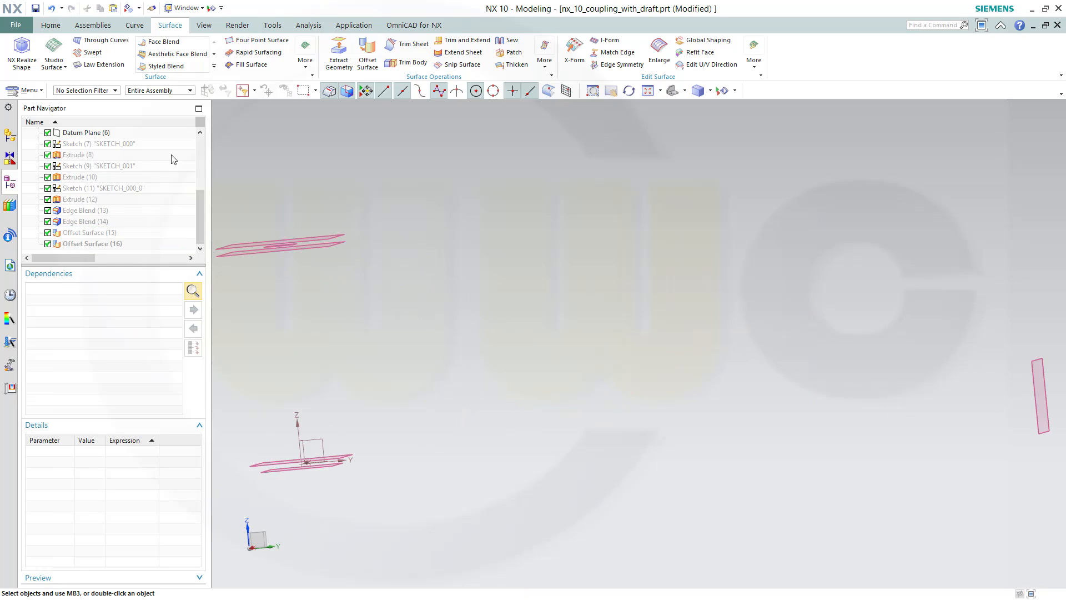
left_click(51, 25)
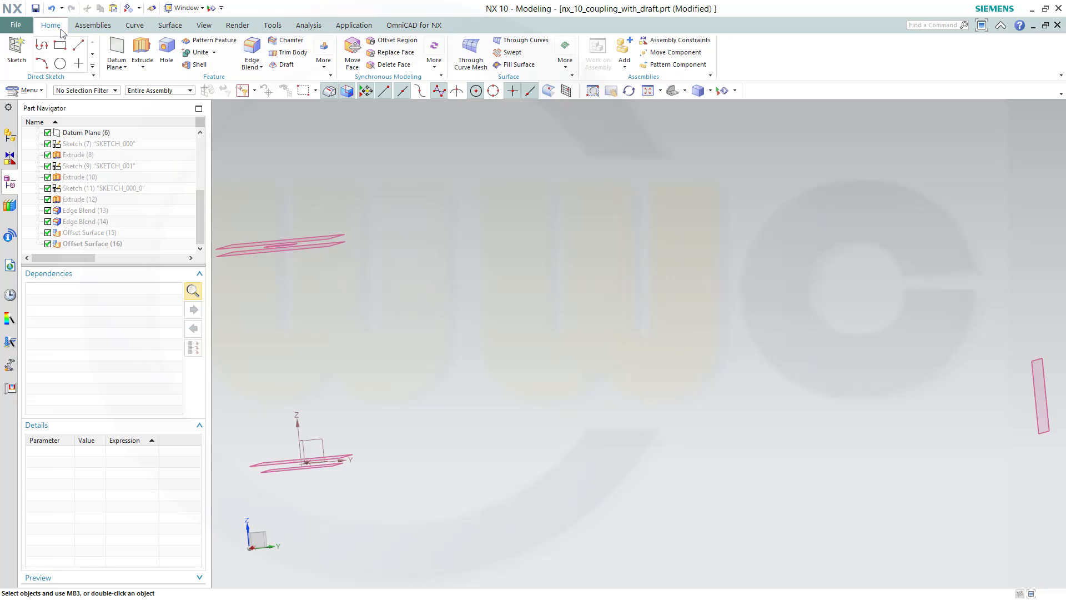
left_click(17, 49)
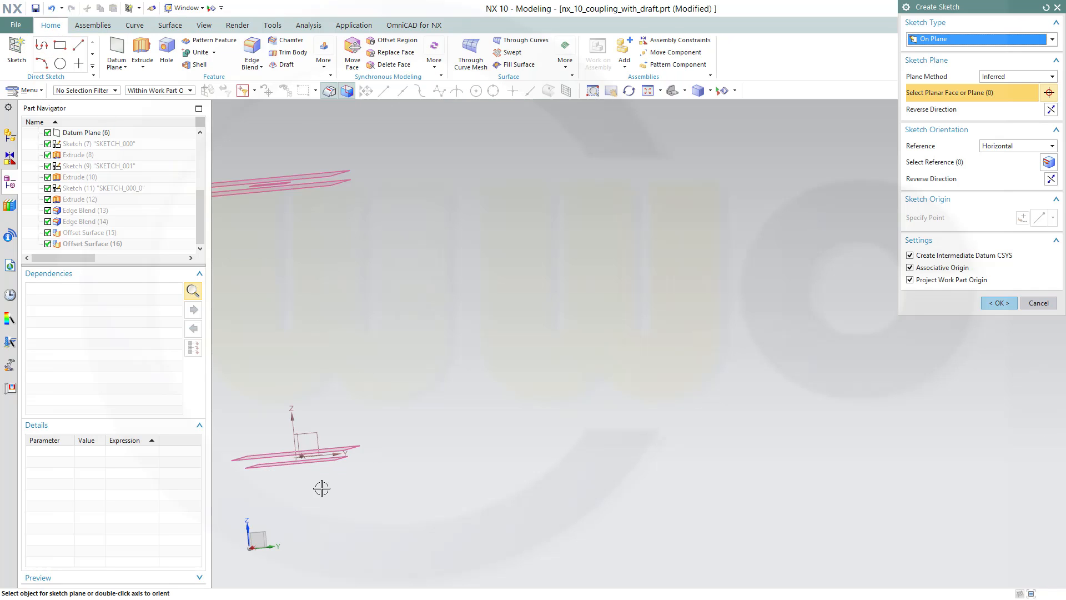
scroll(321, 488, "down", 2)
middle_click_drag(326, 497, 326, 509)
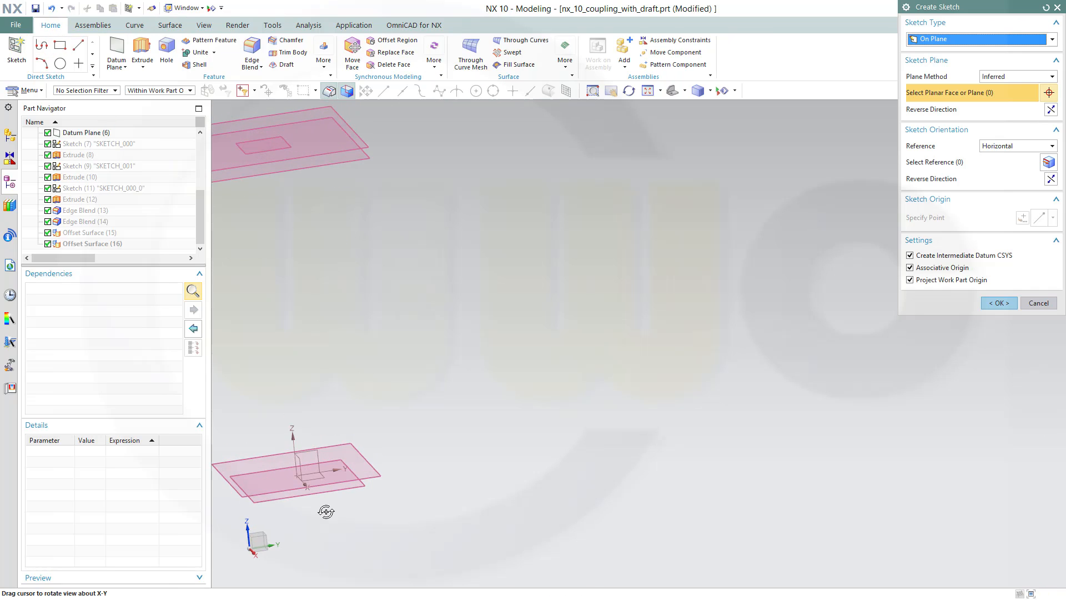
left_click(314, 478)
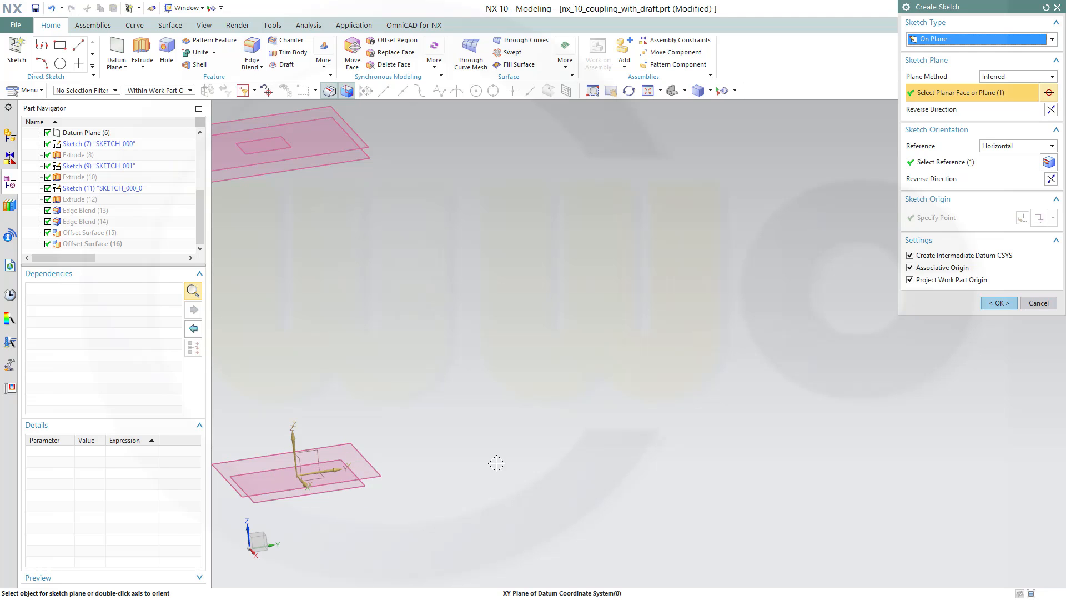
middle_click_drag(485, 464, 533, 448)
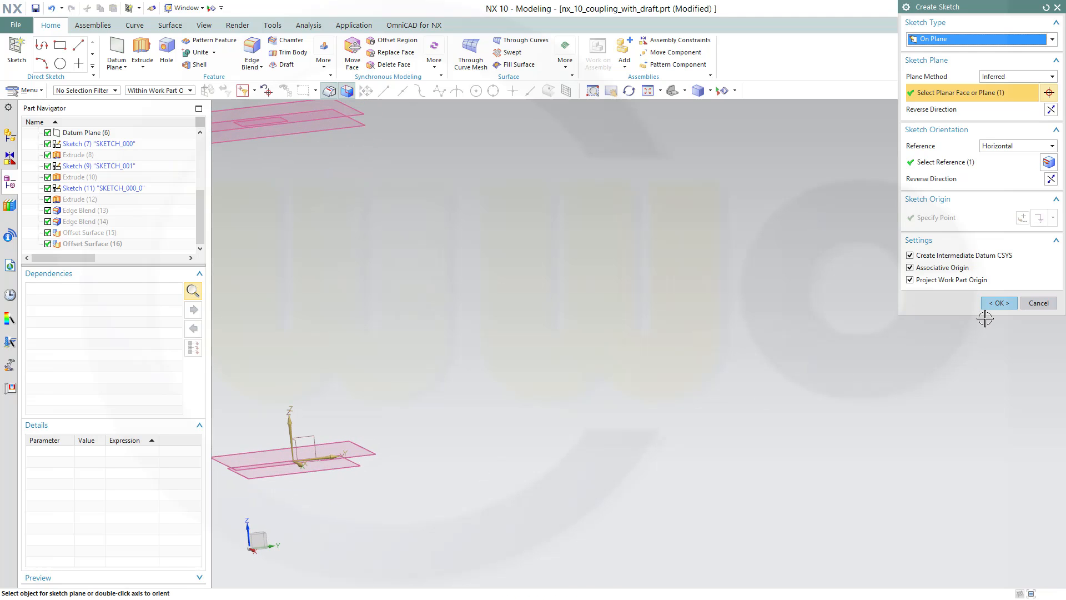
left_click(999, 304)
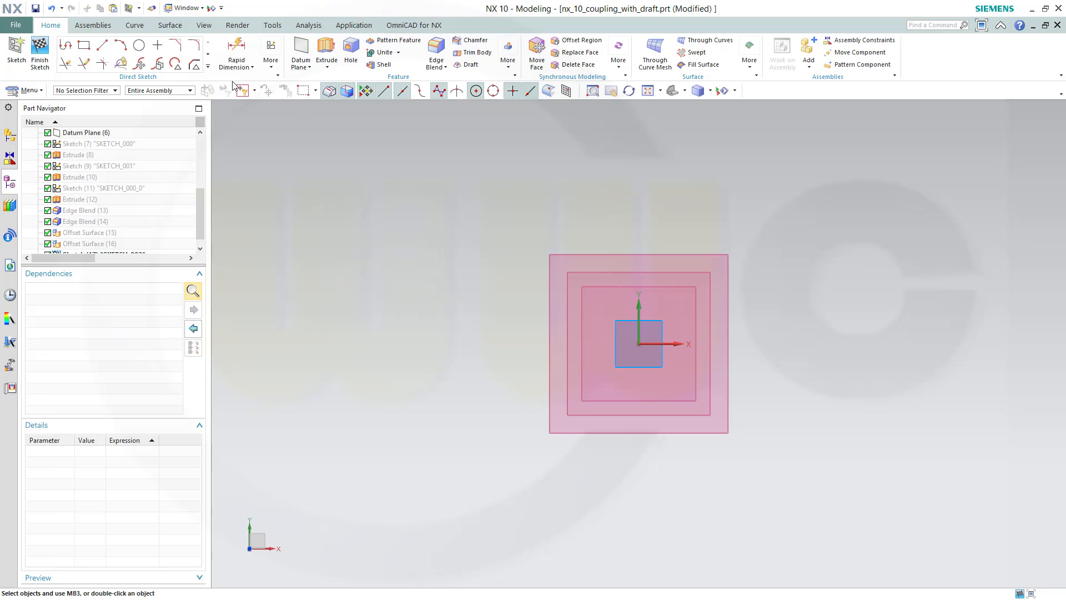
- Sketch a circle with a 50 mm diameter centered on the sketch origin and finish the sketch
left_click(139, 46)
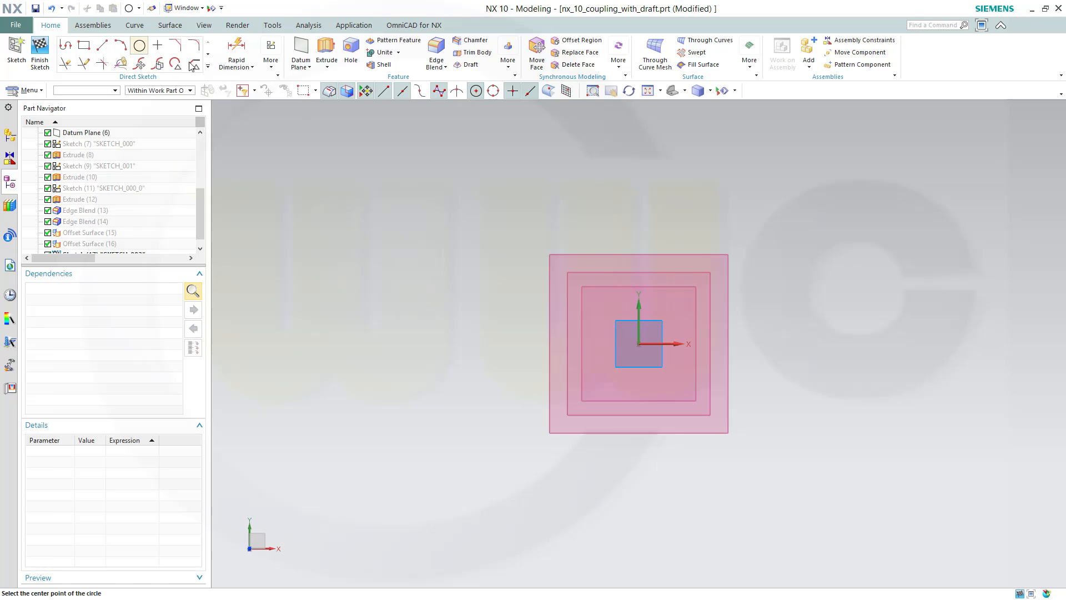
left_click(637, 343)
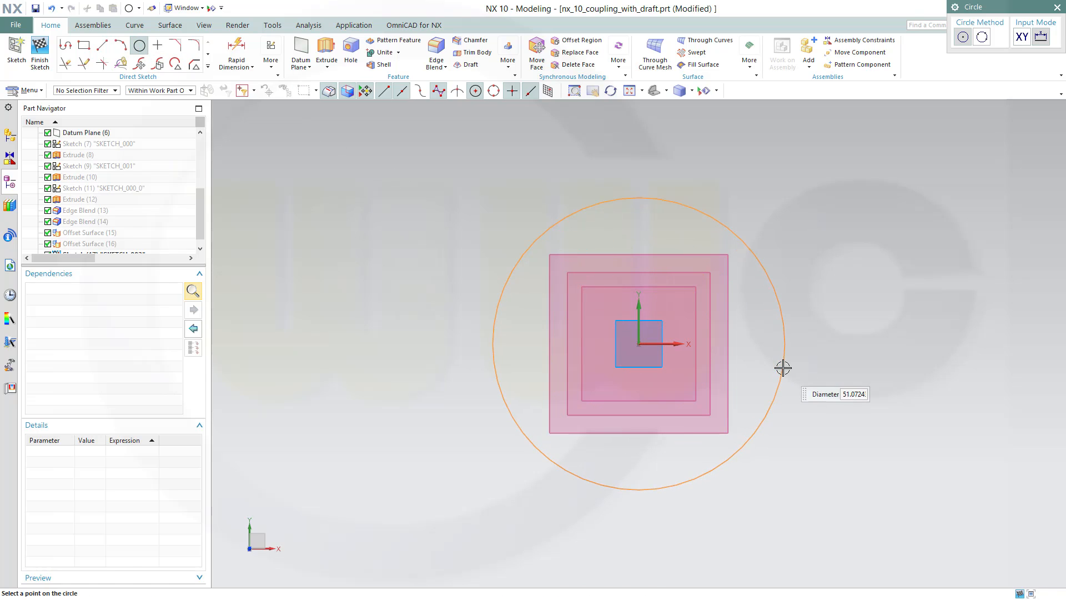
key("Return")
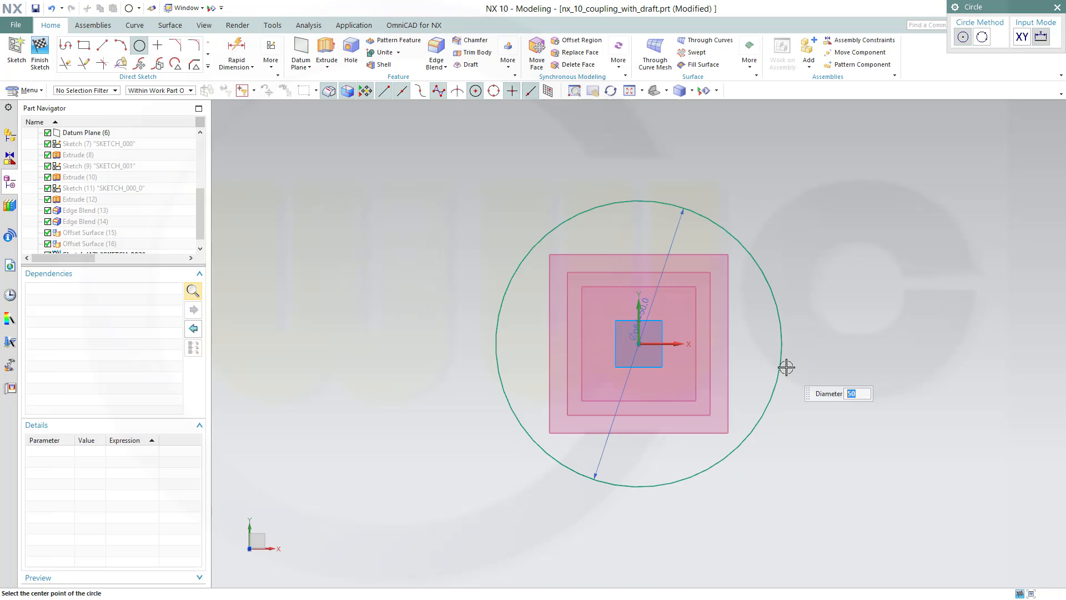
left_click(39, 52)
- Try to extrude the 50 mm circle with a symmetric value of 25 mm and the Boolean set to None
mouse_move(445, 324)
middle_mouse_down()
mouse_move(441, 283)
mouse_move(471, 348)
mouse_move(476, 417)
mouse_move(571, 387)
middle_mouse_up()
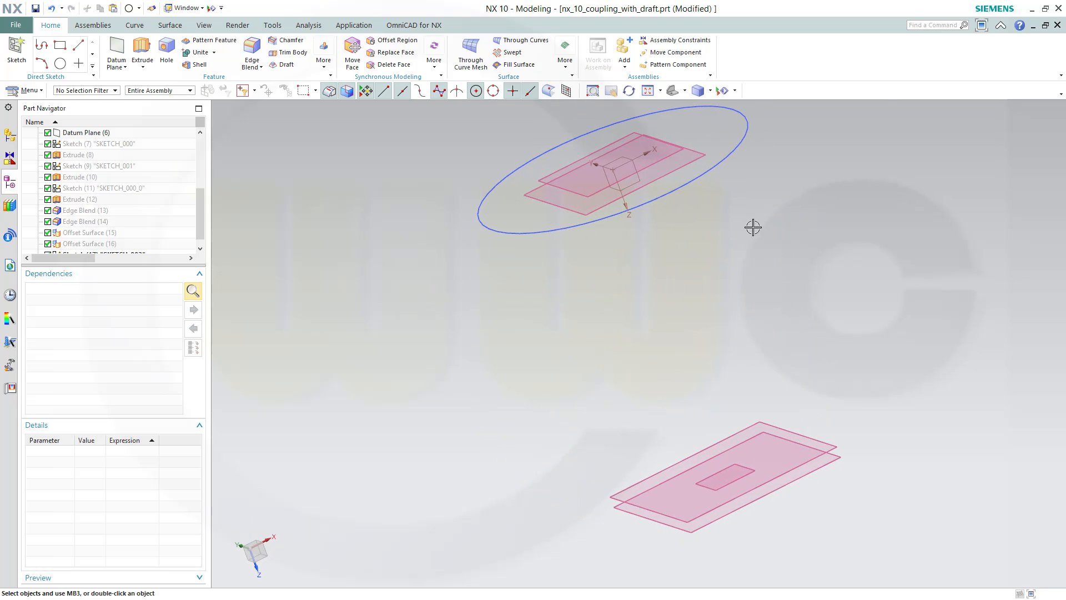
middle_click_drag(735, 193, 704, 192)
middle_click_drag(637, 176, 629, 182)
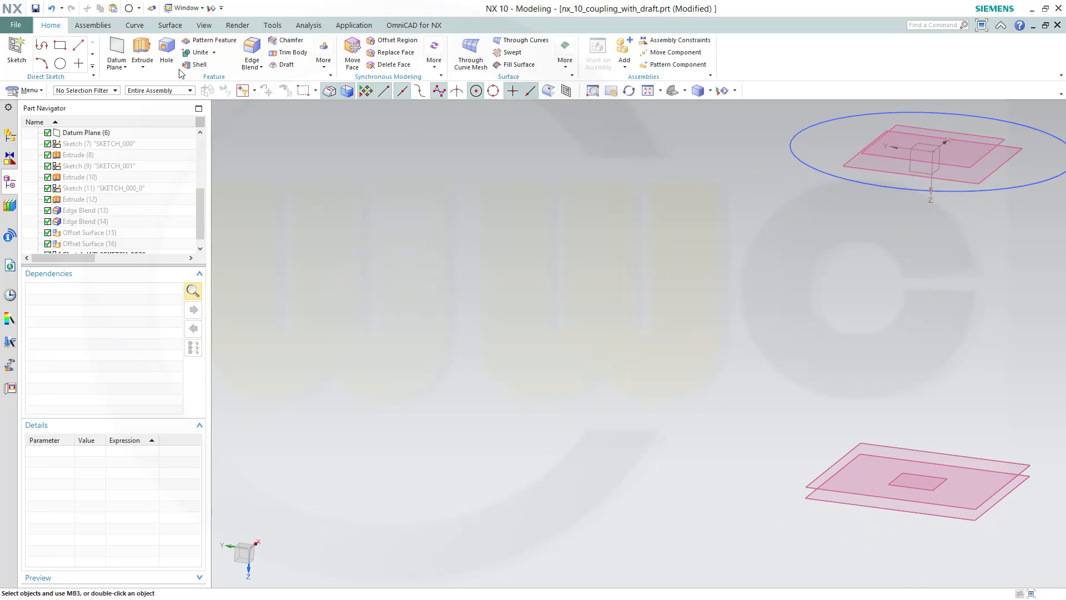
left_click(142, 50)
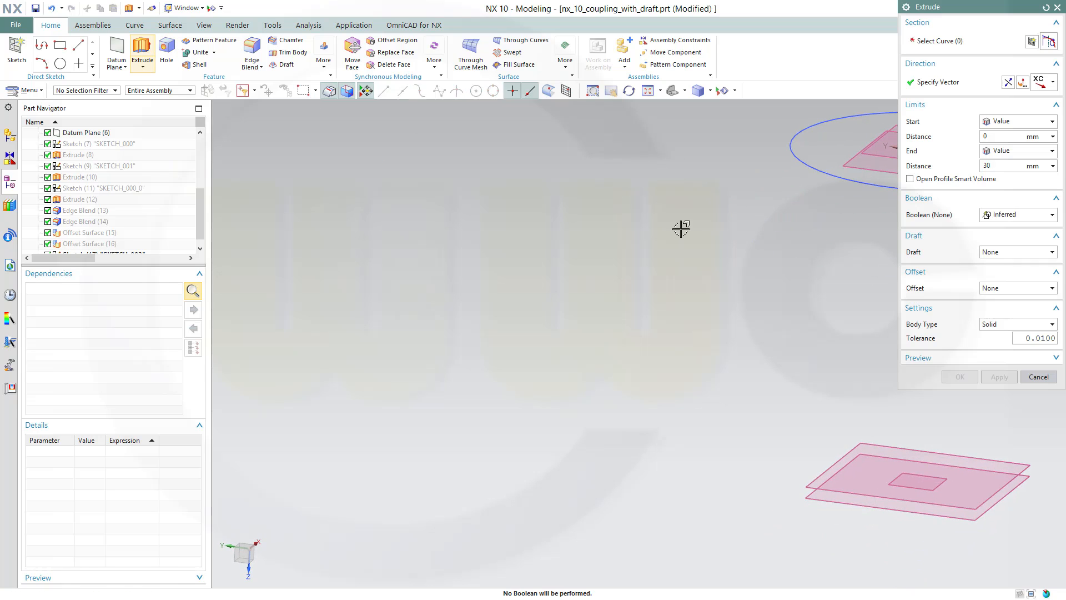
left_click(837, 174)
left_click(1053, 122)
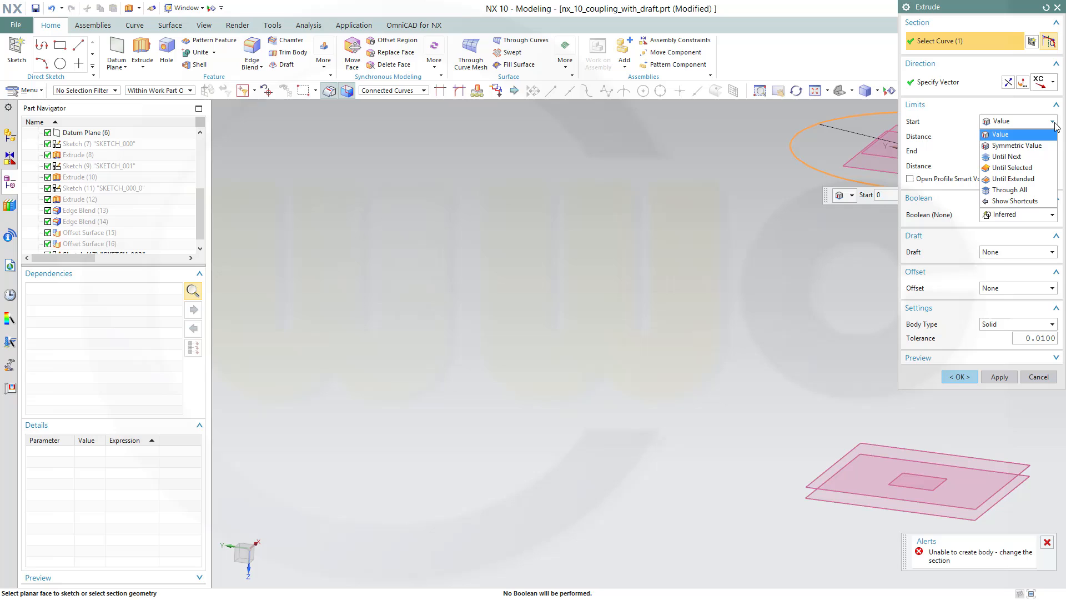
left_click(1027, 140)
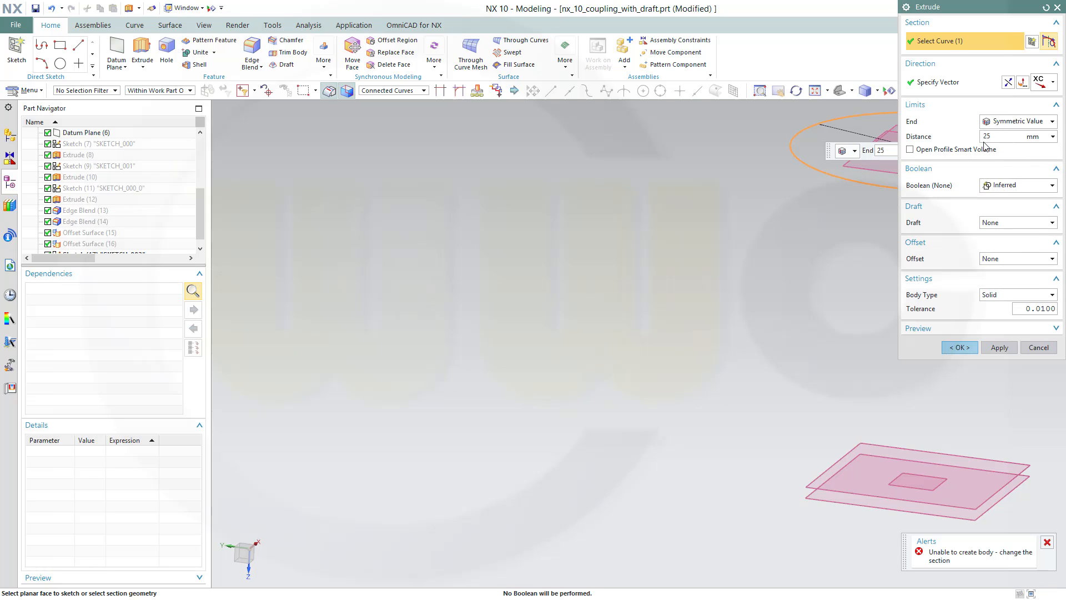
left_click(1053, 187)
left_click(1000, 201)
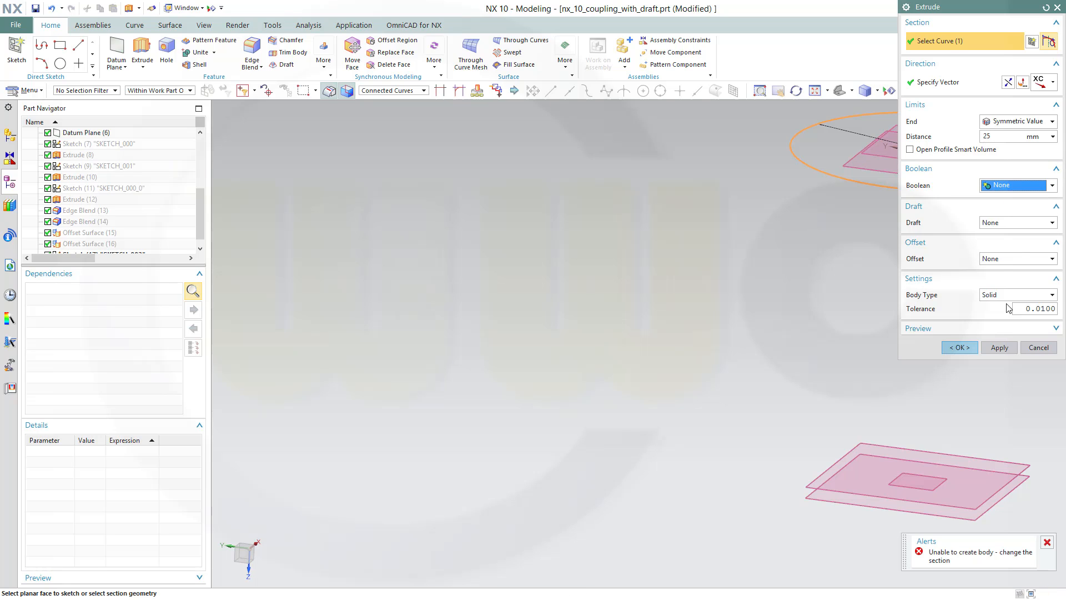
left_click(961, 349)
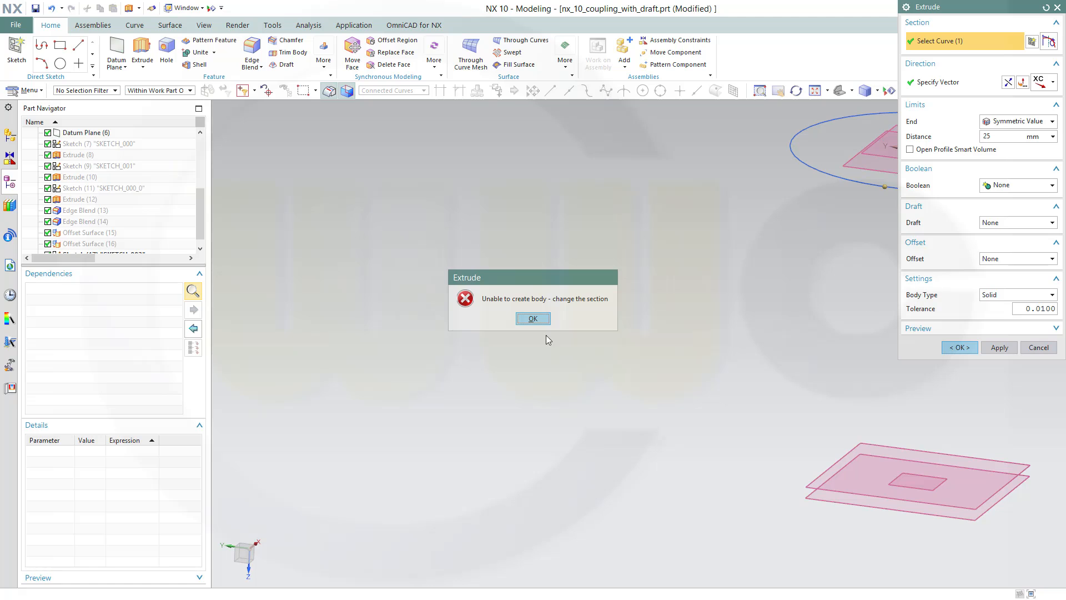
left_click(534, 318)
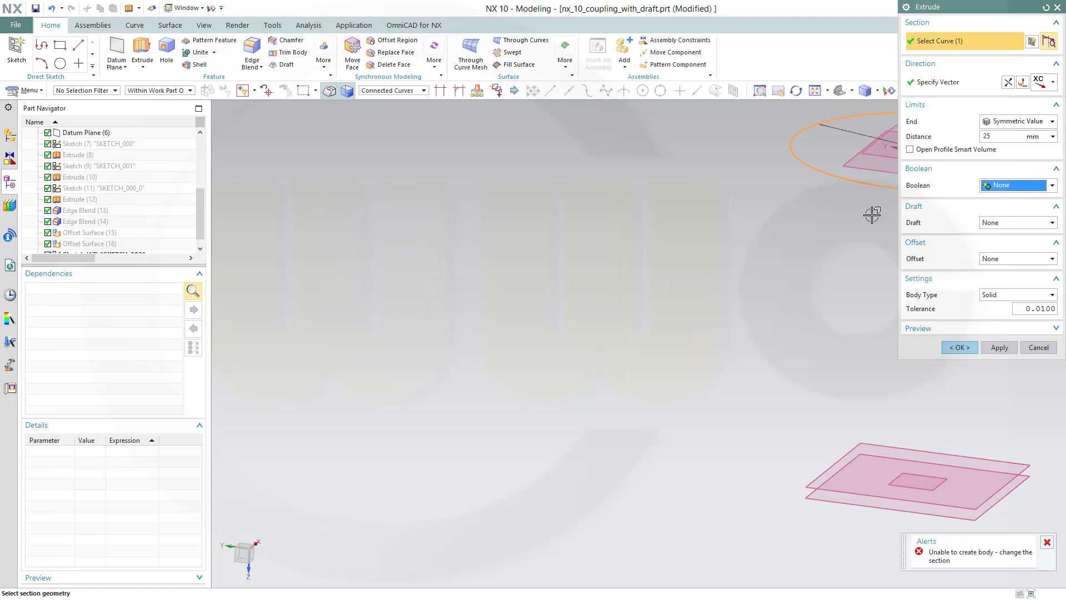
- Set the extrusion direction to the ZC axis and create the solid cylinder
mouse_move(822, 239)
middle_mouse_down("shift")
mouse_move(788, 271)
mouse_move(601, 340)
middle_mouse_up("shift")
middle_click_drag(750, 363, 758, 325)
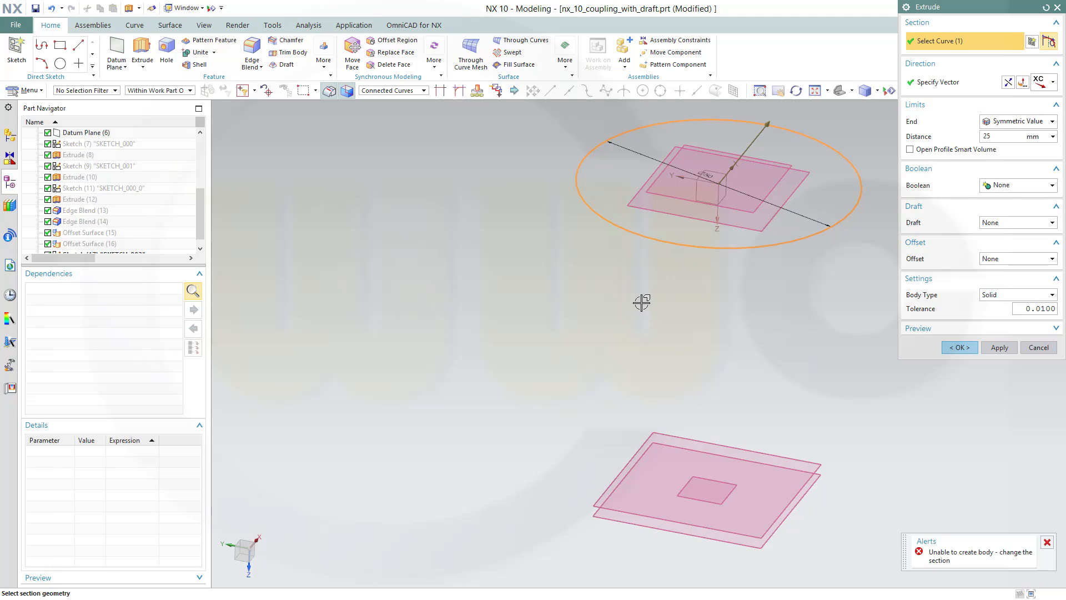
mouse_move(643, 303)
middle_mouse_down()
mouse_move(645, 290)
mouse_move(619, 326)
middle_mouse_up()
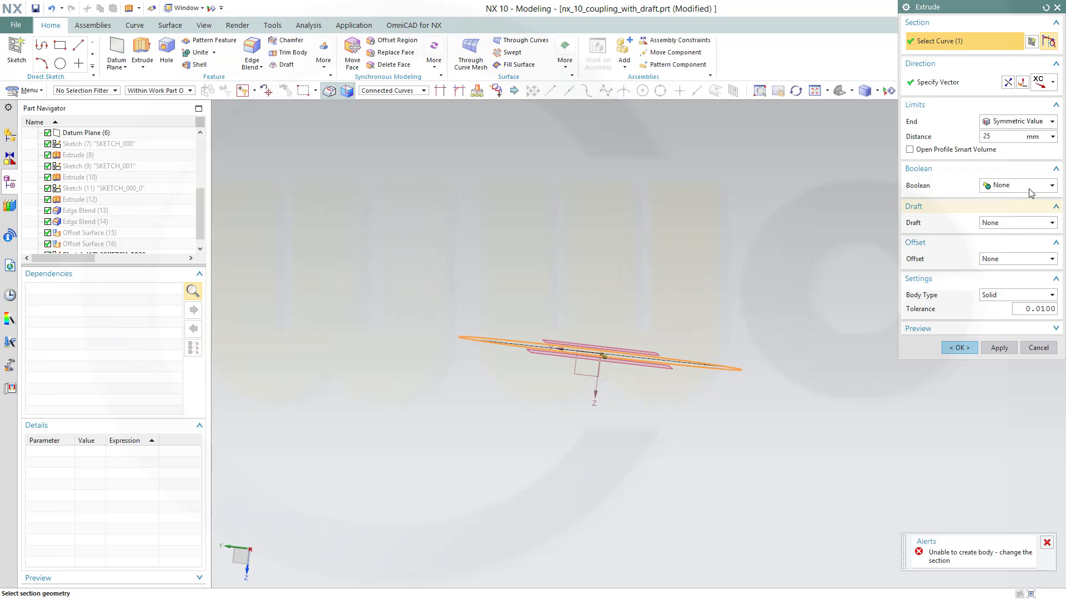
left_click(1053, 83)
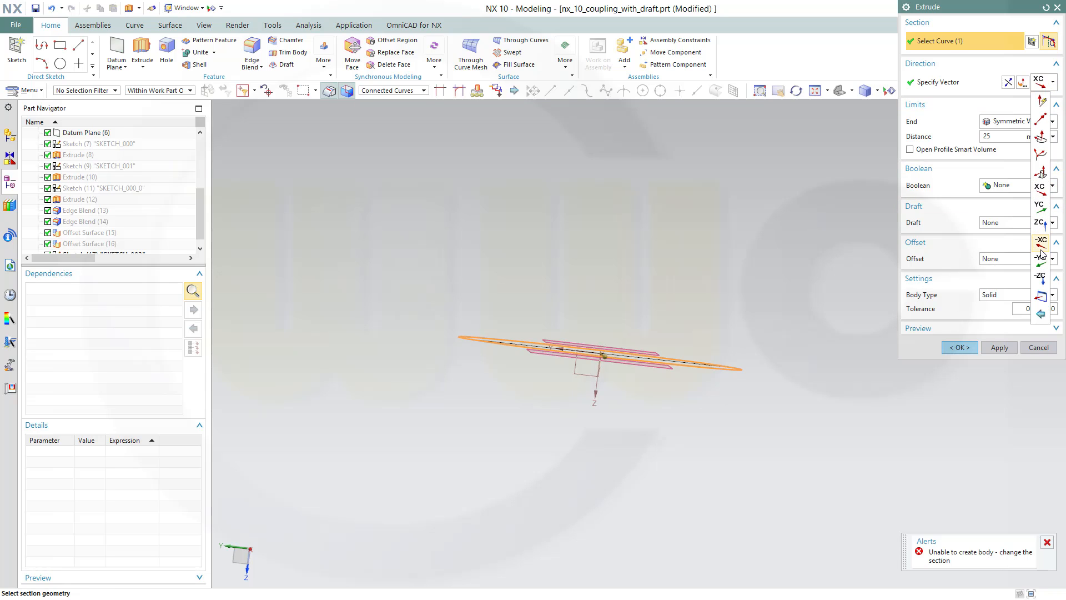
left_click(1041, 224)
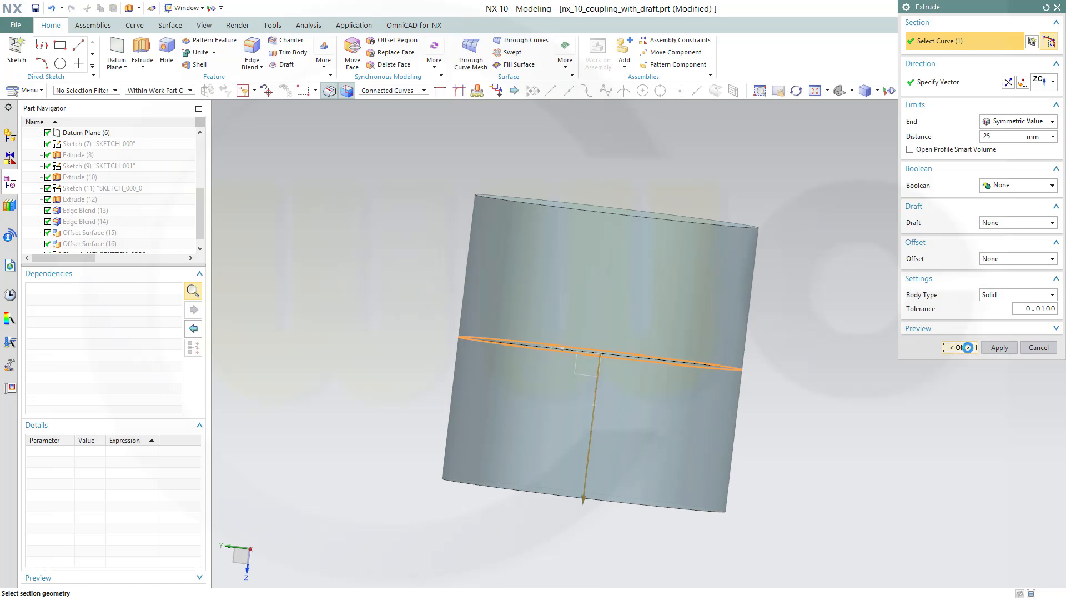
left_click(961, 348)
- Hide the 50 mm circle's sketch, Sketch (17)
scroll(856, 406, "up", 3)
scroll(854, 407, "down", 3)
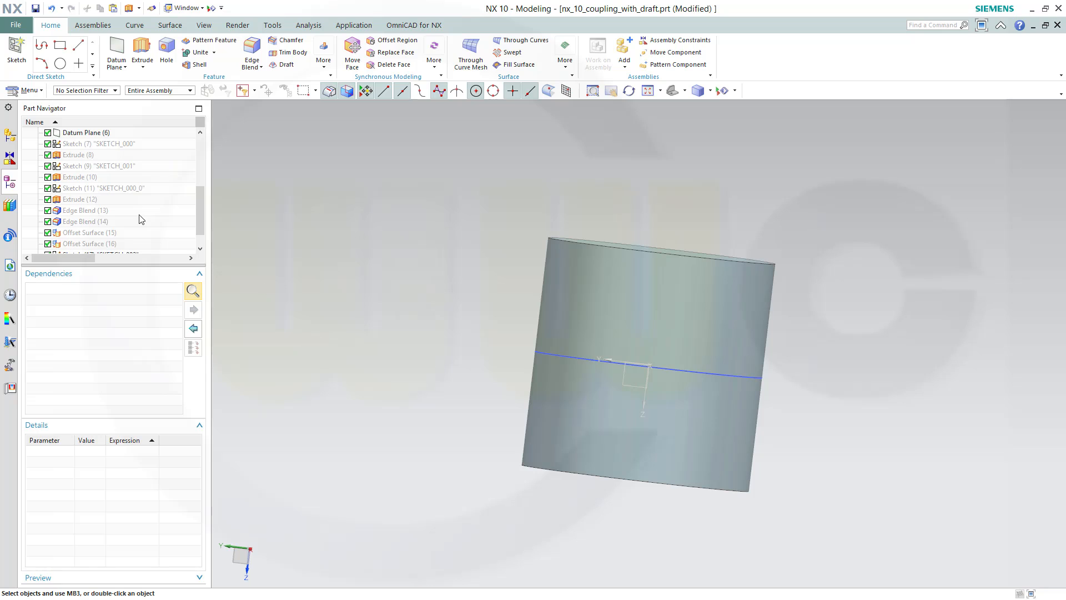
scroll(192, 220, "down", 1)
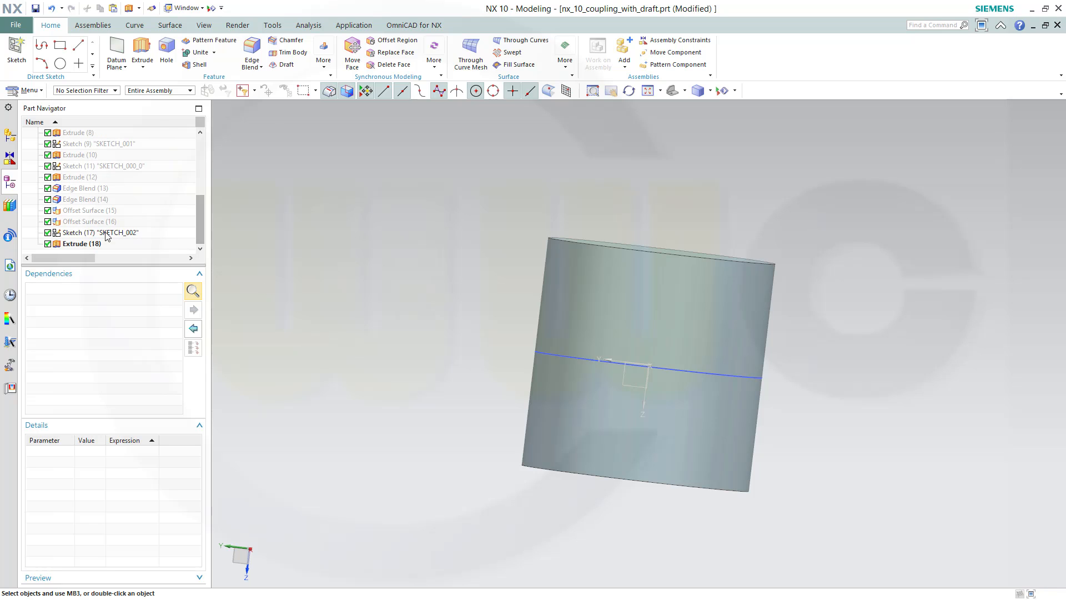
right_click(129, 234)
left_click(131, 148)
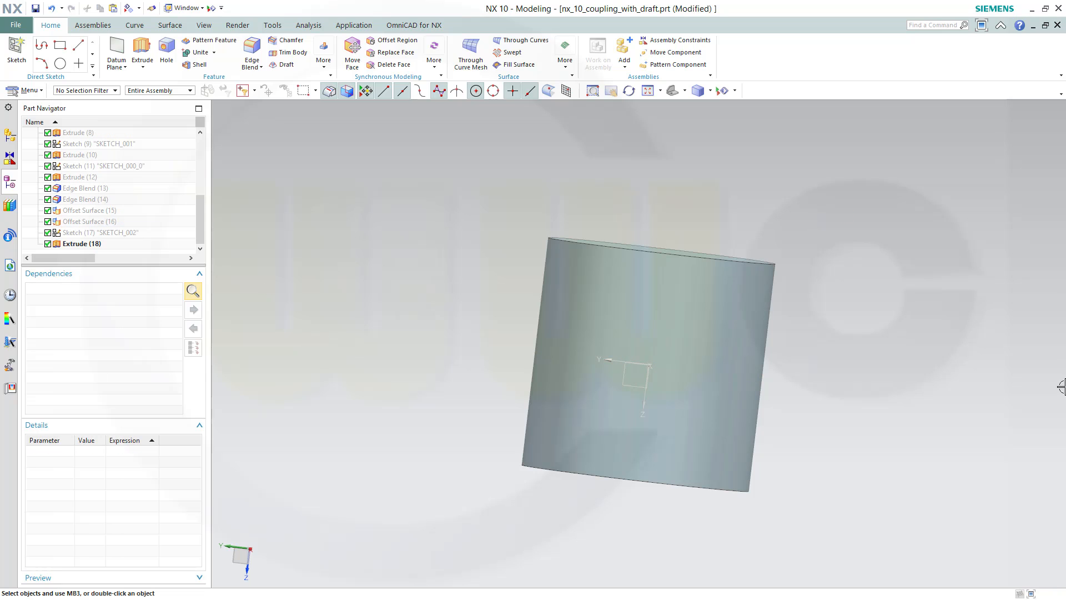
- Create a new sketch on the small datum plane midway between the two larger parallel planes beyond the cylinder's end
scroll(864, 354, "up", 1)
scroll(836, 360, "down", 4)
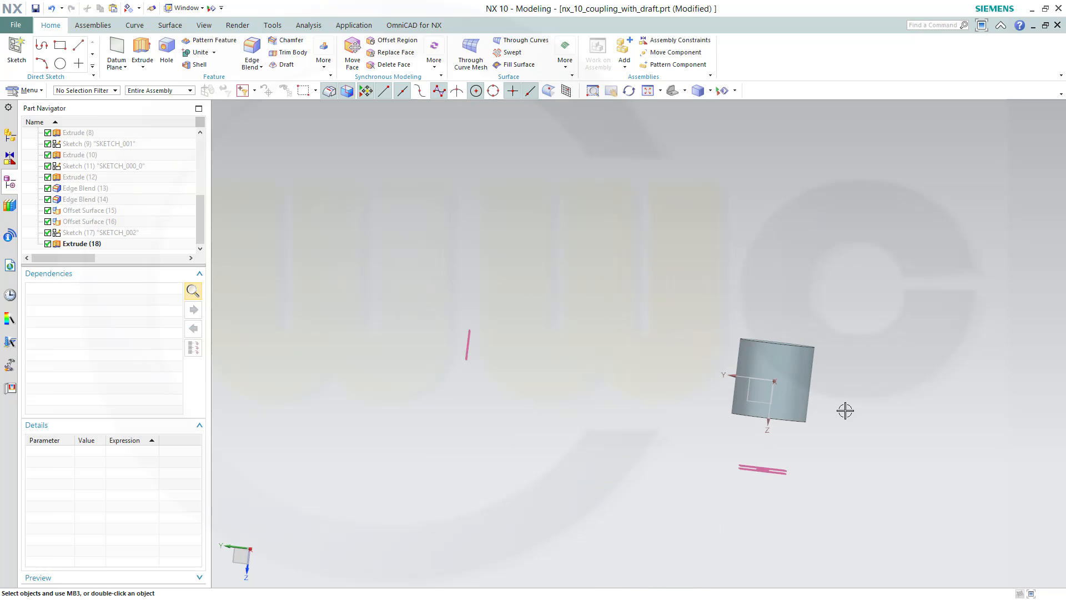
mouse_move(811, 402)
middle_mouse_down()
mouse_move(805, 326)
mouse_move(752, 266)
mouse_move(722, 342)
mouse_move(726, 326)
mouse_move(678, 310)
mouse_move(548, 388)
middle_mouse_up()
scroll(542, 396, "up", 3)
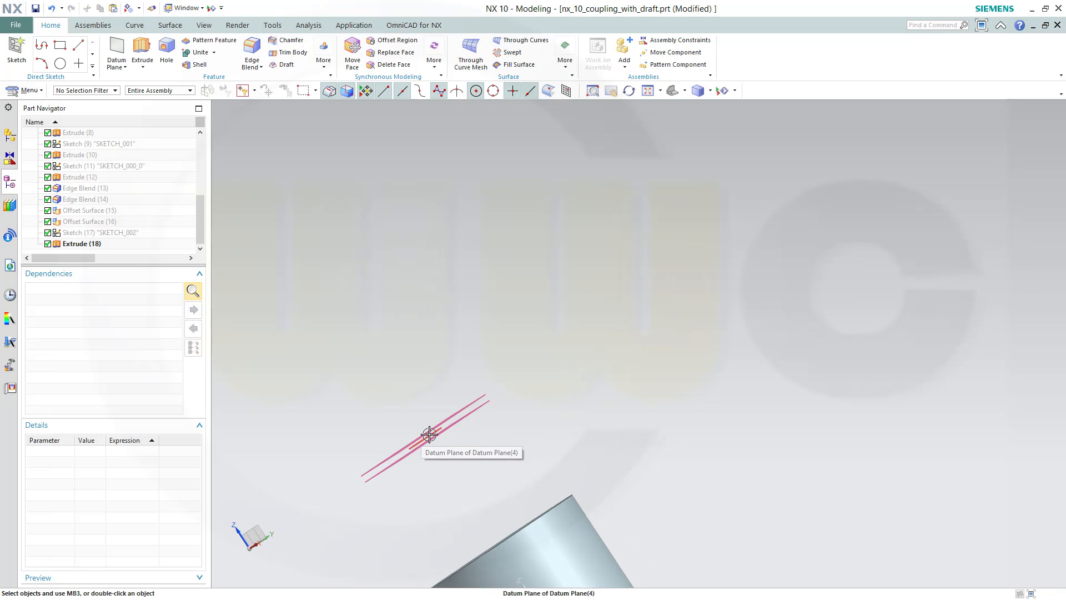
left_click(16, 51)
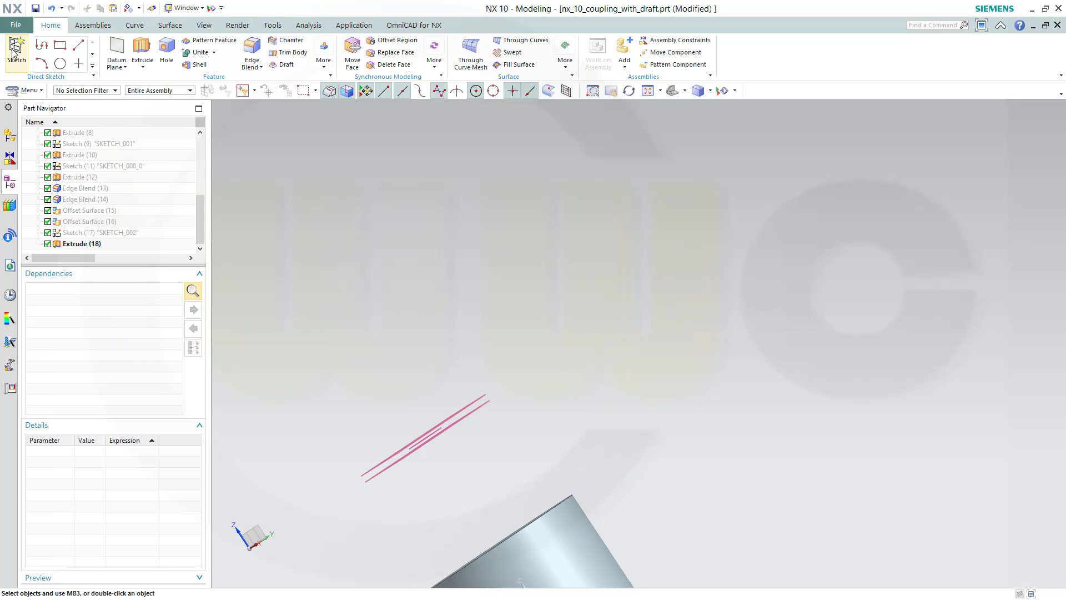
scroll(461, 458, "up", 5)
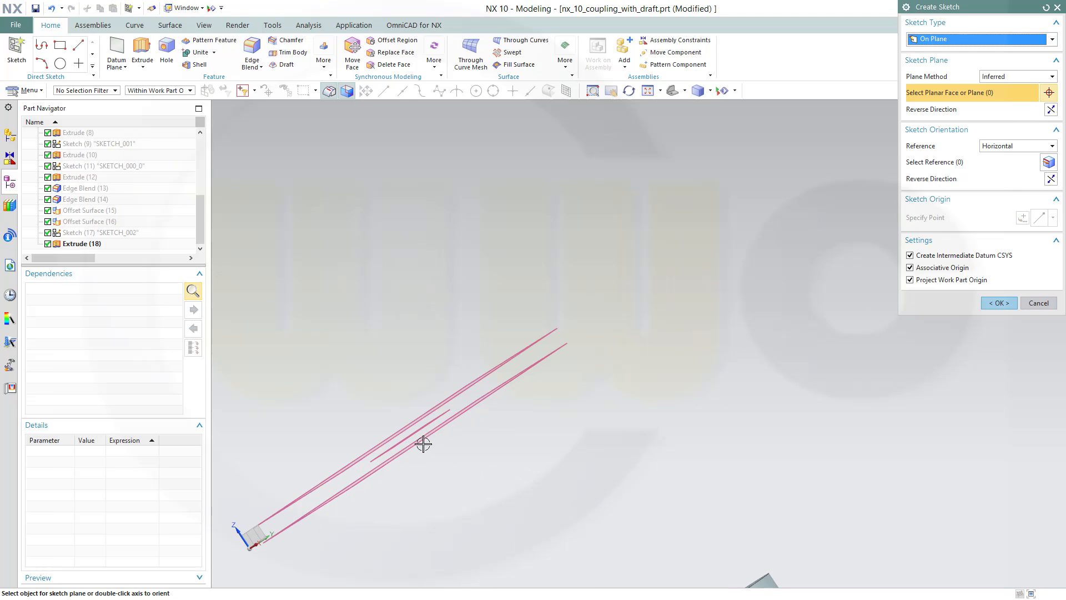
left_click(416, 433)
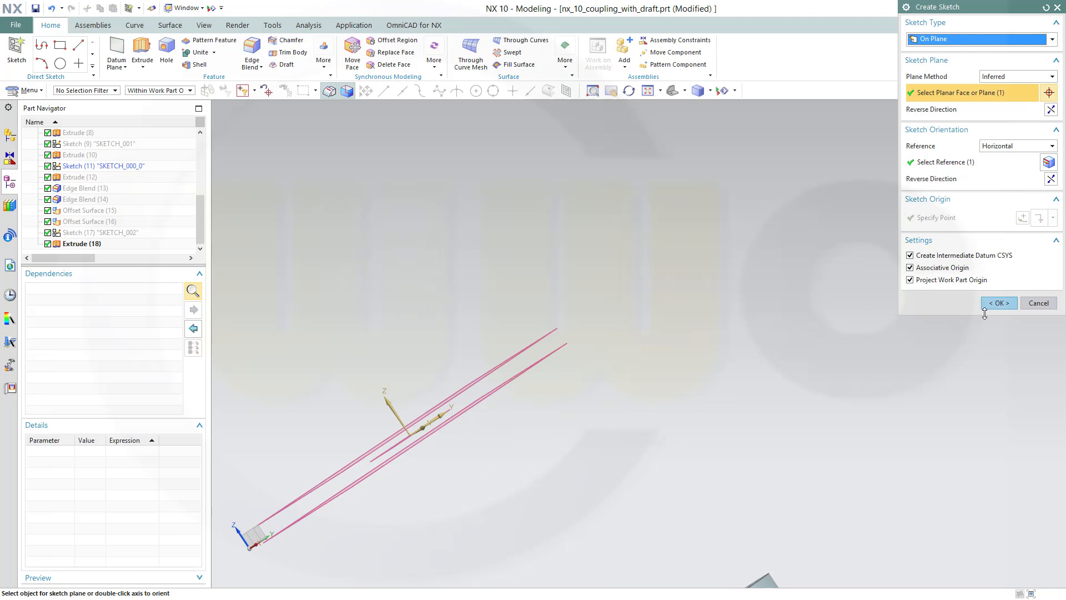
left_click(1008, 308)
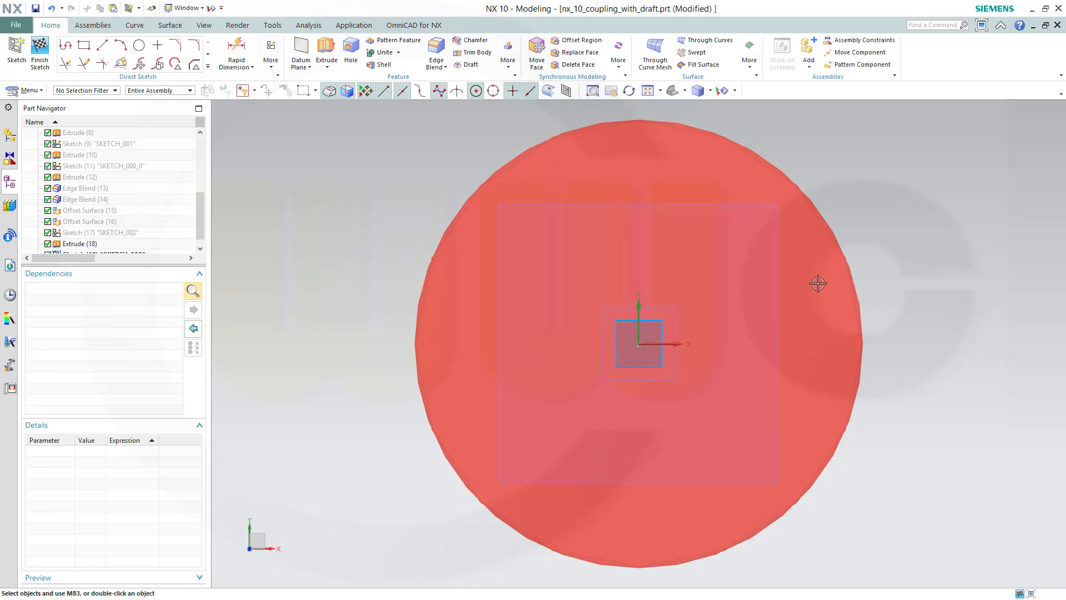
- Sketch a circle with a 30 mm diameter centered about 225 mm above the sketch origin
scroll(810, 295, "down", 4)
middle_click_drag(806, 190, 684, 362, "shift")
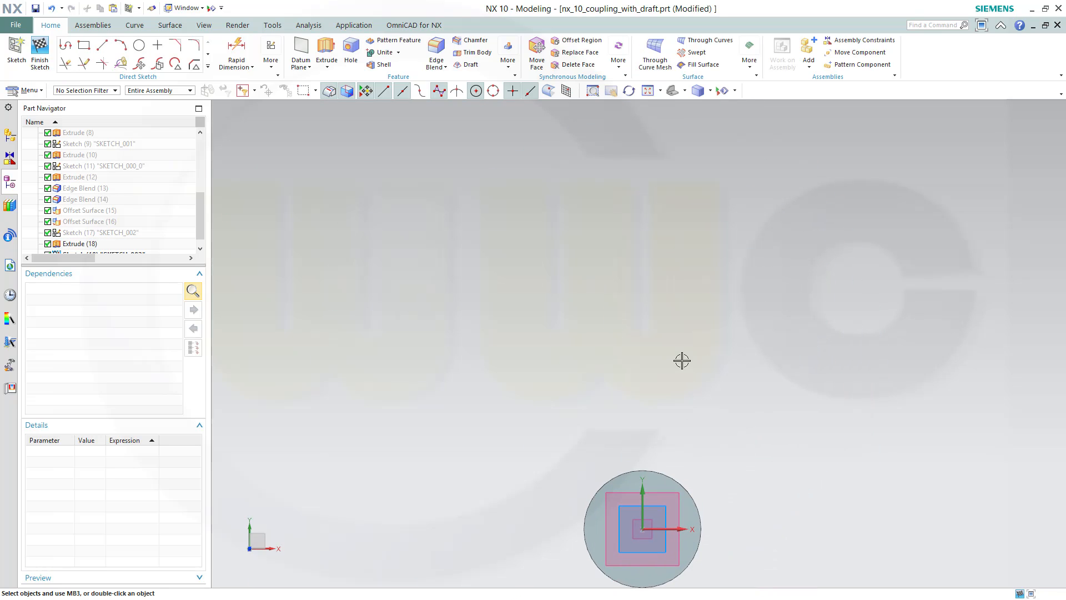
scroll(684, 362, "down", 2)
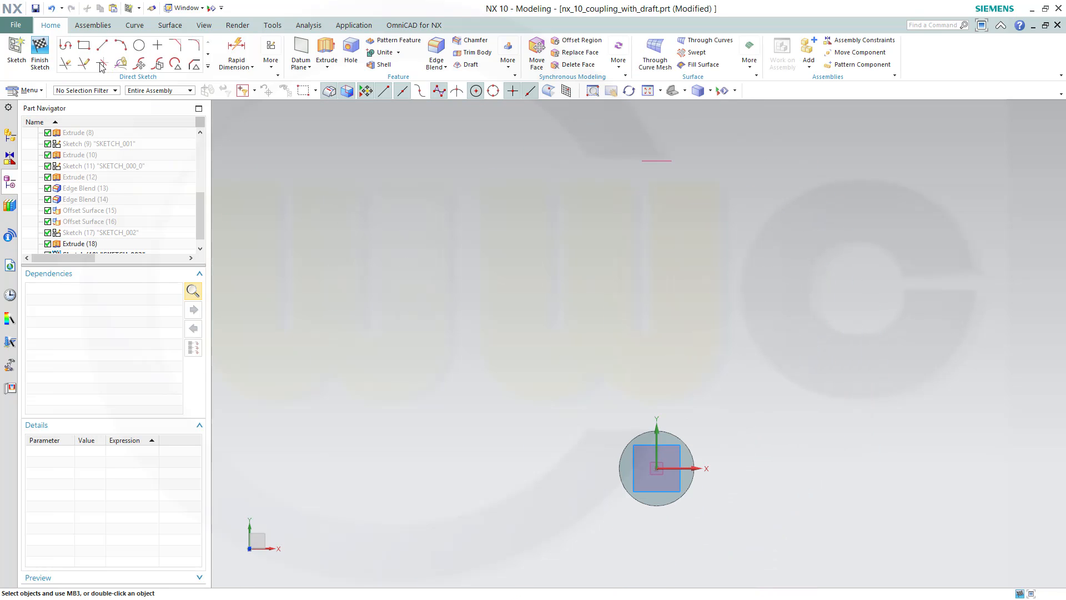
left_click(138, 45)
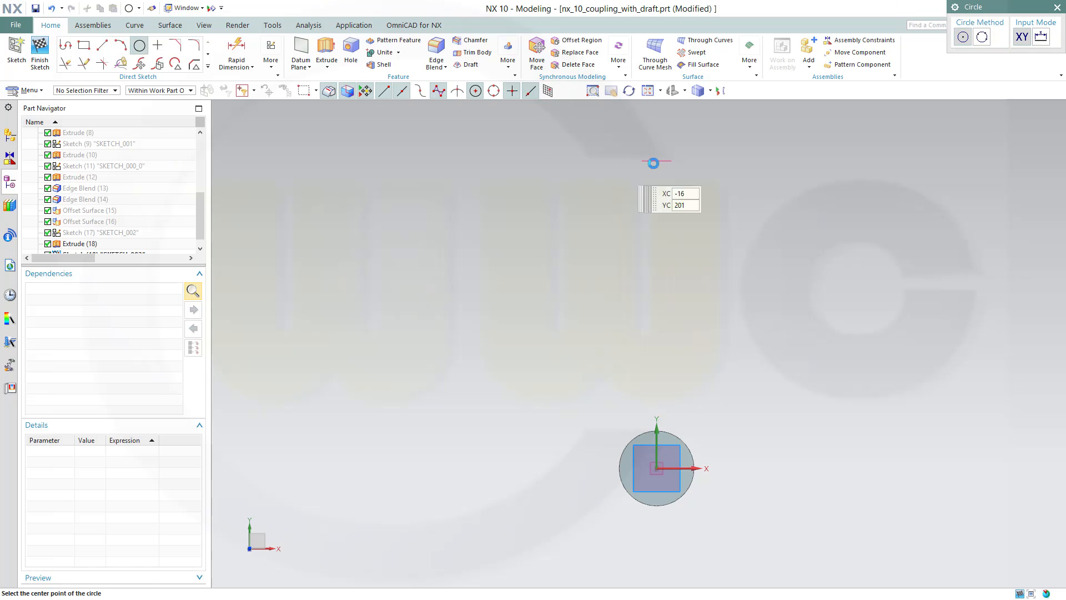
left_click(657, 131)
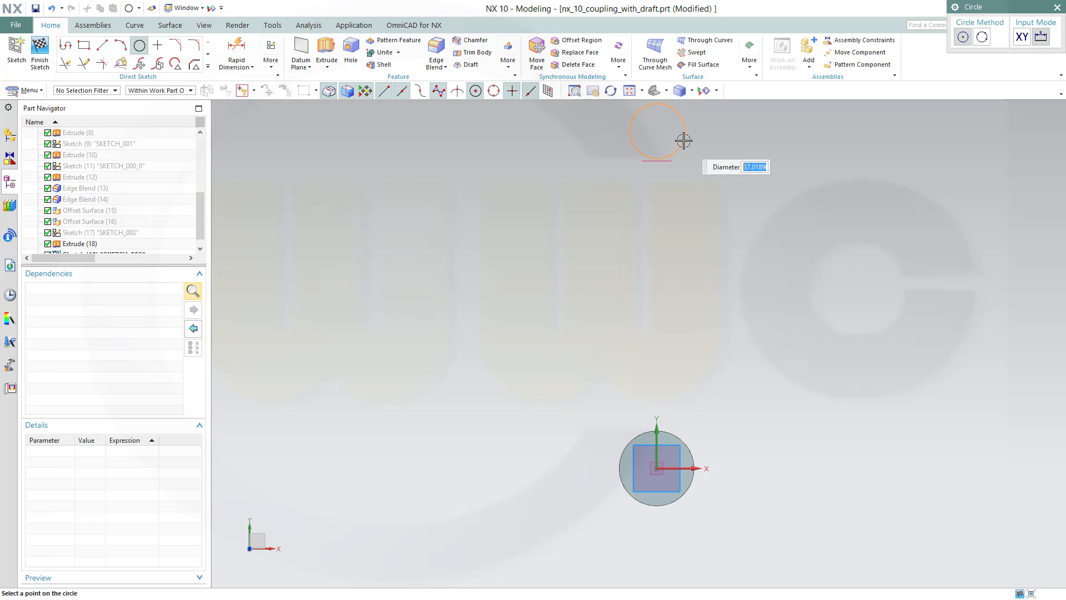
type("30")
key("Return")
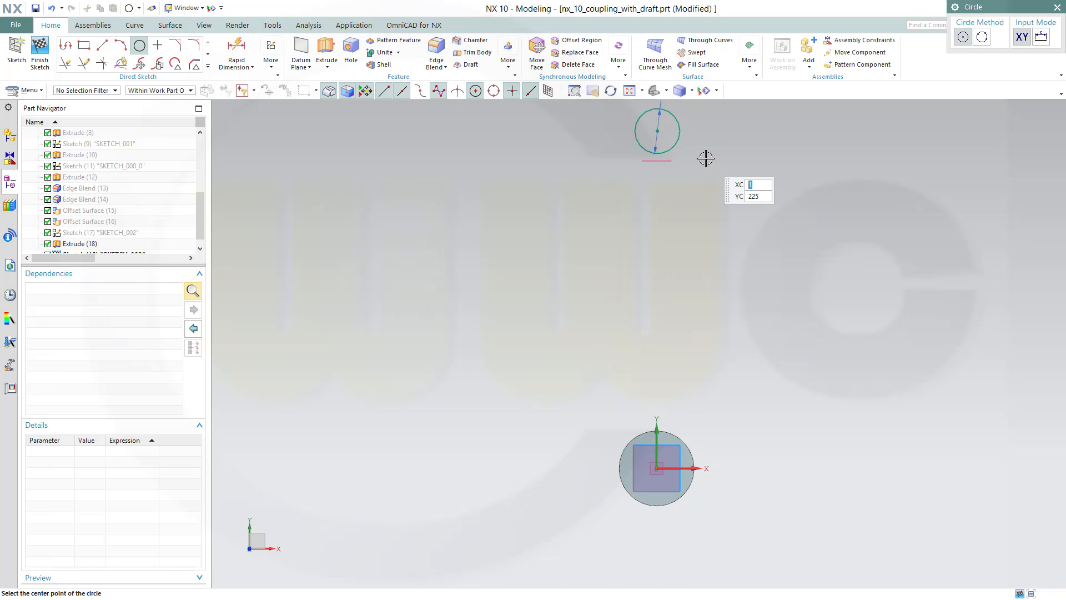
left_click(655, 132)
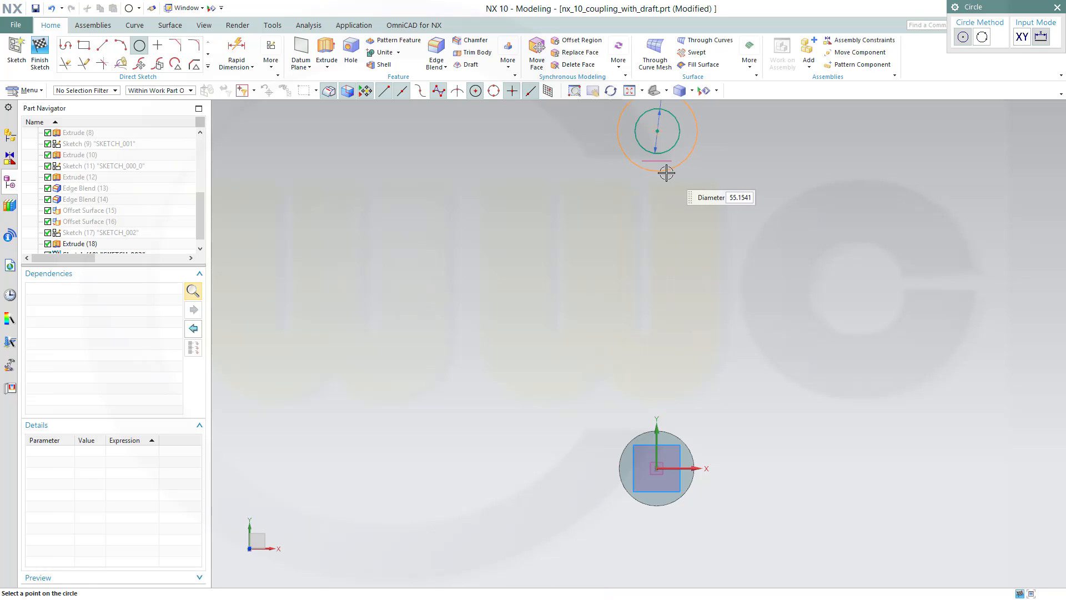
key("Escape")
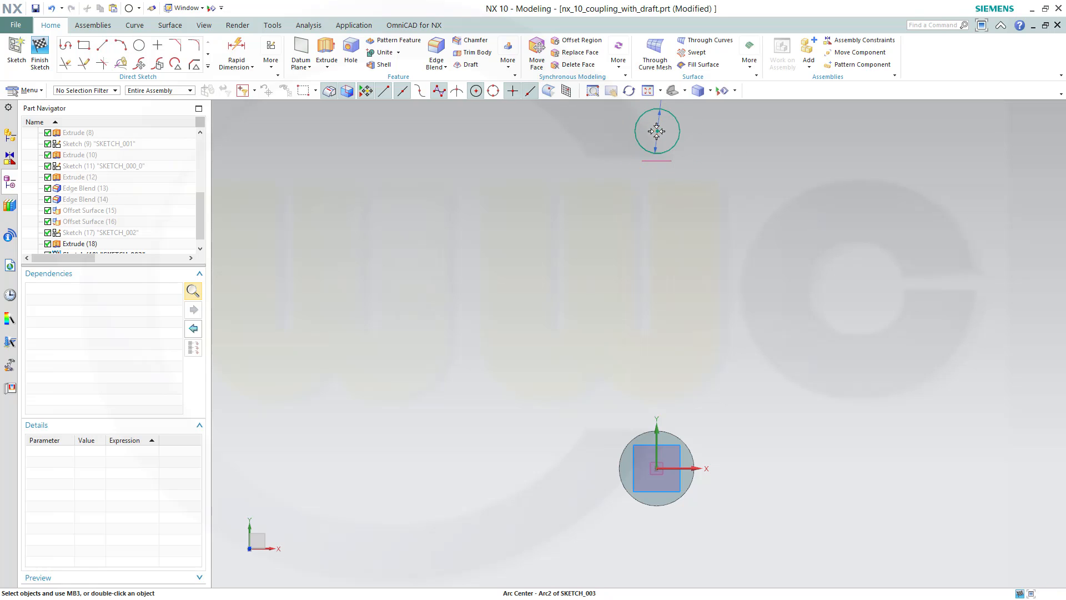
- Constrain the center point of the 30 mm circle onto the edge-on datum plane just below it
left_click(658, 131)
left_click(665, 162)
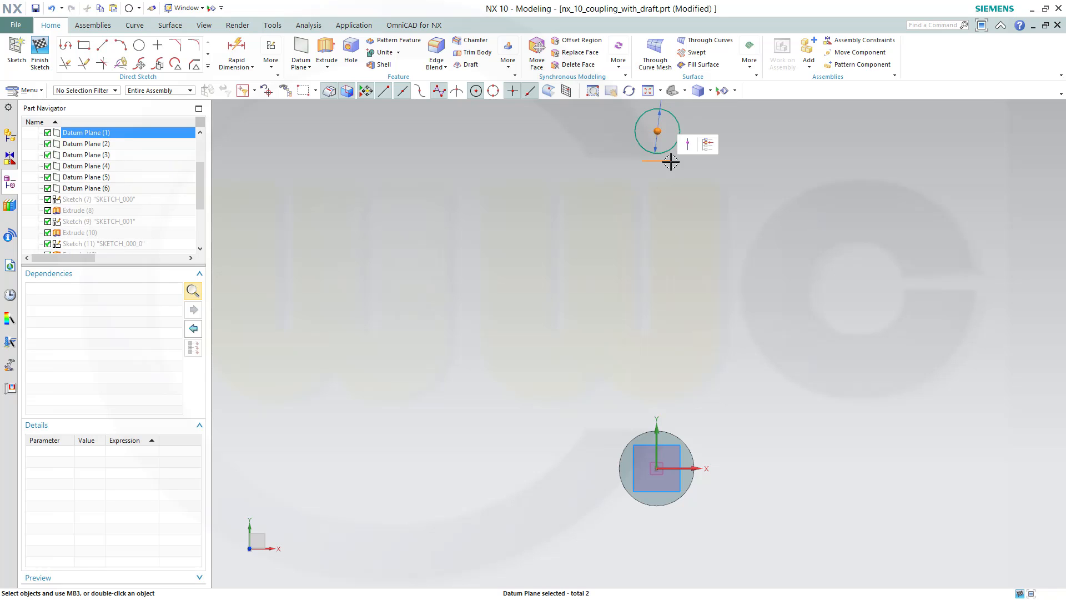
left_click(691, 146)
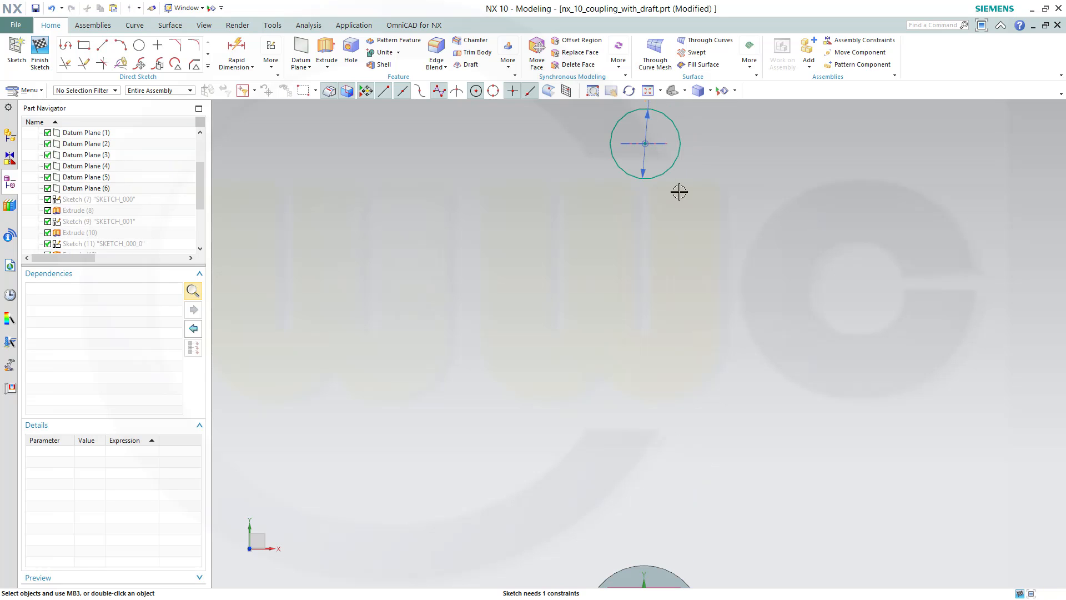
- Select the circle's center together with the Y axis of the datum coordinate system, and finish the sketch
scroll(678, 190, "up", 2)
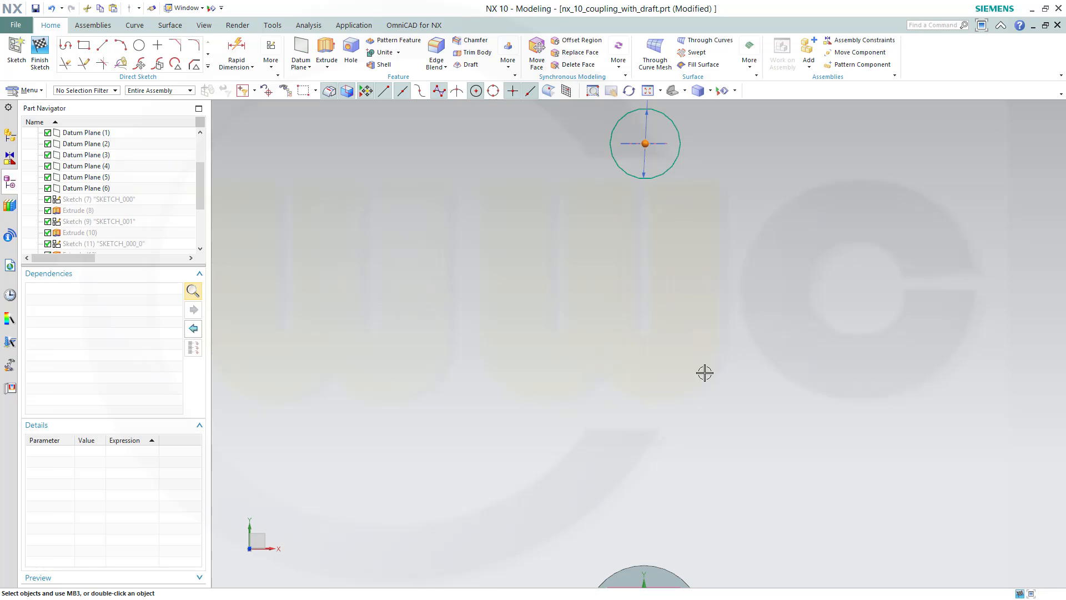
scroll(705, 373, "down", 2)
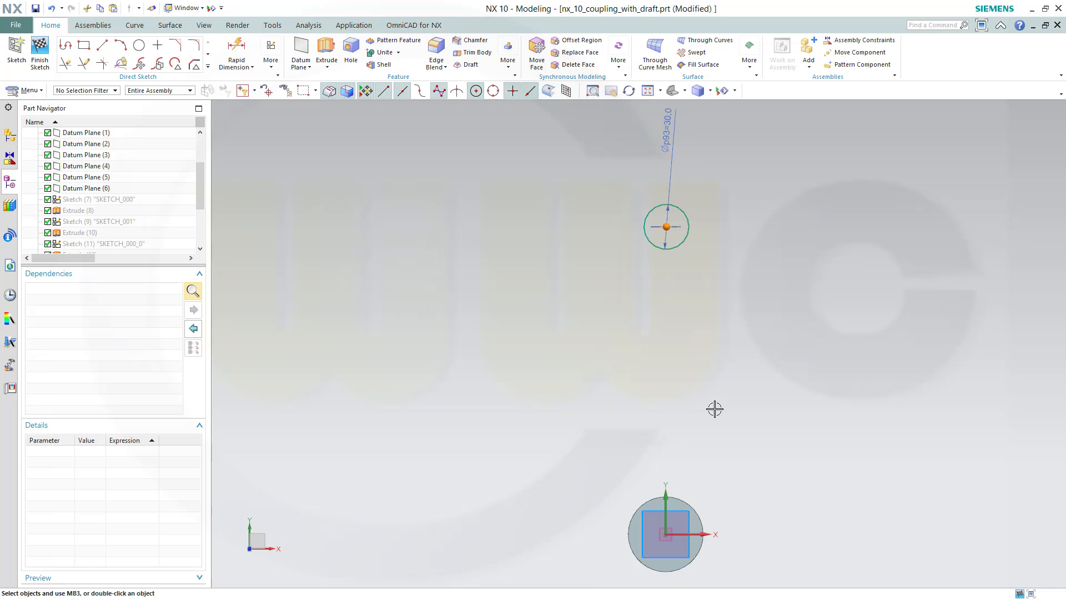
left_click(665, 493)
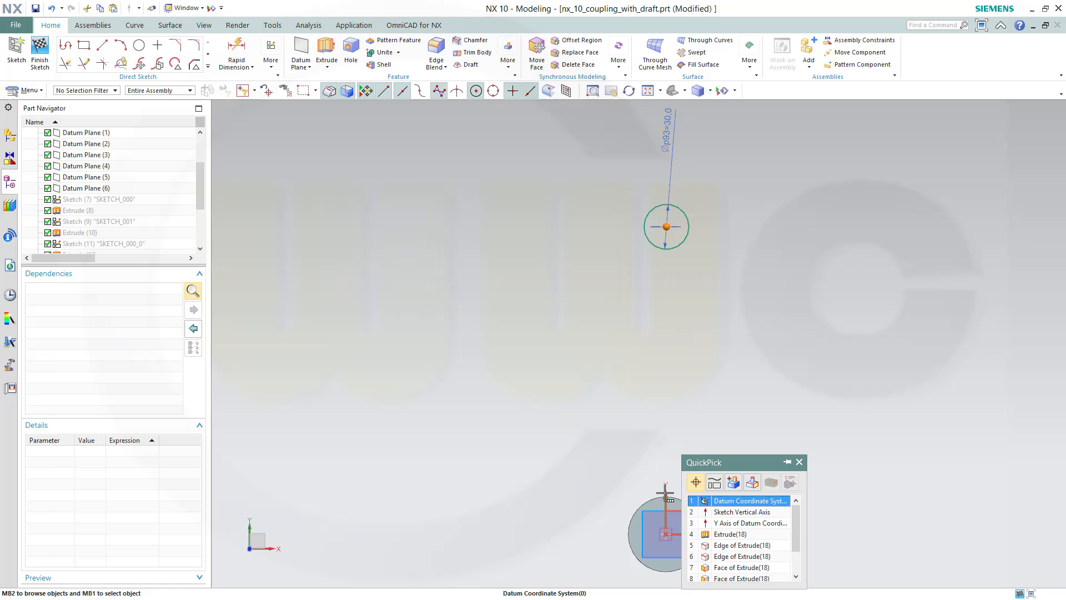
left_click(731, 530)
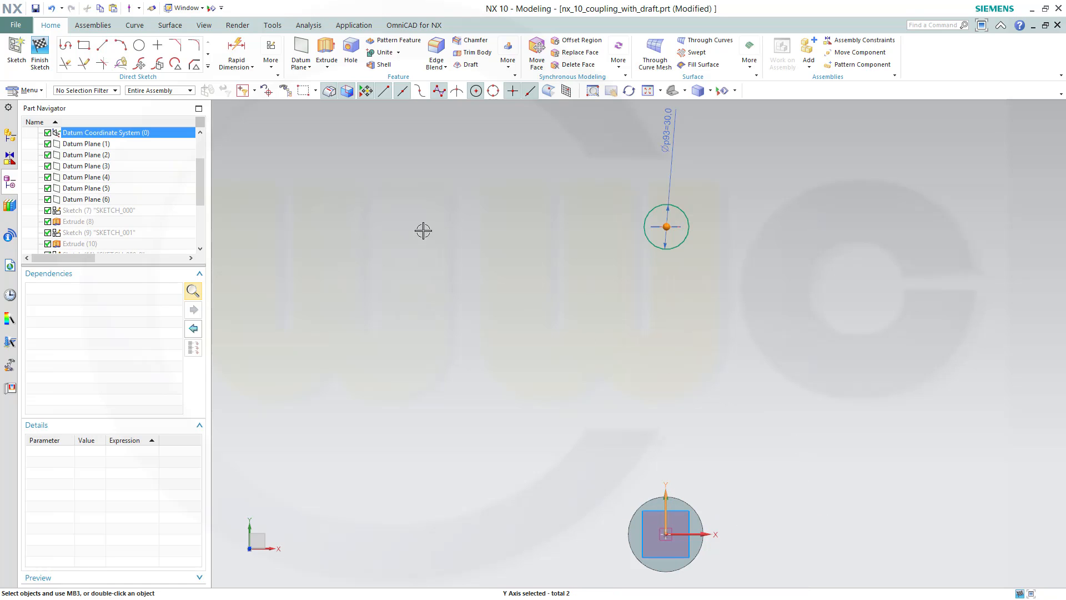
left_click(39, 50)
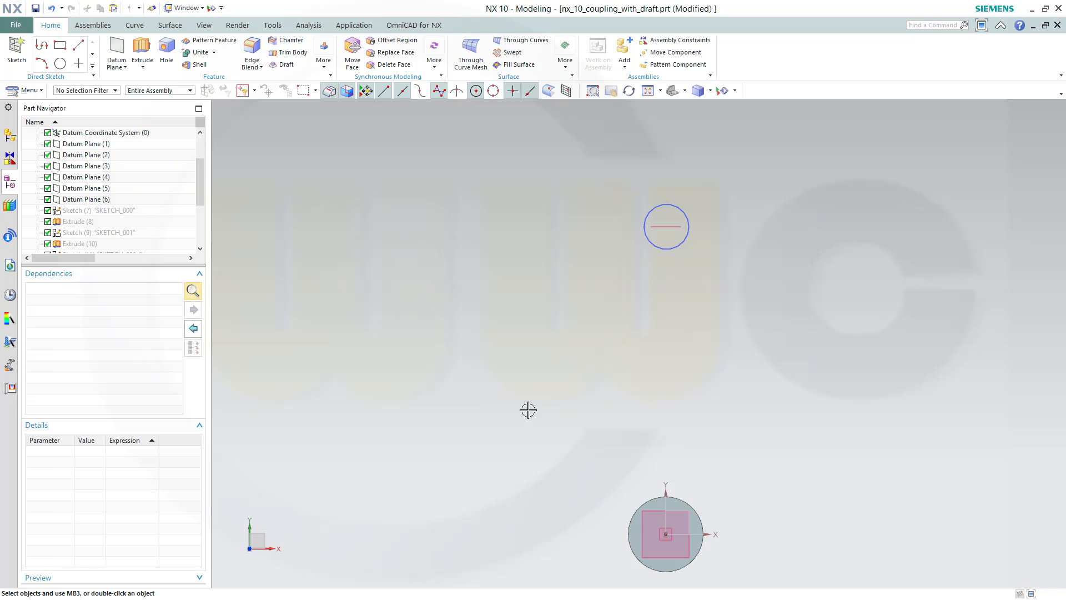
- Extrude the circle of the visible sketch symmetrically with a distance of 15 mm, without a Boolean operation
mouse_move(529, 409)
middle_mouse_down()
mouse_move(516, 370)
mouse_move(460, 324)
mouse_move(380, 284)
middle_mouse_up()
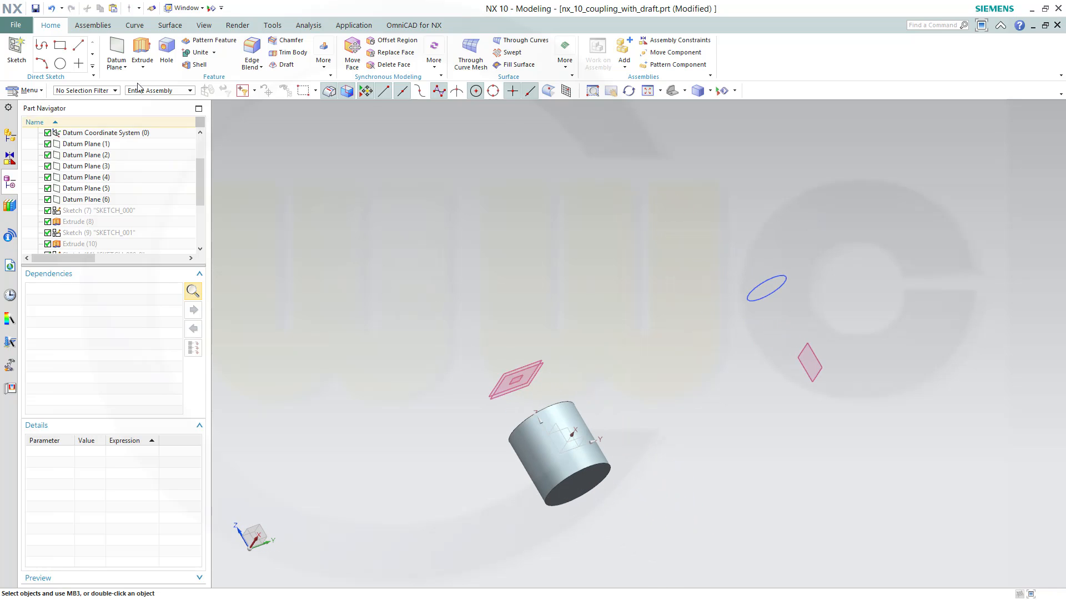
left_click(142, 51)
left_click(760, 279)
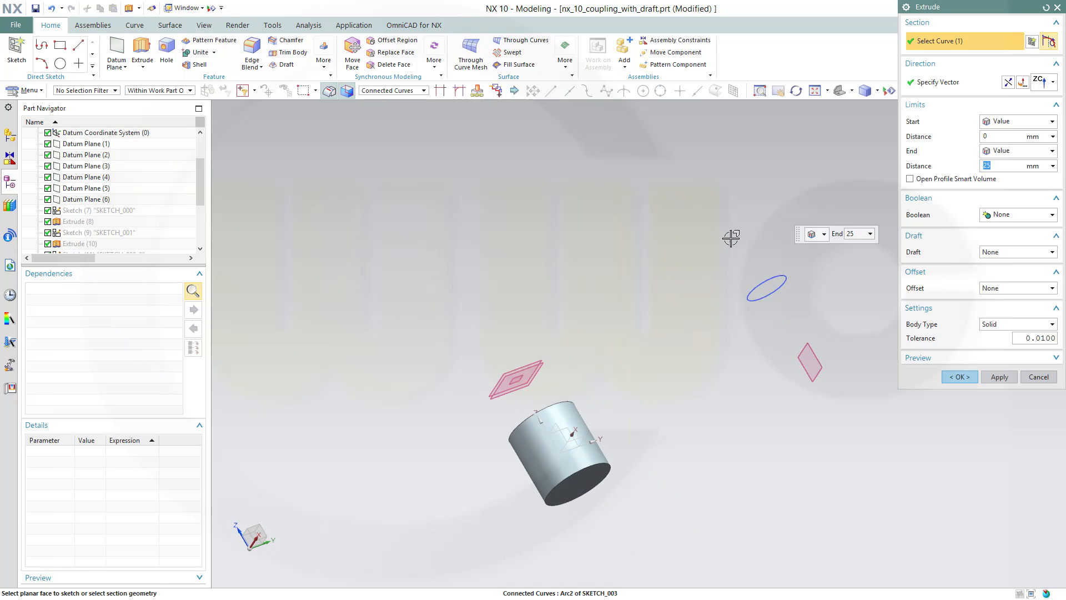
left_click(1054, 122)
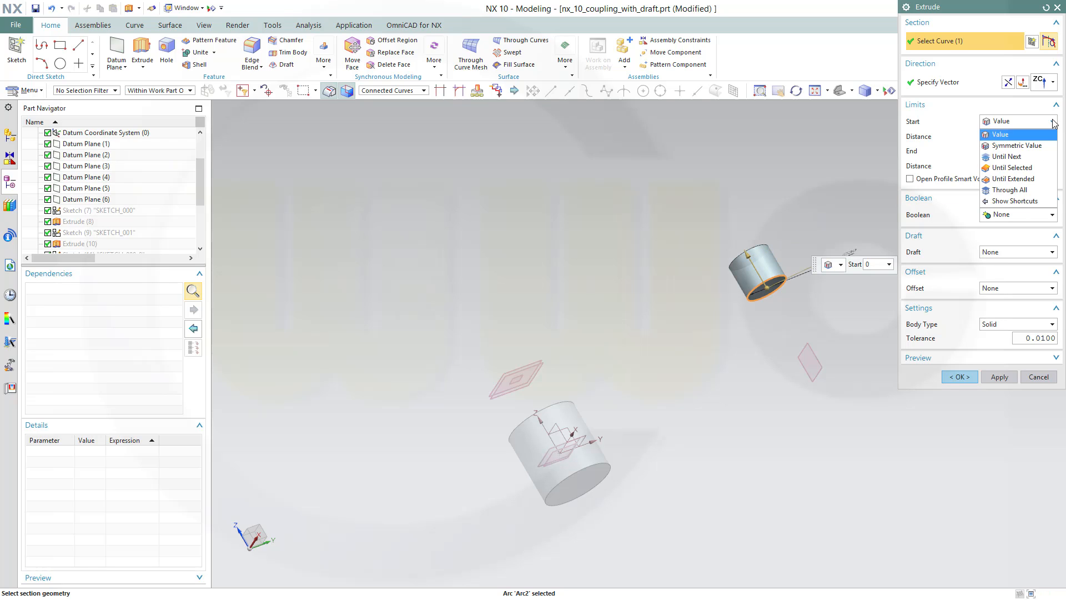
left_click(1027, 143)
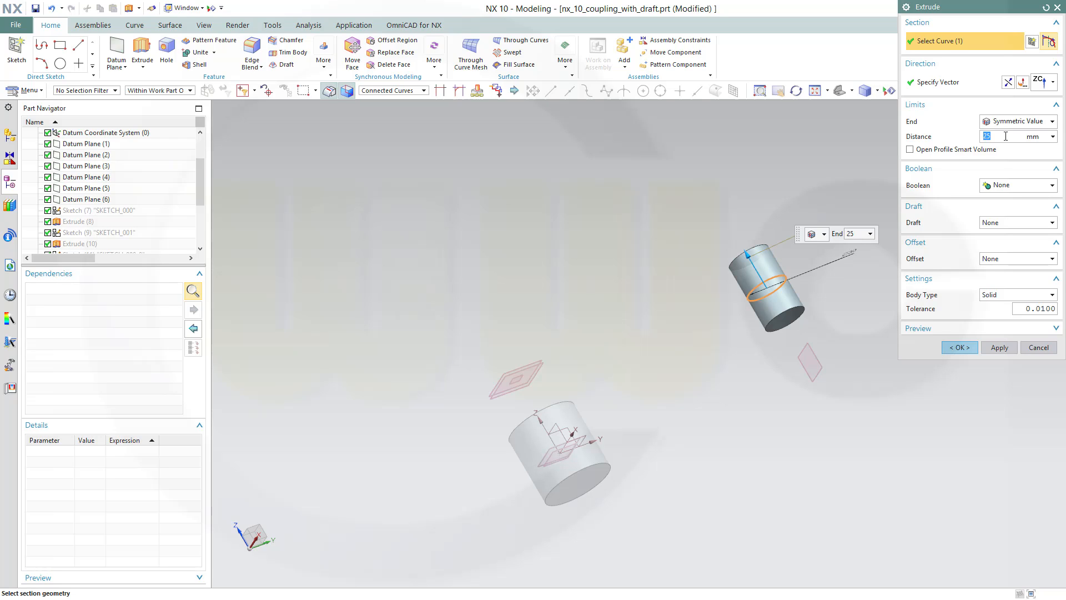
key("Return")
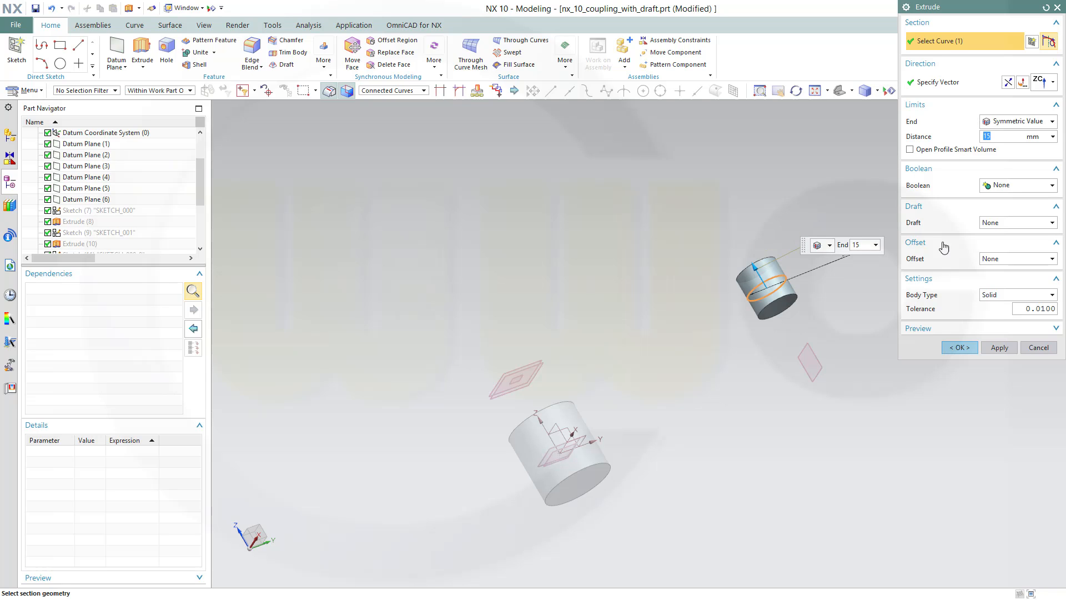
left_click(961, 348)
- Hide the circle sketch "SKETCH_003" used for the new extrusion
key("Home")
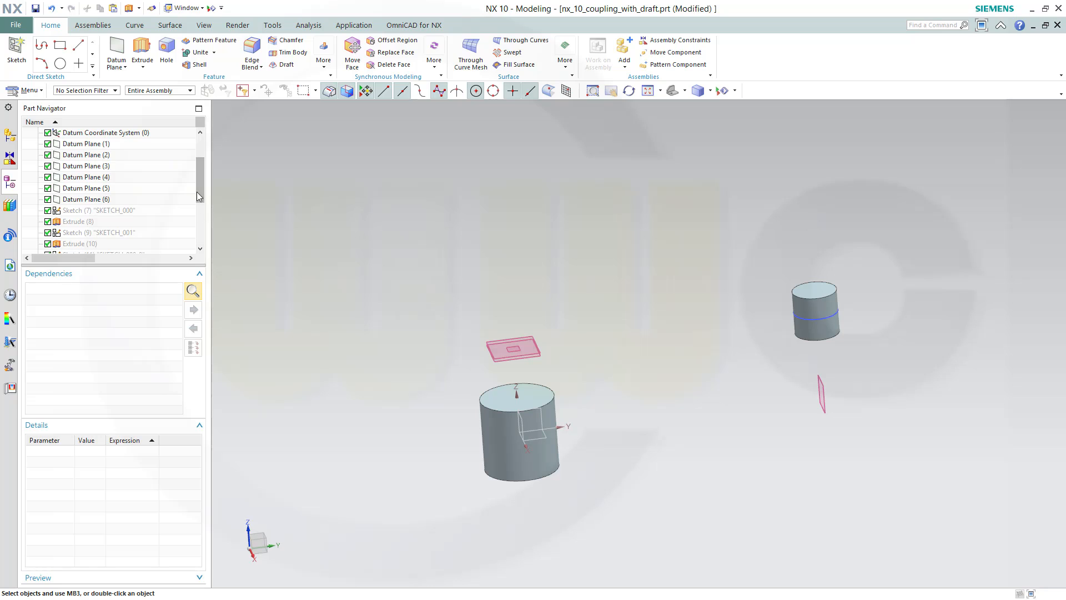
scroll(145, 245, "down", 4)
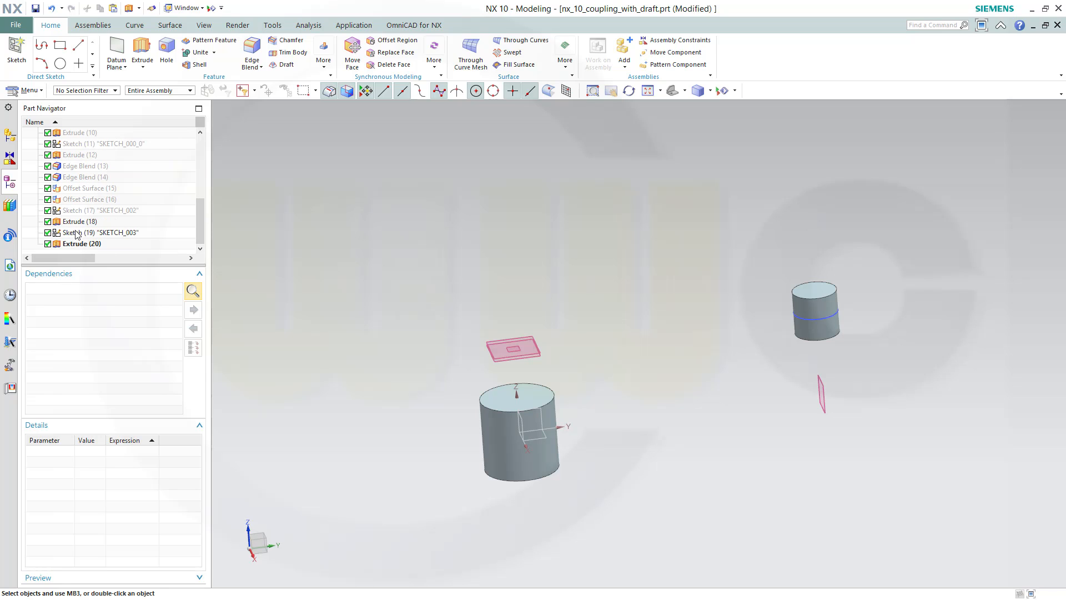
right_click(76, 234)
left_click(111, 147)
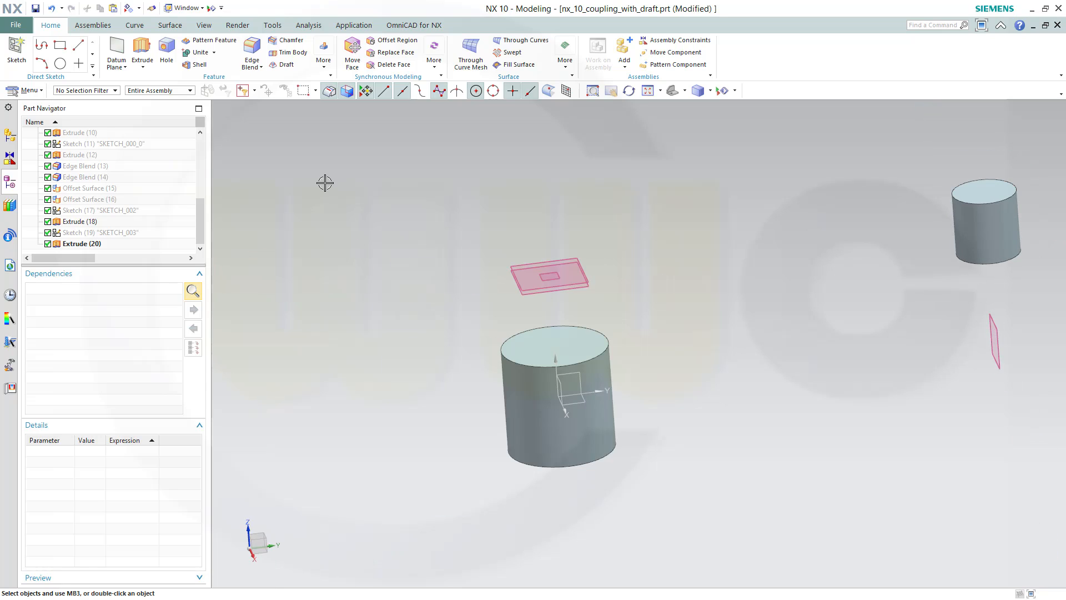
- Turn off timestamp order, show the sheet body Extrude (12) and the solid body Extrude (8) in turn, and hide each again
right_click(115, 127)
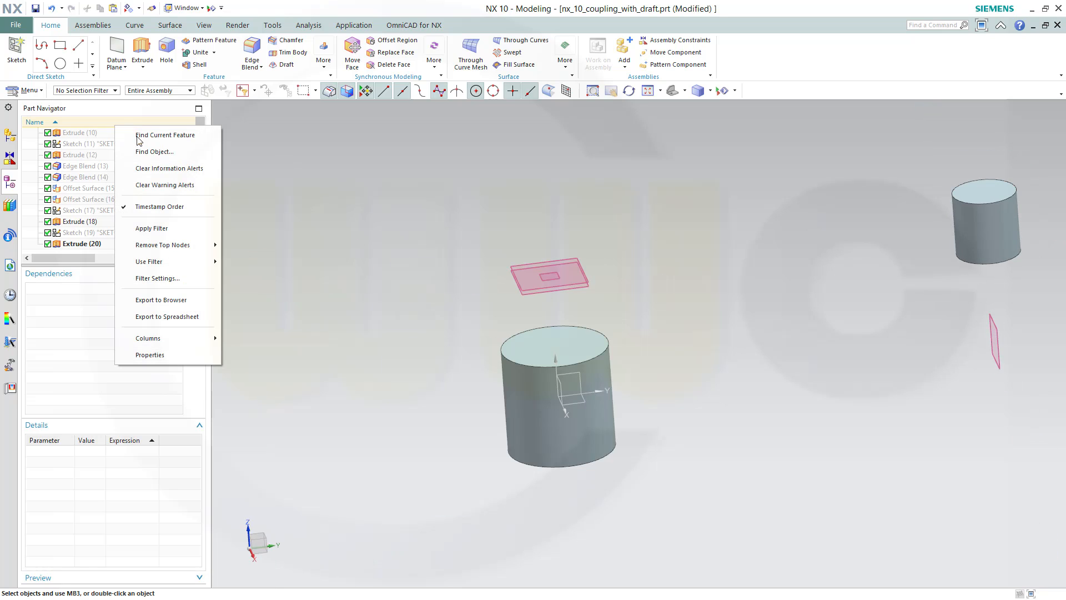
left_click(146, 206)
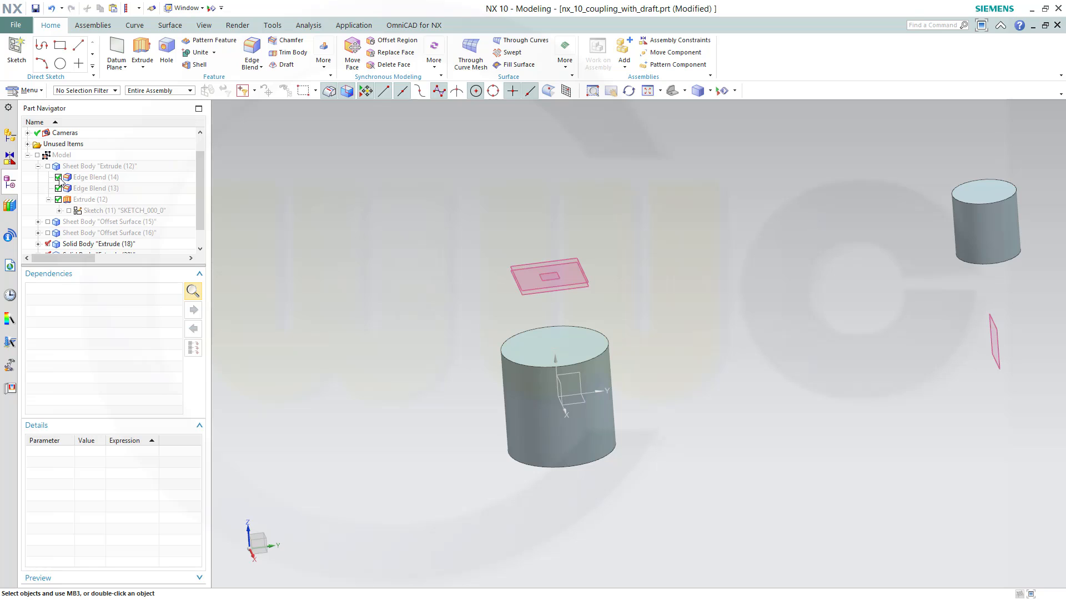
left_click(48, 167)
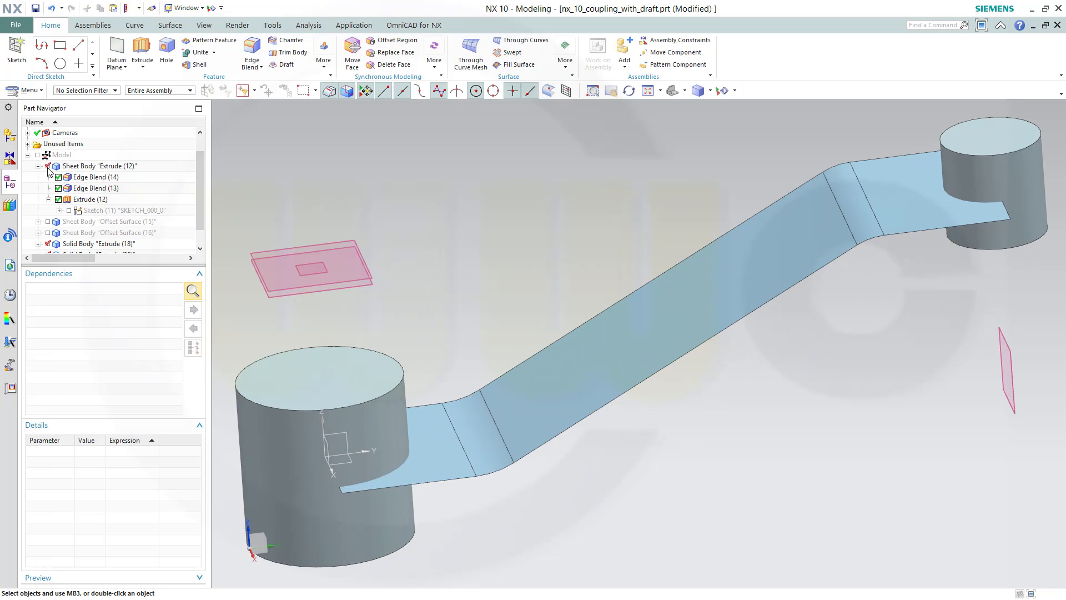
left_click(38, 167)
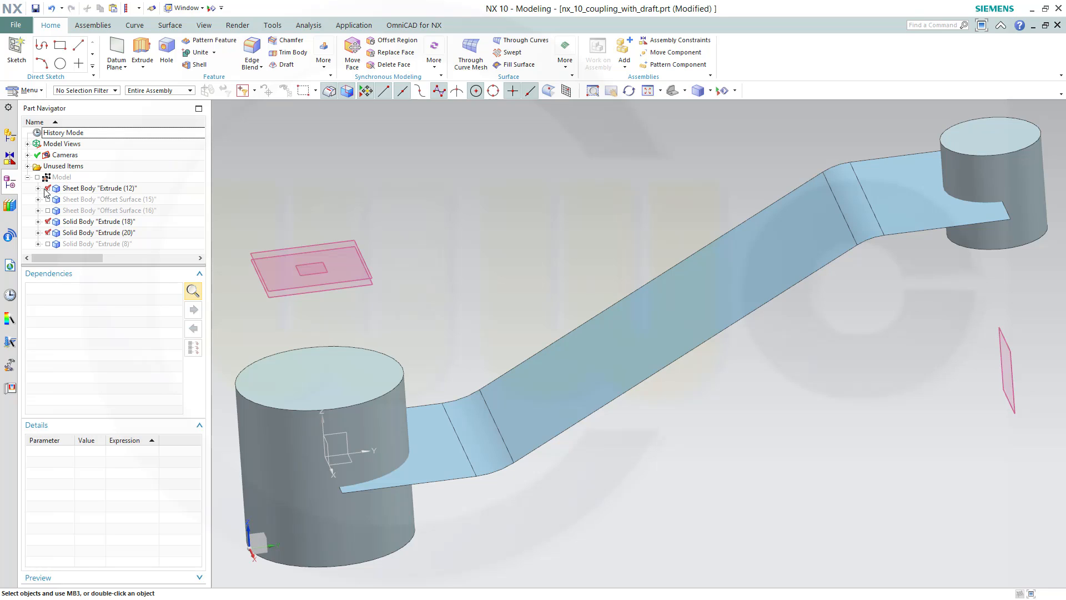
left_click(48, 188)
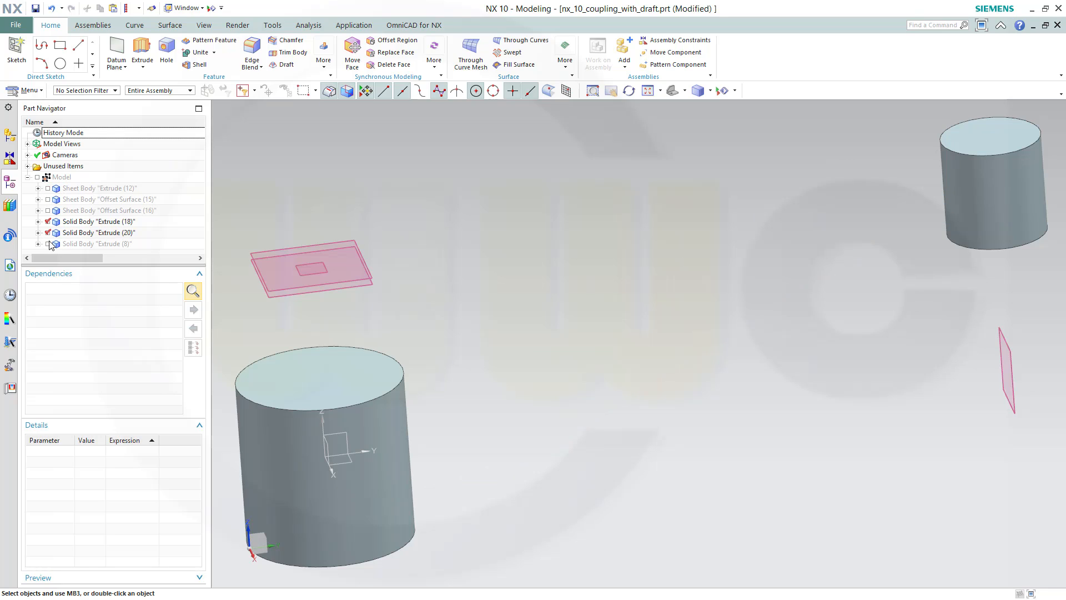
left_click(48, 244)
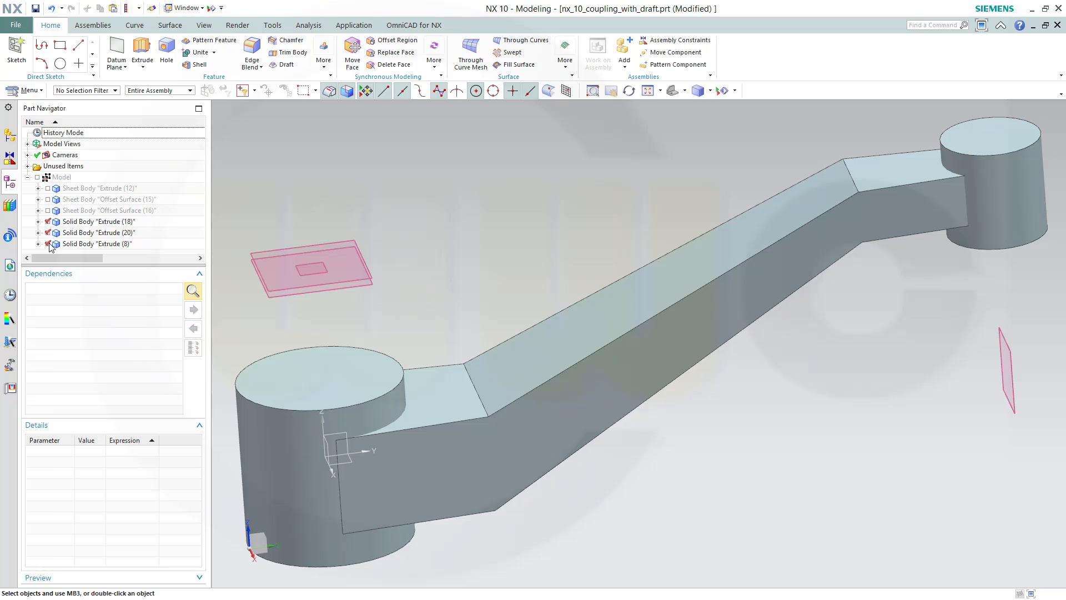
left_click(48, 244)
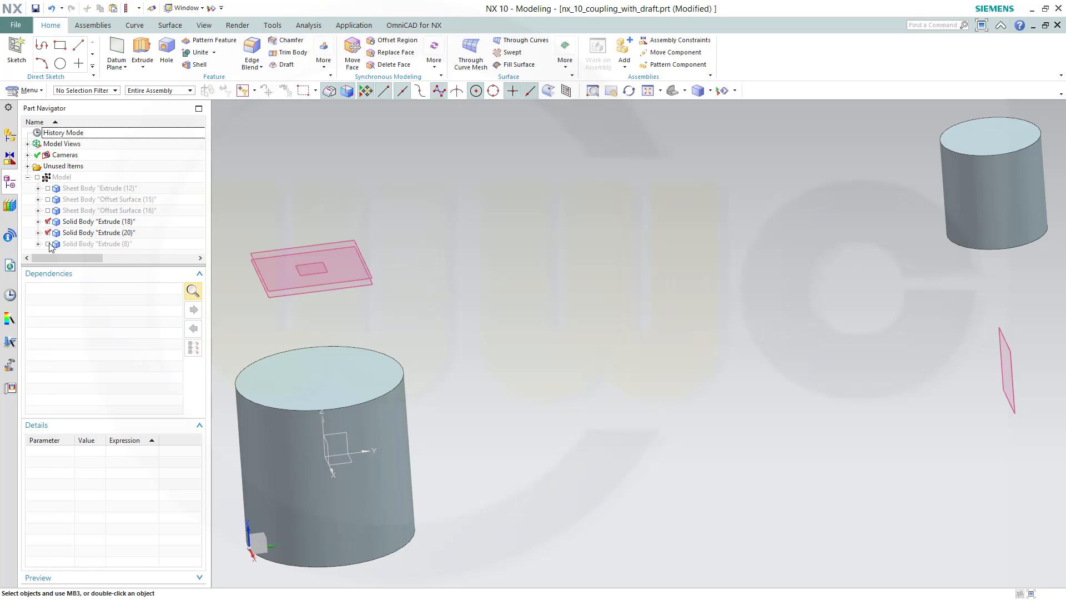
- Cut a simple 30 mm diameter hole through the body, centred on the larger cylinder's upper face
scroll(445, 372, "up", 1)
scroll(478, 398, "down", 5)
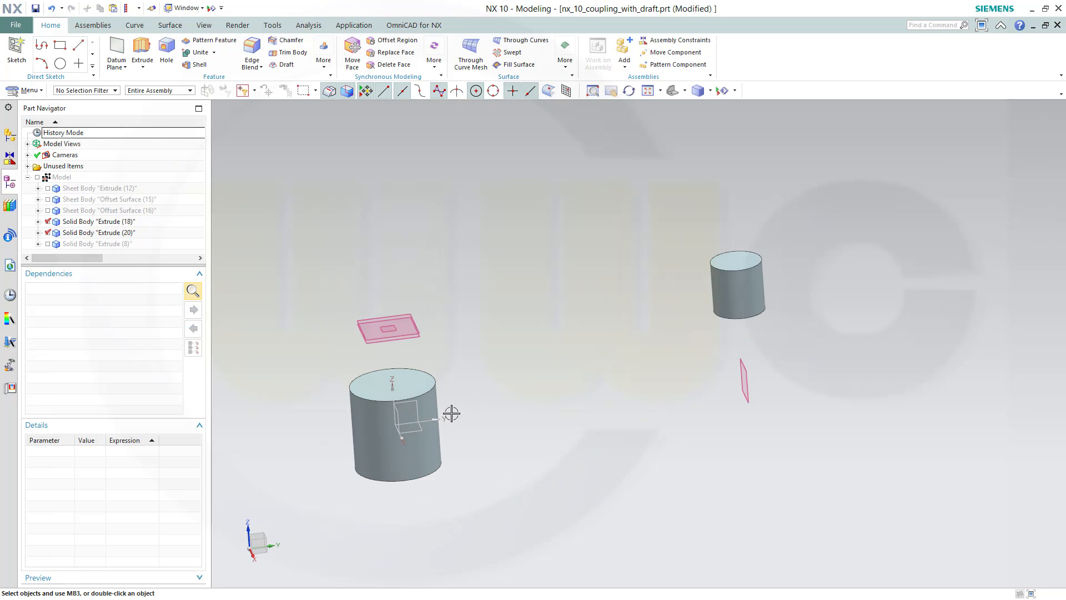
middle_click_drag(569, 321, 534, 319)
middle_click_drag(464, 318, 510, 366)
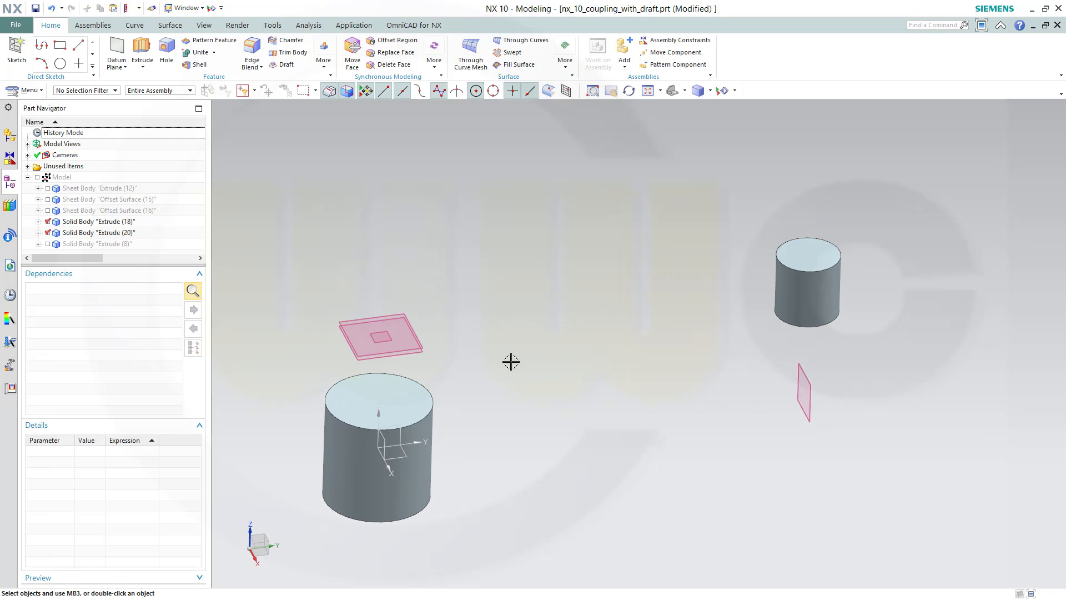
left_click(431, 405)
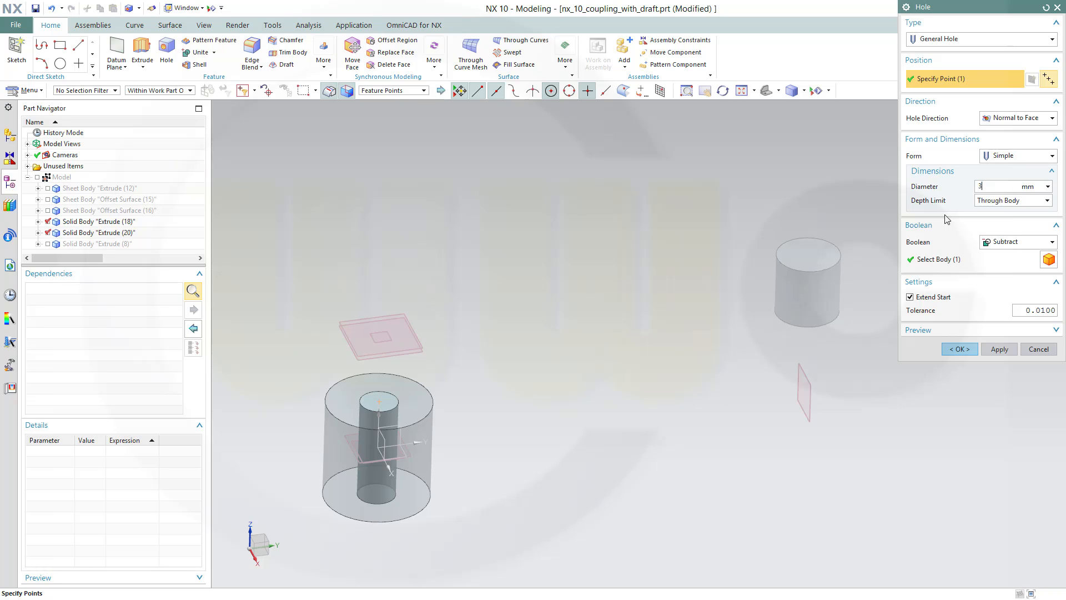
key("Return")
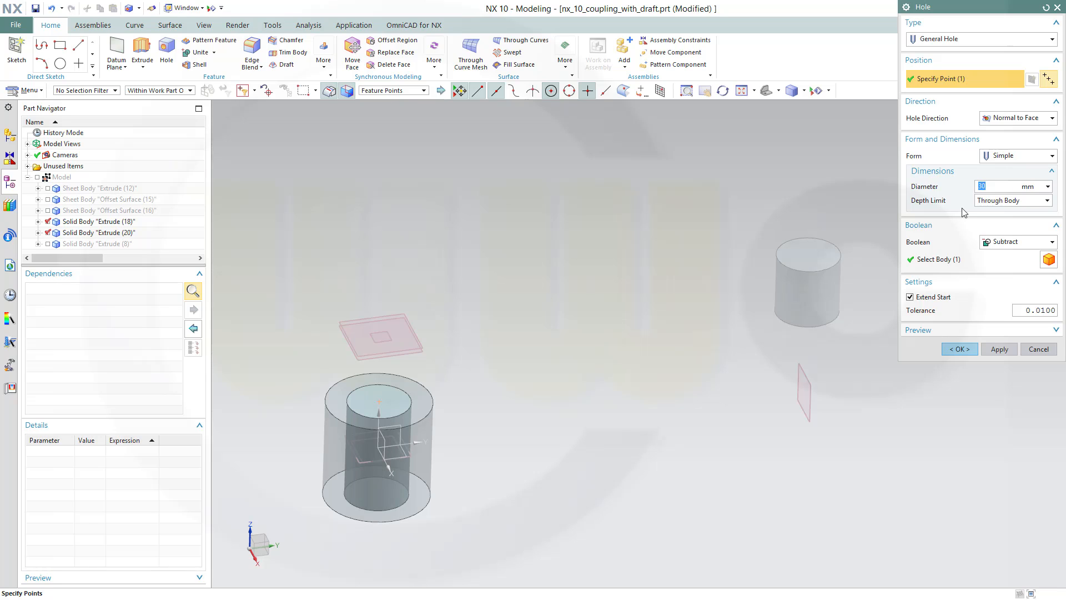
left_click(998, 349)
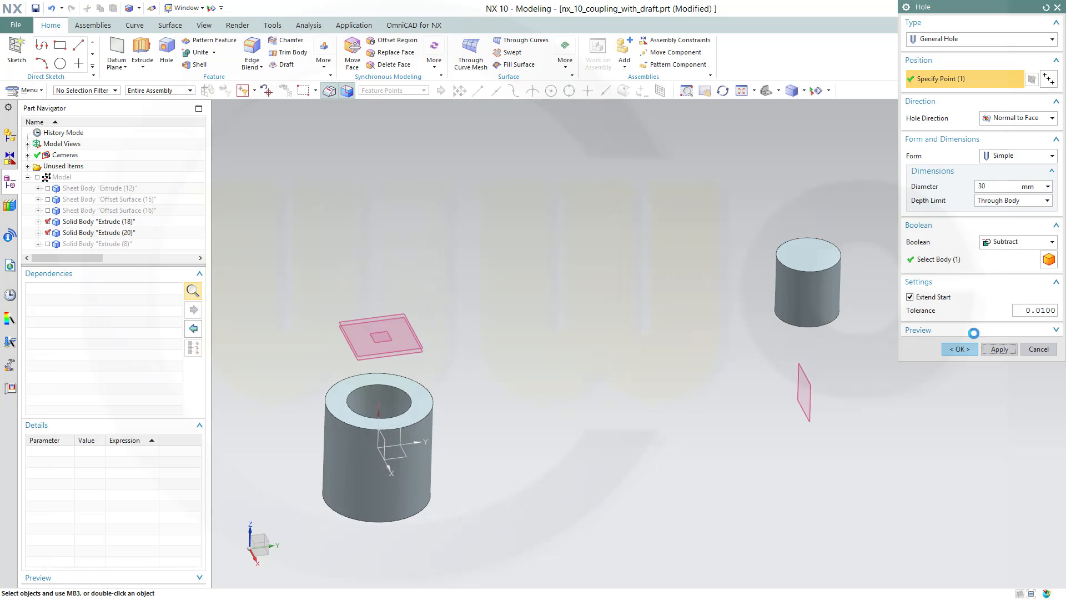
- Cancel the hole started on the smaller cylinder and undo the hole in the larger cylinder
left_click(832, 266)
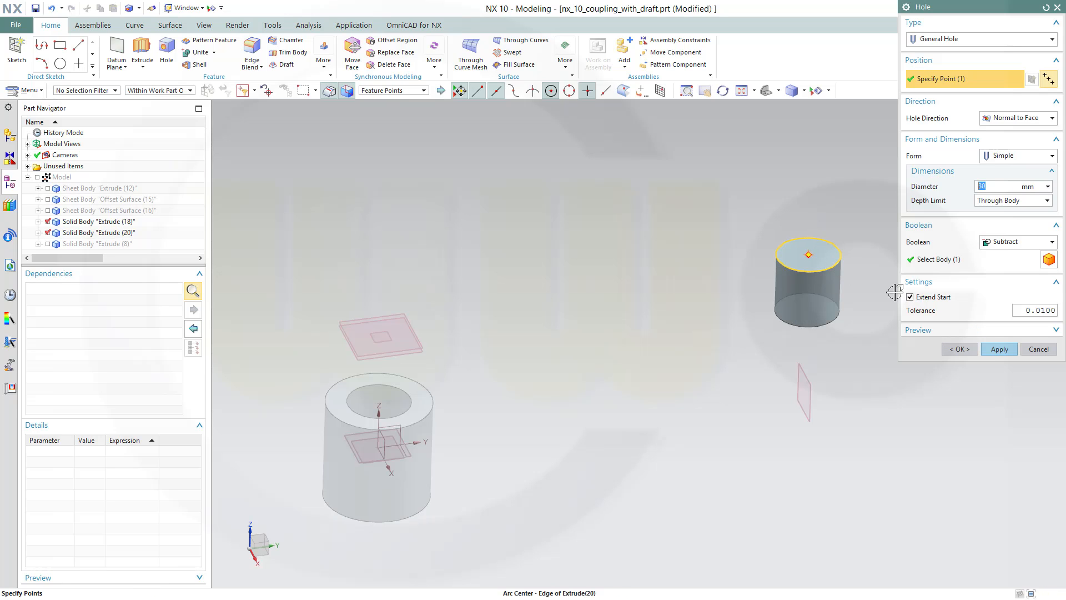
left_click(1039, 349)
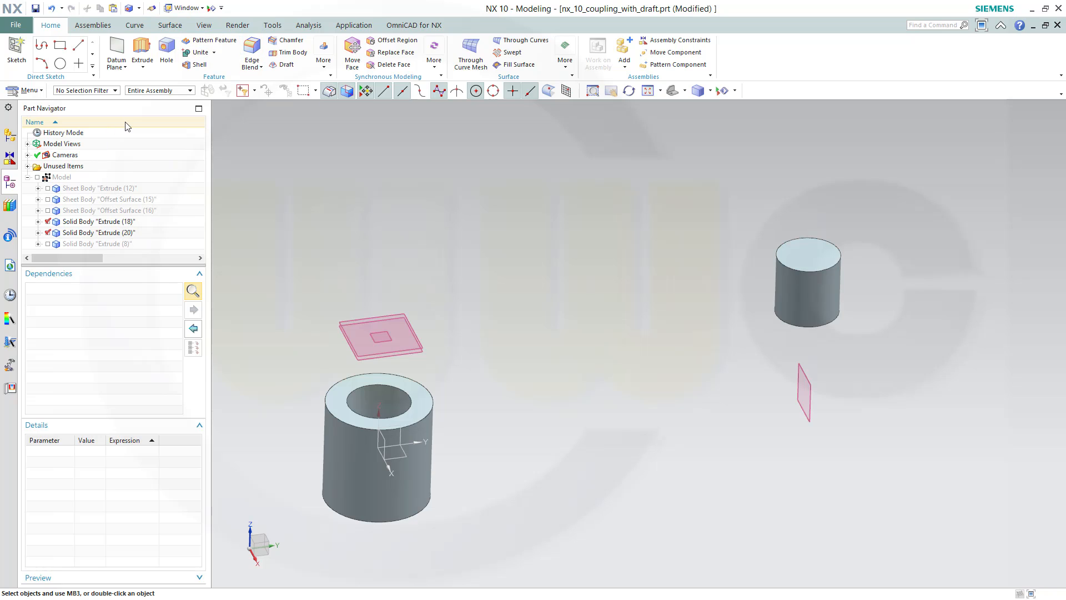
left_click(54, 8)
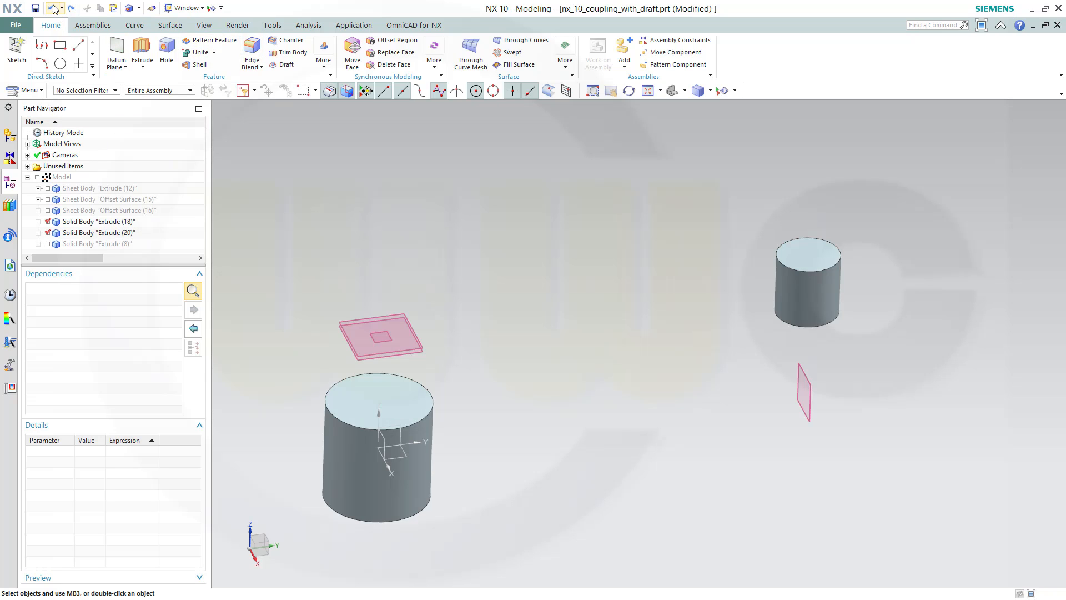
- Switch the feature list back to timestamp order
scroll(507, 259, "up", 3)
scroll(571, 302, "down", 4)
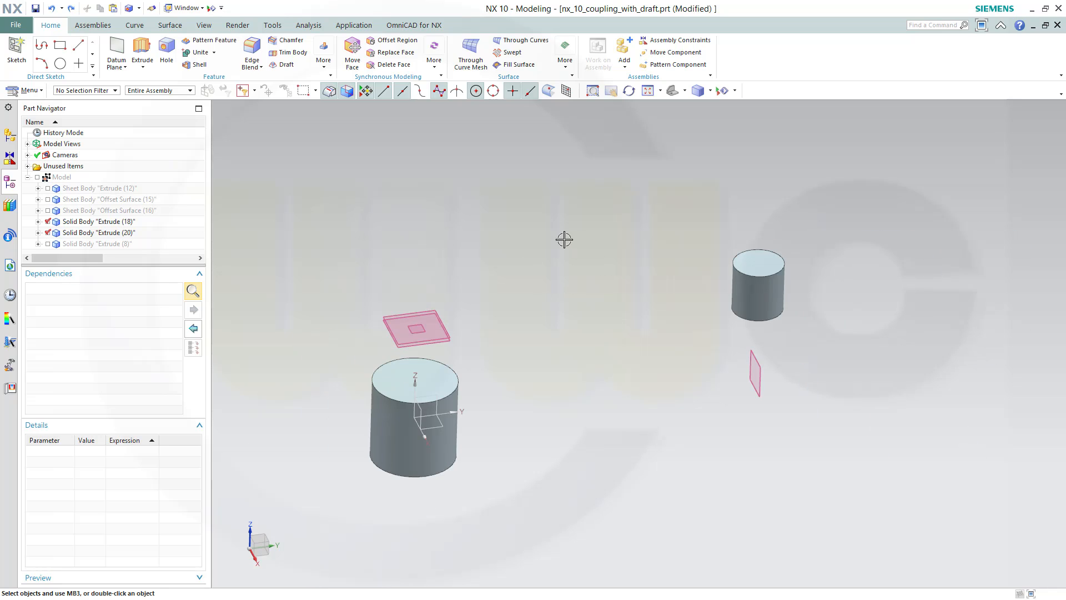
middle_click_drag(565, 238, 508, 301)
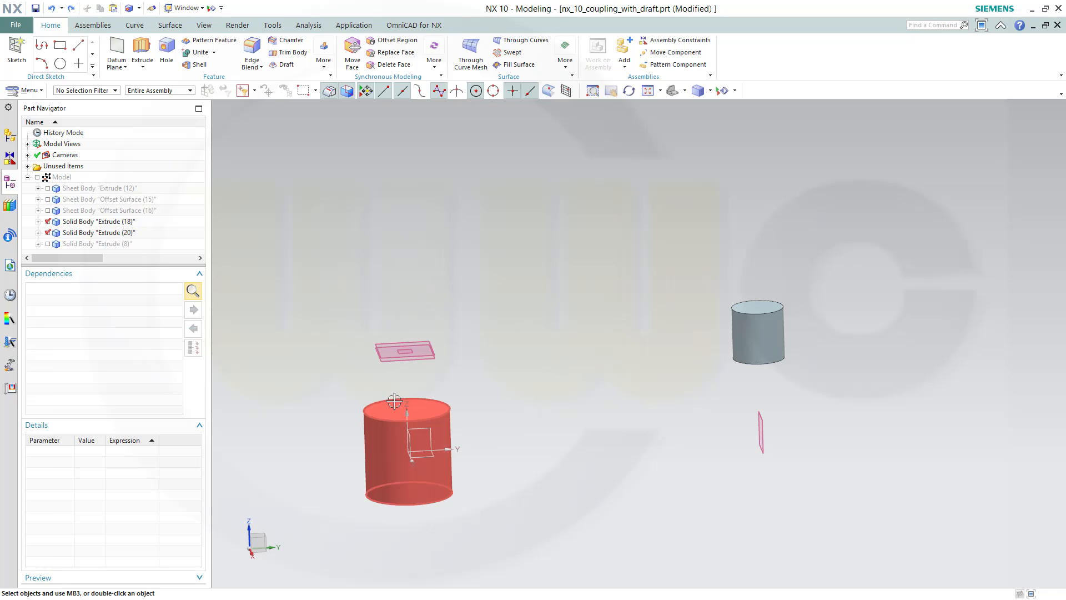
right_click(111, 125)
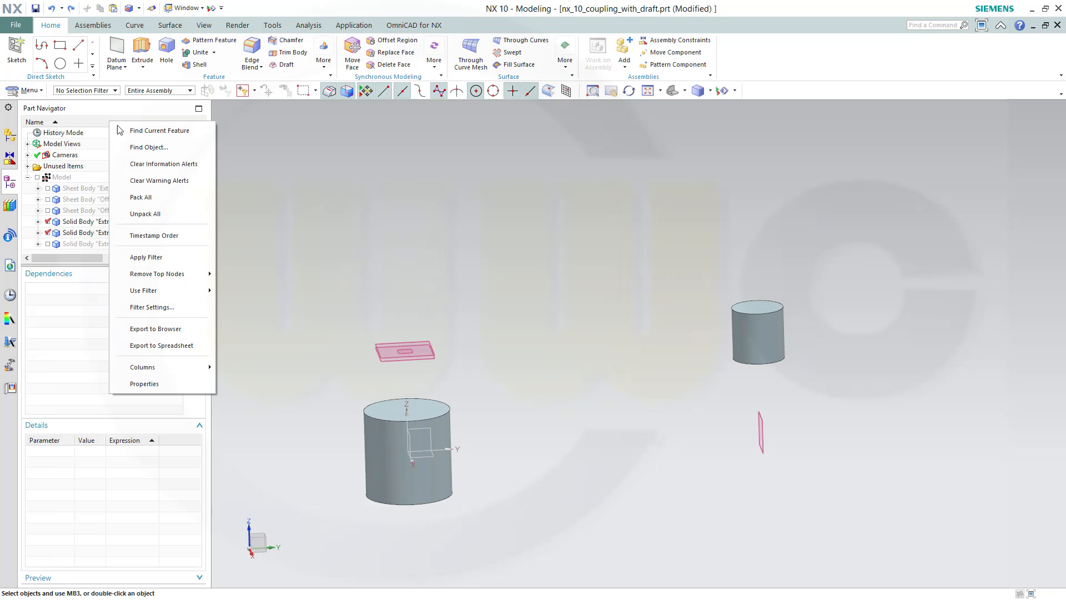
left_click(138, 233)
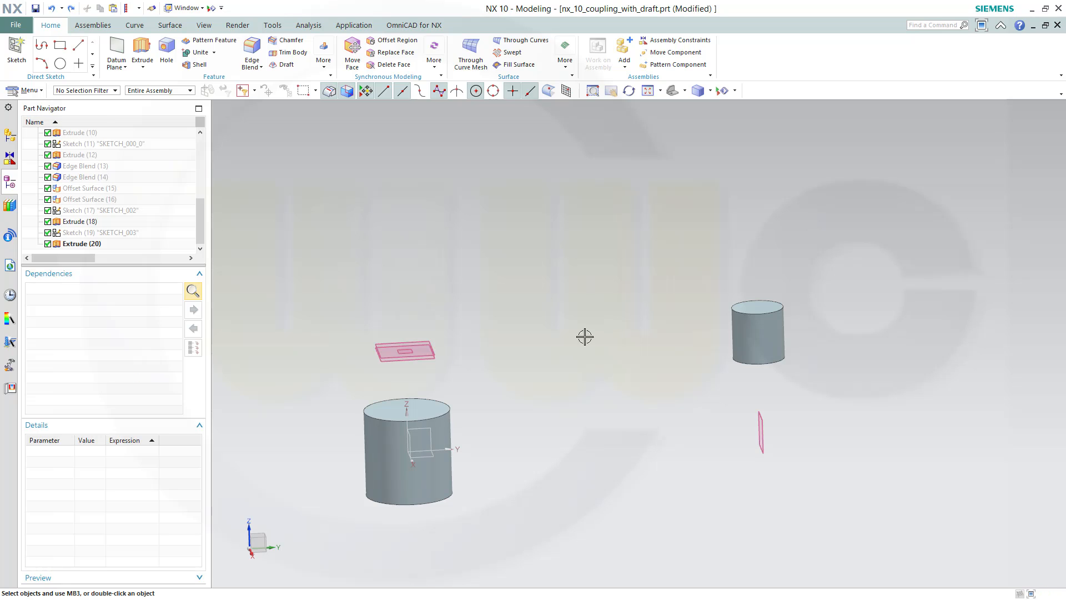
- Check in the model history where datum planes 1, 2 and 3 lie relative to the larger cylinder, and clear the selection
scroll(491, 429, "up", 1)
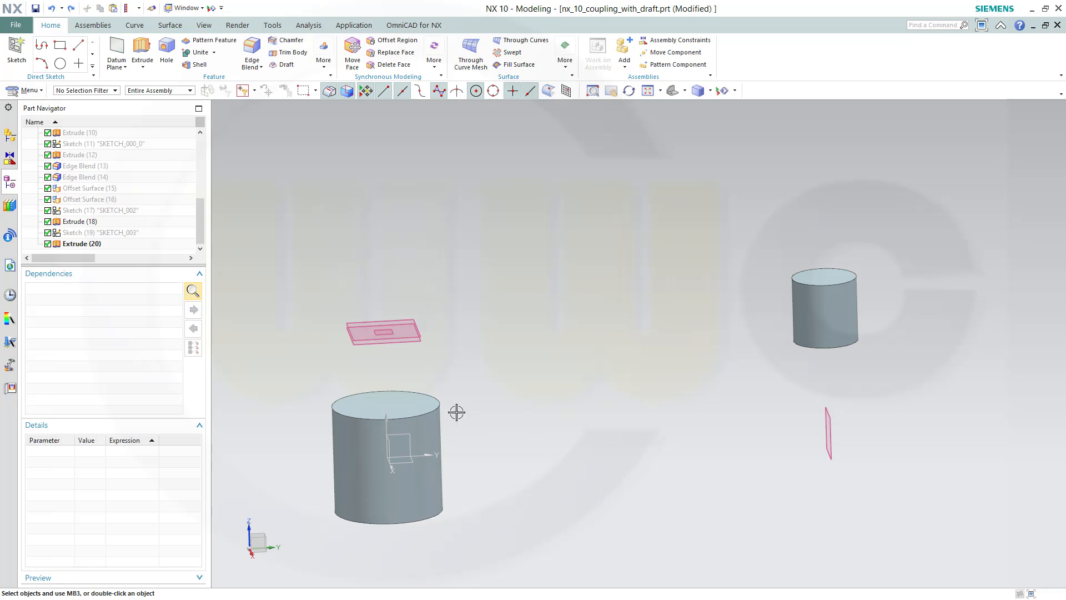
scroll(180, 192, "up", 5)
scroll(163, 210, "down", 1)
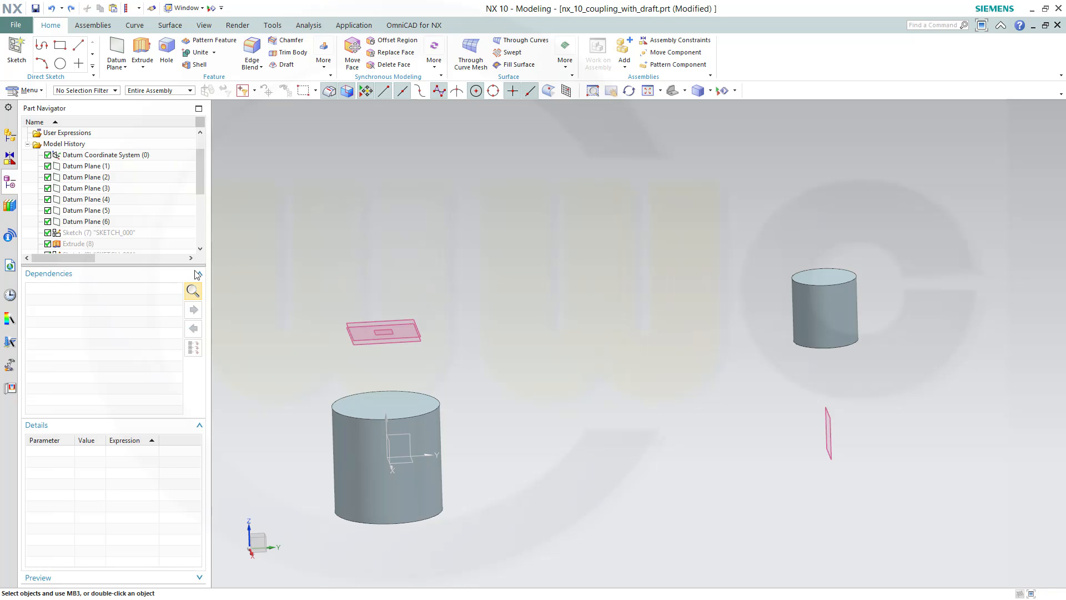
left_click(87, 166)
left_click(104, 178)
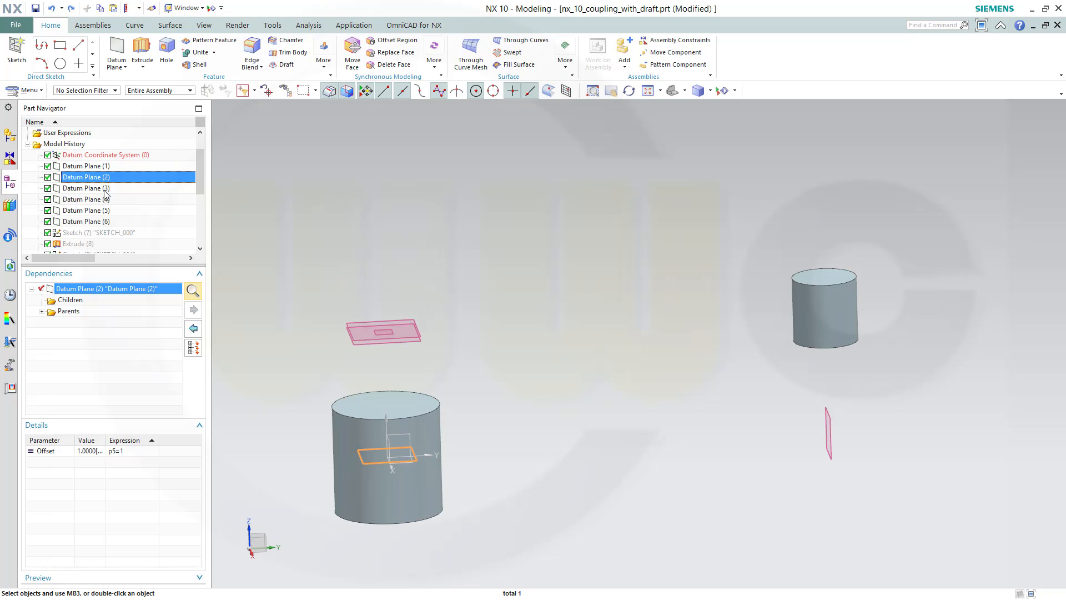
left_click(105, 190)
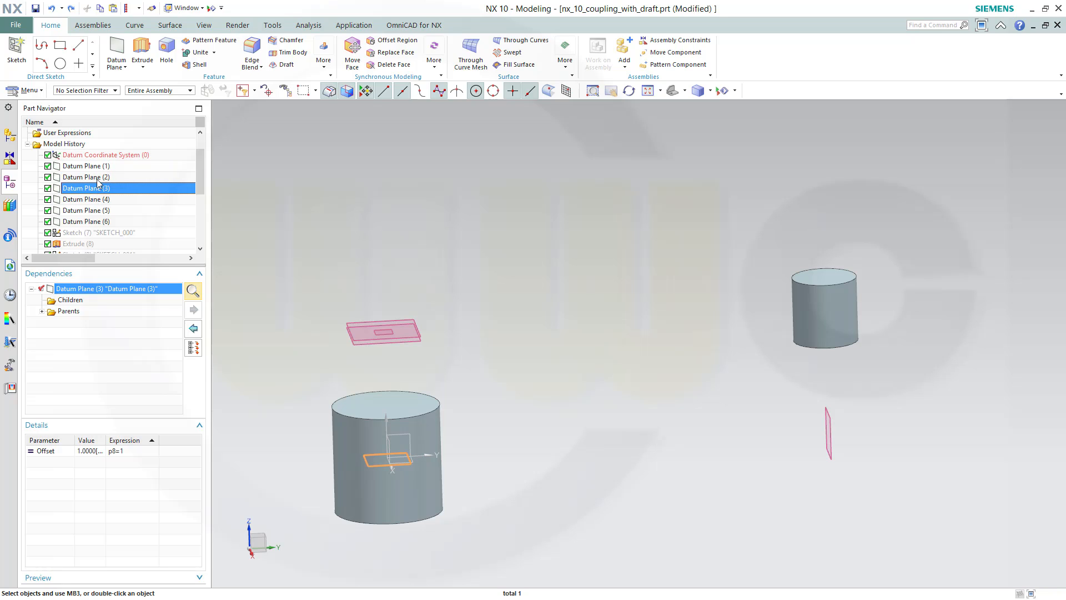
key("Escape")
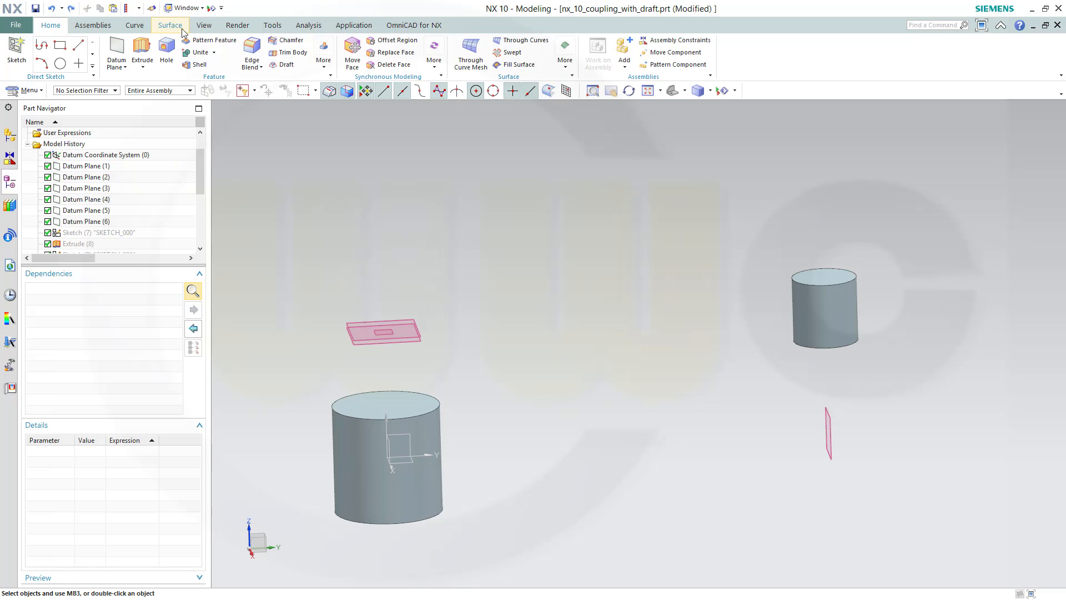
- Divide the larger cylinder's side face with datum plane 2, projecting normal to the face
left_click(324, 66)
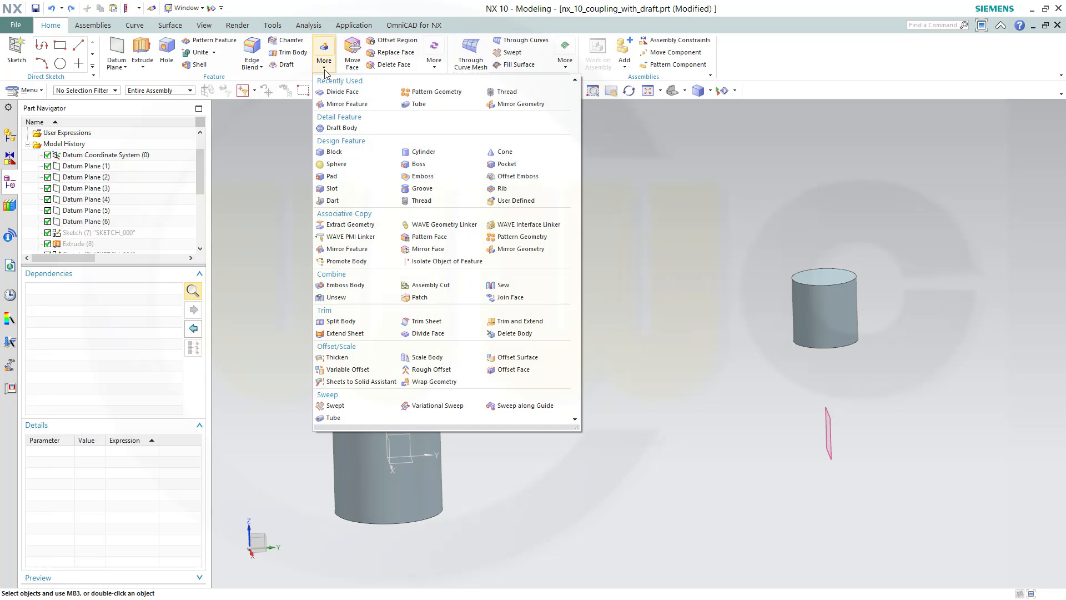
left_click(428, 333)
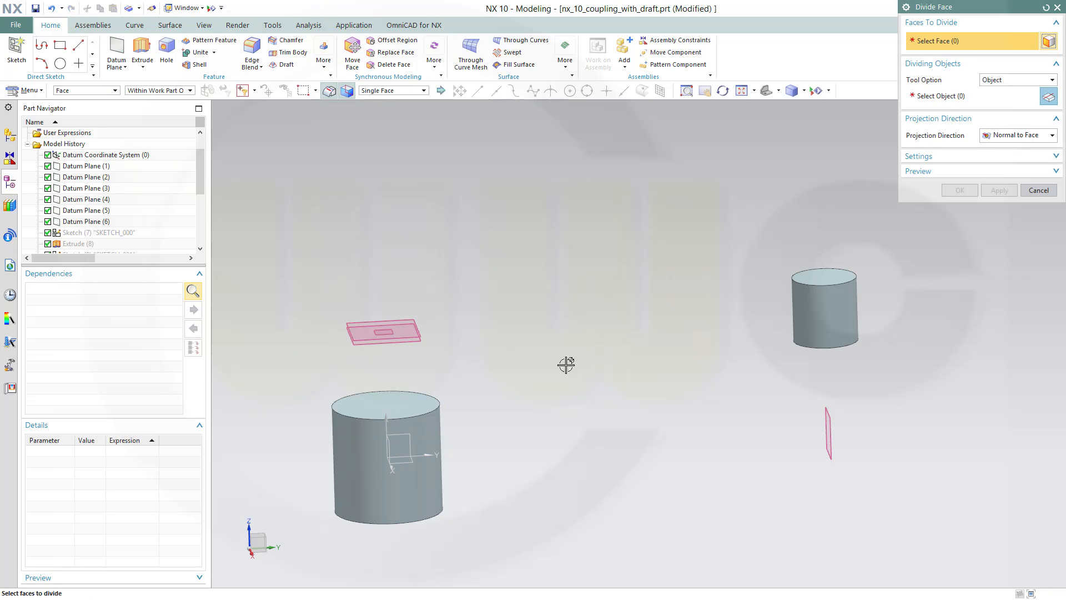
left_click(371, 433)
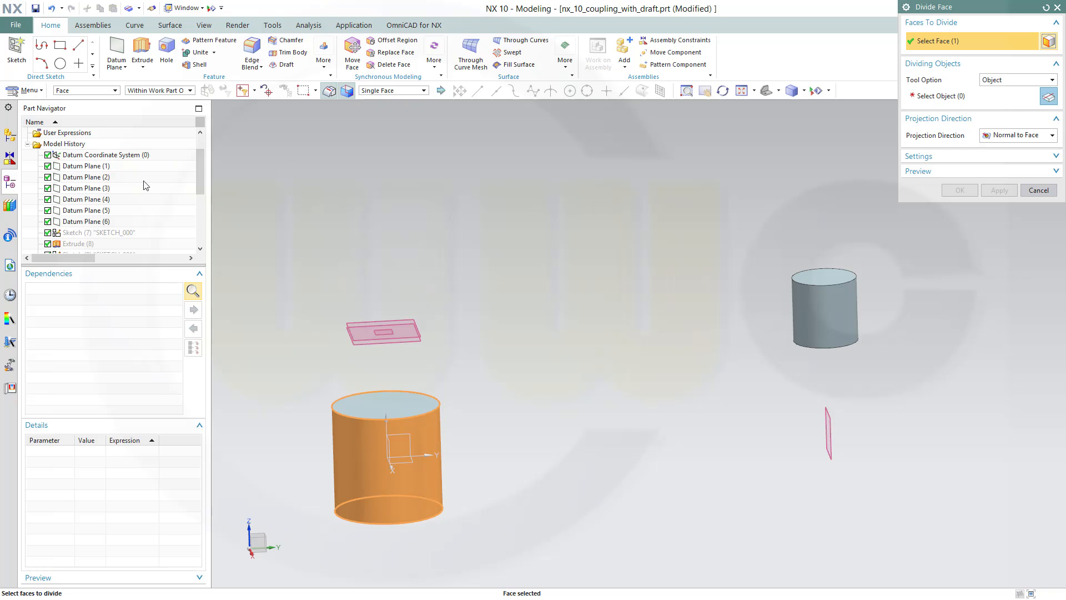
middle_click(732, 144)
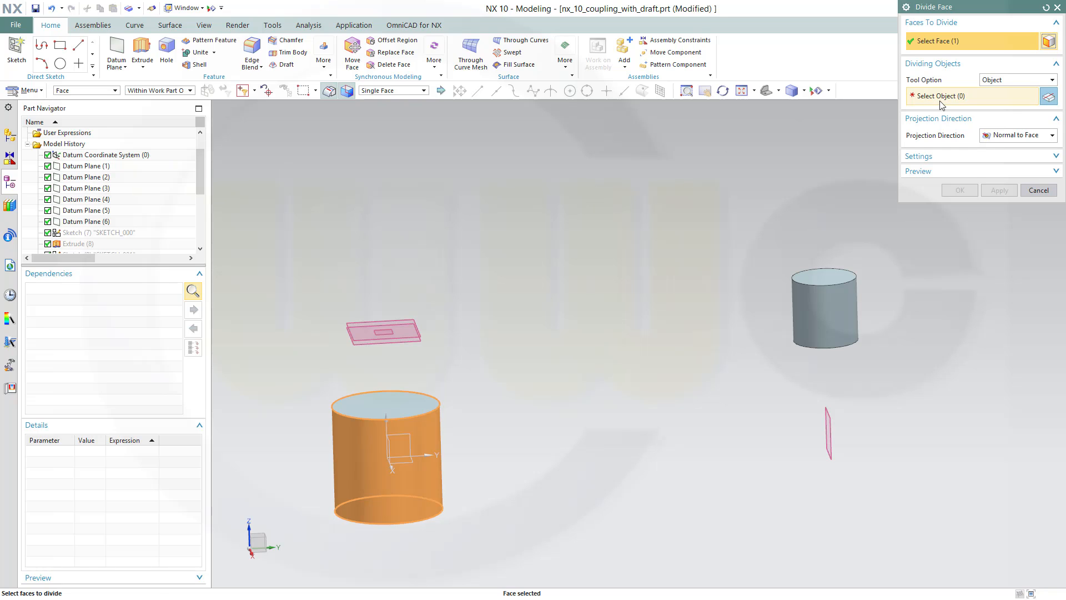
left_click(92, 177)
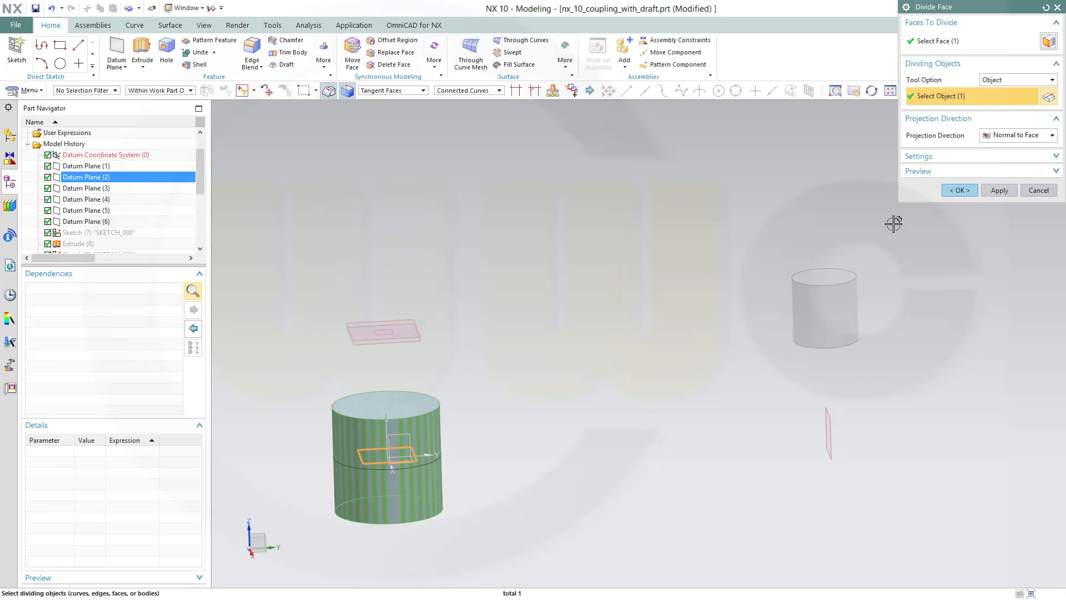
left_click(1000, 191)
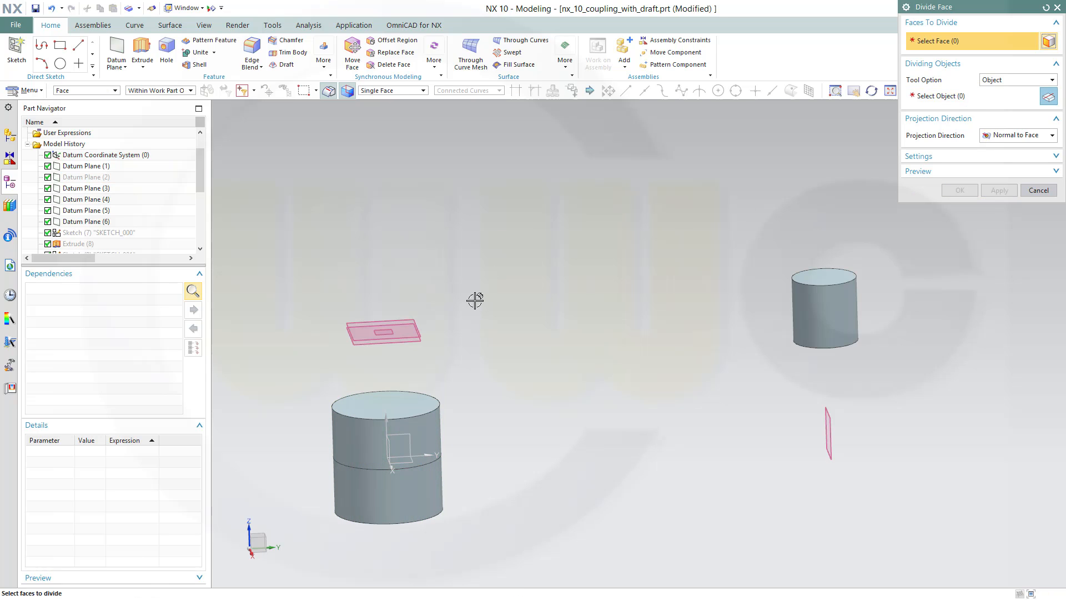
- Divide the lower part of the larger cylinder's side face with datum plane 3
middle_click_drag(475, 300, 468, 408)
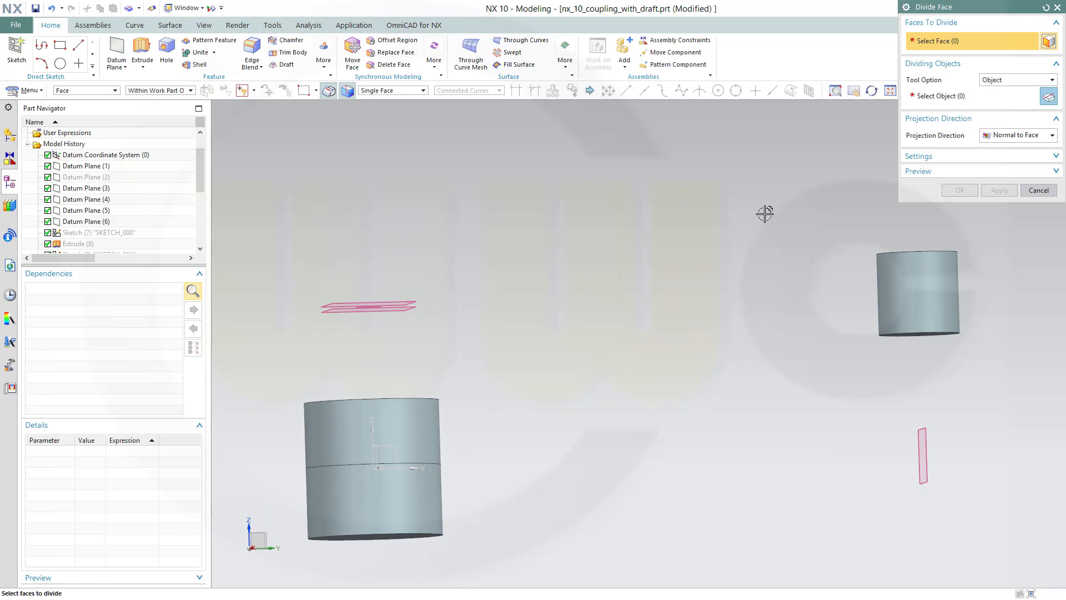
left_click(382, 500)
left_click(942, 97)
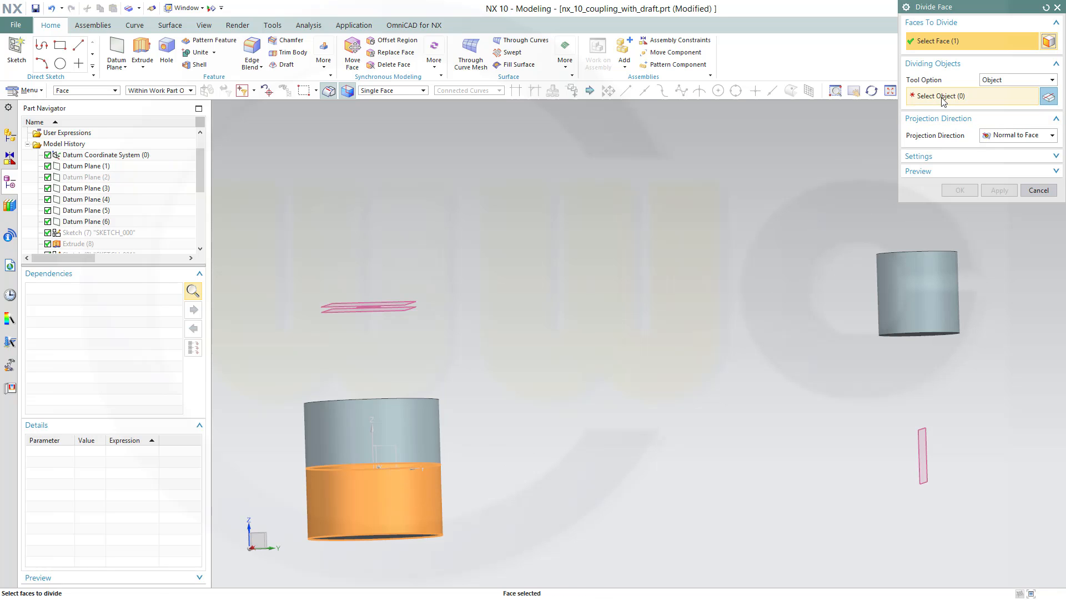
left_click(89, 188)
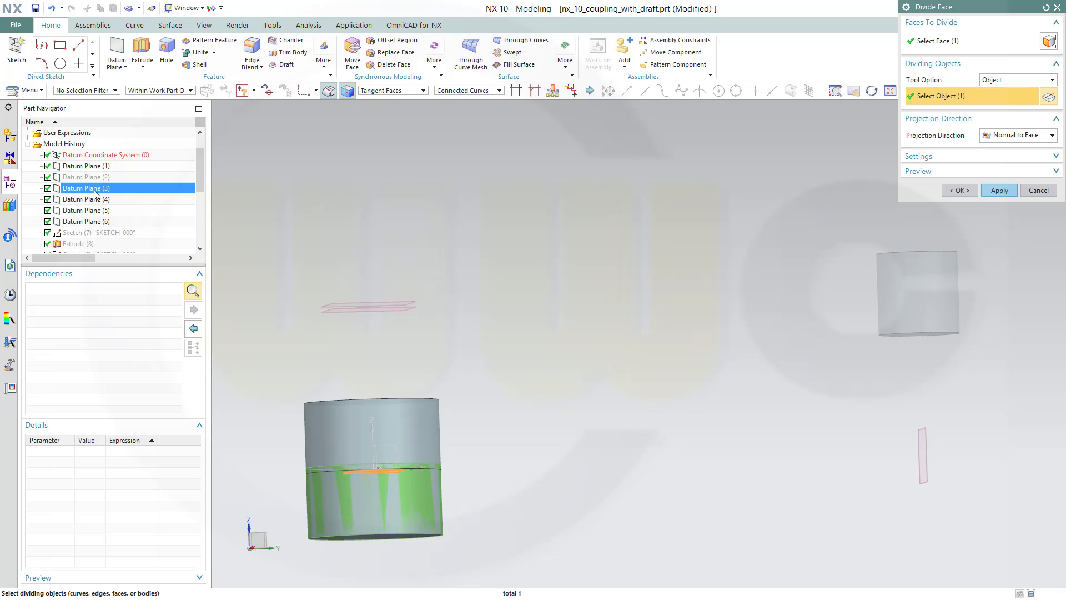
left_click(995, 194)
- Divide the smaller cylinder's side face with datum plane 5
middle_click_drag(578, 394, 610, 357)
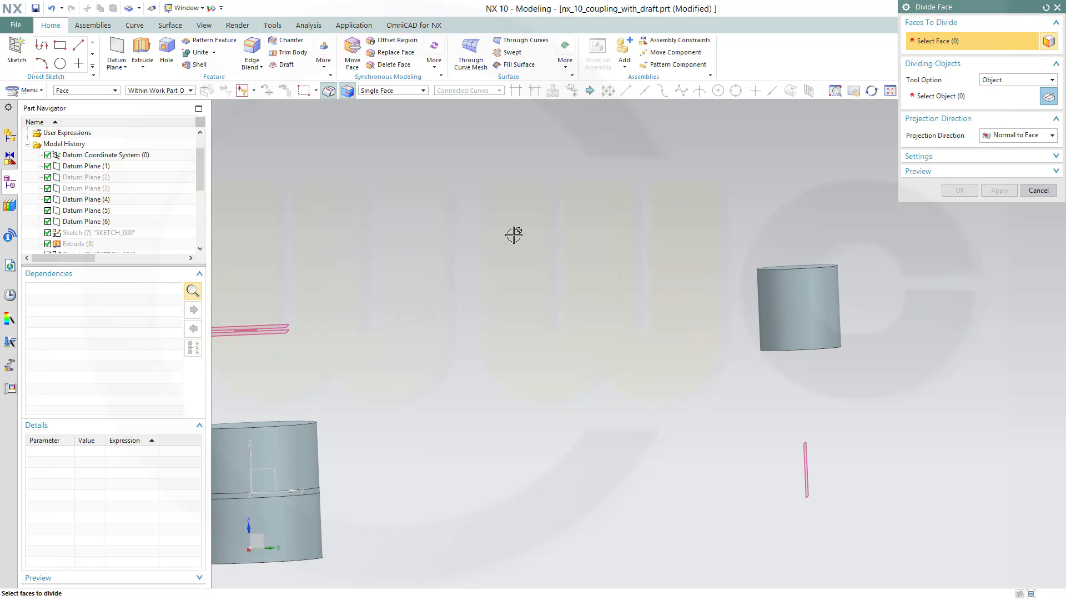
left_click(772, 279)
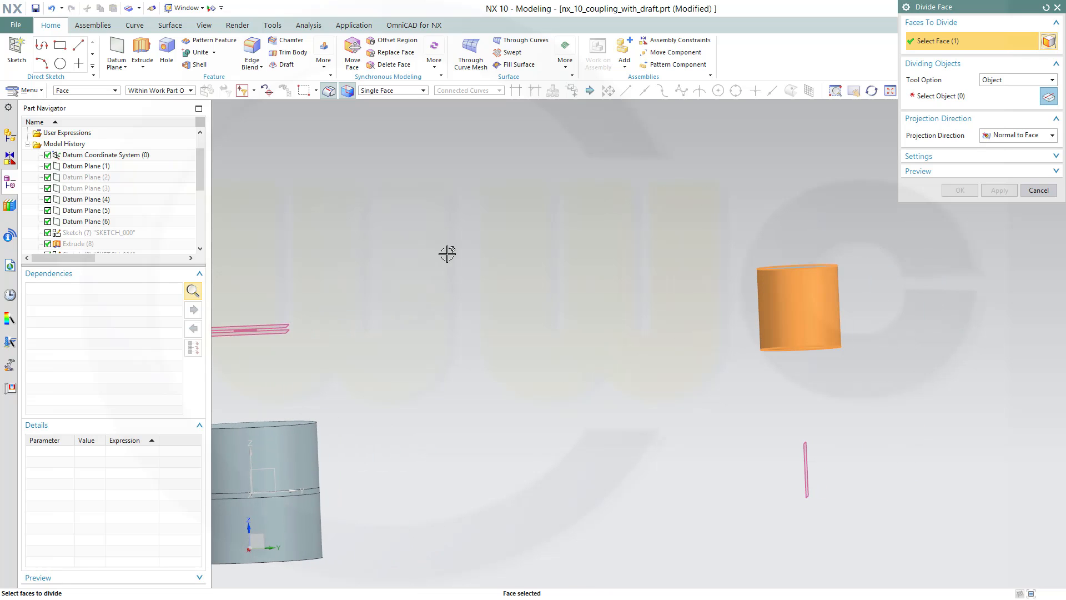
left_click(955, 98)
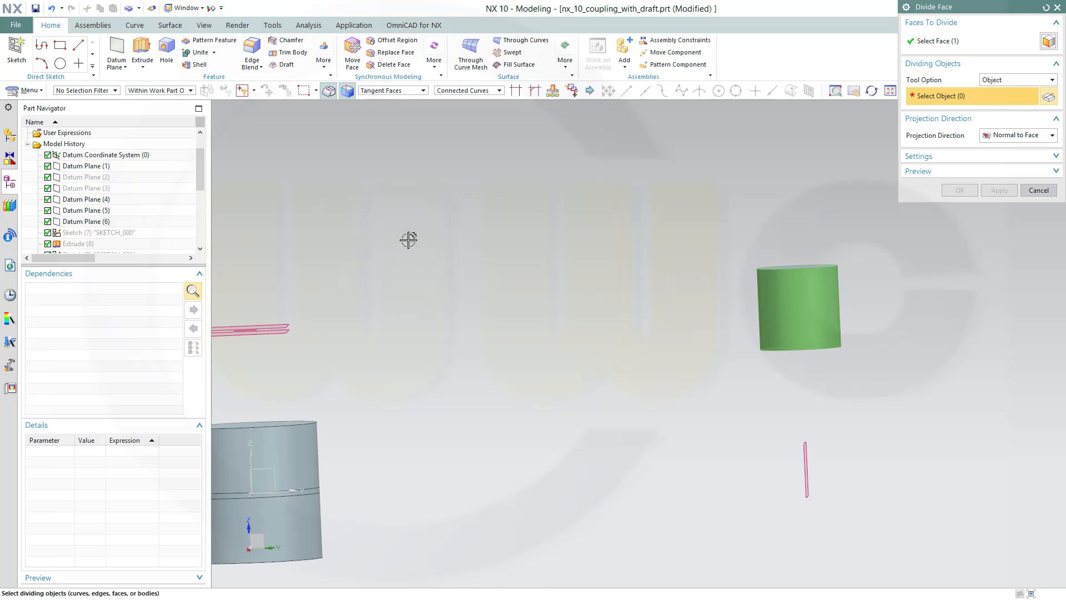
left_click(282, 326)
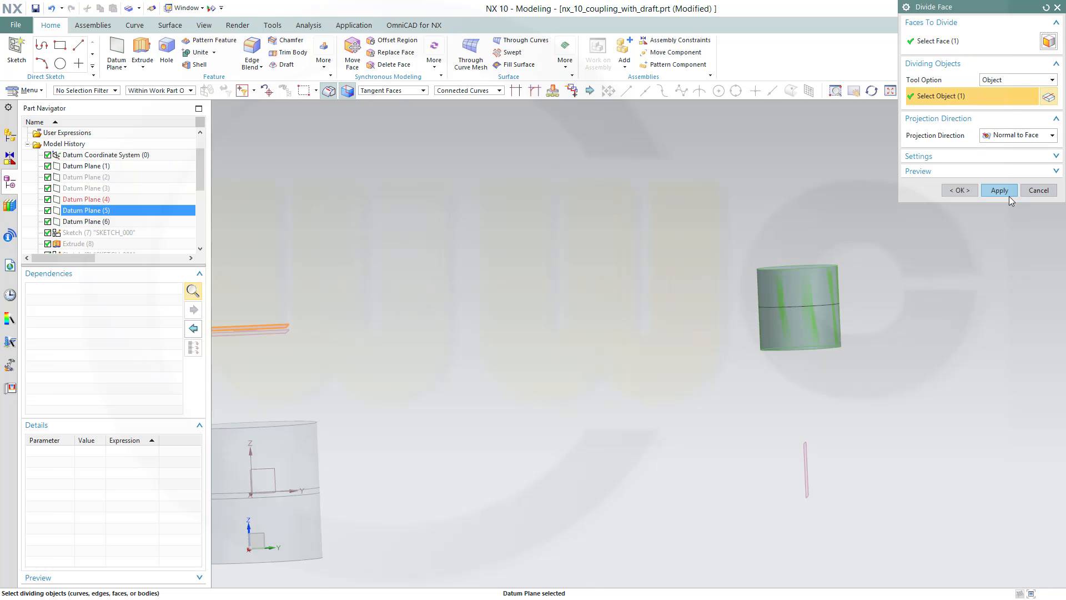
left_click(1009, 192)
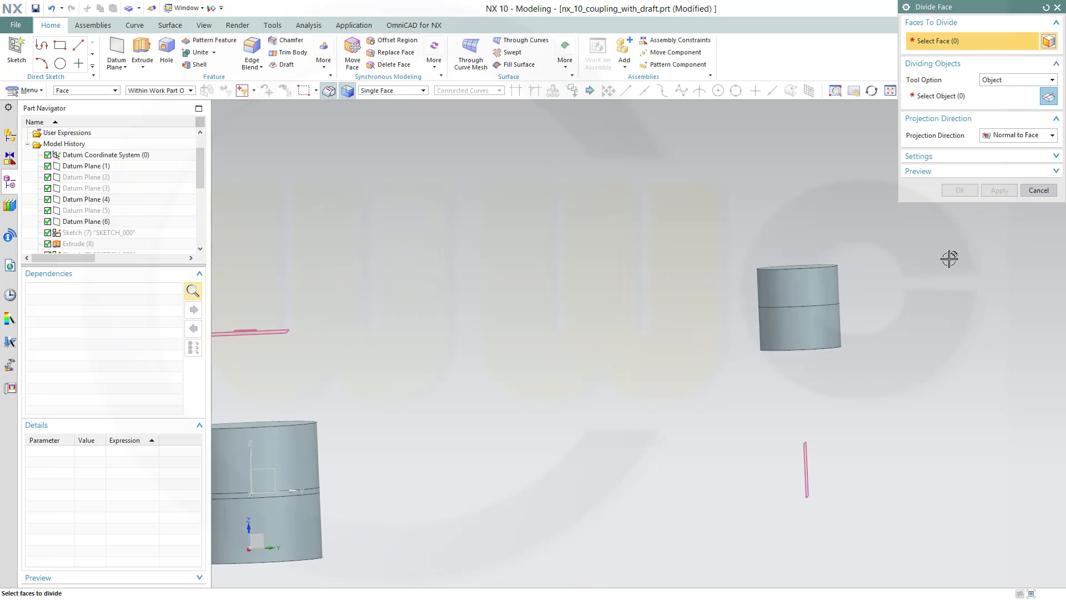
- Divide the lower part of the smaller cylinder's side face with datum plane 6 and finish the face division
left_click(800, 336)
left_click(934, 97)
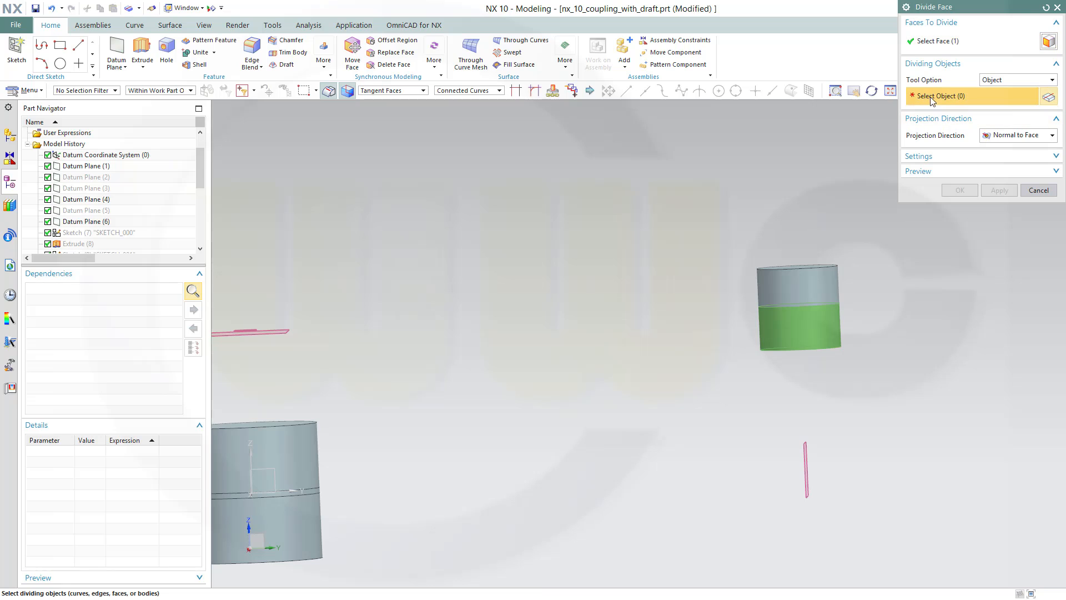
left_click(286, 330)
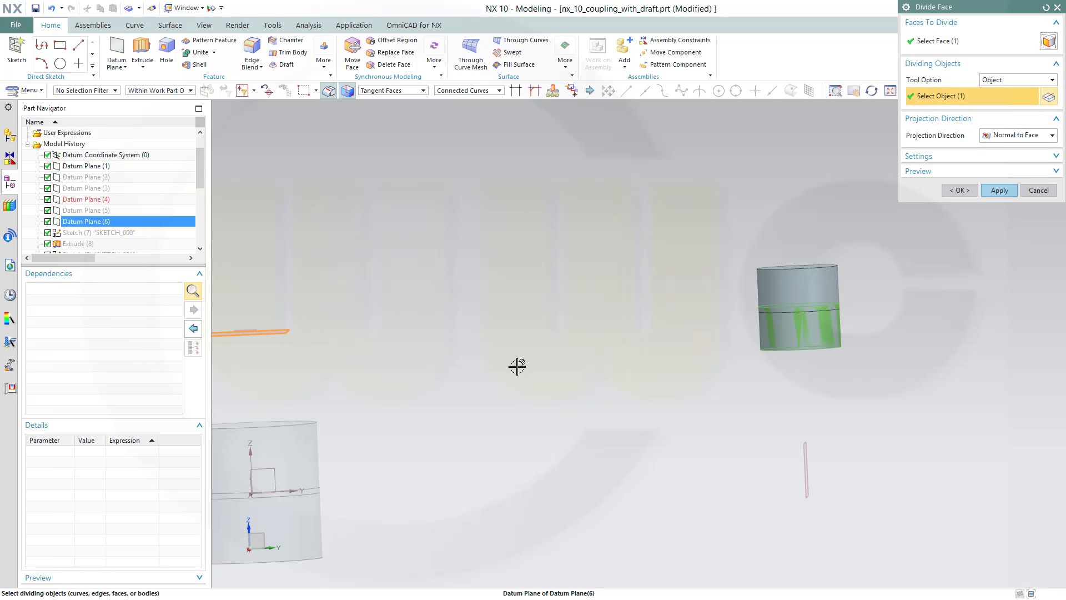
left_click(969, 191)
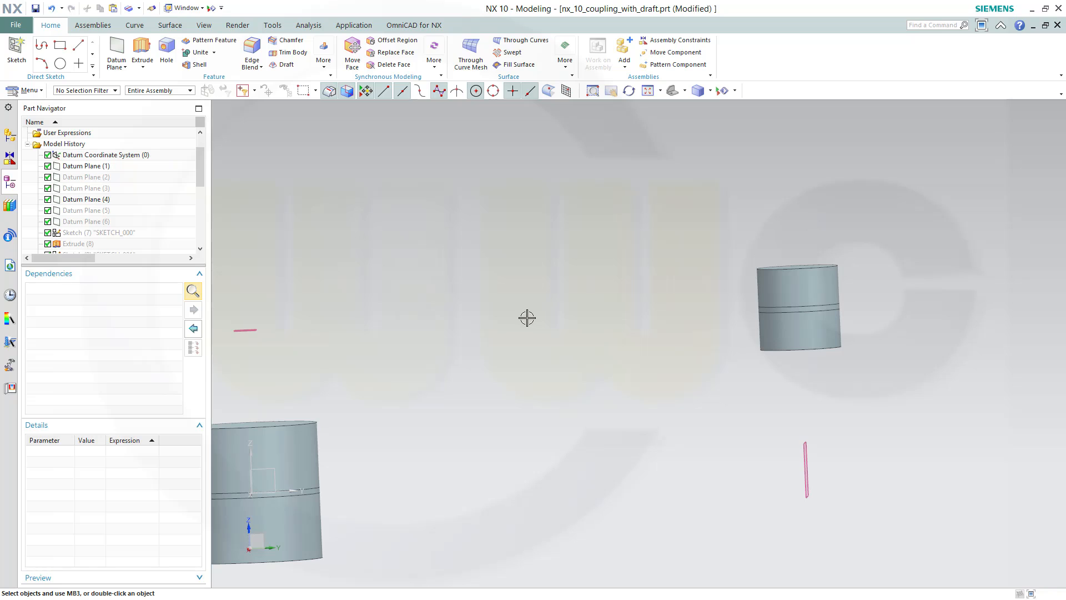
- Draft the larger cylinder's upper side face 4° from its upper dividing edge, using From Edges with the draw direction along +Z
middle_click_drag(526, 317, 456, 231, "shift")
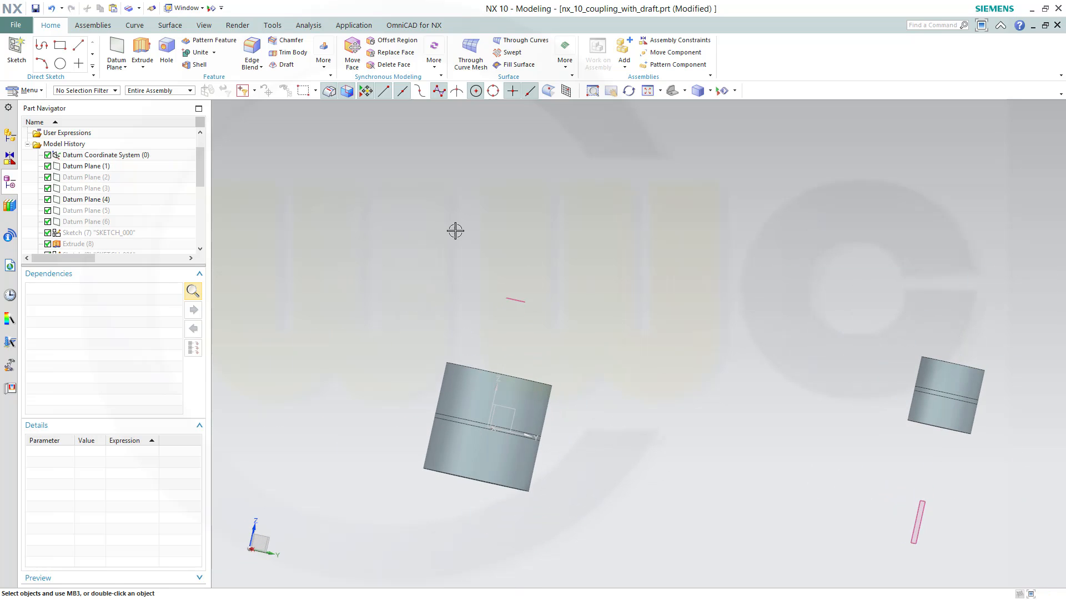
left_click(287, 66)
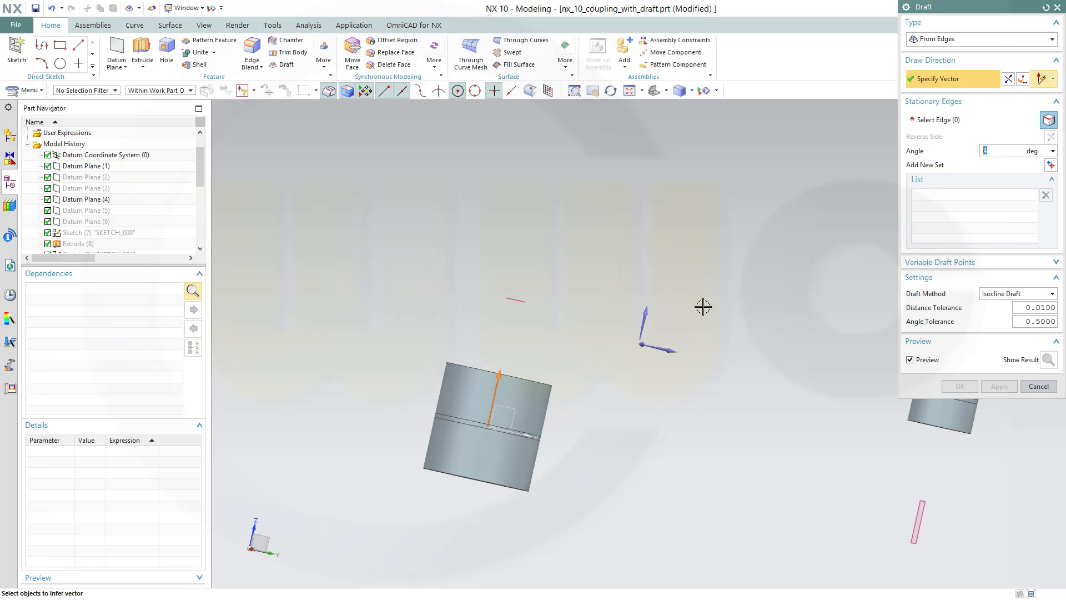
middle_click(761, 335)
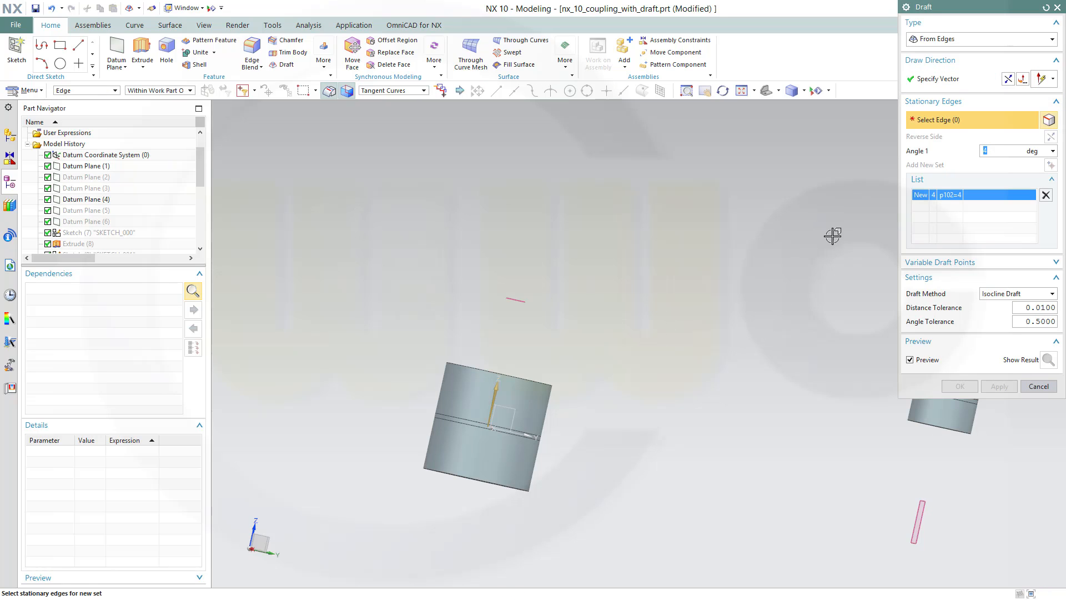
left_click(466, 418)
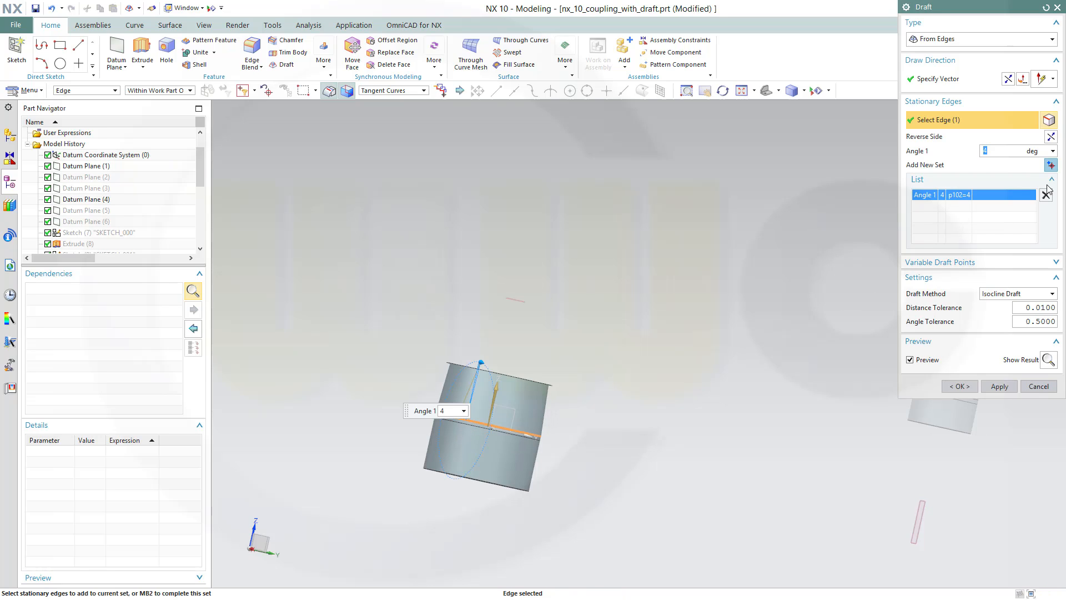
left_click(999, 387)
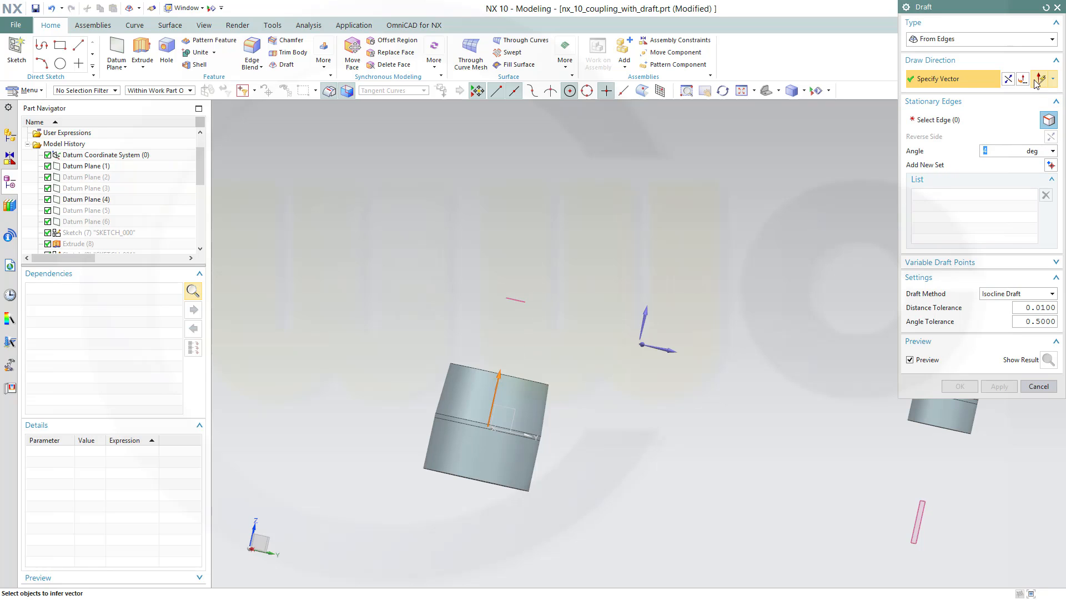
- Draft the larger cylinder's lower side face 4° from its lower dividing edge with the draw direction reversed
left_click(1009, 79)
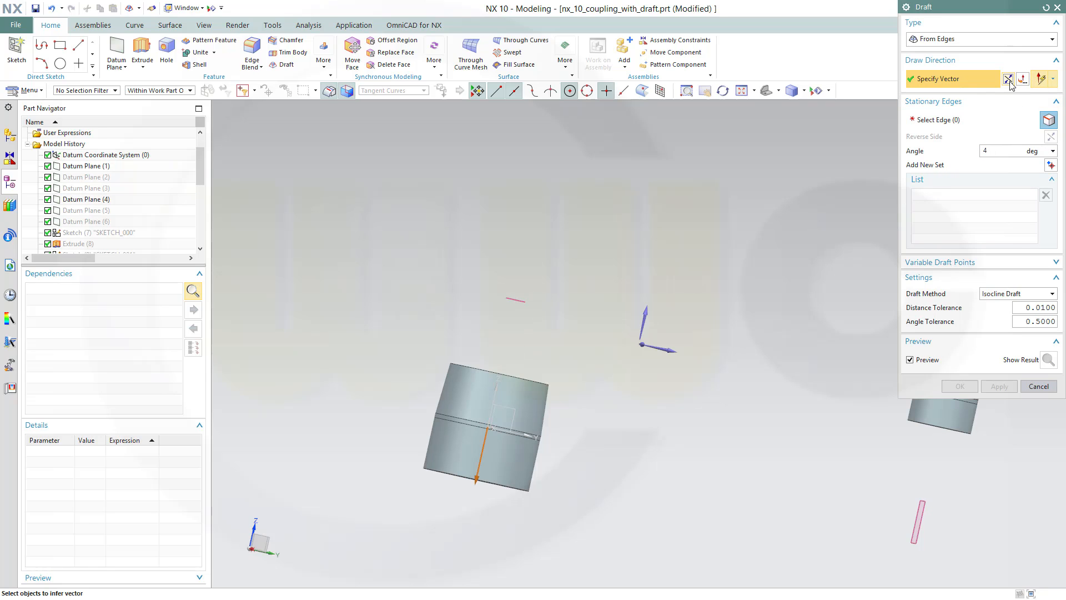
left_click(939, 120)
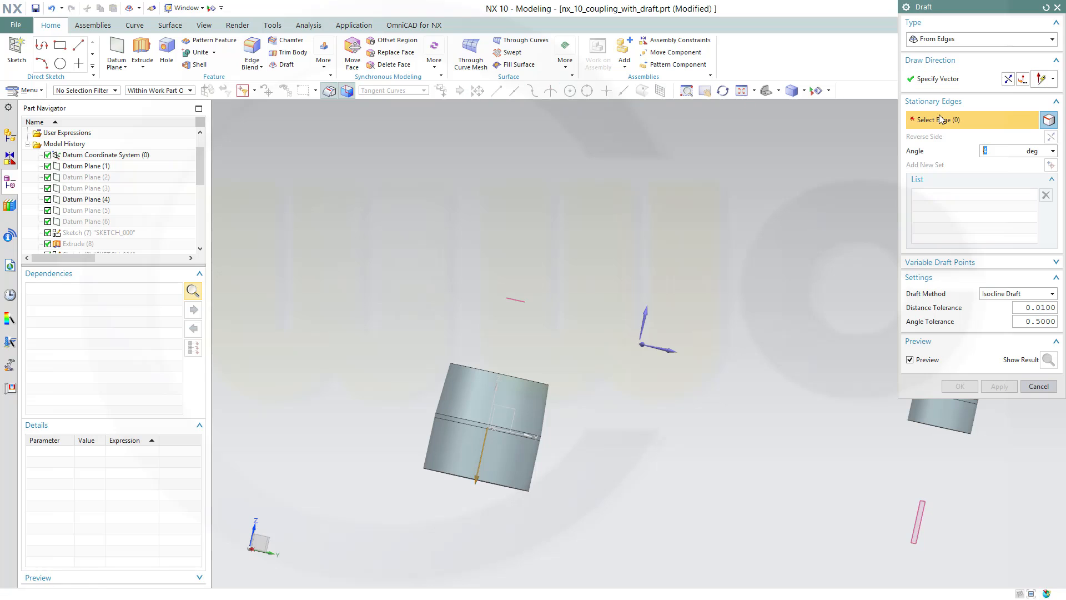
left_click(466, 424)
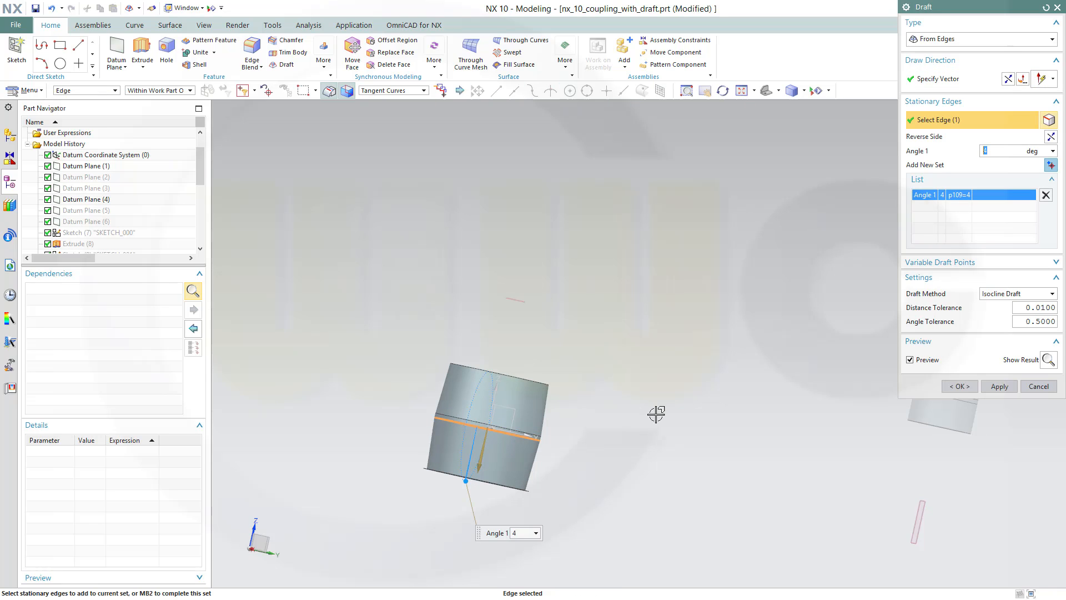
left_click(999, 387)
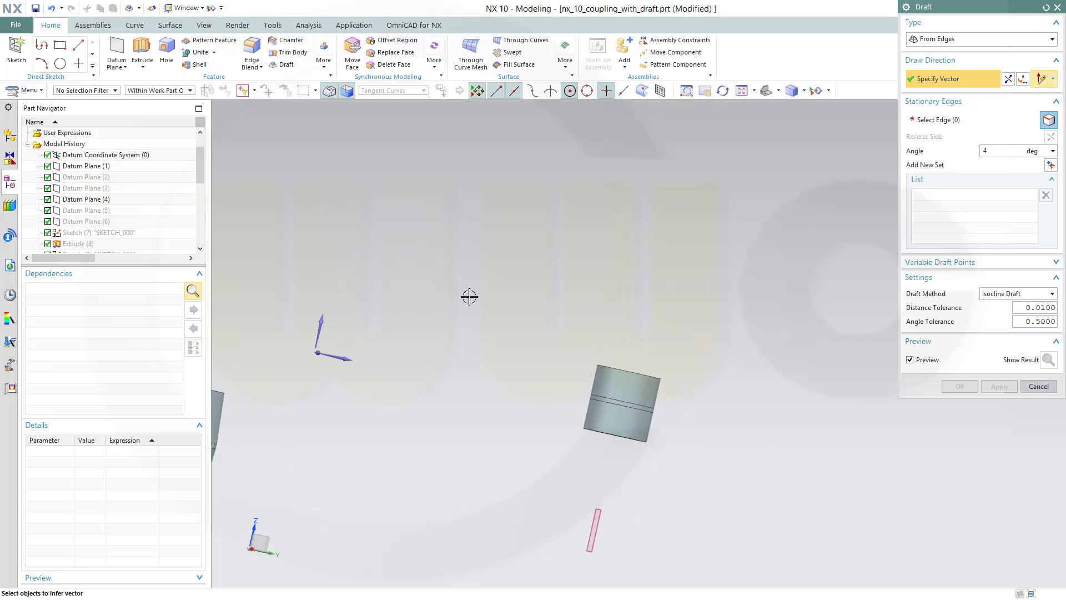
- Draft the smaller cylinder's upper side face 4° from its upper dividing edge, with the draw direction along +Z
left_click(325, 319)
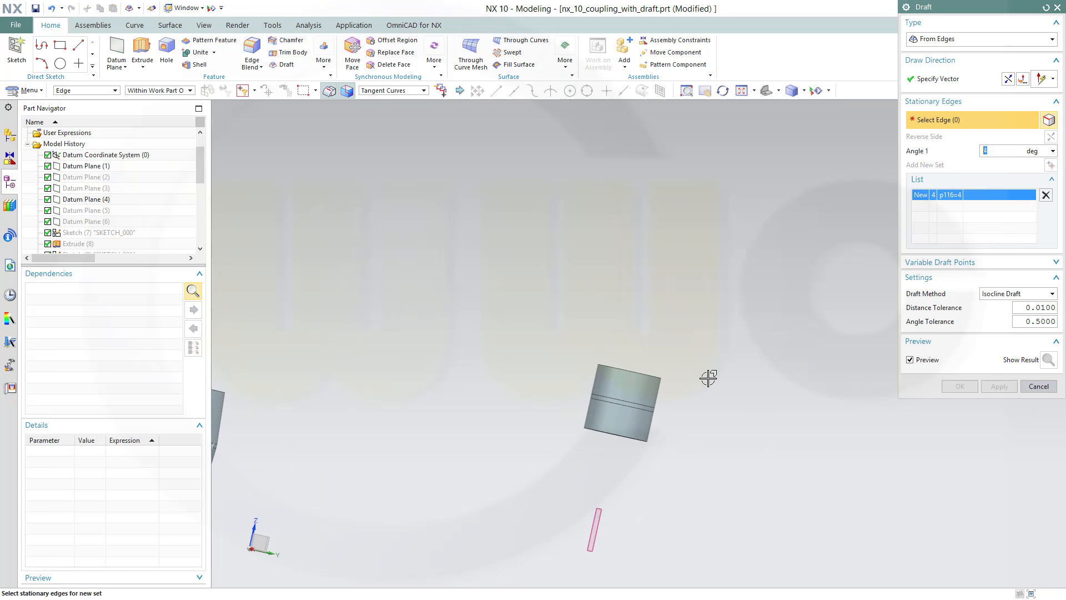
left_click(629, 400)
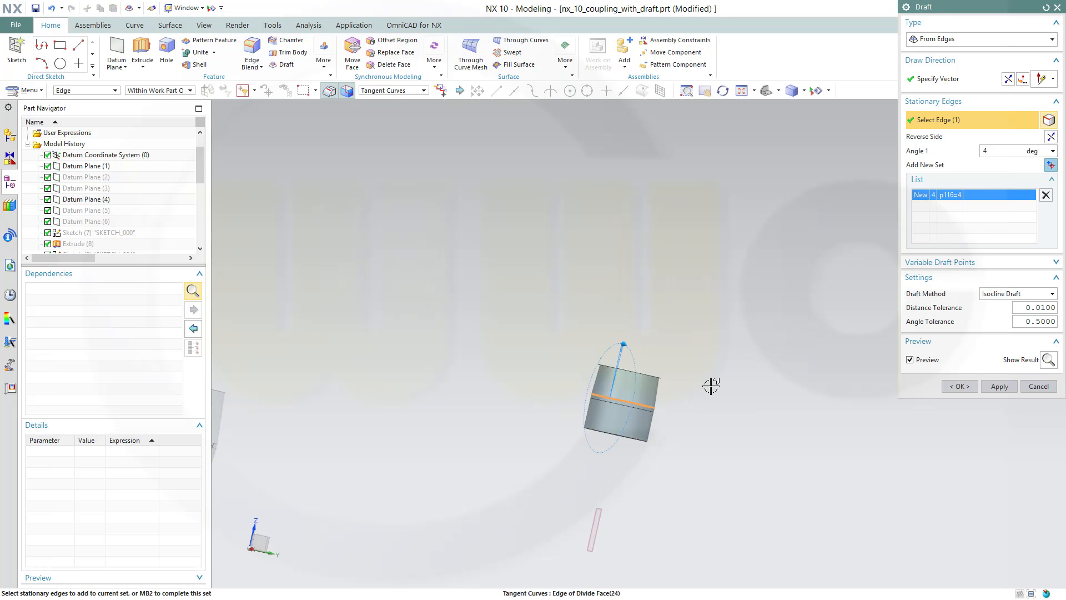
left_click(1000, 387)
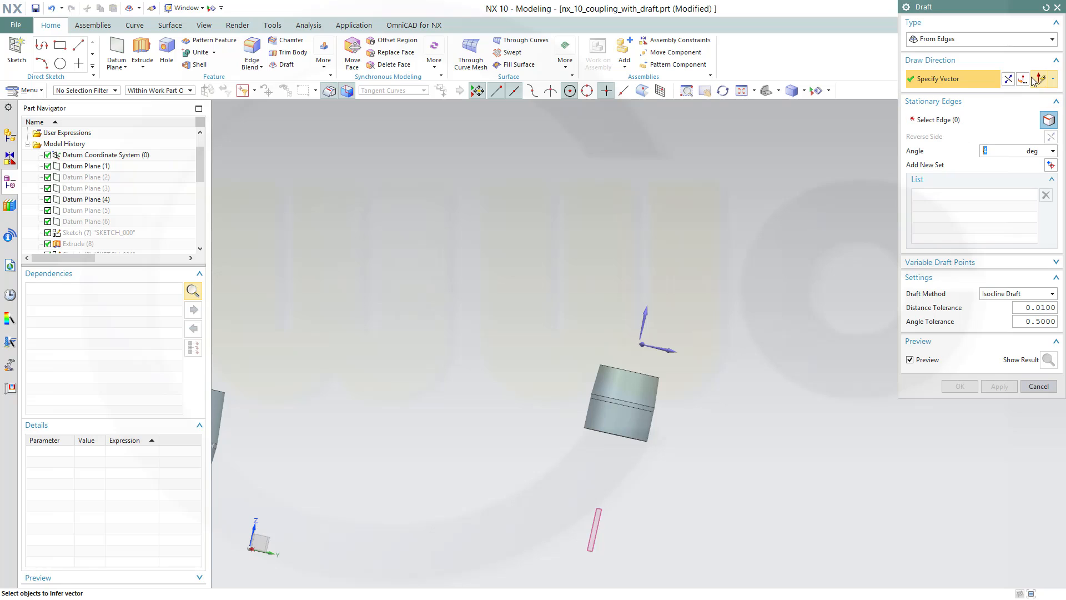
- Draft the smaller cylinder's lower side face 4° from its lower dividing edge with the draw direction reversed, and finish drafting
left_click(1009, 81)
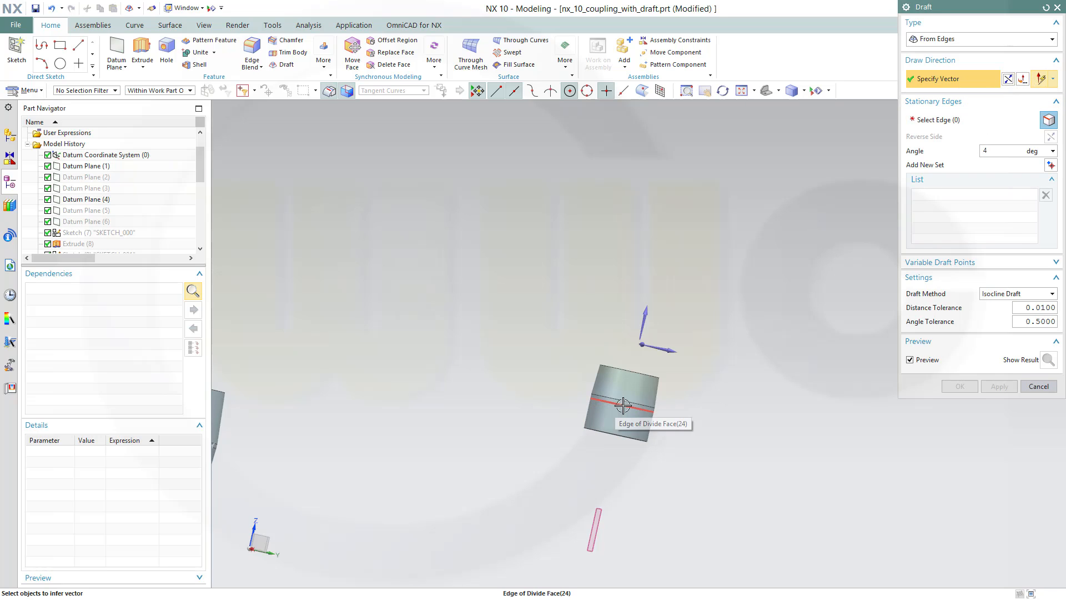
left_click(639, 420)
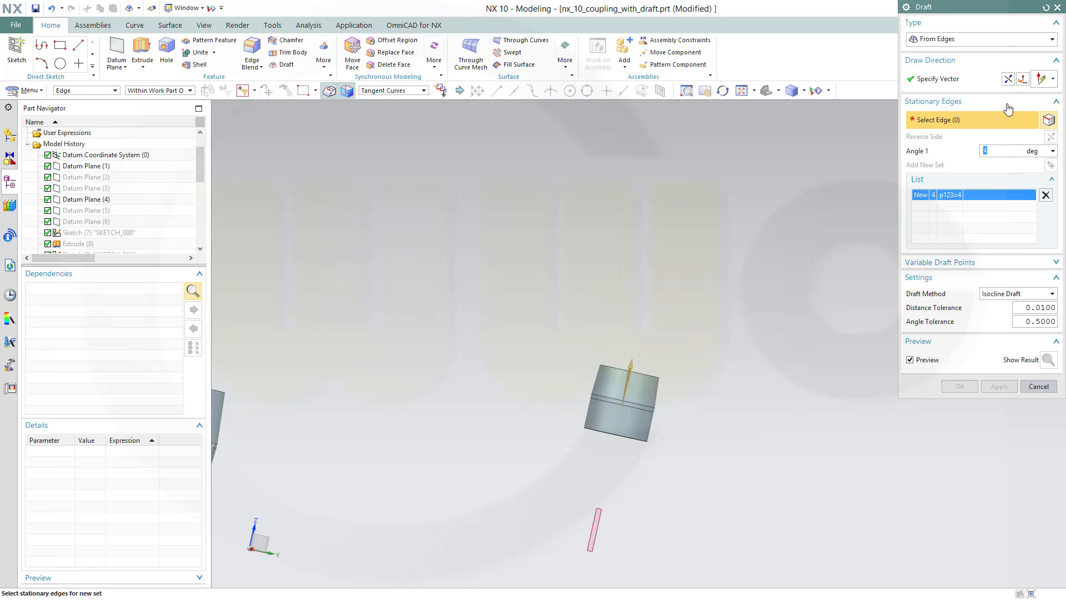
left_click(1009, 81)
left_click(657, 407)
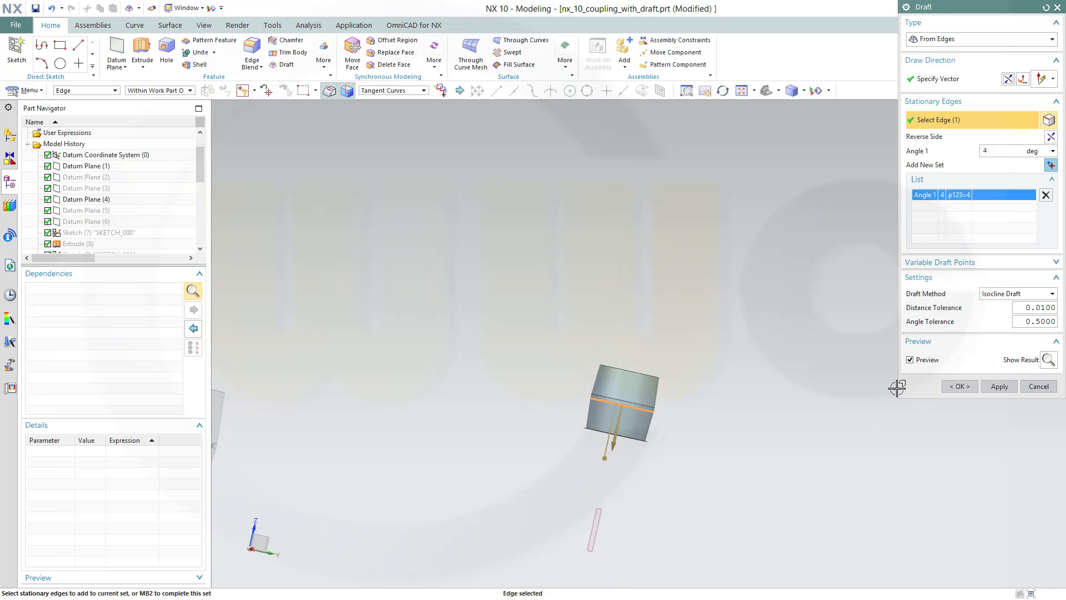
left_click(959, 387)
- Turn off timestamp order in the feature list so the model's bodies are listed
scroll(509, 469, "down", 3)
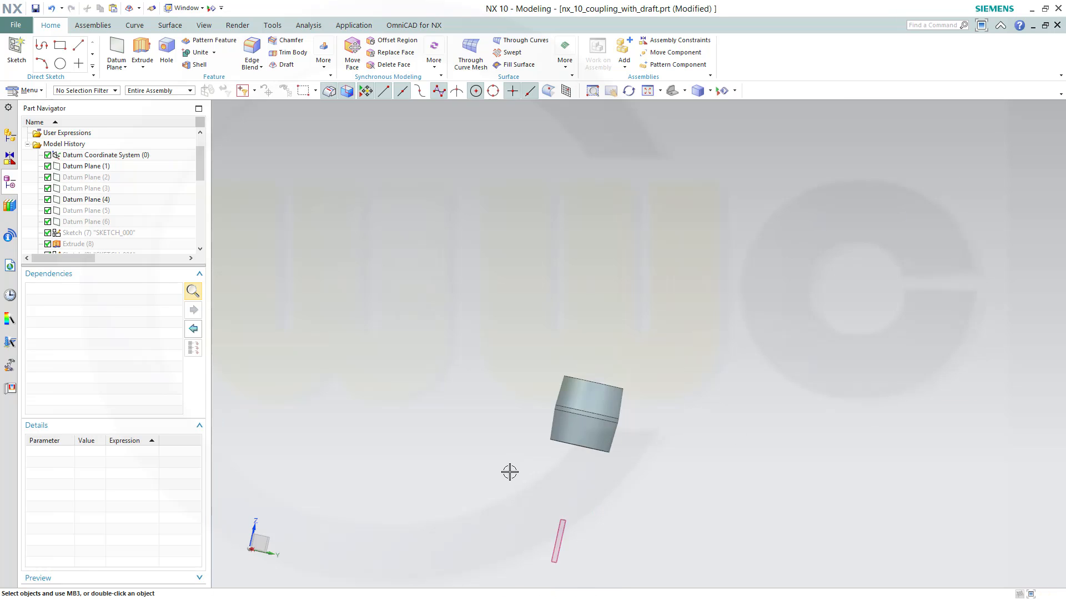
middle_click_drag(336, 398, 241, 326)
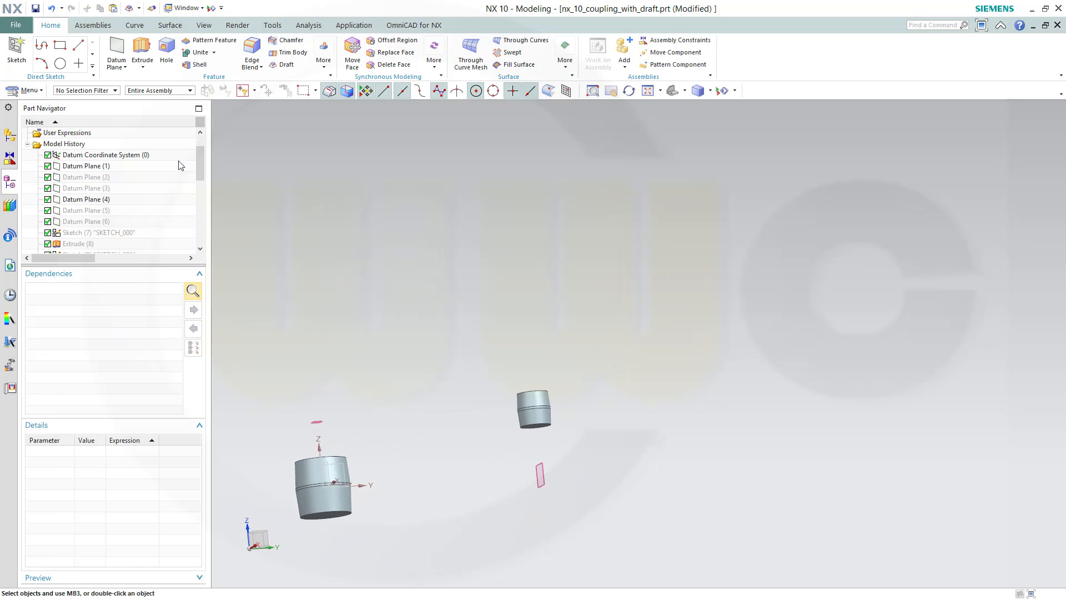
right_click(139, 125)
left_click(176, 203)
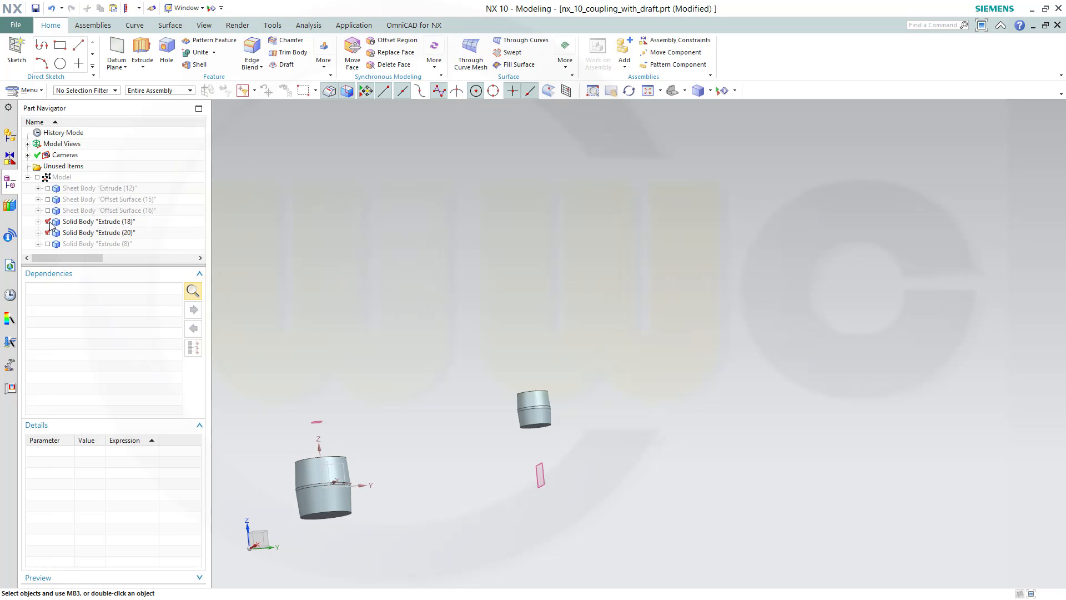
- Hide both cylindrical boss bodies and show the connecting arm body, Extrude (8)
left_click(48, 222)
key("ctrl+f")
left_click(48, 233)
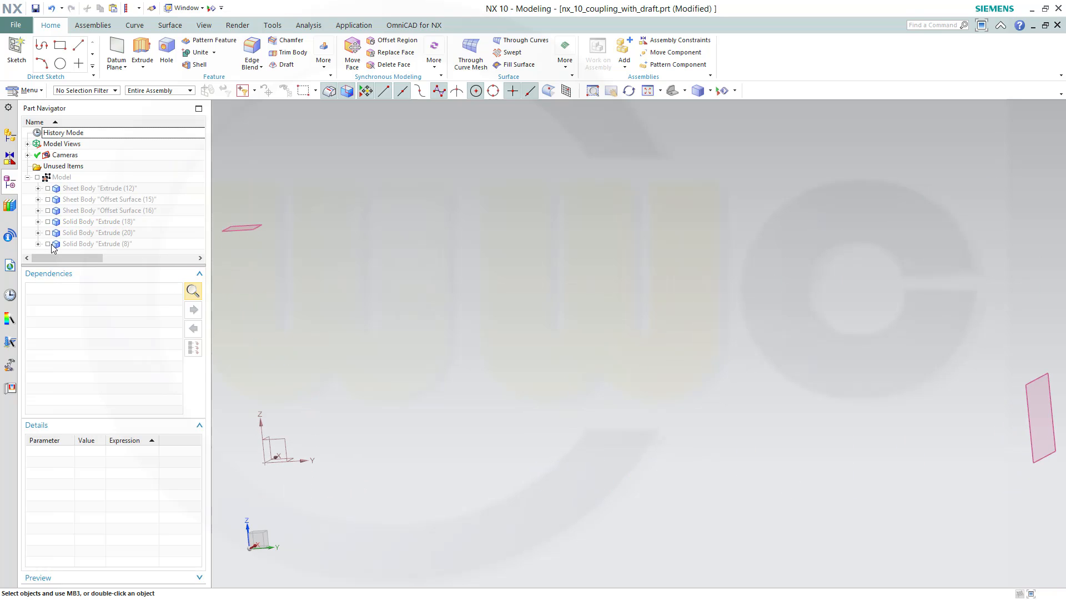
left_click(49, 244)
scroll(460, 305, "down", 3)
key("ctrl+f")
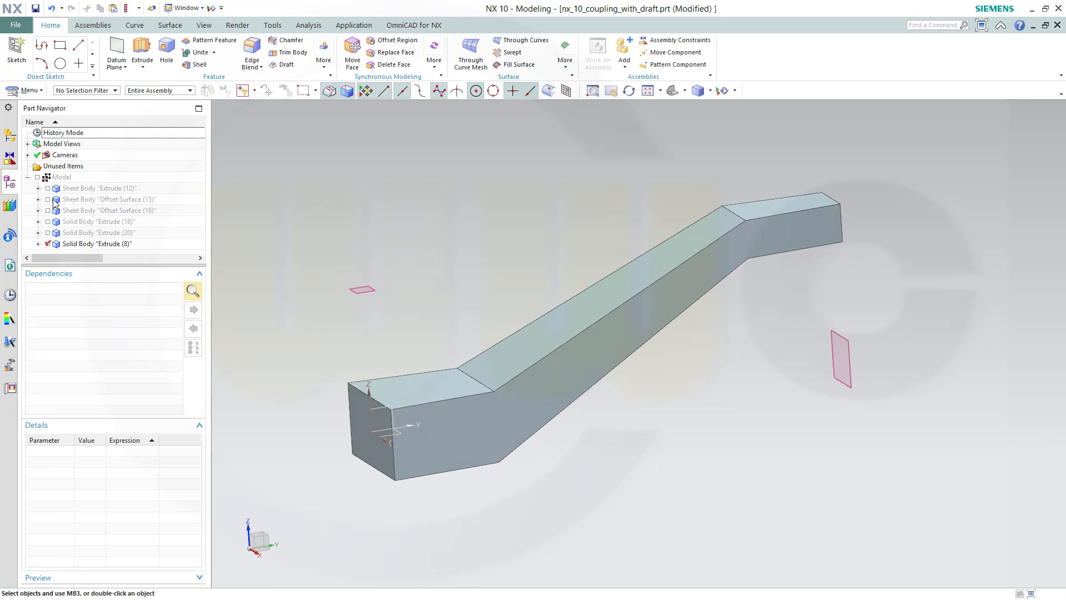
- Show the two offset surface sheet bodies along the arm and turn timestamp order back on
left_click(48, 200)
key("ctrl+f")
left_click(48, 210)
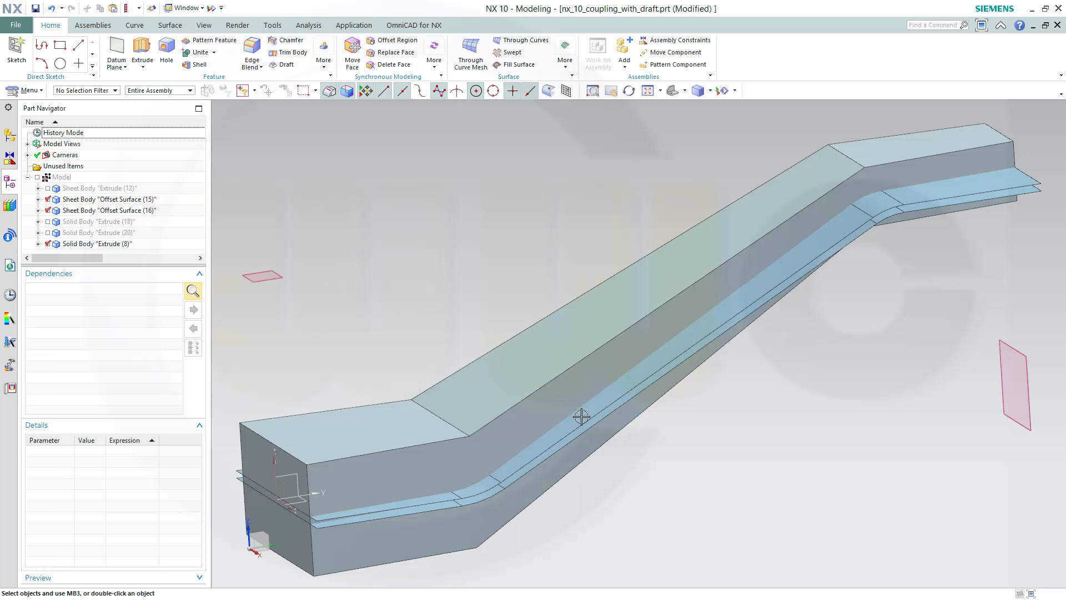
middle_click_drag(625, 439, 547, 388)
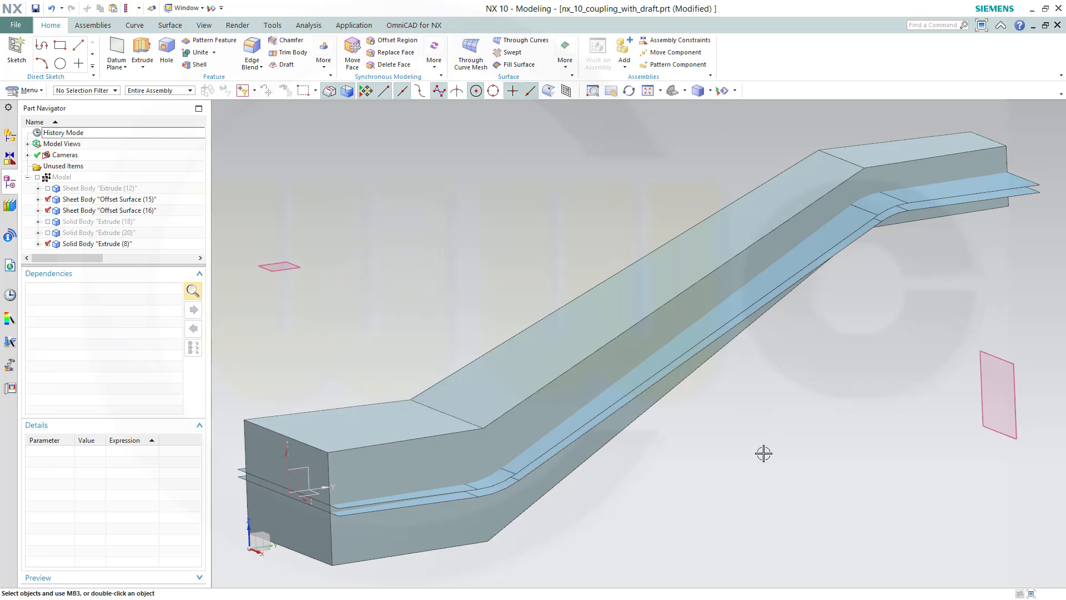
mouse_move(764, 453)
middle_mouse_down()
mouse_move(817, 455)
mouse_move(767, 447)
middle_mouse_up()
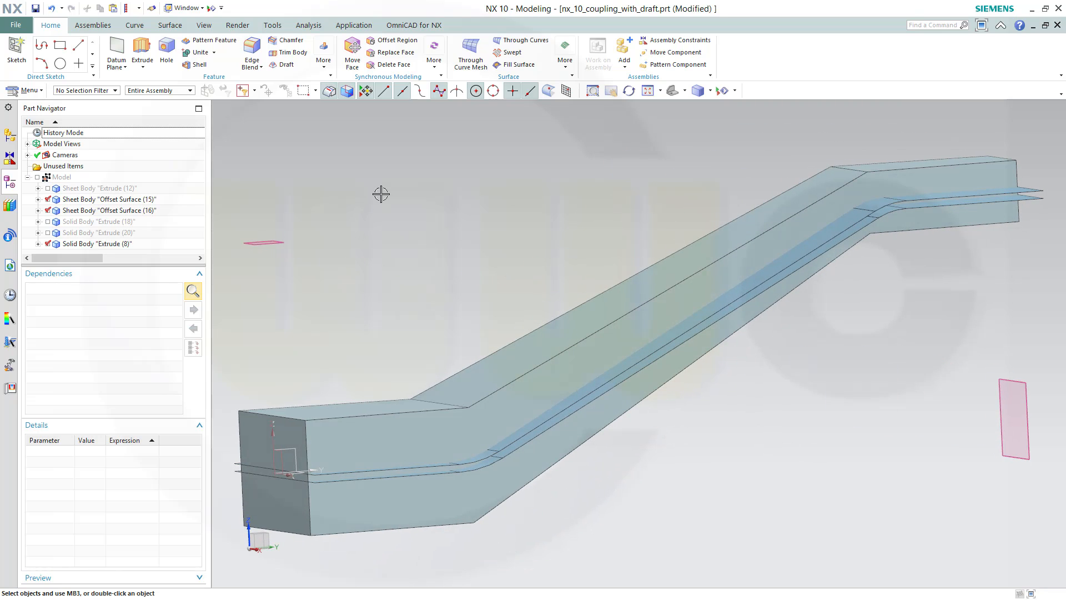
left_click(138, 12)
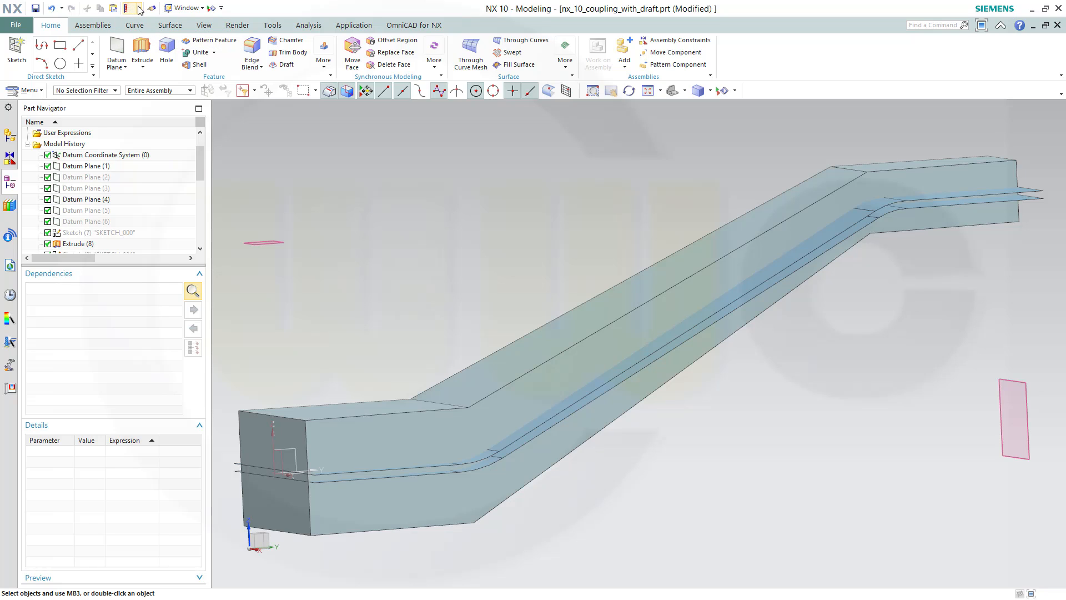
- Divide both side faces of the connecting arm with the upper offset surface, projecting normal to the faces
left_click(139, 8)
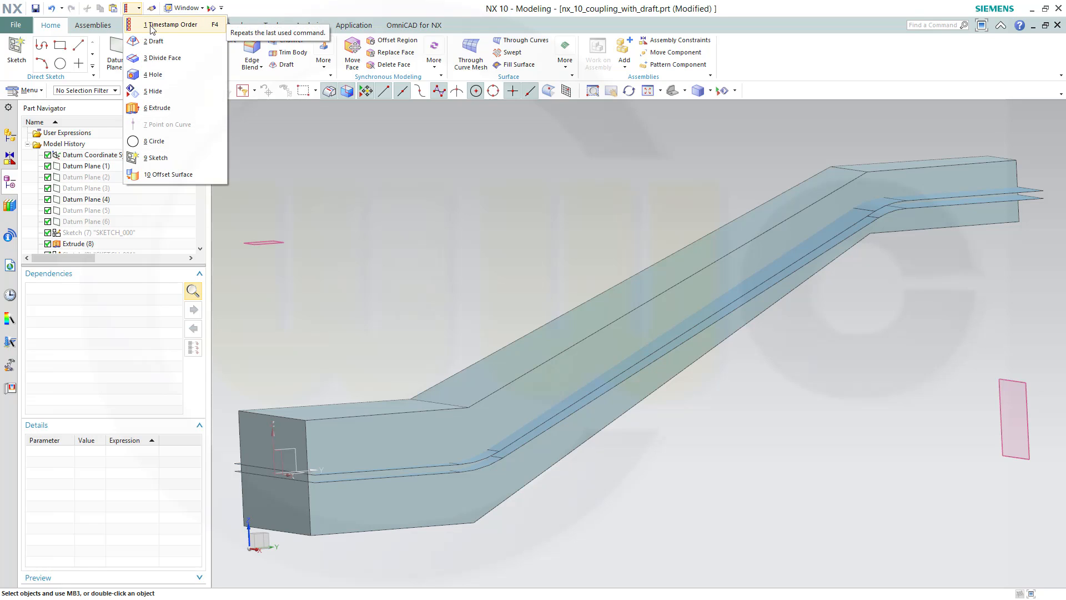
left_click(161, 58)
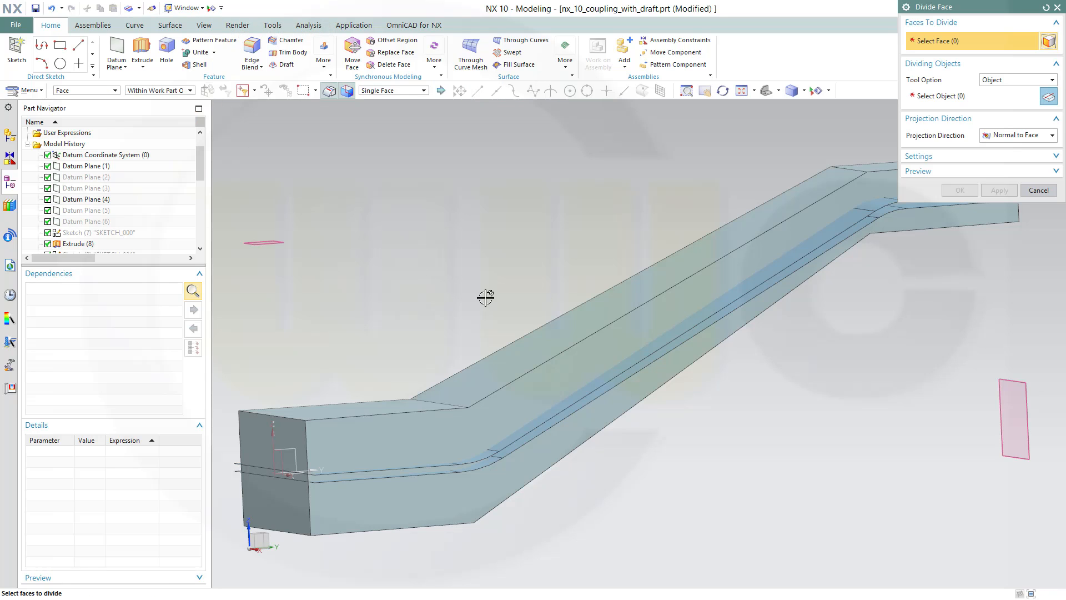
left_click(422, 435)
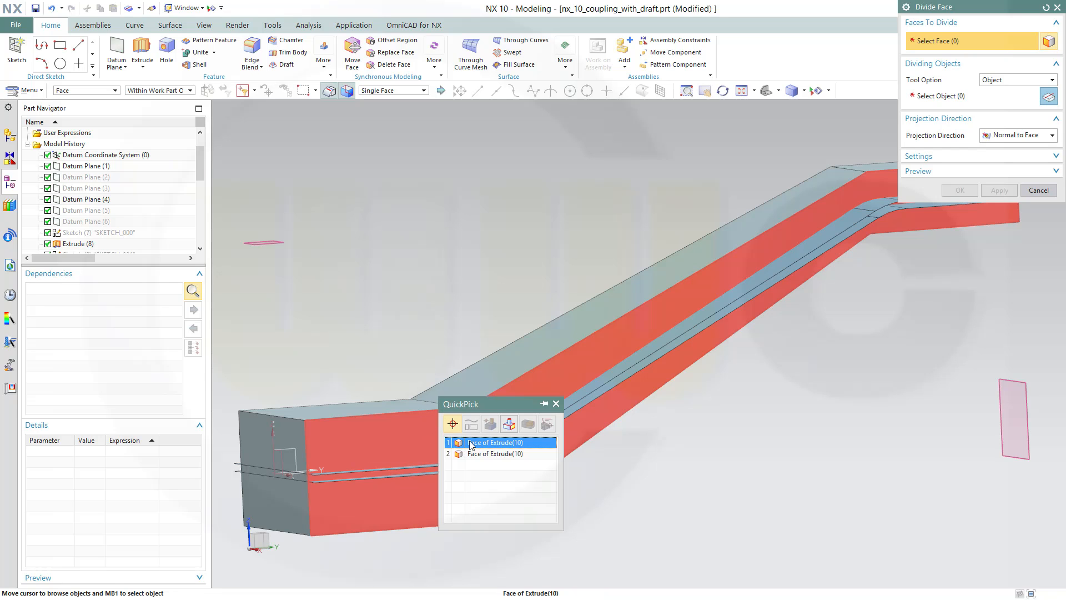
left_click(469, 441)
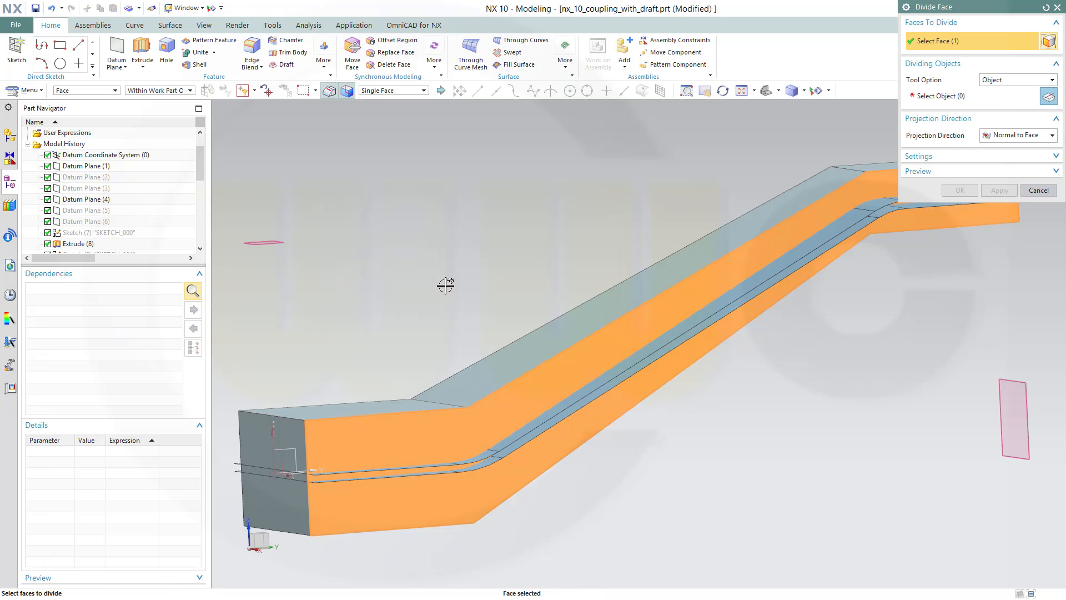
middle_click_drag(444, 286, 538, 295)
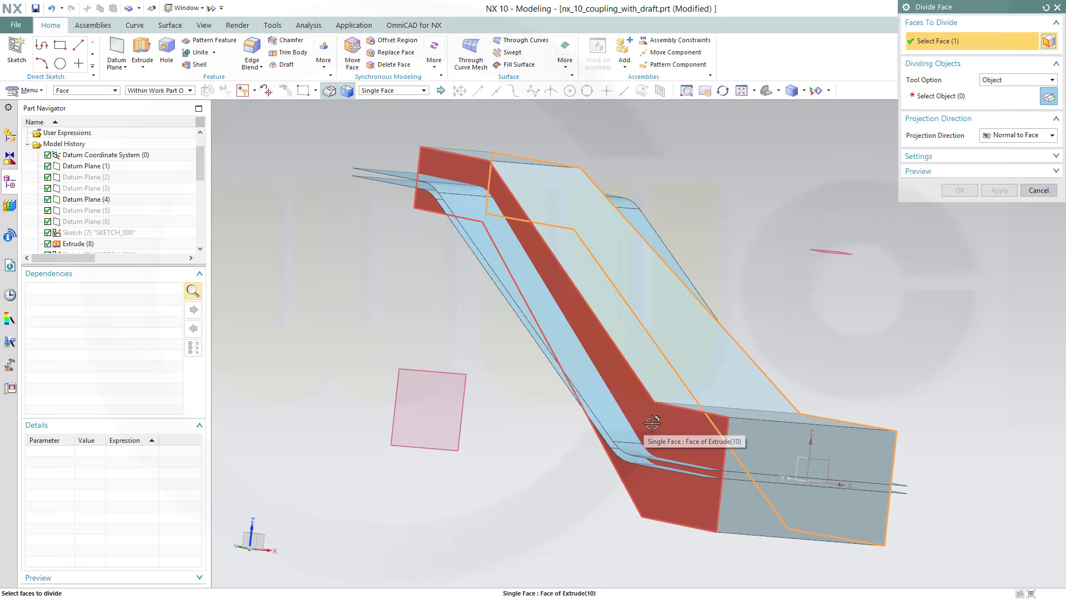
left_click(656, 423)
middle_click_drag(807, 291, 779, 278)
left_click(946, 98)
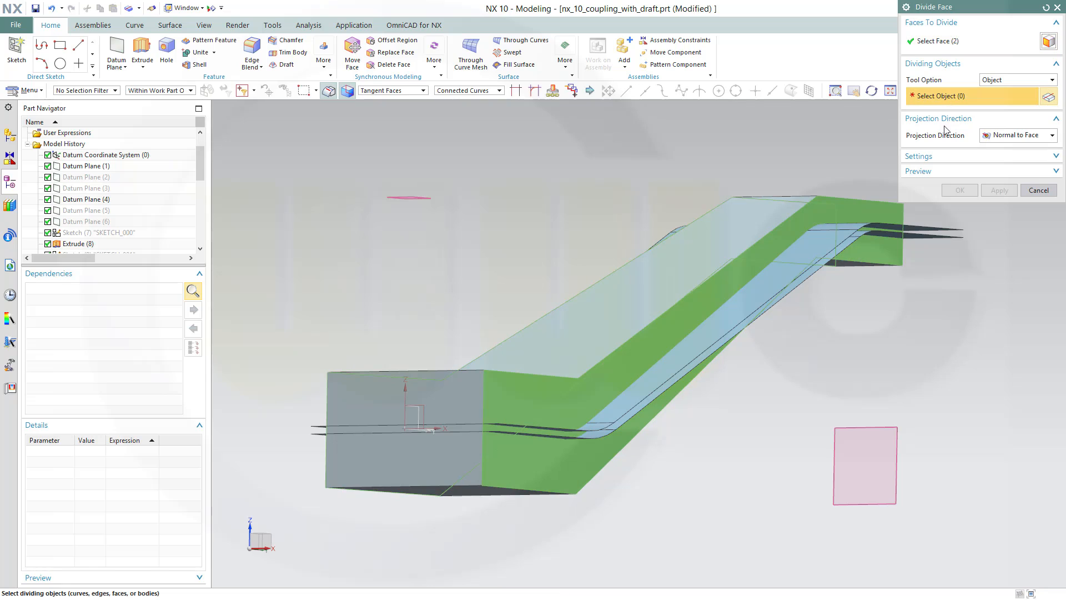
left_click(811, 246)
left_click(867, 251)
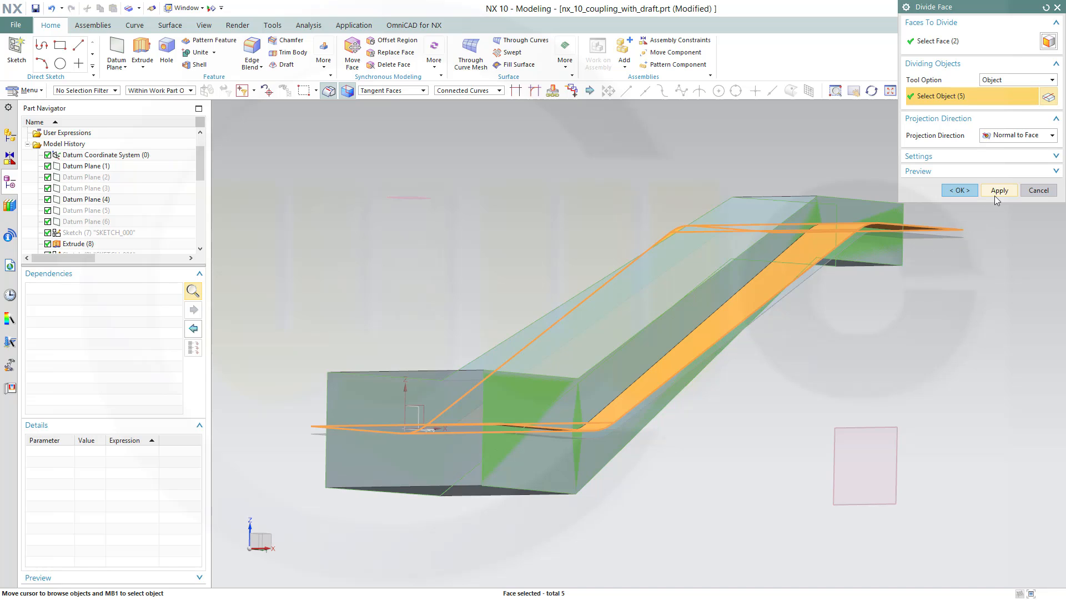
left_click(997, 193)
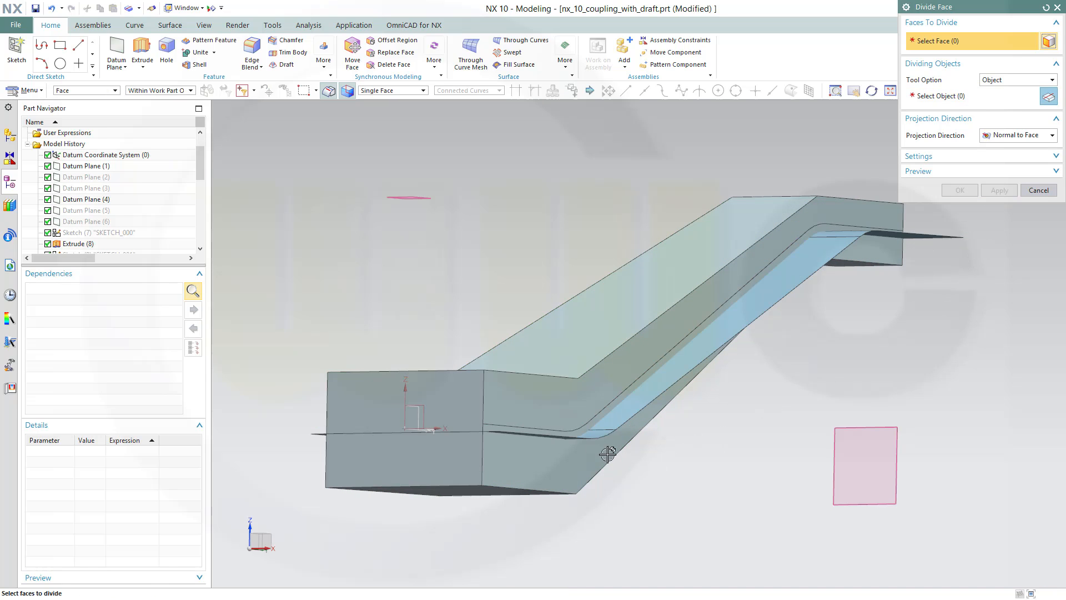
- Divide the lower portions of both arm side faces with the lower offset surface and finish dividing
left_click(514, 469)
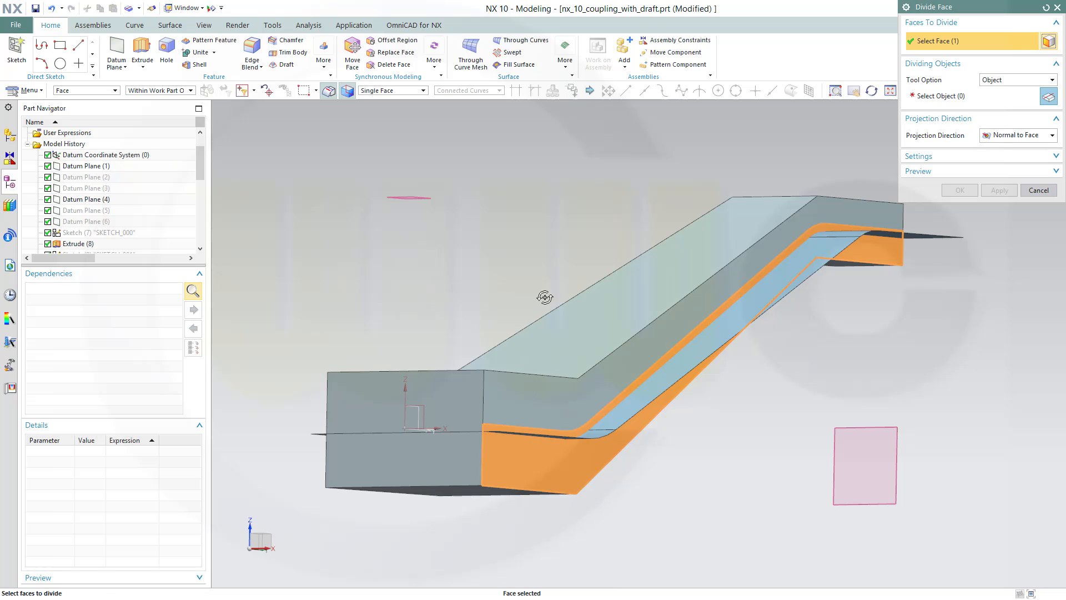
middle_click_drag(543, 298, 601, 294)
left_click(777, 439)
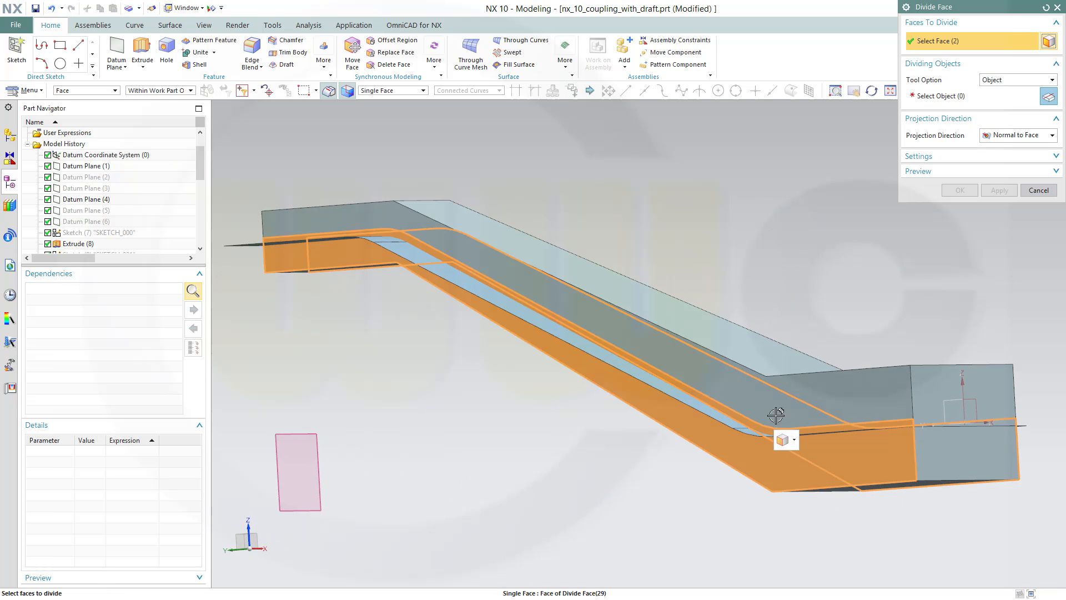
middle_click_drag(785, 258, 822, 183)
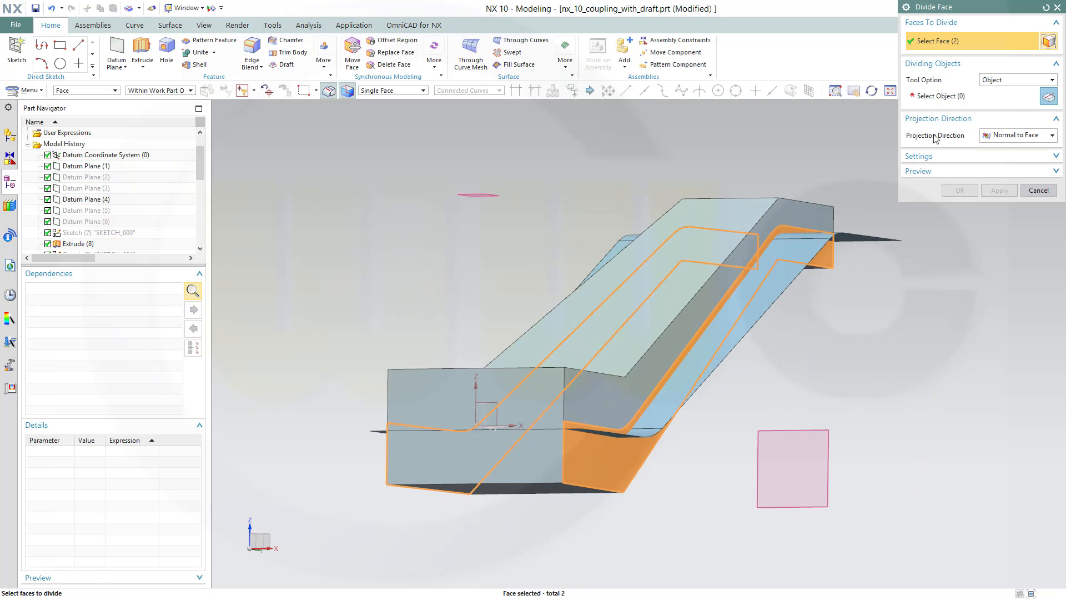
left_click(944, 97)
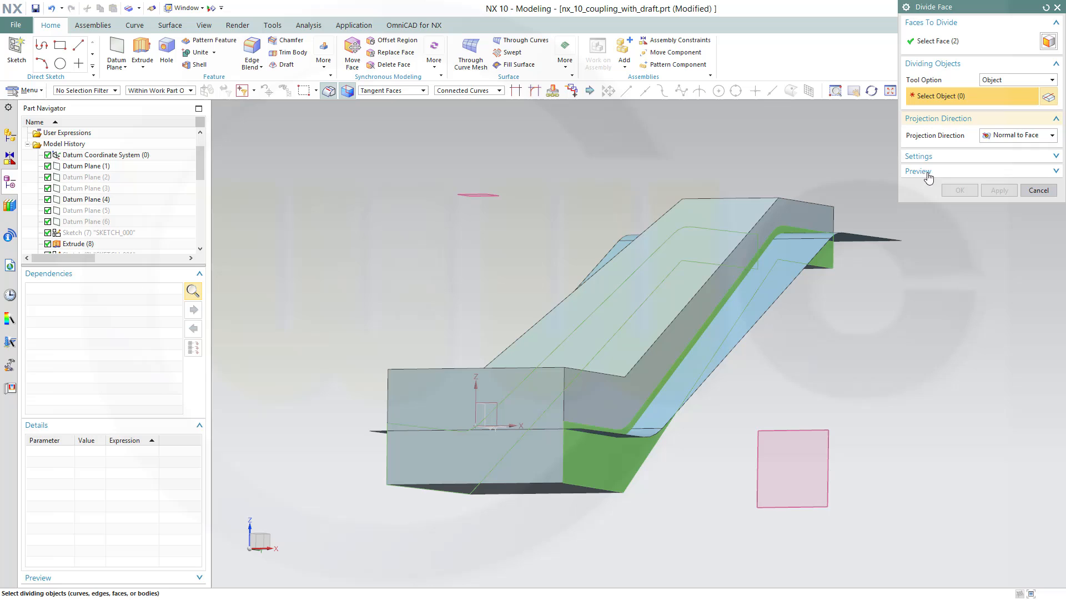
left_click(782, 287)
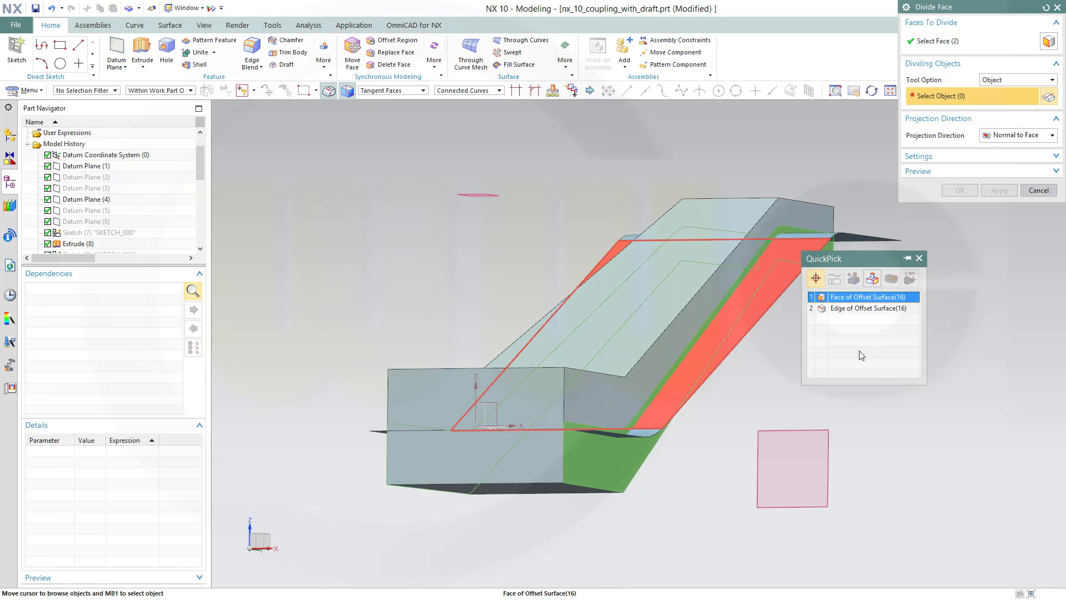
left_click(847, 299)
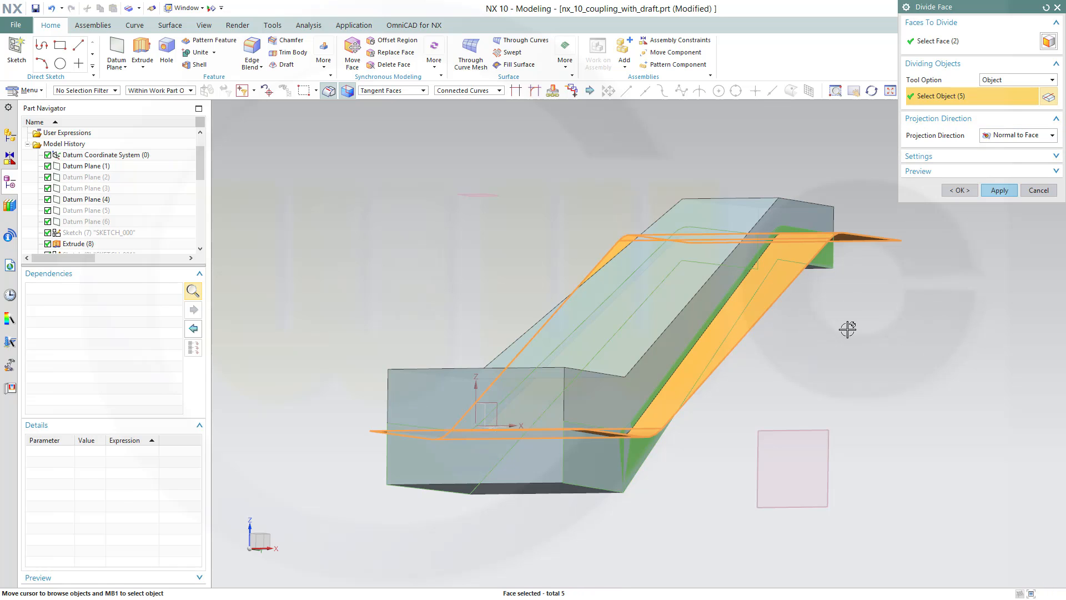
left_click(964, 192)
- Blend the arm's inner bend edges, on top near the origin and underneath at the far bend, with a 10 mm radius
middle_click_drag(798, 317, 722, 361)
scroll(467, 300, "up", 4)
scroll(487, 324, "down", 4)
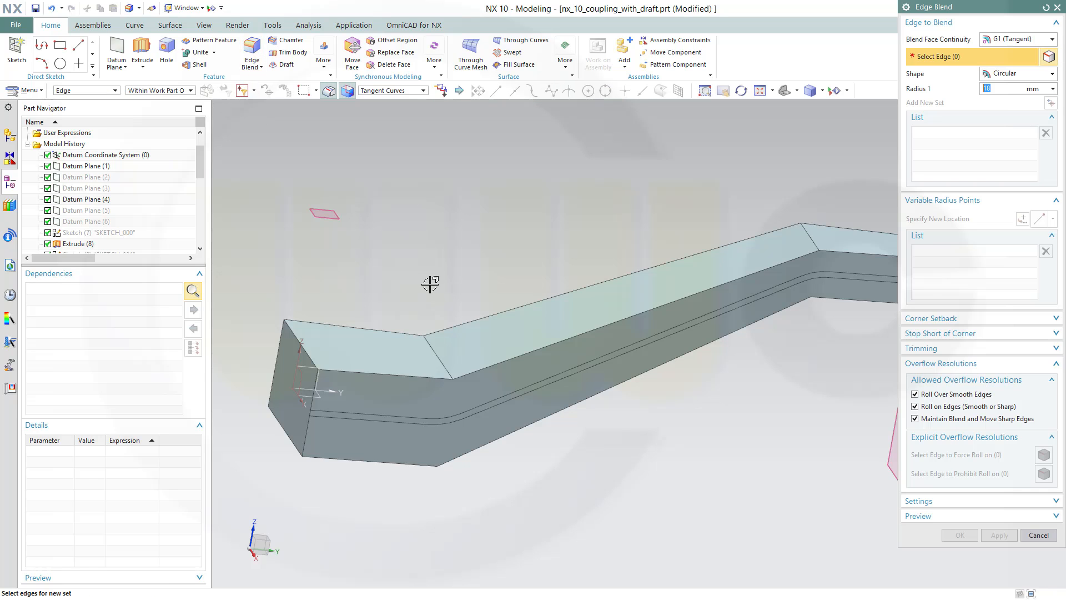
left_click(427, 340)
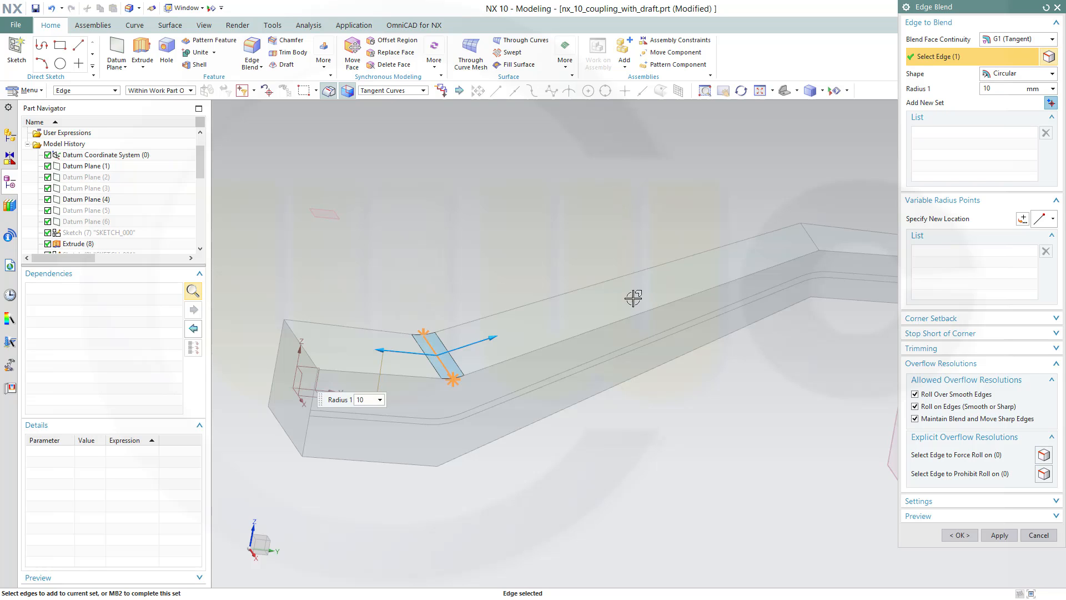
middle_click_drag(787, 366, 793, 321)
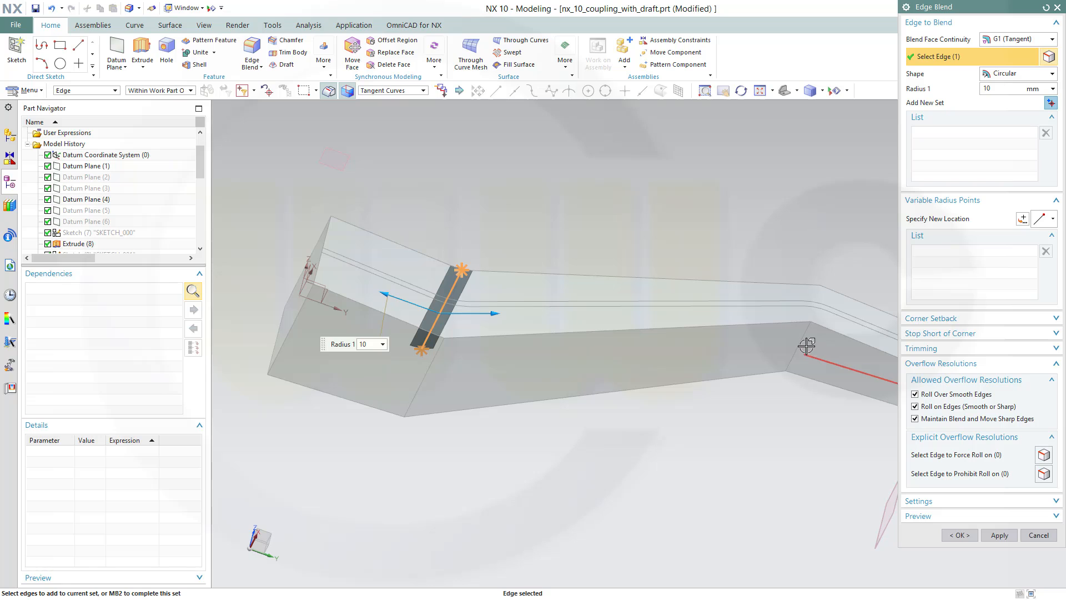
left_click(805, 342)
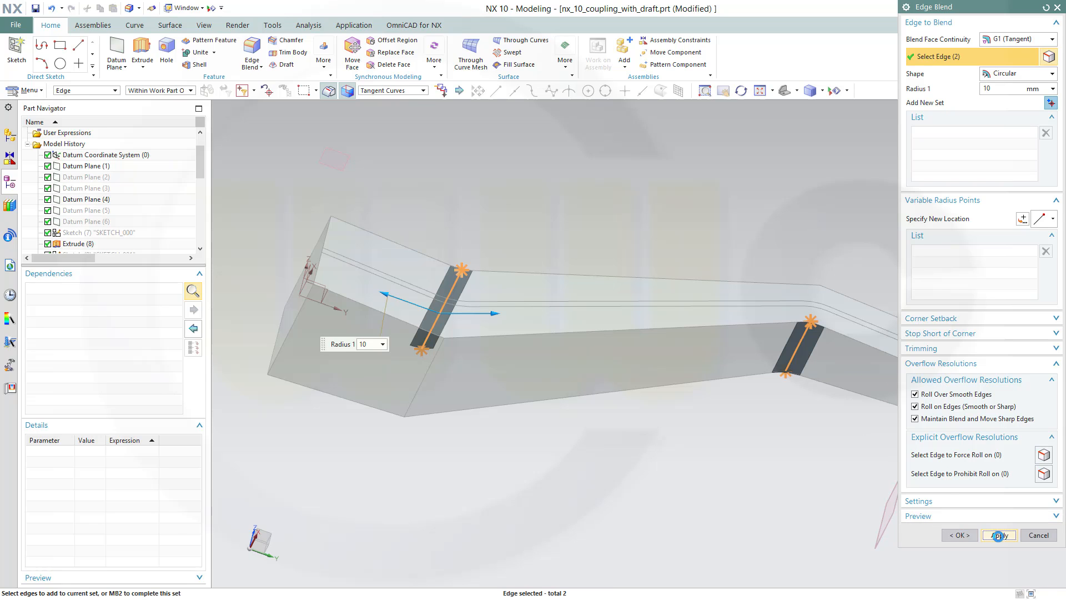
left_click(998, 536)
- Blend the arm's outer bend edges: 40 mm underneath near the origin and 26 mm on top at the far bend
left_click(421, 383)
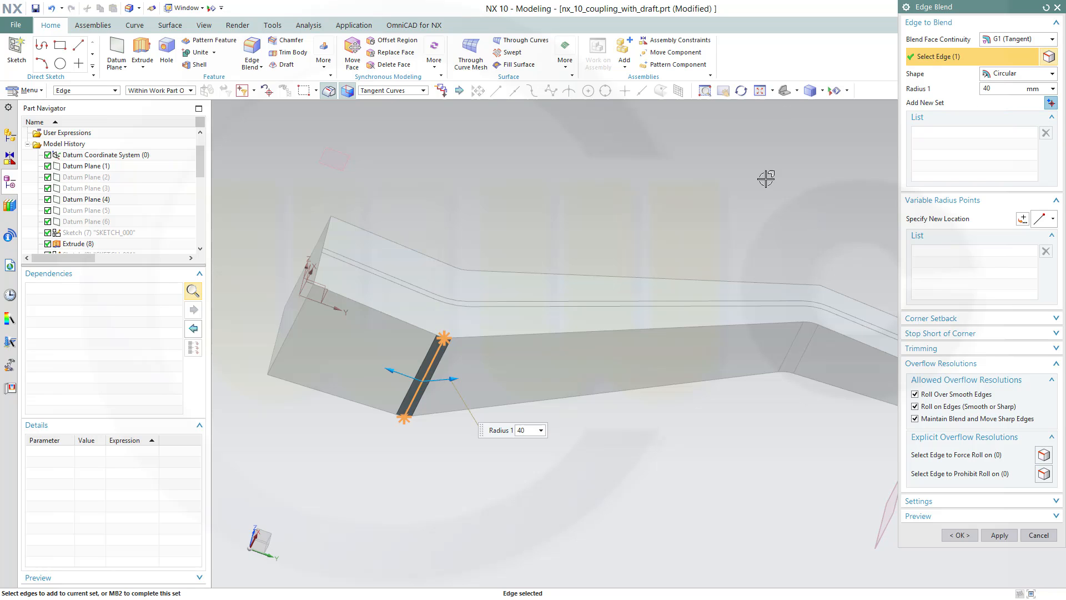
left_click(1000, 535)
middle_click_drag(833, 339, 717, 293)
left_click(811, 237)
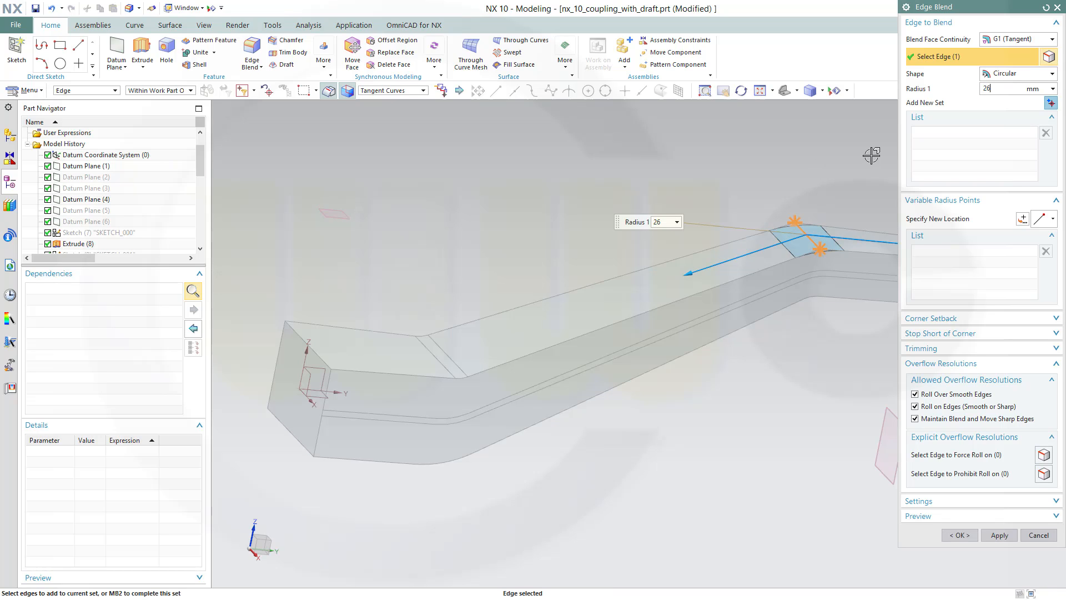
type("26")
key("Return")
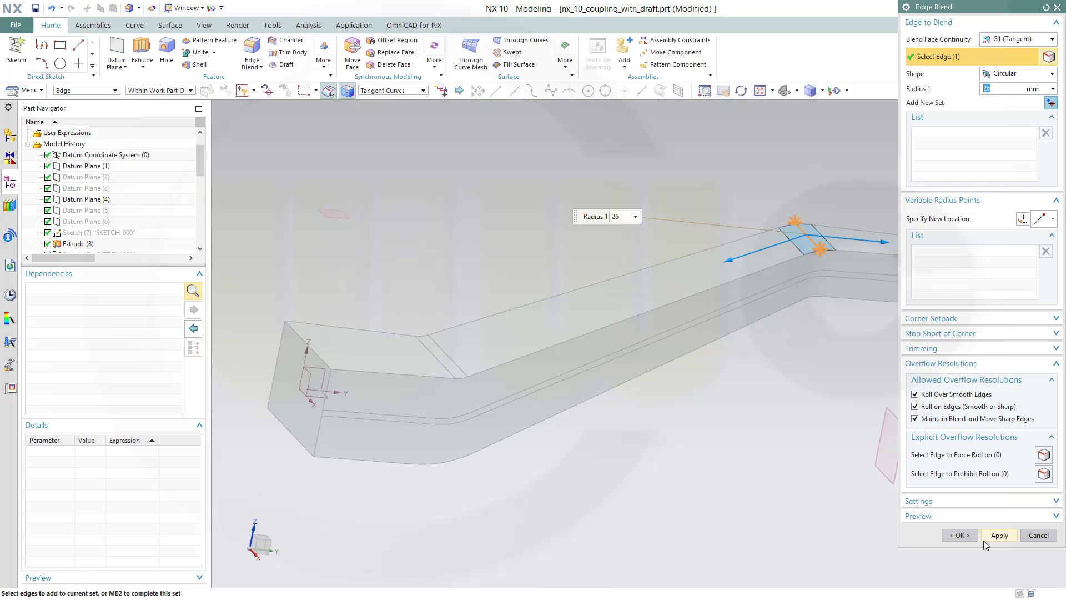
left_click(960, 535)
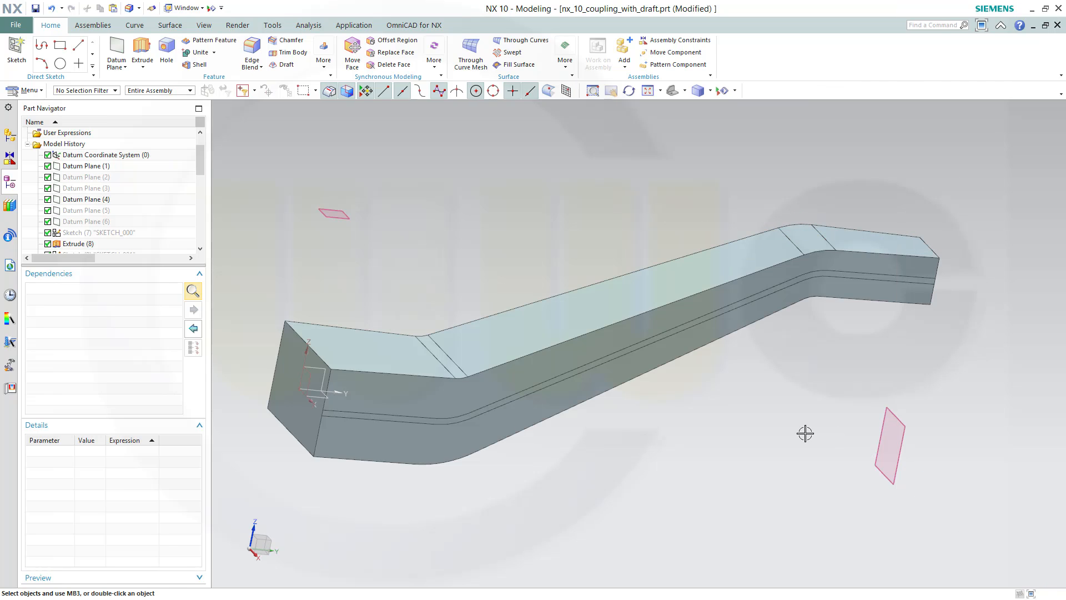
- Draft the arm's front upper side face 4° from its upper dividing edge, with the draw direction along +Z
mouse_move(805, 434)
middle_mouse_down()
mouse_move(835, 402)
mouse_move(814, 438)
middle_mouse_up()
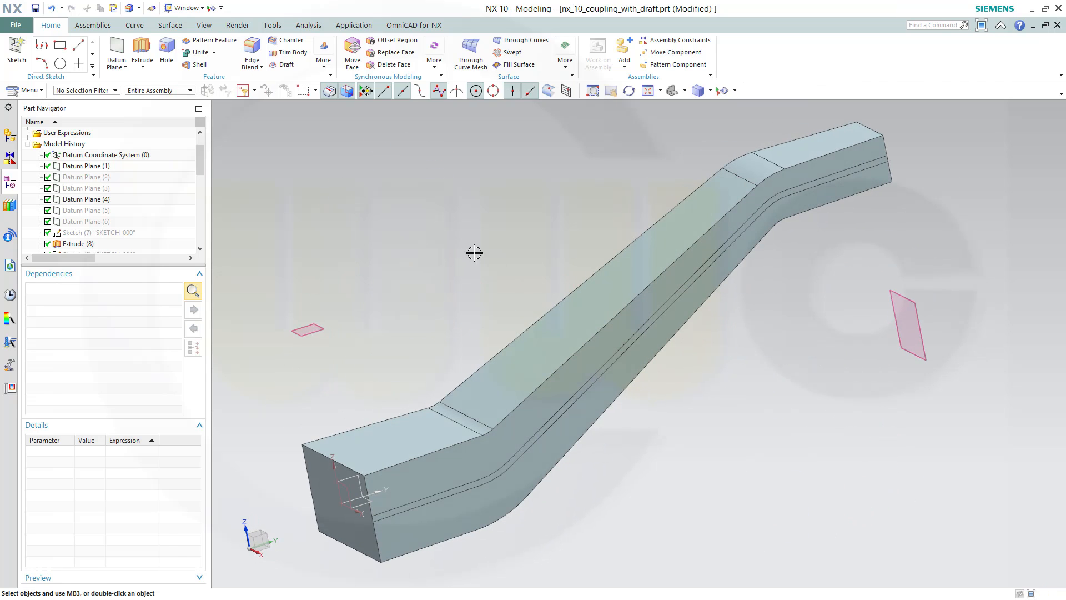
scroll(461, 239, "up", 1)
scroll(499, 250, "down", 2)
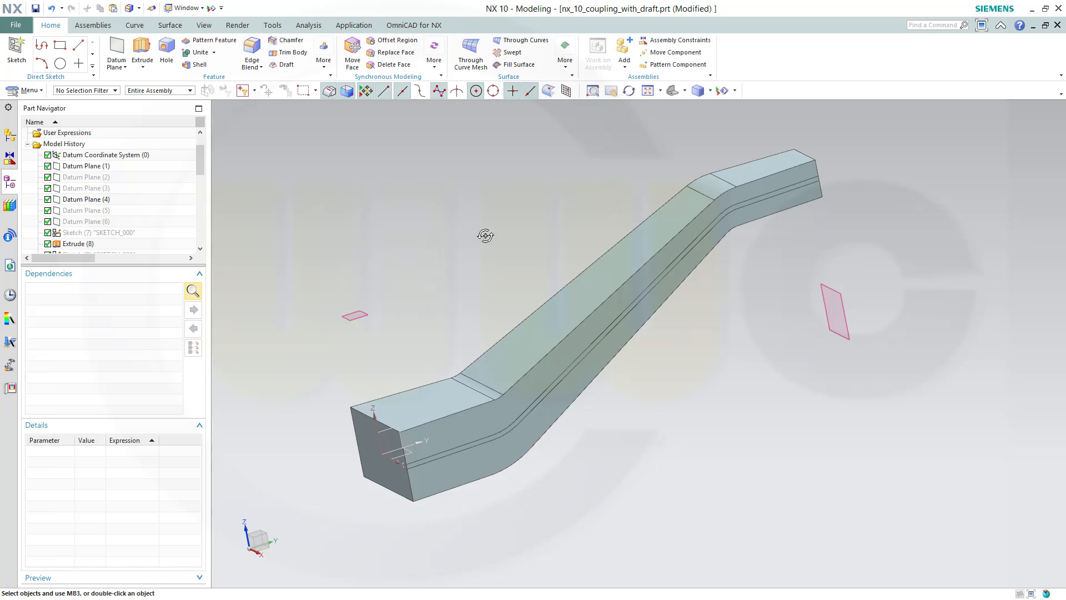
middle_click_drag(486, 235, 464, 231)
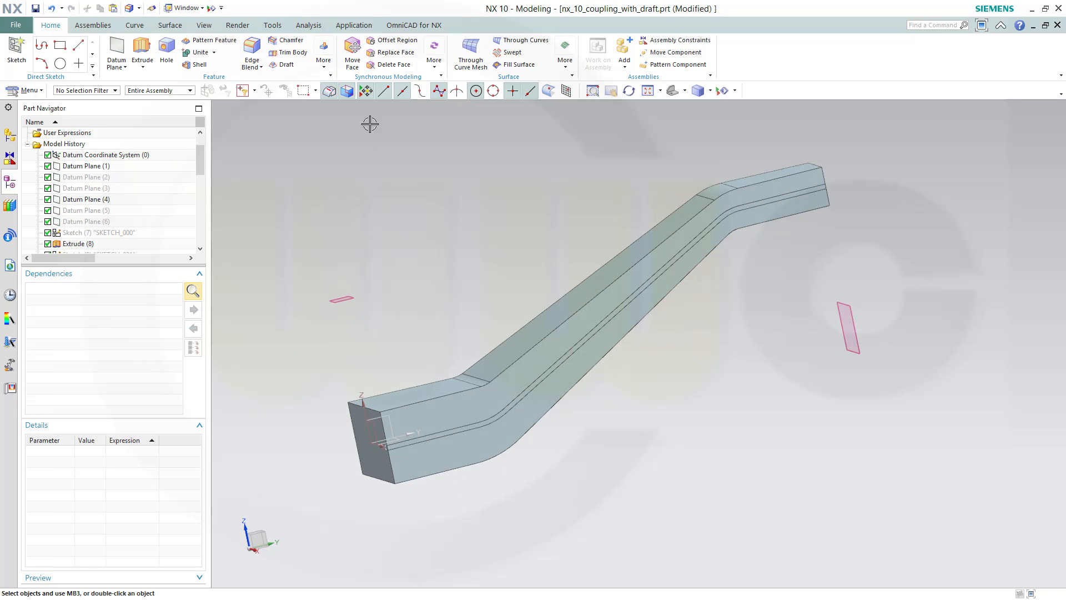
left_click(286, 65)
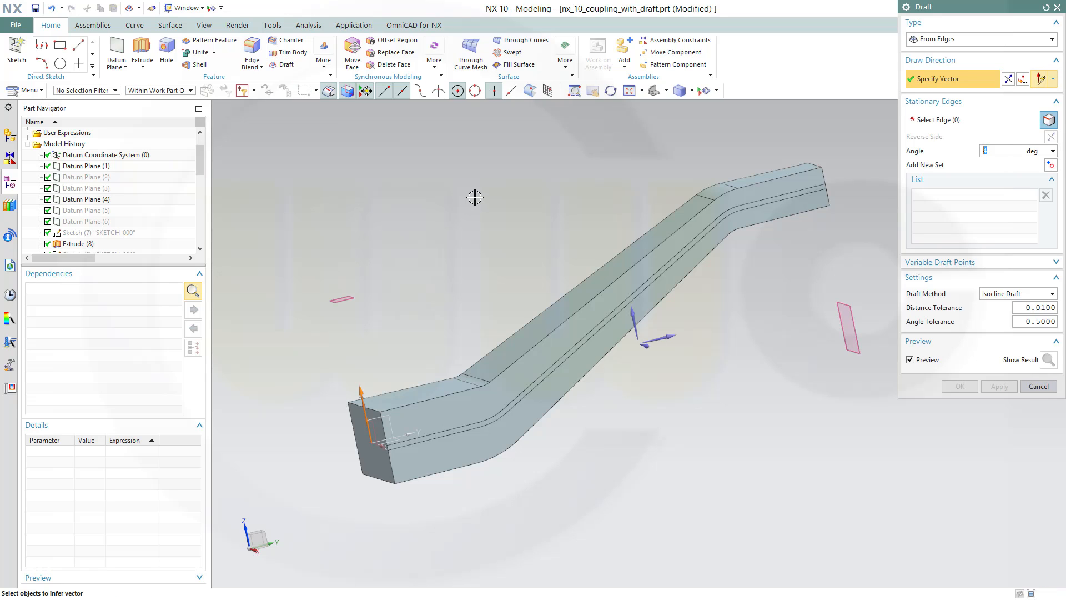
left_click(635, 312)
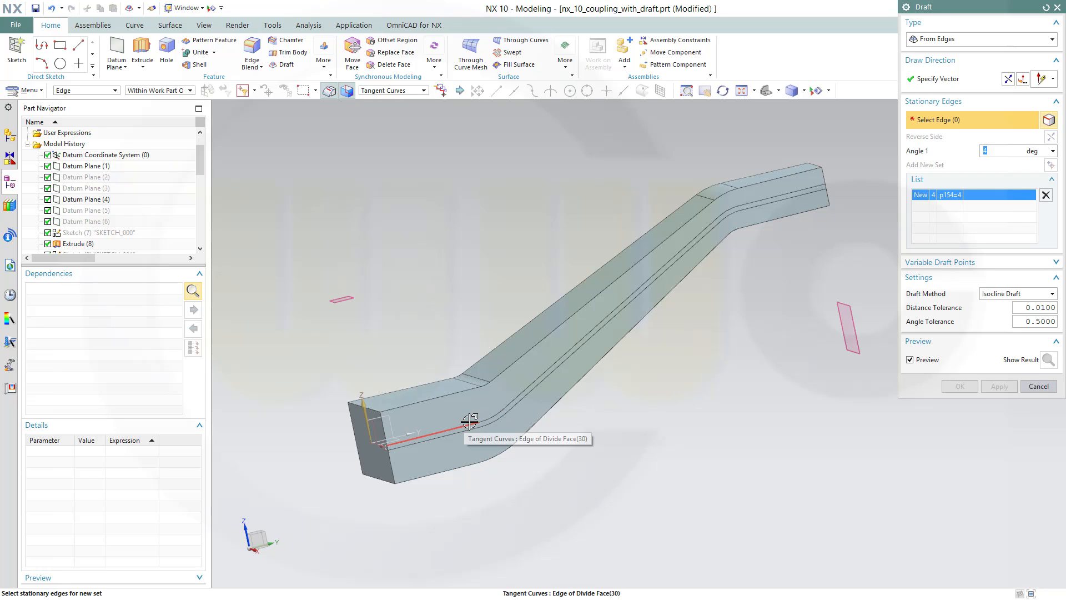
left_click(469, 422)
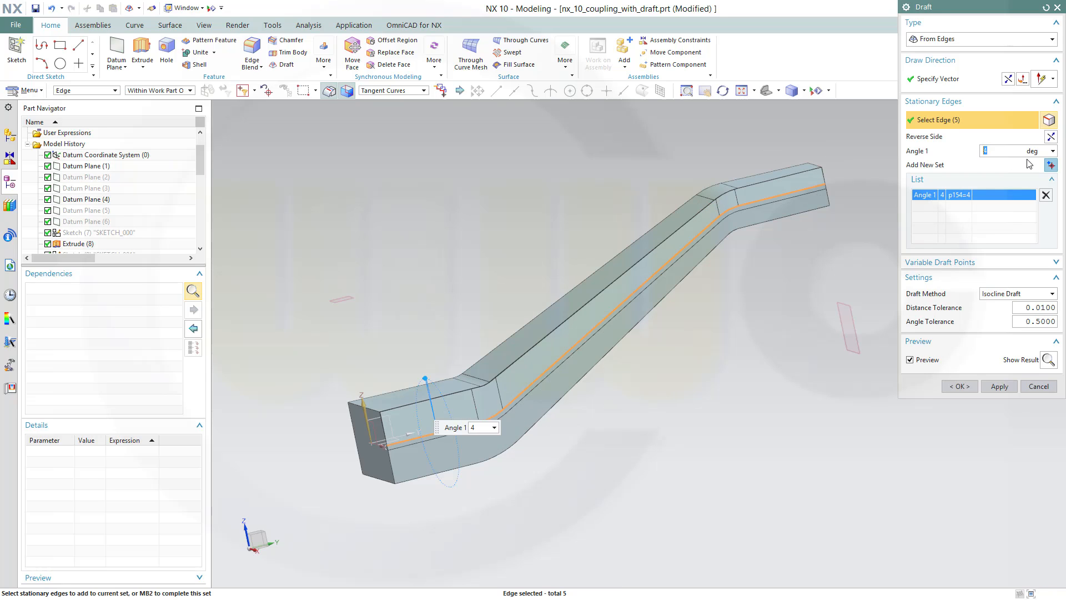
left_click(999, 387)
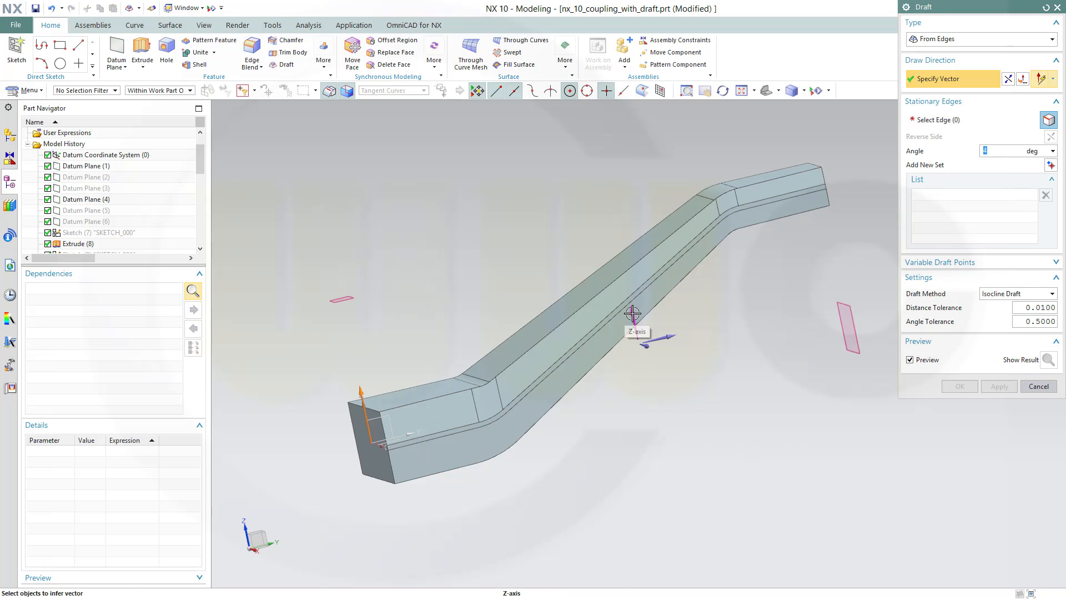
- Draft the arm's front lower side face 4° from its lower dividing edge, with the draw direction along -Z
left_click(633, 314)
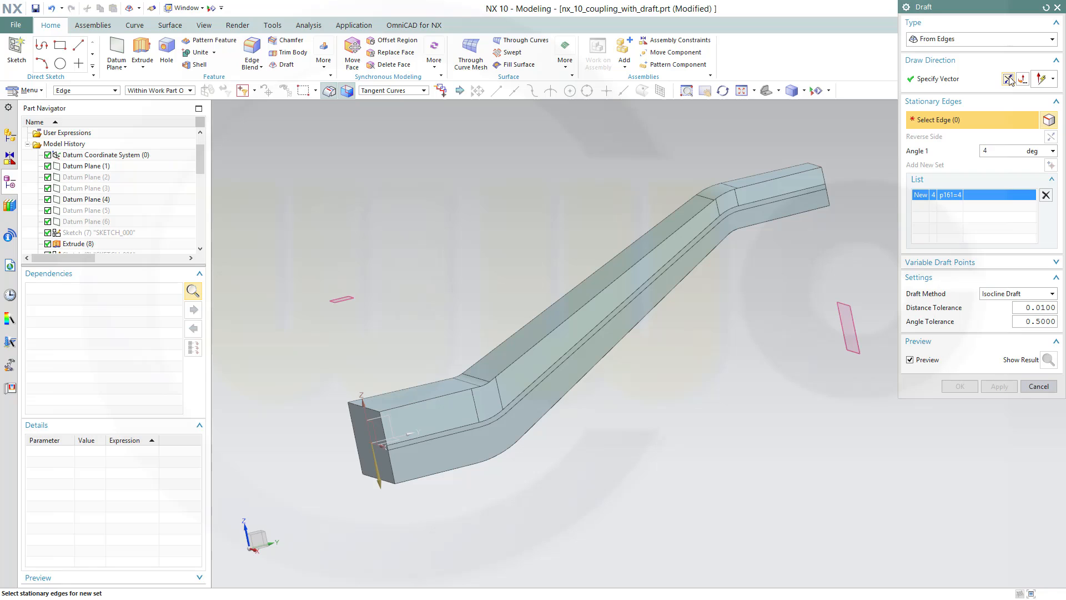
left_click(469, 430)
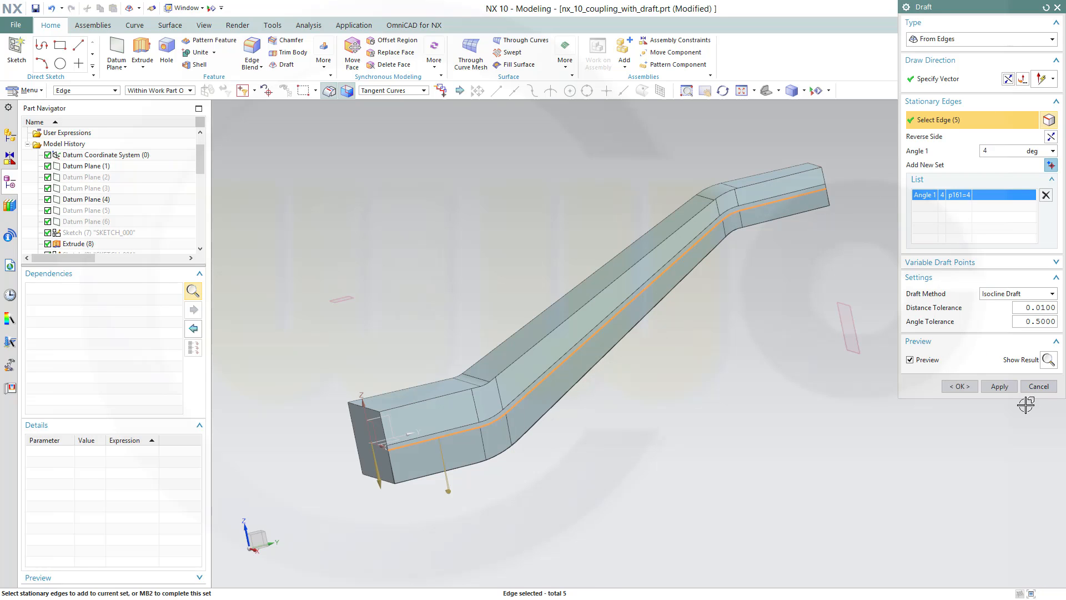
left_click(1000, 386)
- Draft the arm's rear upper side face 4° from its upper dividing edge, with the draw direction along +Z
middle_click_drag(752, 452, 824, 376)
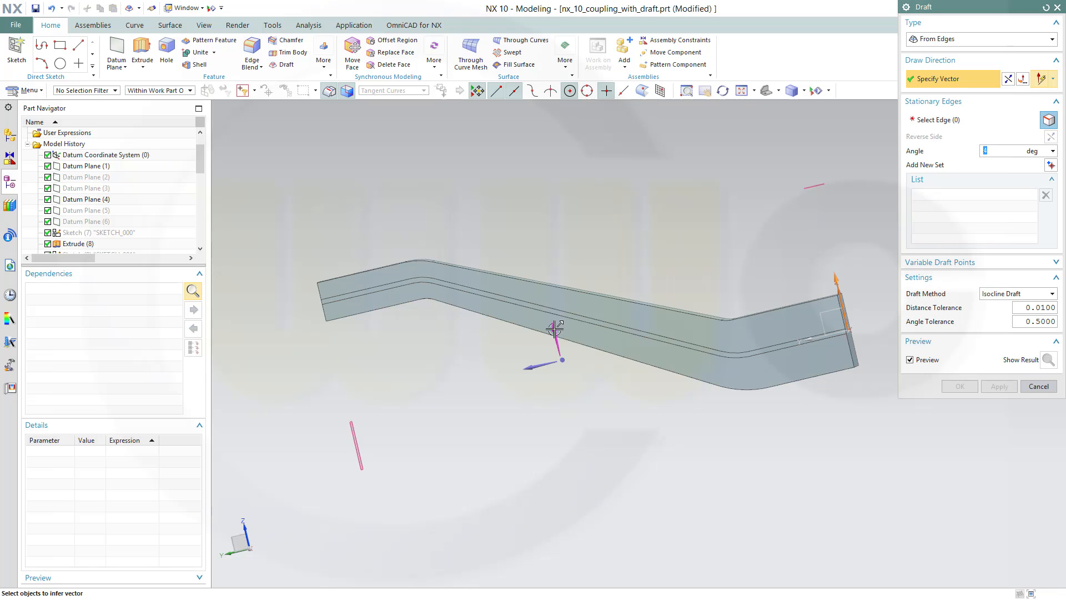
left_click(572, 318)
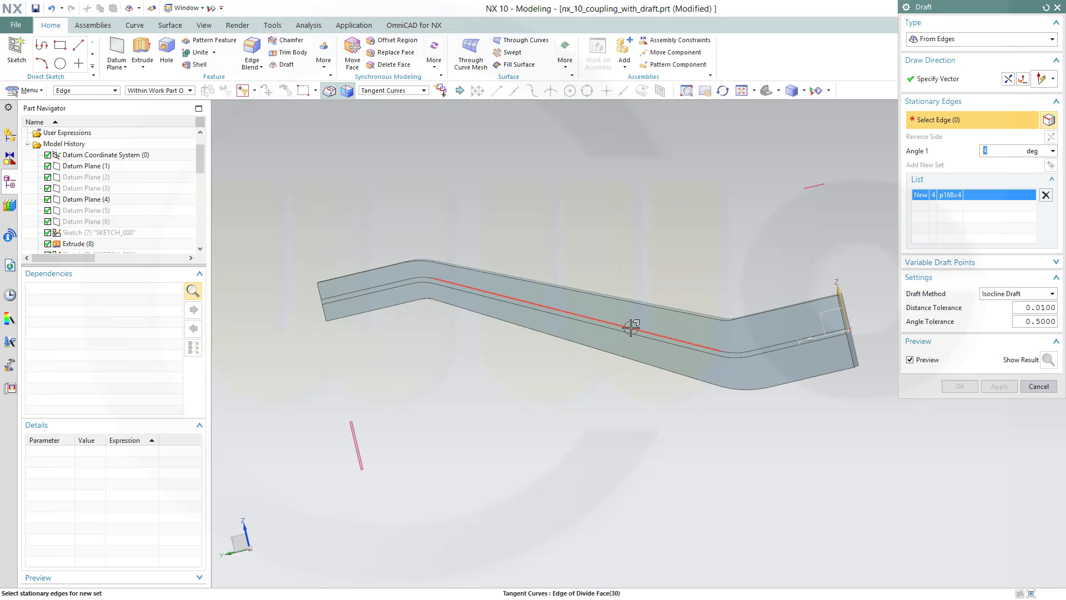
scroll(761, 347, "up", 1)
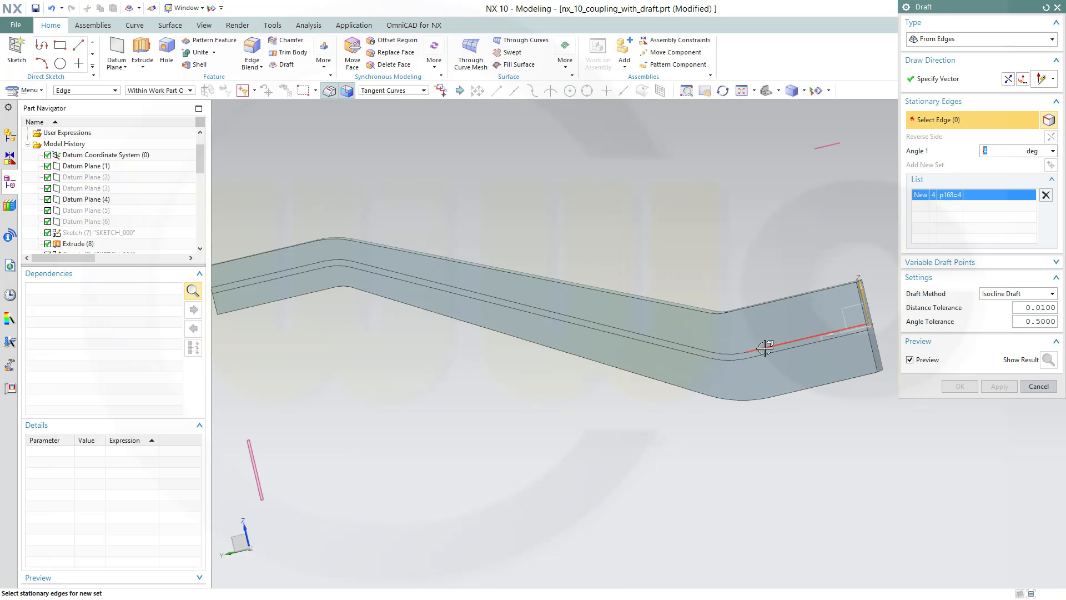
left_click(766, 347)
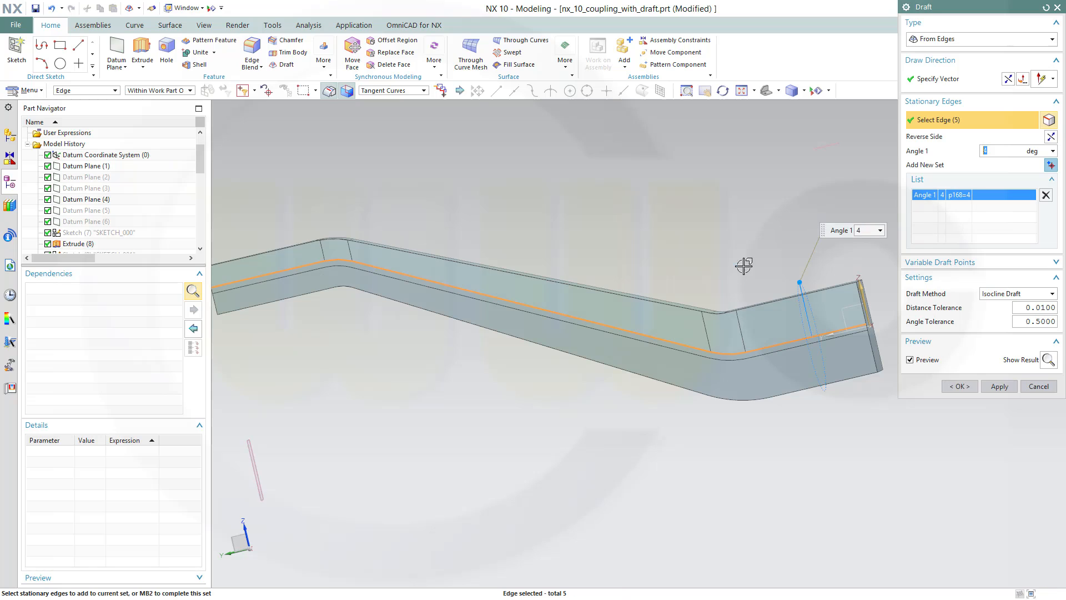
left_click(1000, 387)
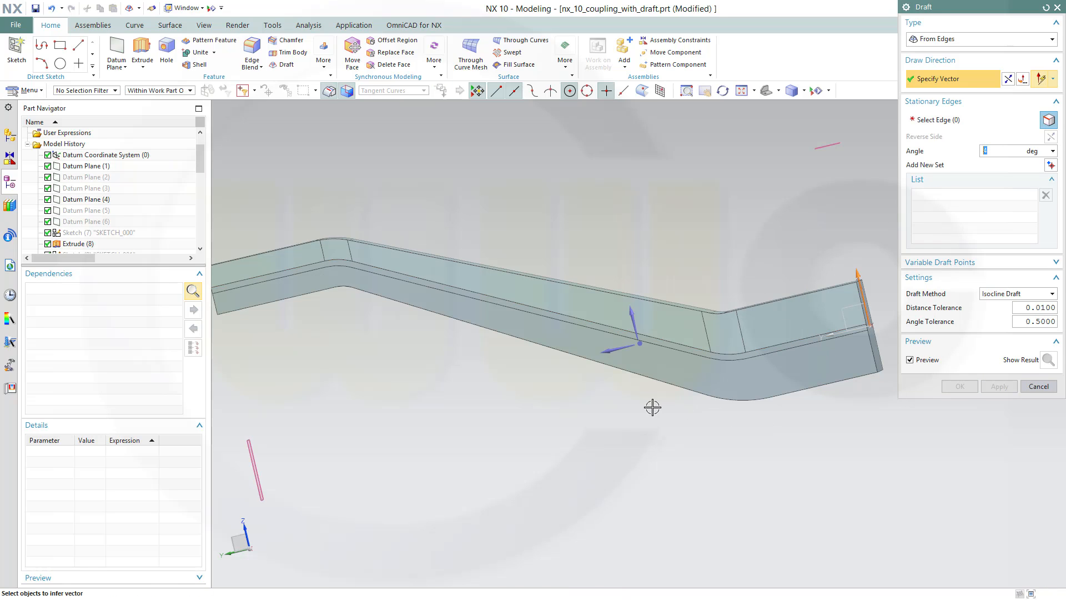
- Draft the arm's rear lower side face 4° from its lower dividing edge, with the draw direction along -Z
left_click(633, 314)
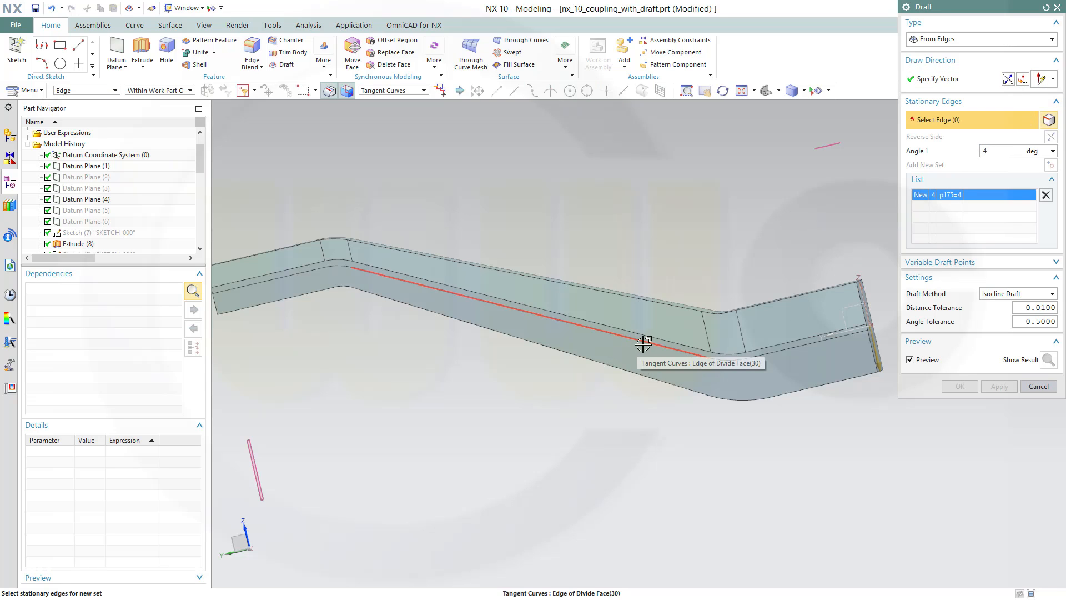
left_click(644, 346)
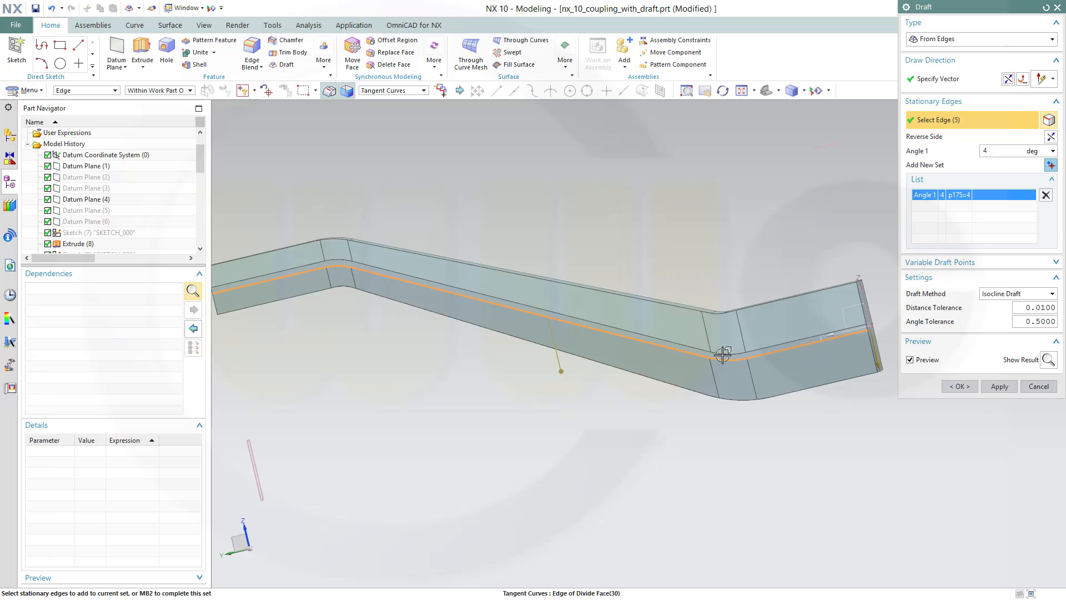
left_click(960, 386)
- Blend the upper and lower dividing edges on the arm's front side with a 0.5 mm radius, as two separate blends
middle_click_drag(709, 288, 535, 302)
scroll(518, 248, "up", 2)
scroll(517, 250, "down", 3)
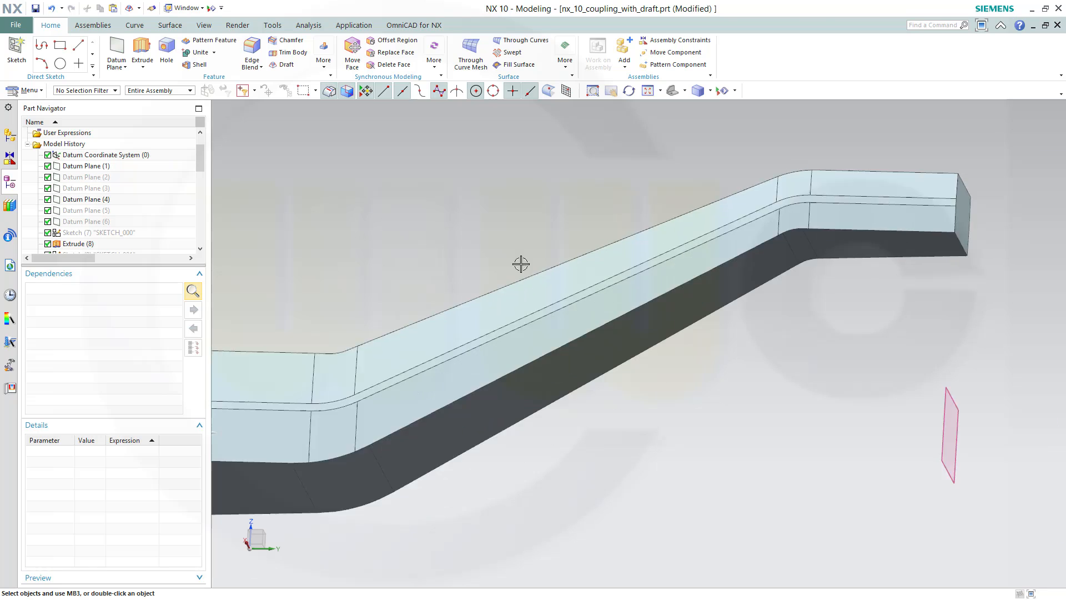
middle_click_drag(457, 288, 447, 345)
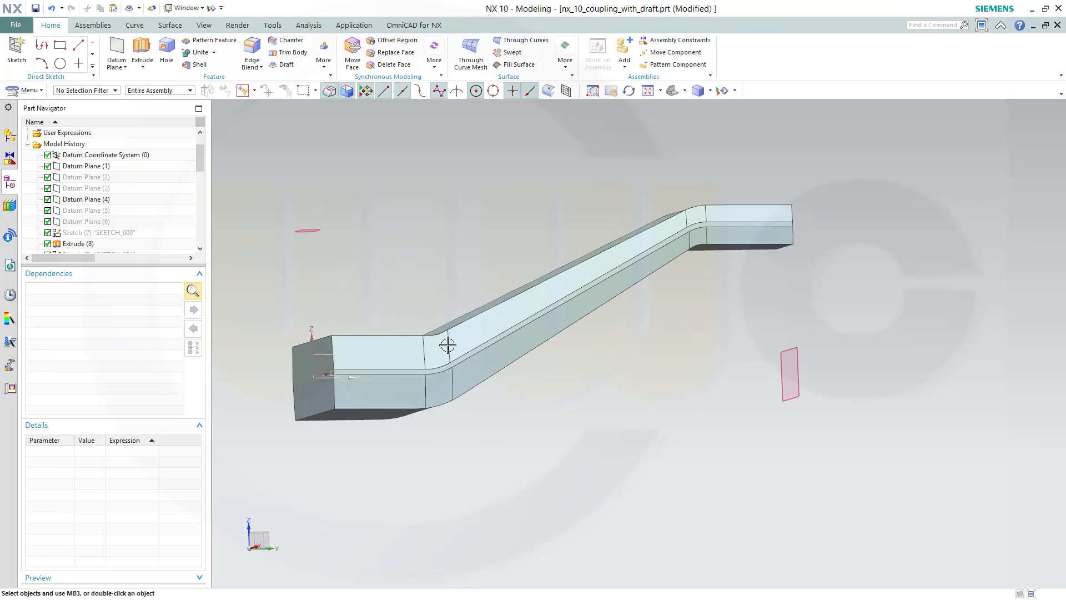
scroll(362, 299, "up", 2)
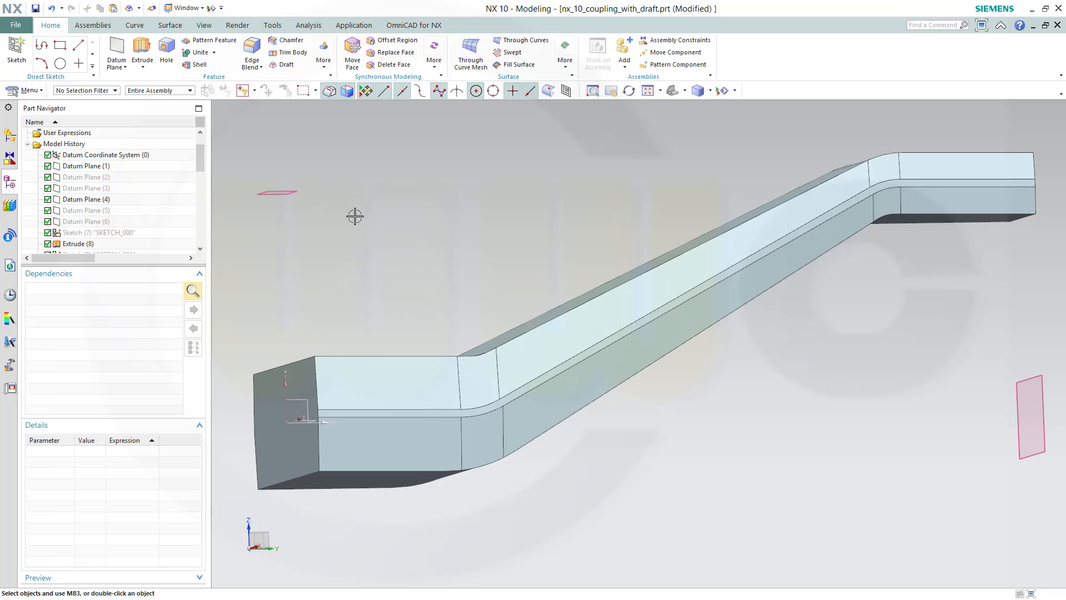
left_click(252, 49)
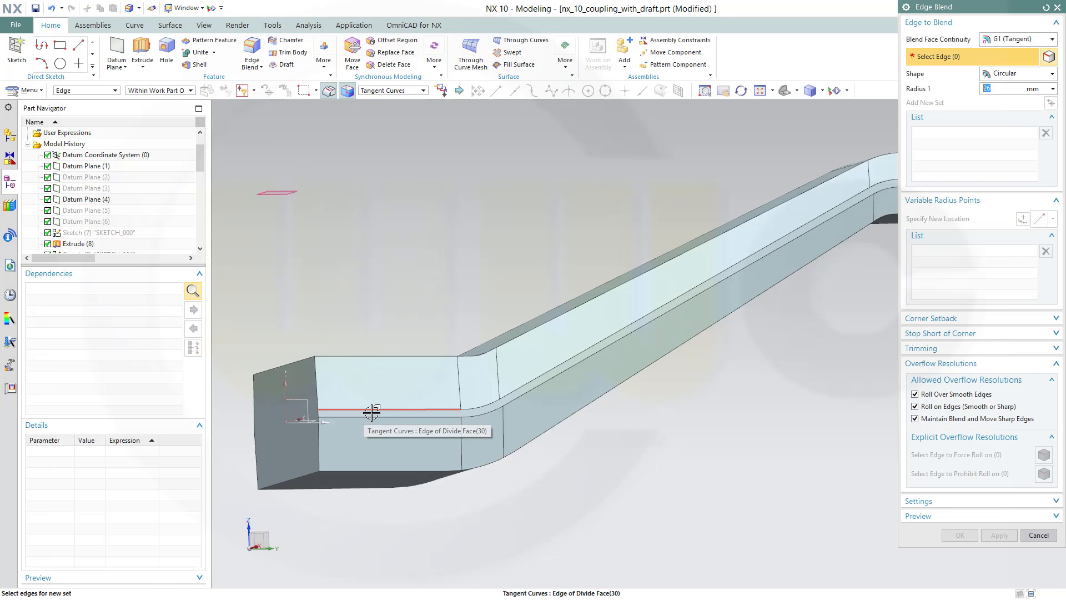
left_click(372, 411)
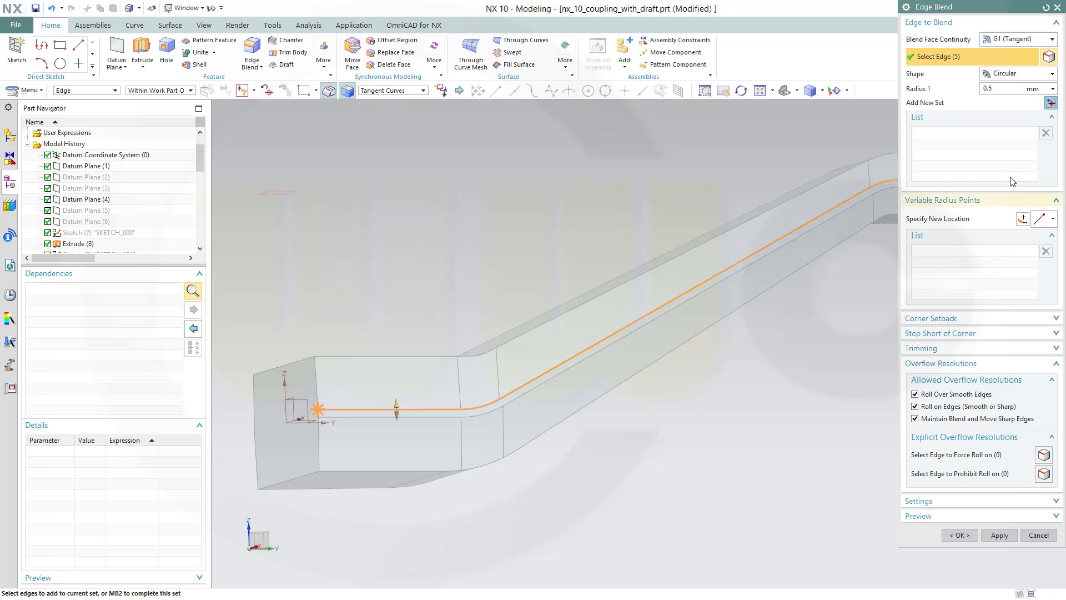
left_click(1000, 536)
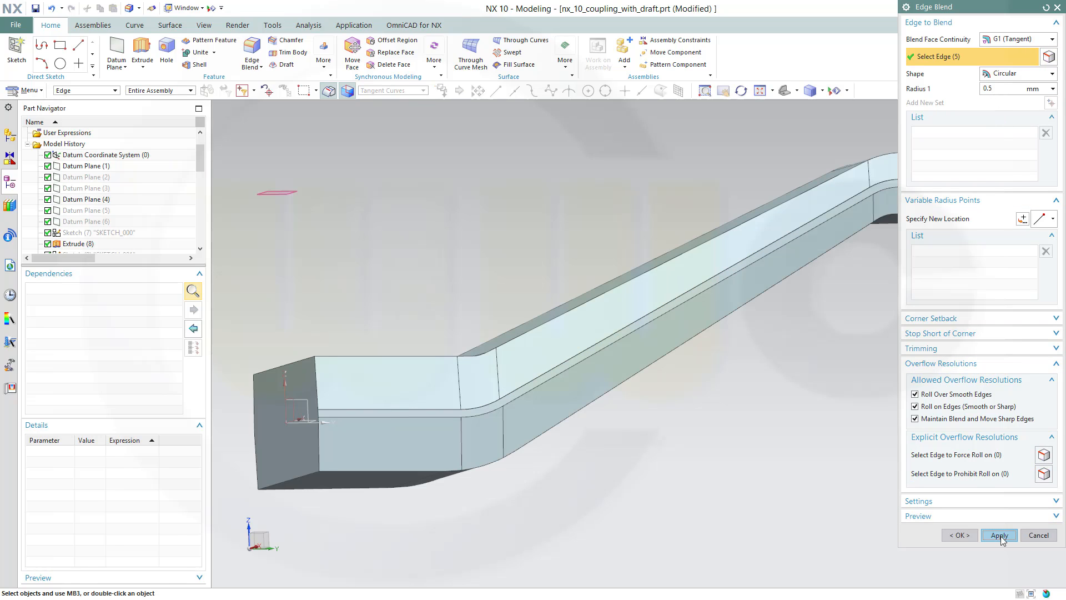
left_click(418, 418)
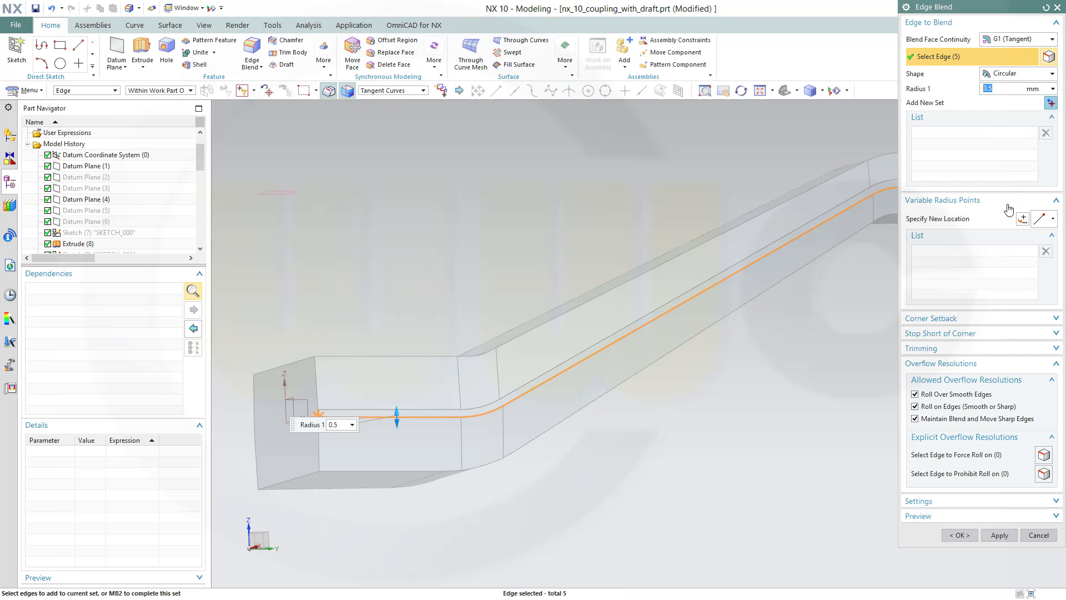
left_click(1000, 536)
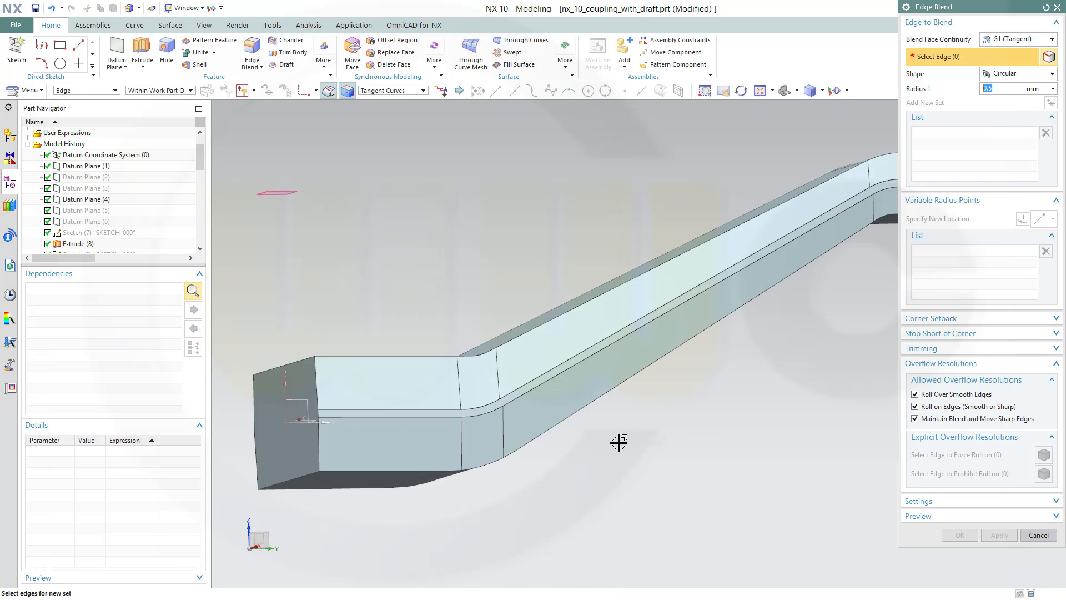
- Blend the upper and lower dividing edges on the arm's rear side with a 0.5 mm radius and finish blending
middle_click_drag(619, 442, 756, 414)
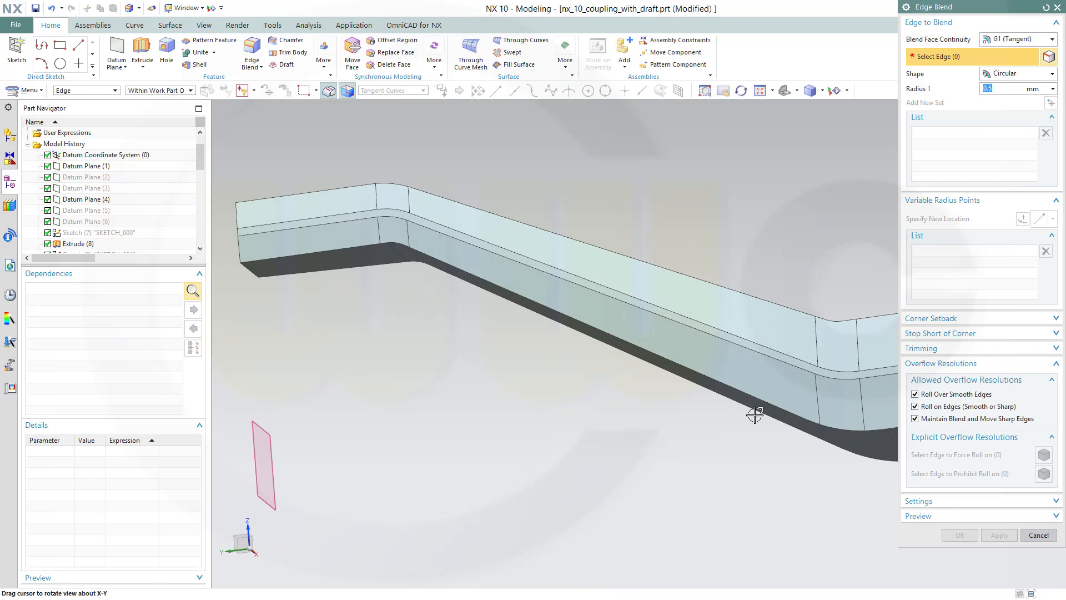
left_click(757, 343)
left_click(1000, 536)
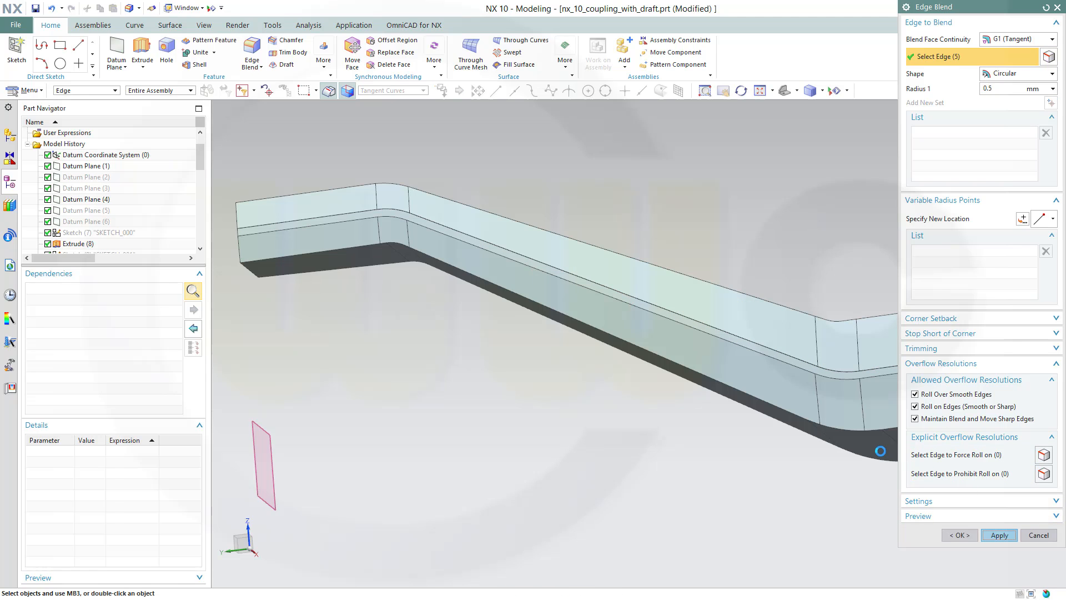
left_click(757, 353)
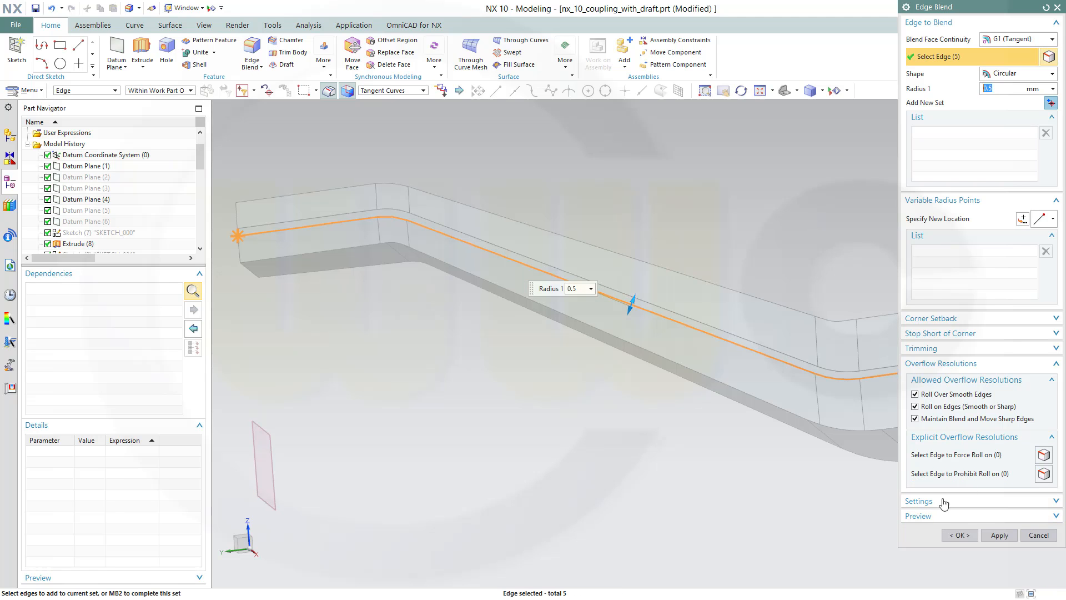
left_click(960, 535)
- Start a 10 mm edge blend along the arm's front top edge, adding a 10 mm variable radius point where the bend near the origin begins
middle_click_drag(709, 250, 448, 174)
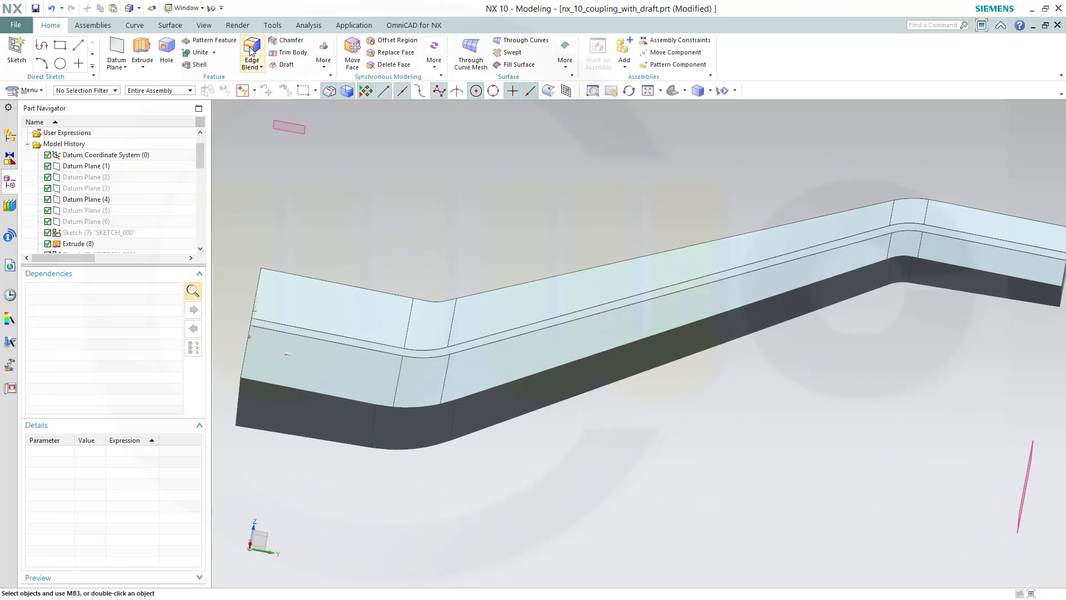
middle_click_drag(450, 219, 453, 237)
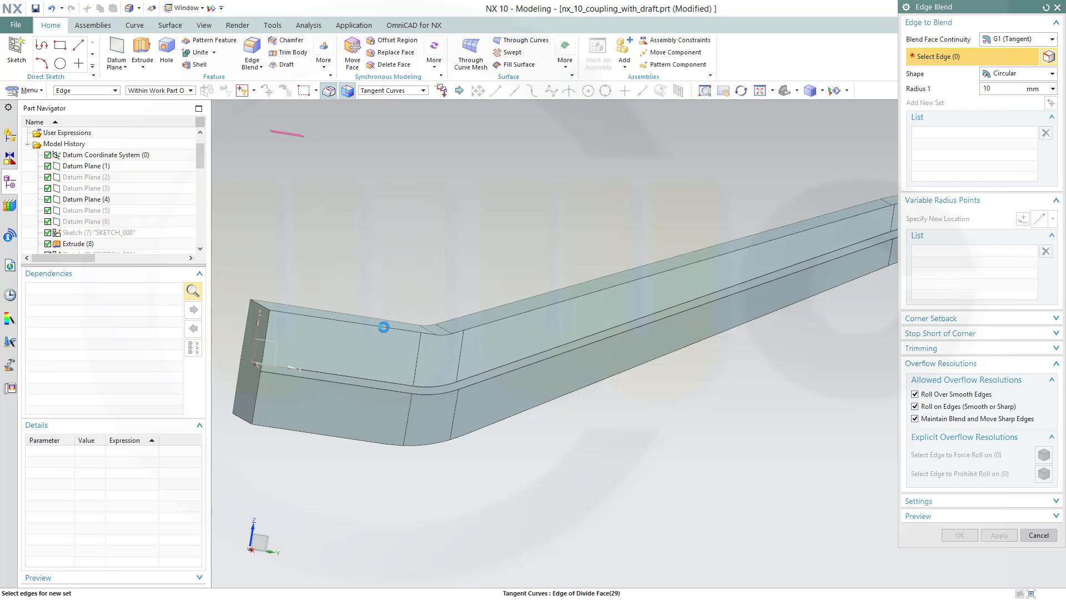
left_click(381, 326)
middle_click_drag(561, 250, 534, 255)
scroll(504, 244, "up", 1)
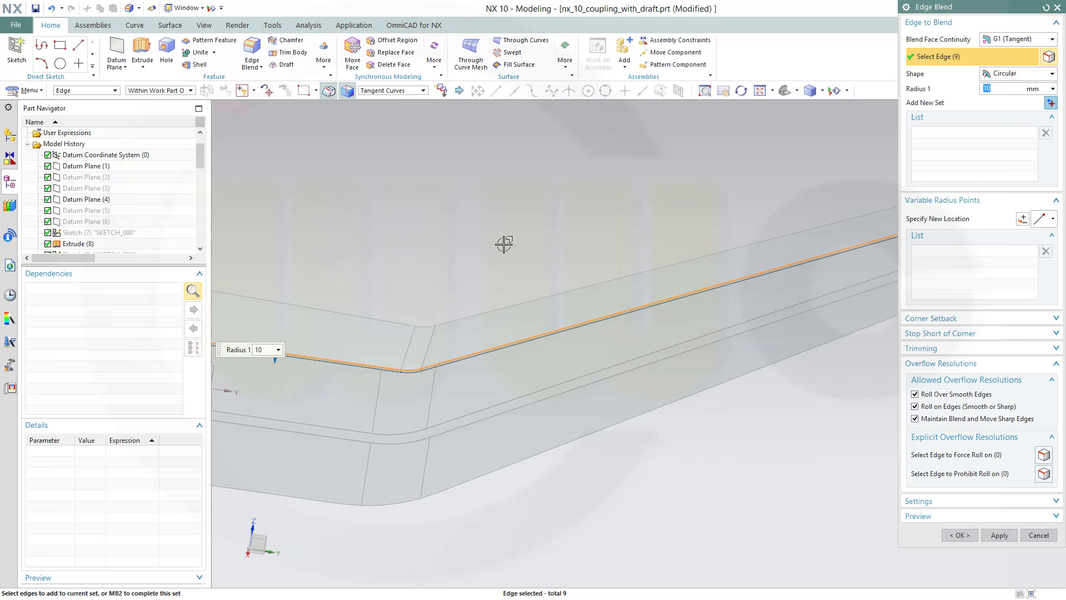
scroll(547, 254, "down", 3)
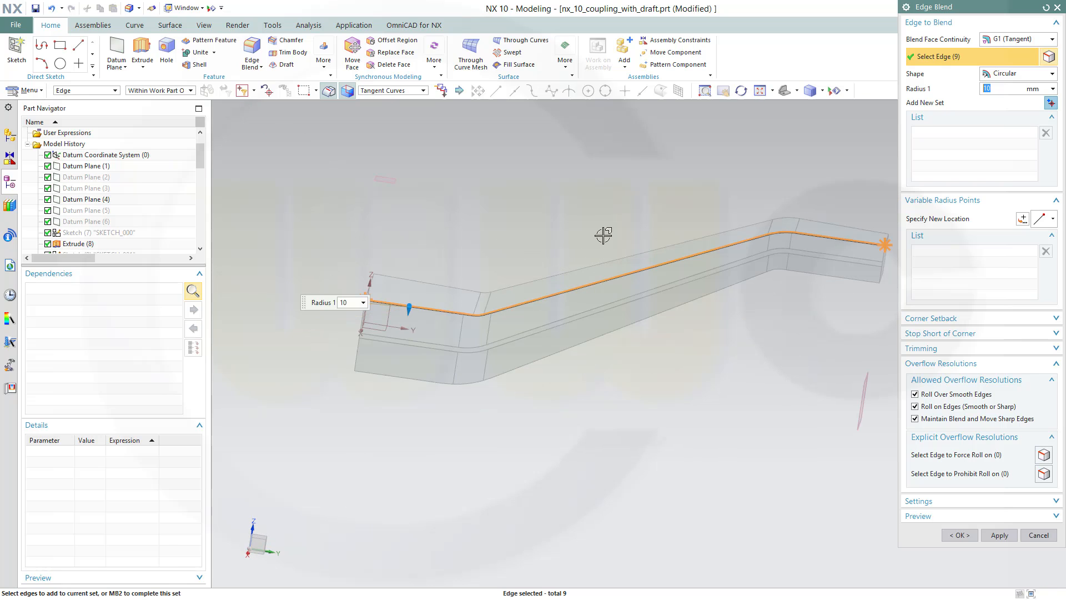
scroll(604, 236, "up", 1)
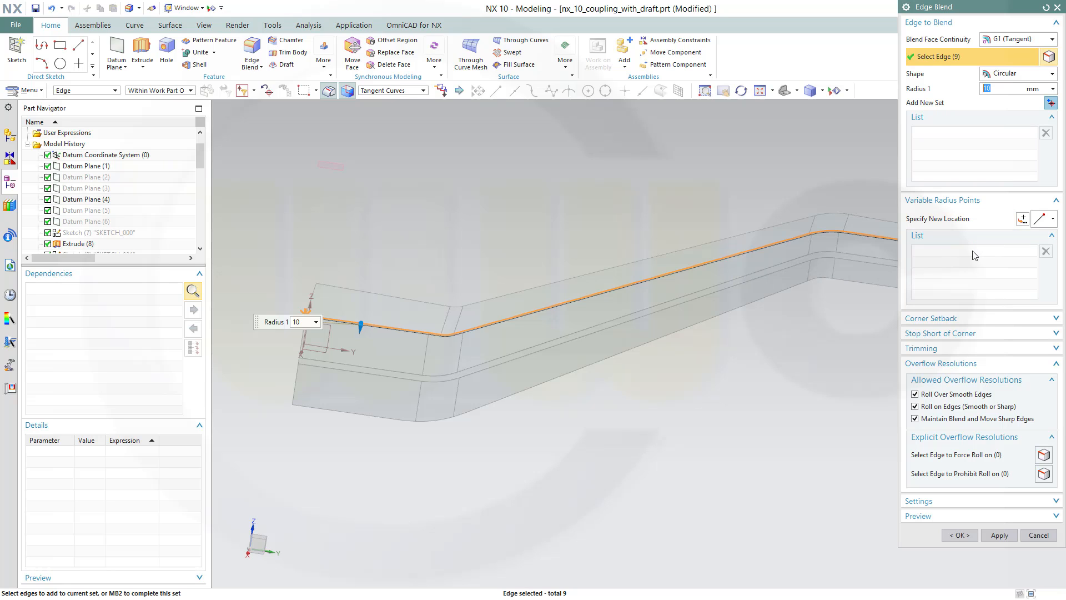
left_click(1023, 219)
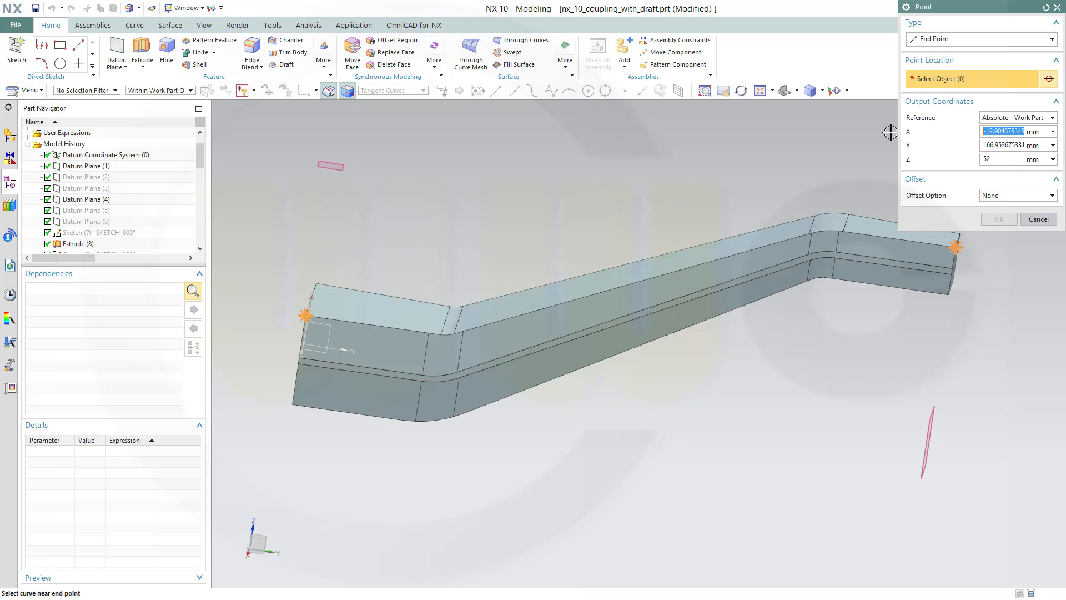
left_click(425, 347)
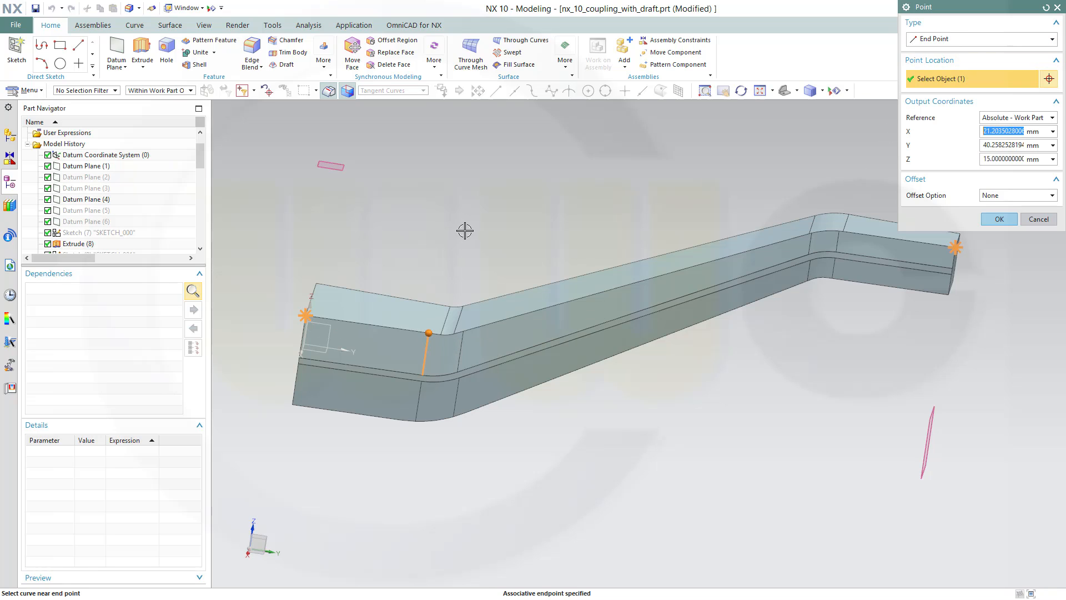
left_click(1008, 219)
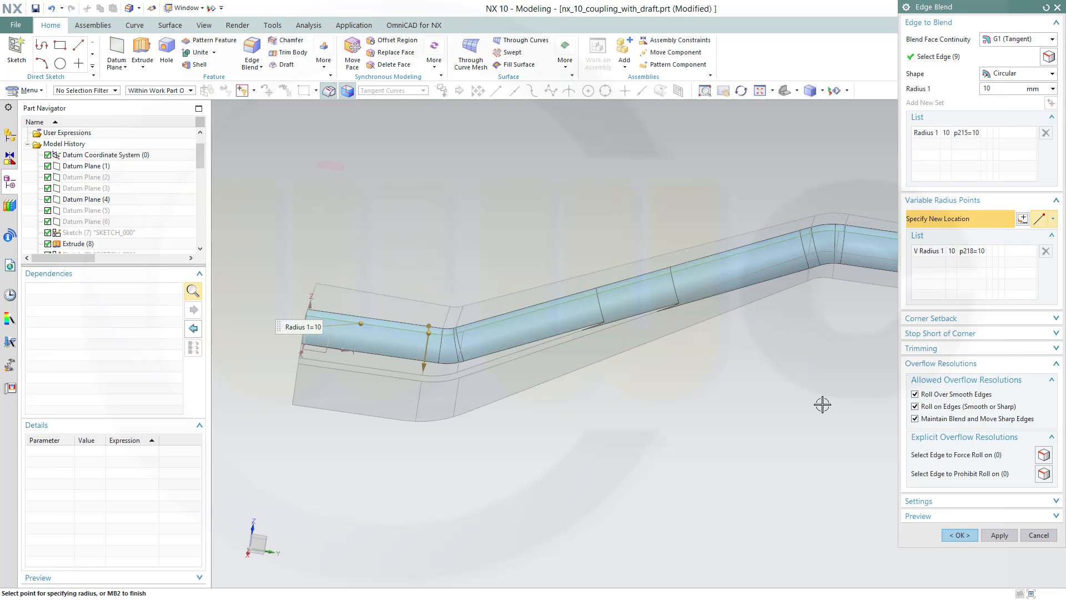
- Add a variable radius point of 4 mm on the front top edge where the far bend meets the end section
middle_click_drag(823, 404, 631, 493, "shift")
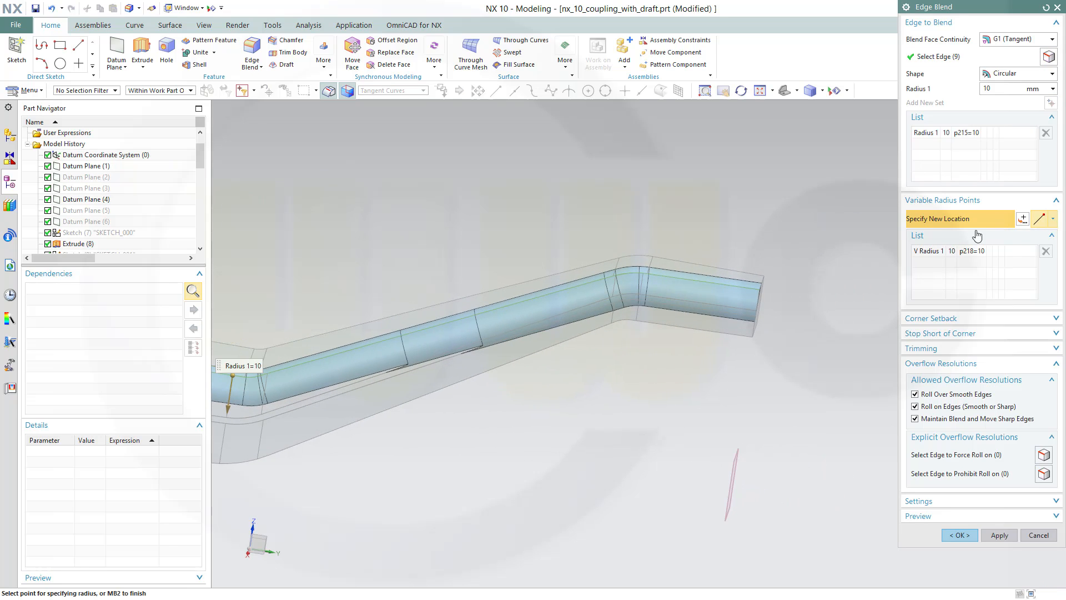
left_click(1024, 220)
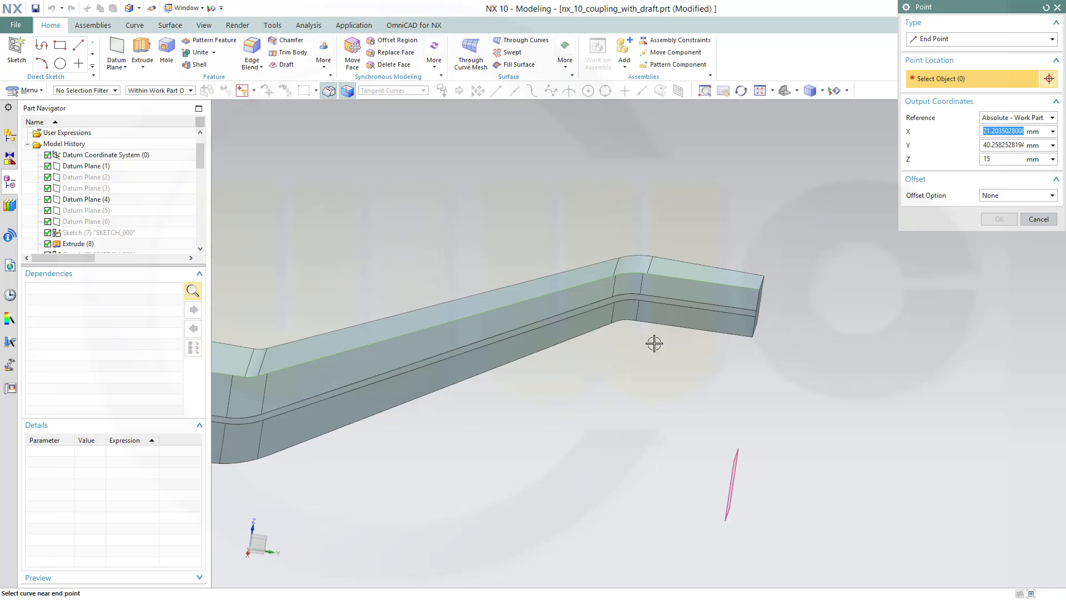
scroll(644, 310, "up", 1)
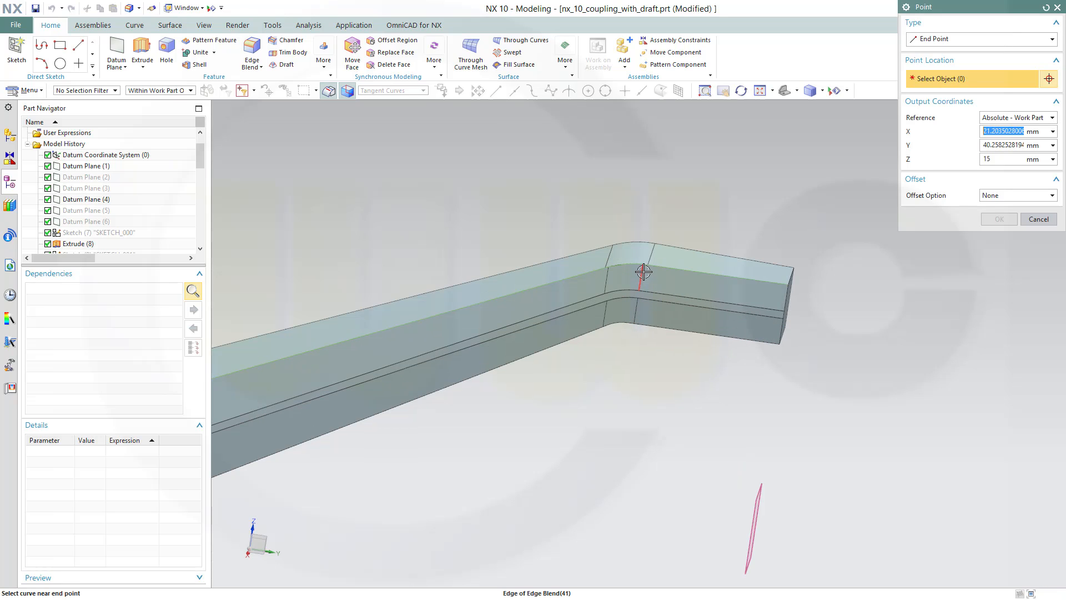
left_click(643, 271)
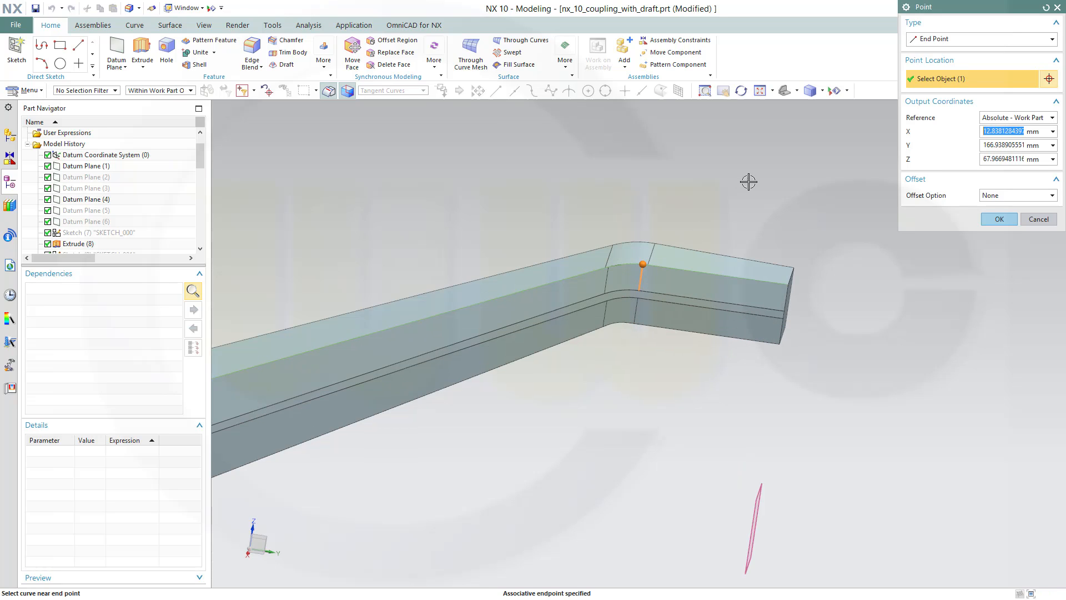
left_click(999, 220)
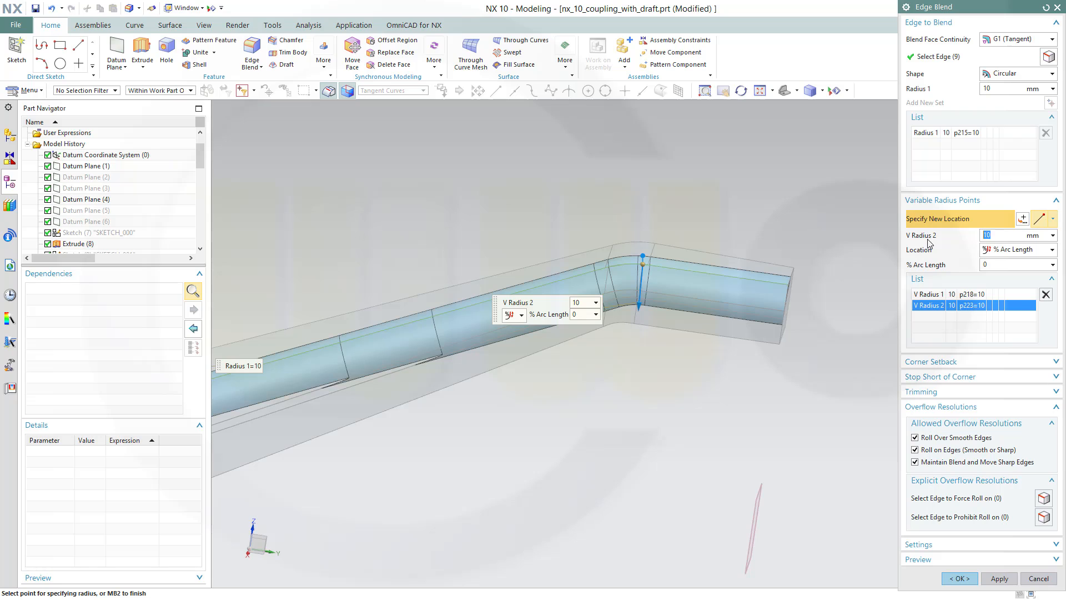
key("Return")
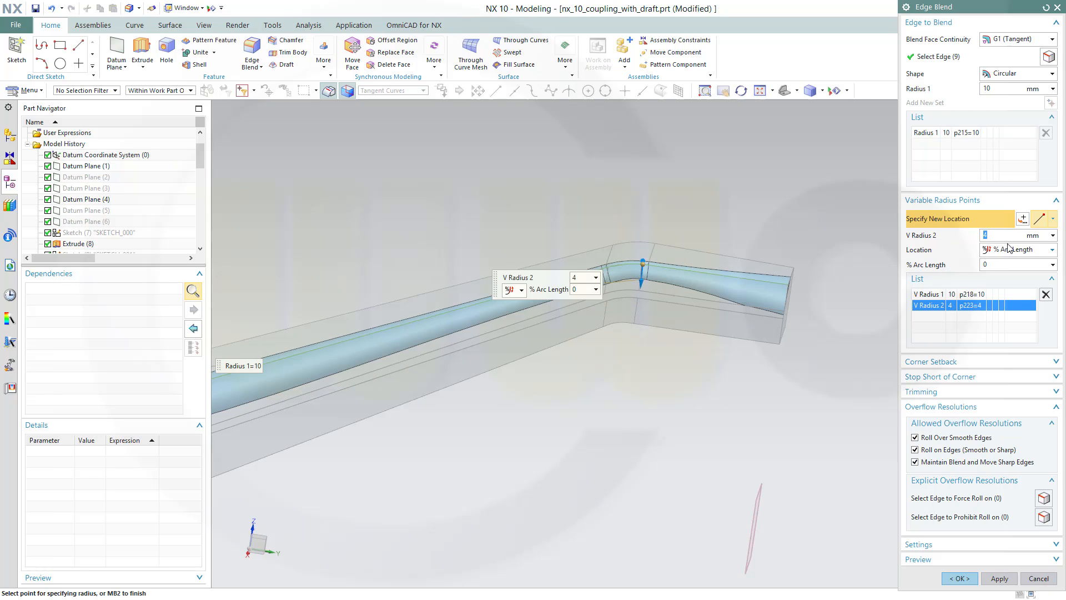
- Add a 4 mm variable radius point at the far end of the arm's front top edge and apply the blend
left_click(1027, 221)
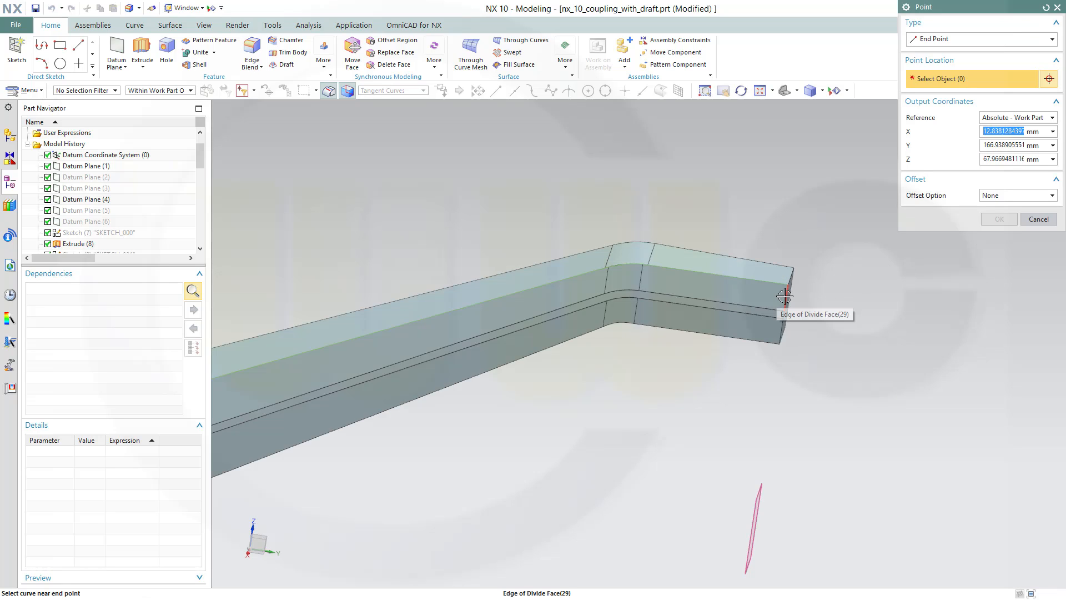
left_click(784, 297)
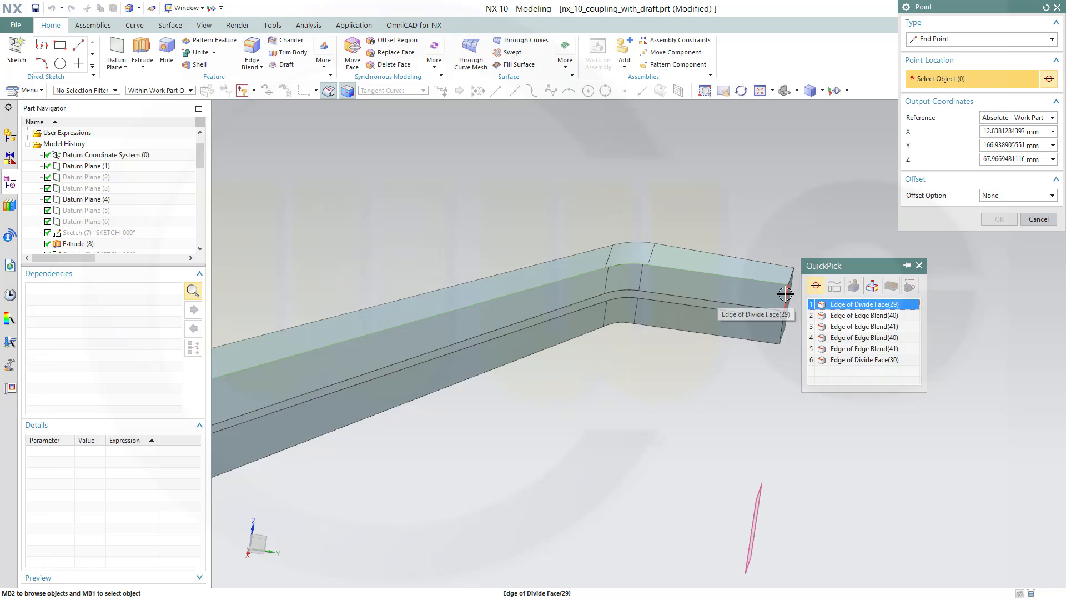
left_click(785, 293)
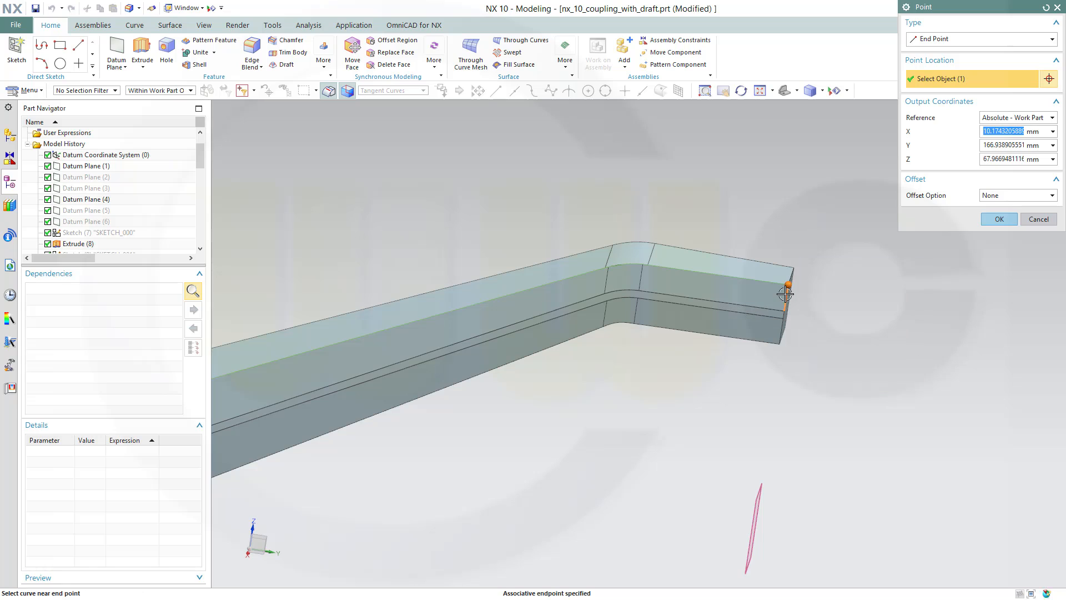
left_click(995, 221)
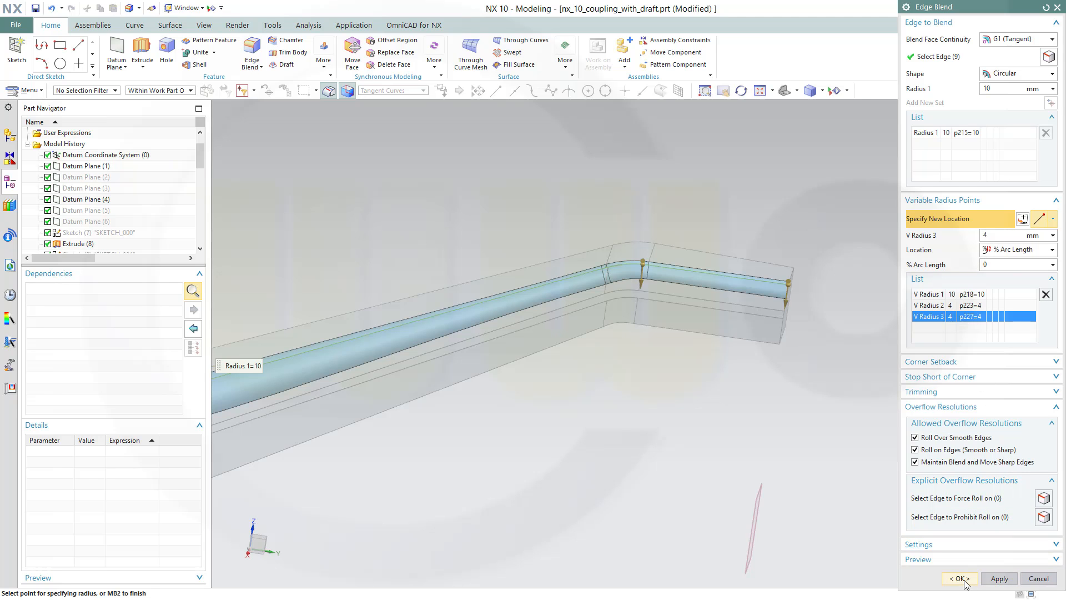
left_click(999, 580)
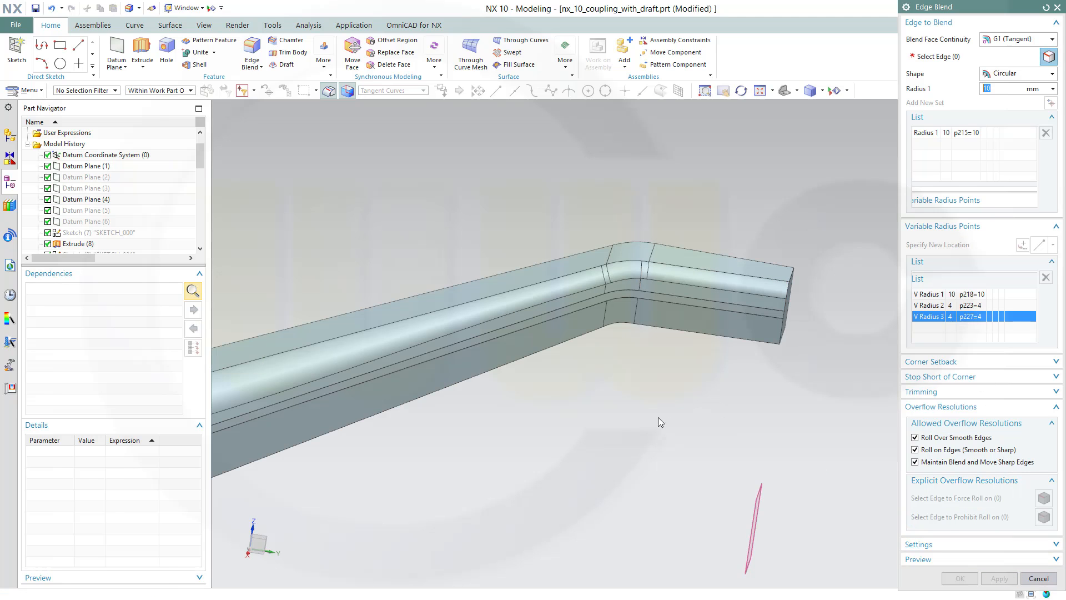
- Start a 10 mm edge blend along the arm's rear top edge, with a 10 mm variable radius point where the bend near the origin begins
middle_click_drag(711, 388, 554, 406)
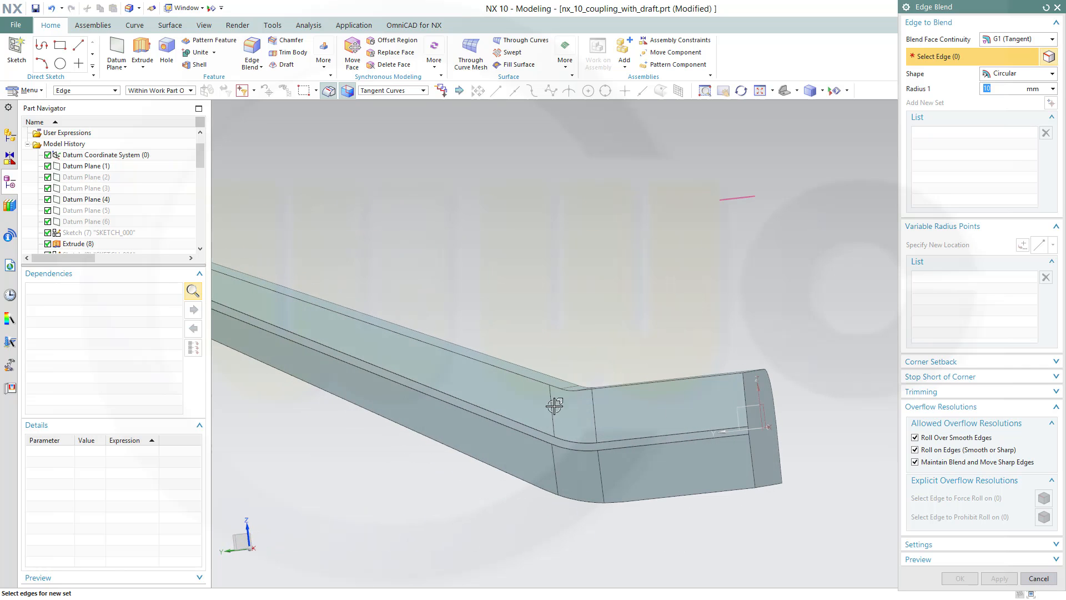
middle_click_drag(403, 447, 583, 340)
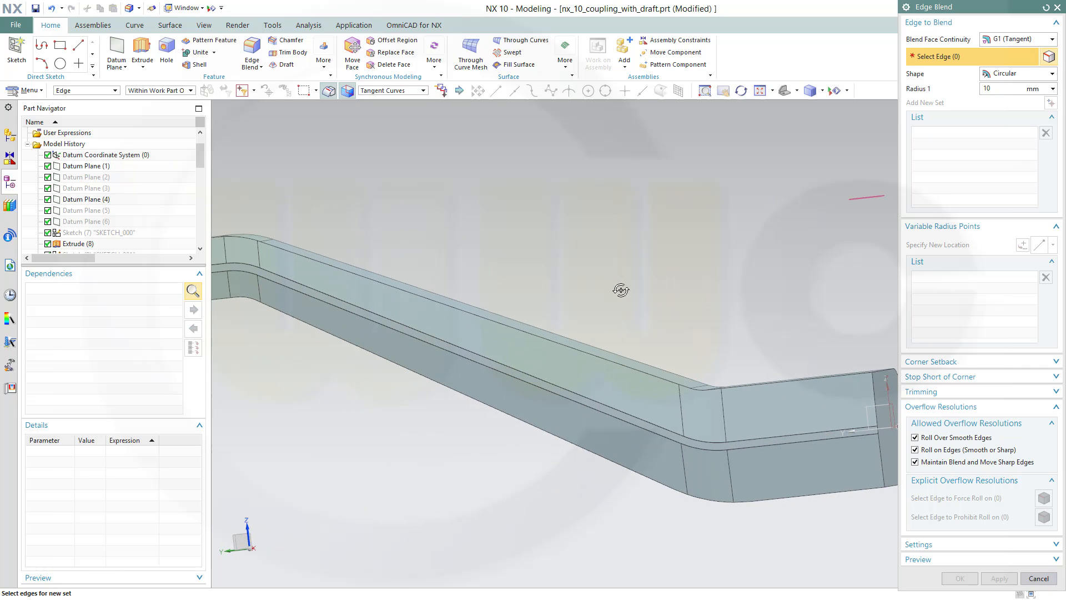
left_click(774, 414)
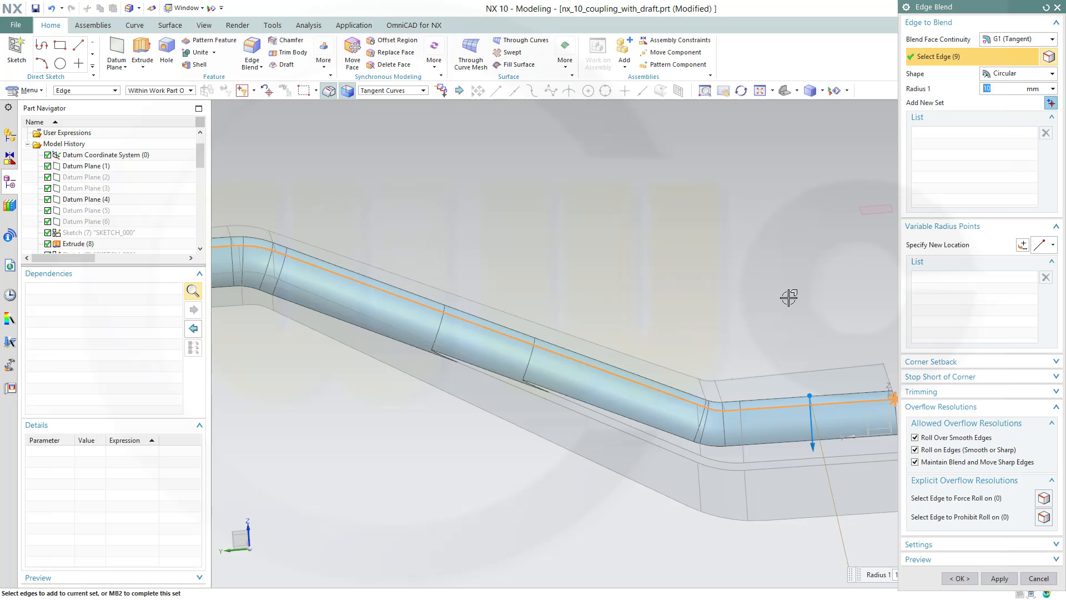
left_click(1023, 246)
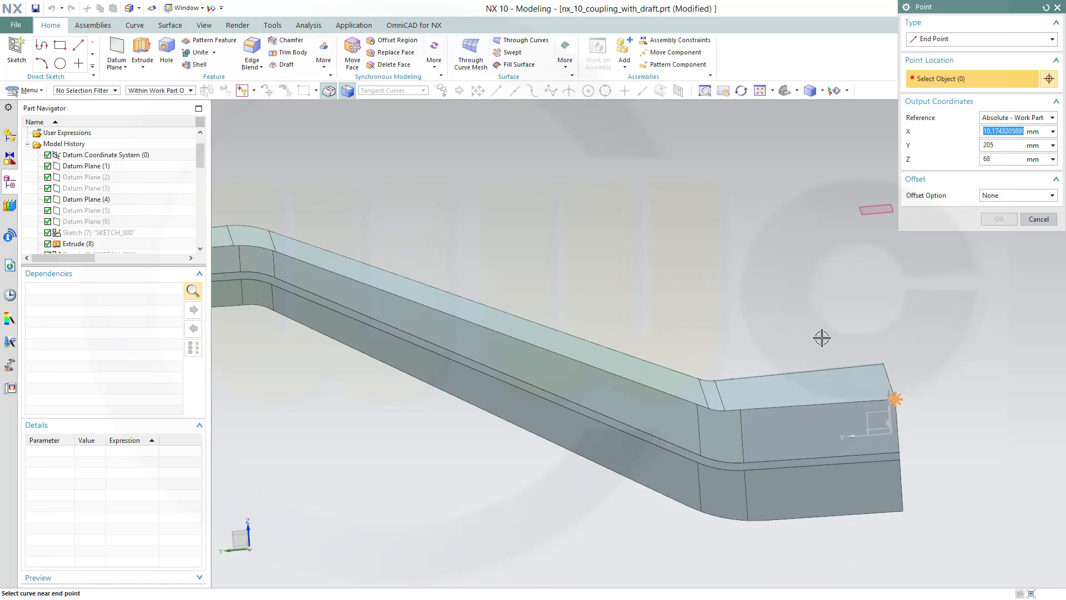
left_click(742, 434)
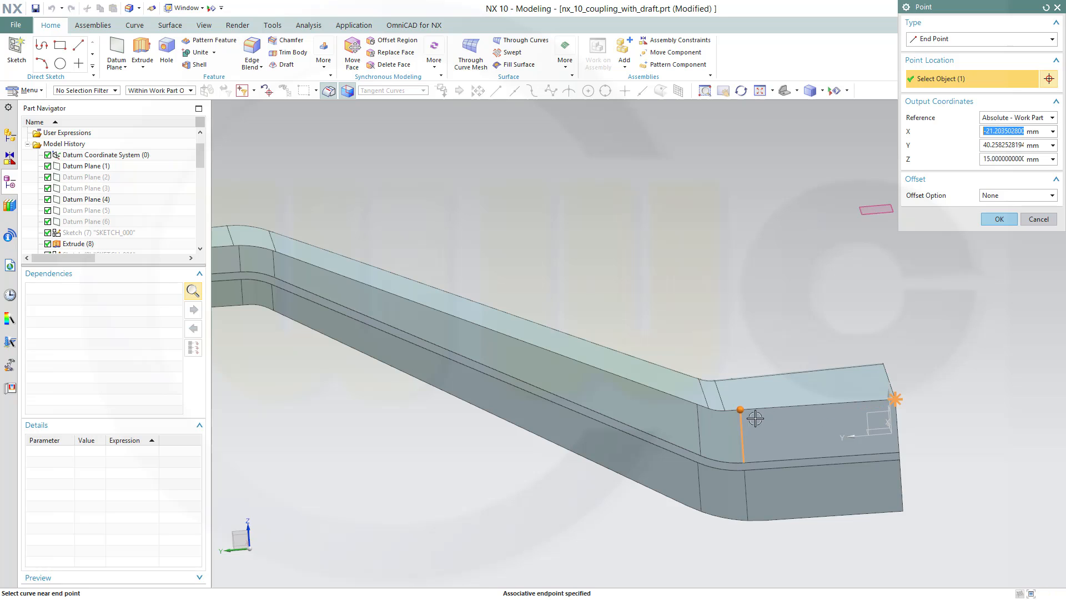
left_click(1005, 221)
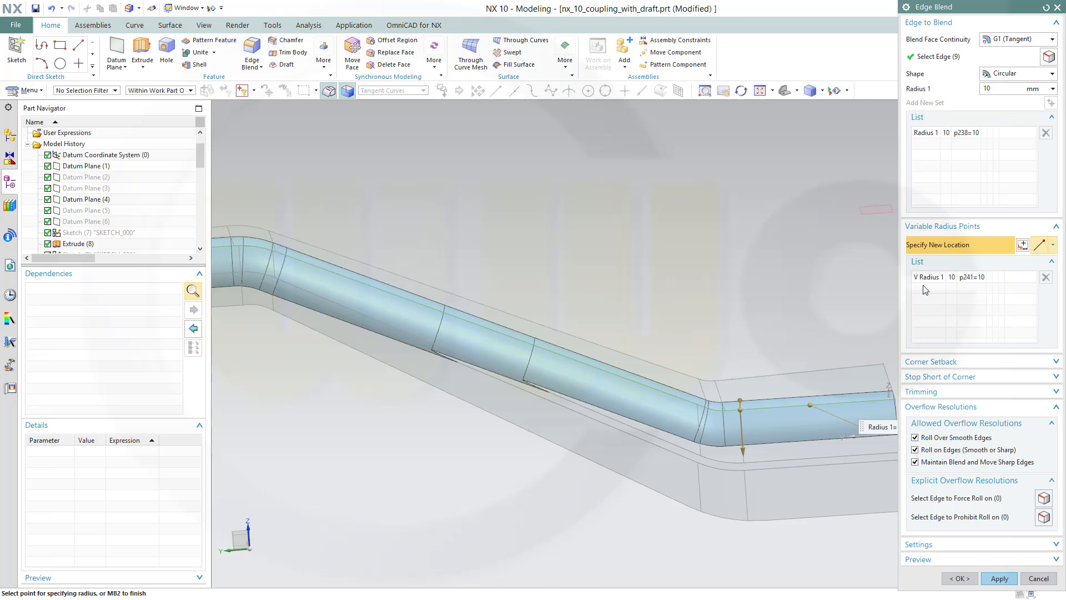
- Add a variable radius point of 4 mm on the rear top edge where the far bend meets the end section
left_click(1023, 245)
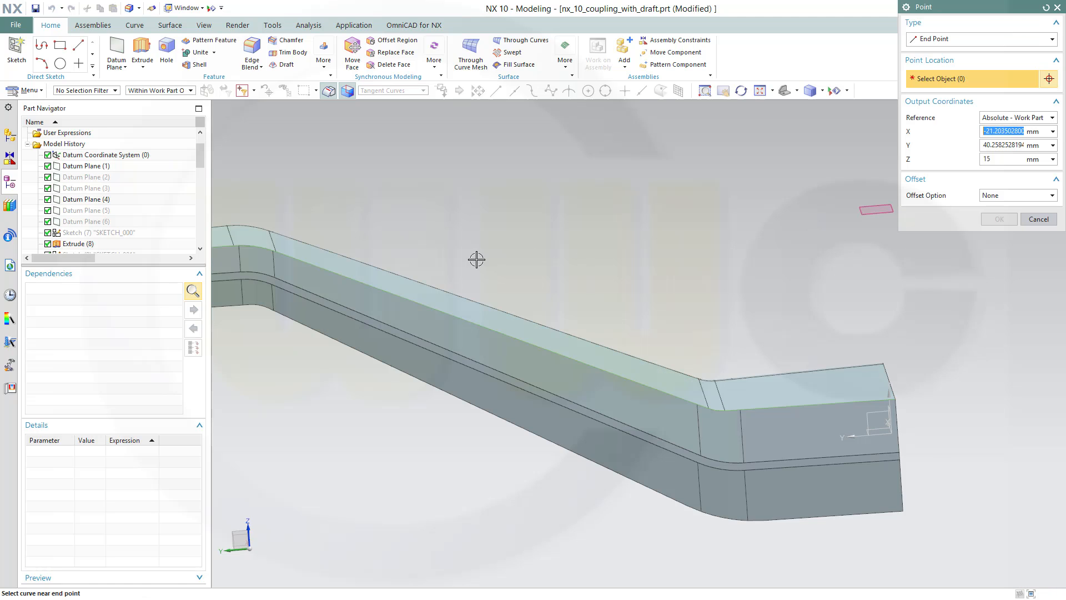
middle_click_drag(476, 258, 748, 292)
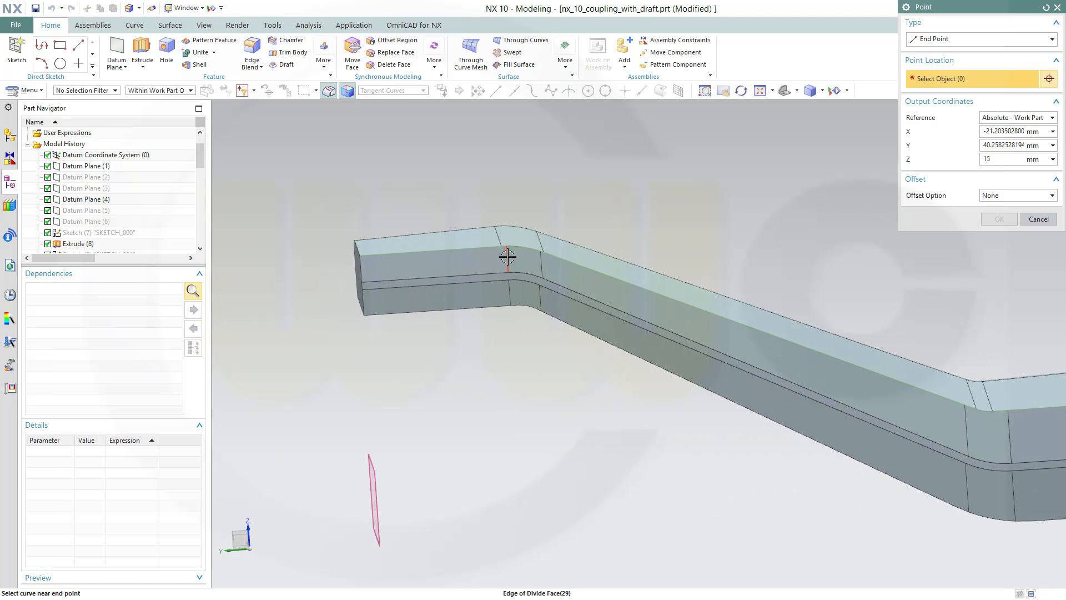
scroll(511, 286, "up", 3)
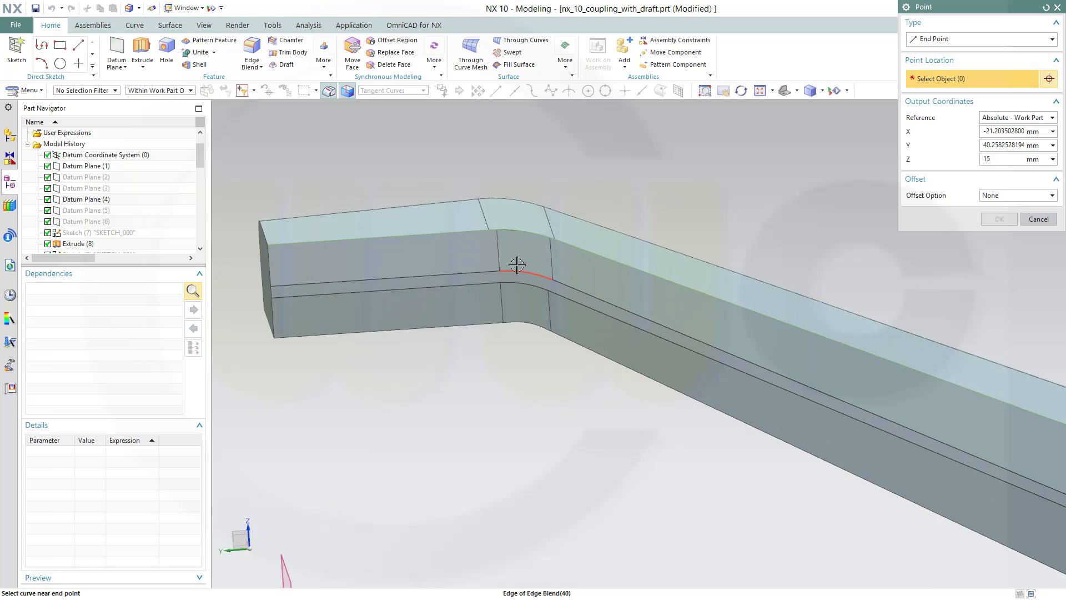
left_click(495, 239)
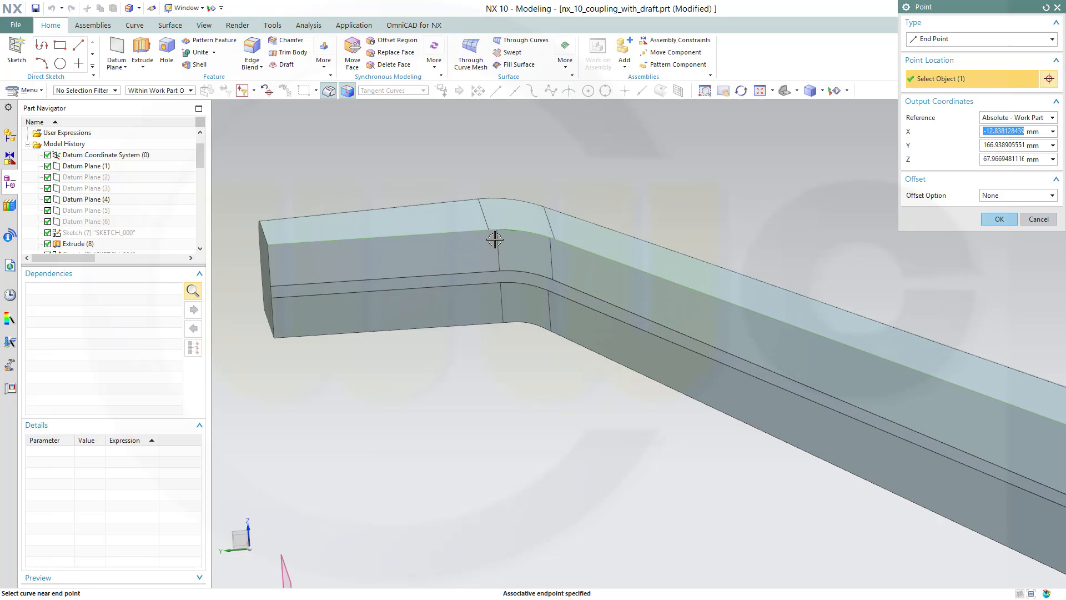
left_click(995, 221)
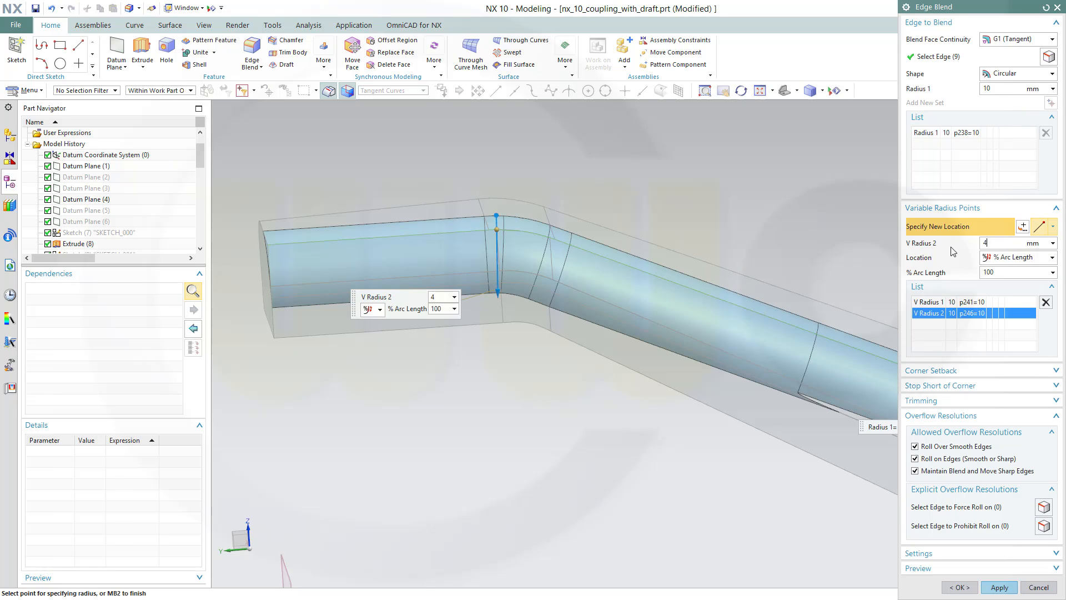
key("Return")
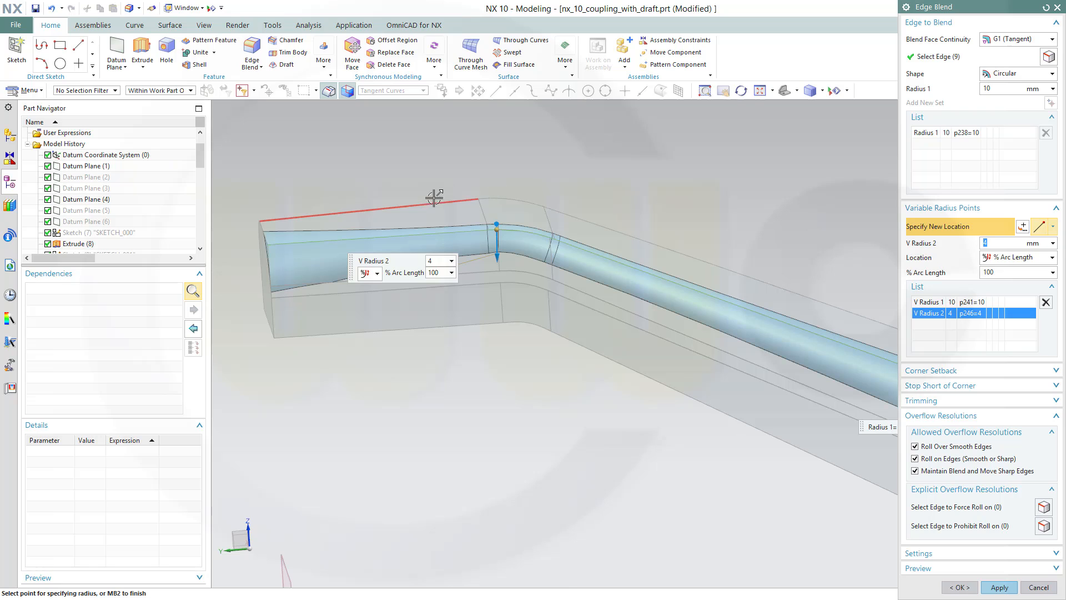
- Add a 4 mm variable radius point at the far end of the rear top edge and apply the blend
left_click(1024, 227)
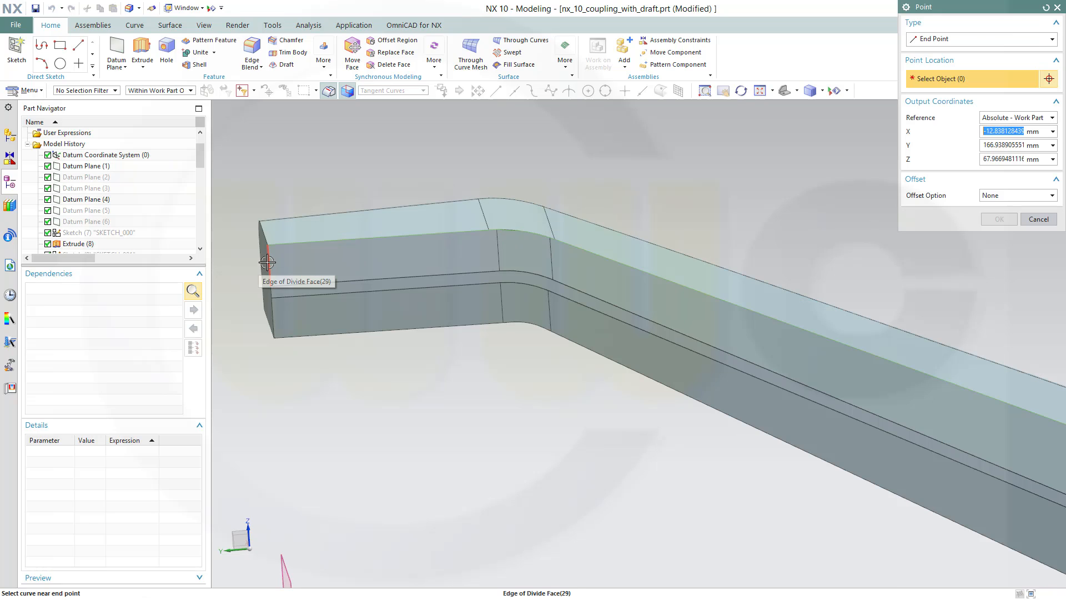
left_click(267, 260)
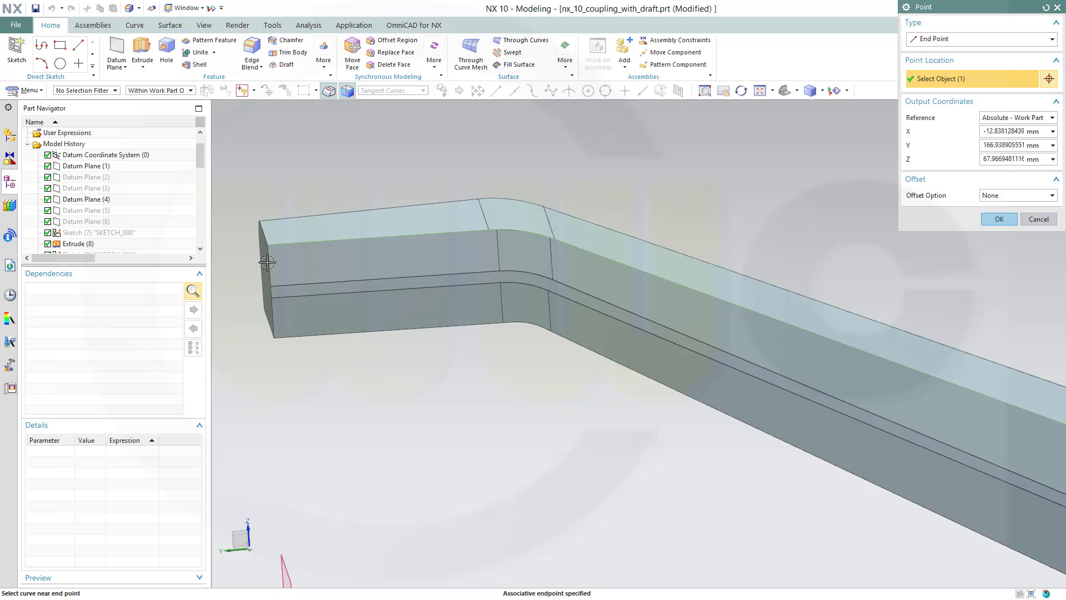
left_click(1002, 222)
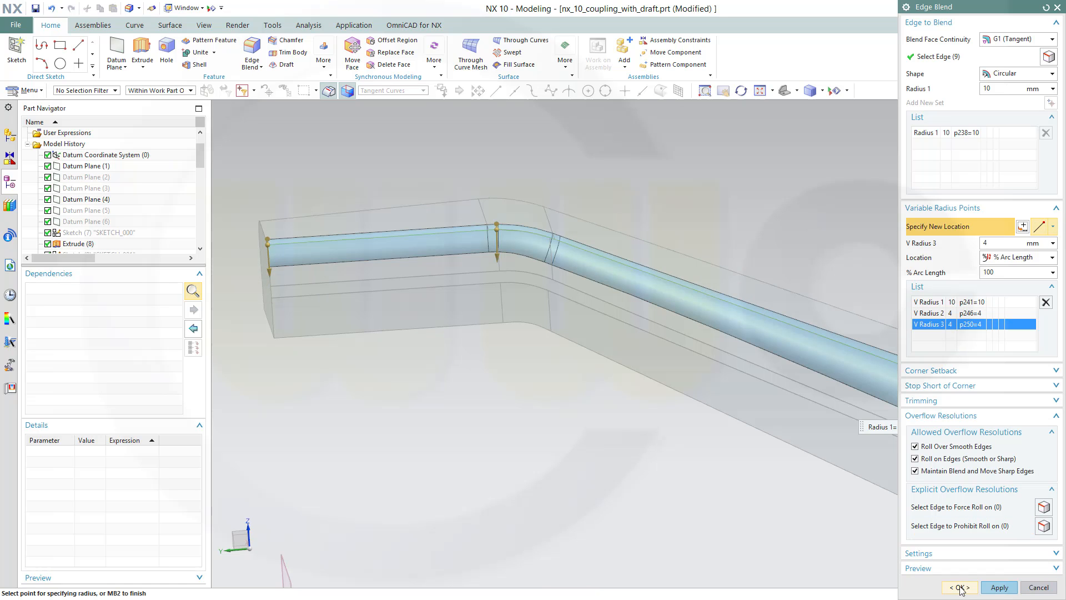
left_click(1000, 588)
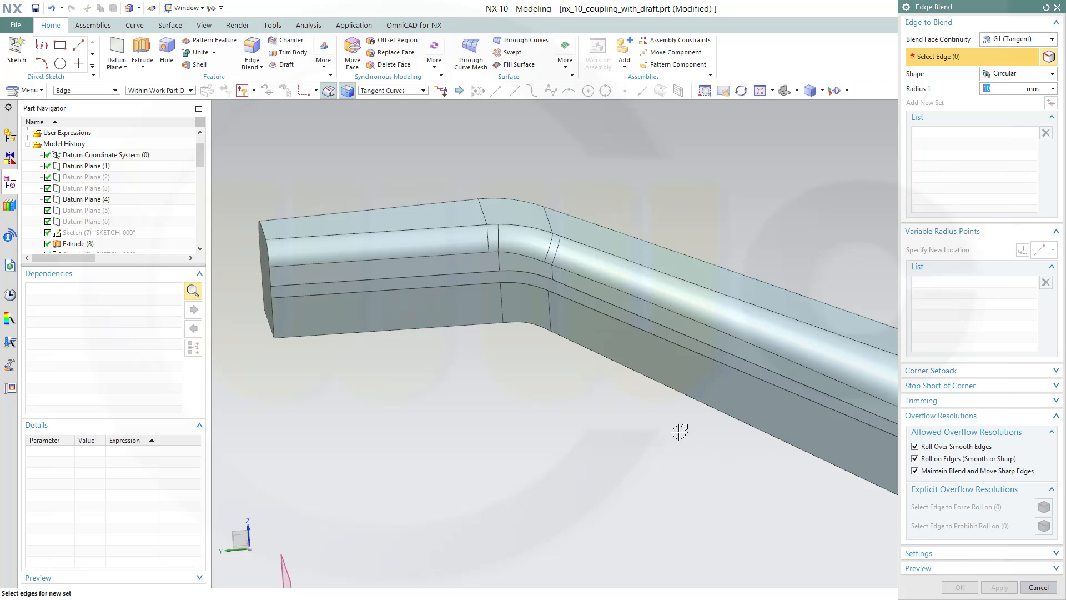
- Start an 8 mm edge blend along the arm's front bottom edge, with an 8 mm variable radius point where the bend near the origin begins
middle_click_drag(655, 357, 698, 276)
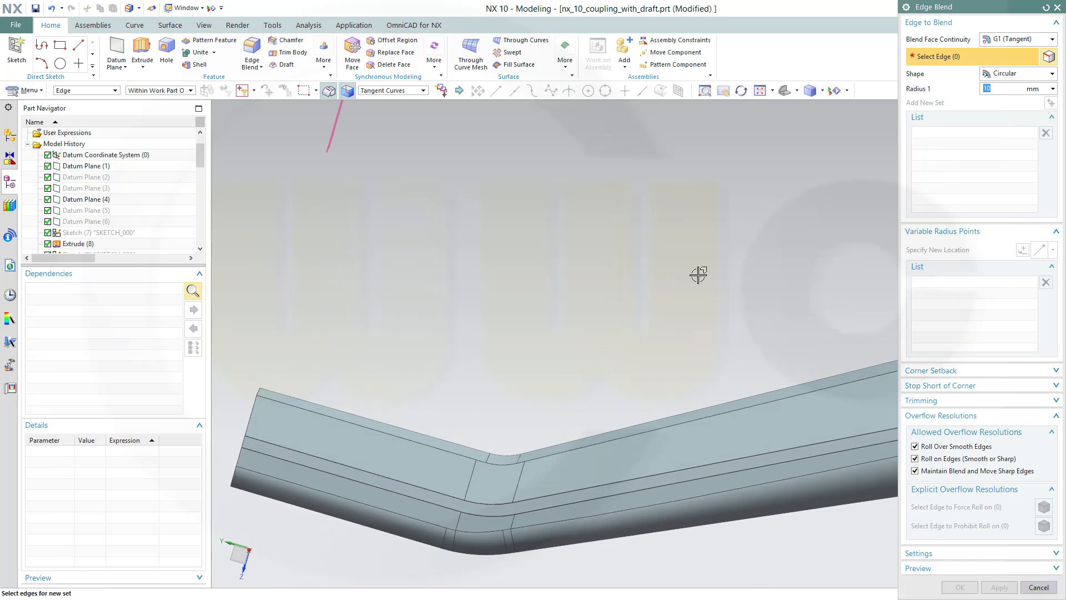
middle_click_drag(621, 258, 505, 205, "shift")
scroll(593, 254, "up", 1)
scroll(655, 295, "down", 4)
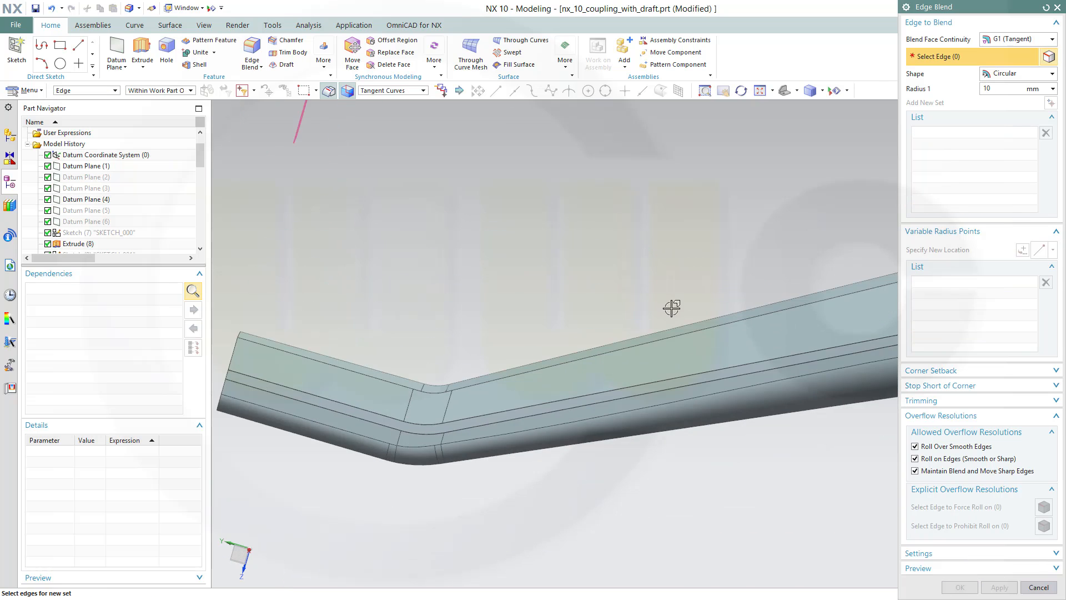
middle_click_drag(703, 268, 595, 291)
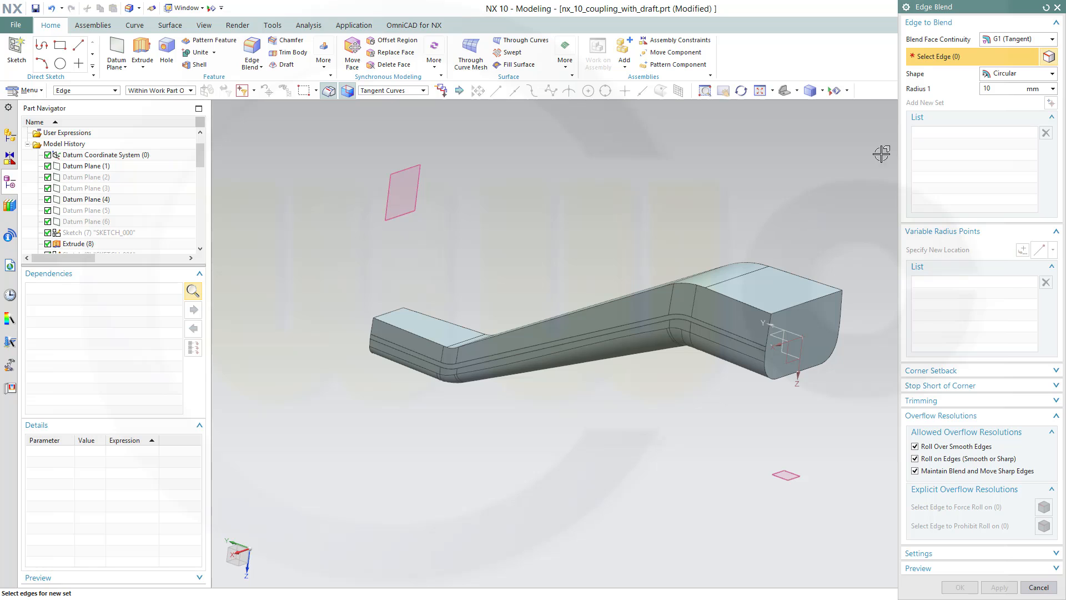
middle_click_drag(712, 212, 819, 165)
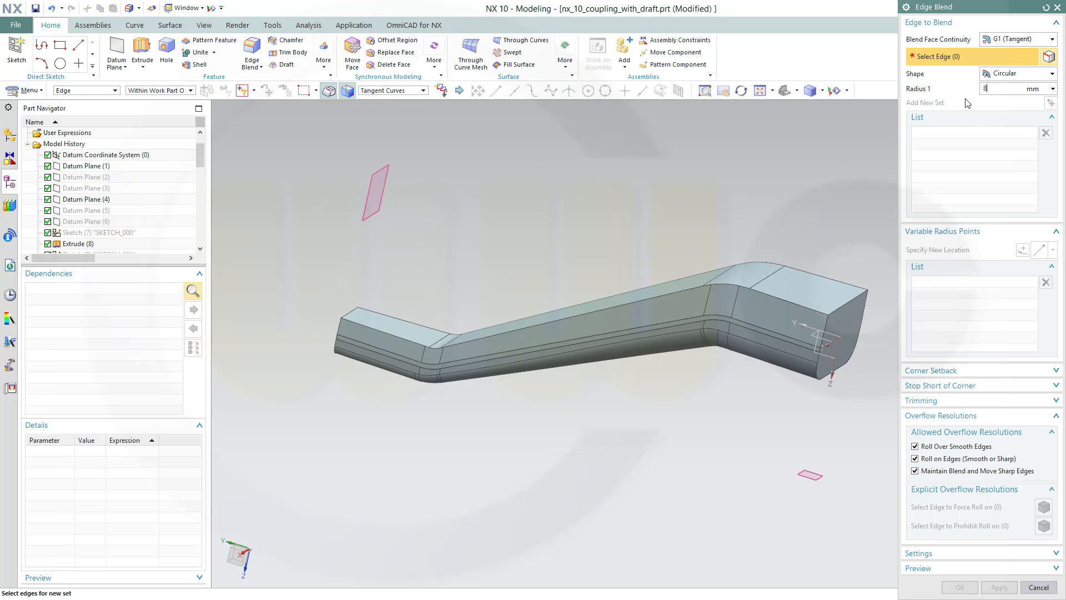
left_click(792, 302)
middle_click_drag(691, 227, 820, 172)
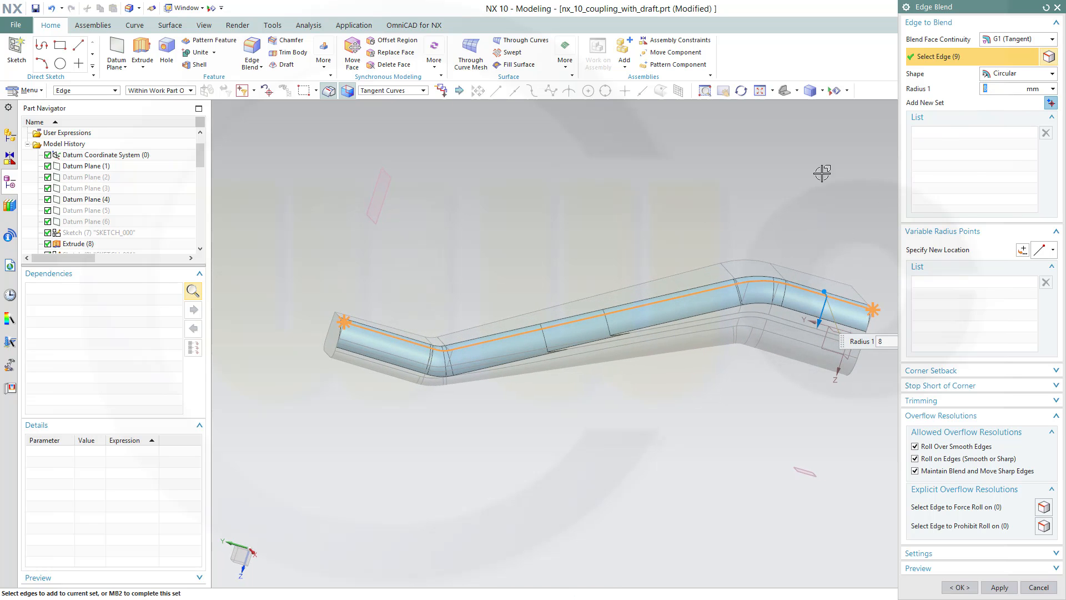
left_click(1024, 249)
scroll(794, 299, "up", 2)
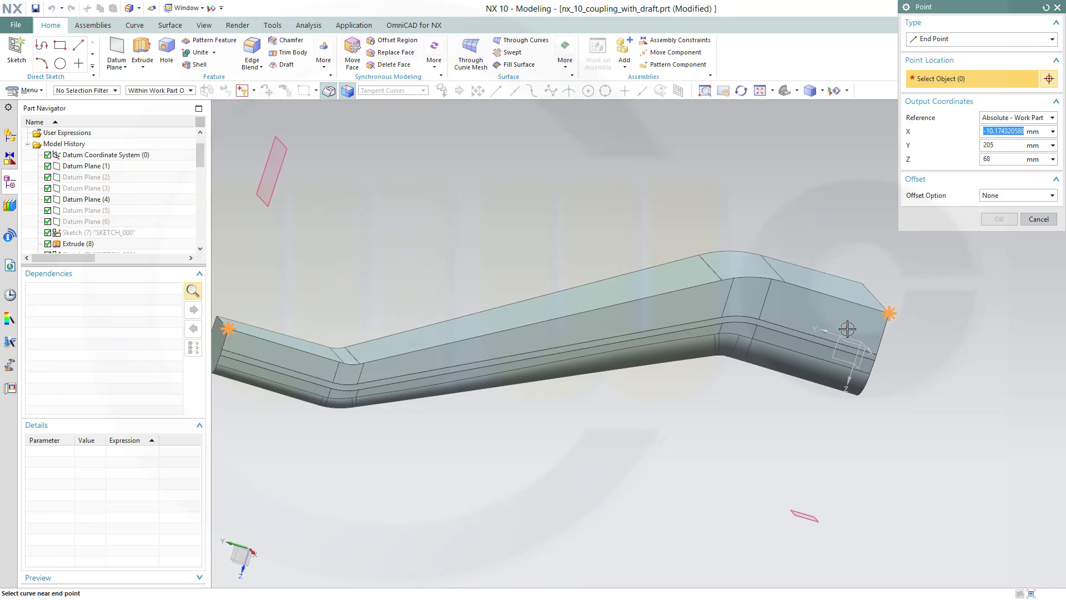
left_click(771, 288)
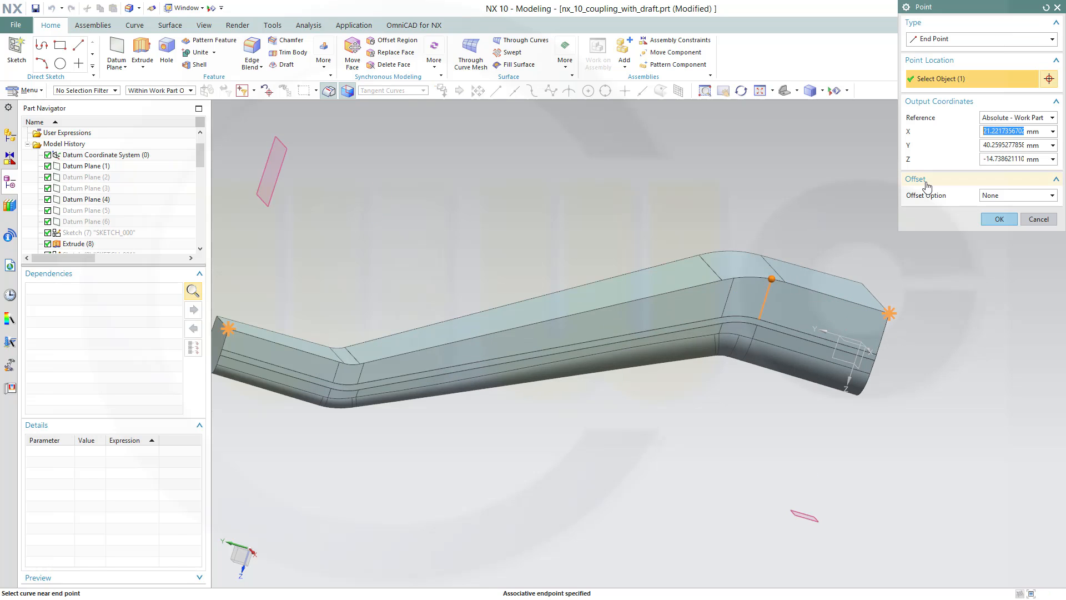
left_click(1000, 219)
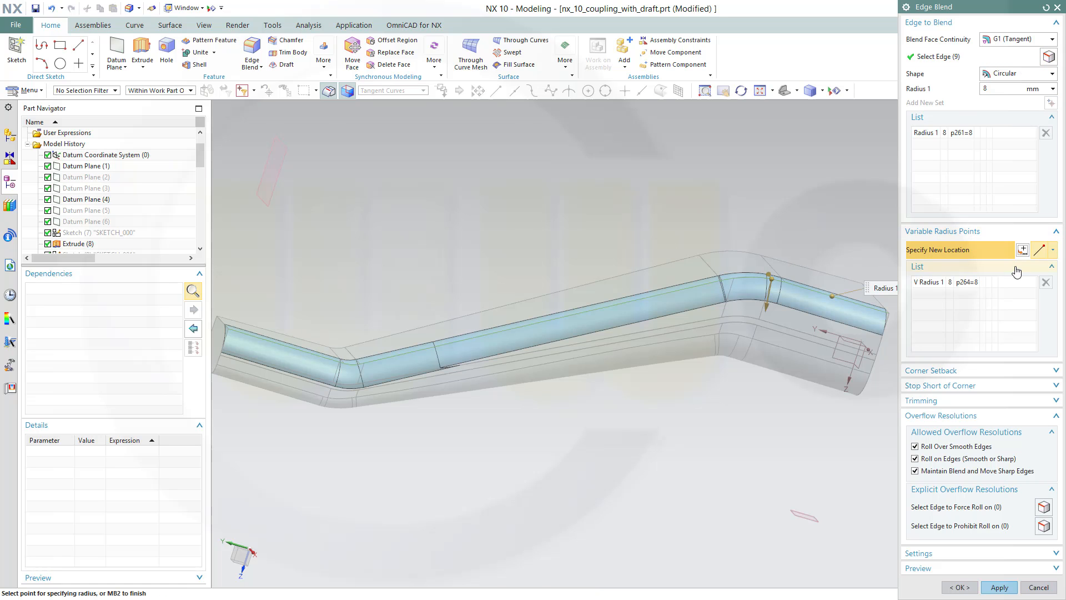
- Add a variable radius point of 5 mm on the front bottom edge where the far bend meets the end section
left_click(1023, 249)
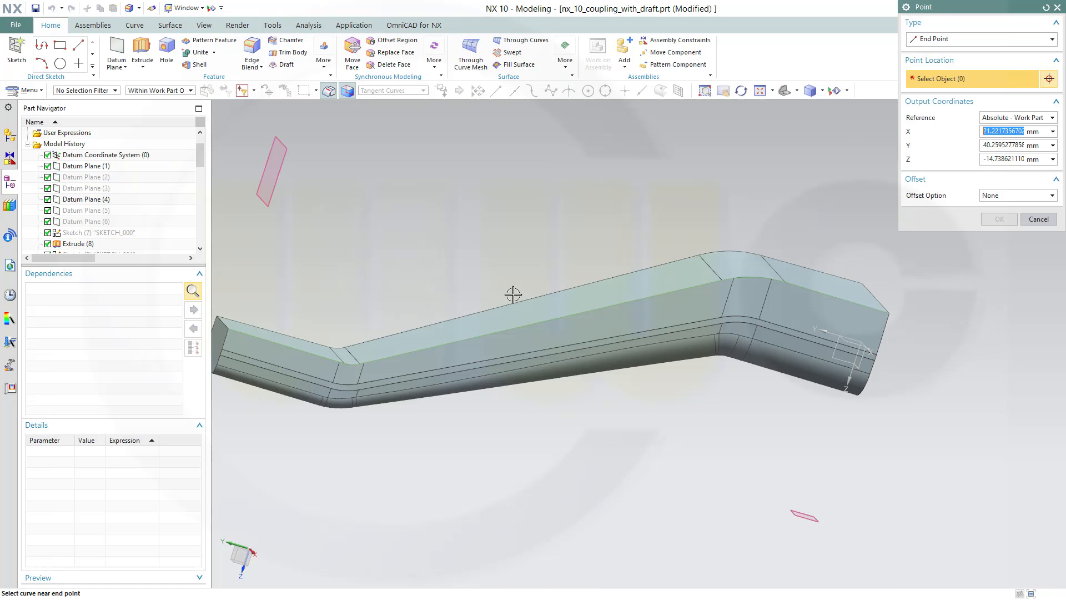
left_click(338, 373)
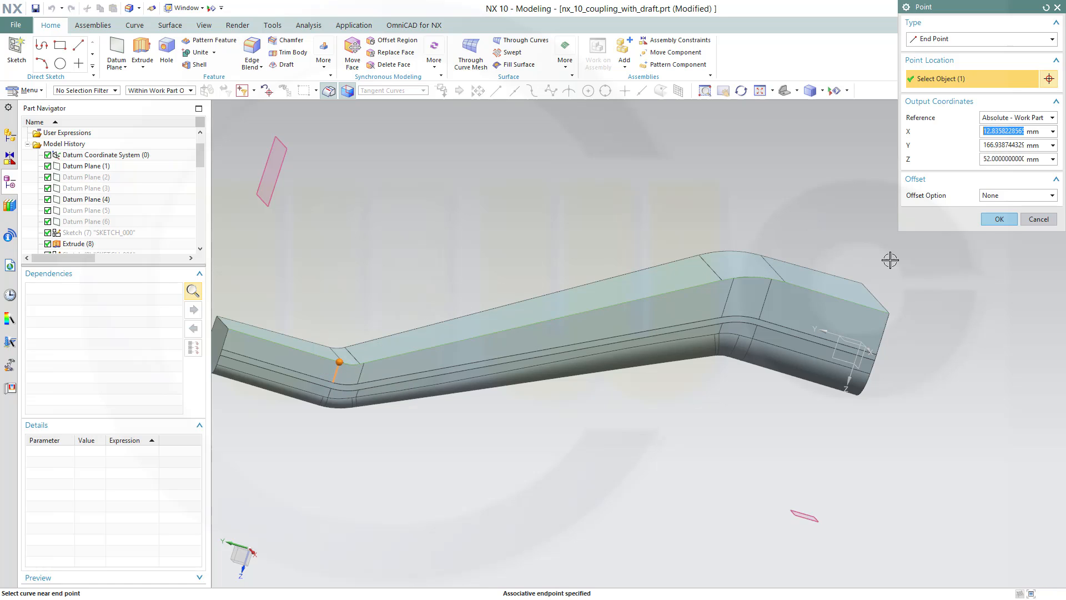
left_click(1000, 219)
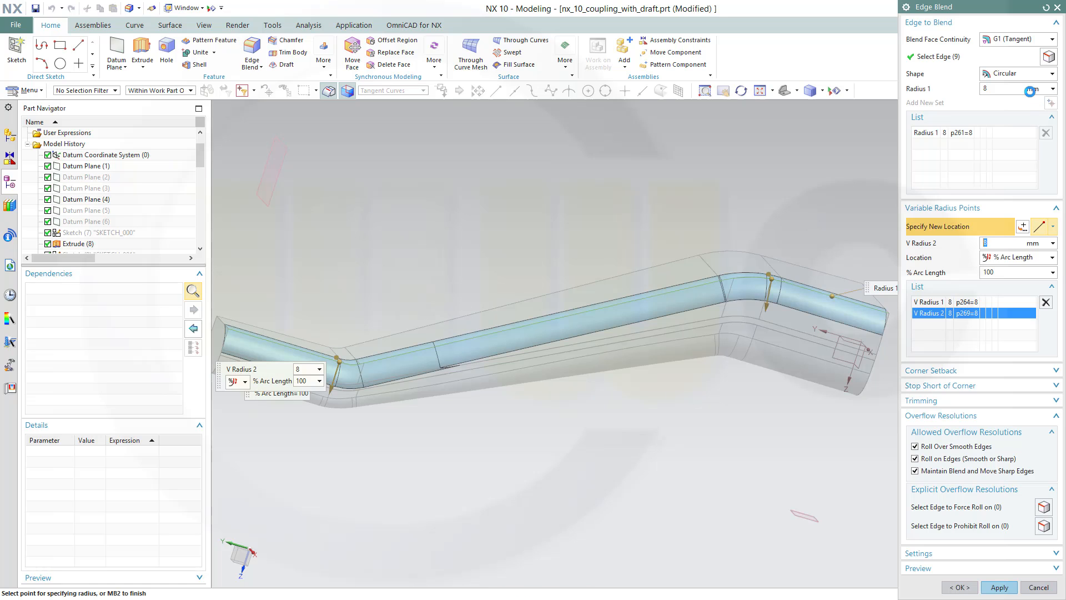
left_click(1007, 86)
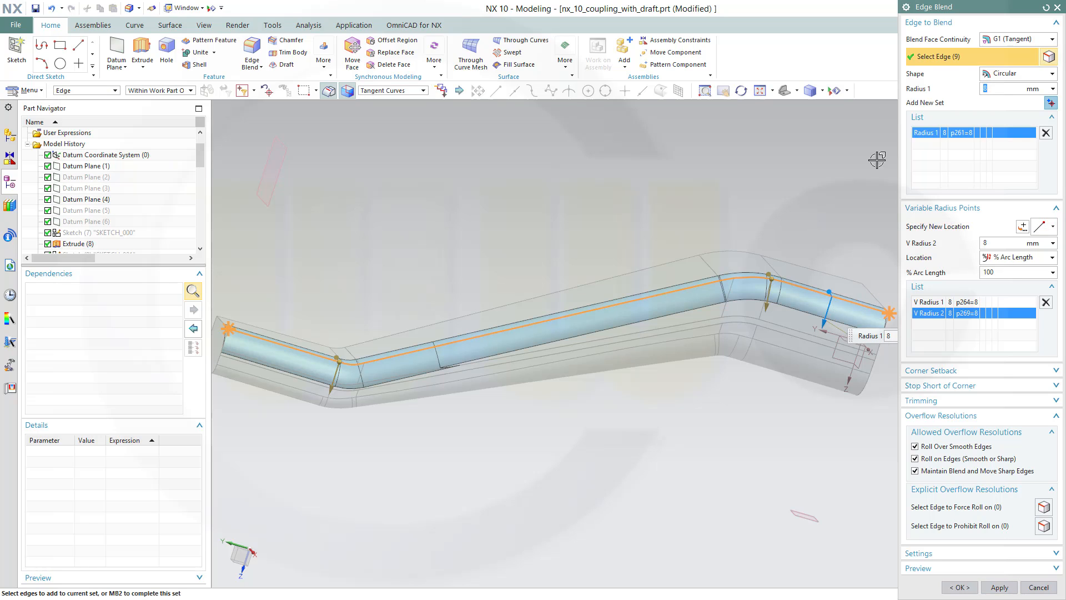
left_click(999, 244)
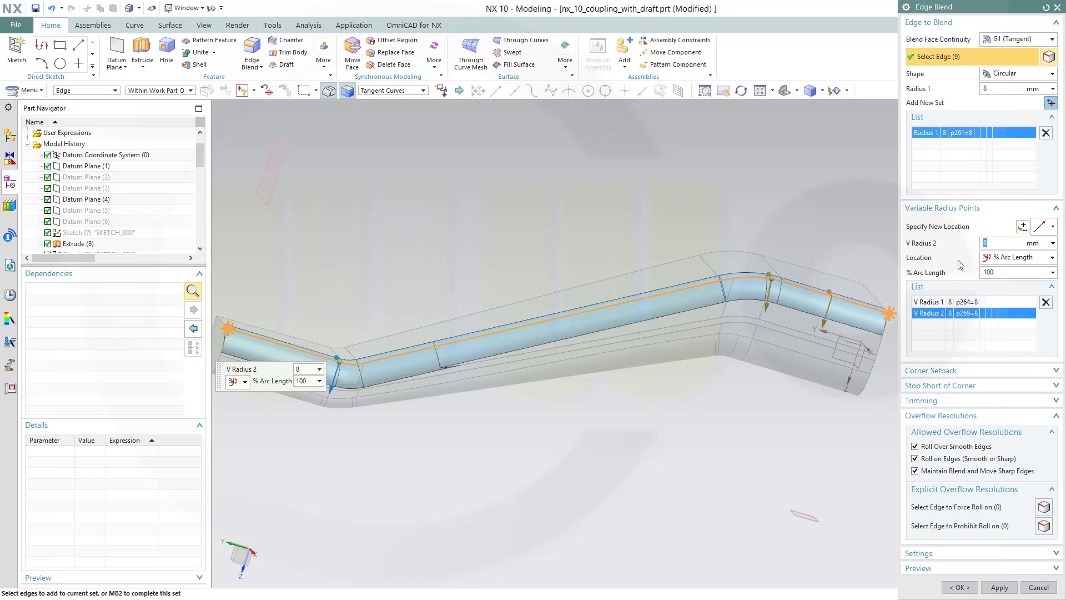
key("Return")
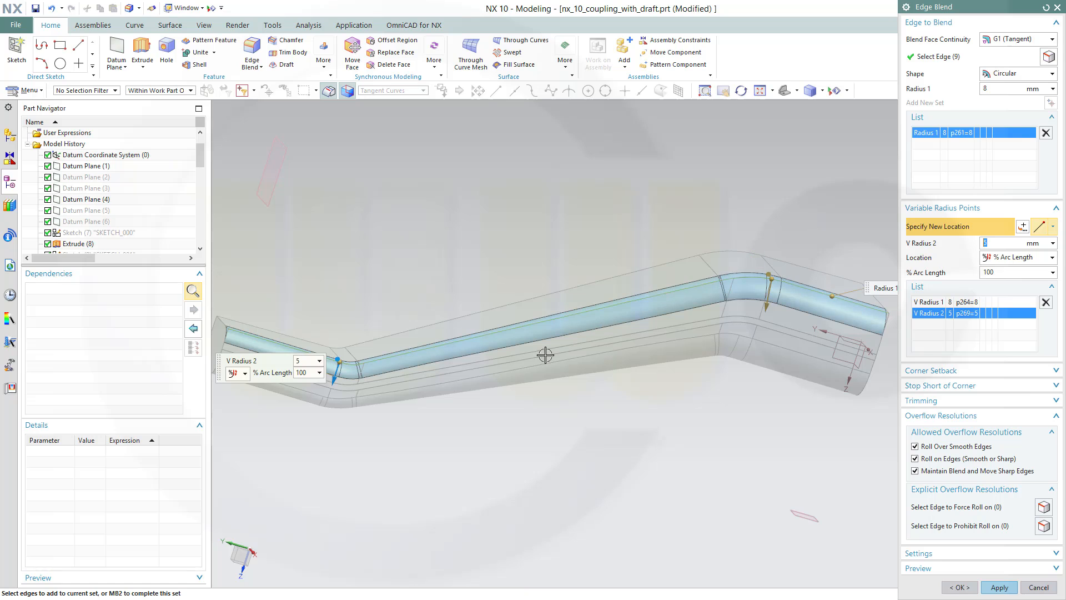
- Add a 5 mm variable radius point at the far end of the front bottom edge and apply the blend
middle_click_drag(408, 404, 405, 423)
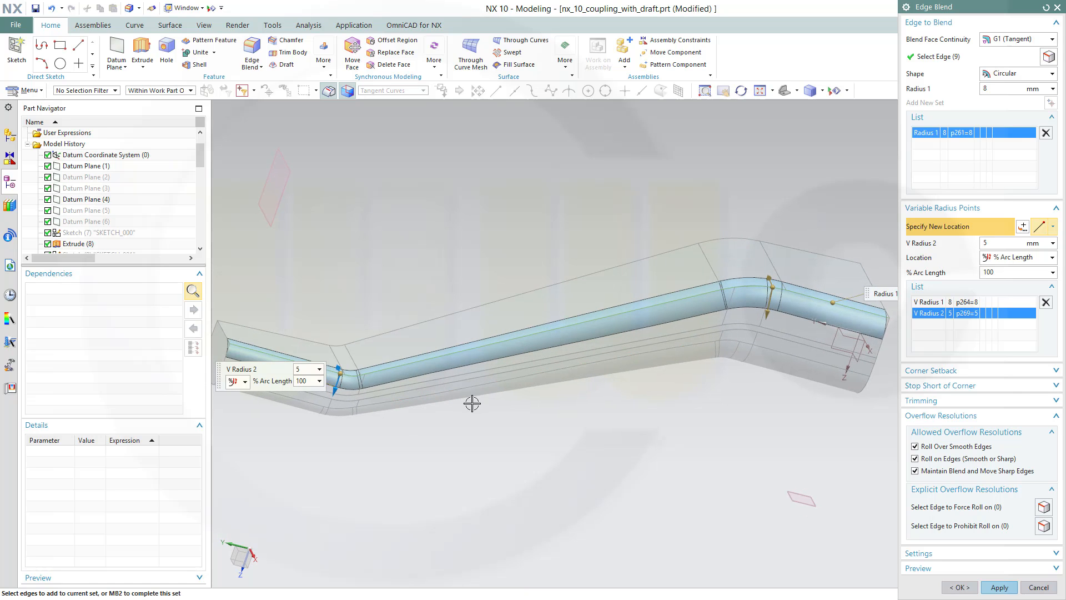
middle_click_drag(495, 414, 593, 422, "shift")
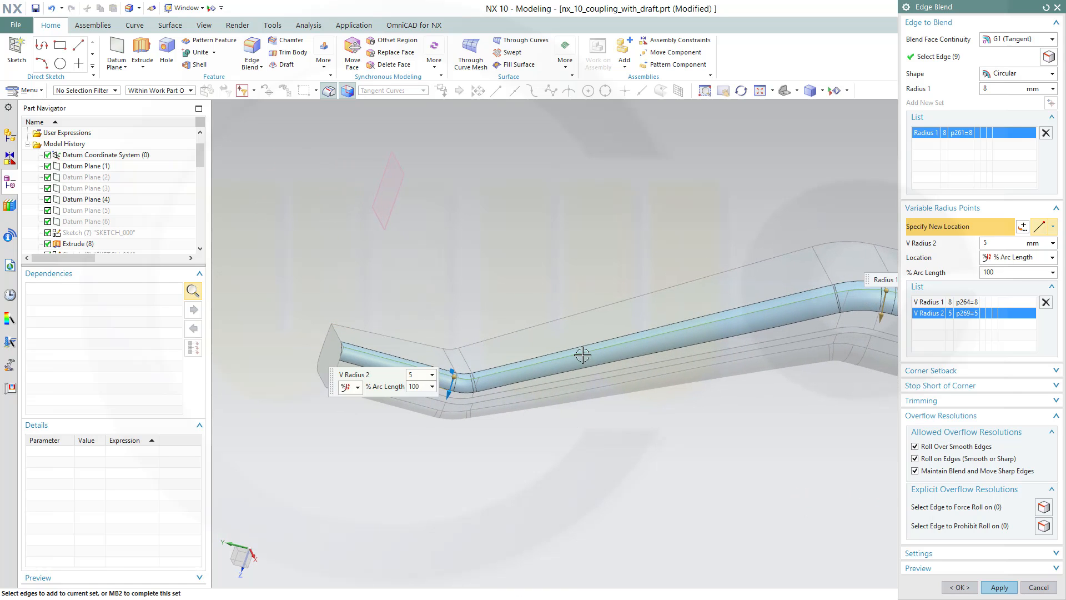
left_click(1024, 229)
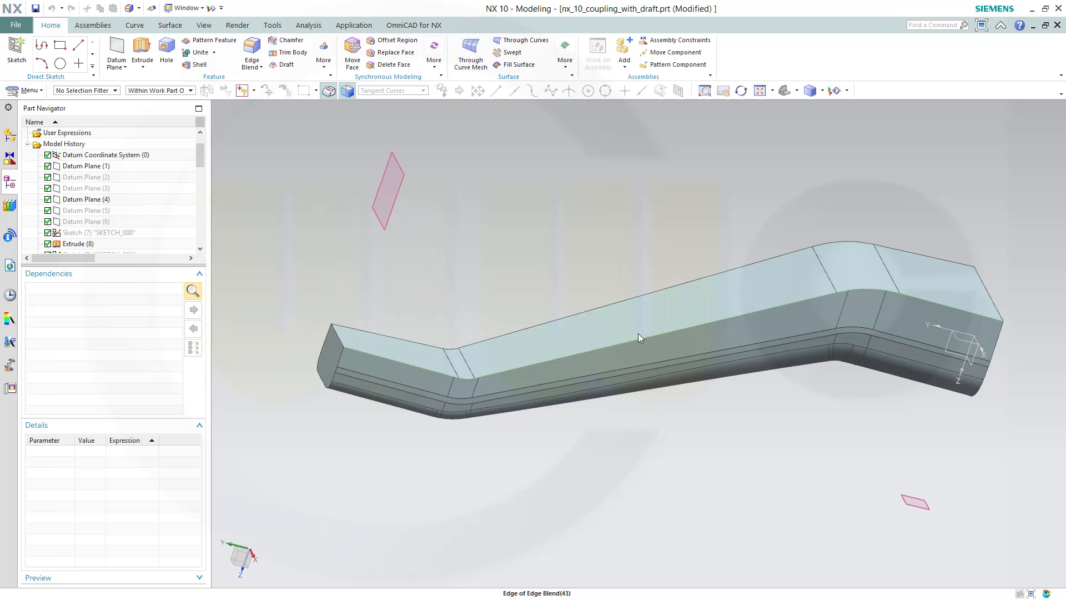
scroll(345, 356, "up", 2)
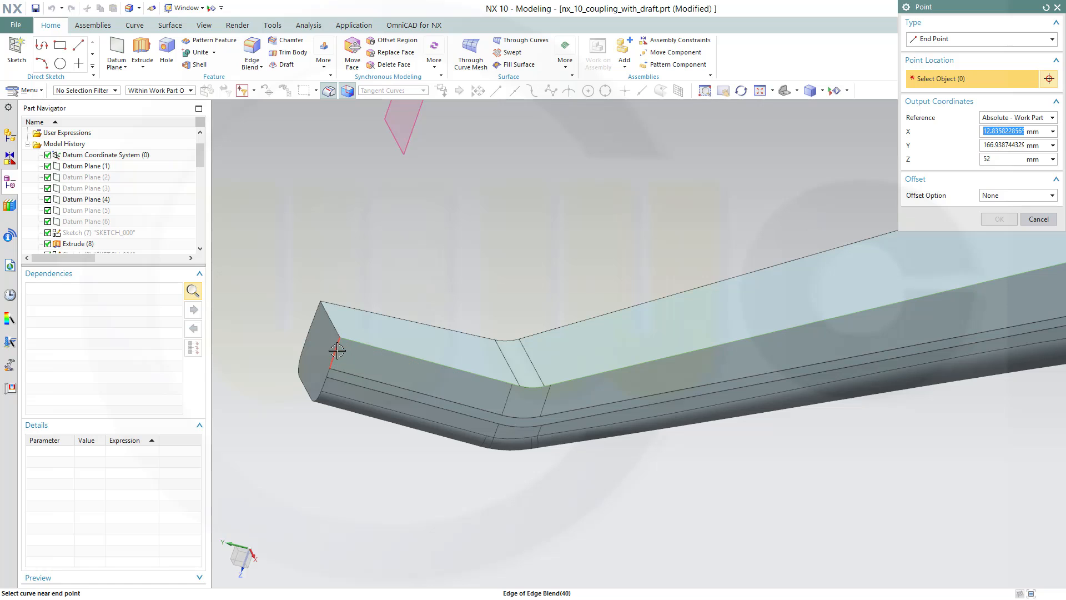
left_click(333, 351)
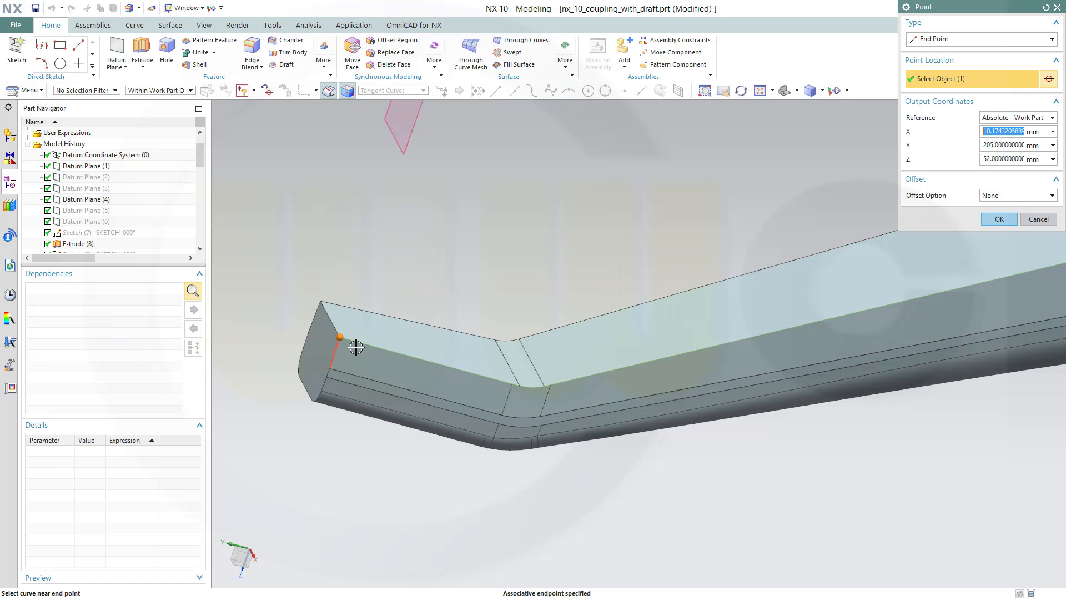
left_click(1000, 220)
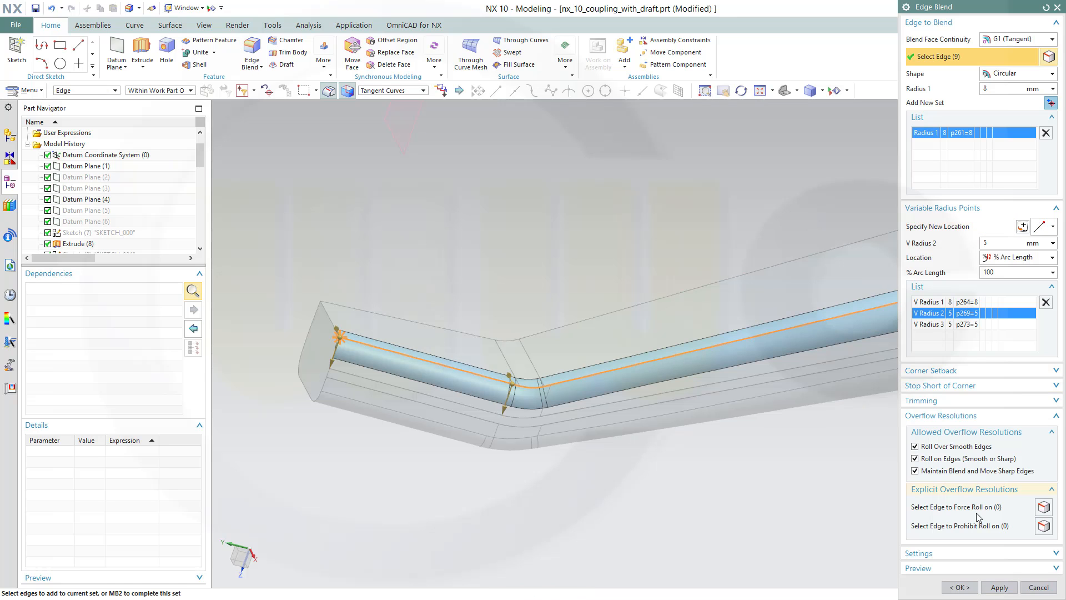
left_click(1000, 588)
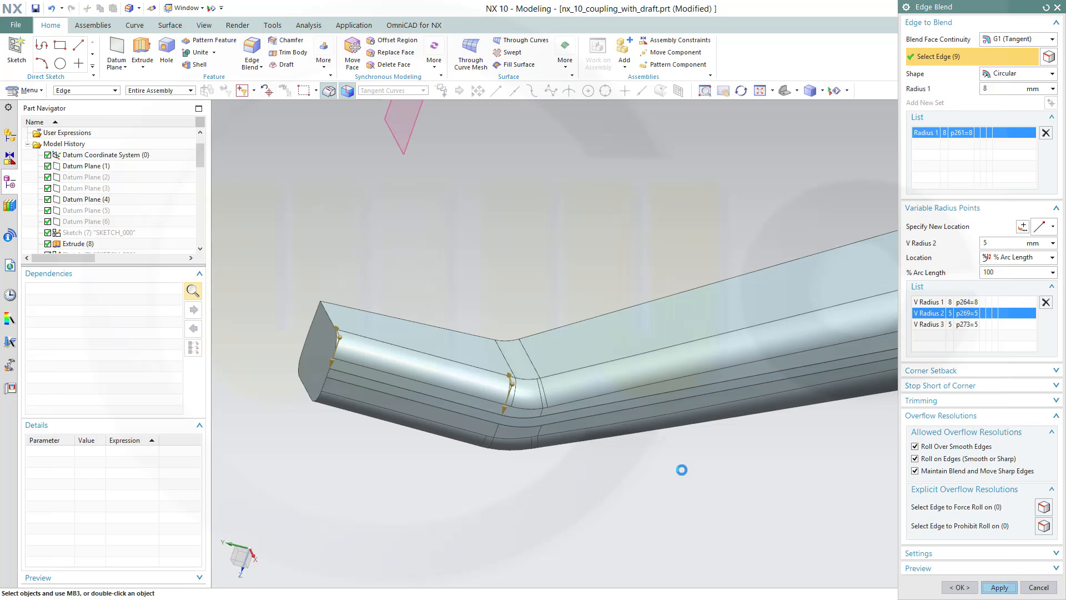
- Start an 8 mm edge blend along the arm's rear bottom edge, with an 8 mm variable radius point where the bend near the origin begins
middle_click_drag(576, 511, 611, 447)
left_click(333, 308)
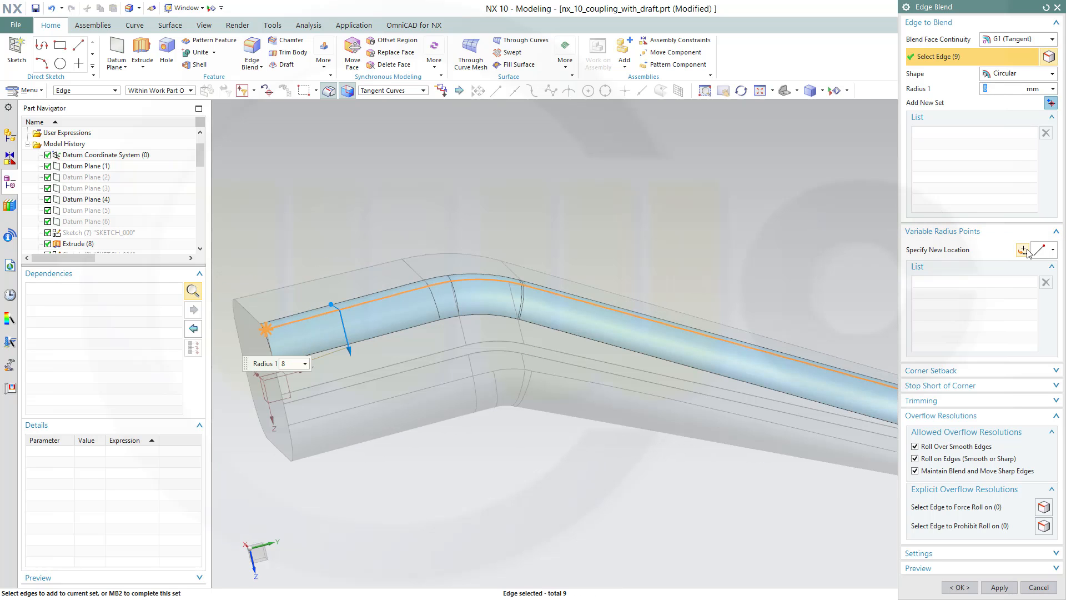
left_click(1023, 250)
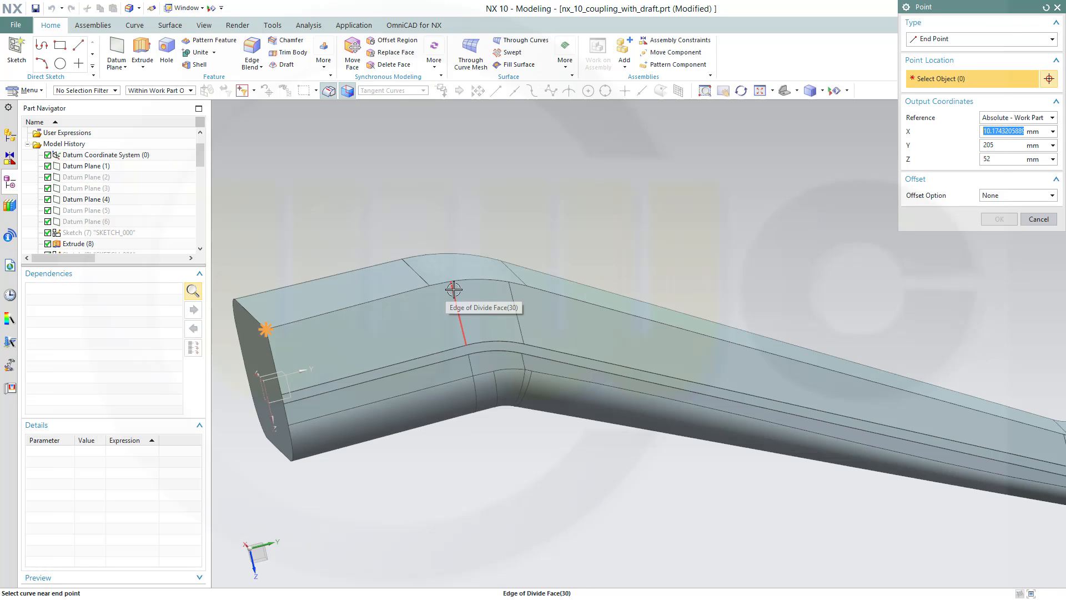
left_click(452, 290)
left_click(999, 219)
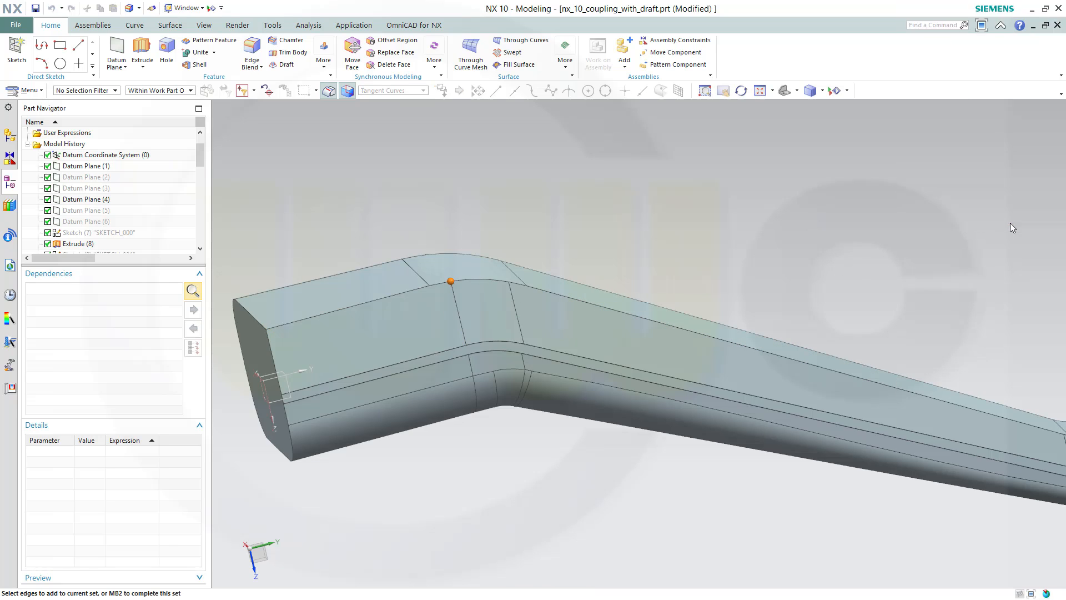
- Add a 5 mm variable radius point on the rear bottom edge where the far bend meets the end section, and apply the blend
middle_click_drag(754, 254, 405, 224, "shift")
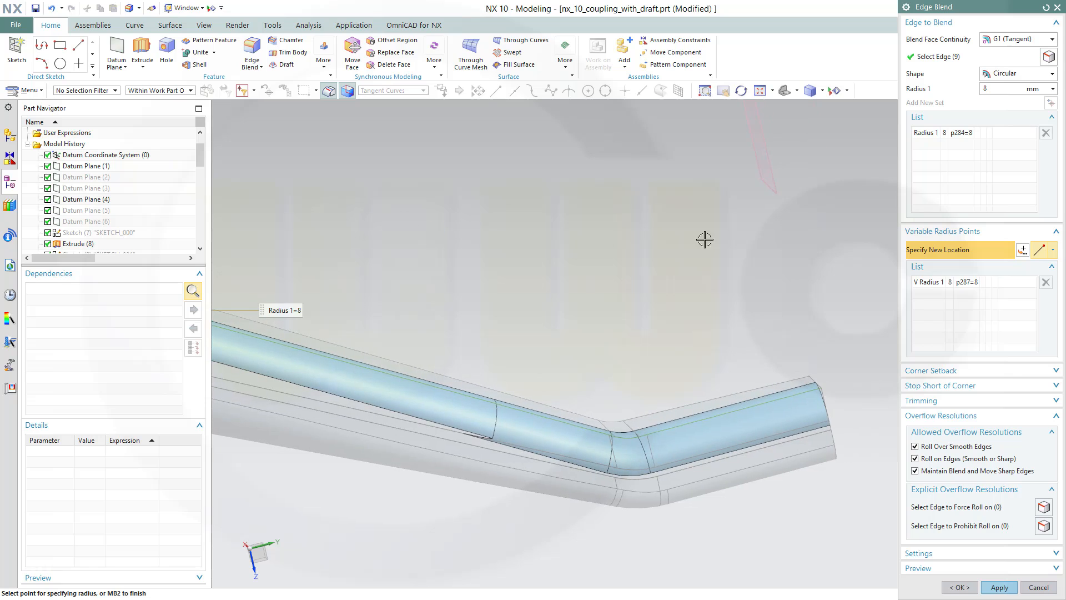
left_click(1025, 251)
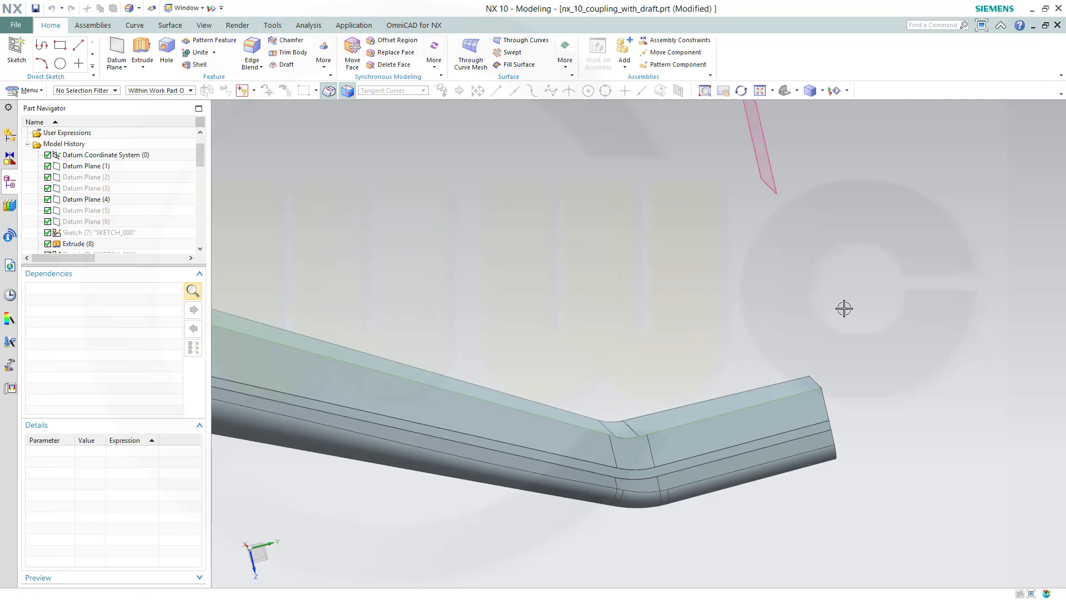
left_click(650, 447)
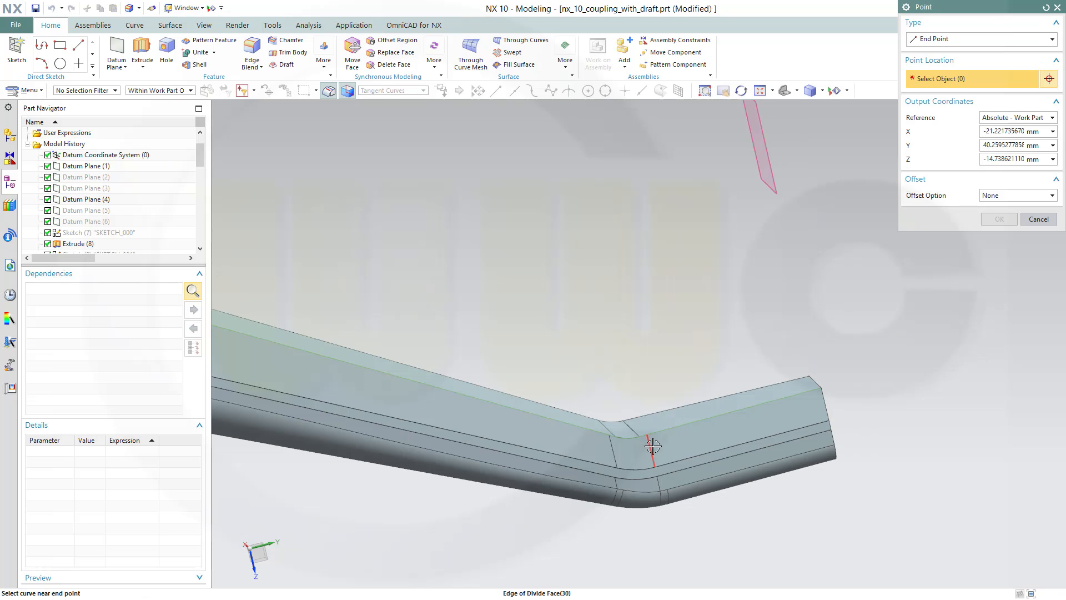
left_click(1000, 219)
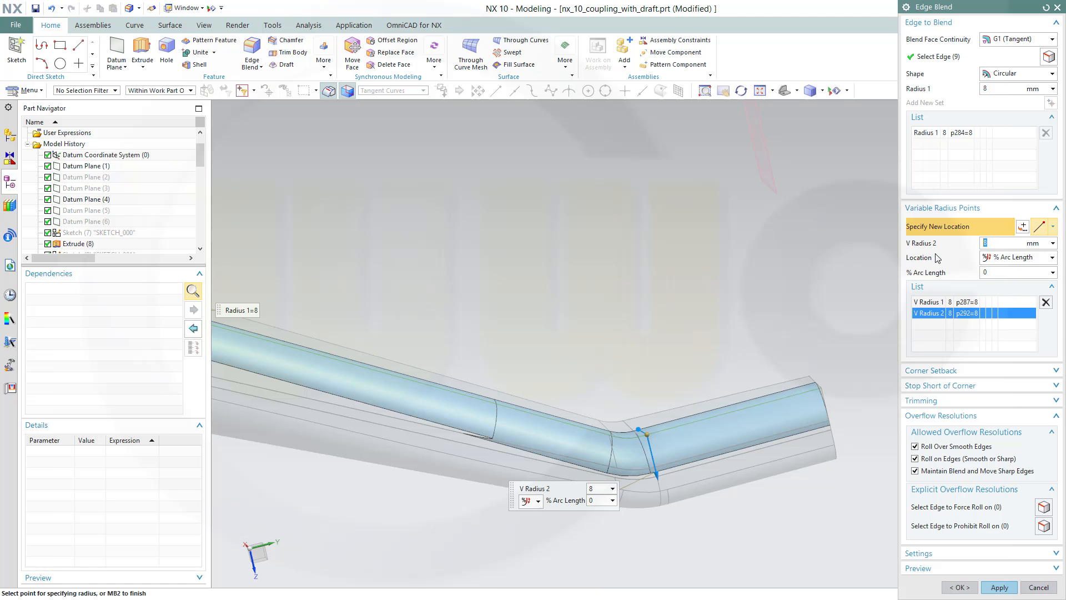
key("Return")
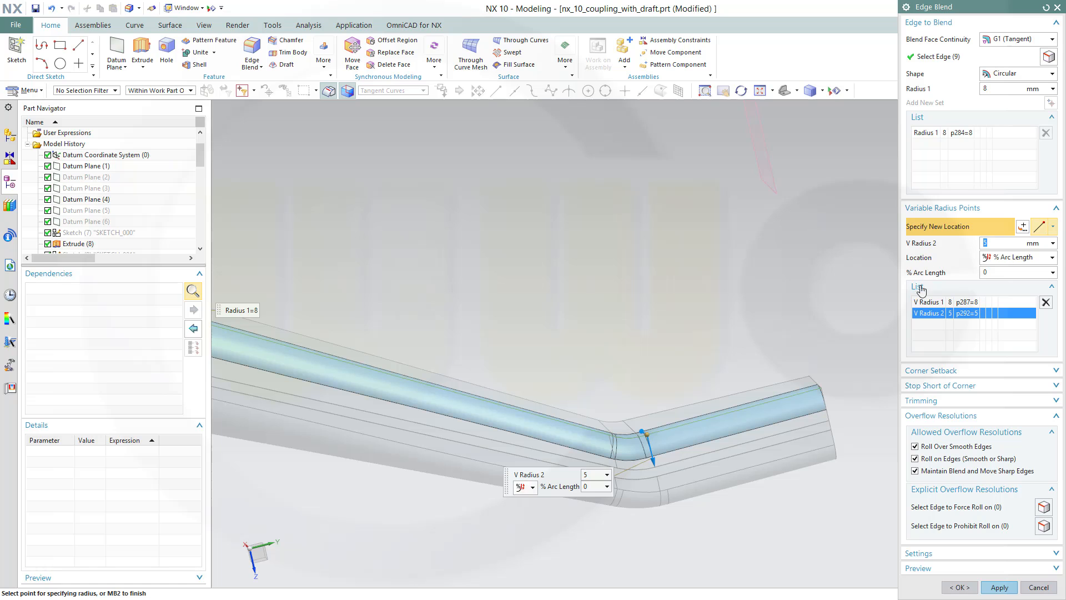
middle_click_drag(857, 369, 809, 373)
middle_click(809, 374)
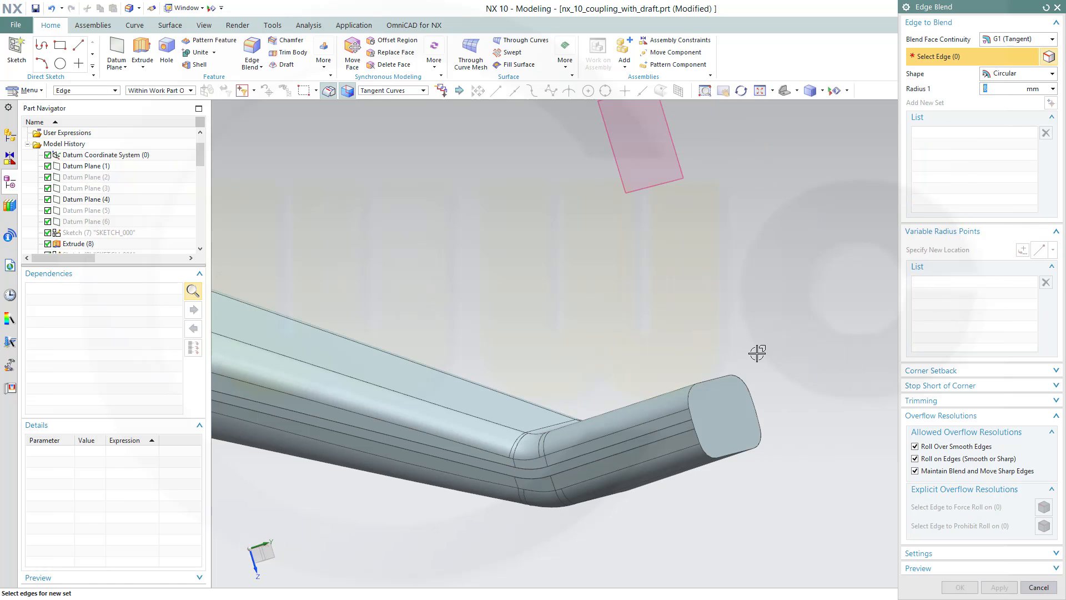
- Leave the Edge Blend command and reopen the last feature, Edge Blend (45), for editing
left_click_drag(200, 158, 200, 243)
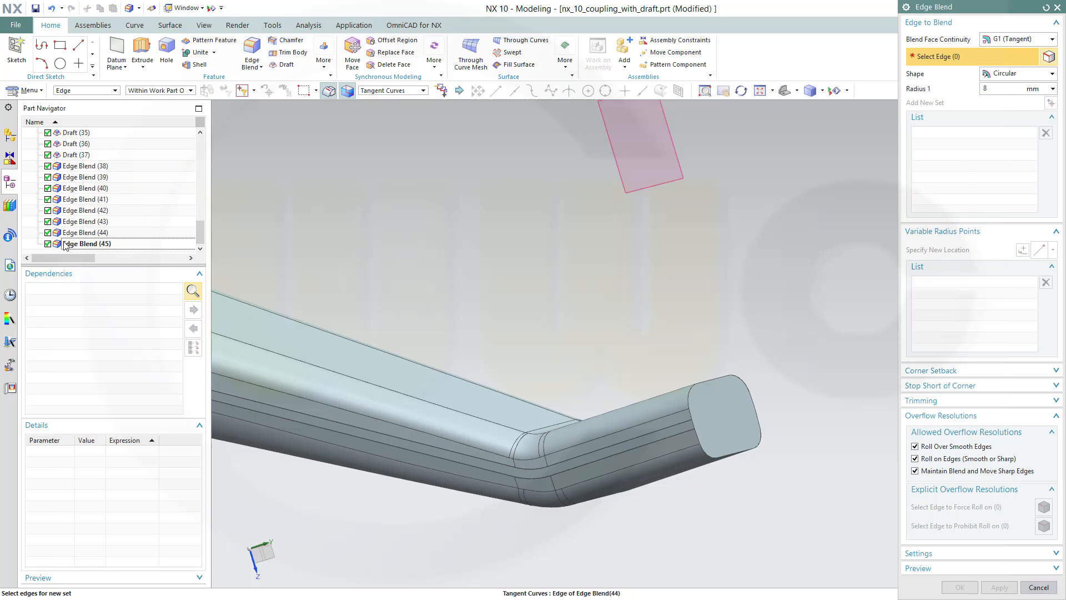
double_click(64, 245)
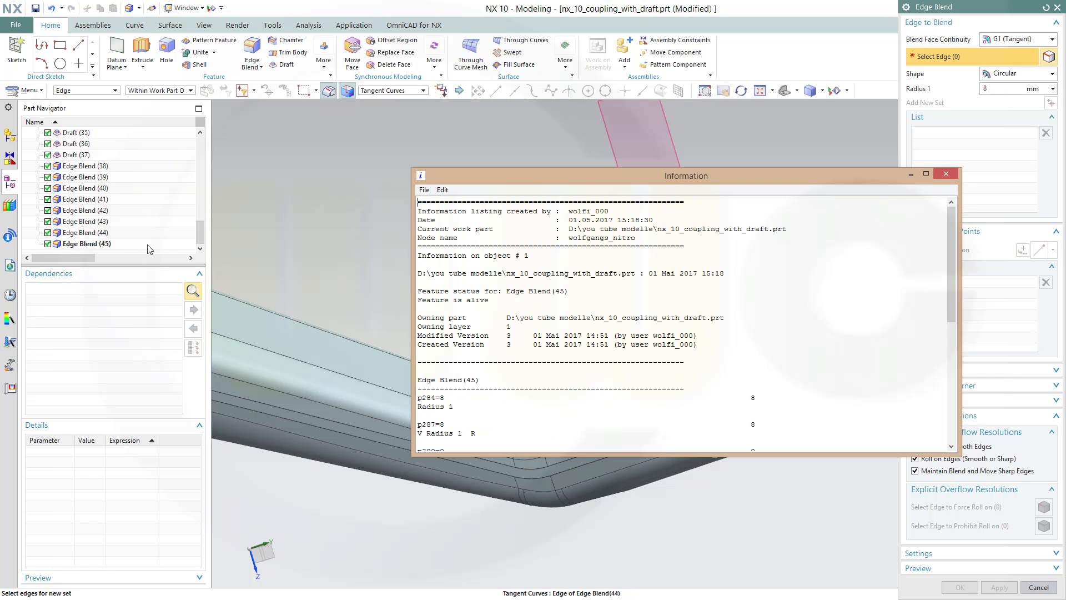
left_click(947, 174)
key("Escape")
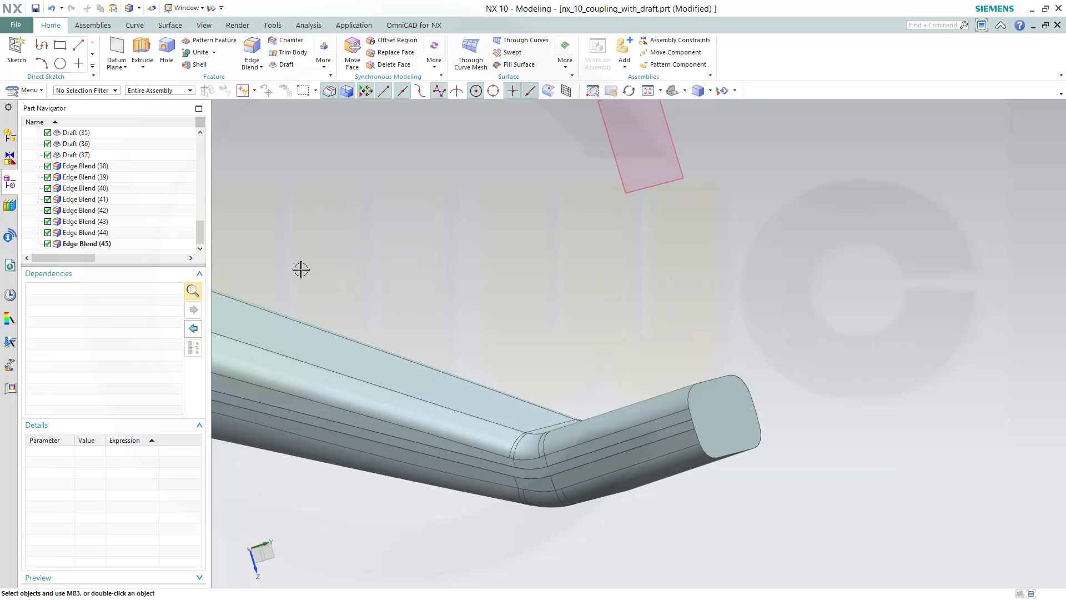
double_click(58, 245)
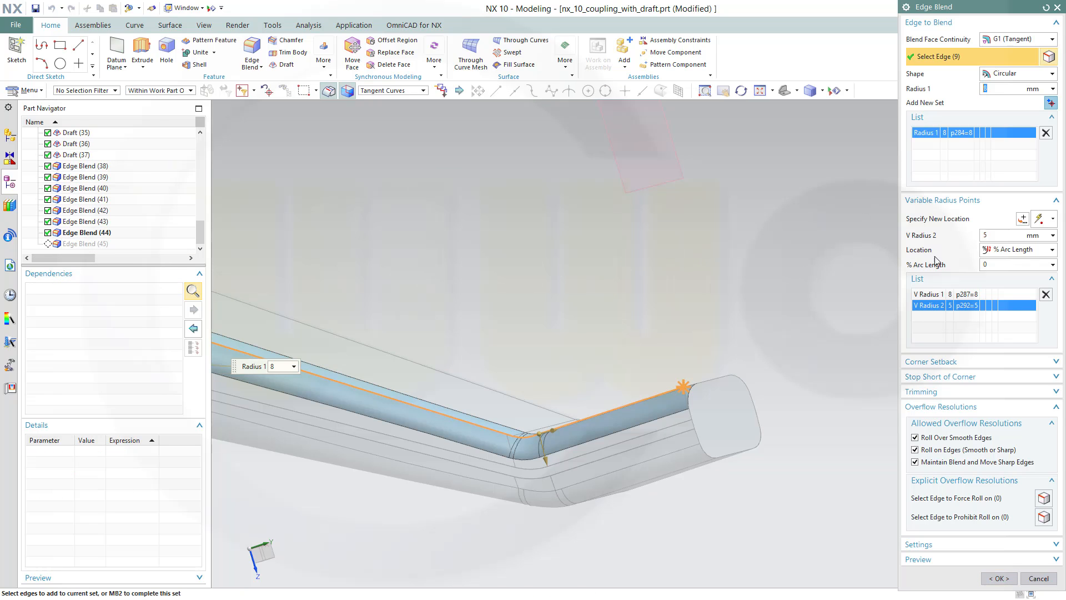
- Add a 5 mm variable radius point at the far end point of the rear bottom edge and confirm the edited blend
left_click(1022, 218)
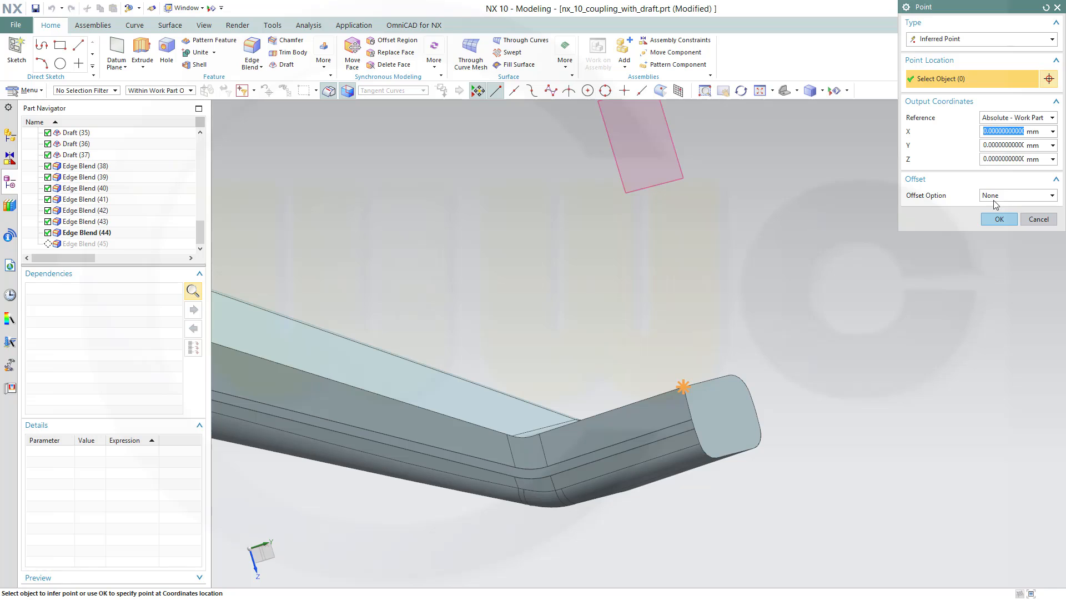
left_click(998, 219)
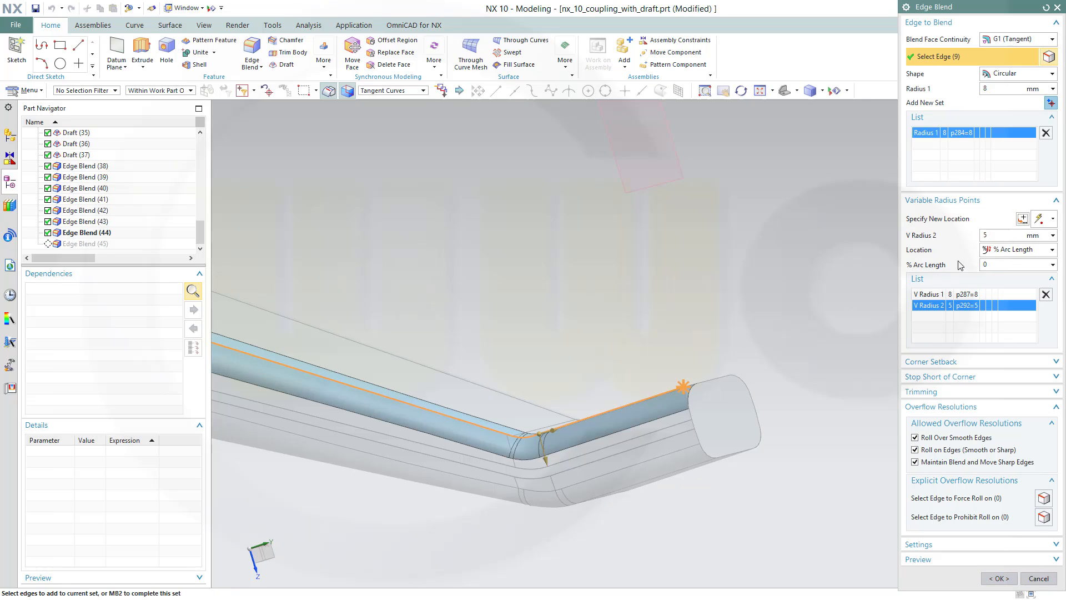
left_click(1022, 219)
scroll(688, 404, "up", 2)
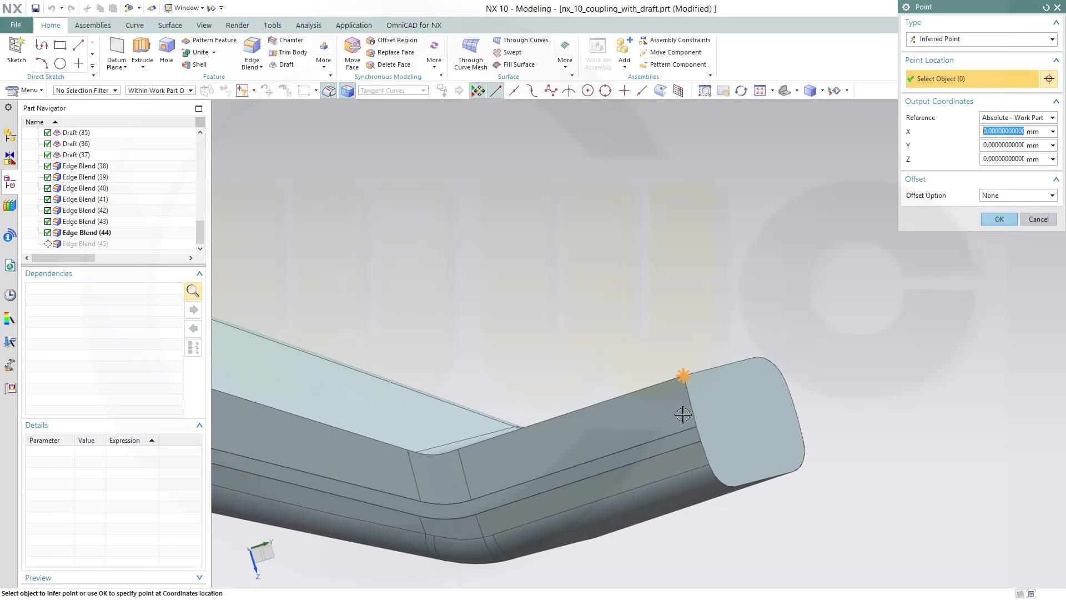
middle_click_drag(704, 406, 755, 401)
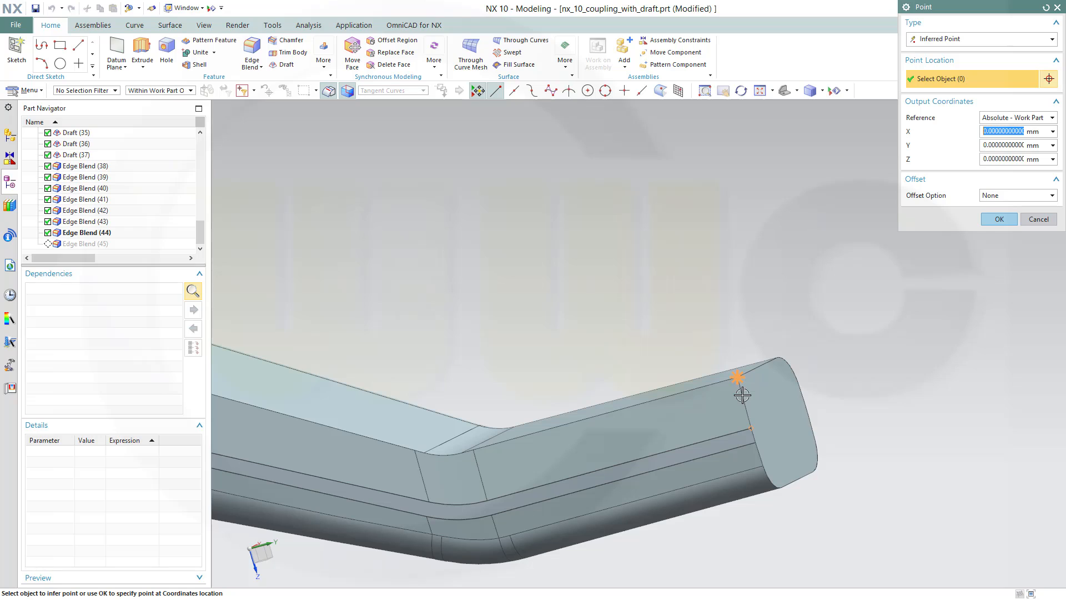
left_click(1053, 40)
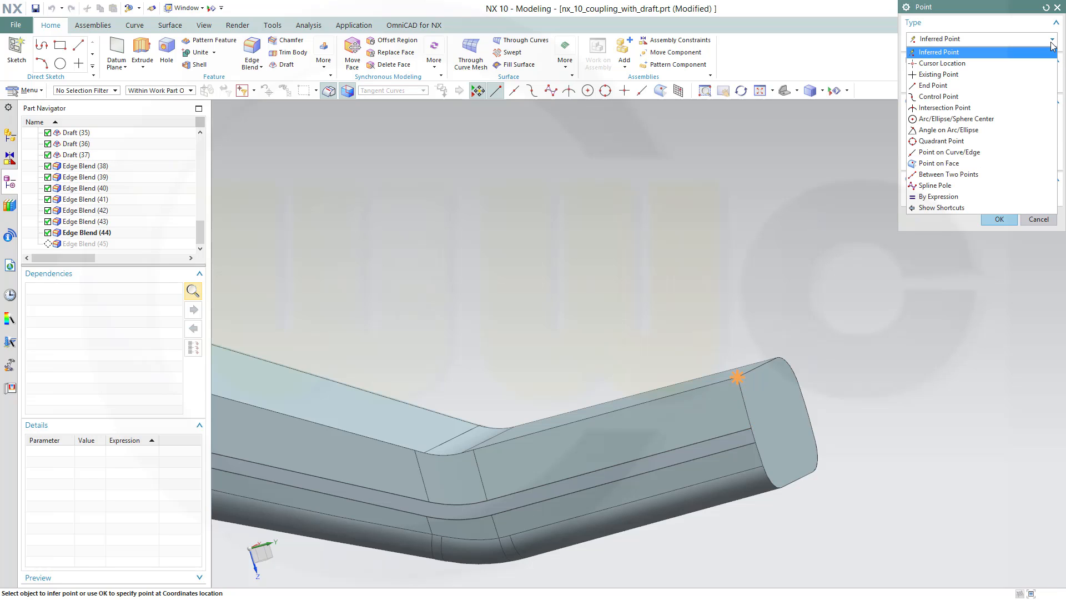
left_click(935, 86)
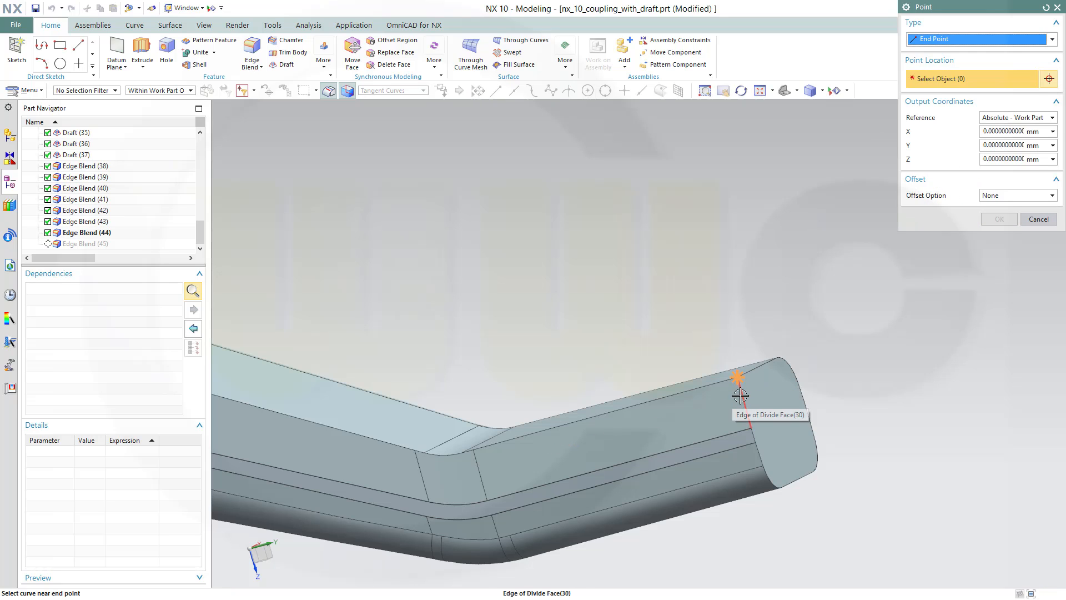
left_click(742, 396)
left_click(999, 220)
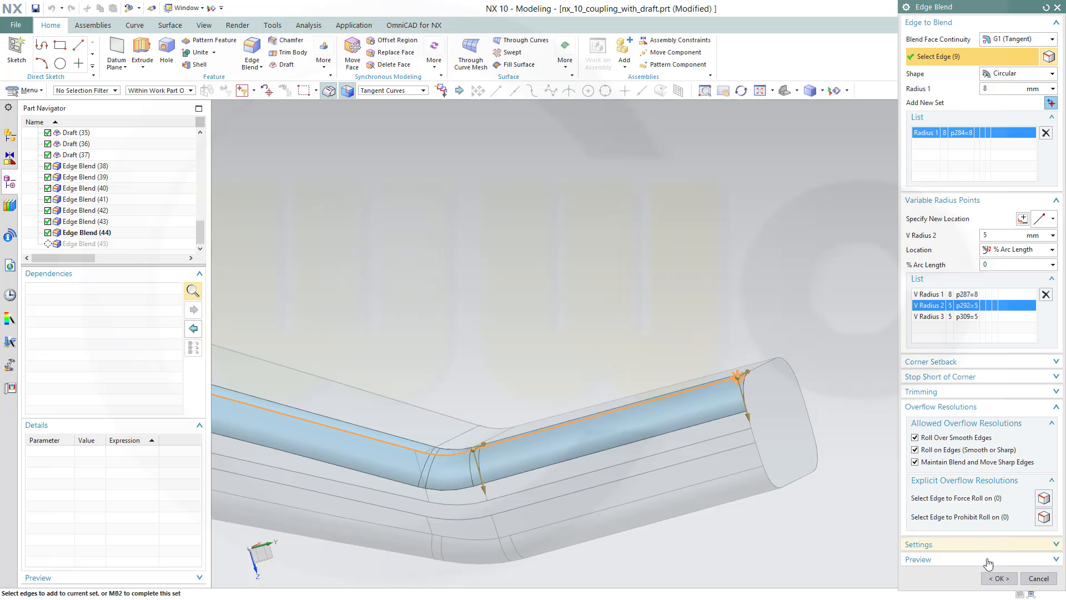
left_click(1000, 578)
- Turn off timestamp order for the model history and show the two boss solid bodies, Extrude (20) and Extrude (18), fitted in view
middle_click_drag(632, 379, 558, 306)
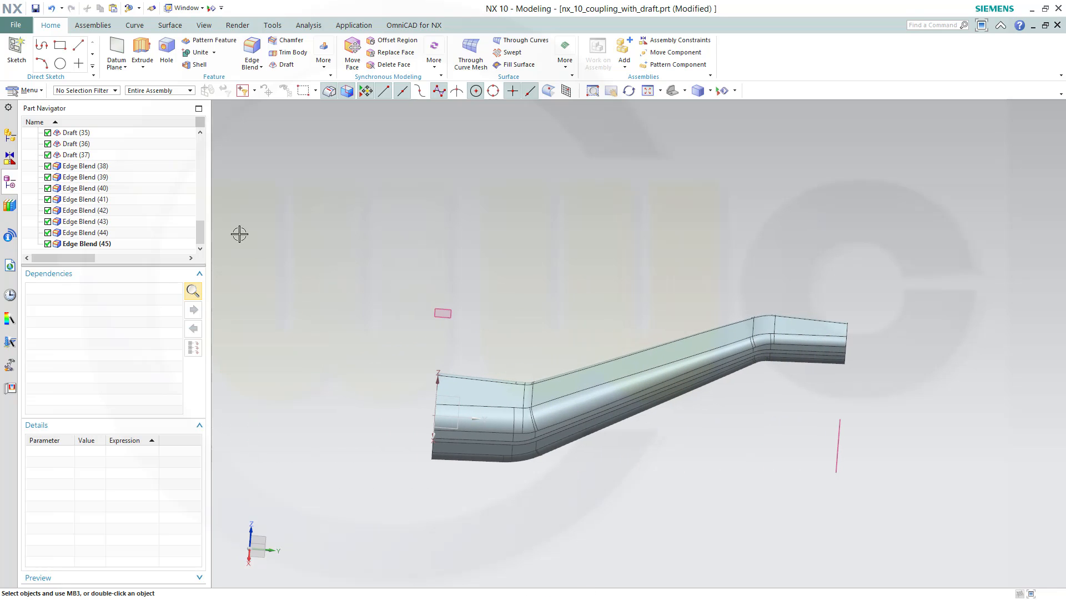
right_click(114, 124)
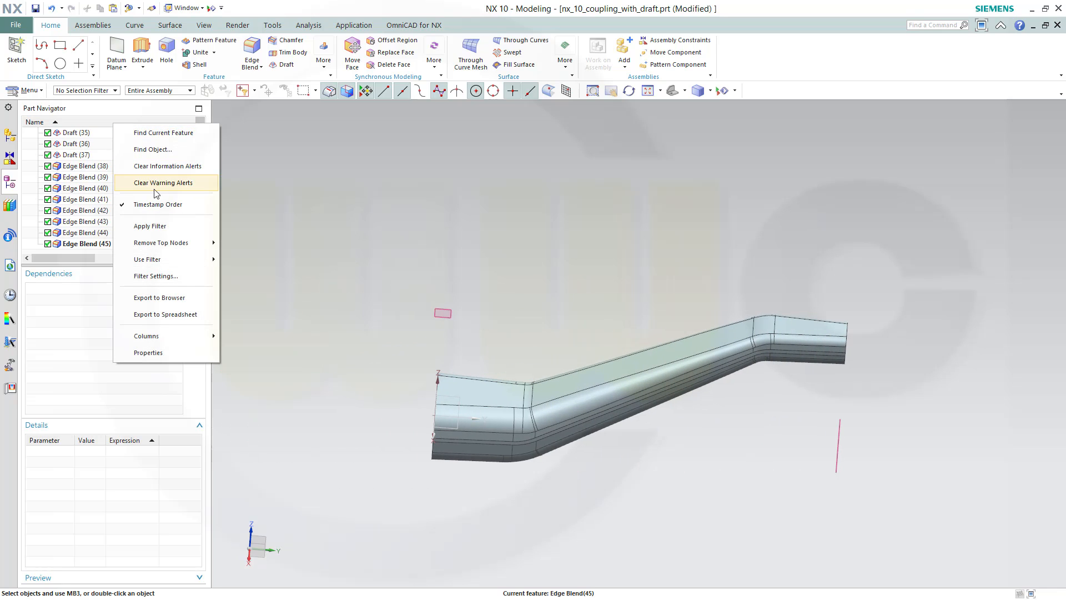
left_click(141, 205)
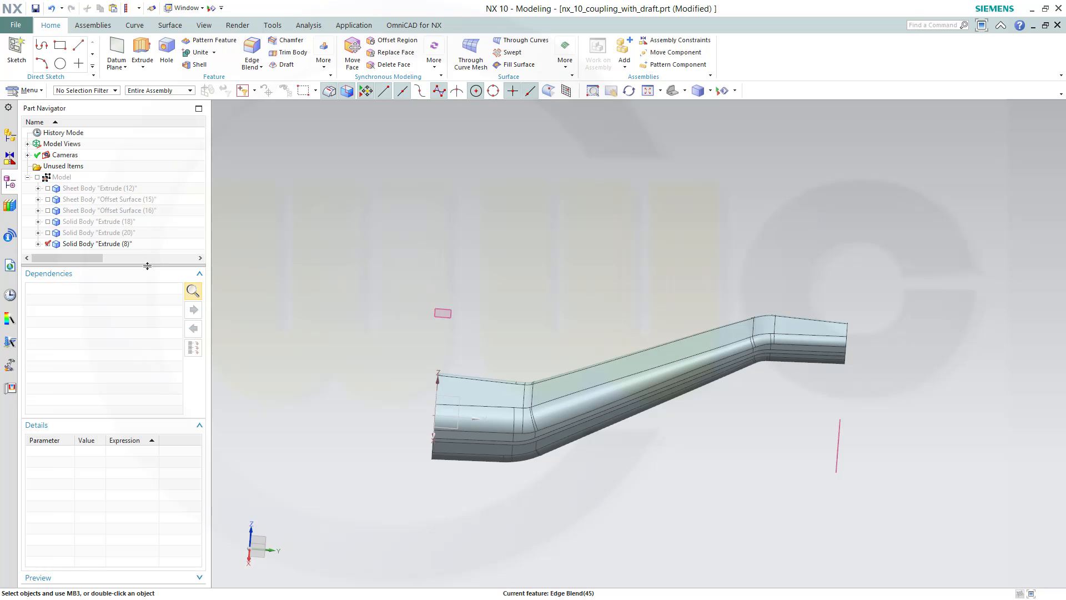
left_click(48, 233)
key("ctrl+f")
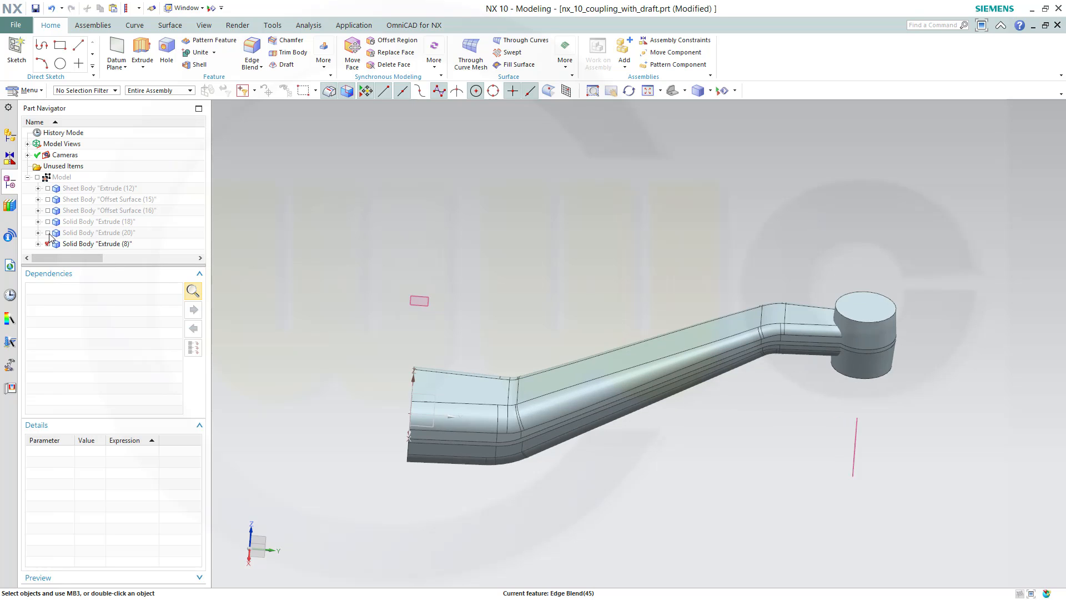
left_click(47, 222)
key("ctrl+f")
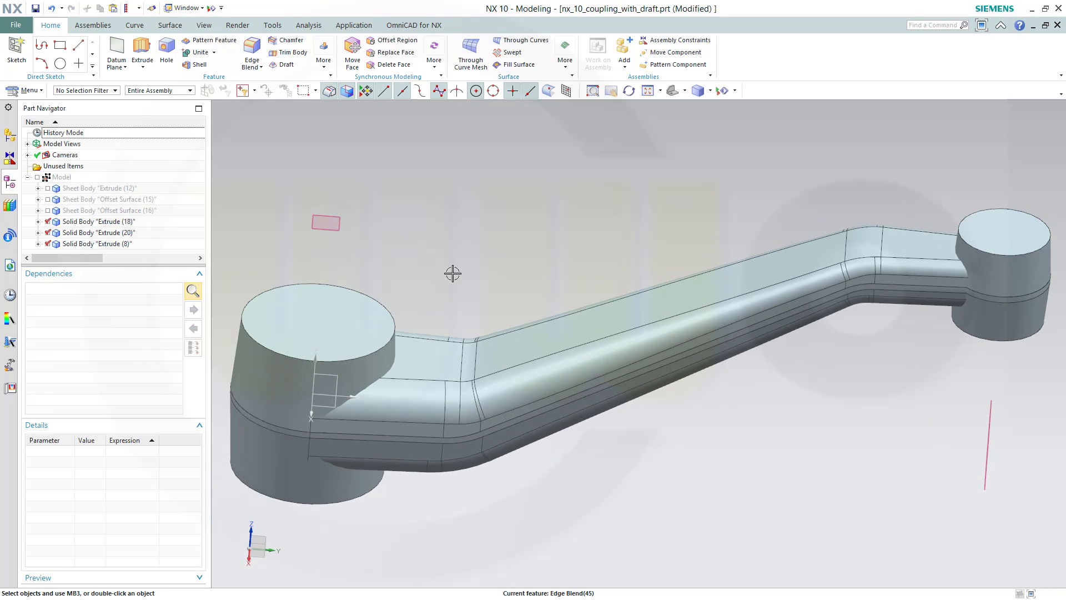
- Blend the two mid-height parting edges around the large boss with a 0.5 mm radius
mouse_move(453, 273)
middle_mouse_down()
mouse_move(457, 240)
mouse_move(441, 256)
middle_mouse_up()
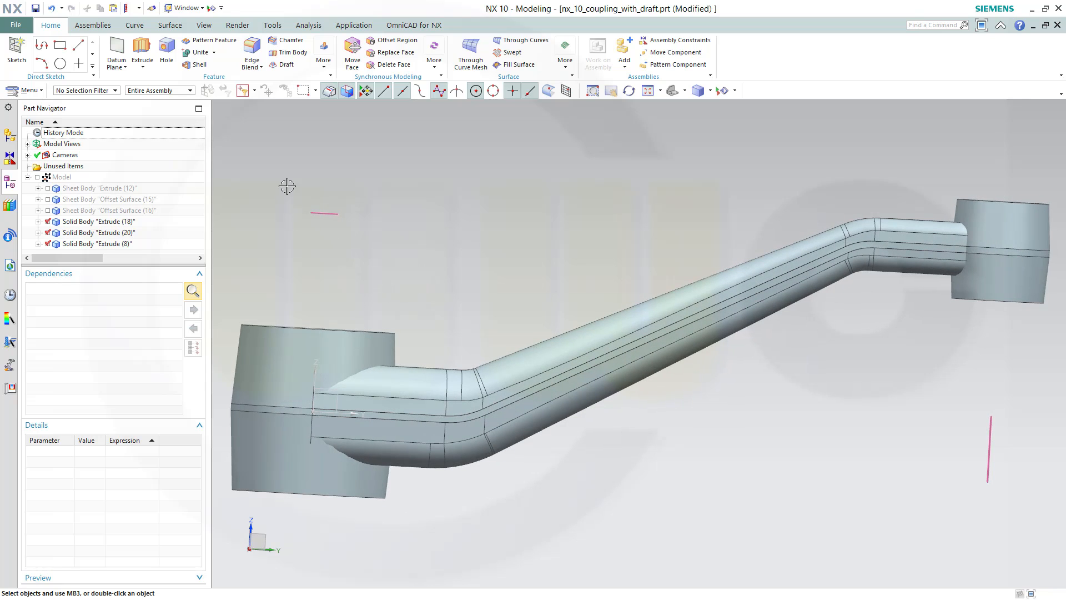
left_click(252, 51)
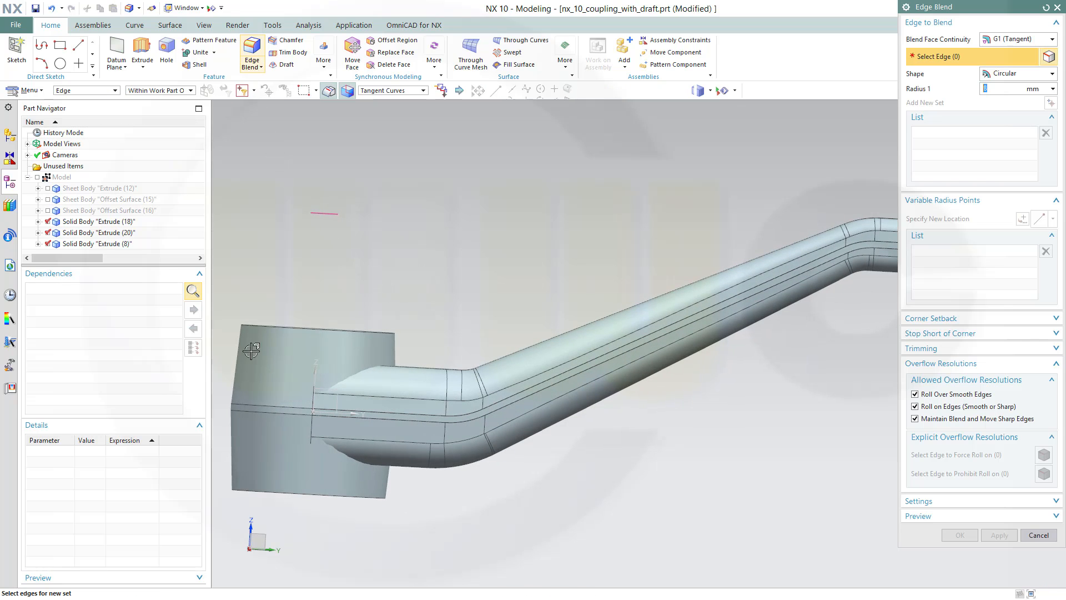
left_click(274, 402)
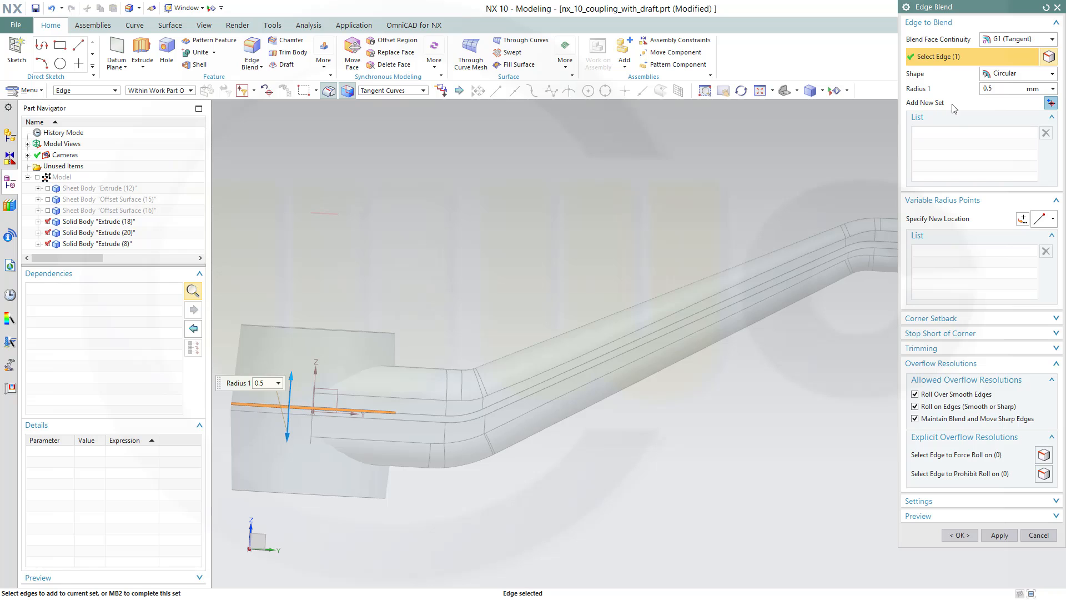
left_click(1000, 539)
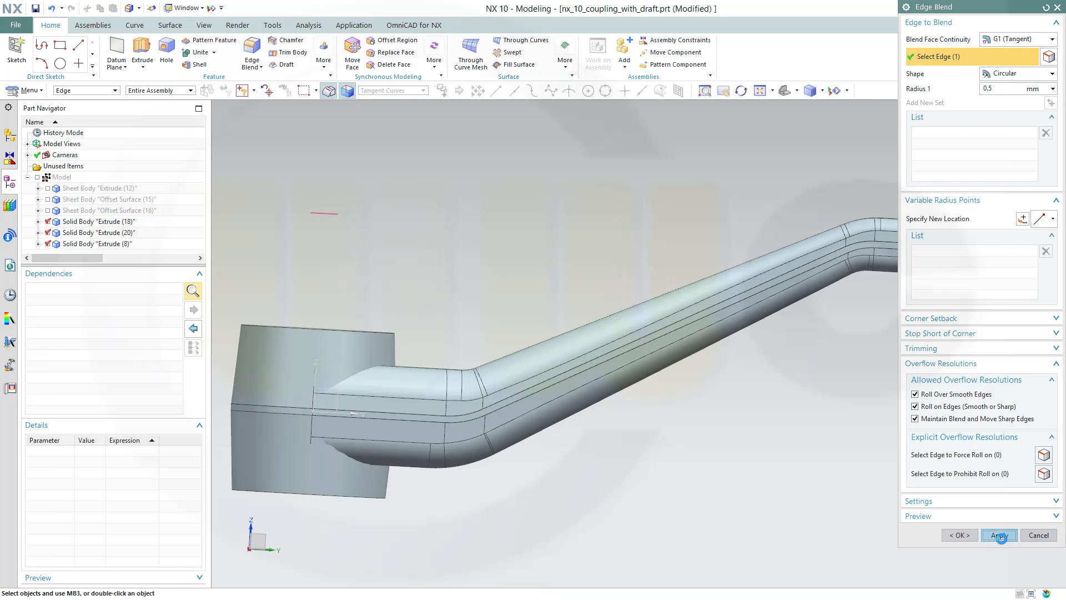
left_click(265, 415)
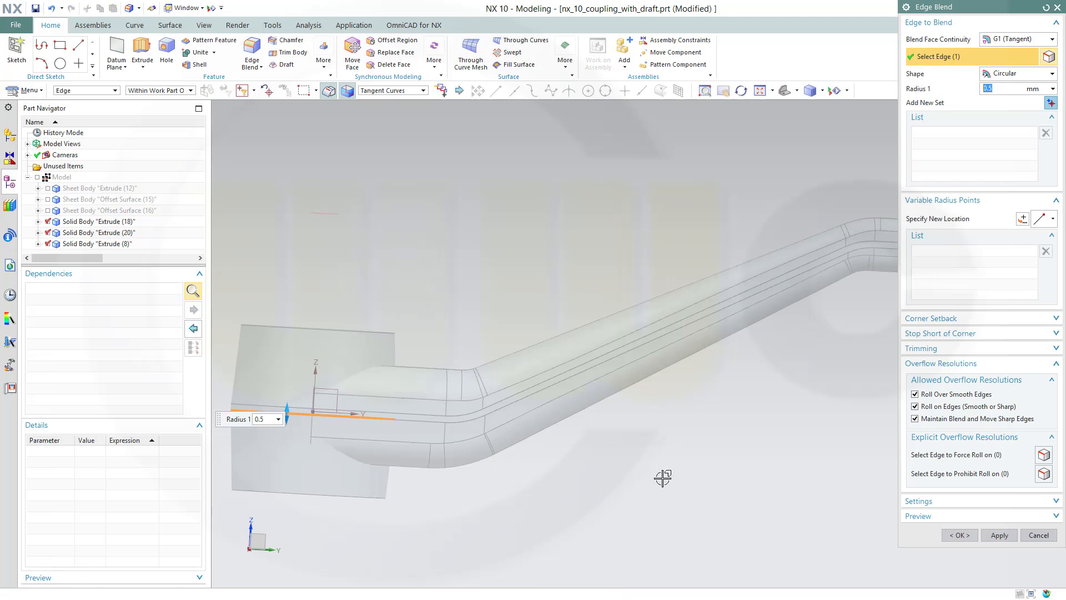
left_click(999, 537)
- Blend the two mid-height parting edges around the small boss with a 0.5 mm radius
scroll(826, 384, "up", 3)
scroll(834, 350, "down", 4)
middle_click_drag(836, 340, 409, 412, "shift")
scroll(552, 264, "up", 3)
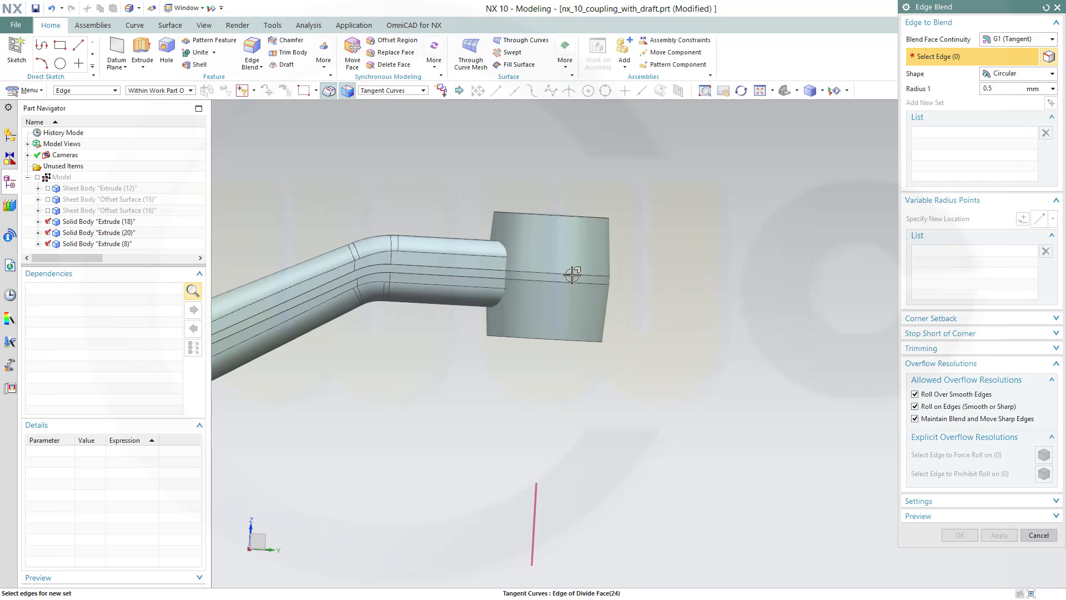
left_click(573, 274)
left_click(999, 537)
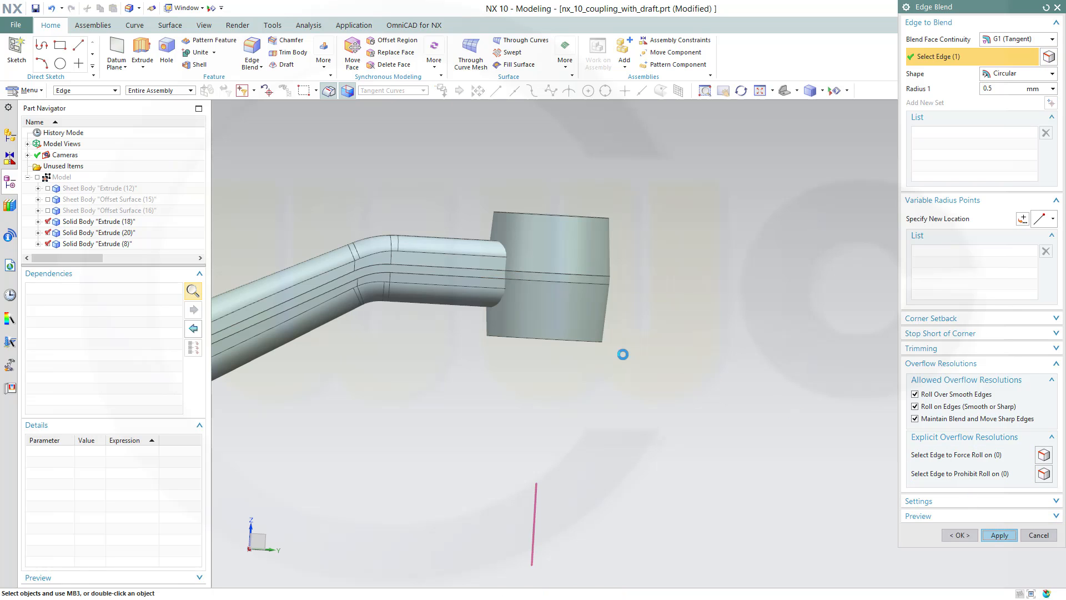
left_click(548, 279)
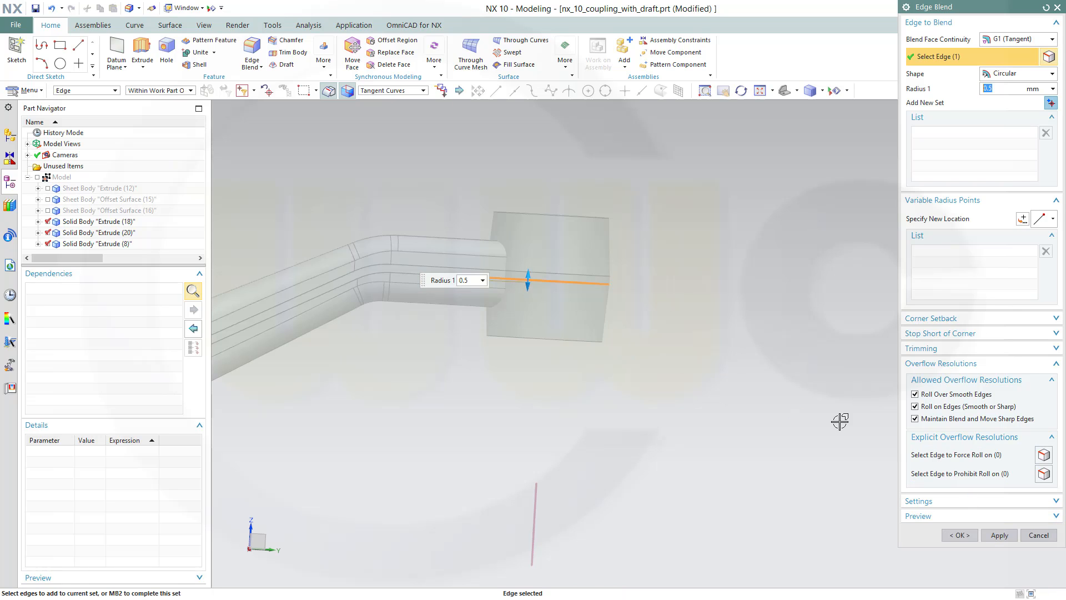
left_click(962, 536)
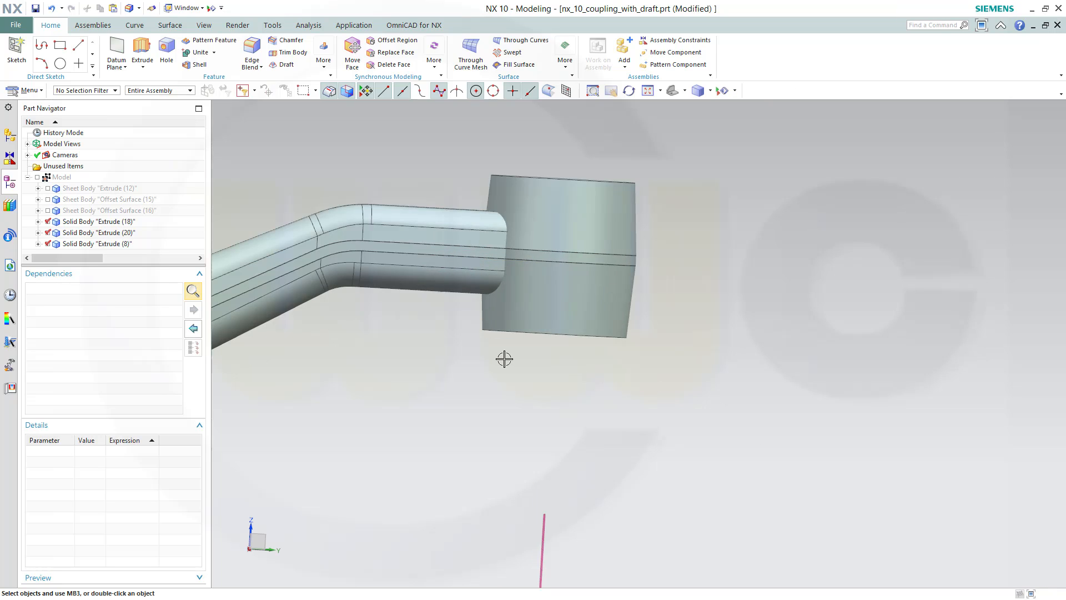
- Unite the arm as target body with the large and small boss bodies as tools
scroll(504, 360, "up", 5)
middle_click_drag(395, 374, 681, 334, "shift")
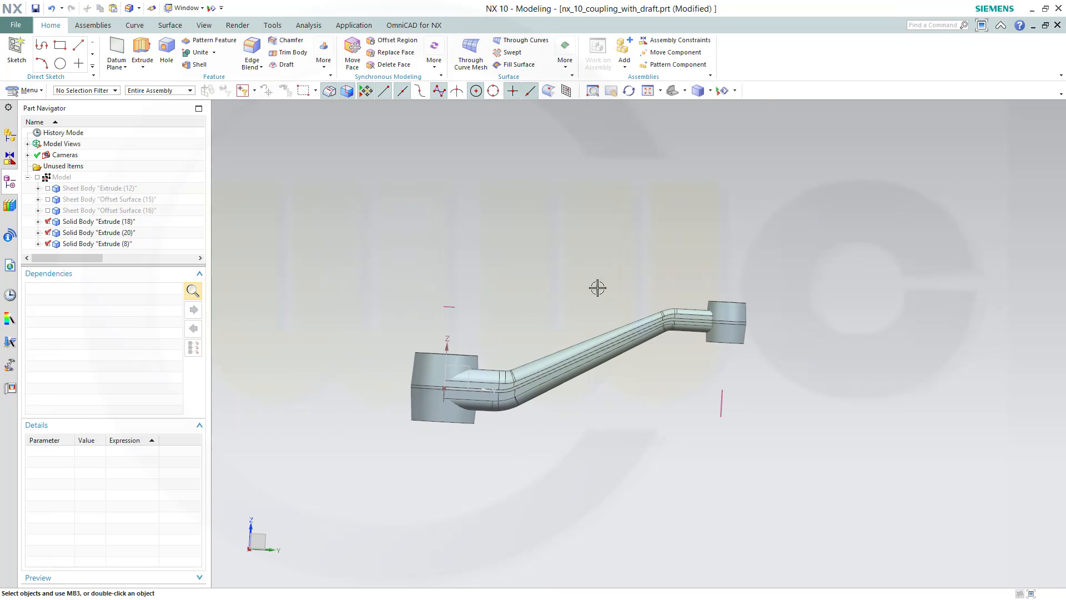
left_click(200, 52)
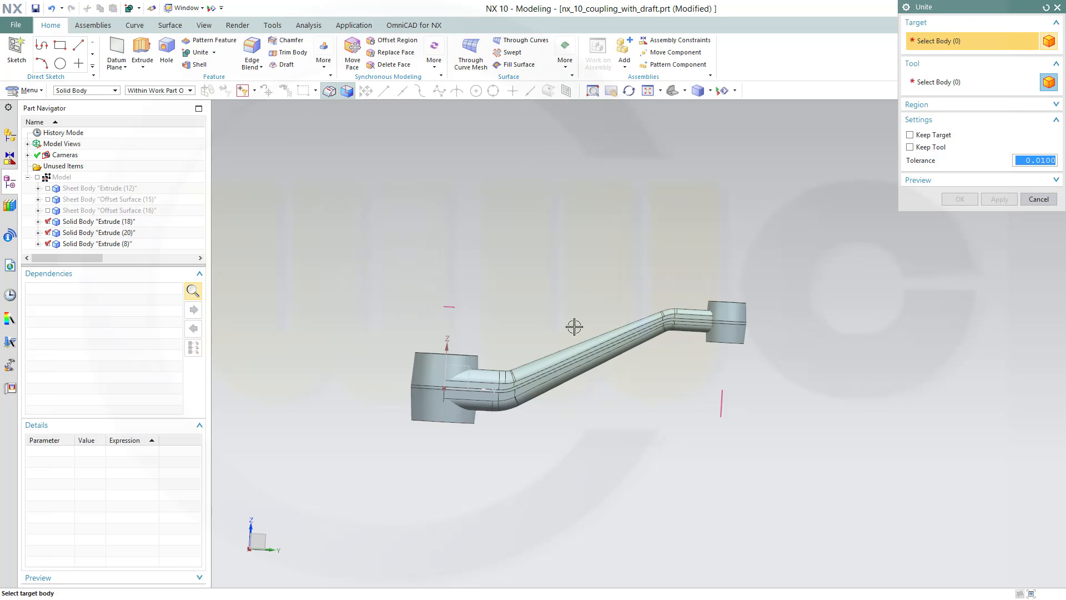
left_click(555, 361)
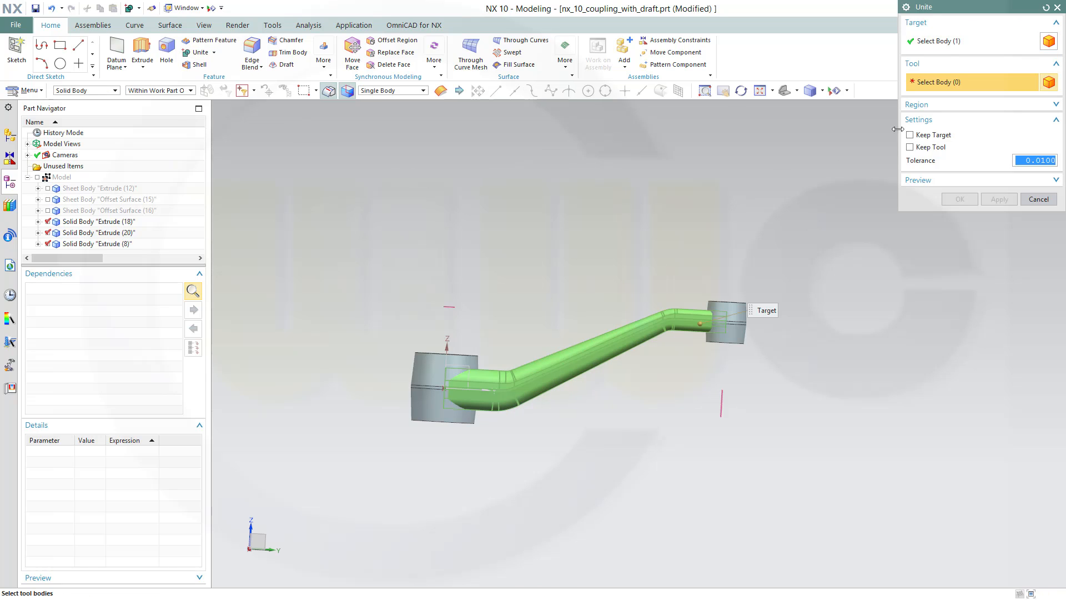
left_click(443, 383)
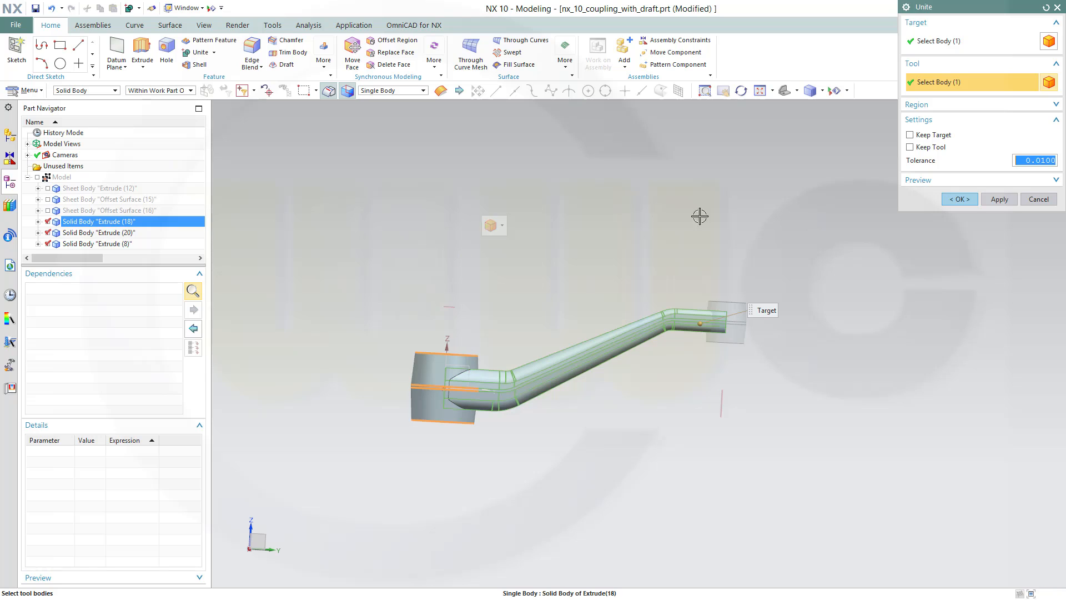
left_click(719, 306)
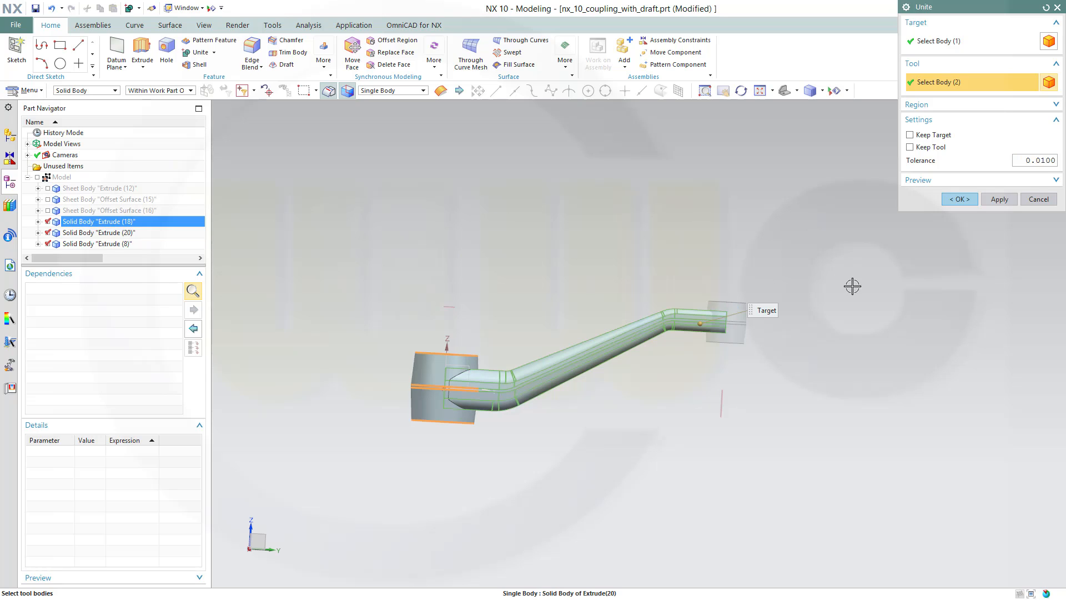
left_click(970, 200)
- Blend the intersection edges between the arm and the large boss with a 6 mm radius
middle_click_drag(568, 284, 515, 315)
scroll(576, 302, "up", 3)
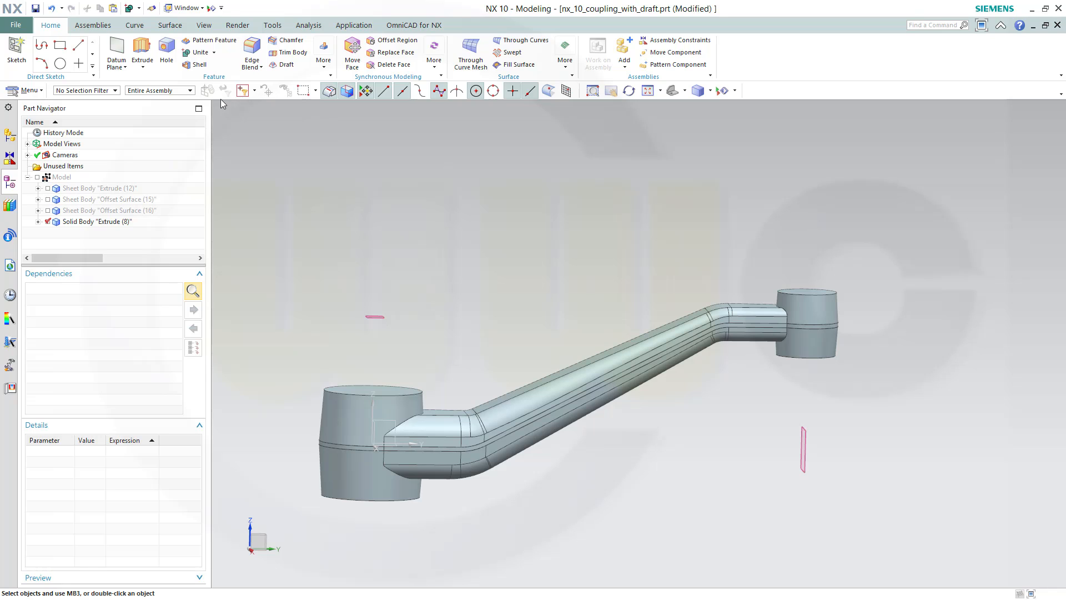
left_click(251, 50)
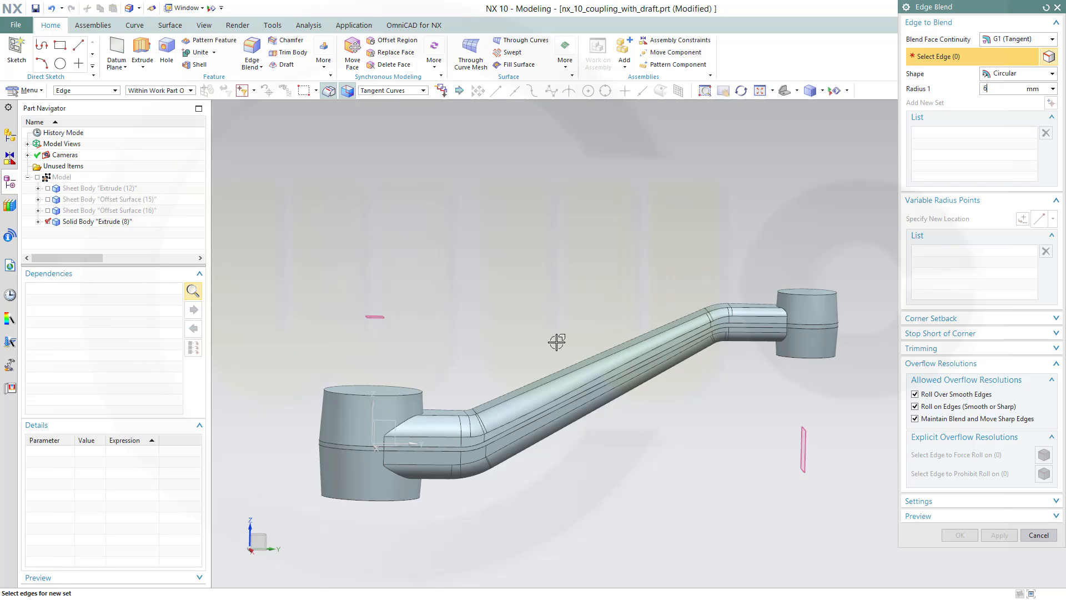
left_click(401, 439)
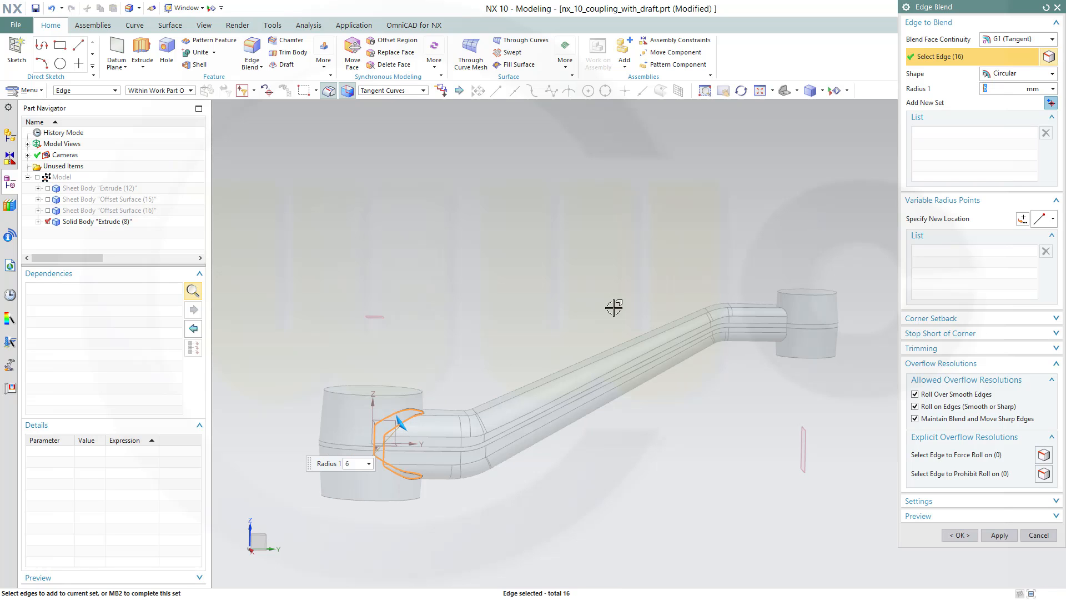
left_click(1001, 533)
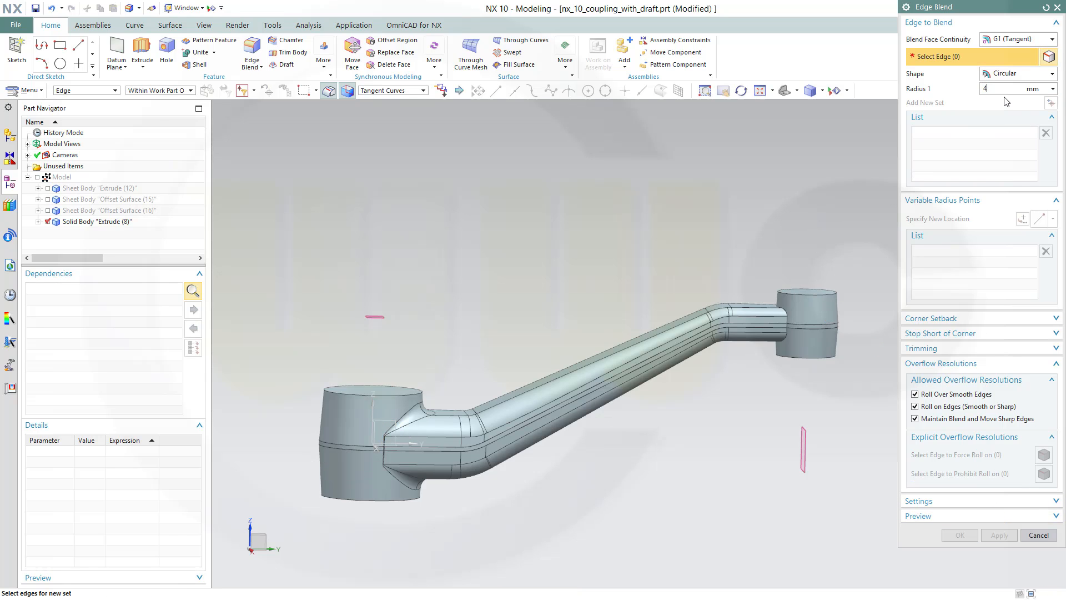
- Blend the intersection edges between the arm and the small boss with a 4 mm radius
scroll(779, 318, "down", 2)
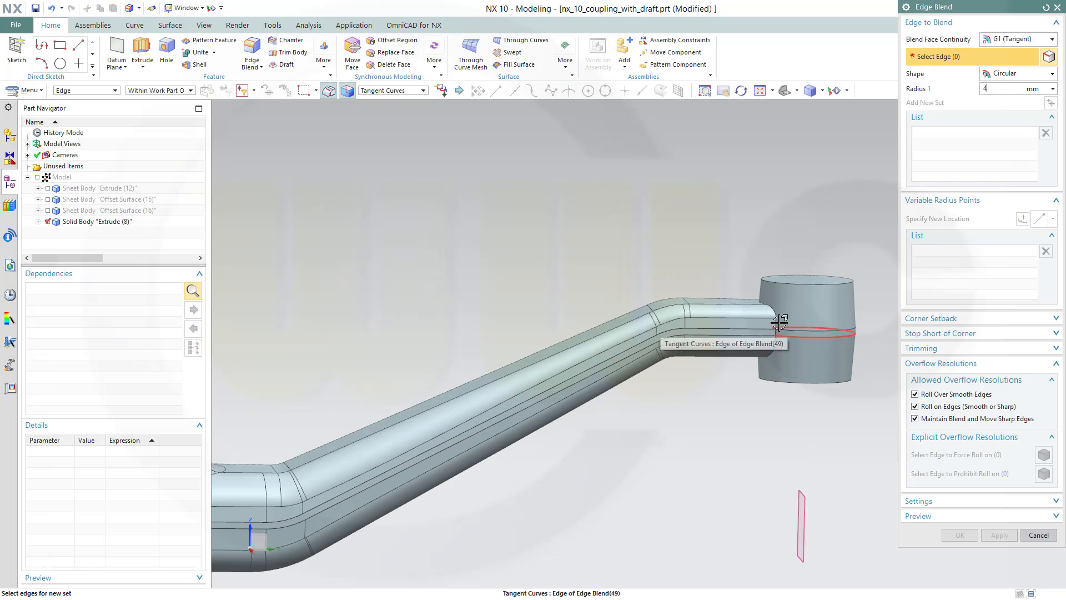
left_click(777, 318)
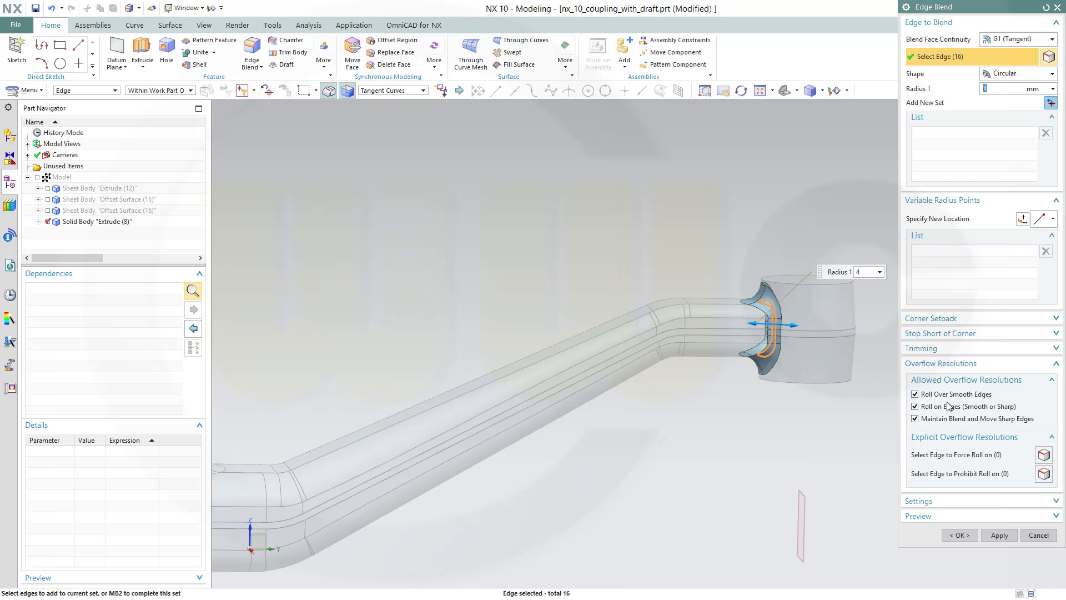
left_click(959, 535)
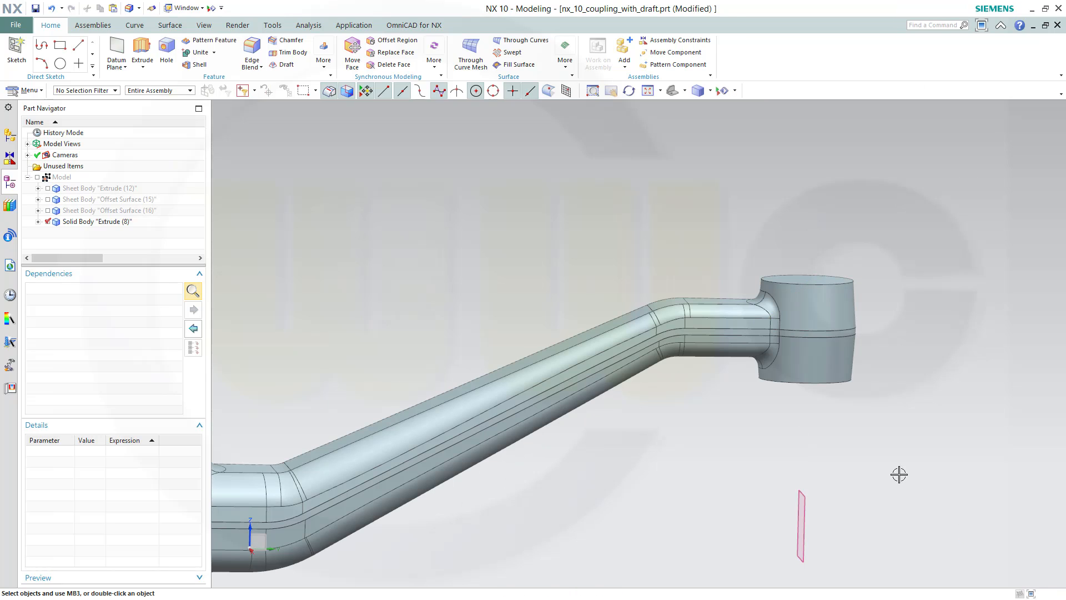
- Cut a simple 30 mm through-body hole centred on the large boss and a concentric through-body hole in the small boss
scroll(538, 356, "up", 4)
middle_click_drag(424, 377, 538, 324)
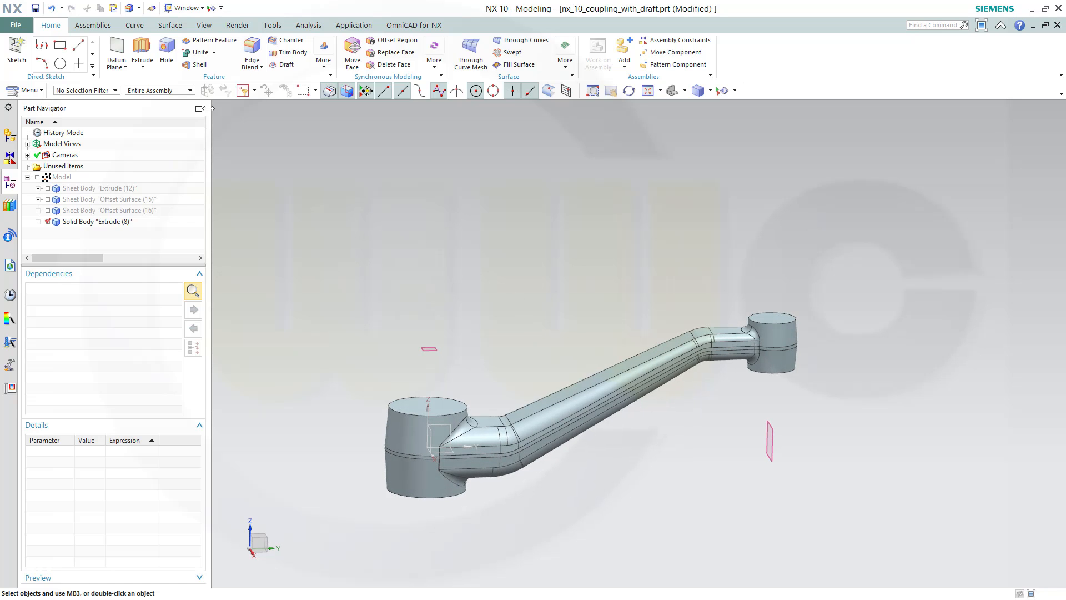
left_click(460, 397)
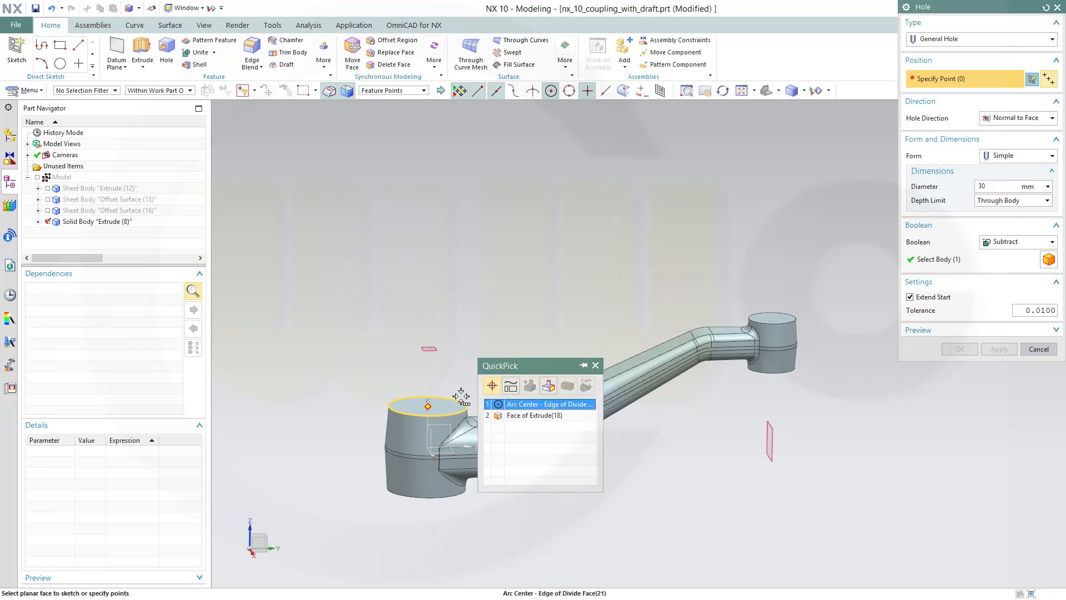
left_click(517, 404)
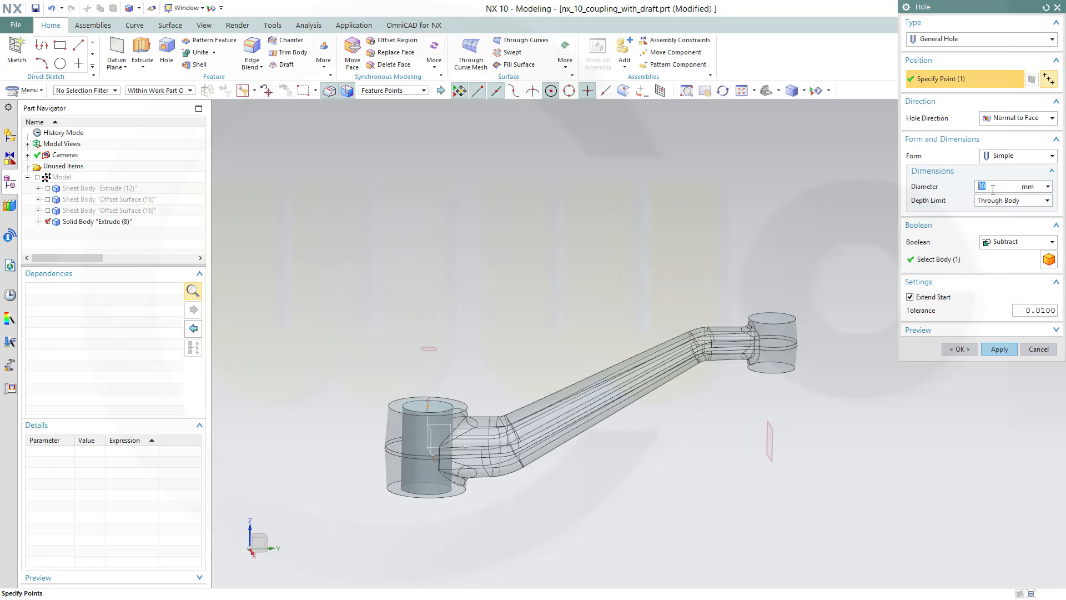
left_click(996, 352)
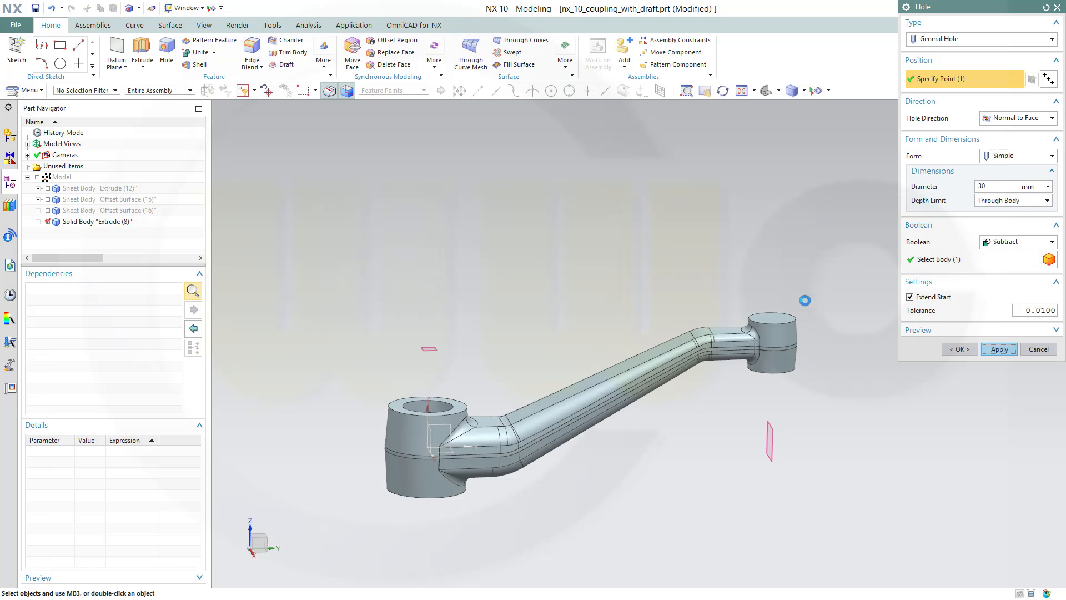
left_click(764, 369)
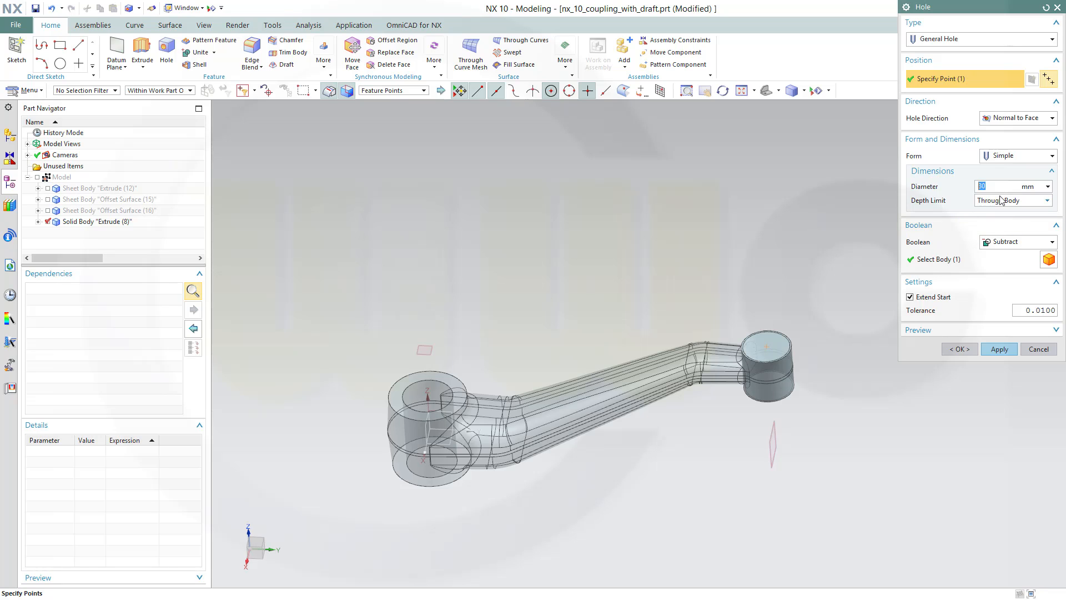
left_click(971, 351)
- Blend the top and bottom outer edges of the small boss with a 4 mm radius
middle_click_drag(578, 331, 599, 305)
scroll(587, 309, "up", 2)
scroll(590, 308, "down", 2)
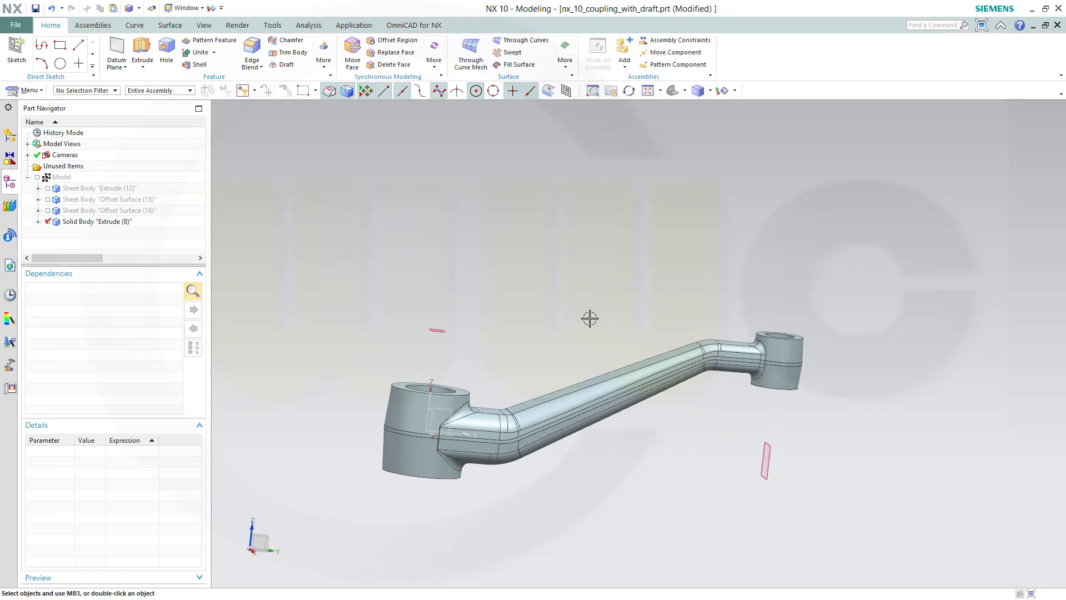
middle_click_drag(599, 344, 583, 362)
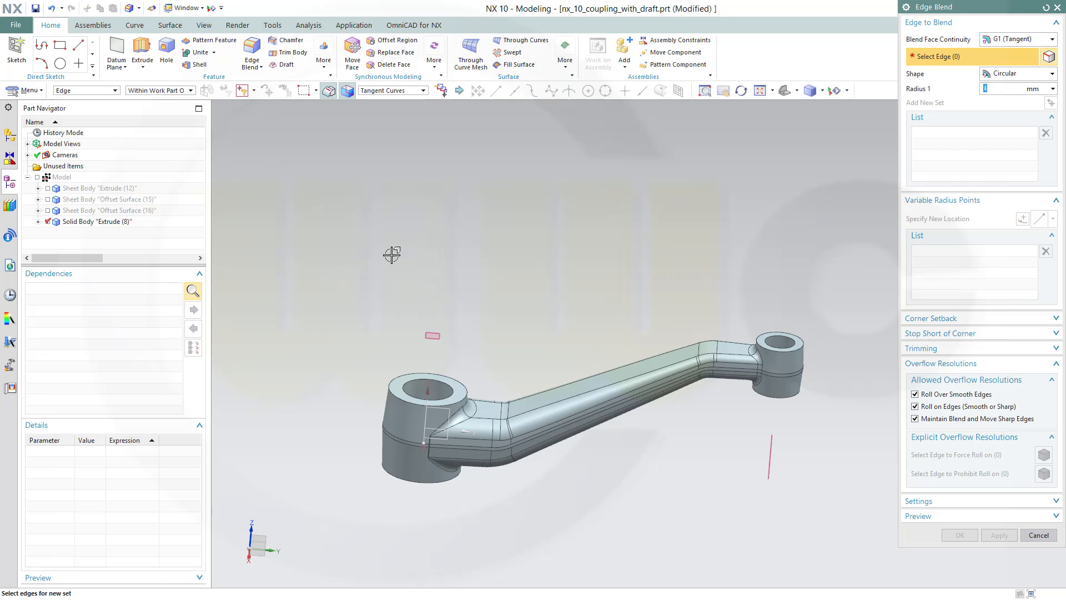
left_click(773, 339)
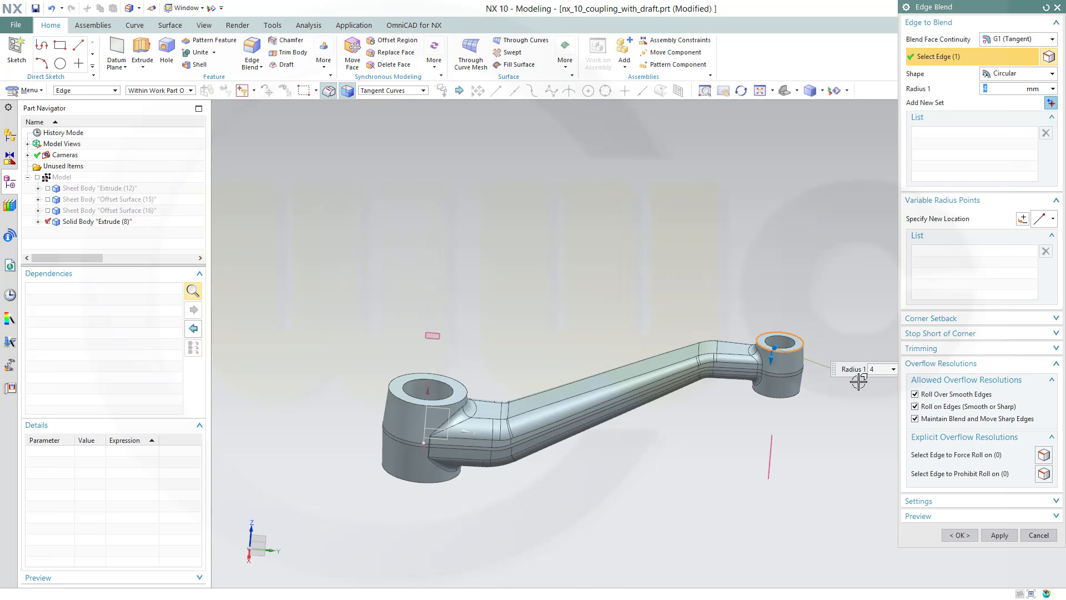
left_click(776, 396)
left_click(998, 535)
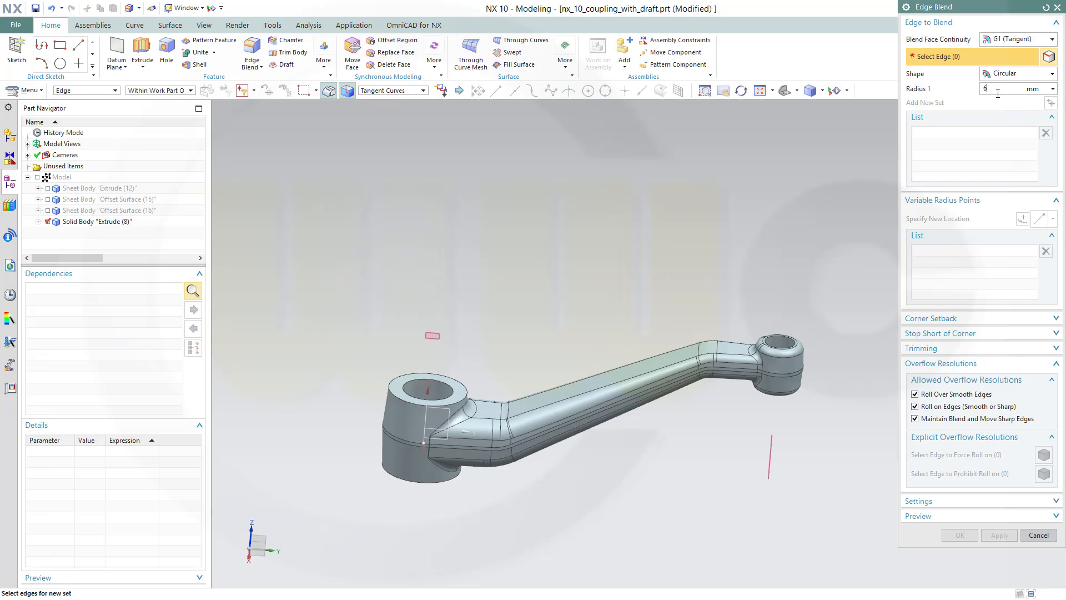
- Blend the outer rim of the large boss with a 6 mm radius
left_click(395, 406)
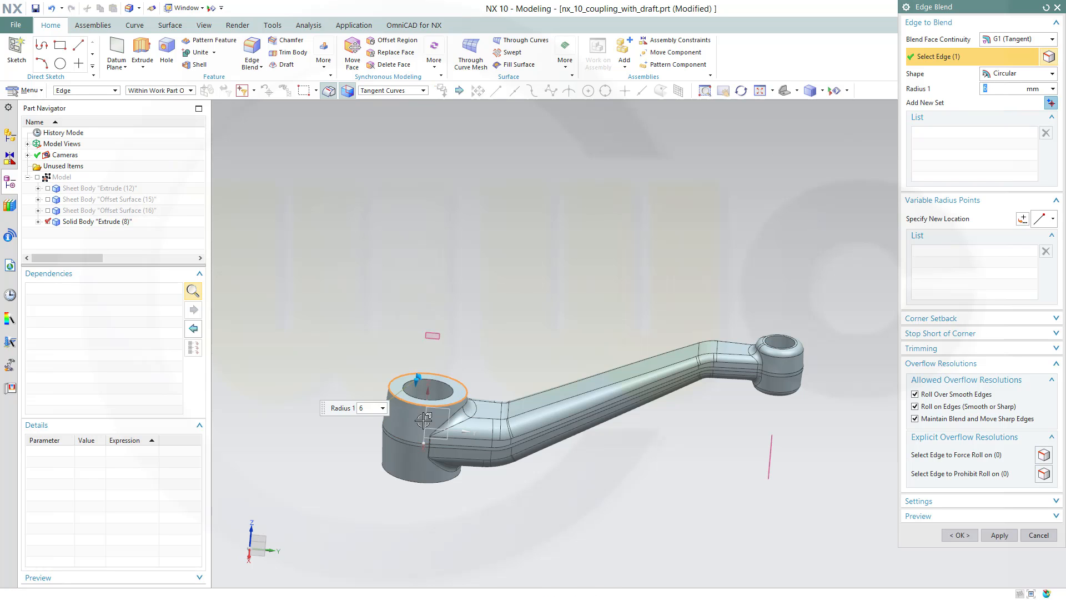
left_click(960, 535)
scroll(486, 364, "up", 5)
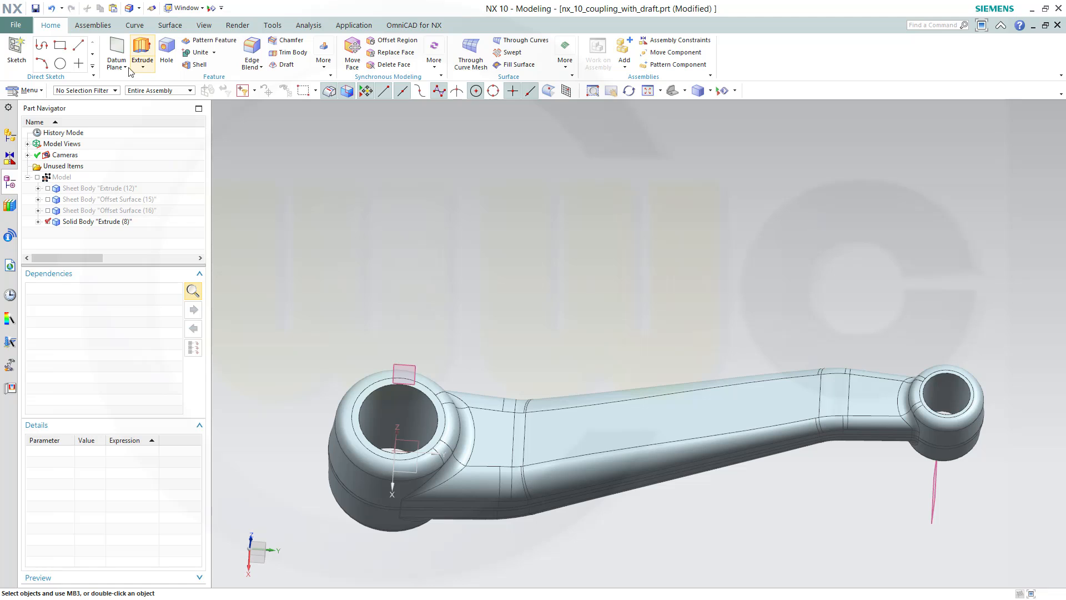
left_click(326, 68)
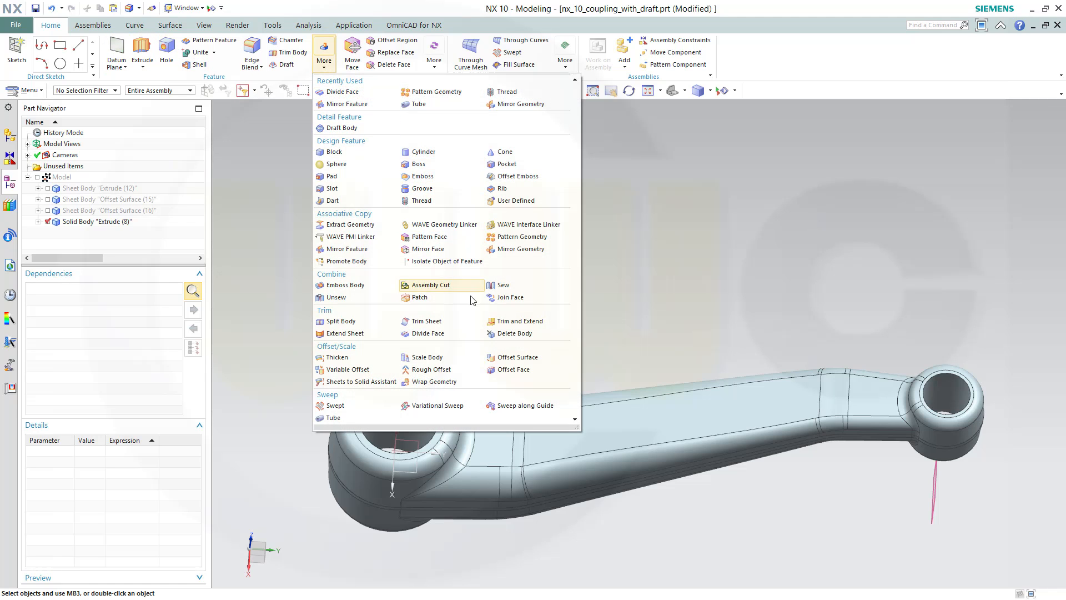
left_click(429, 333)
mouse_move(571, 326)
middle_mouse_down()
mouse_move(574, 288)
mouse_move(562, 315)
middle_mouse_up()
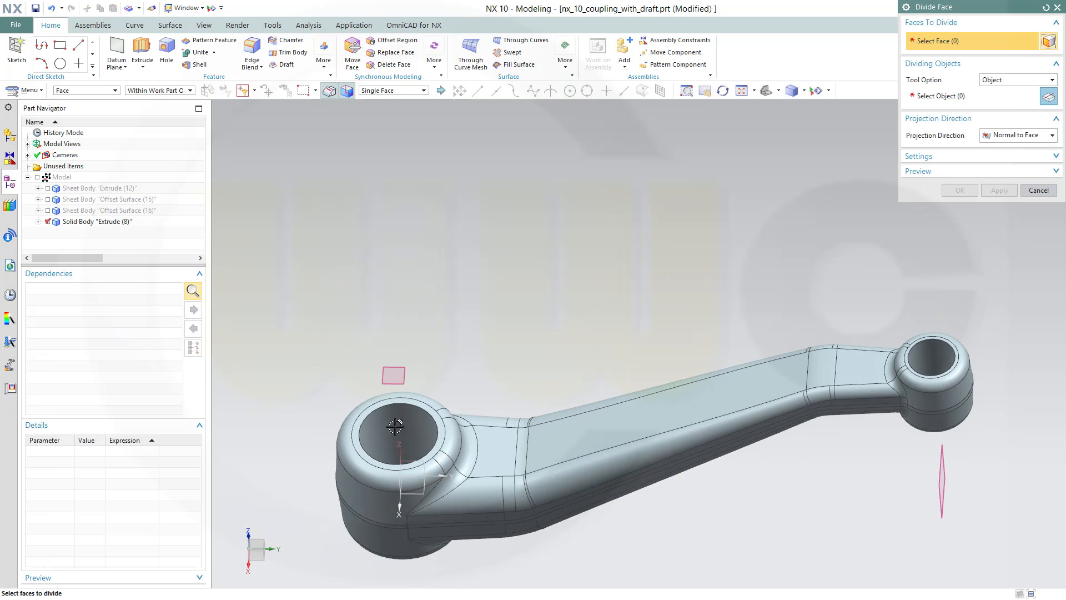
left_click(394, 424)
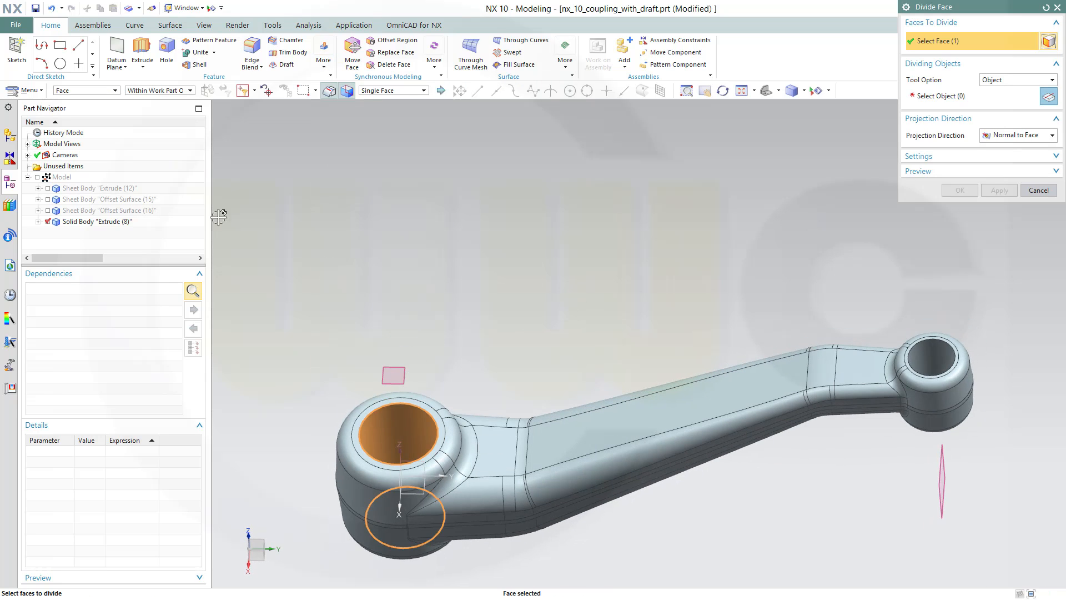
right_click(76, 129)
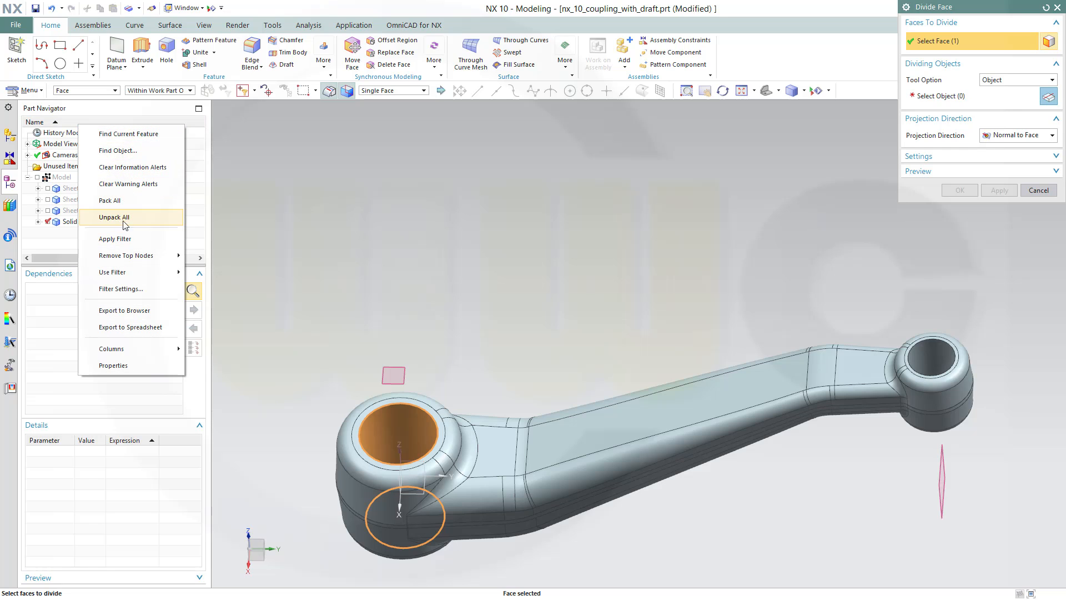
right_click(66, 123)
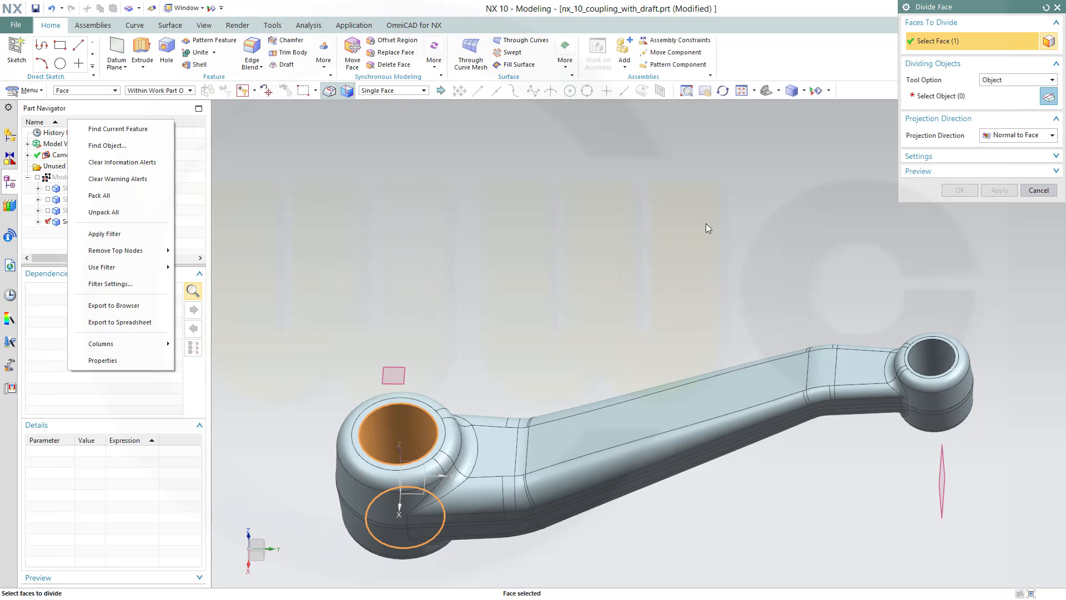
left_click(716, 176)
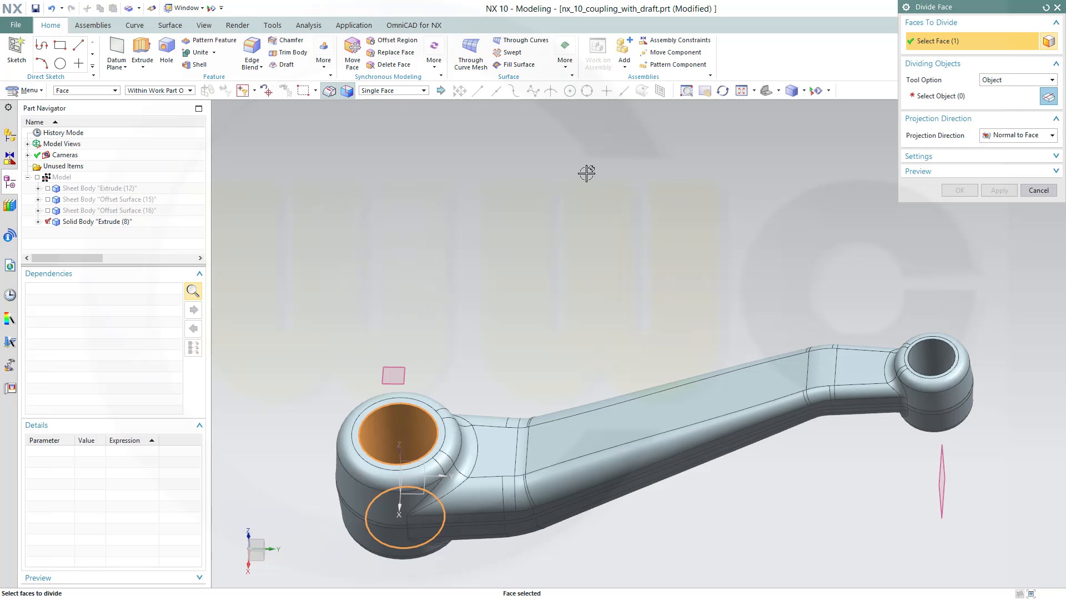
left_click(1039, 190)
- Switch the part history to timestamp order and go to the start of the model history
right_click(83, 124)
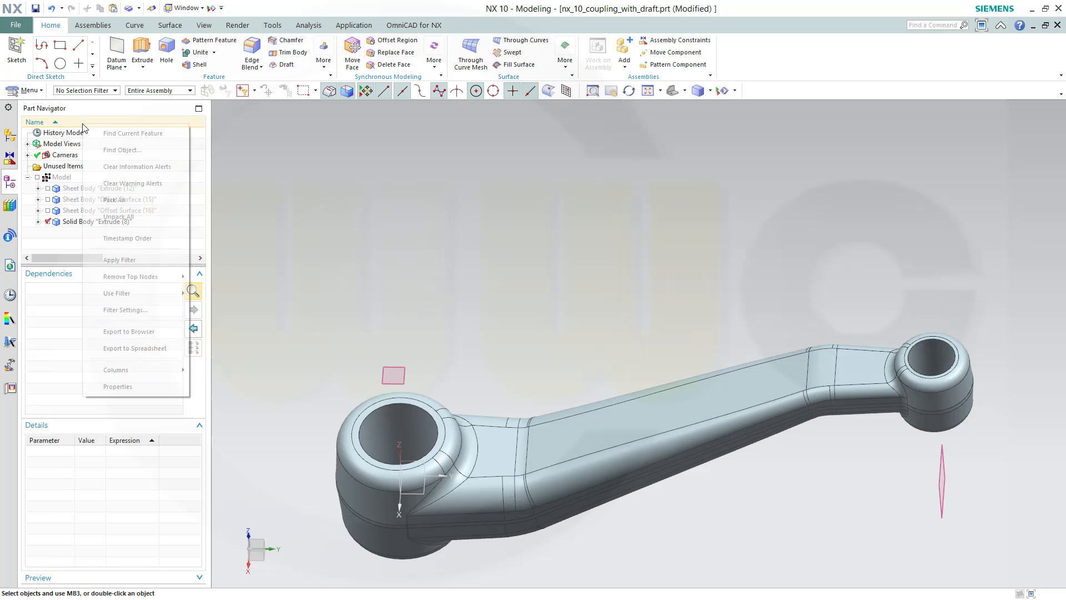
left_click(139, 238)
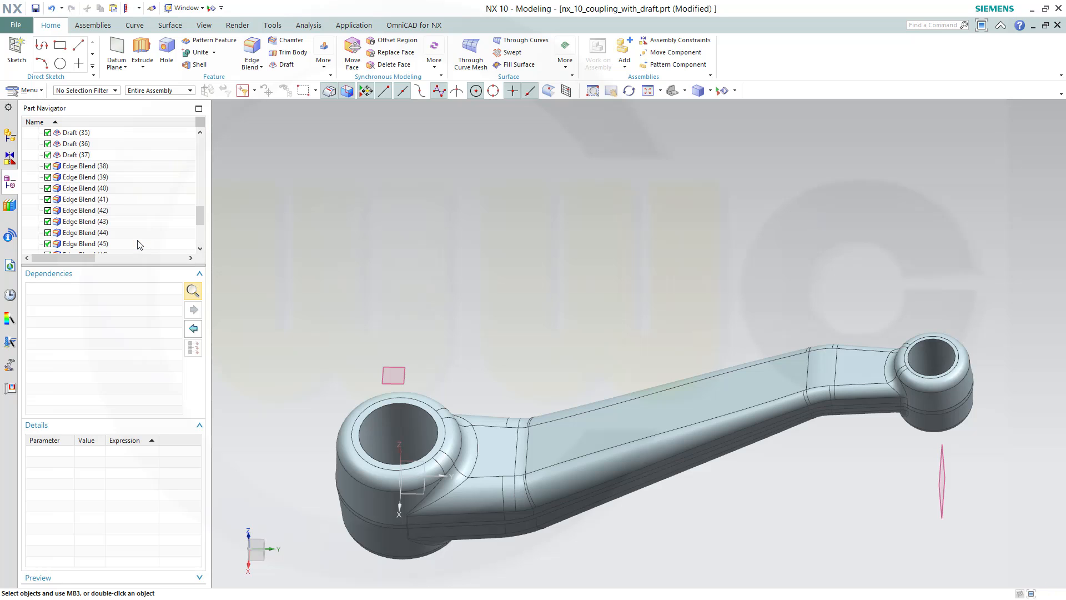
left_click_drag(201, 228, 199, 145)
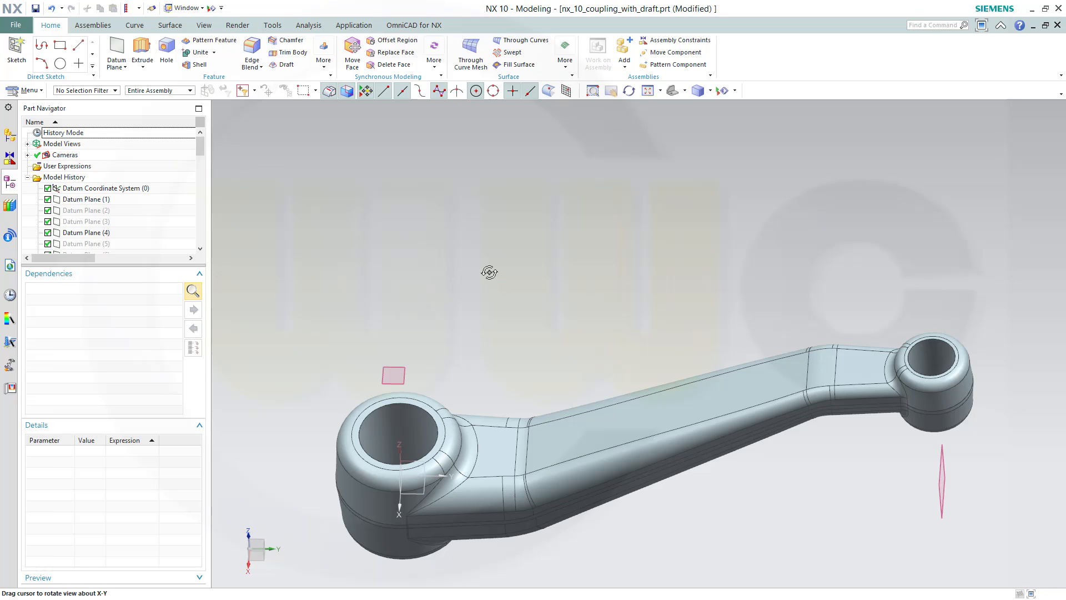
middle_click_drag(488, 271, 452, 254)
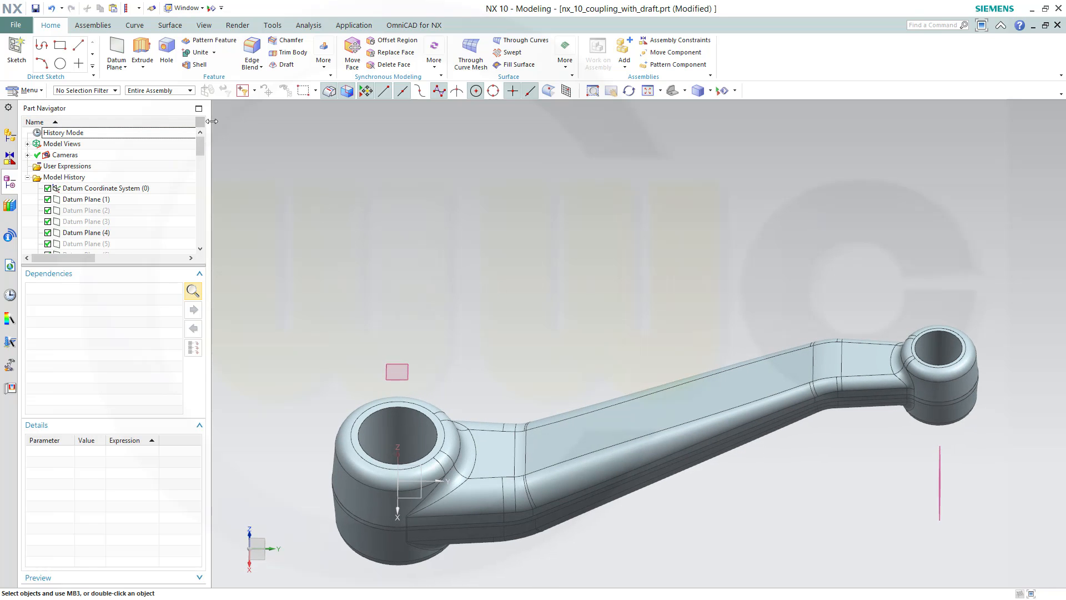
- Show the hidden datum planes 2, 3, 5 and 6 from the model history
left_click(86, 214)
left_click(91, 222, "ctrl")
right_click(91, 222)
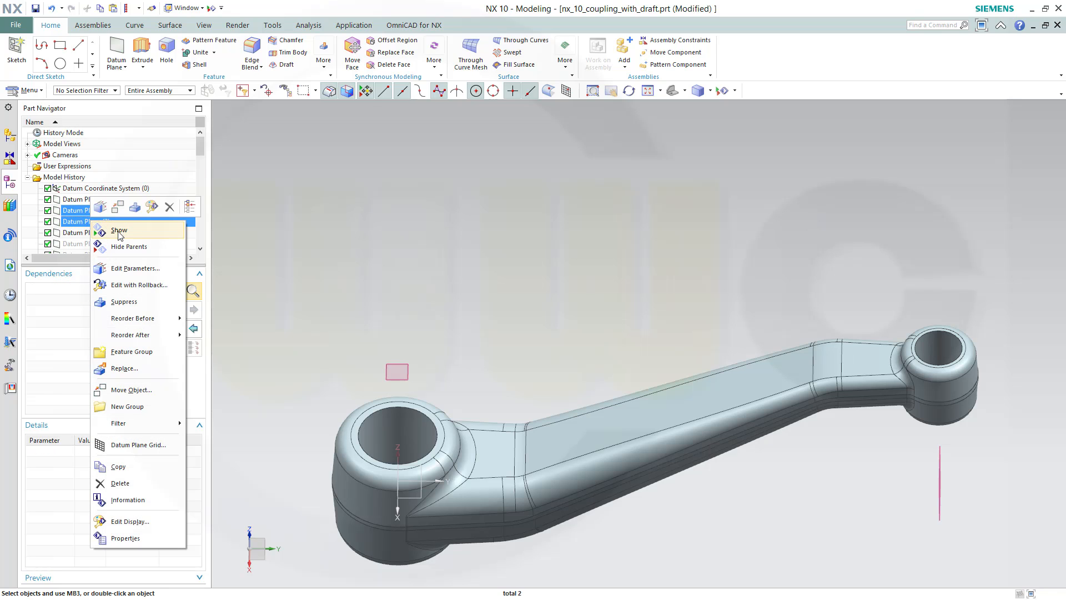
left_click(126, 233)
scroll(112, 234, "down", 2)
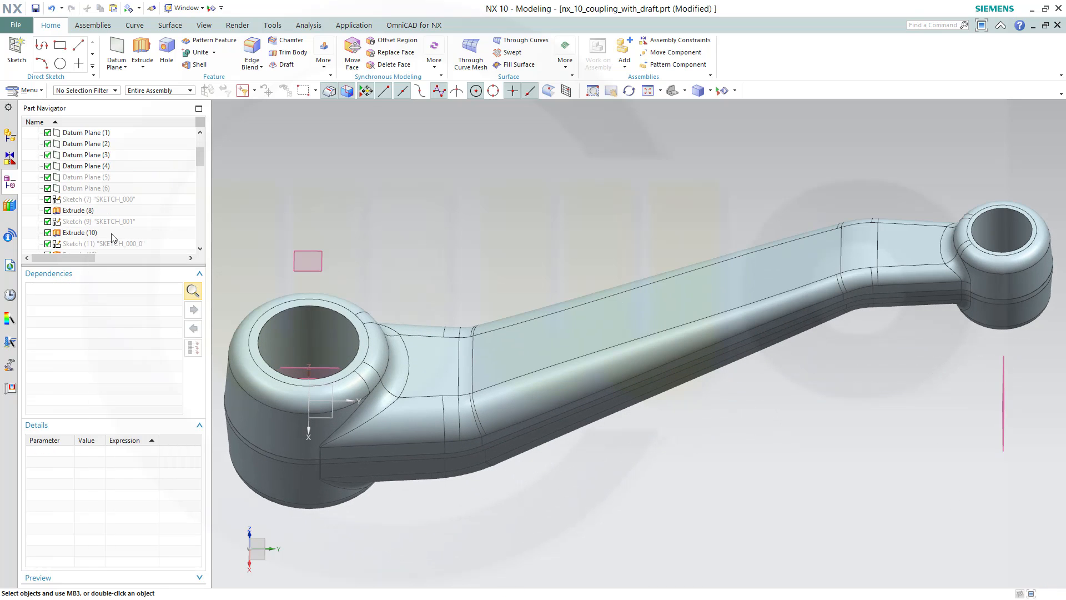
left_click(97, 178)
left_click(89, 188, "ctrl")
right_click(92, 188)
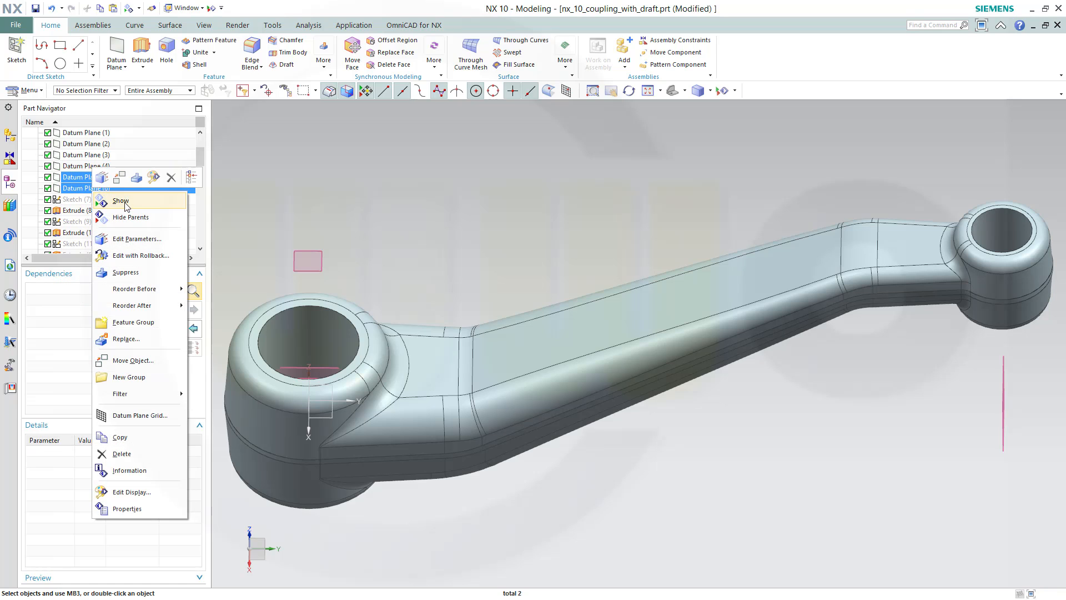
left_click(127, 201)
scroll(275, 204, "up", 2)
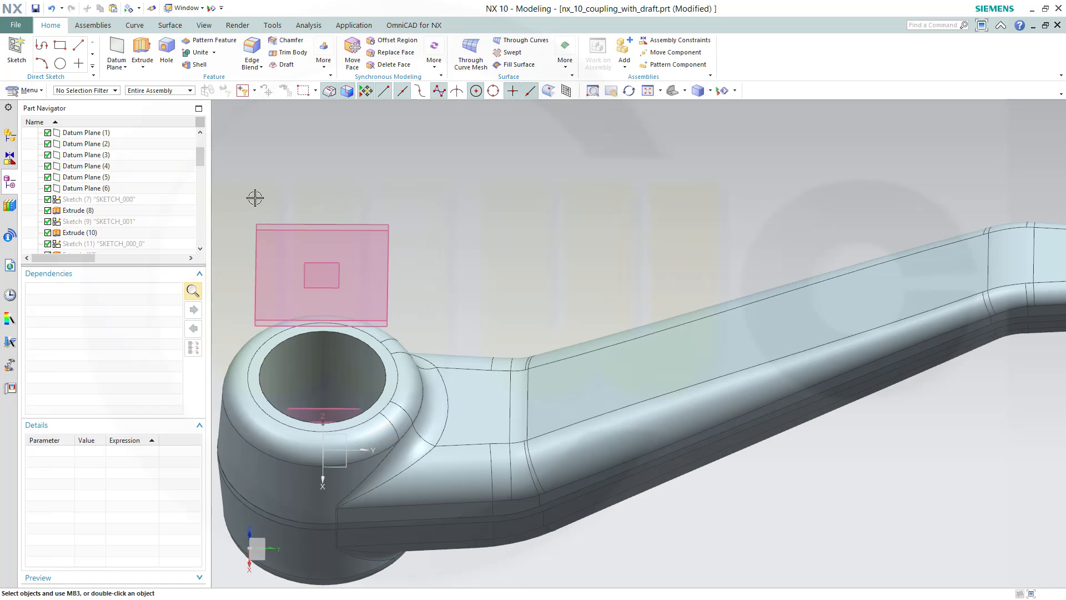
scroll(557, 255, "down", 2)
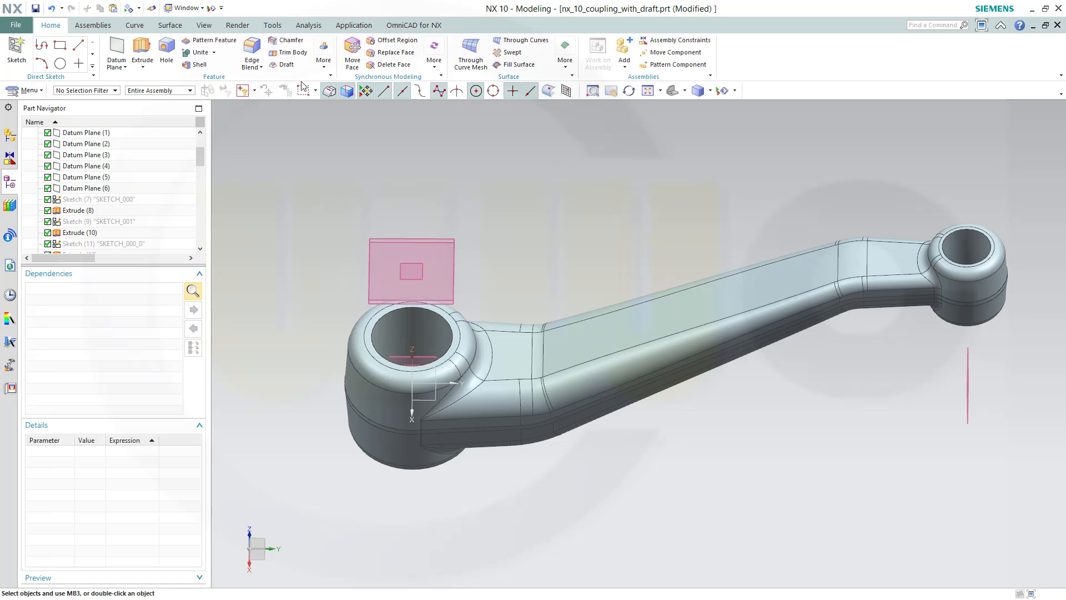
- Divide the large boss's hole face with Datum Plane (2), projecting normal to the face
left_click(325, 61)
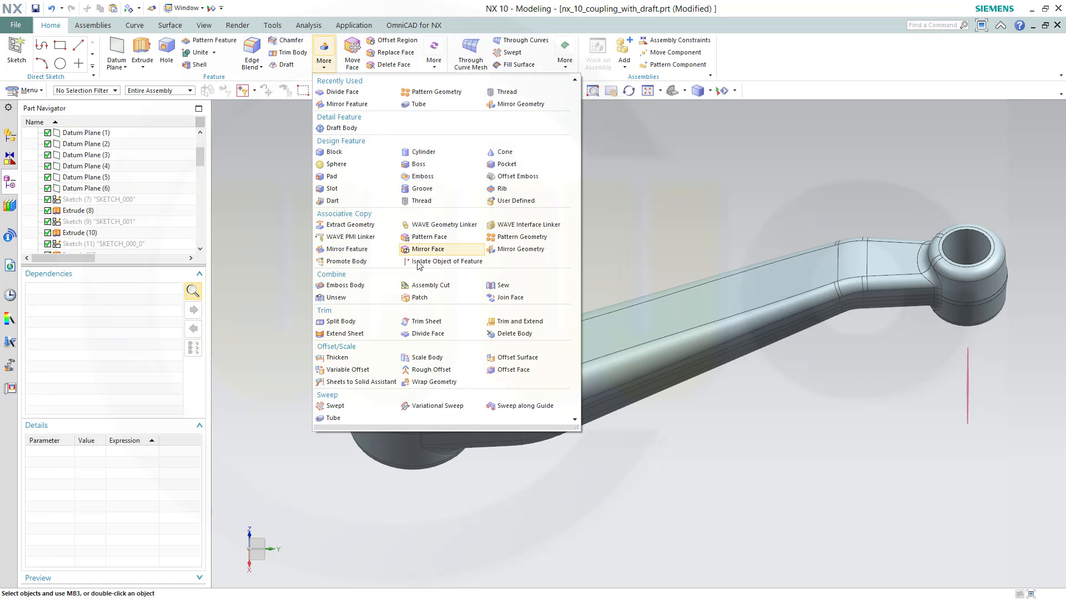
left_click(428, 333)
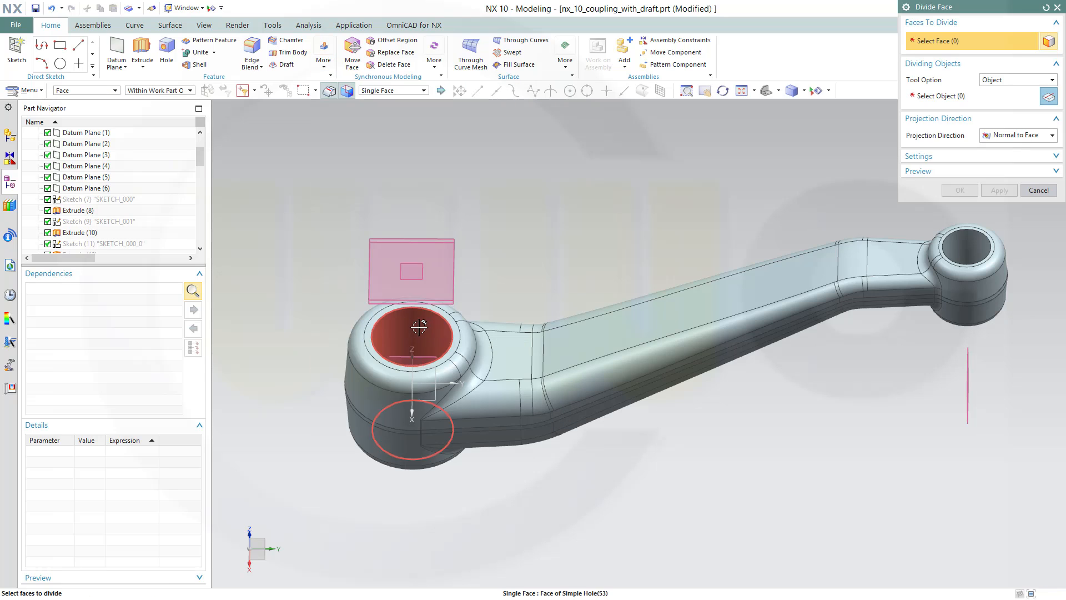
left_click(419, 327)
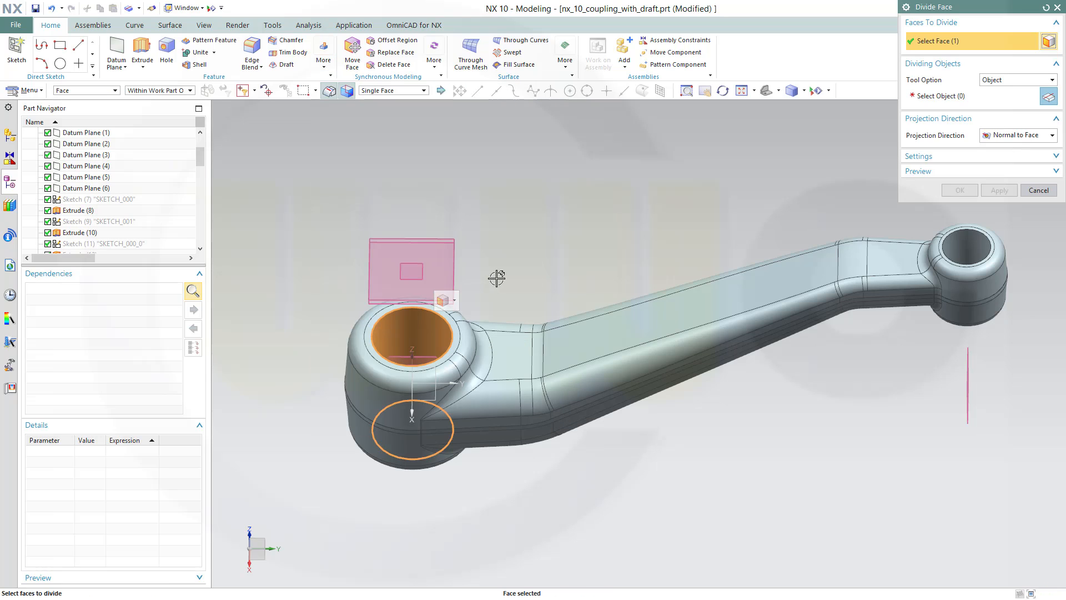
left_click(928, 101)
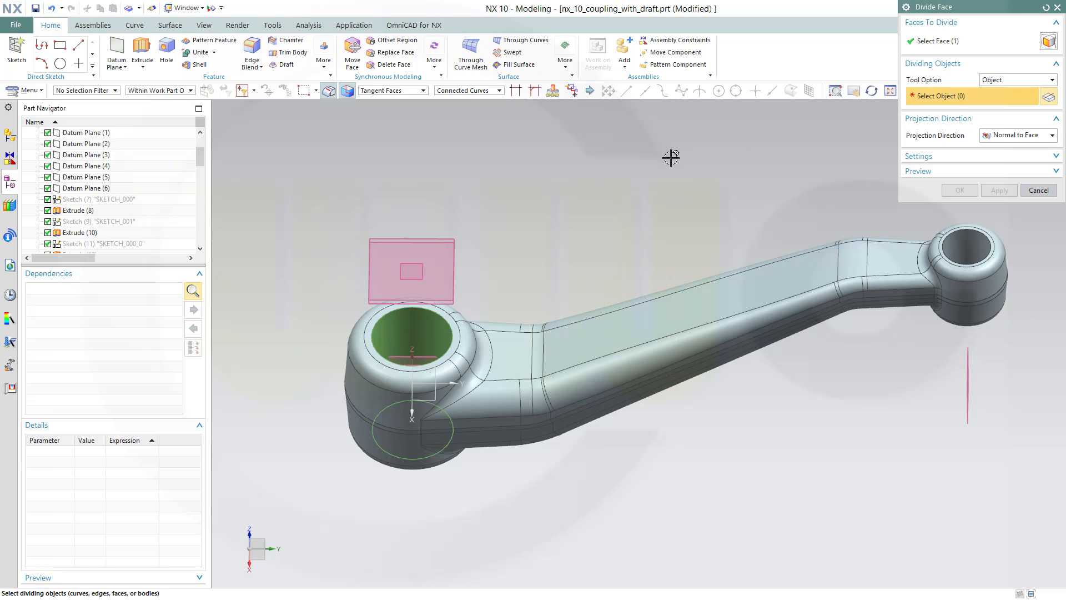
scroll(144, 172, "up", 1)
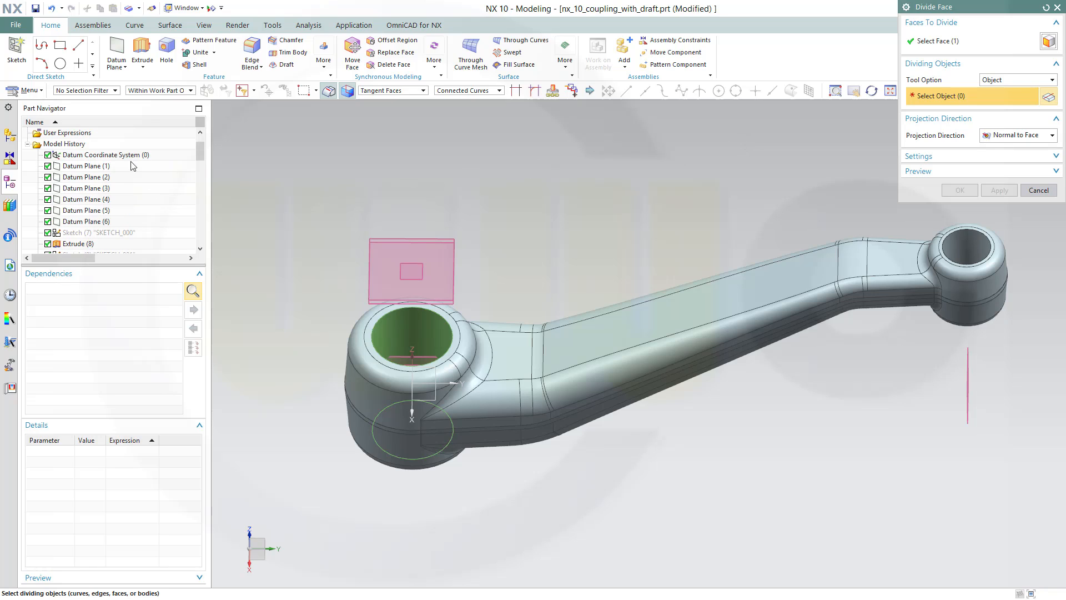
left_click(98, 178)
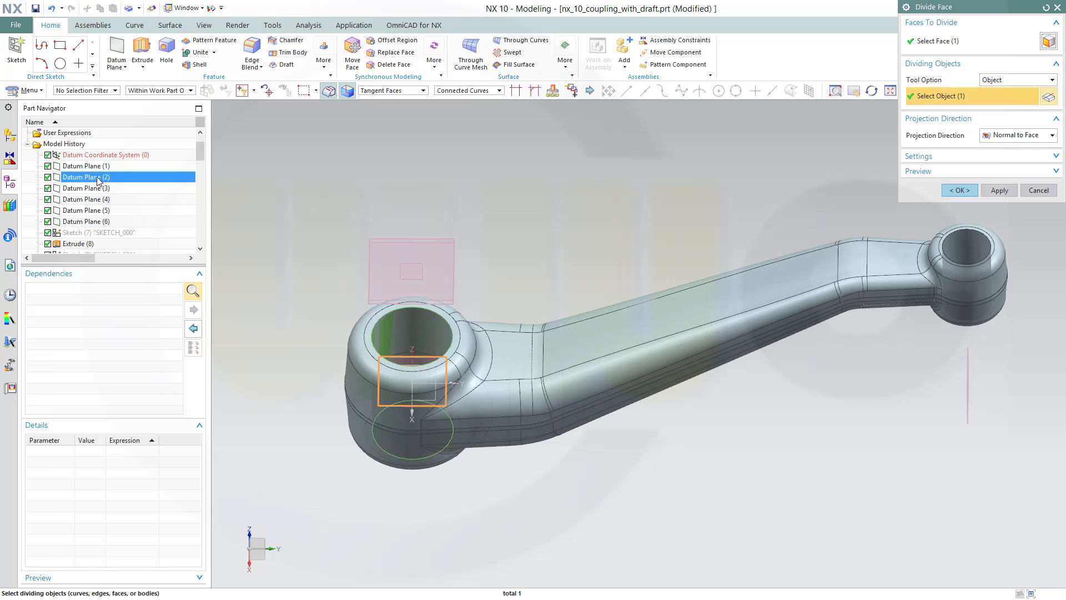
left_click(1002, 193)
- Divide the lower portion of the large boss's already divided hole face with Datum Plane (3)
middle_click_drag(547, 274, 550, 289)
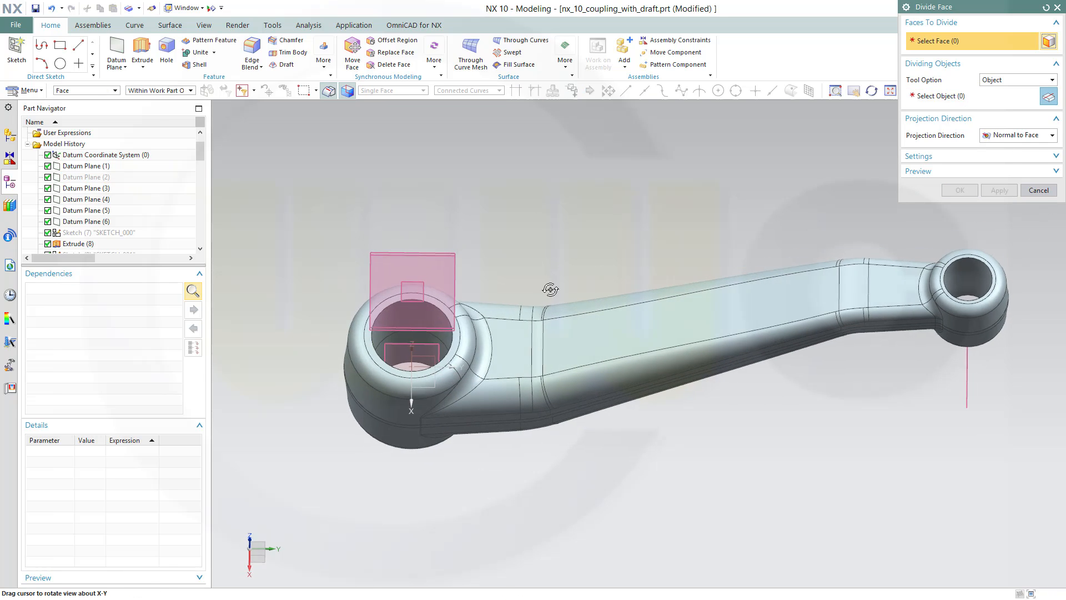
scroll(508, 305, "up", 5)
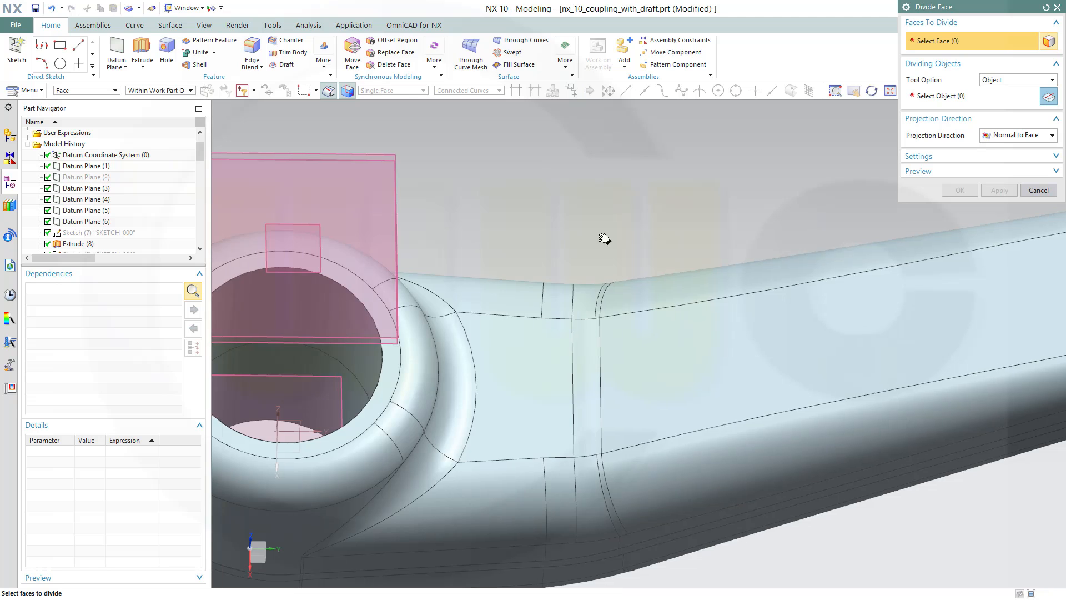
middle_click_drag(605, 239, 771, 205, "shift")
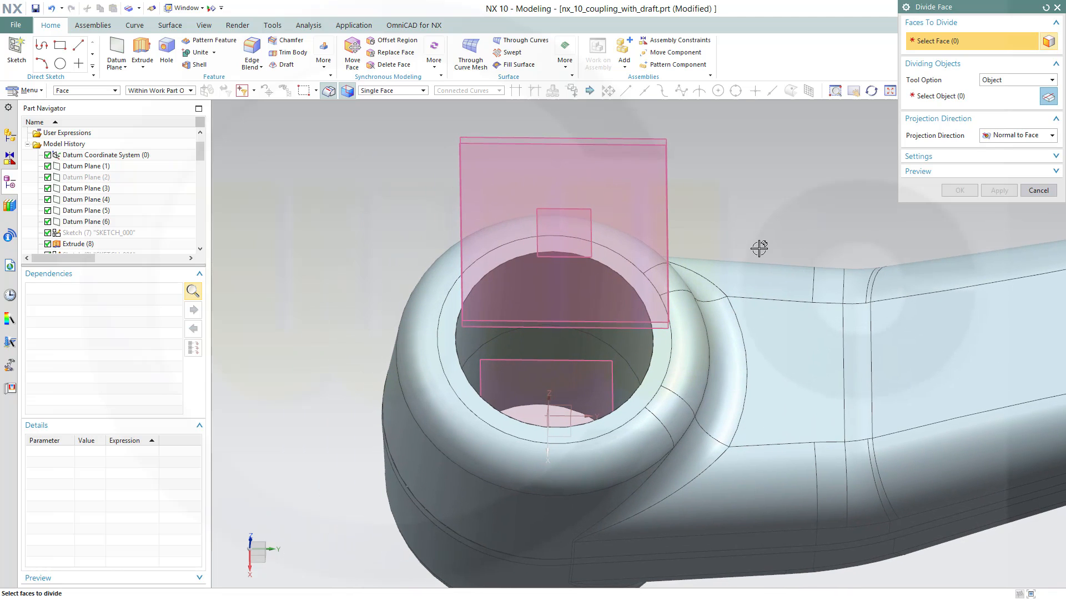
left_click(545, 347)
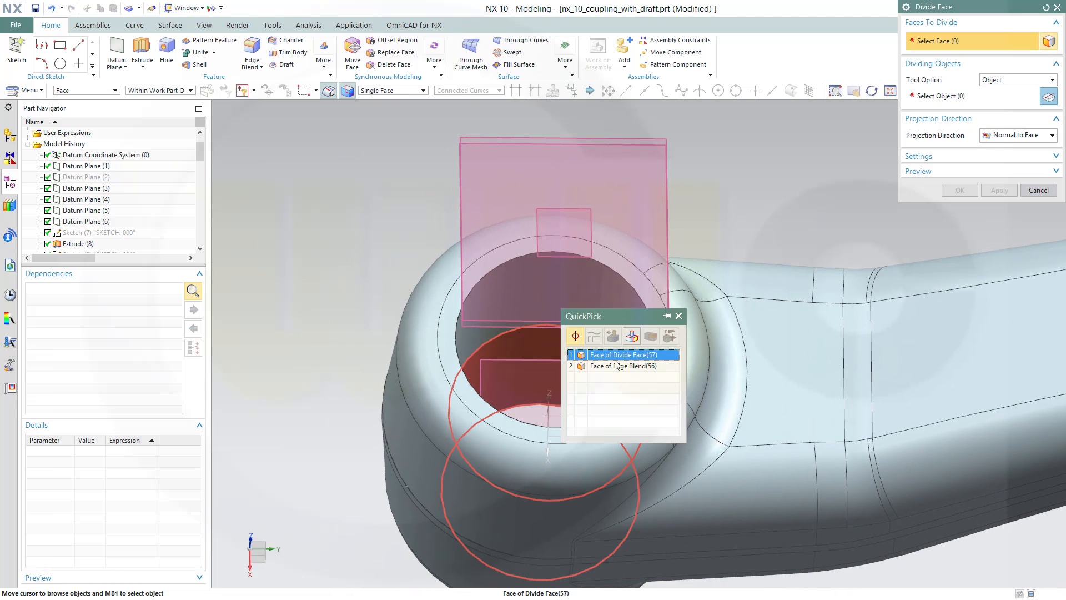
left_click(609, 356)
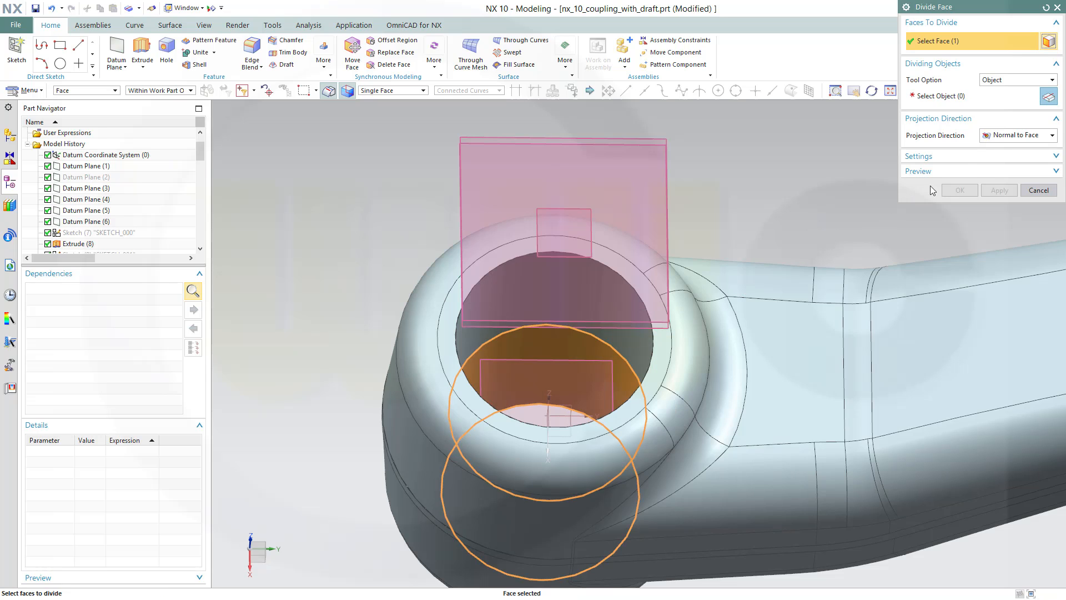
left_click(940, 97)
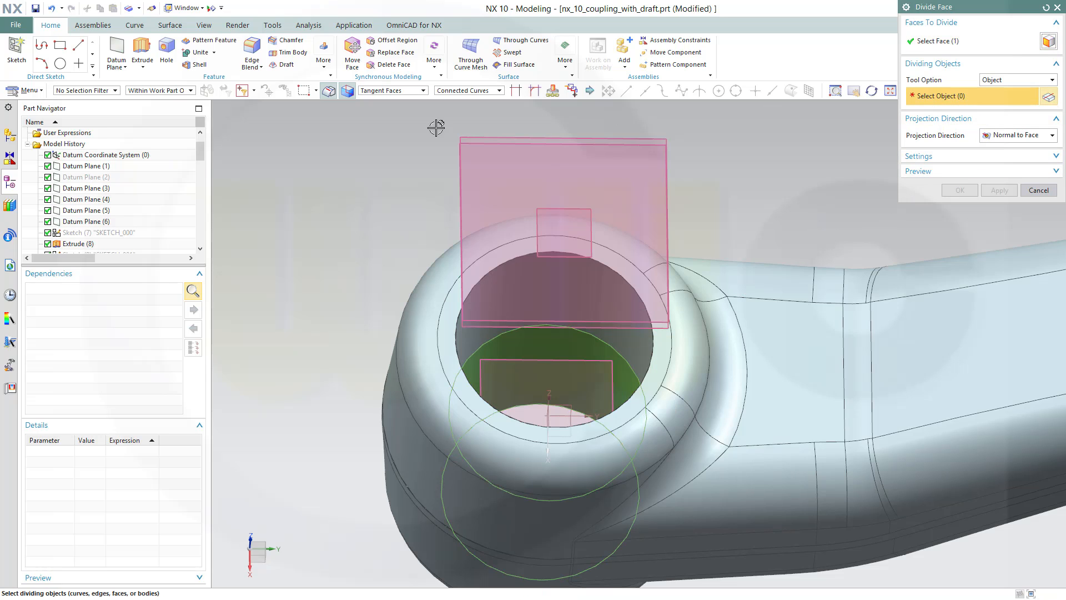
left_click(90, 189)
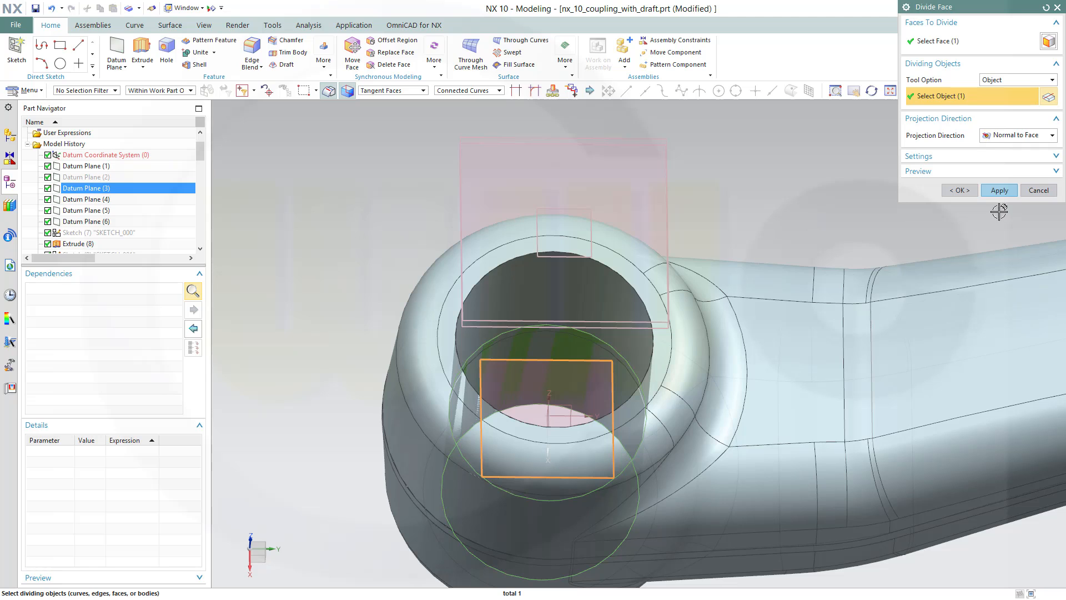
left_click(1001, 192)
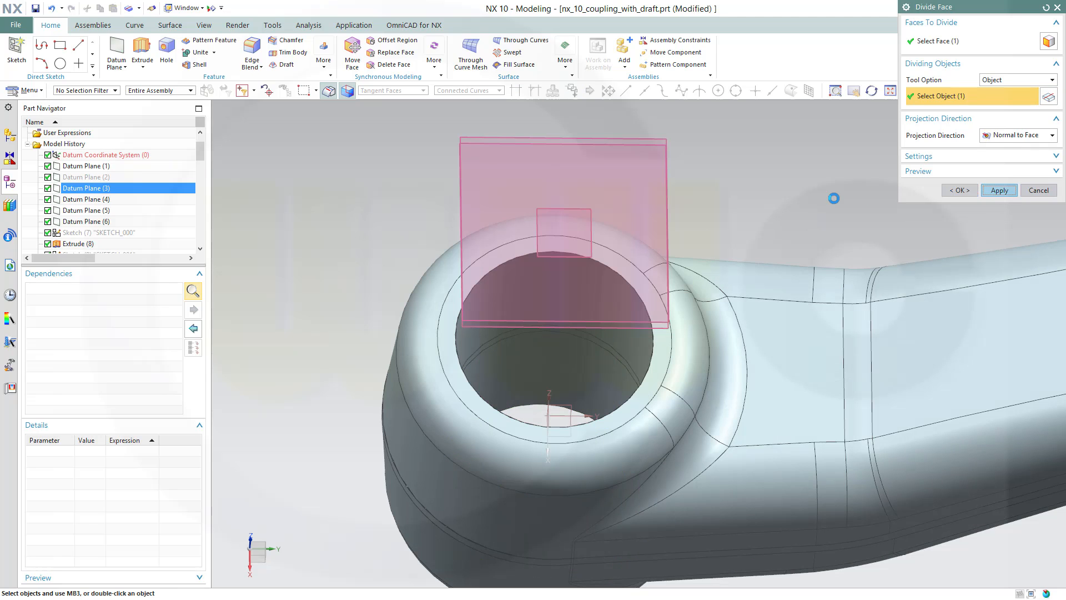
- Divide the small boss's hole face with Datum Plane (5), projecting normal to the face
scroll(800, 243, "down", 5)
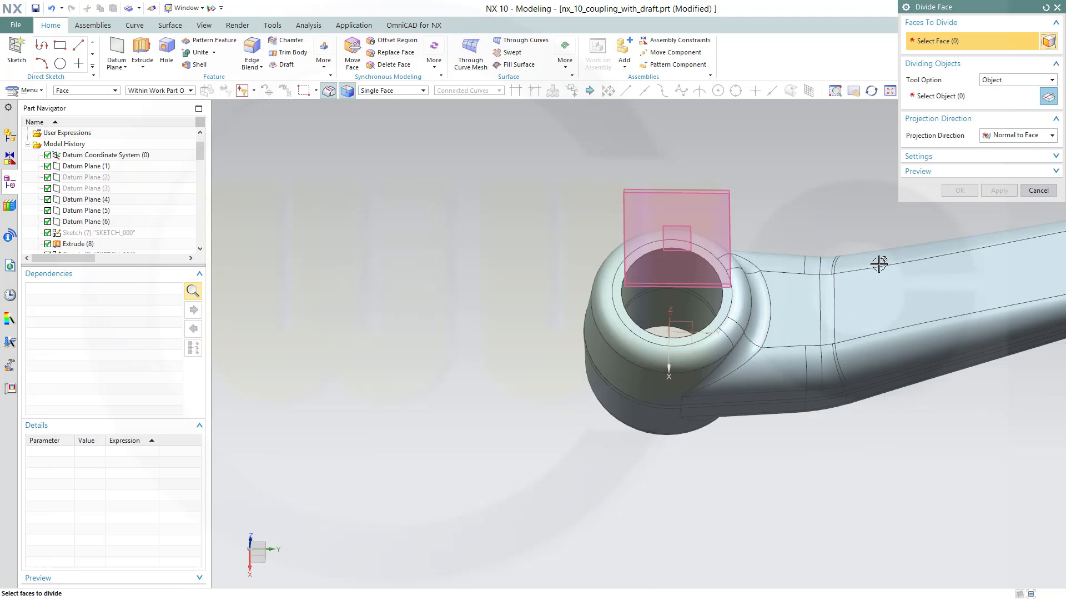
scroll(745, 318, "up", 4)
scroll(781, 309, "down", 2)
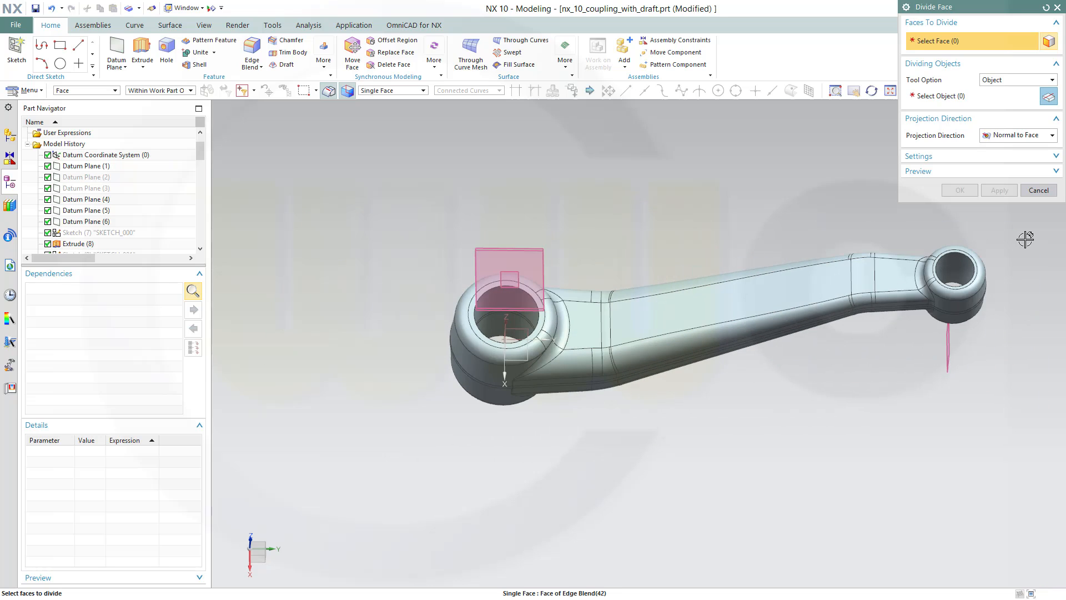
scroll(1024, 241, "up", 2)
left_click(917, 297)
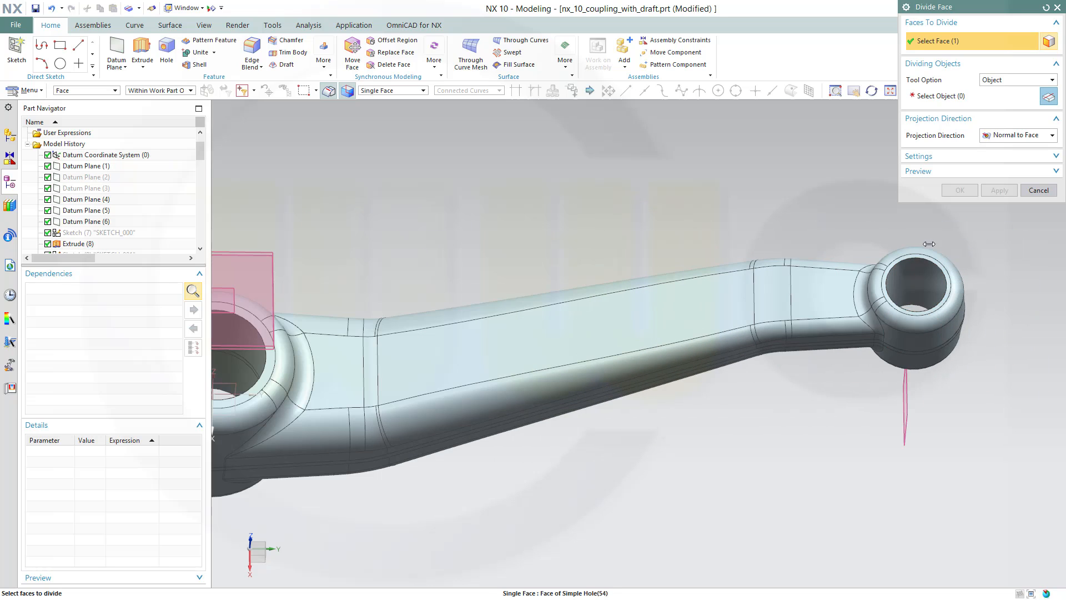
left_click(926, 98)
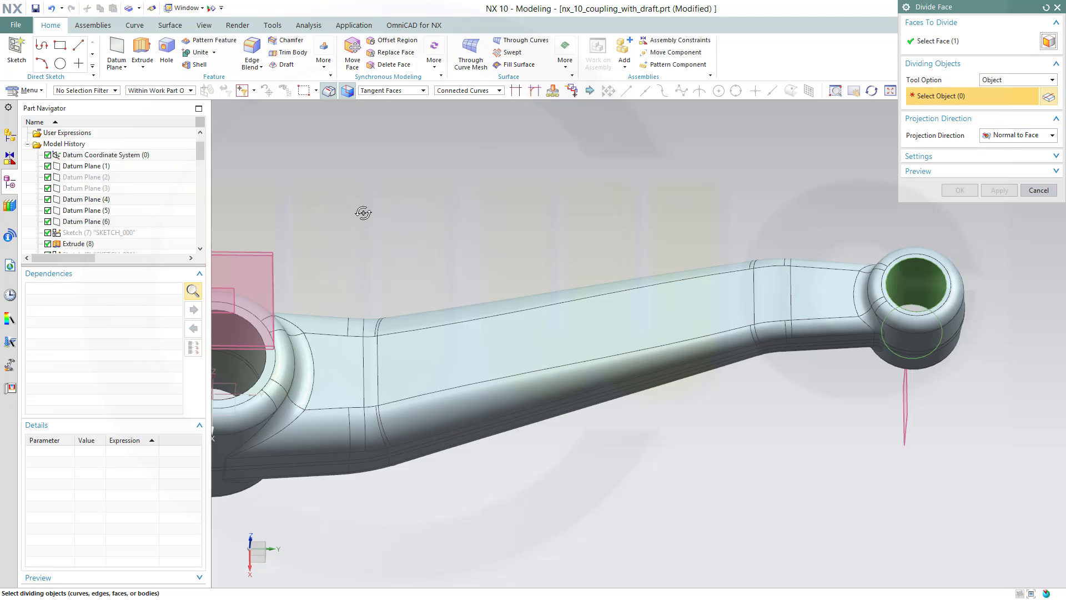
mouse_move(362, 211)
middle_mouse_down()
mouse_move(361, 198)
mouse_move(344, 202)
middle_mouse_up()
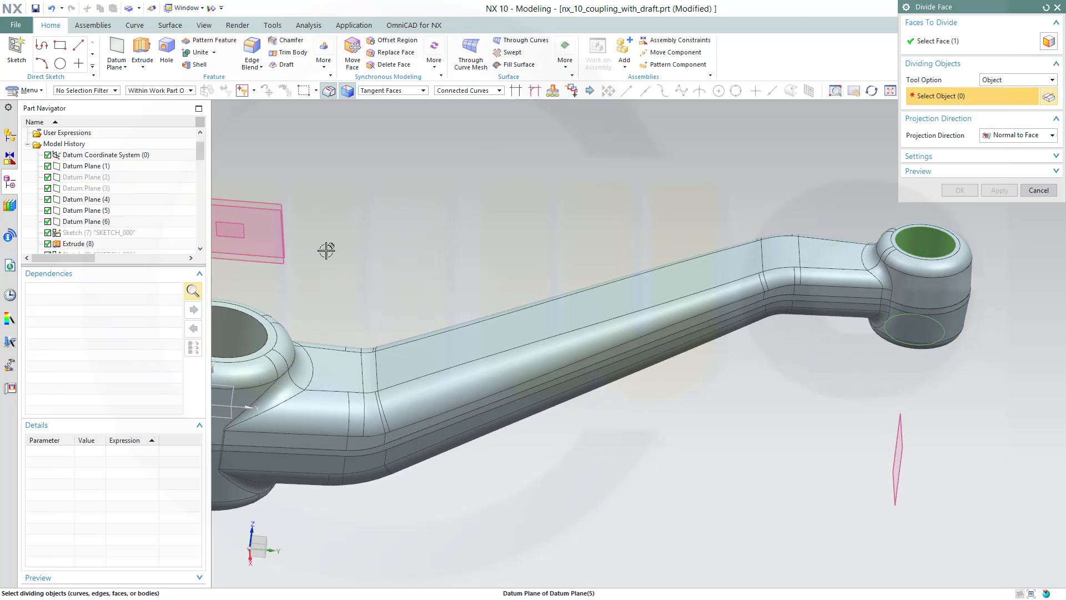
left_click(265, 239)
left_click(992, 194)
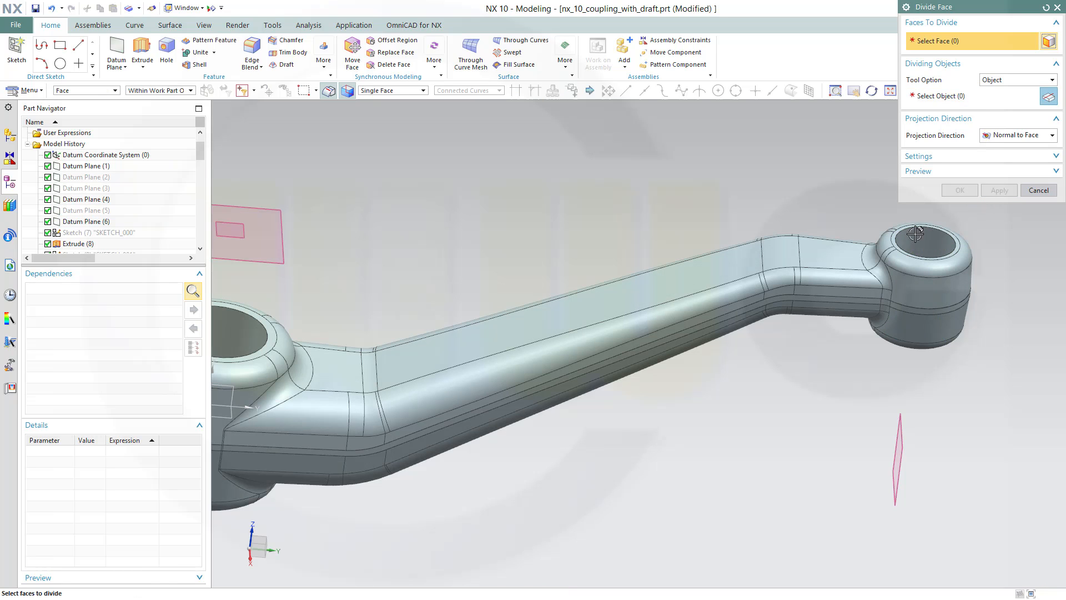
- Divide the lower portion of the small boss's already divided hole face with Datum Plane (6), projecting normal to the face
middle_click_drag(750, 264, 749, 273)
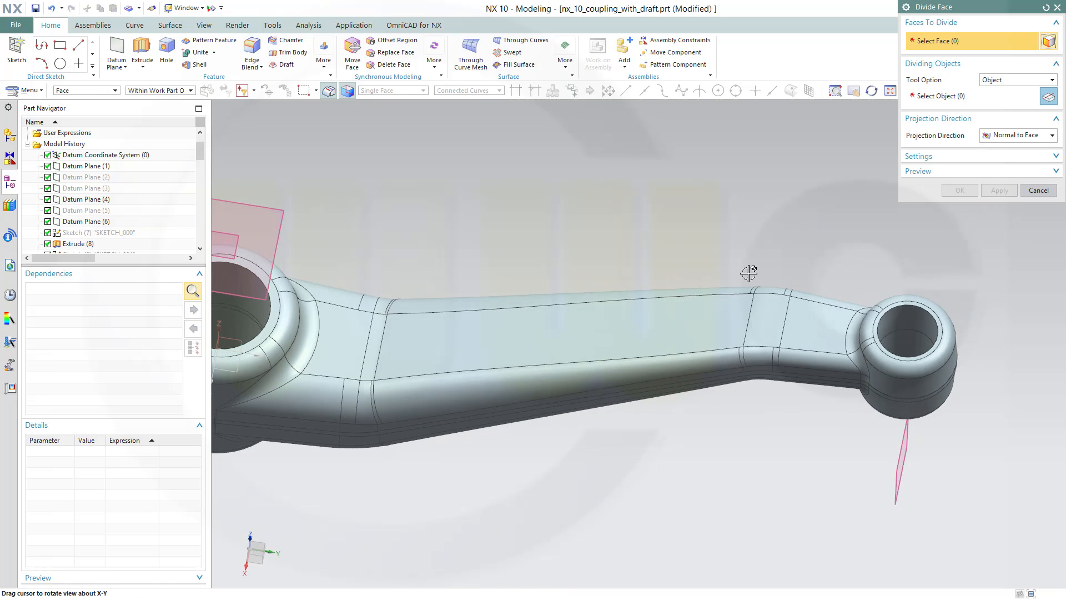
left_click(914, 348)
left_click(944, 97)
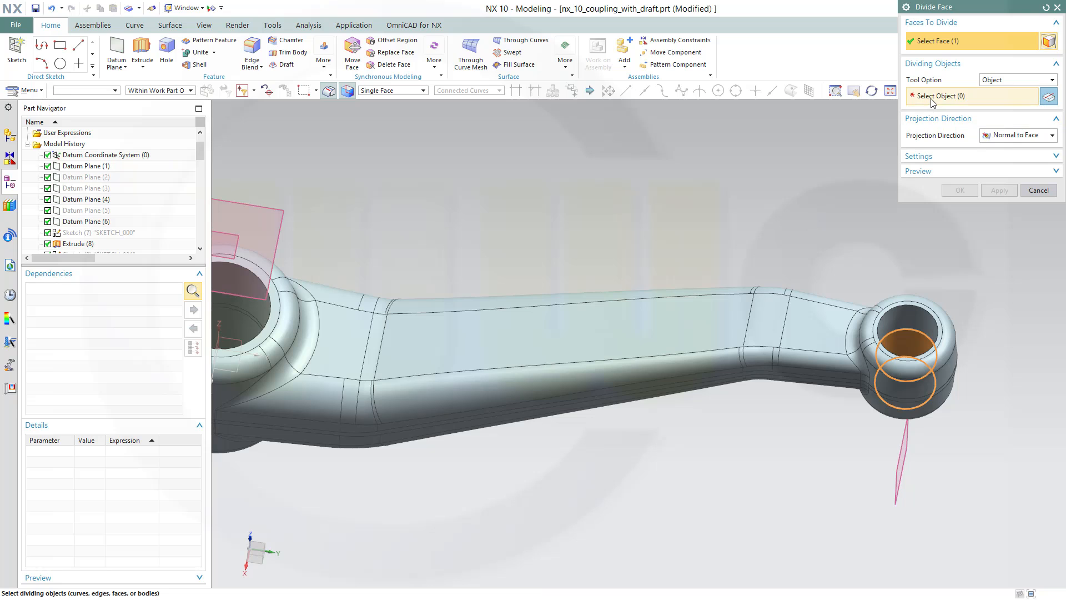
middle_click_drag(481, 228, 445, 183)
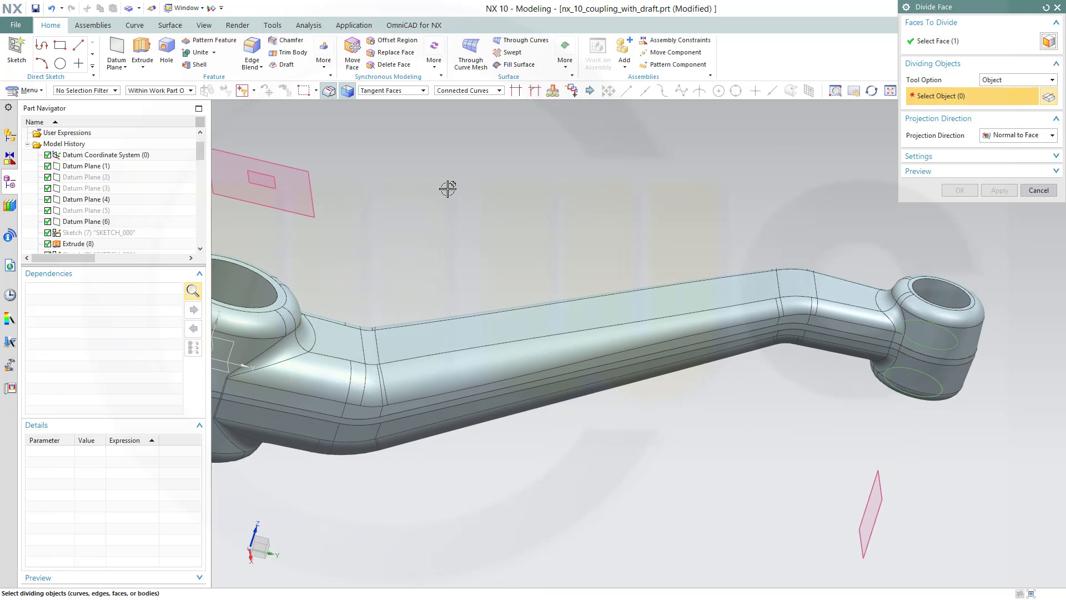
left_click(300, 214)
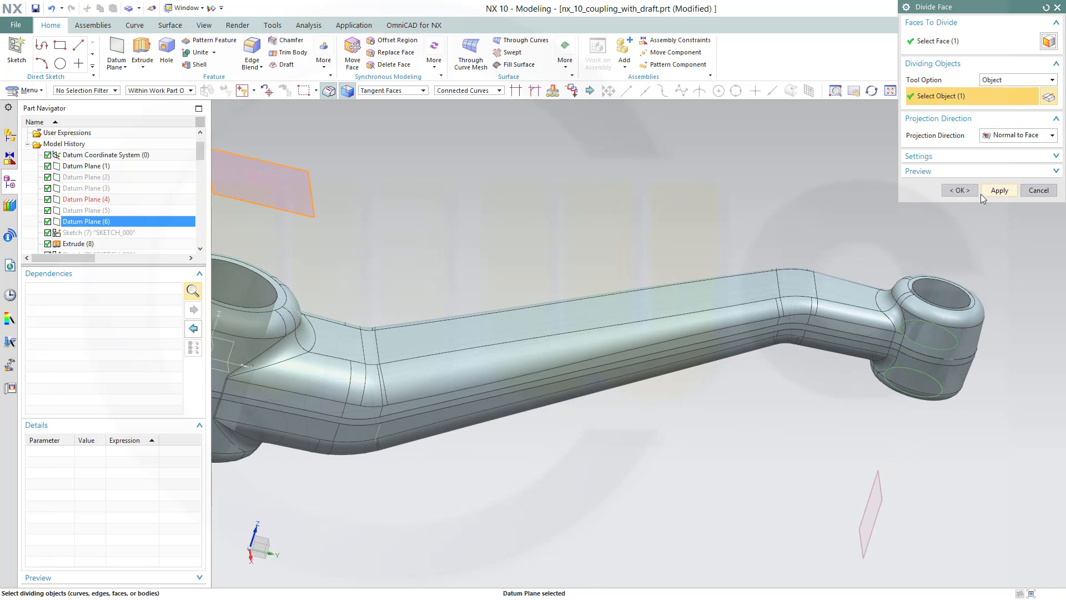
left_click(959, 190)
- Draft the upper section of the large boss's hole by 4° along Z, keeping its lower dividing edge stationary
middle_click_drag(399, 284, 457, 285)
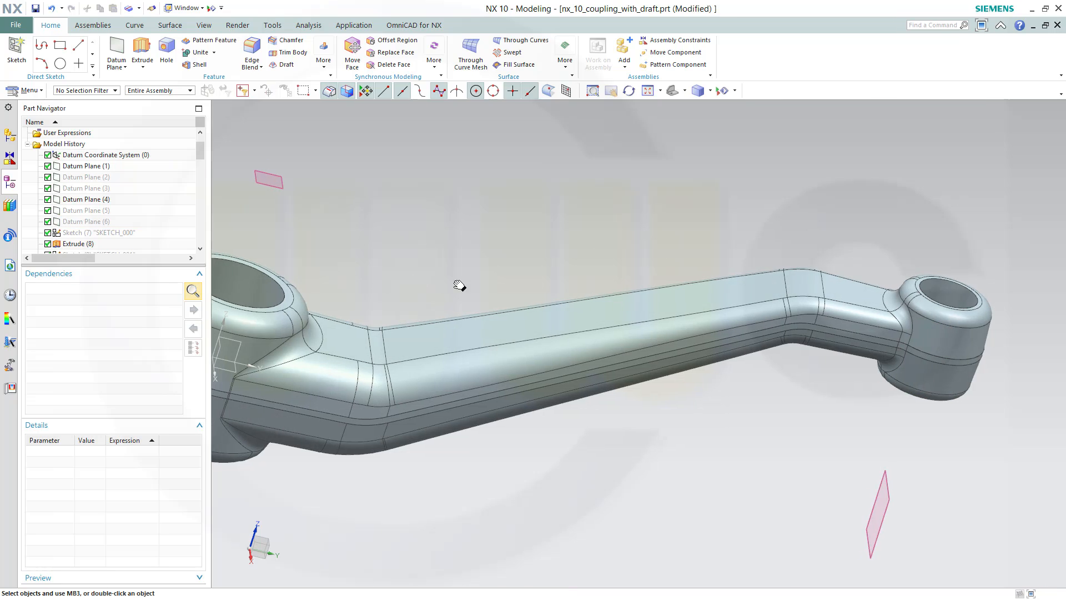
scroll(595, 274, "up", 5)
mouse_move(595, 273)
middle_mouse_down()
mouse_move(582, 306)
mouse_move(594, 257)
middle_mouse_up()
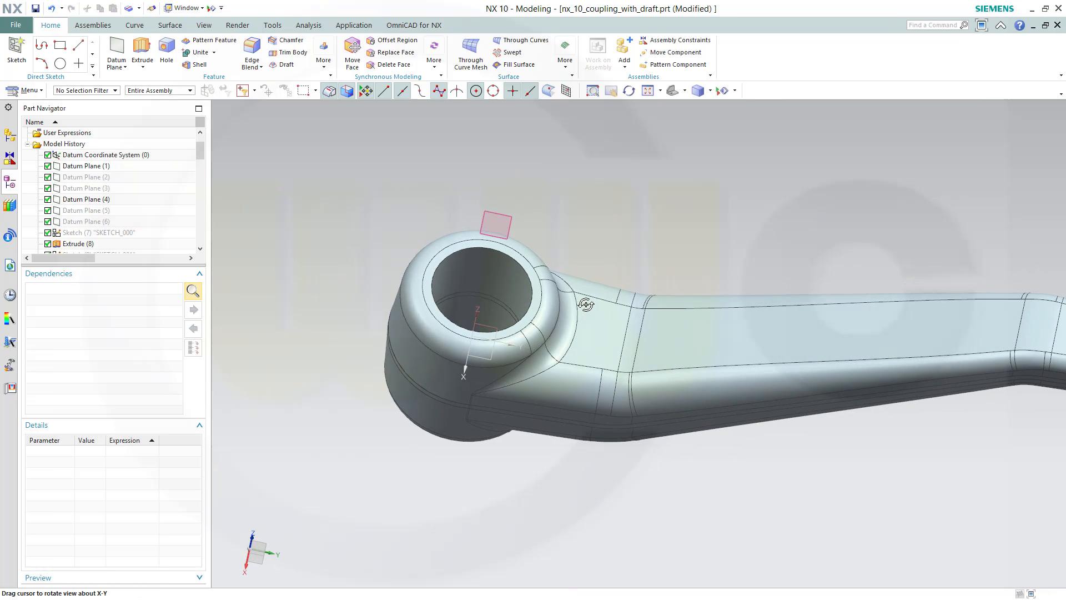
scroll(595, 257, "up", 2)
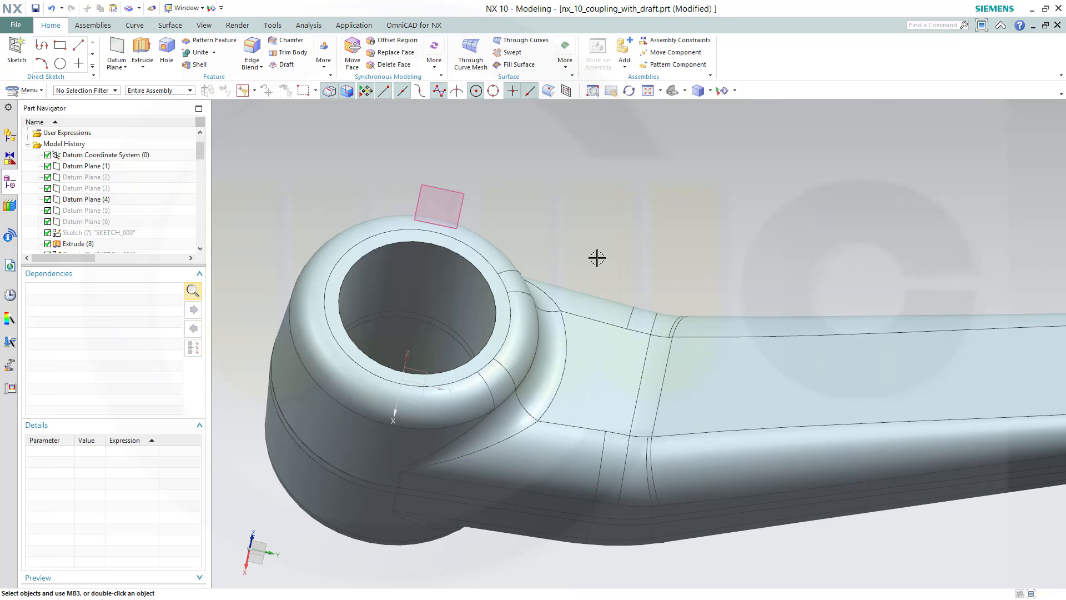
left_click(277, 66)
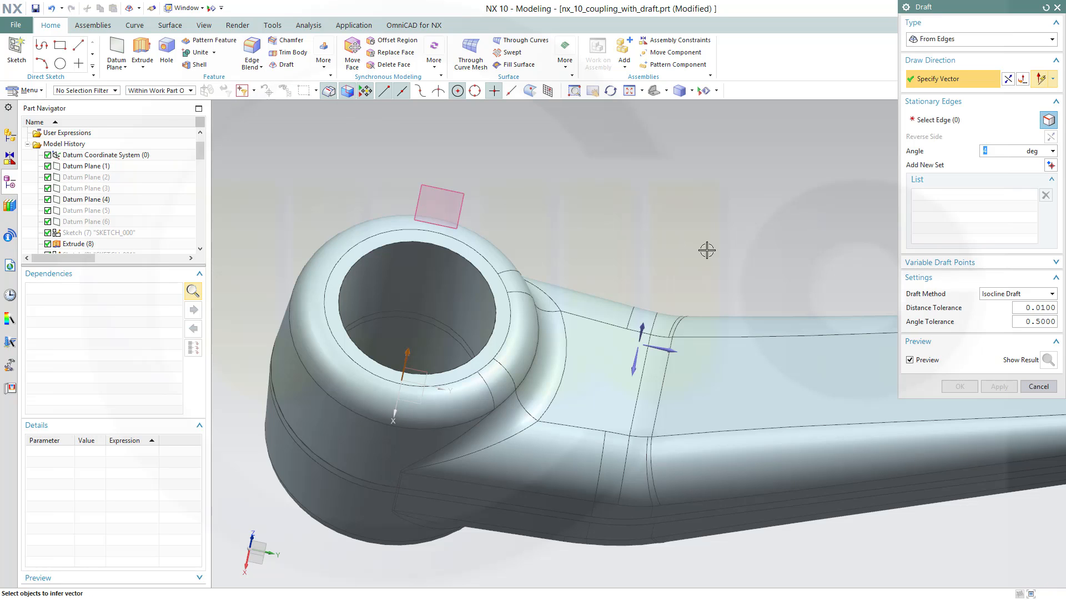
left_click(643, 314)
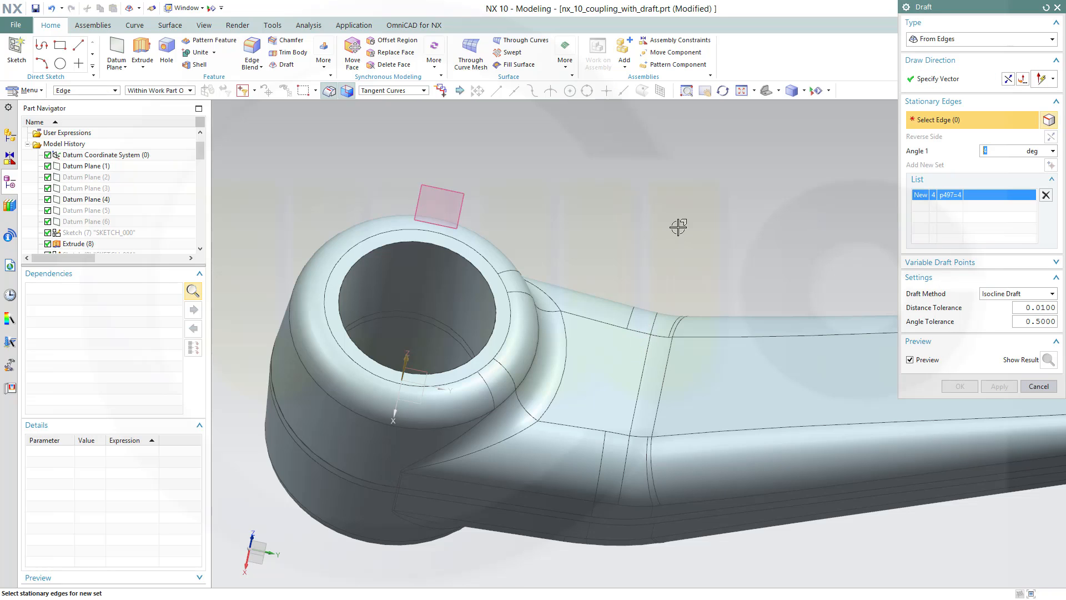
left_click(449, 325)
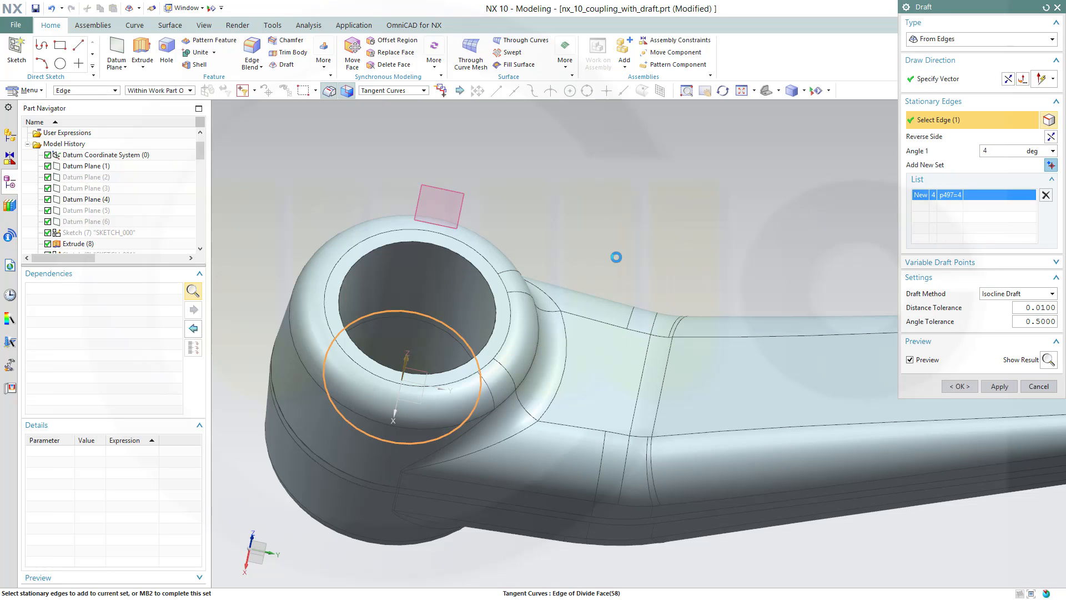
left_click(1000, 386)
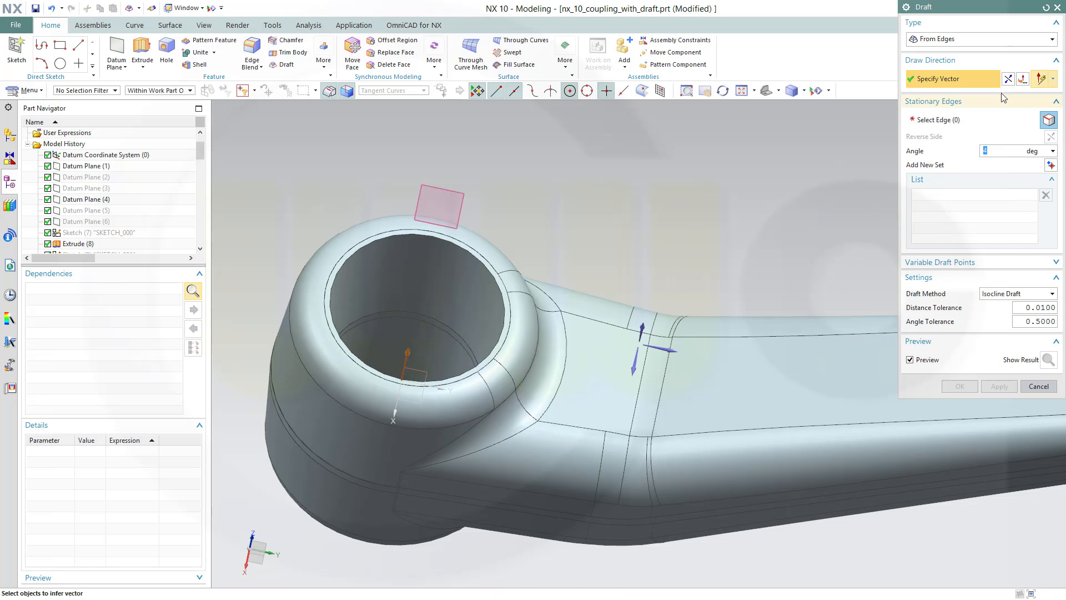
- Reverse the draw direction and draft the large boss's lower hole section by 4° from its dividing edge
left_click(1009, 80)
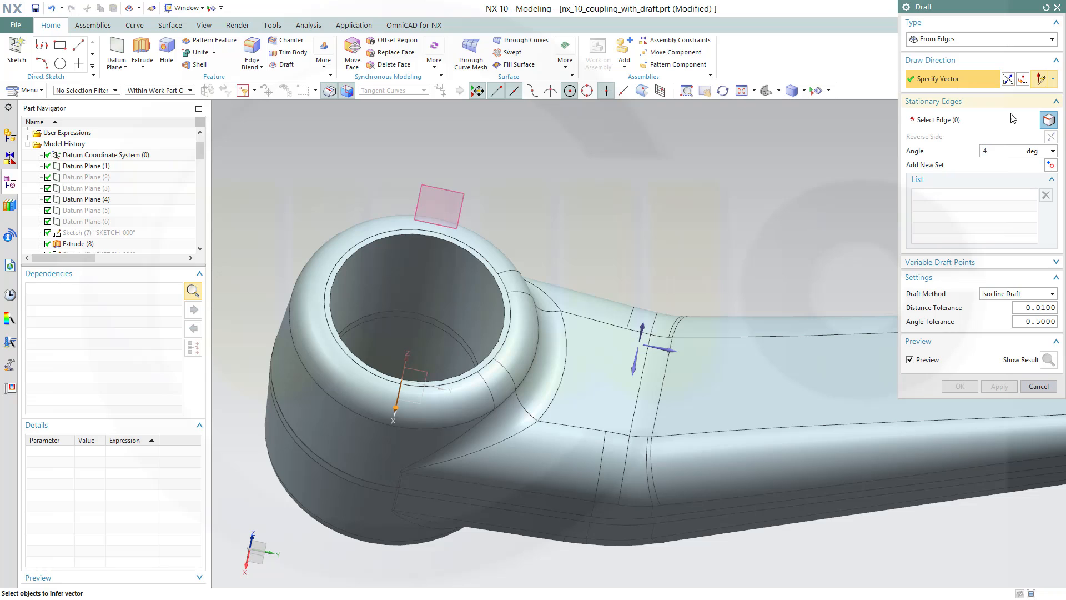
left_click(940, 121)
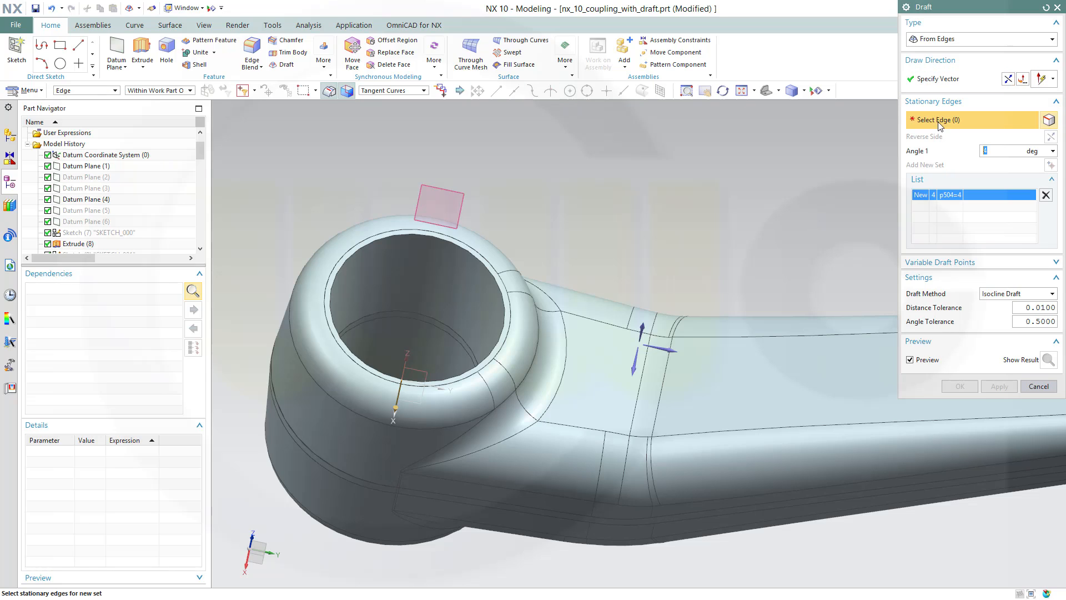
left_click(441, 397)
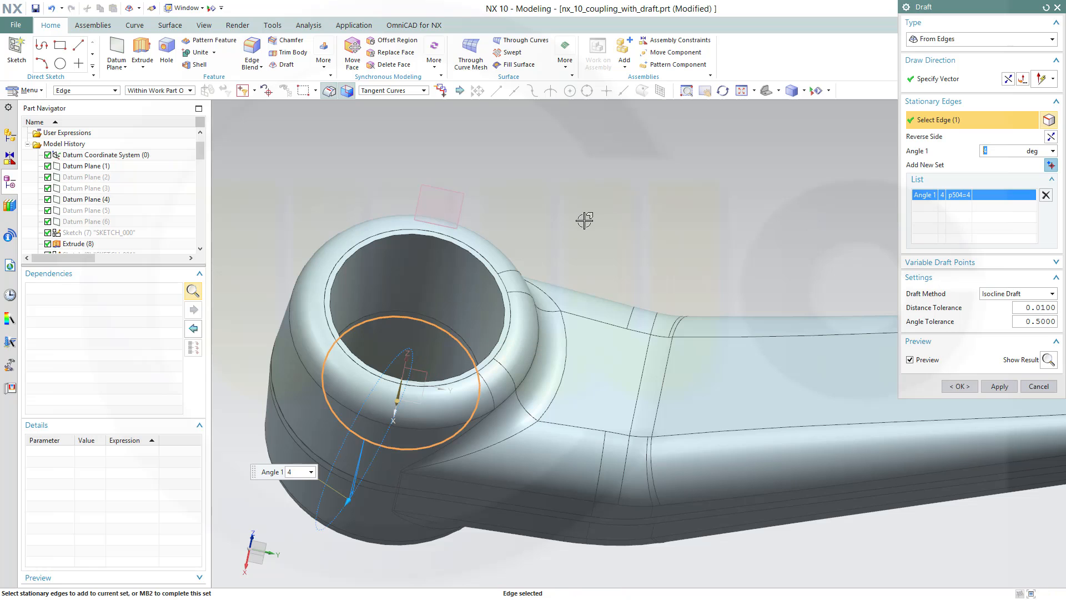
left_click(1000, 386)
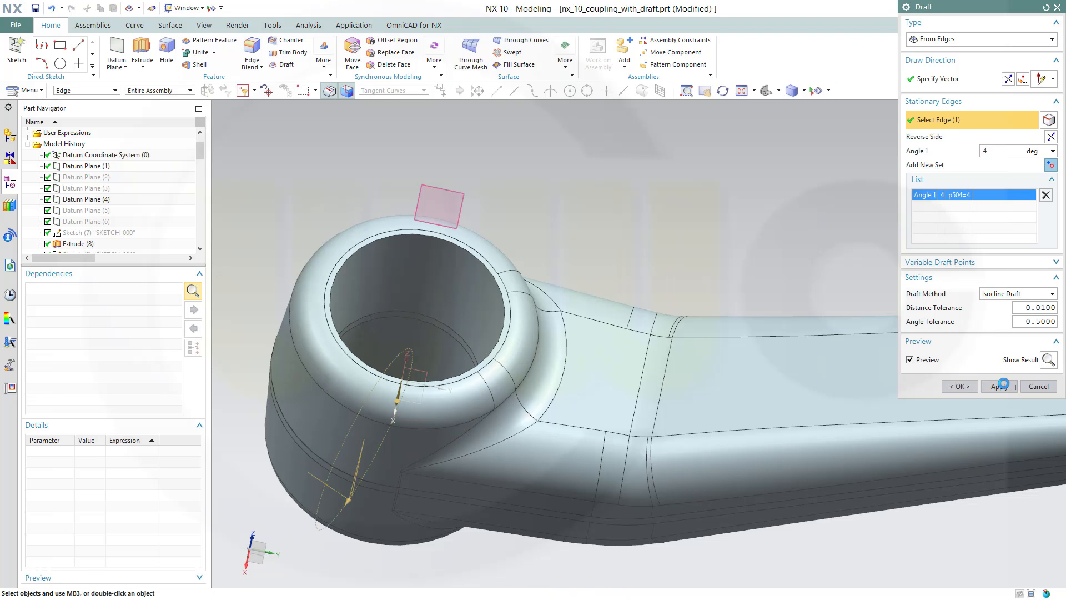
- Draft the upper section of the small boss's hole by 4° upward, keeping its dividing edge stationary
middle_click_drag(561, 343, 619, 453)
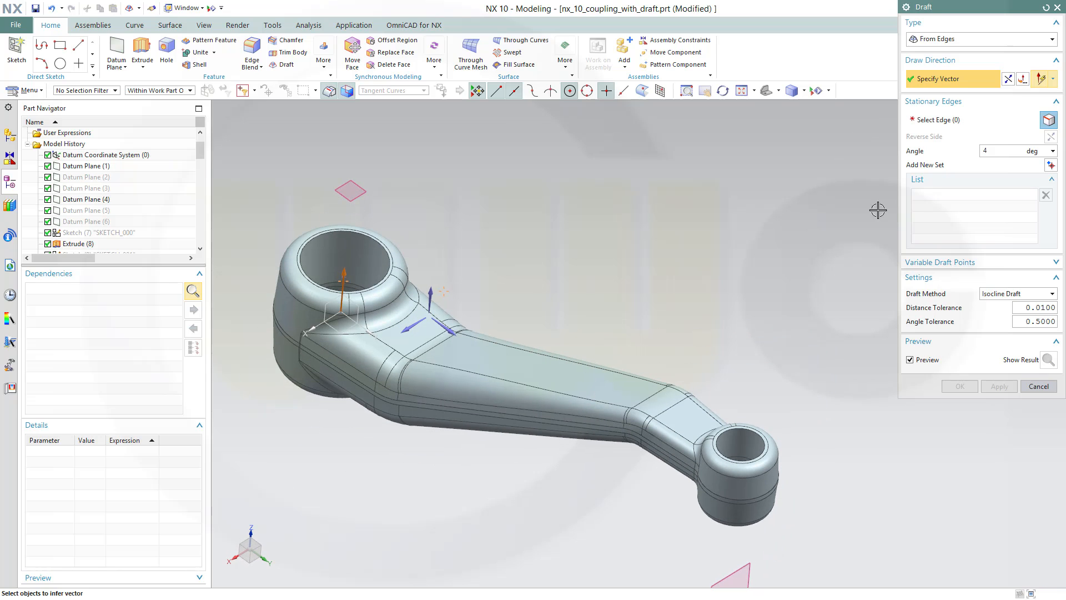
scroll(733, 439, "down", 3)
scroll(716, 450, "up", 7)
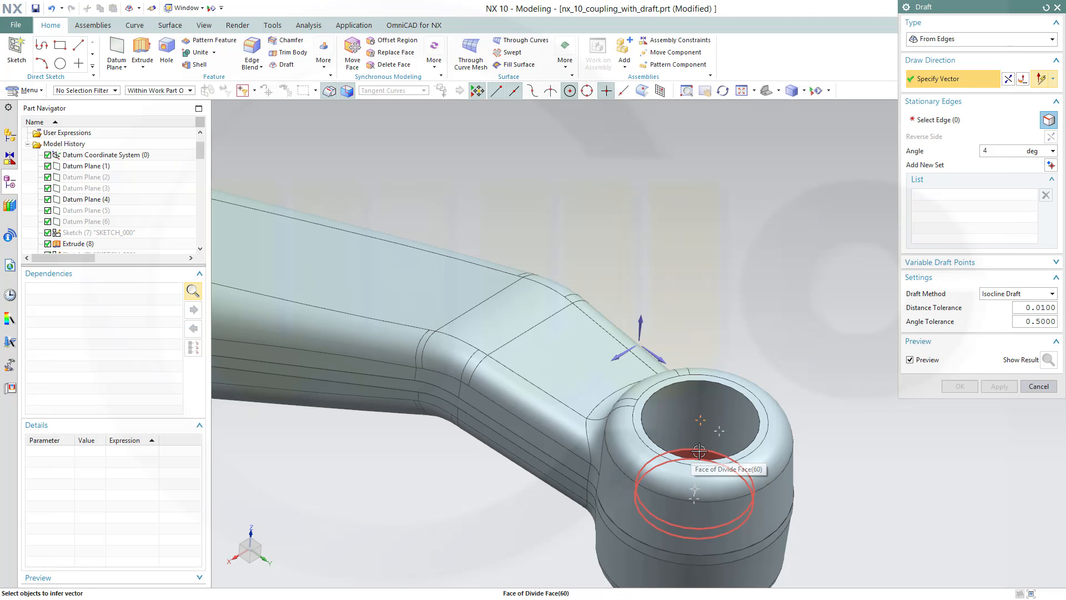
scroll(696, 455, "up", 4)
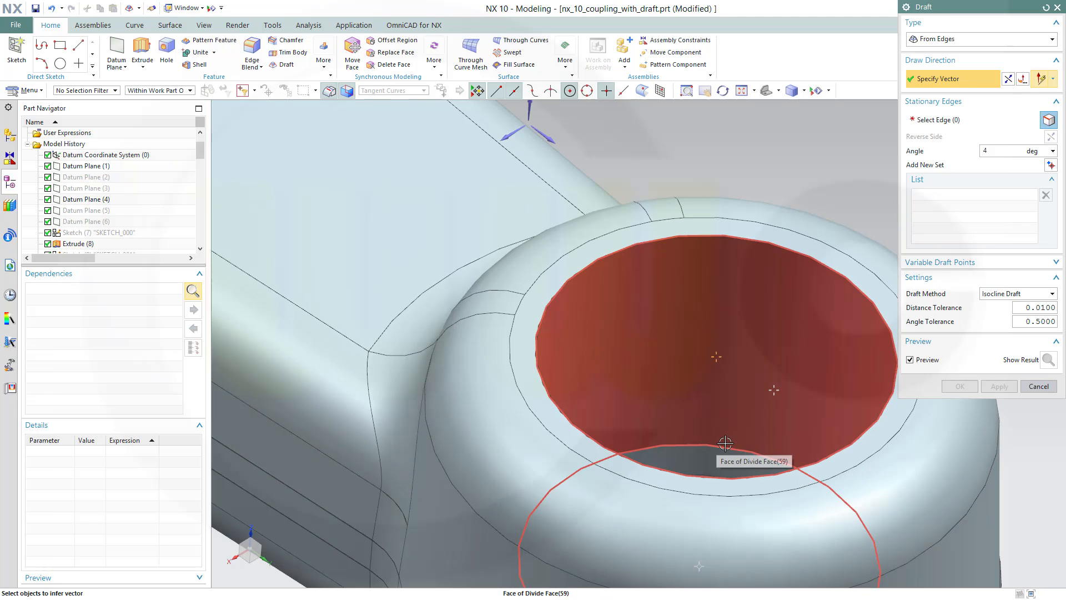
left_click(750, 329)
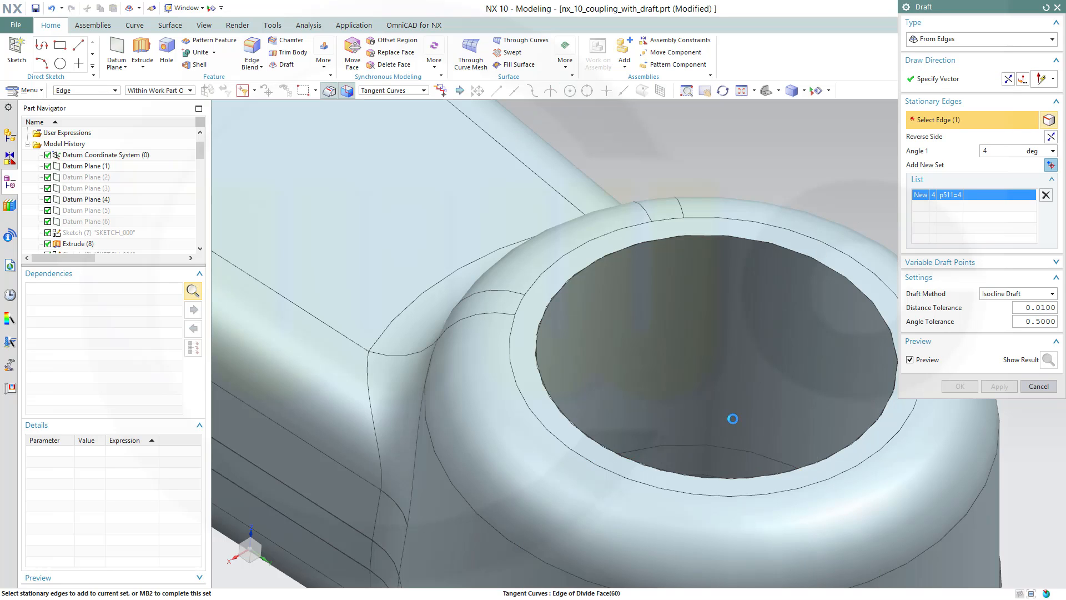
left_click(691, 447)
left_click(992, 391)
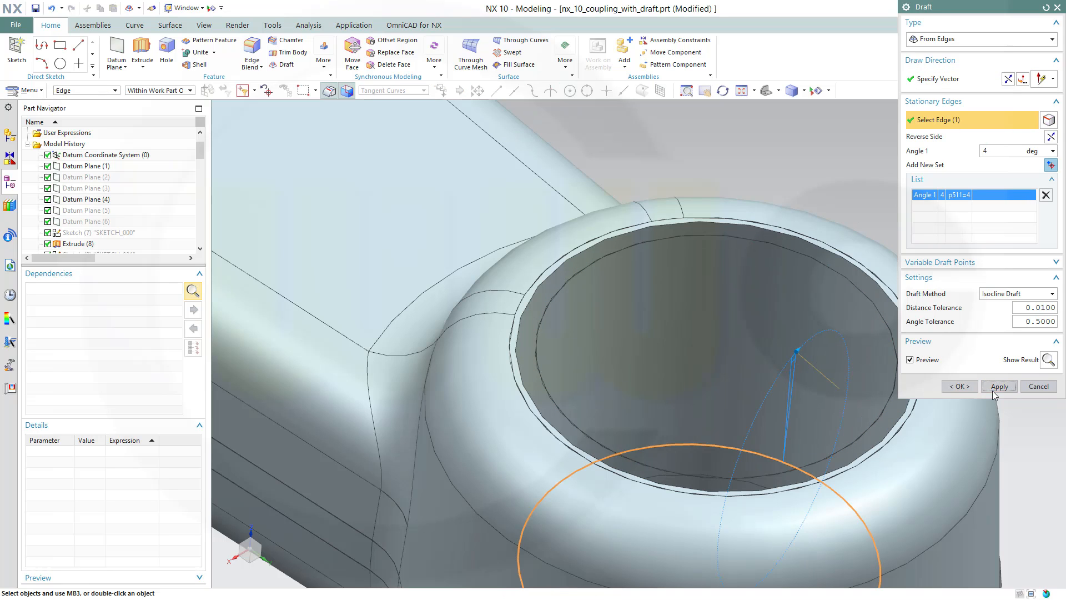
- Draft the small boss's lower hole section by 4° from its dividing edge with the draw direction reversed
scroll(682, 317, "up", 2)
scroll(761, 283, "down", 4)
scroll(464, 209, "down", 3)
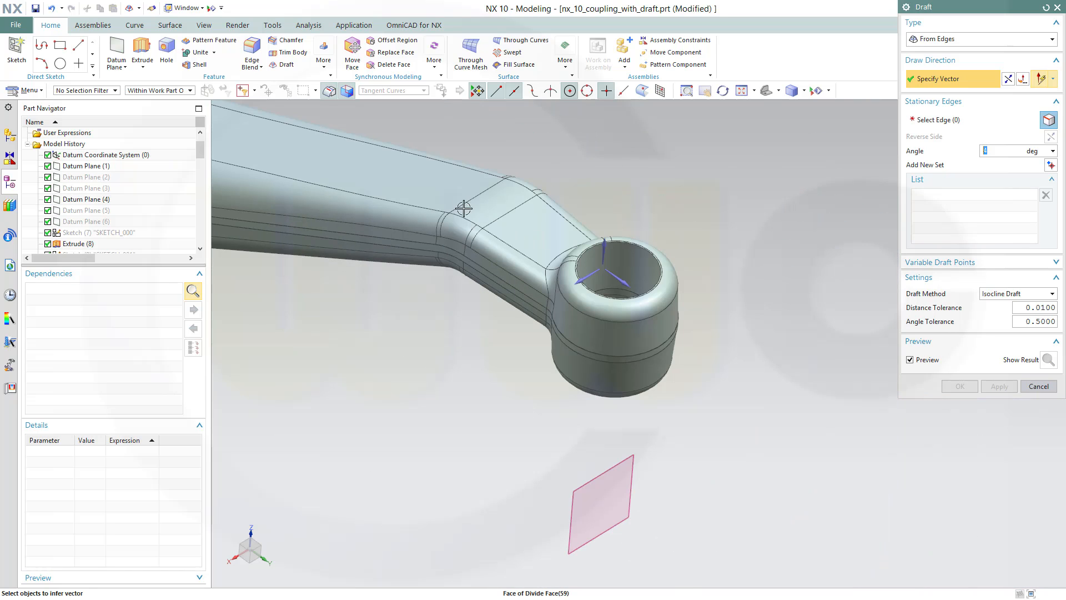
middle_click_drag(540, 257, 606, 336, "shift")
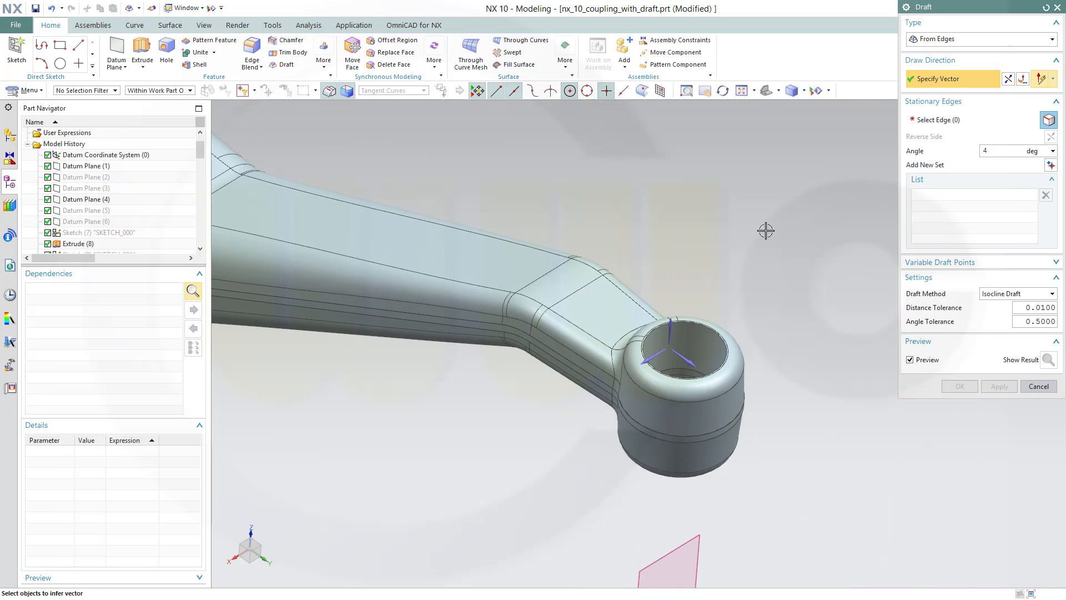
middle_click_drag(765, 231, 777, 251)
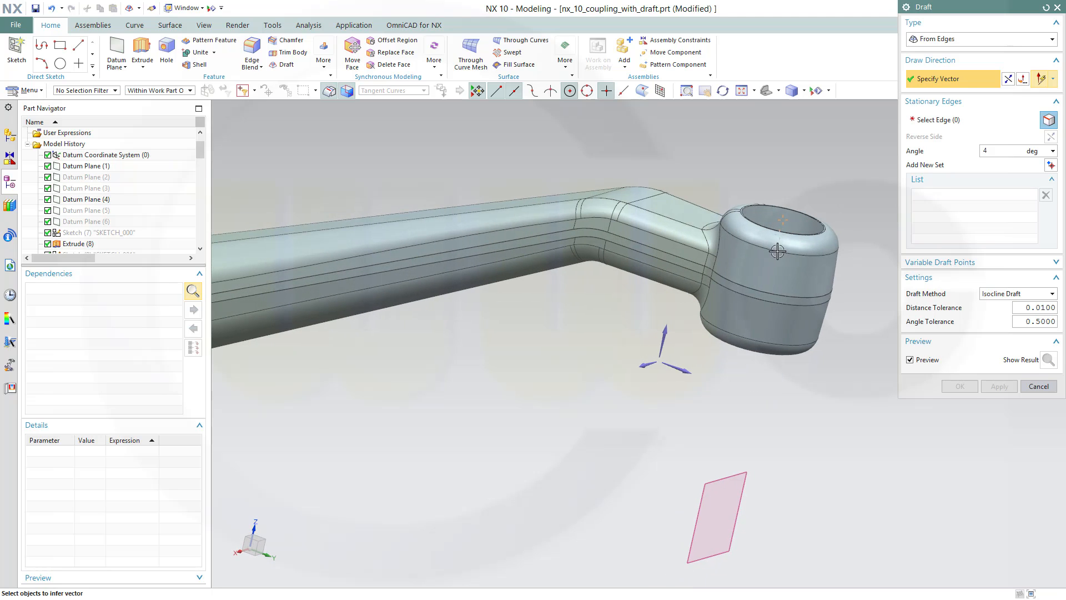
left_click(1009, 80)
middle_click_drag(748, 140, 753, 208)
left_click(724, 433)
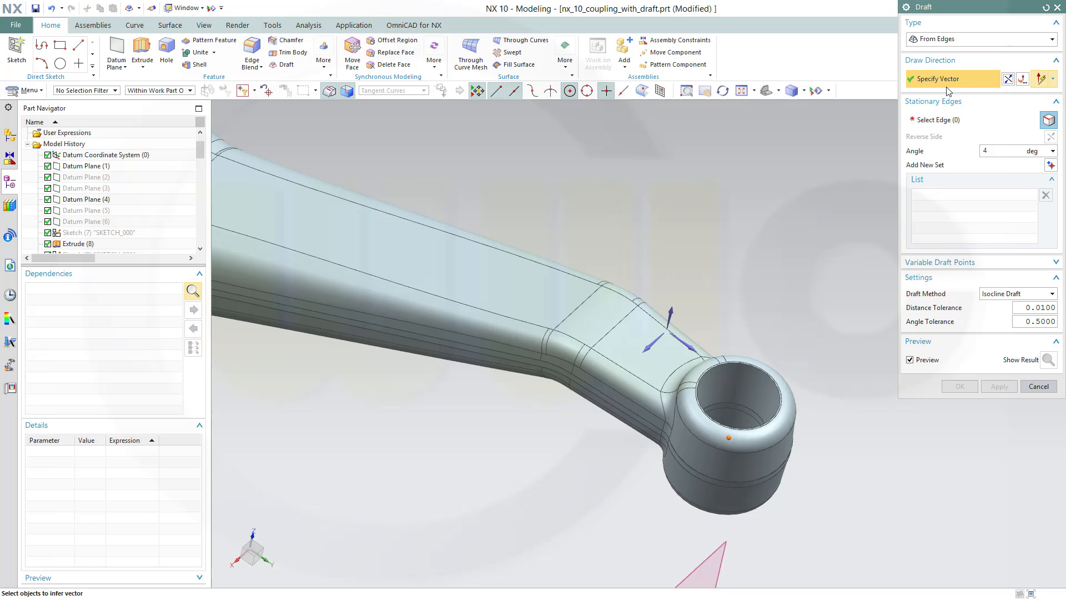
left_click(673, 311)
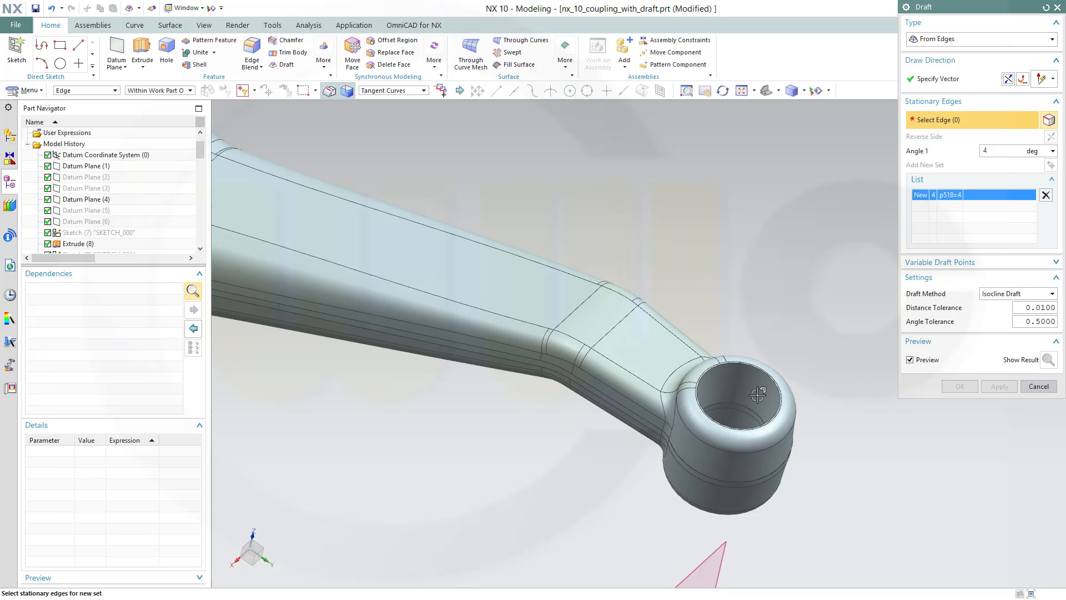
left_click(733, 415)
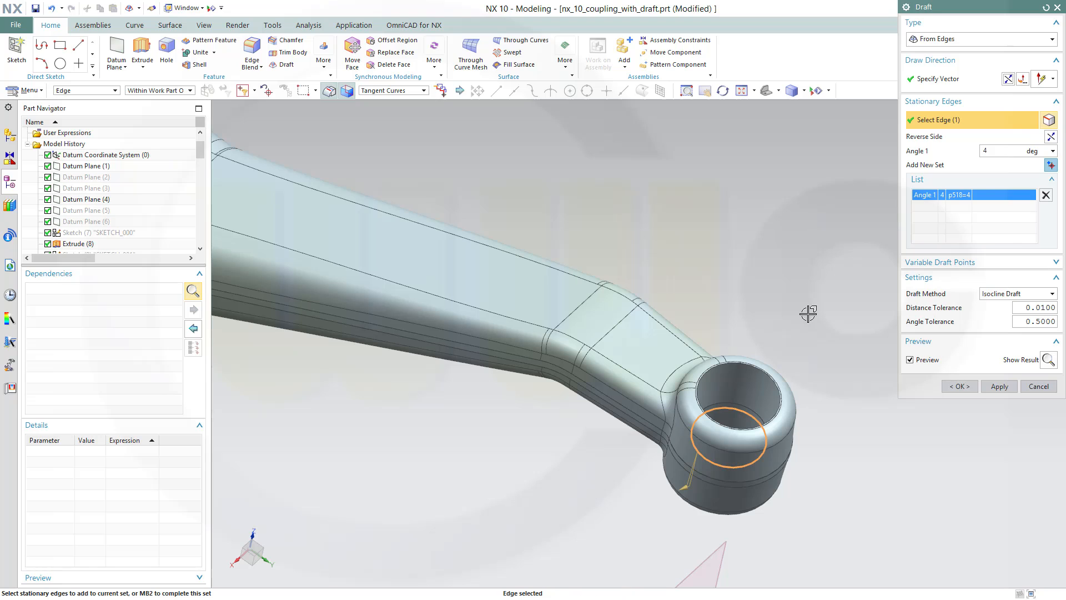
left_click(960, 386)
middle_click_drag(682, 436, 747, 426)
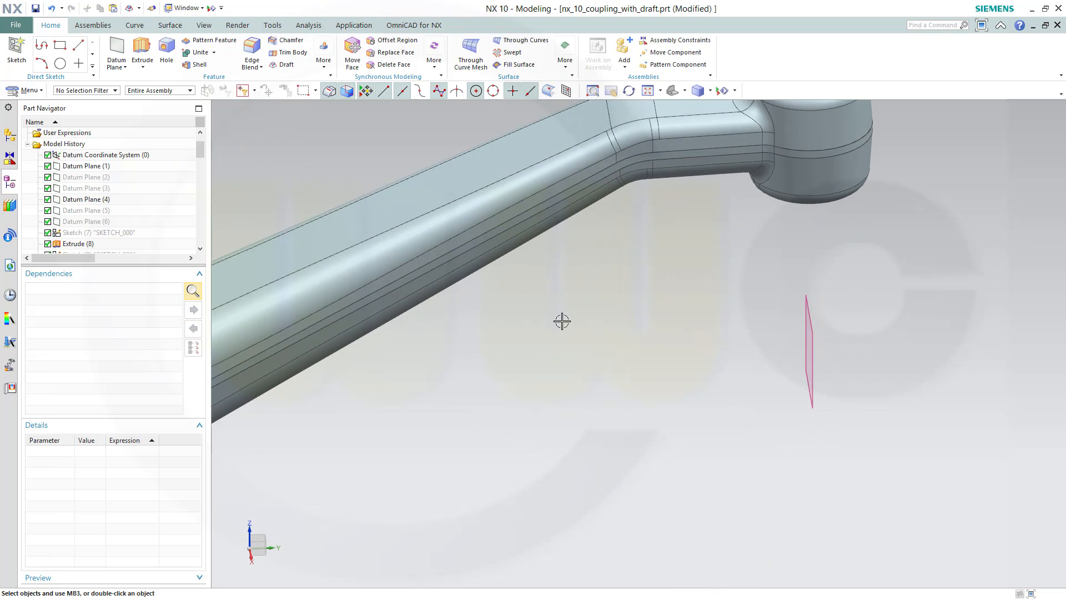
scroll(593, 345, "down", 5)
middle_click_drag(468, 292, 645, 362, "shift")
scroll(589, 339, "up", 3)
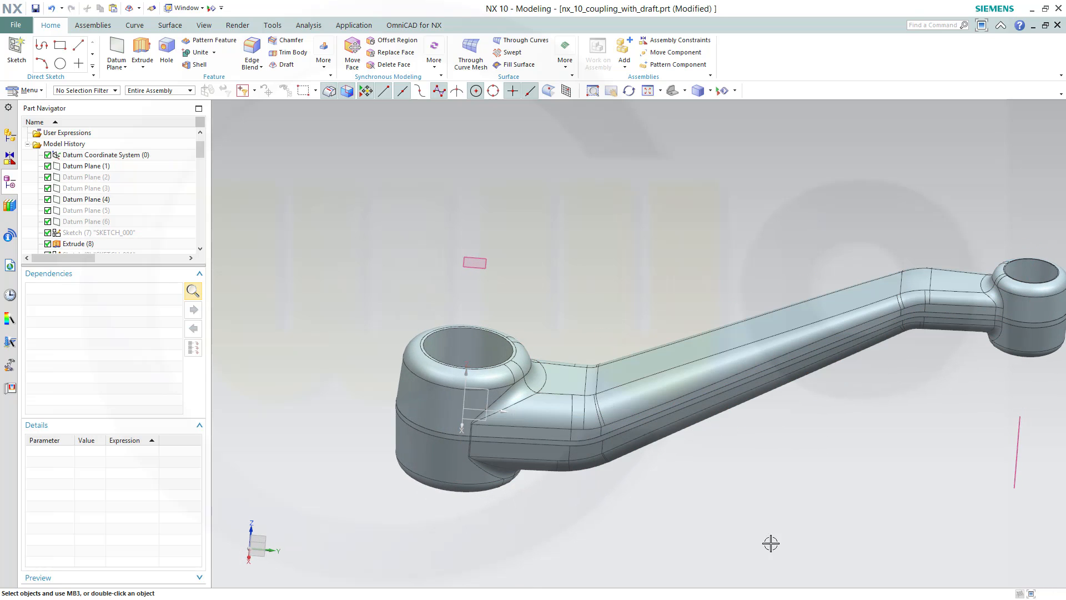